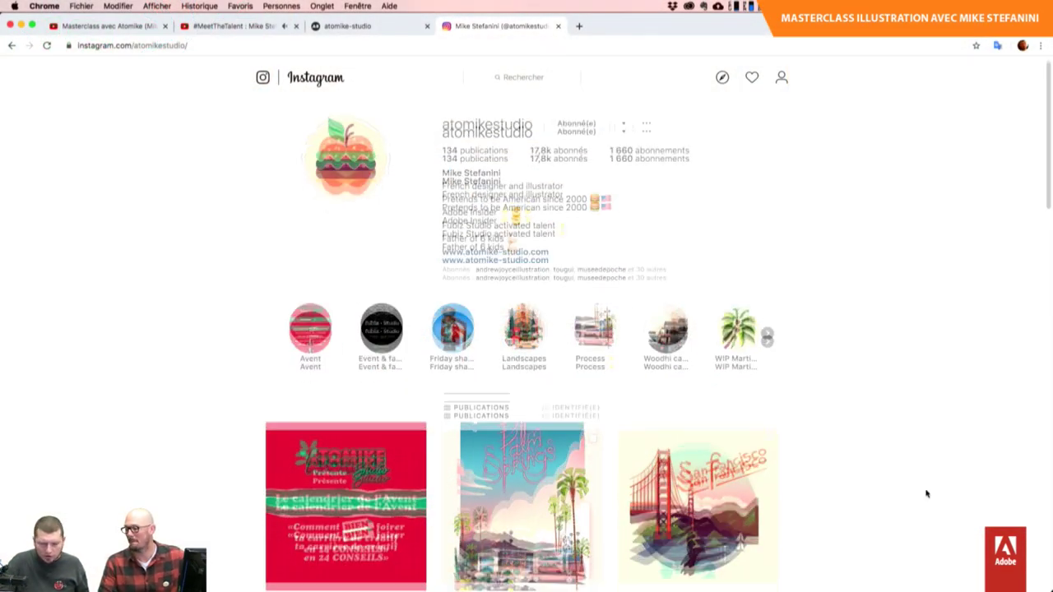
- Scroll up and down through the atomikestudio Instagram profile grid
scroll(928, 493, "down", 5)
scroll(928, 494, "down", 2)
scroll(928, 494, "down", 2)
scroll(928, 494, "up", 2)
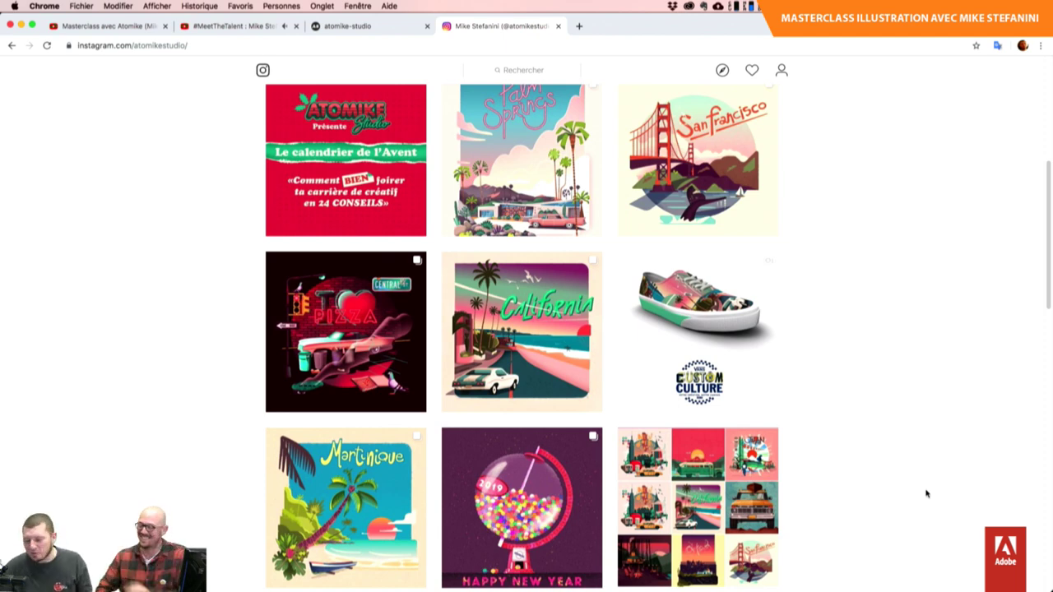
scroll(926, 494, "down", 1)
scroll(927, 494, "up", 1)
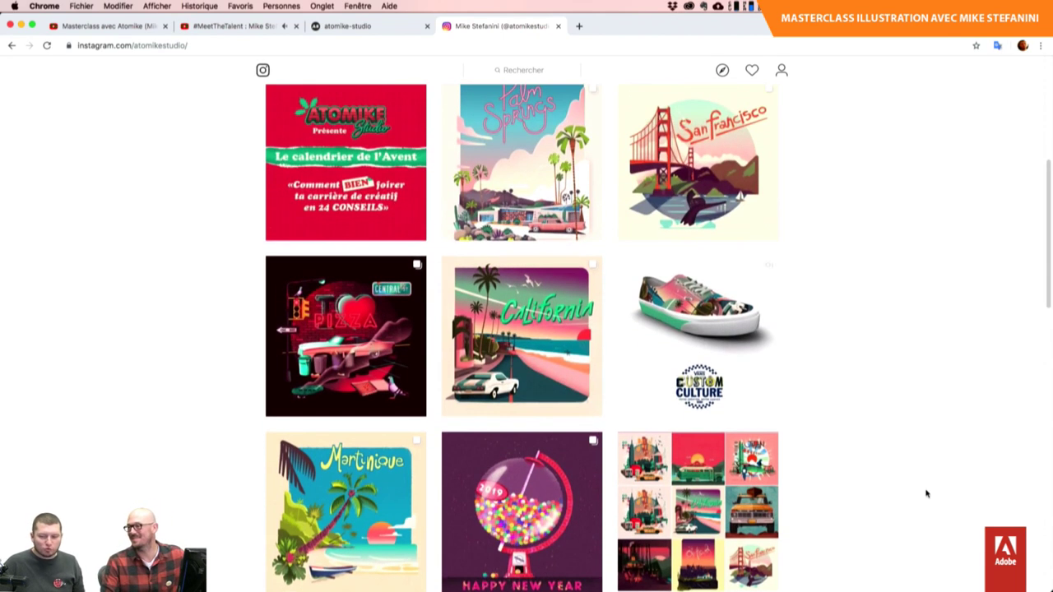
scroll(927, 494, "up", 2)
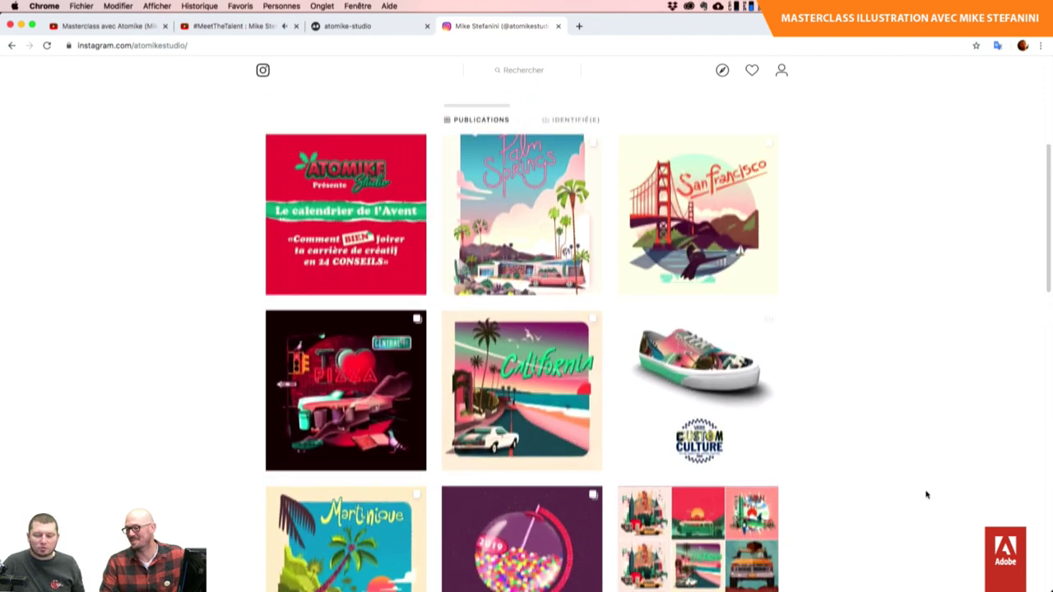
scroll(927, 493, "up", 5)
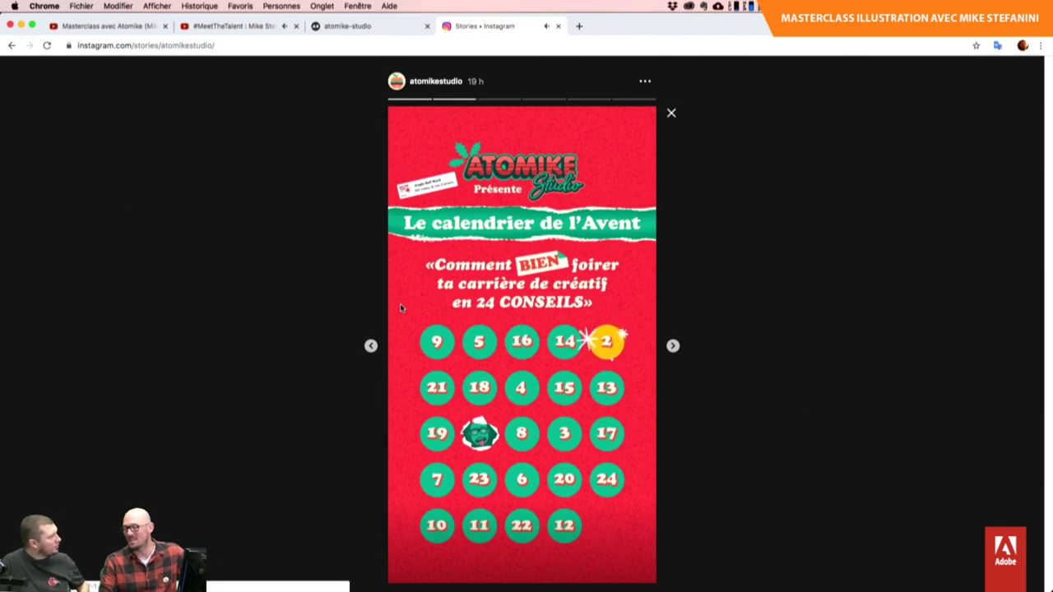
- Revisit the advent calendar story, close it, and open the 'Le calendrier de l'Avent' post
left_click(401, 305)
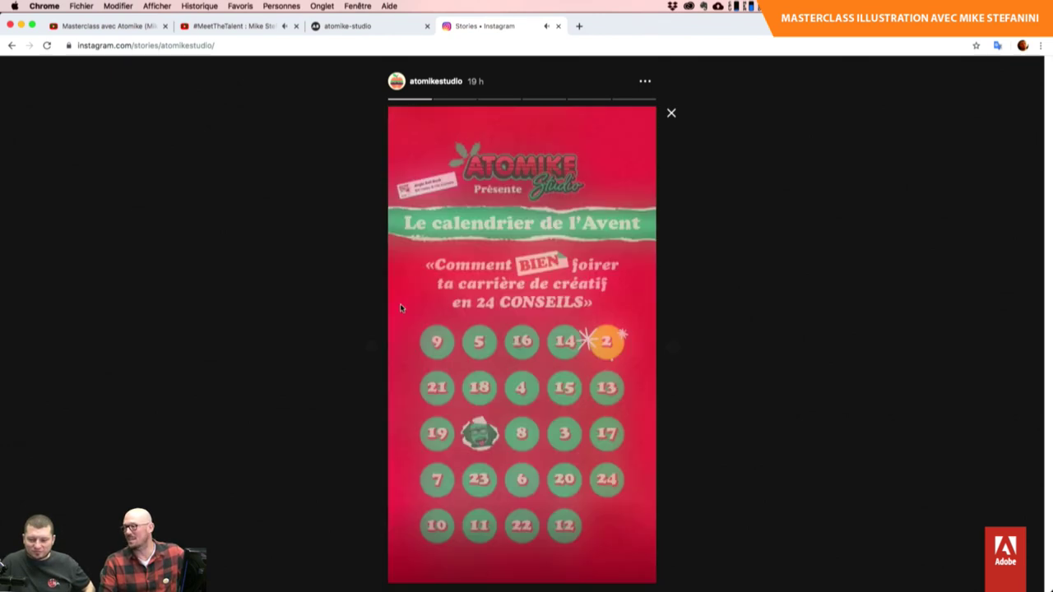
left_click(672, 114)
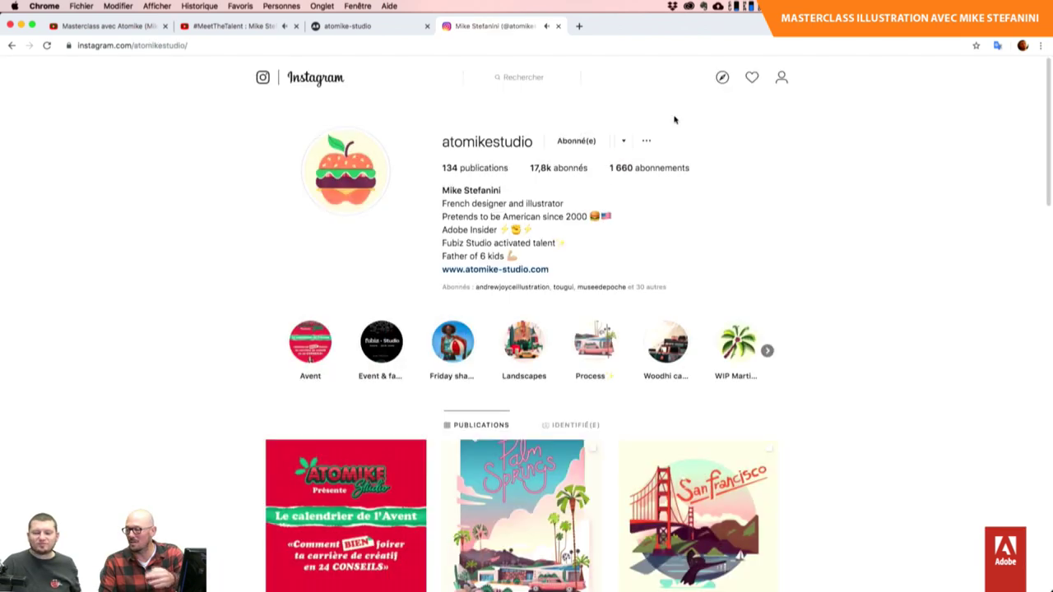
scroll(894, 353, "down", 3)
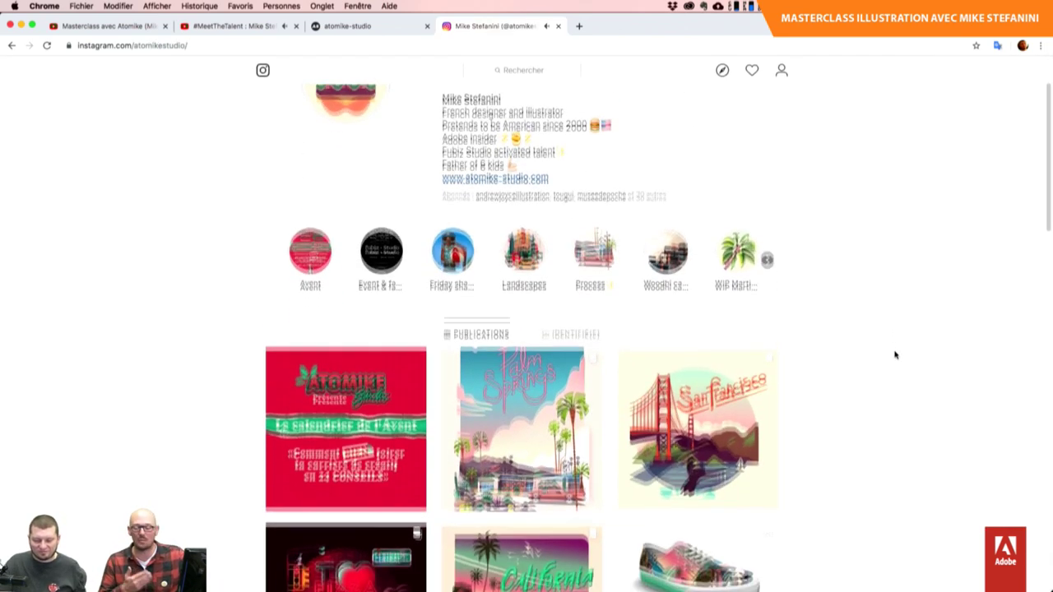
left_click(375, 378)
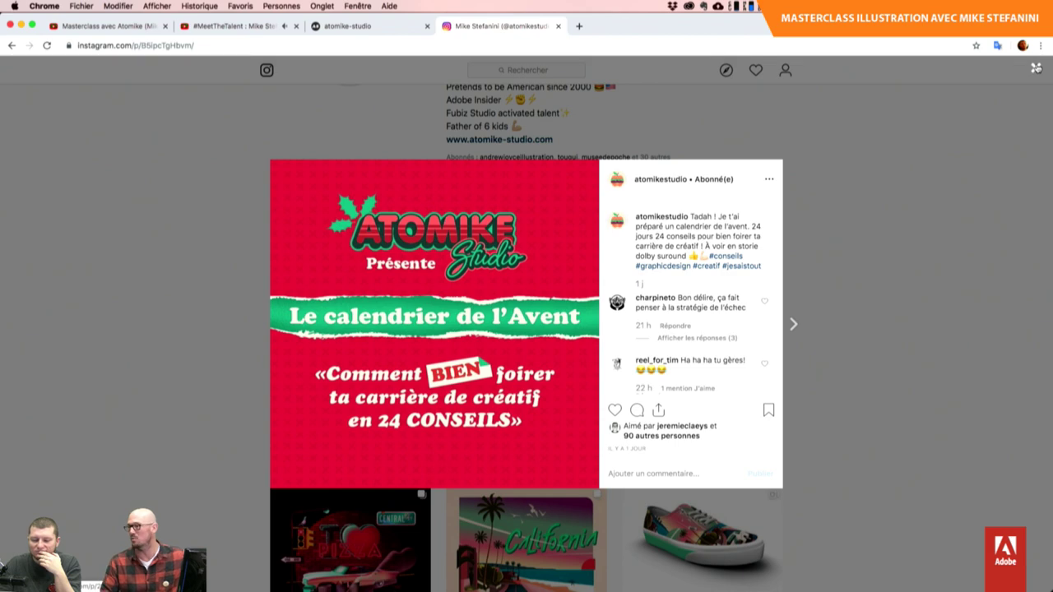
- Close the Advent post and watch the Avent story highlight
left_click(1036, 68)
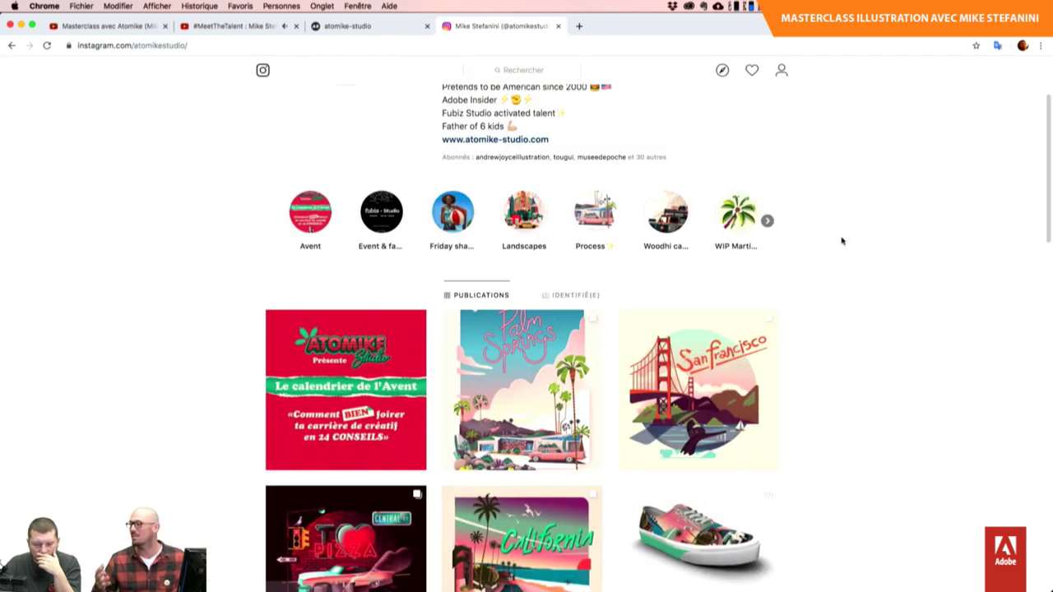
left_click(313, 216)
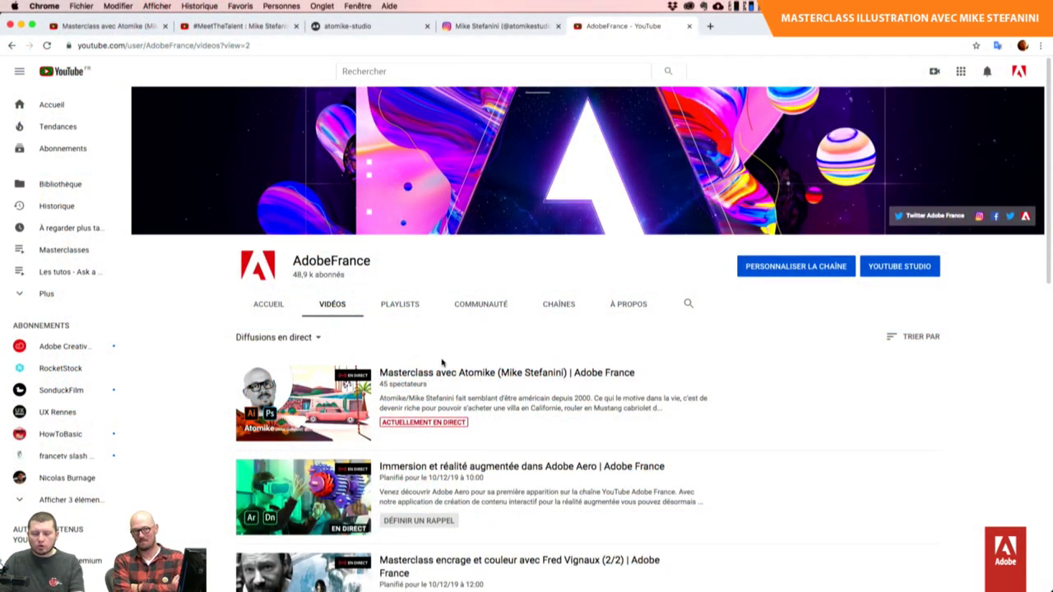
- Look over the live Masterclass video page
left_click(105, 24)
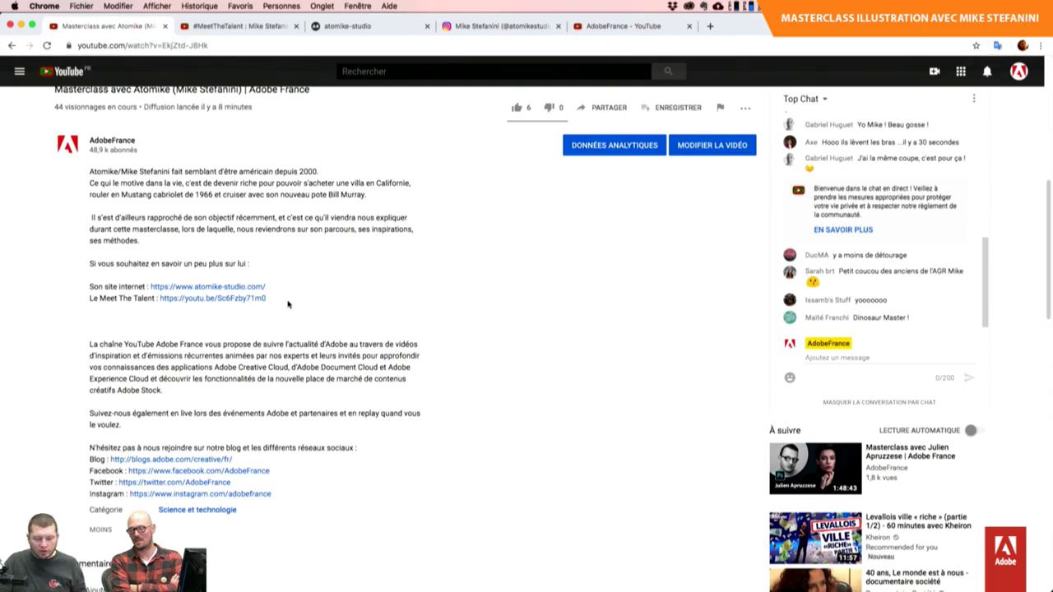
scroll(288, 305, "up", 5)
scroll(281, 329, "down", 3)
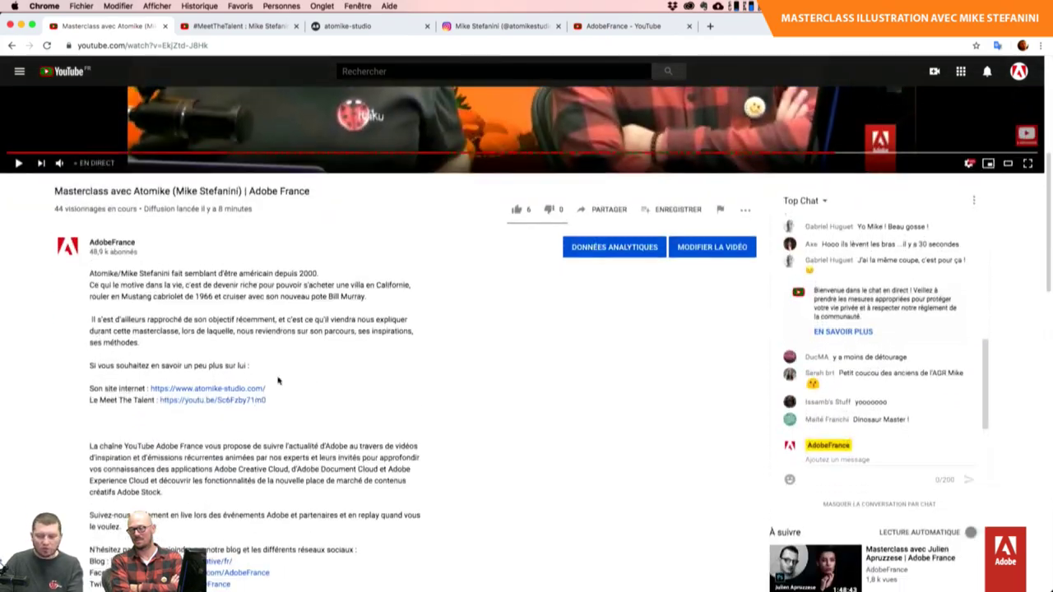
scroll(278, 380, "up", 3)
scroll(279, 380, "down", 4)
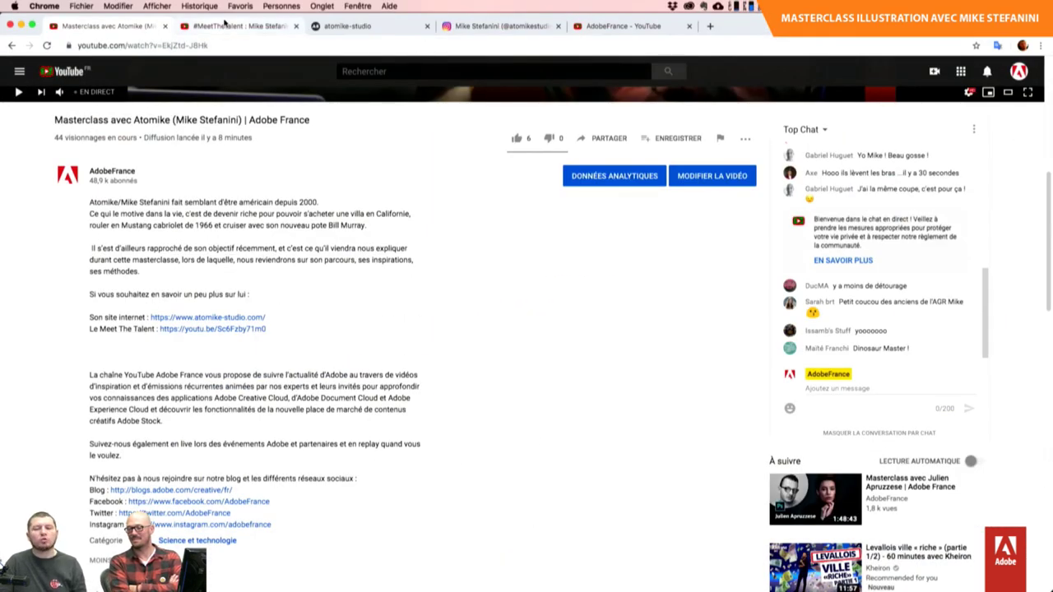
- Skip the #MeetTheTalent video from 2:02 ahead to 4:21
left_click(232, 28)
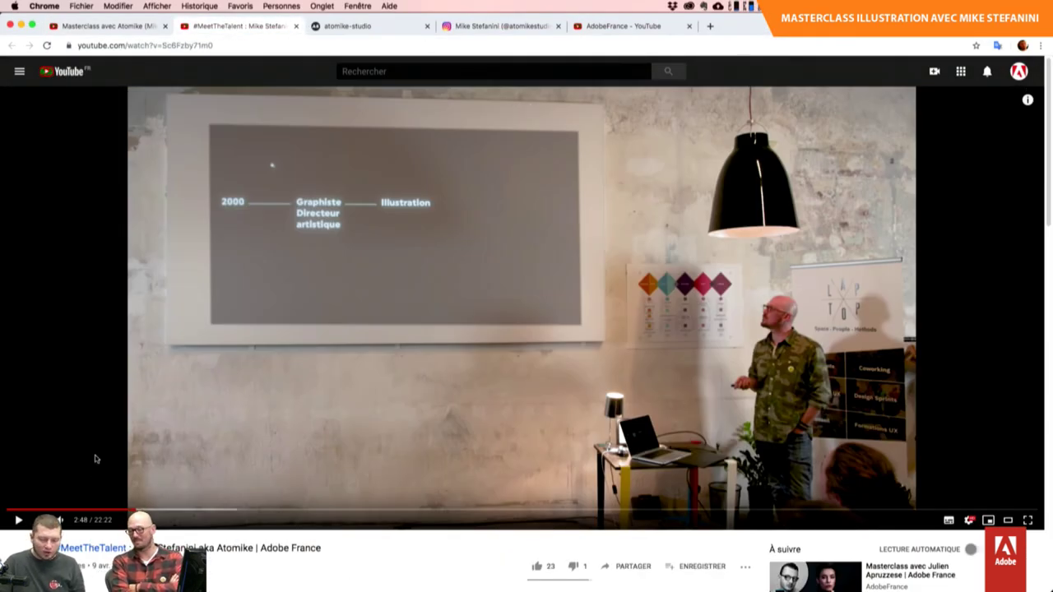
left_click(100, 510)
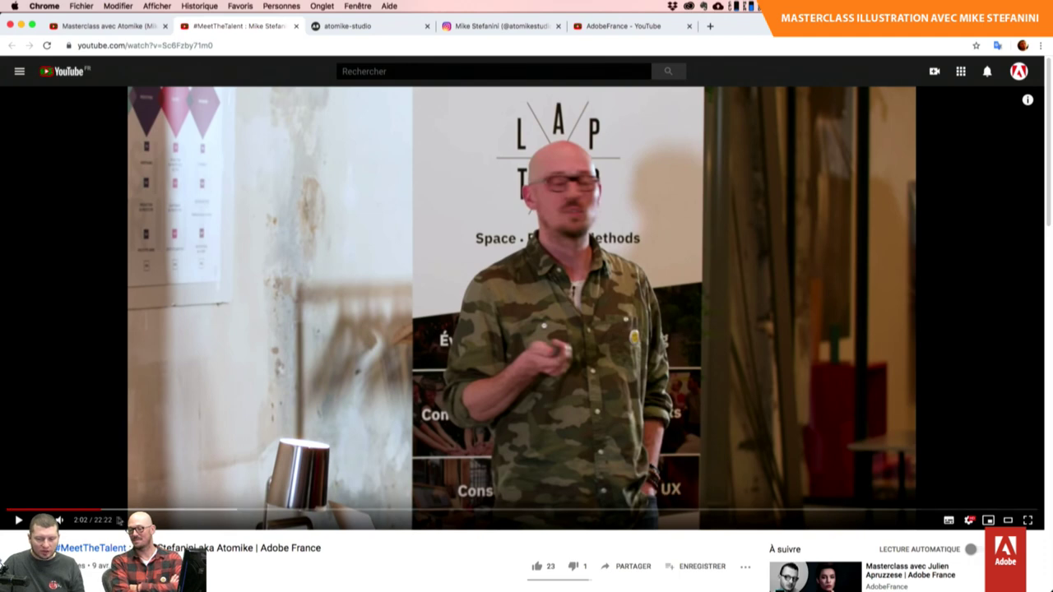
left_click_drag(120, 520, 212, 512)
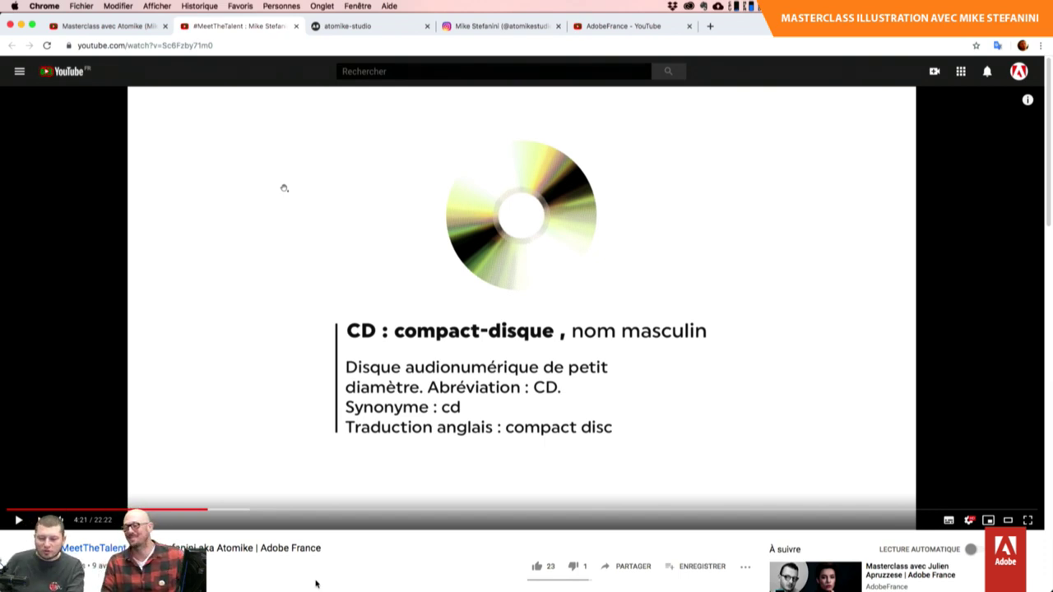
- Go from the #MeetTheTalent video to the AdobeFrance channel home page
left_click(129, 27)
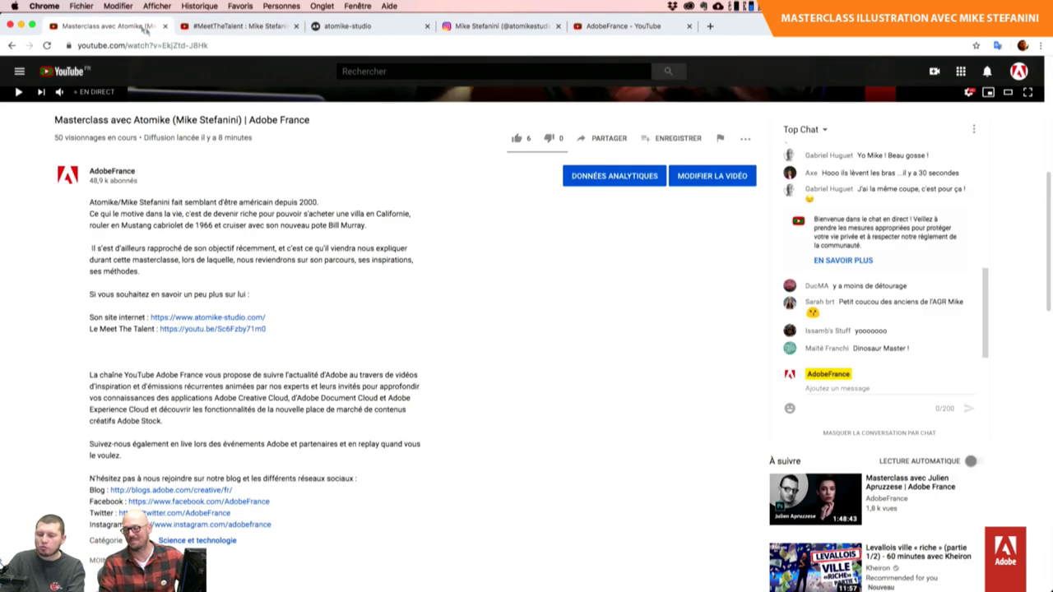
left_click(239, 26)
scroll(111, 508, "down", 1)
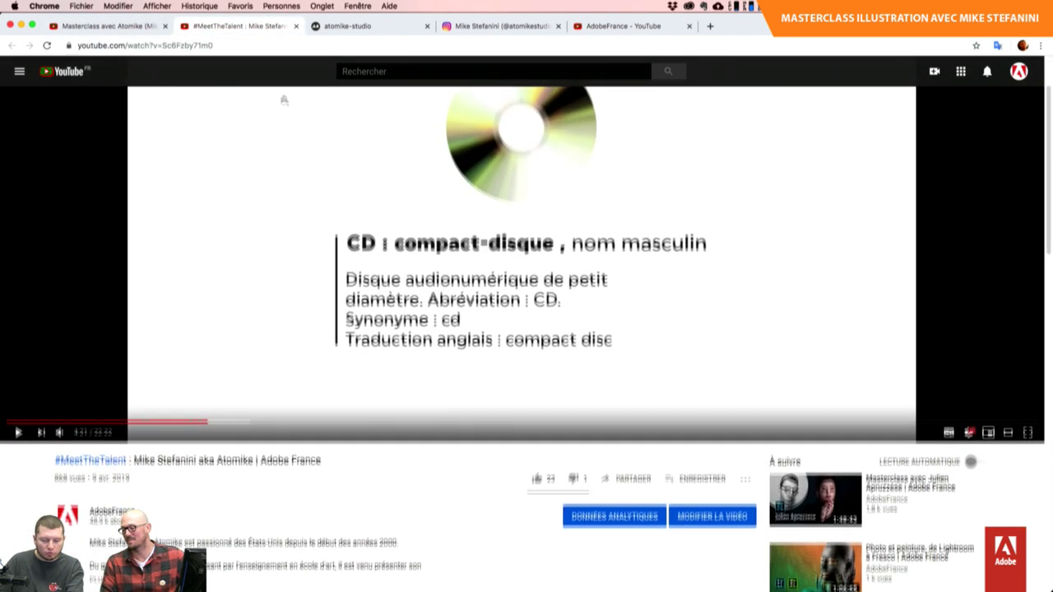
scroll(112, 507, "down", 2)
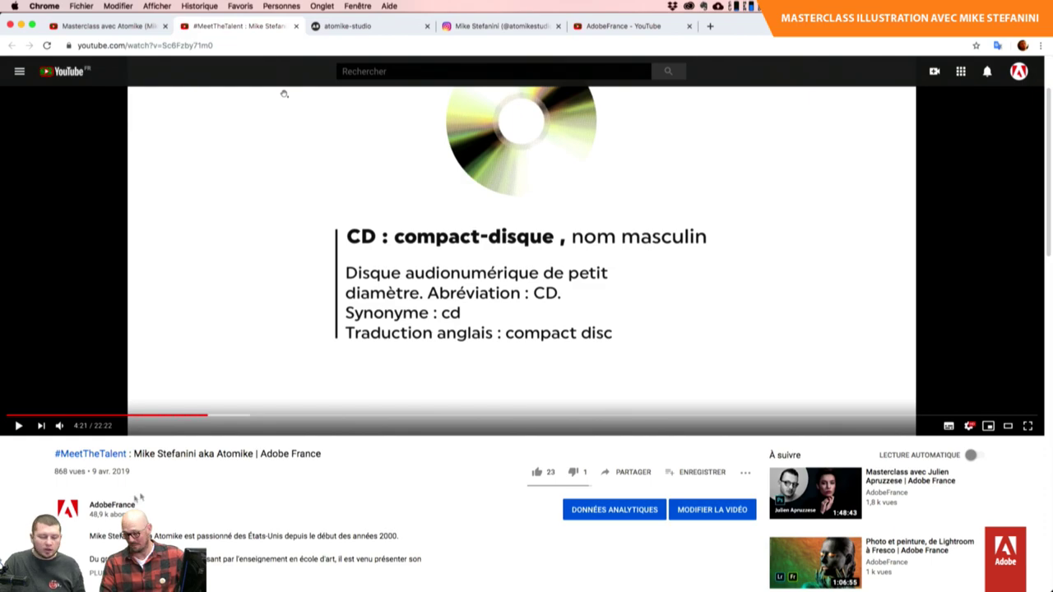
left_click(112, 506)
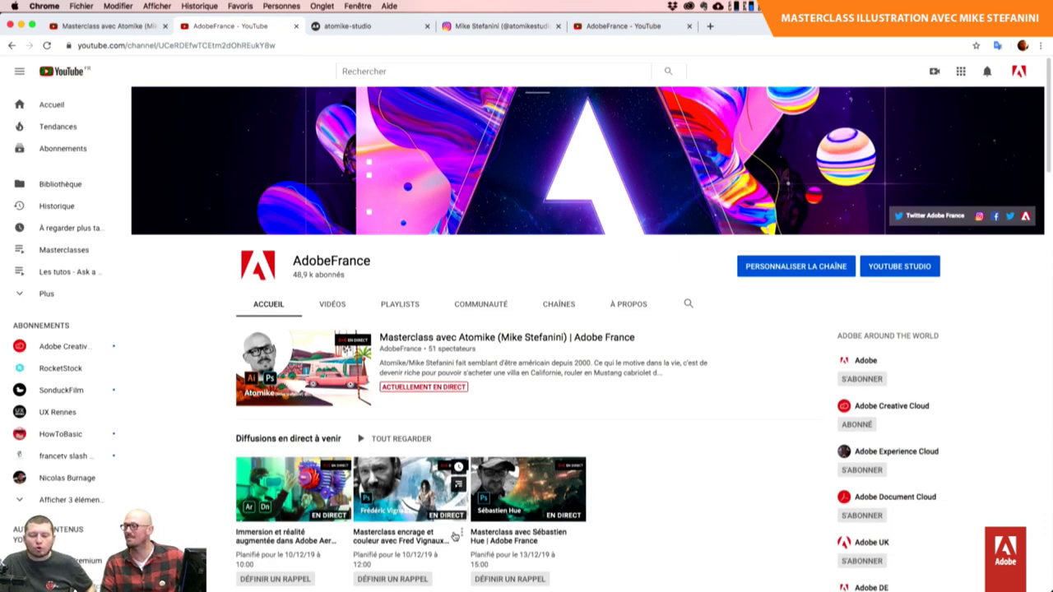
- Page twice through AdobeFrance's Masterclasses row, then bring up the atomike-studio tab
scroll(454, 536, "down", 3)
scroll(453, 536, "down", 4)
scroll(356, 475, "down", 3)
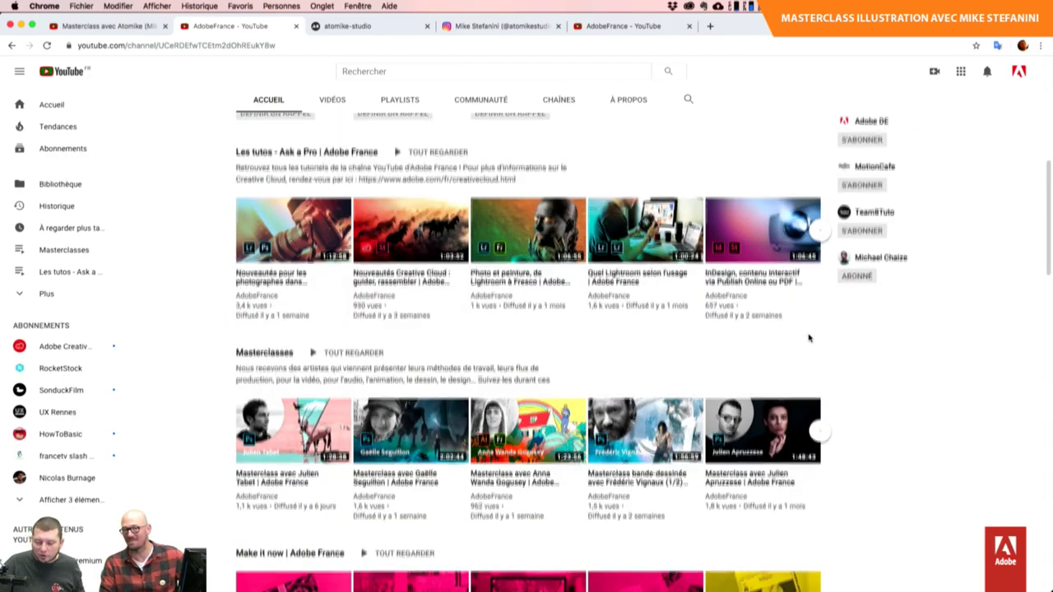
scroll(809, 338, "down", 3)
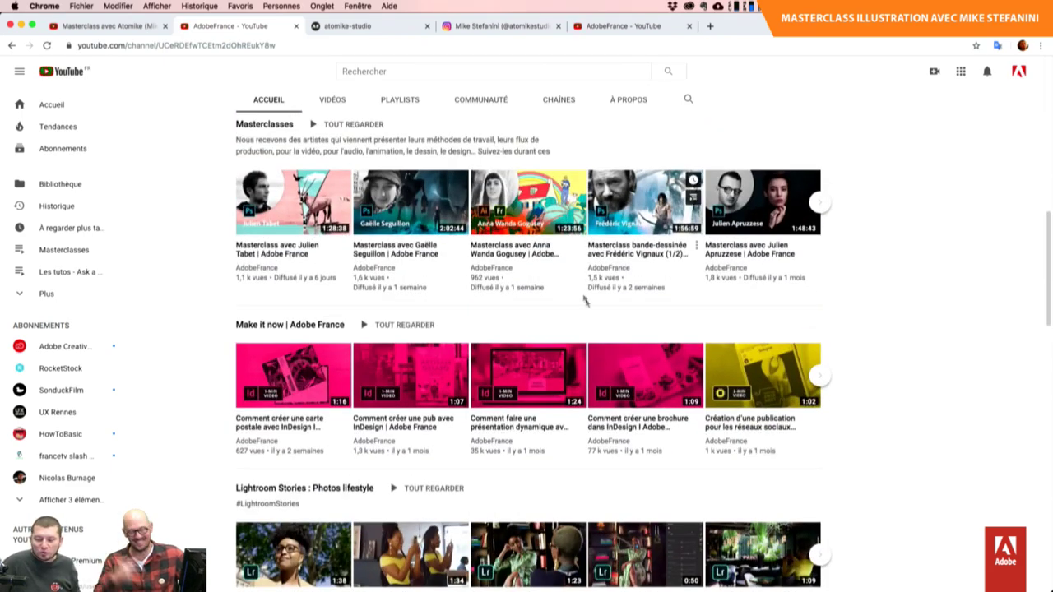
left_click(821, 206)
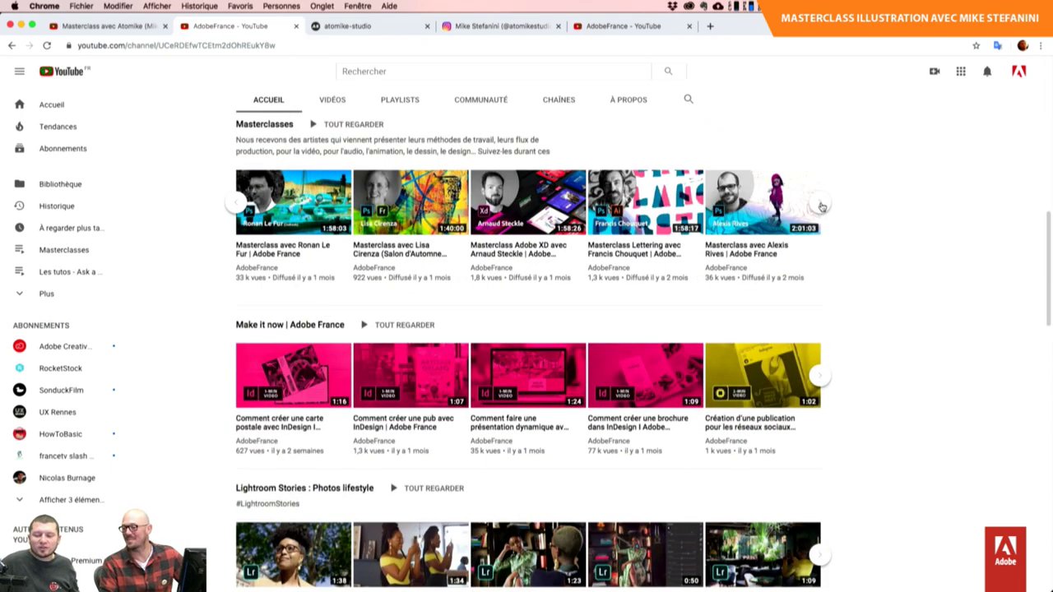
left_click(821, 206)
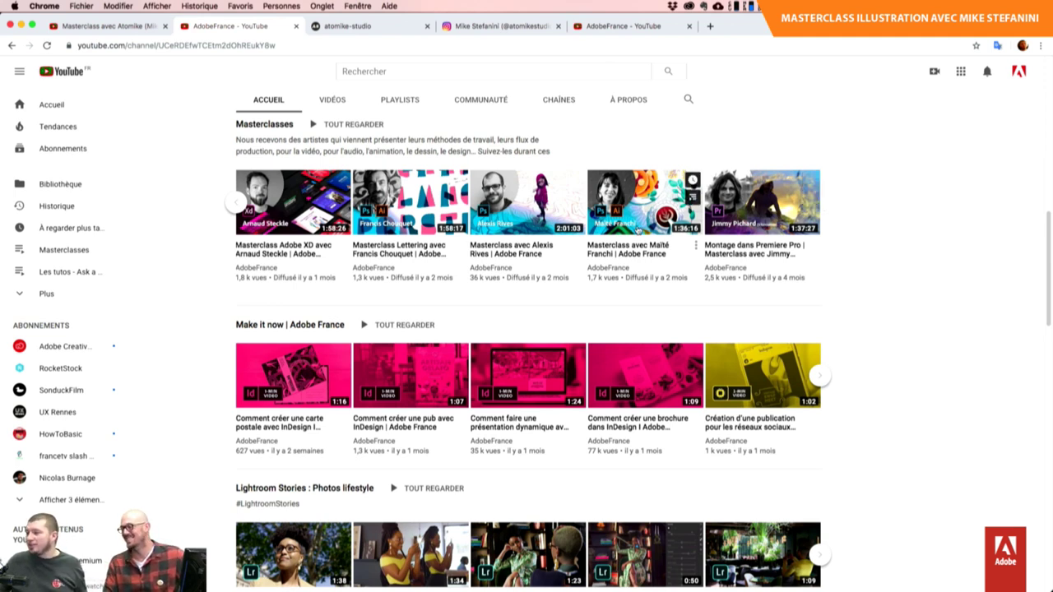
left_click(343, 28)
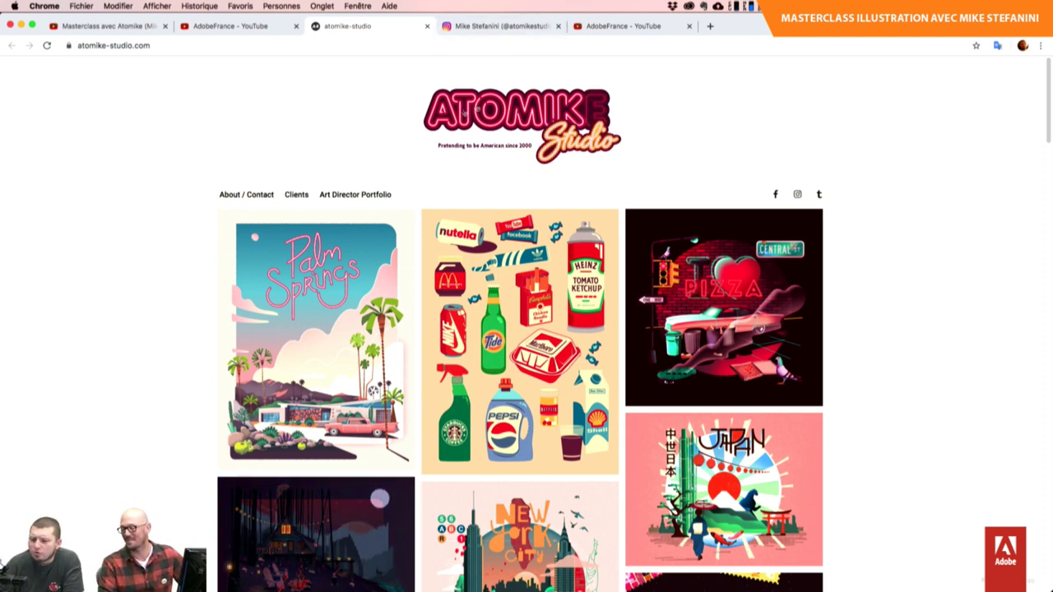
- Scroll the portfolio gallery down to the Mike's Deli, apple-burger, Ford Falcon and Likez illustrations
scroll(139, 396, "down", 5)
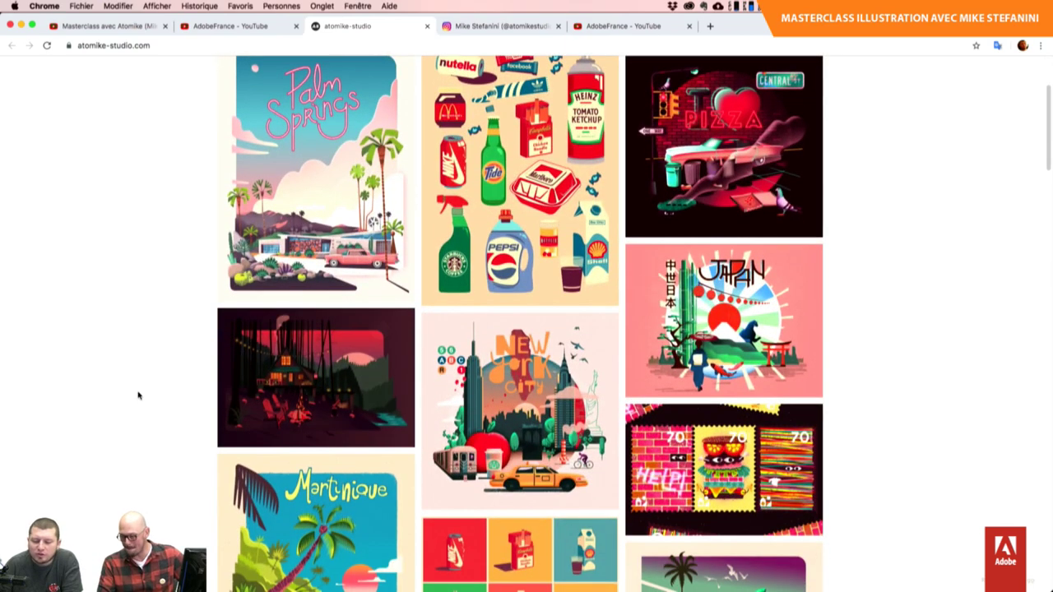
scroll(138, 395, "up", 5)
scroll(138, 396, "up", 1)
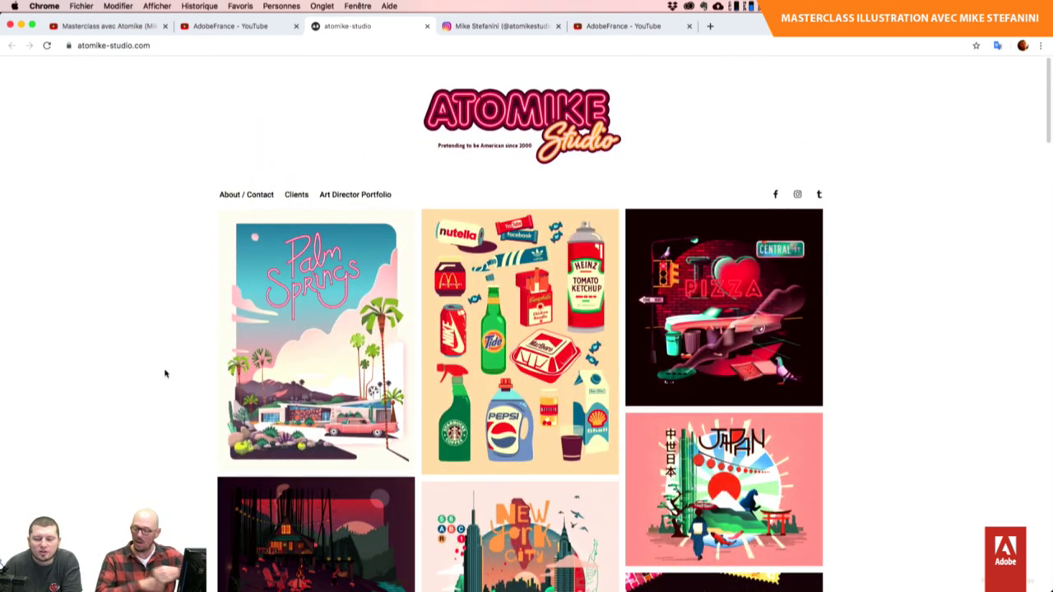
scroll(165, 374, "down", 3)
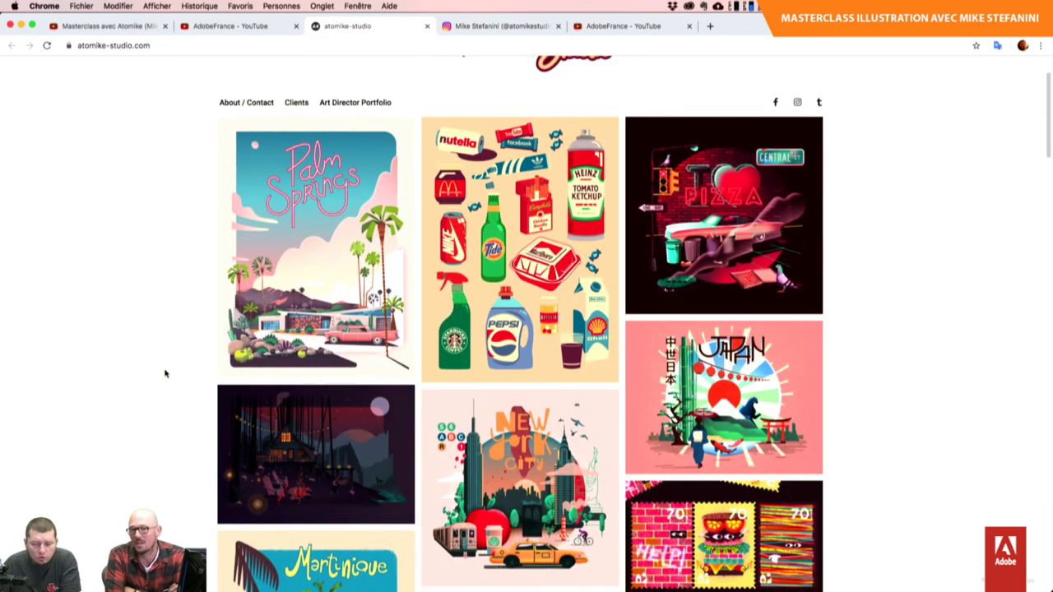
scroll(165, 375, "down", 2)
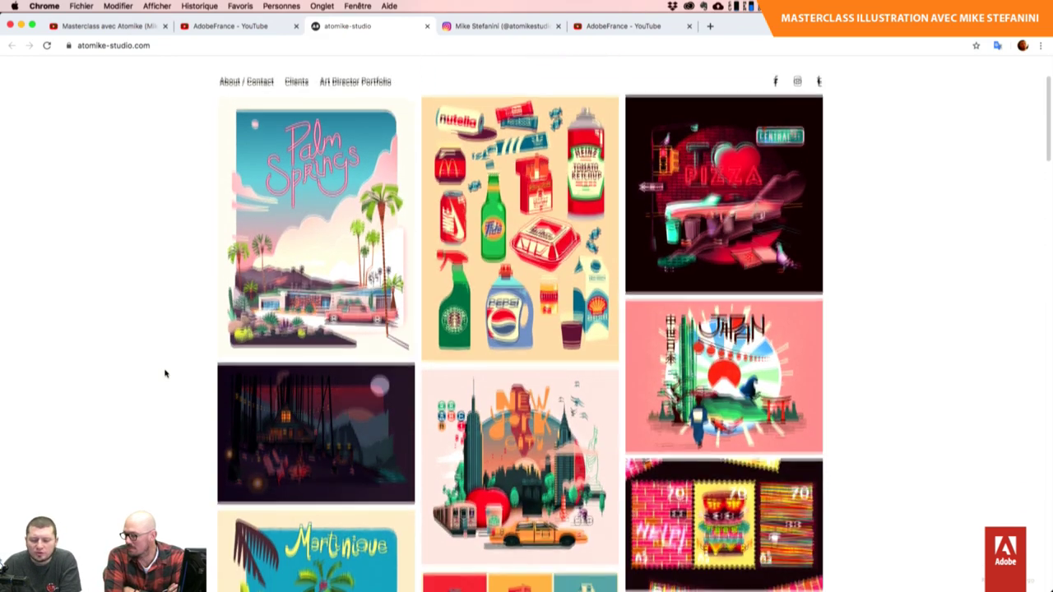
scroll(165, 374, "down", 2)
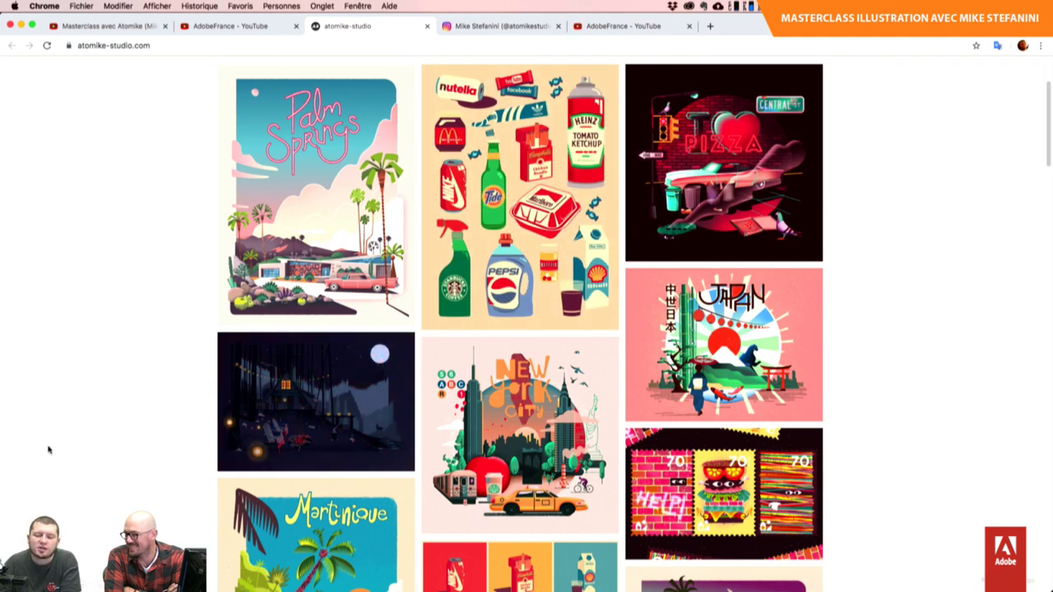
scroll(49, 450, "down", 5)
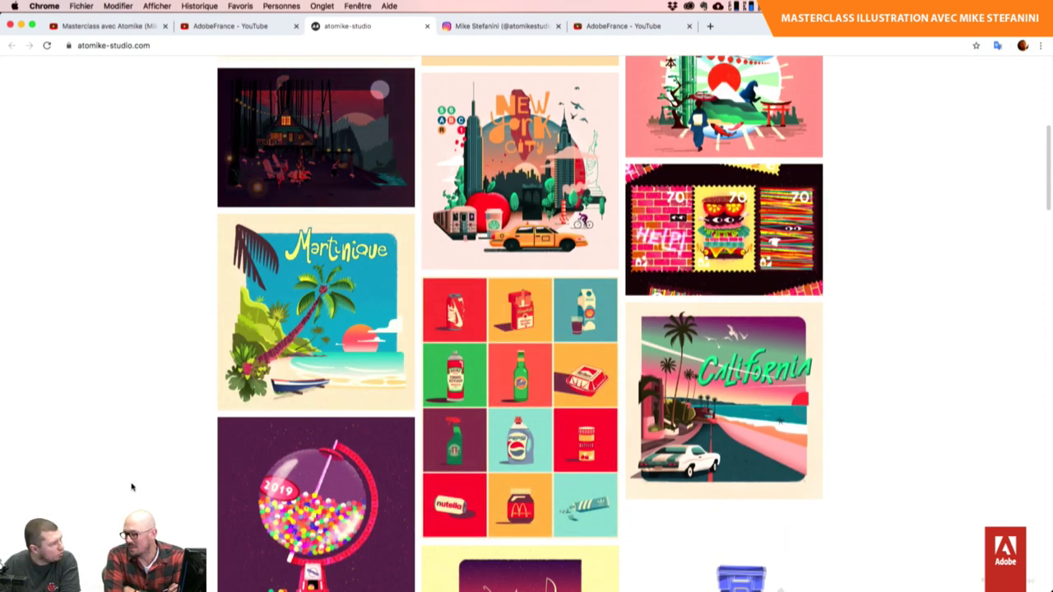
scroll(132, 487, "down", 4)
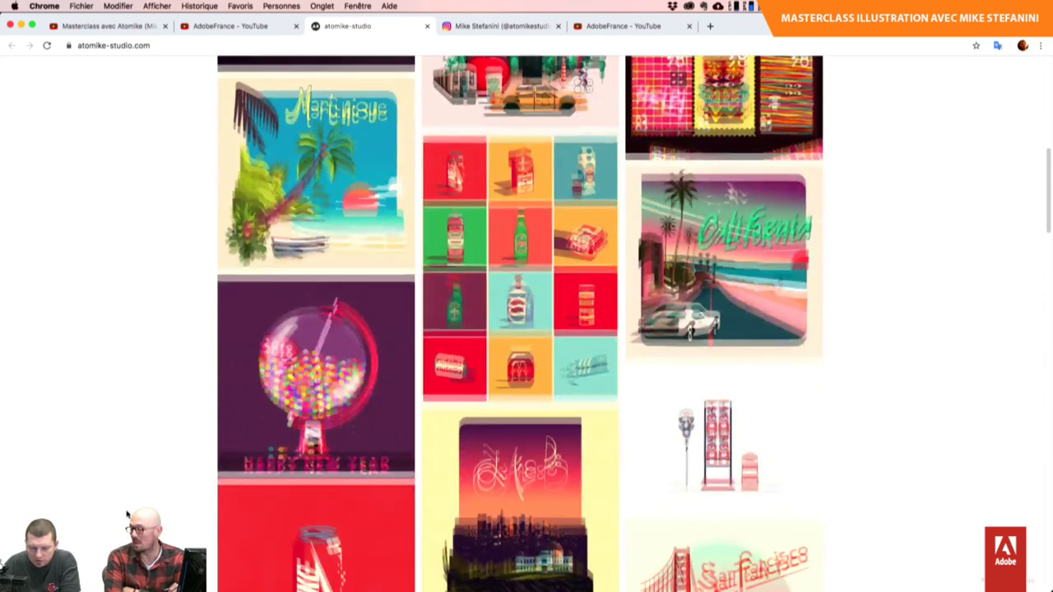
scroll(526, 323, "down", 2)
scroll(527, 324, "down", 3)
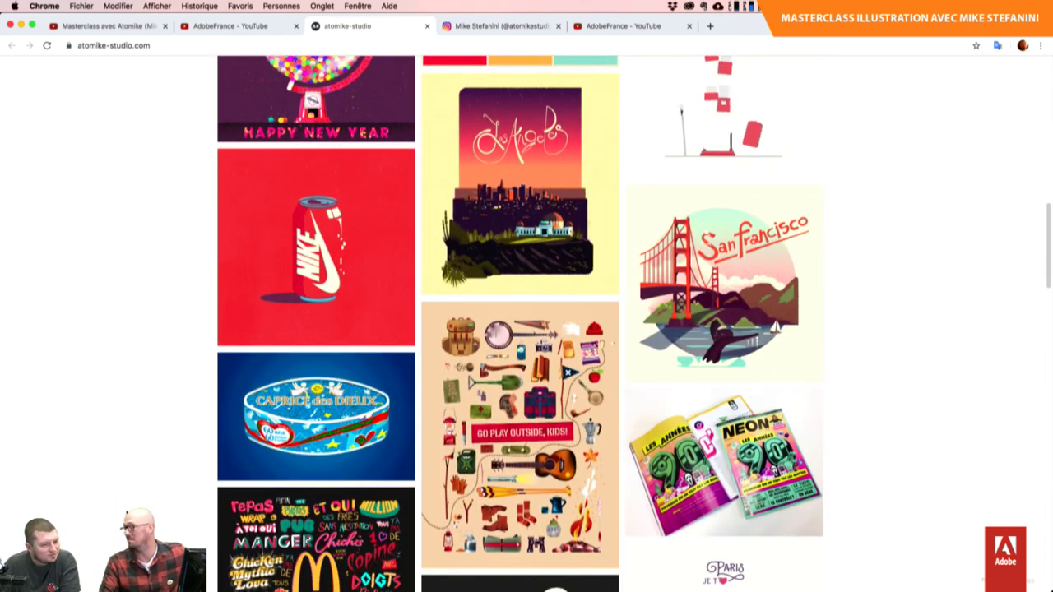
scroll(527, 323, "down", 2)
scroll(526, 323, "down", 2)
scroll(526, 323, "down", 1)
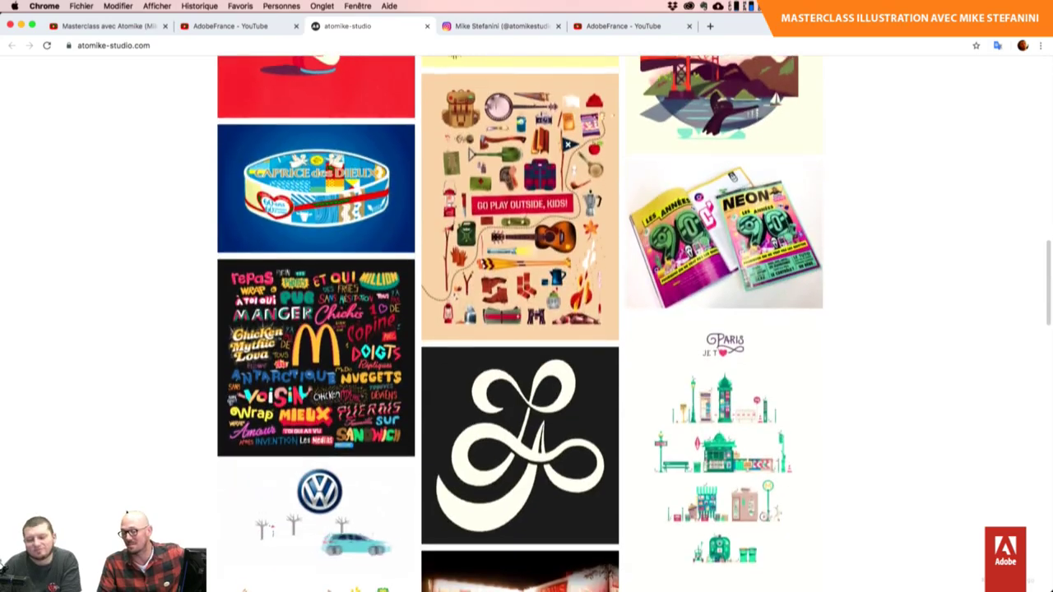
scroll(527, 323, "down", 1)
scroll(527, 323, "down", 2)
scroll(527, 323, "down", 1)
scroll(526, 324, "down", 3)
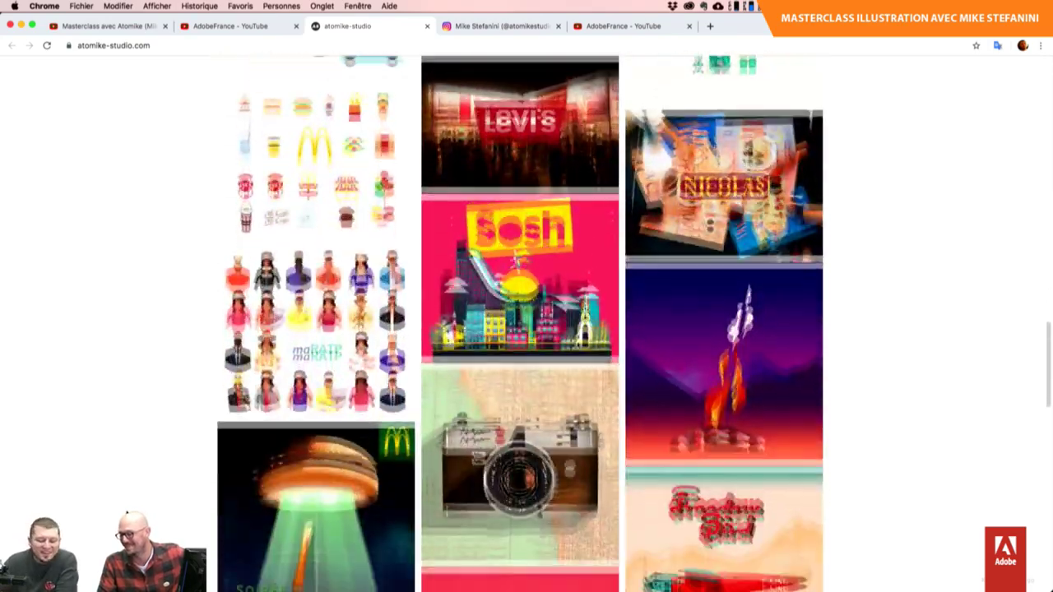
scroll(527, 324, "down", 1)
scroll(527, 324, "down", 4)
scroll(526, 324, "down", 2)
scroll(527, 323, "down", 3)
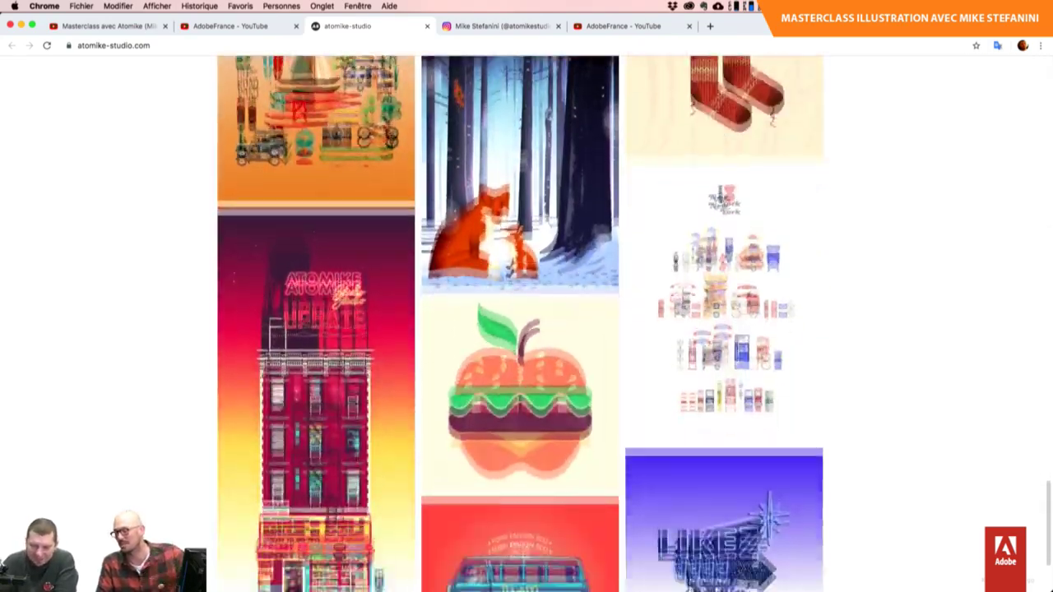
scroll(527, 324, "down", 1)
scroll(527, 323, "down", 1)
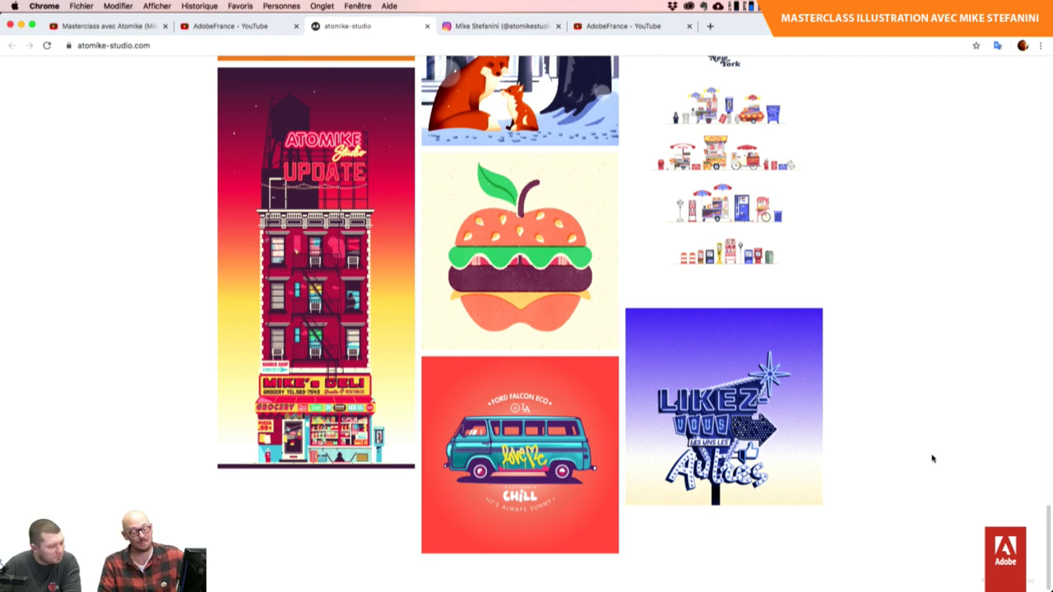
- Scroll the gallery up to the ATOMIKE Studio logo above the Palm Springs, pizza and Japan artworks
scroll(932, 458, "up", 1)
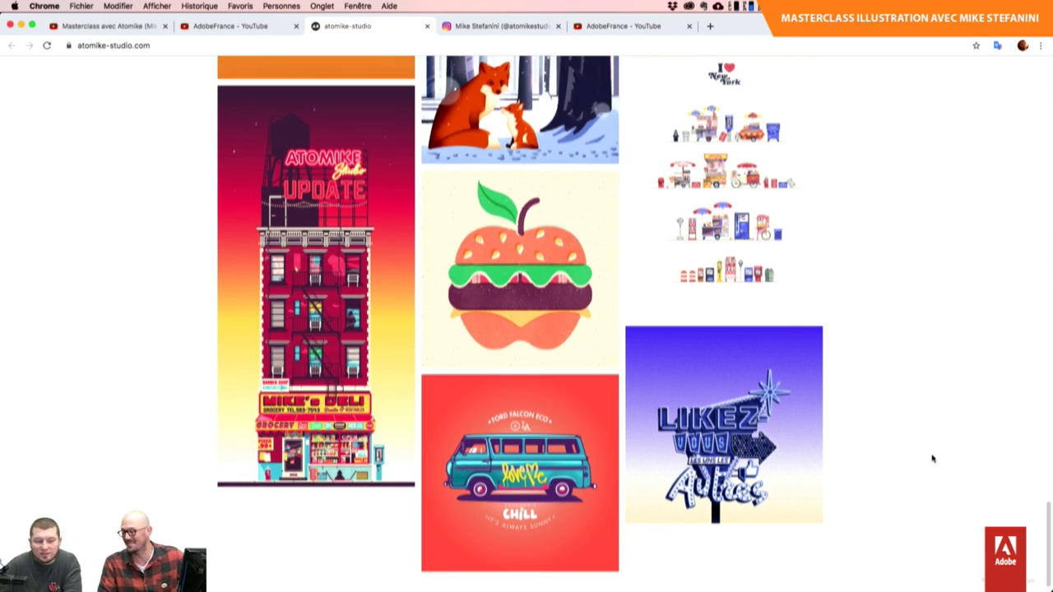
scroll(932, 458, "up", 1)
scroll(932, 458, "up", 1)
scroll(932, 458, "up", 1)
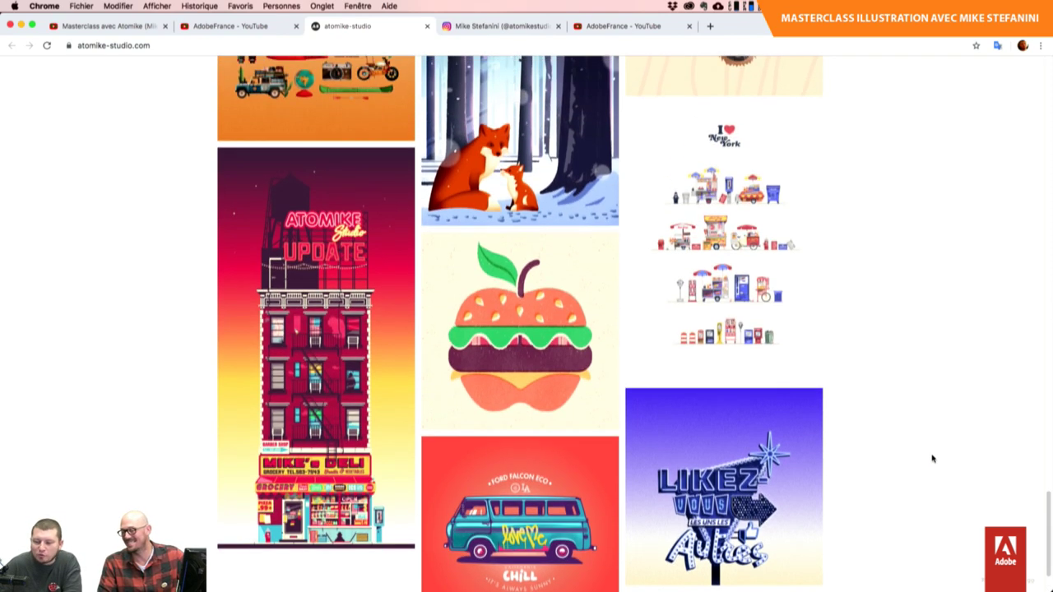
scroll(933, 458, "up", 2)
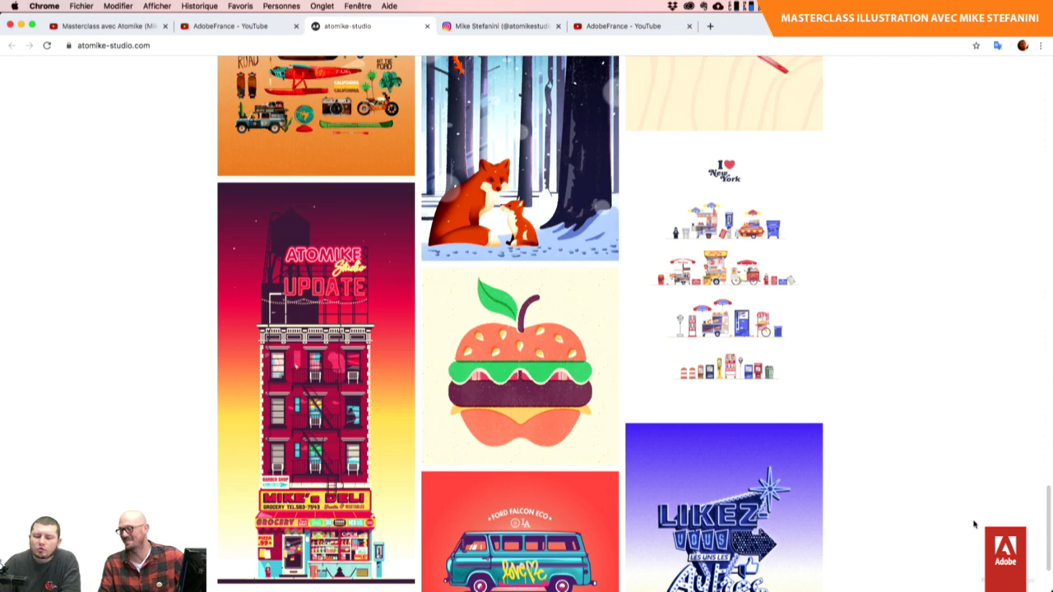
scroll(942, 476, "down", 3)
scroll(942, 477, "up", 5)
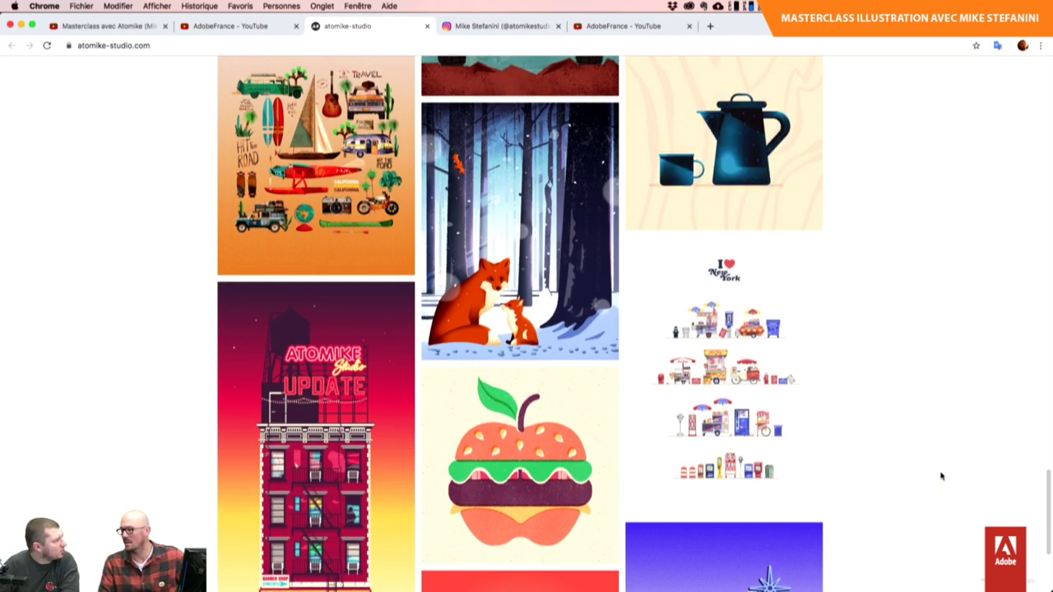
scroll(942, 476, "up", 1)
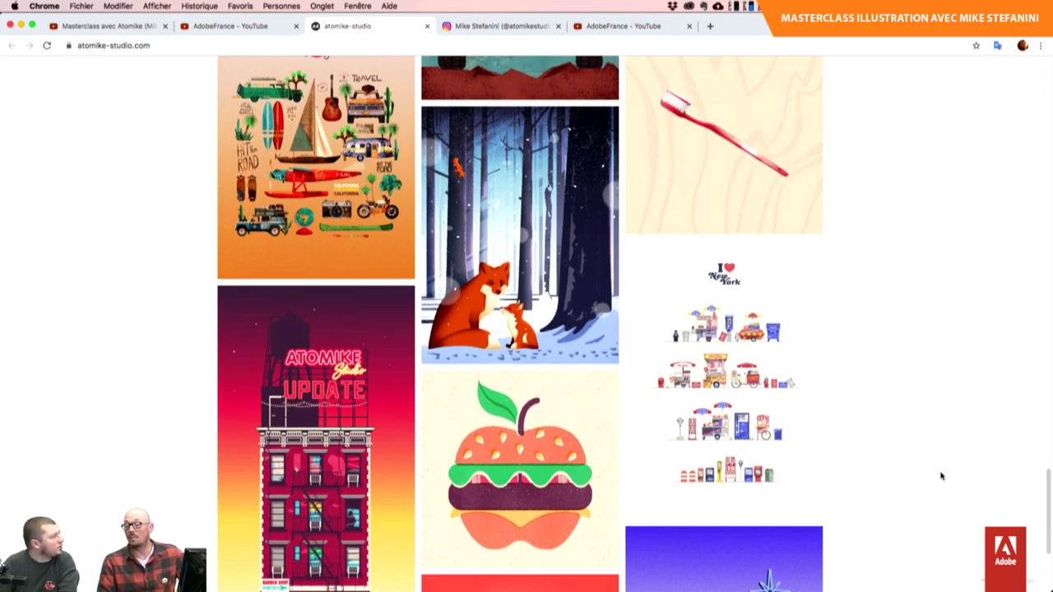
scroll(942, 476, "up", 1)
scroll(942, 476, "up", 3)
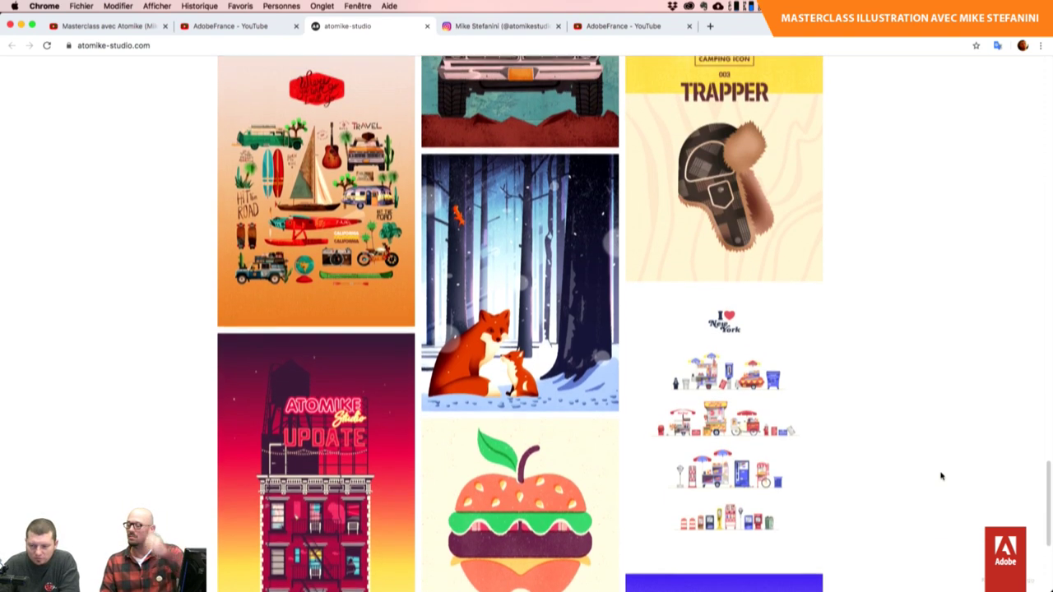
scroll(943, 477, "up", 3)
scroll(942, 477, "up", 3)
scroll(943, 476, "up", 3)
scroll(942, 477, "up", 3)
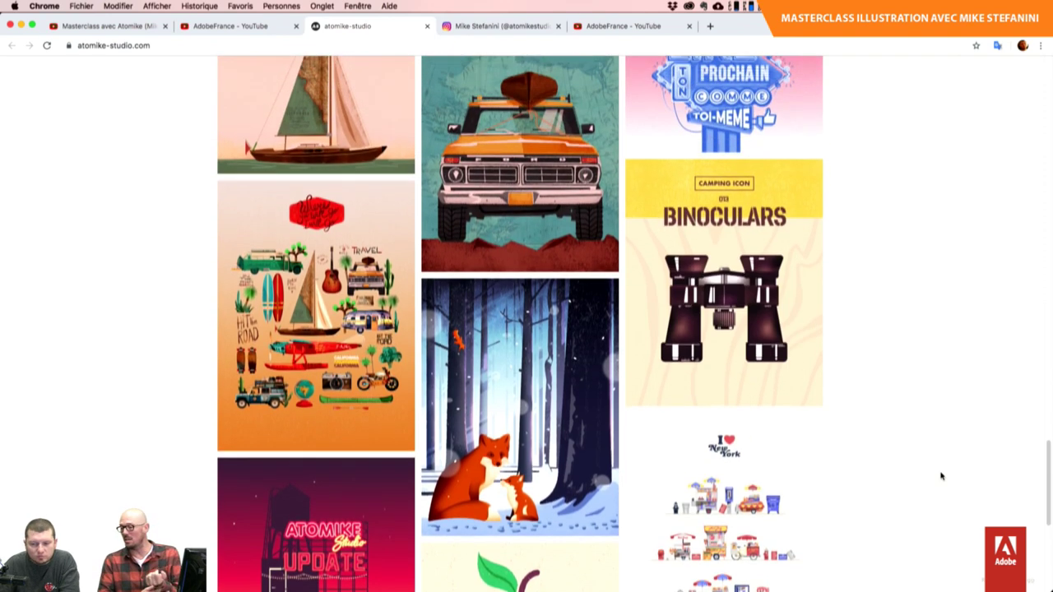
scroll(942, 477, "up", 1)
scroll(943, 476, "up", 1)
scroll(942, 477, "up", 1)
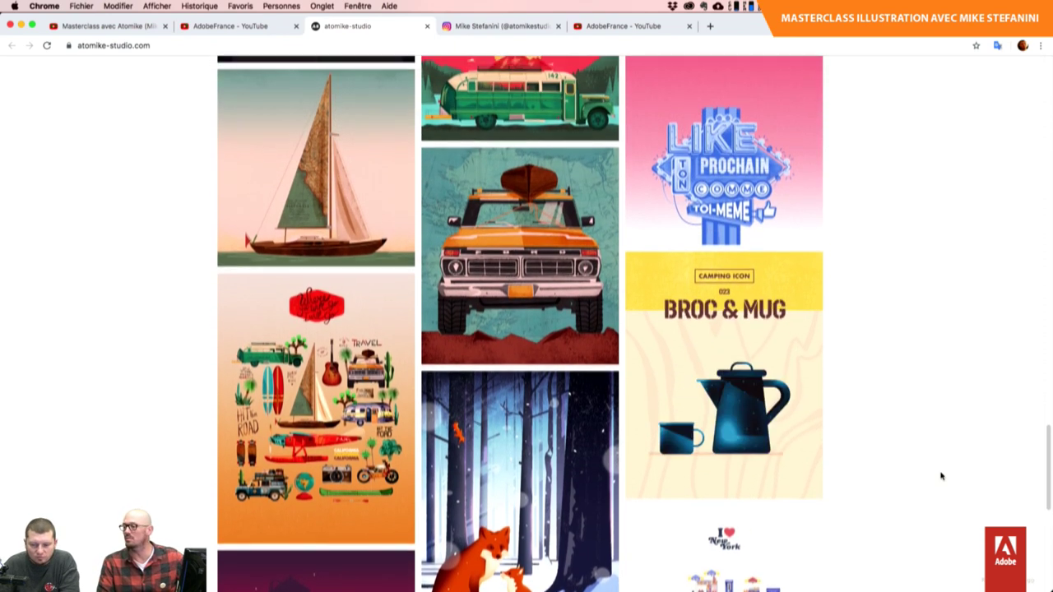
scroll(942, 477, "up", 1)
scroll(942, 476, "up", 1)
scroll(943, 476, "up", 1)
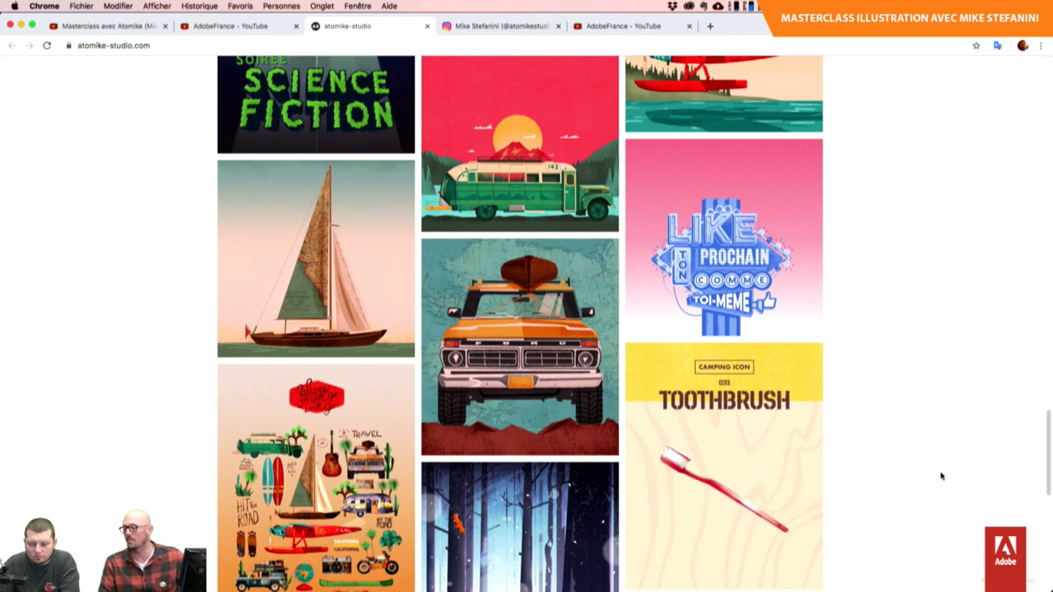
scroll(942, 477, "up", 1)
scroll(942, 476, "up", 1)
scroll(943, 477, "up", 1)
scroll(943, 476, "up", 1)
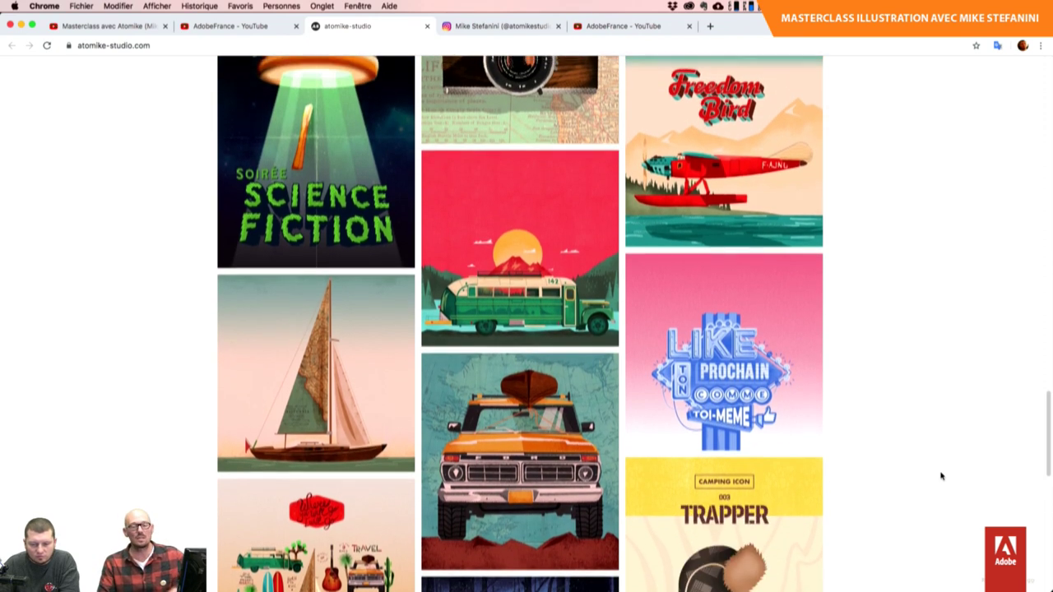
scroll(942, 476, "up", 2)
scroll(942, 476, "up", 1)
scroll(942, 476, "up", 1)
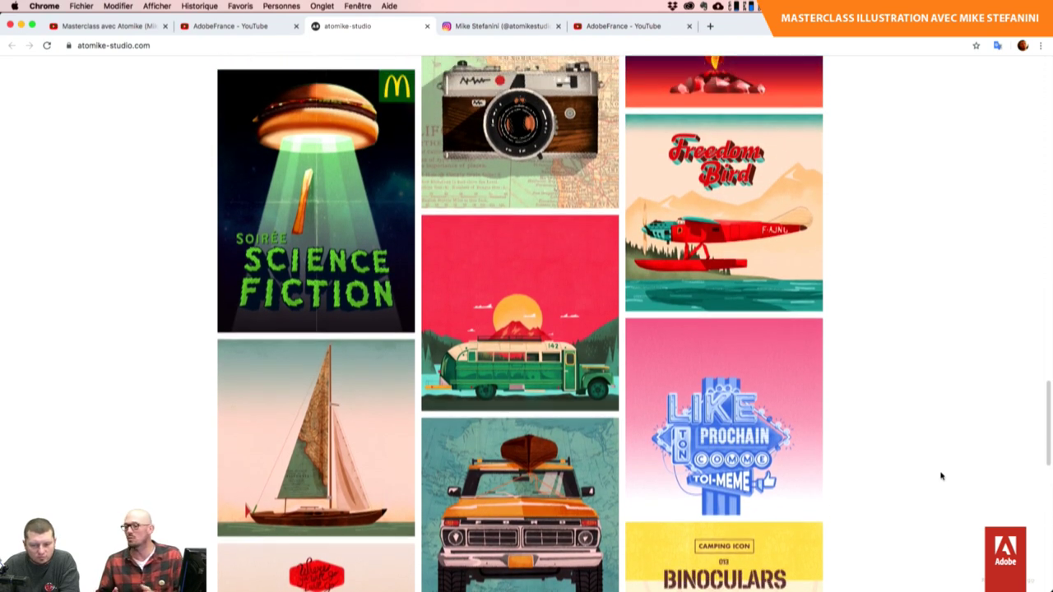
scroll(942, 477, "up", 1)
scroll(942, 477, "up", 1)
scroll(942, 477, "up", 1)
scroll(942, 477, "up", 1)
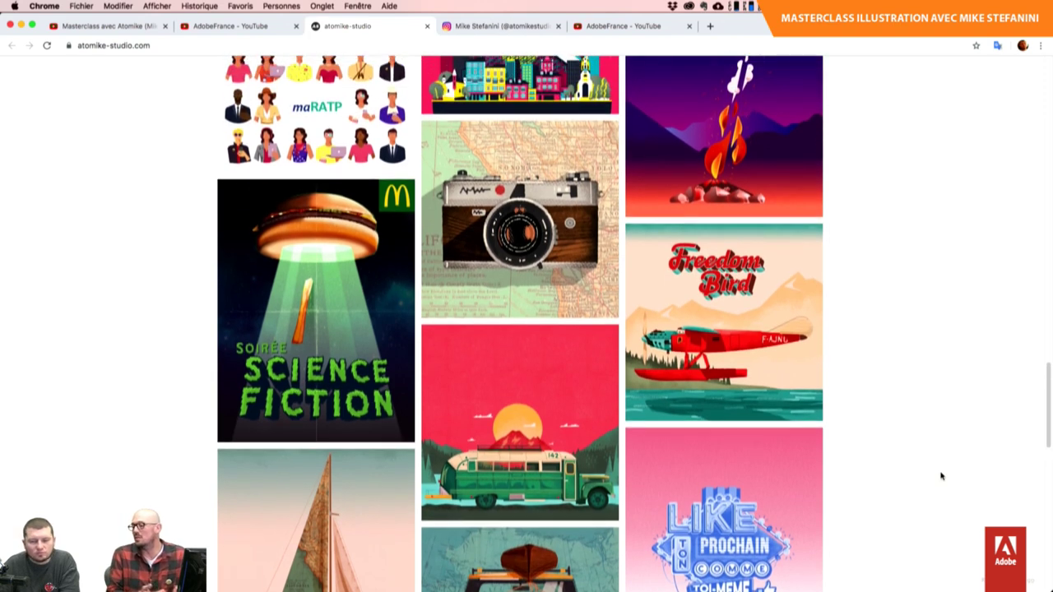
scroll(942, 476, "up", 1)
scroll(942, 476, "up", 1)
scroll(942, 477, "up", 1)
scroll(942, 476, "up", 1)
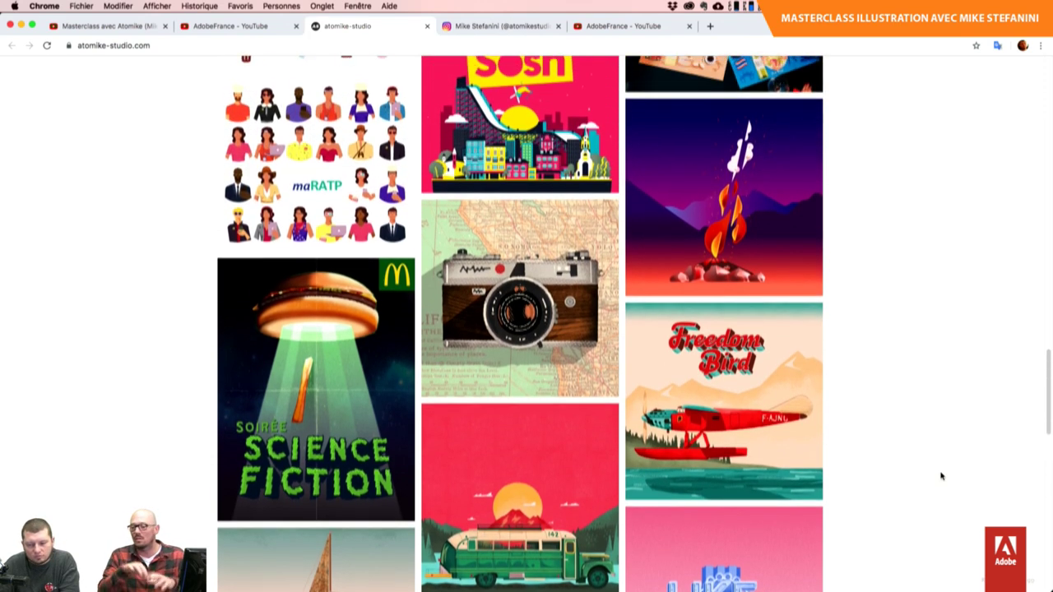
scroll(942, 477, "up", 1)
scroll(942, 477, "up", 1)
scroll(943, 476, "up", 1)
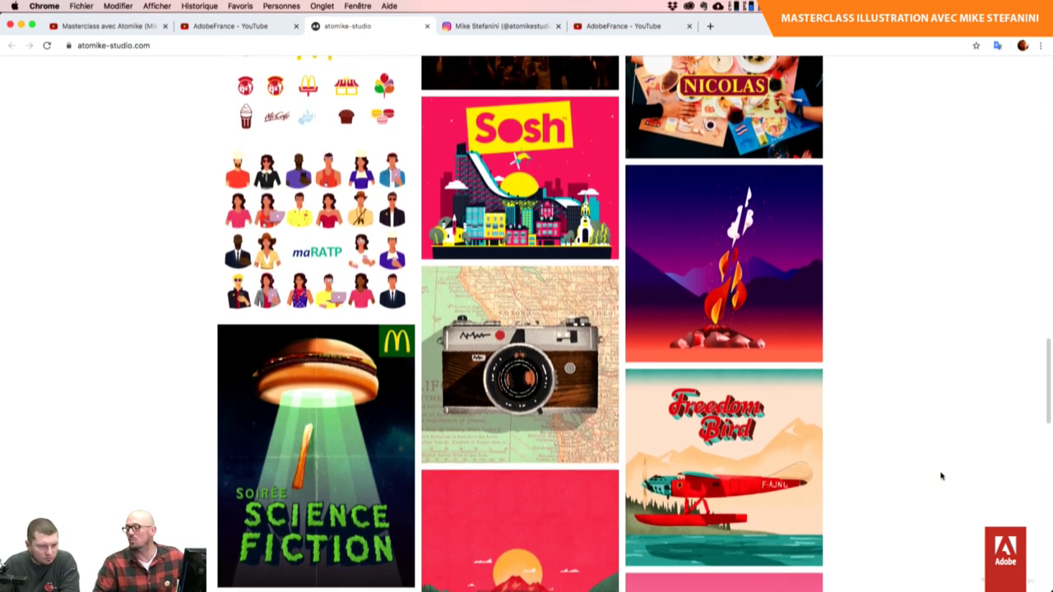
scroll(942, 476, "up", 1)
scroll(942, 476, "up", 1)
scroll(942, 476, "up", 1)
scroll(943, 477, "up", 1)
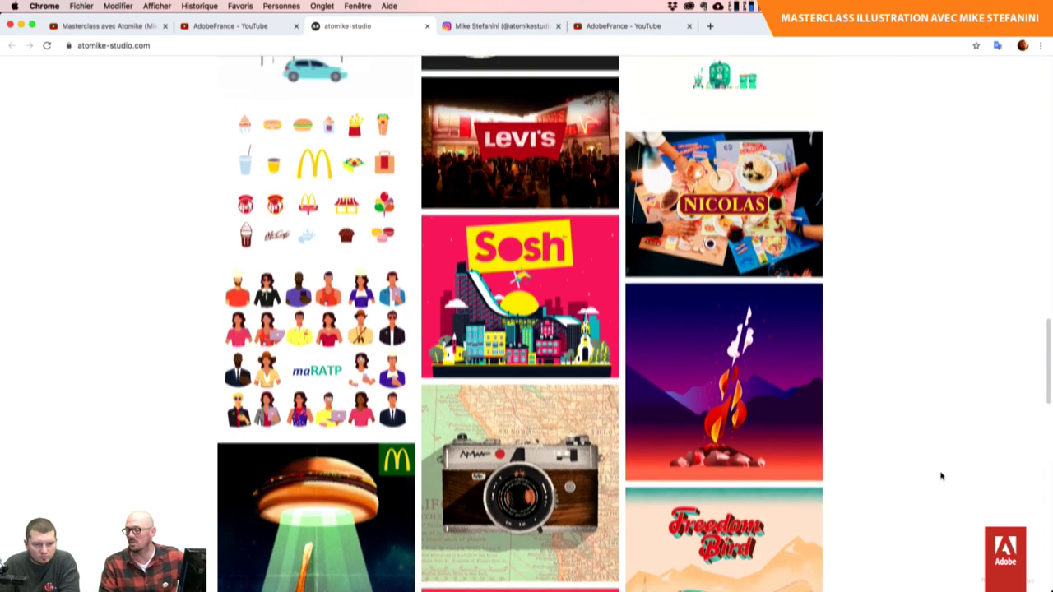
scroll(942, 476, "up", 1)
scroll(943, 477, "up", 1)
scroll(942, 477, "up", 1)
scroll(942, 476, "up", 1)
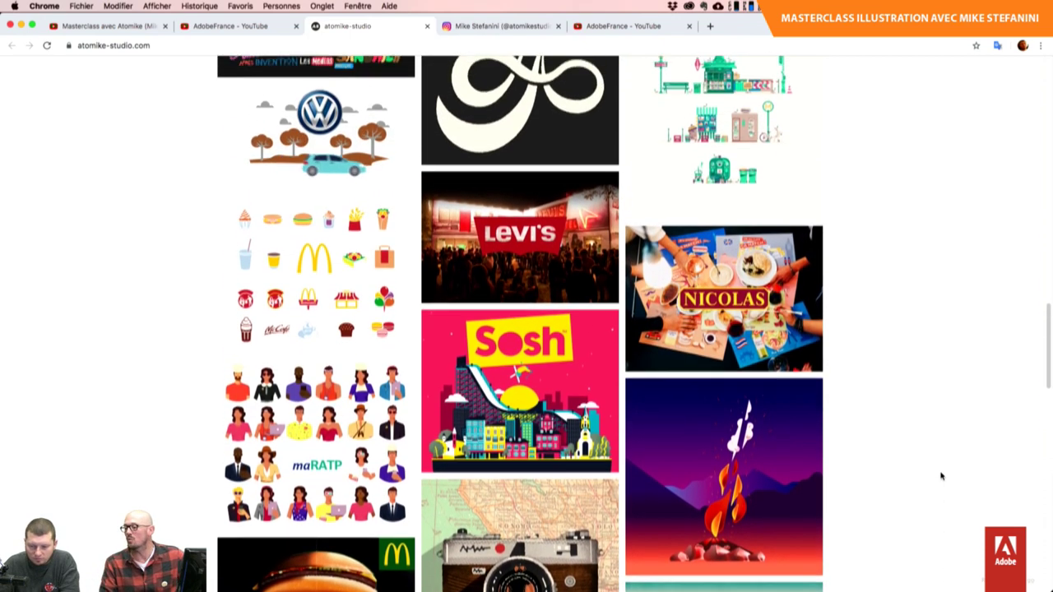
scroll(942, 477, "up", 1)
scroll(942, 476, "up", 1)
scroll(943, 477, "up", 1)
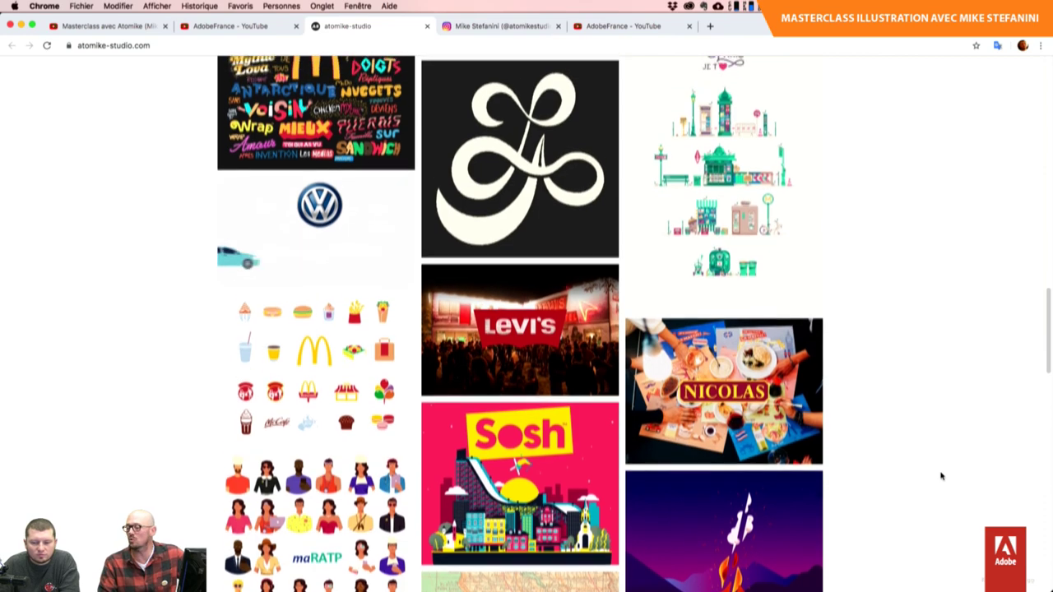
scroll(942, 477, "up", 1)
scroll(942, 476, "up", 1)
scroll(942, 476, "up", 1)
scroll(942, 477, "up", 1)
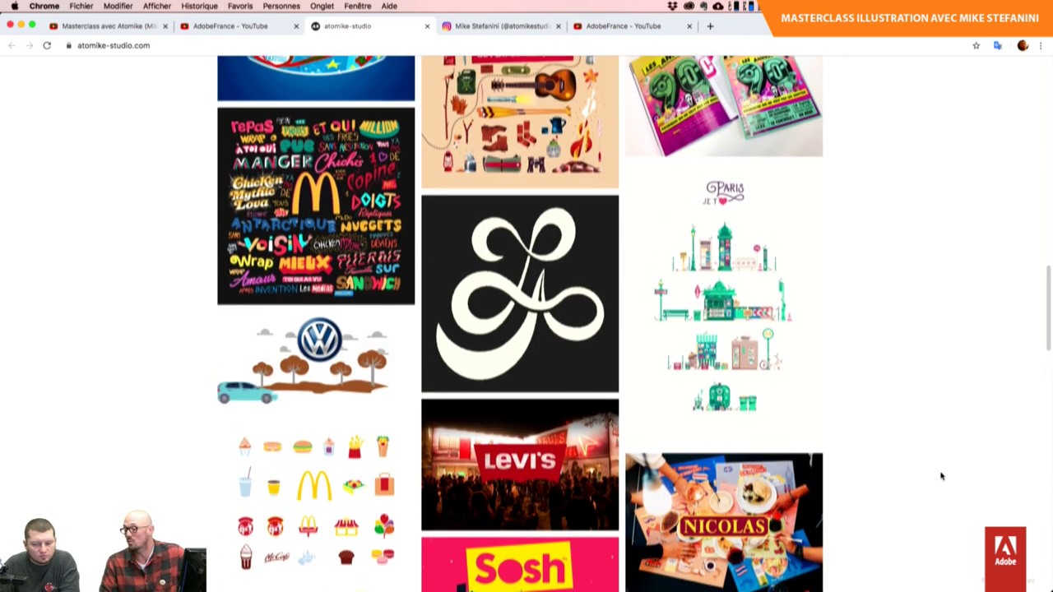
scroll(943, 476, "up", 1)
scroll(942, 476, "up", 1)
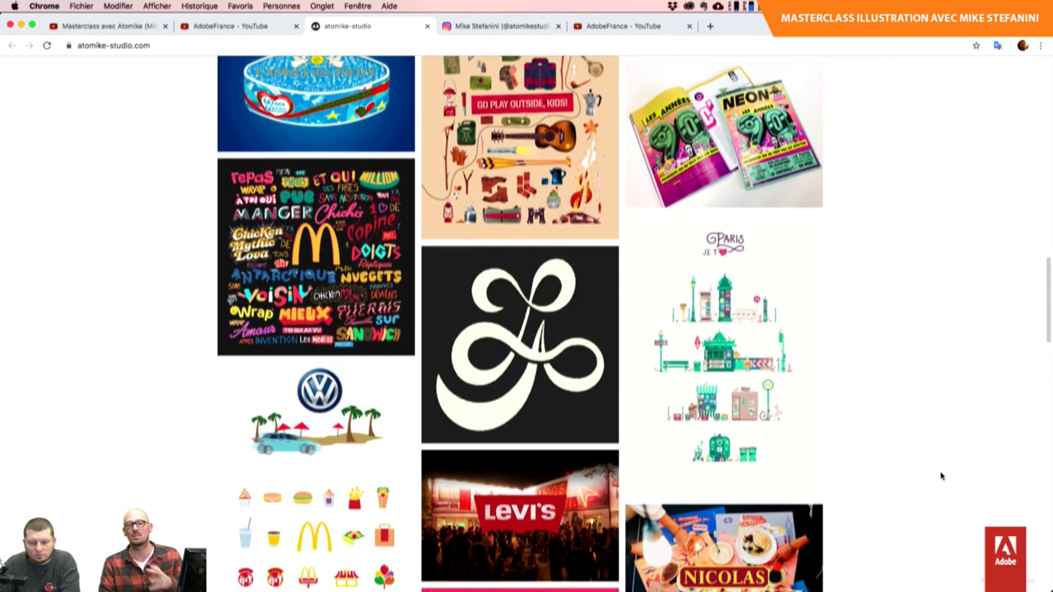
scroll(942, 477, "up", 1)
scroll(942, 476, "up", 1)
scroll(942, 476, "up", 1)
scroll(943, 476, "up", 1)
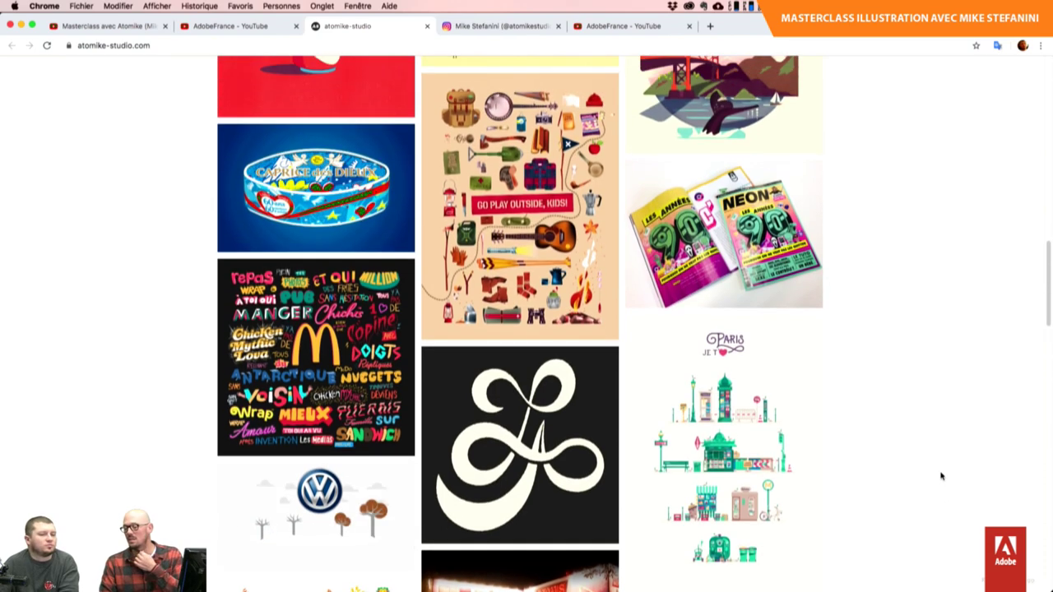
scroll(942, 476, "up", 1)
scroll(942, 477, "up", 1)
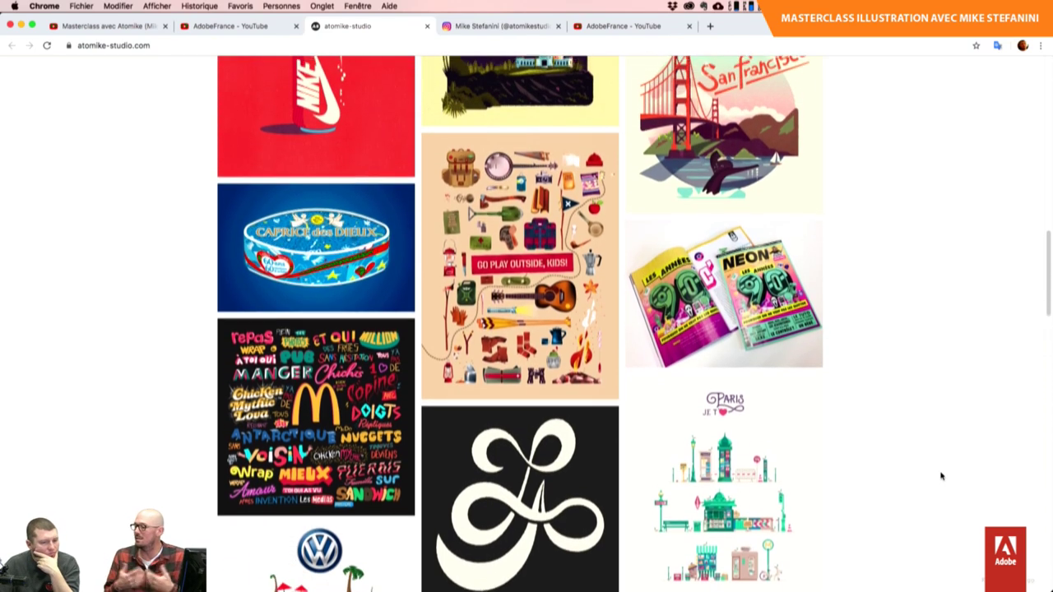
scroll(942, 476, "up", 1)
scroll(943, 477, "up", 1)
scroll(942, 476, "up", 1)
scroll(943, 477, "up", 1)
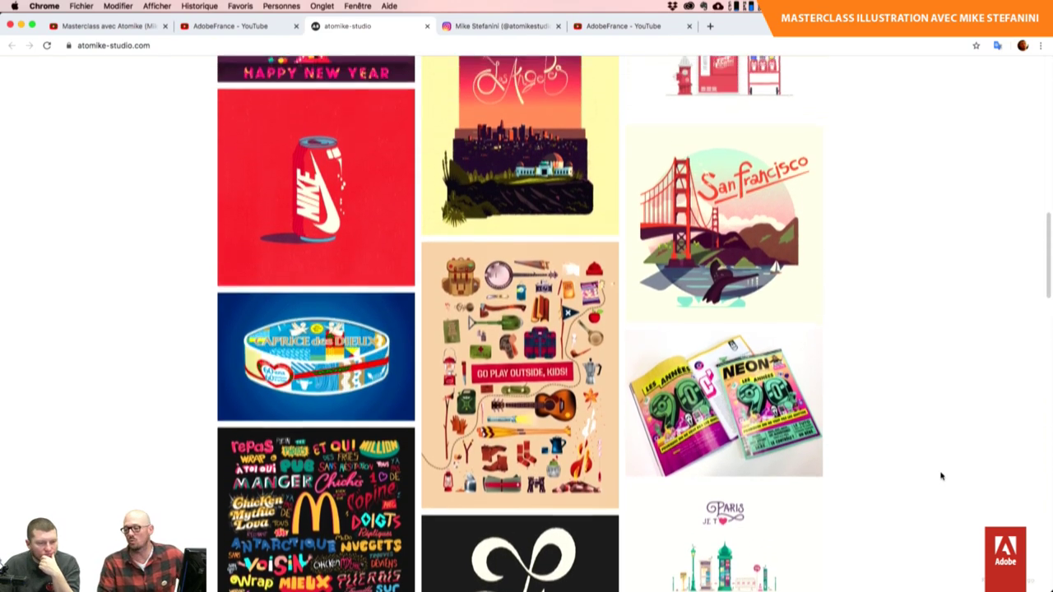
scroll(942, 477, "up", 1)
scroll(943, 476, "up", 1)
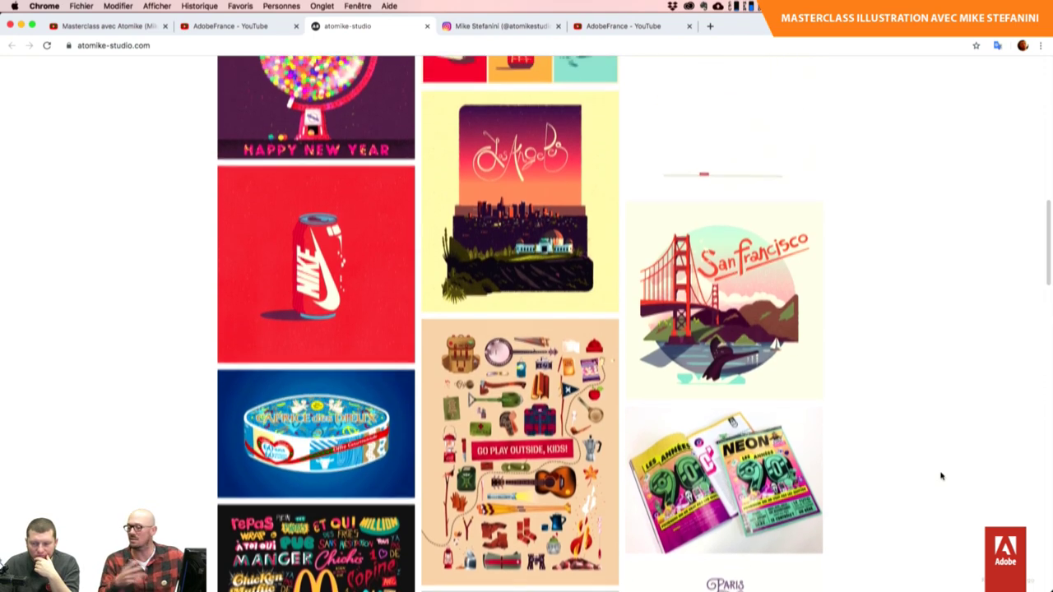
scroll(942, 476, "up", 1)
scroll(942, 477, "up", 1)
scroll(942, 477, "up", 1)
scroll(942, 477, "up", 1)
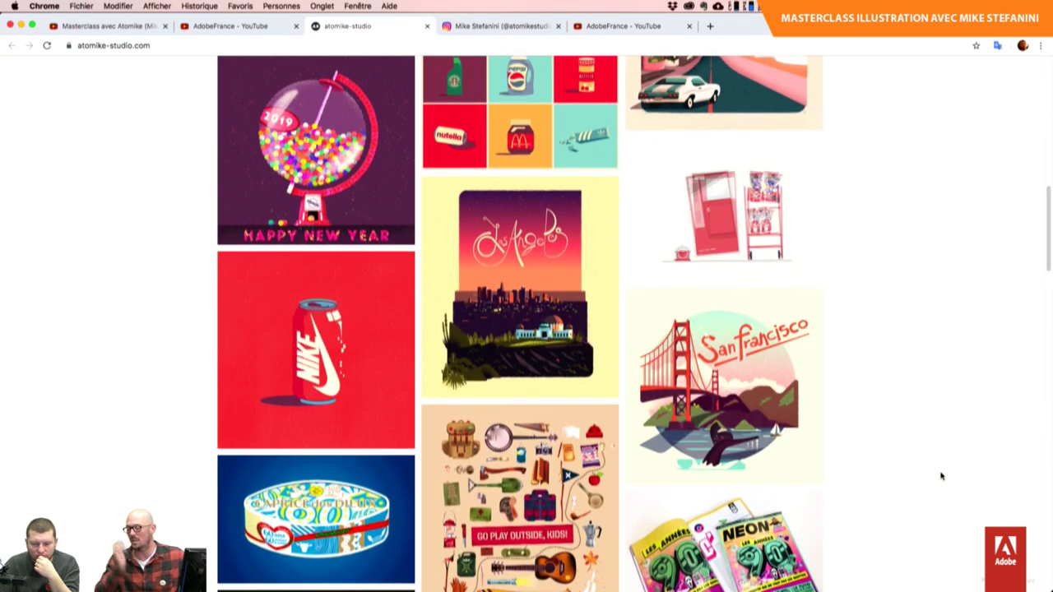
scroll(943, 477, "up", 1)
scroll(942, 476, "up", 1)
scroll(942, 476, "up", 1)
scroll(942, 476, "up", 1)
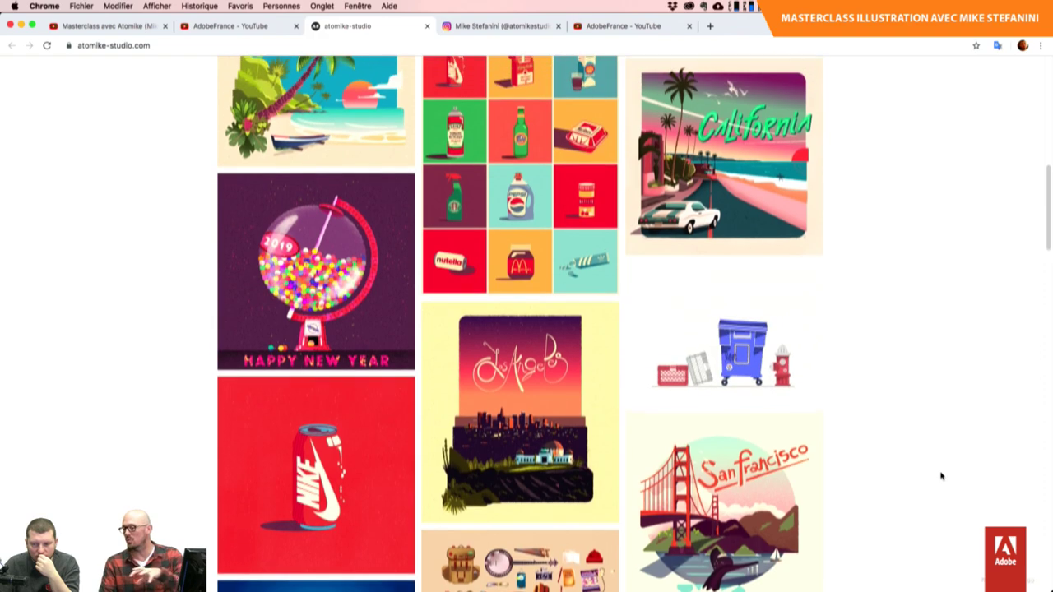
scroll(943, 477, "up", 1)
scroll(942, 476, "up", 1)
scroll(942, 477, "up", 2)
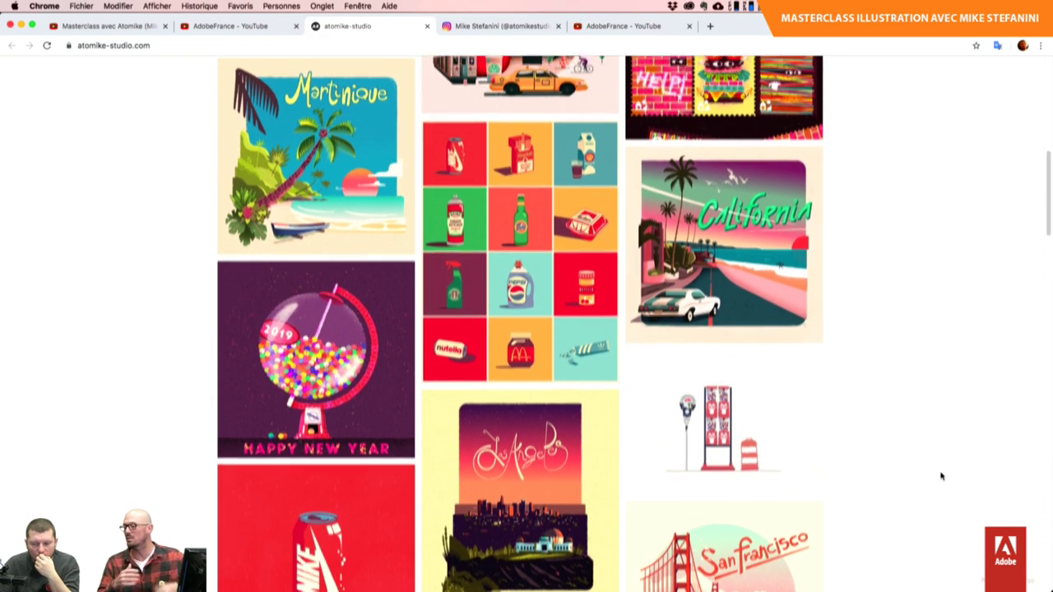
scroll(943, 477, "up", 1)
scroll(942, 476, "up", 2)
scroll(942, 476, "up", 1)
scroll(942, 477, "up", 1)
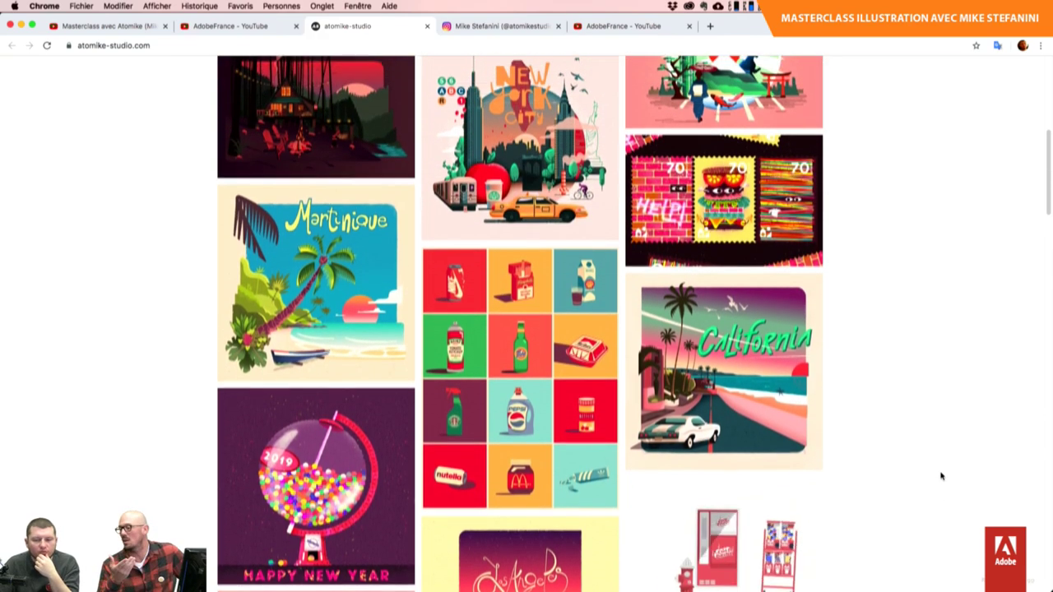
scroll(942, 476, "up", 1)
scroll(942, 477, "up", 1)
scroll(942, 476, "up", 1)
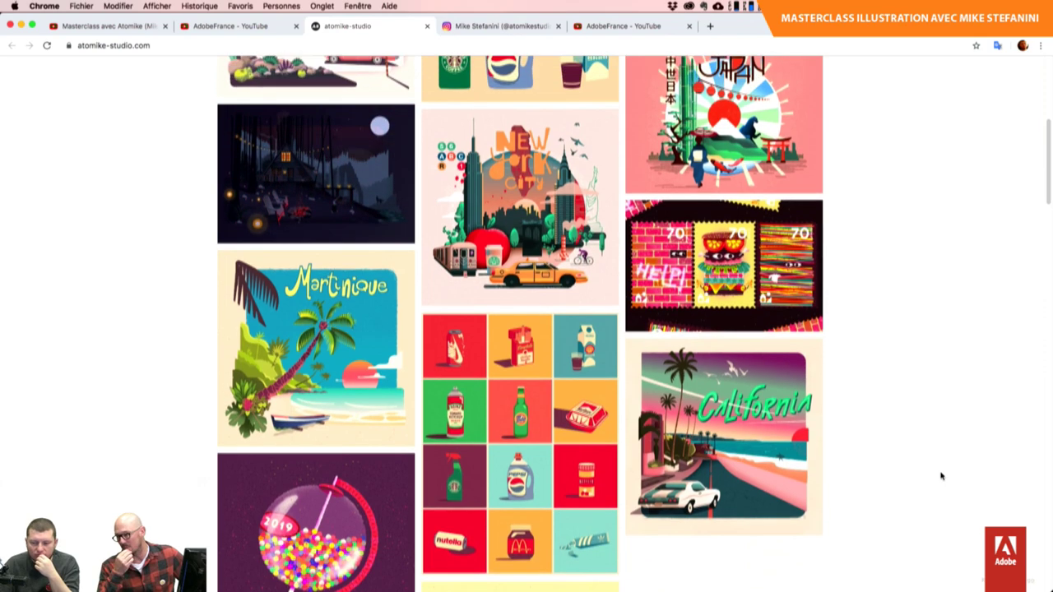
scroll(943, 477, "up", 1)
scroll(942, 477, "up", 1)
scroll(942, 476, "up", 1)
scroll(943, 476, "up", 1)
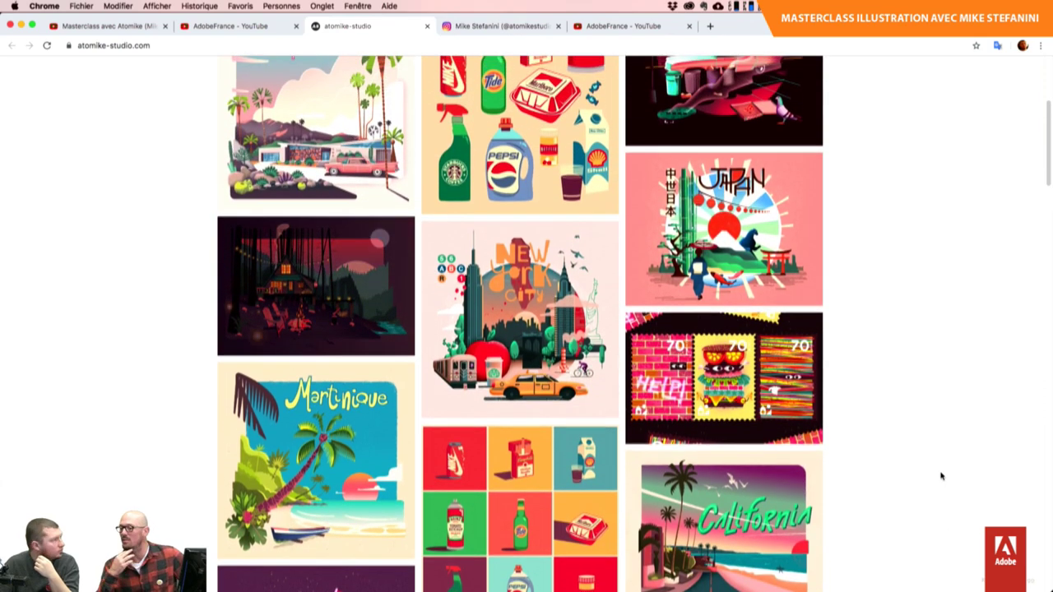
scroll(942, 477, "up", 1)
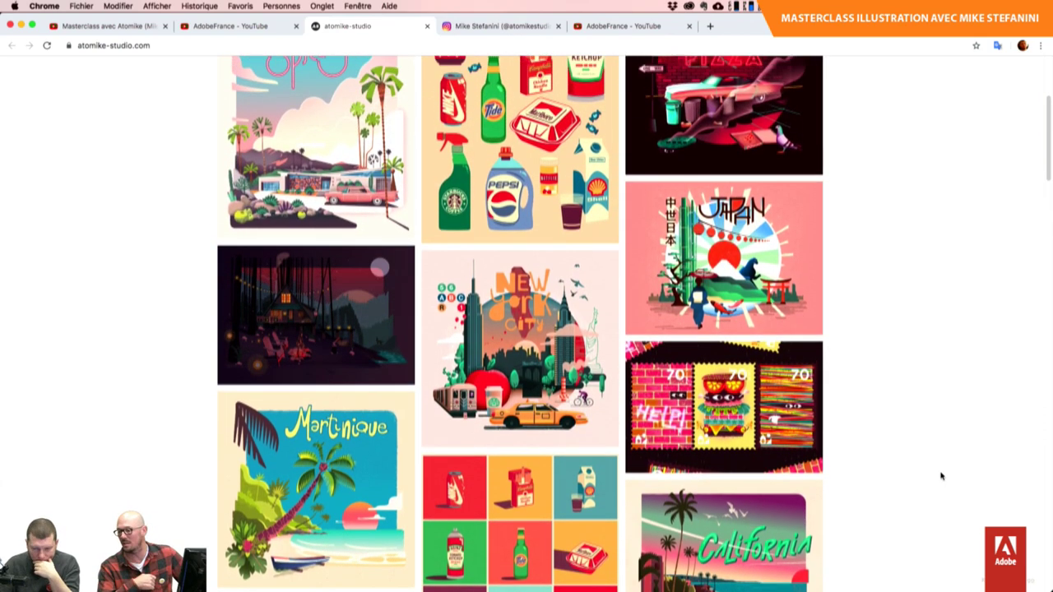
scroll(942, 476, "up", 1)
scroll(942, 476, "up", 2)
scroll(943, 476, "up", 1)
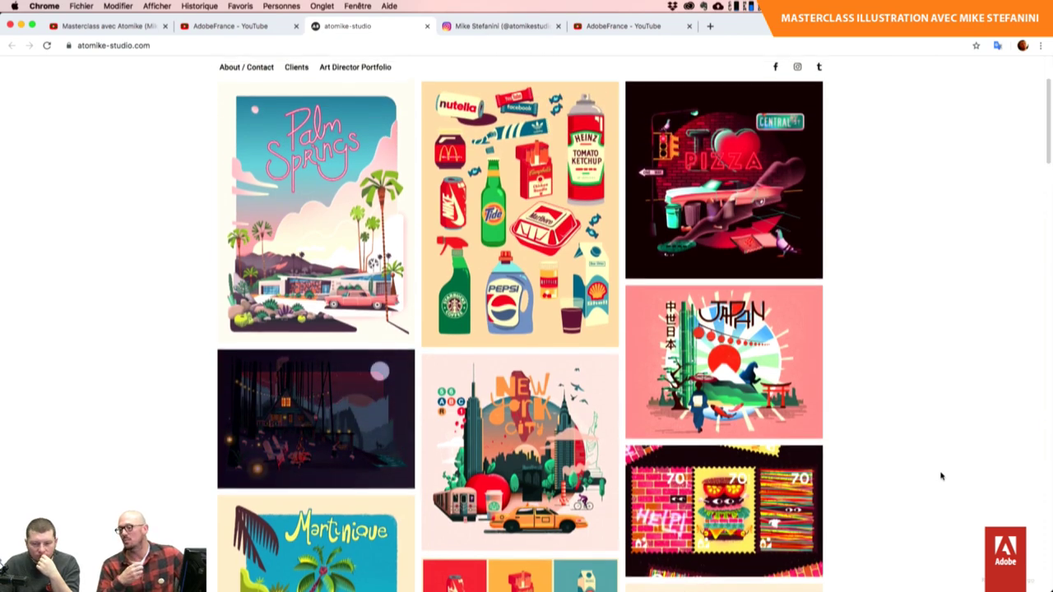
scroll(942, 476, "up", 1)
scroll(942, 476, "up", 1)
scroll(942, 476, "up", 1)
scroll(942, 476, "up", 1)
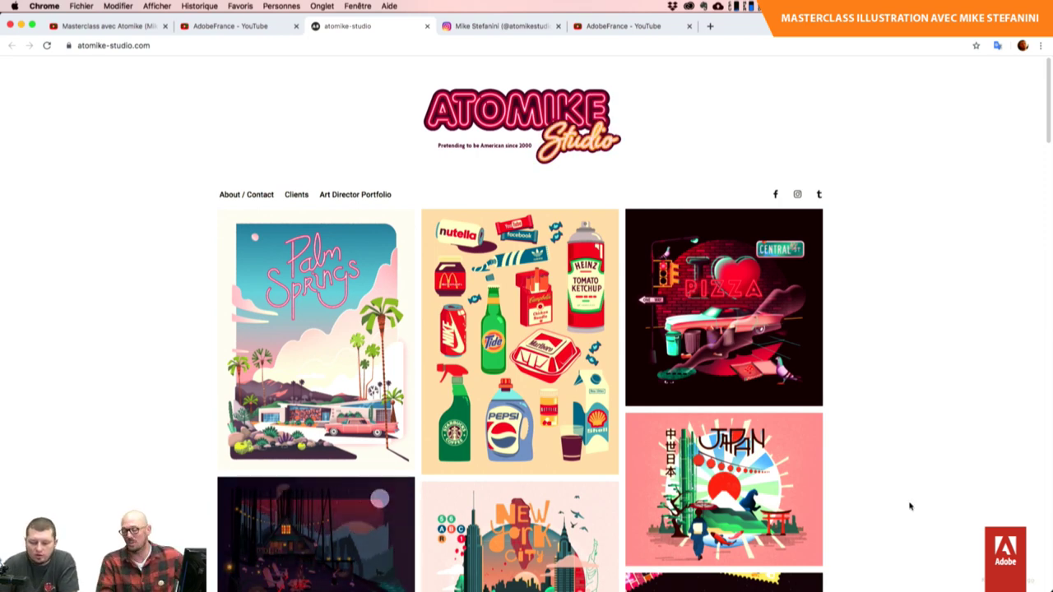
- Scroll the gallery down to the Martinique, New York and California illustrations
scroll(910, 506, "down", 2)
scroll(910, 507, "down", 2)
scroll(910, 506, "down", 1)
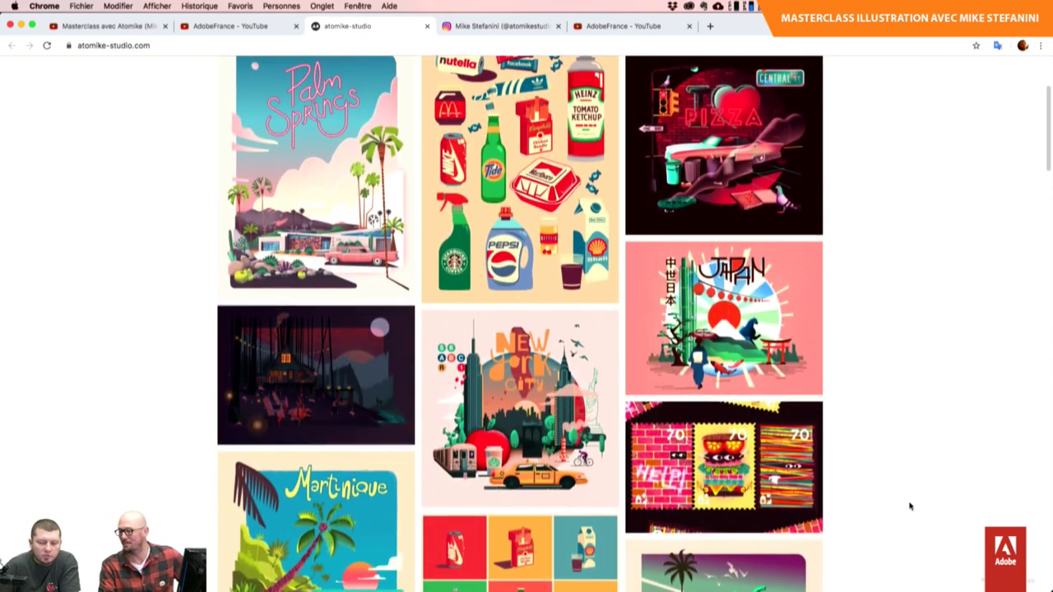
scroll(910, 506, "down", 4)
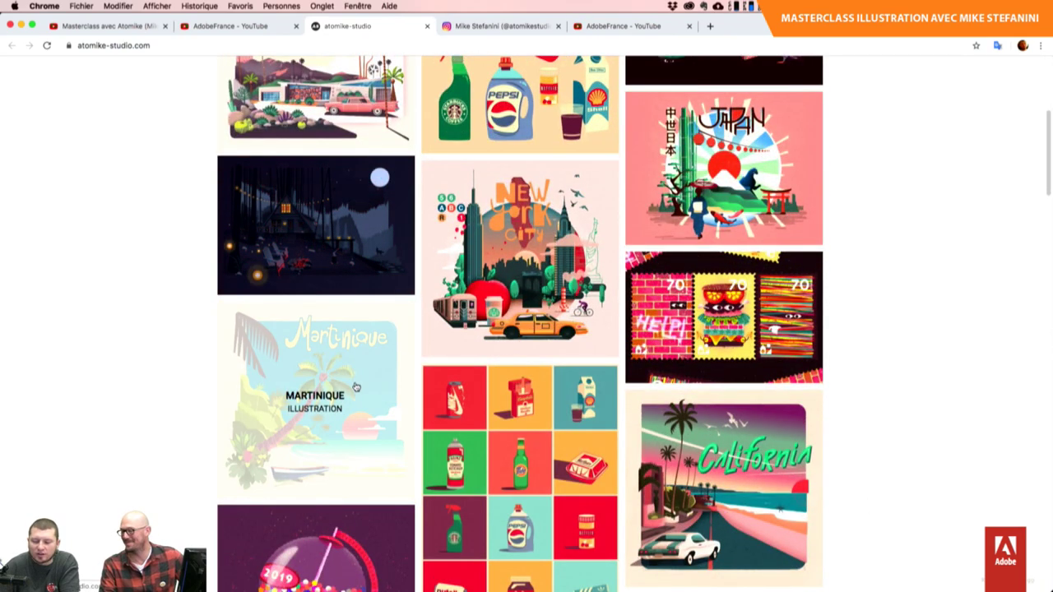
- Open the Martinique project page and scroll through its beach-and-palm-tree illustration
left_click(355, 386)
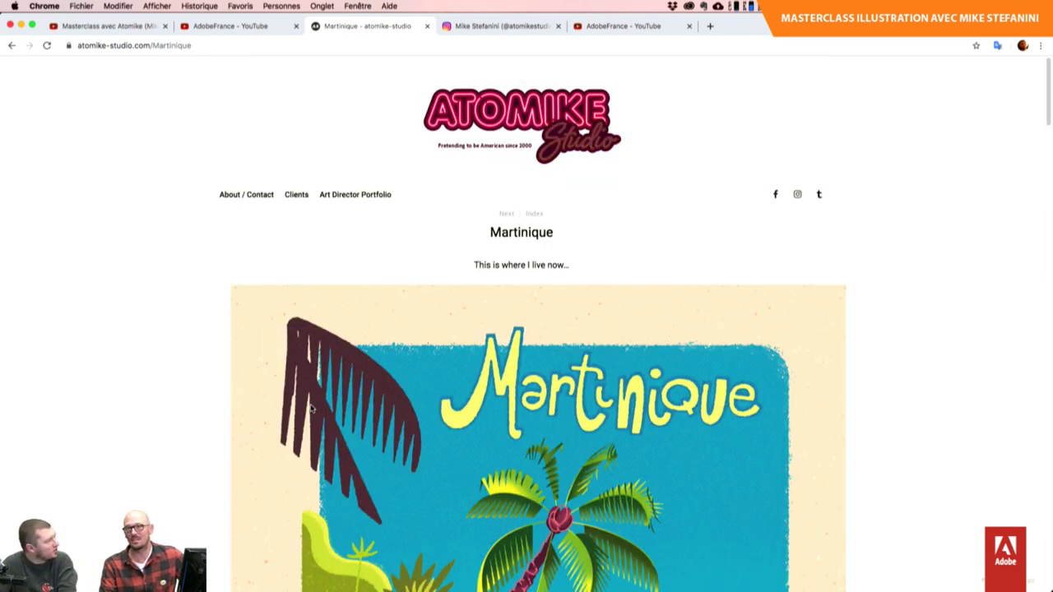
scroll(258, 455, "down", 3)
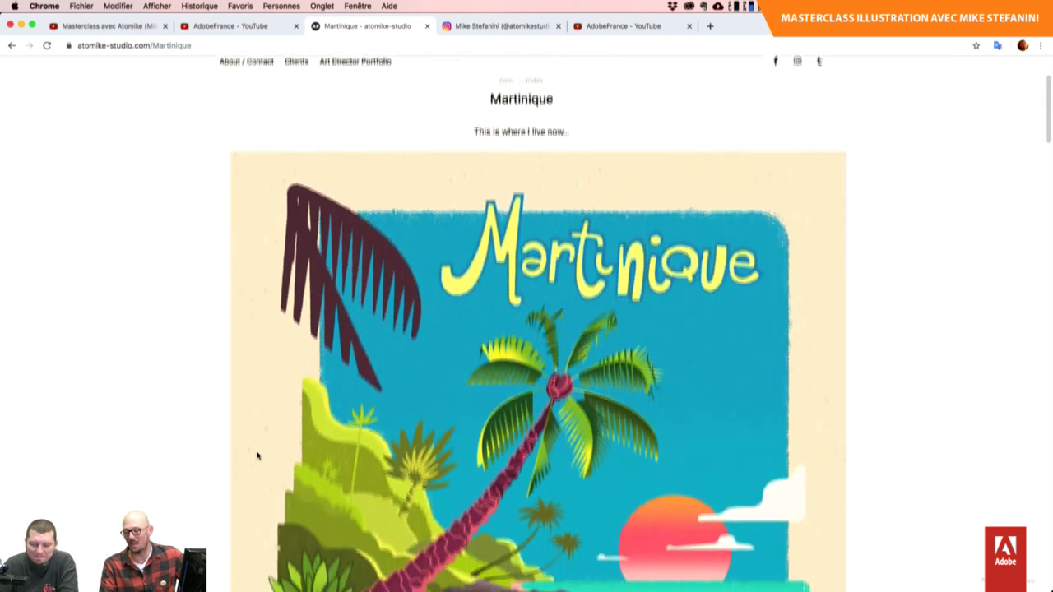
scroll(258, 457, "down", 2)
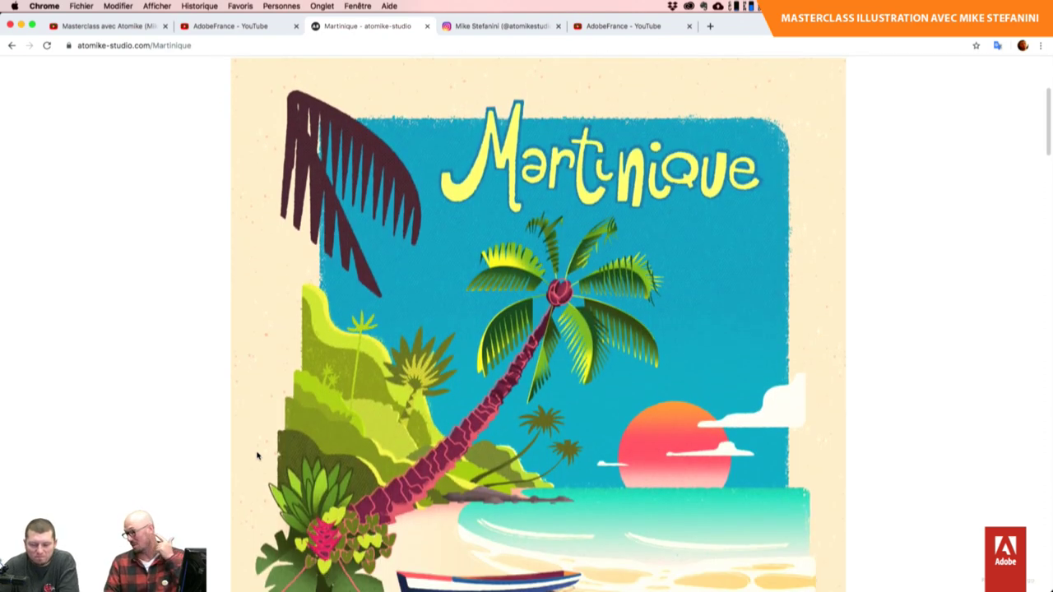
scroll(257, 457, "down", 1)
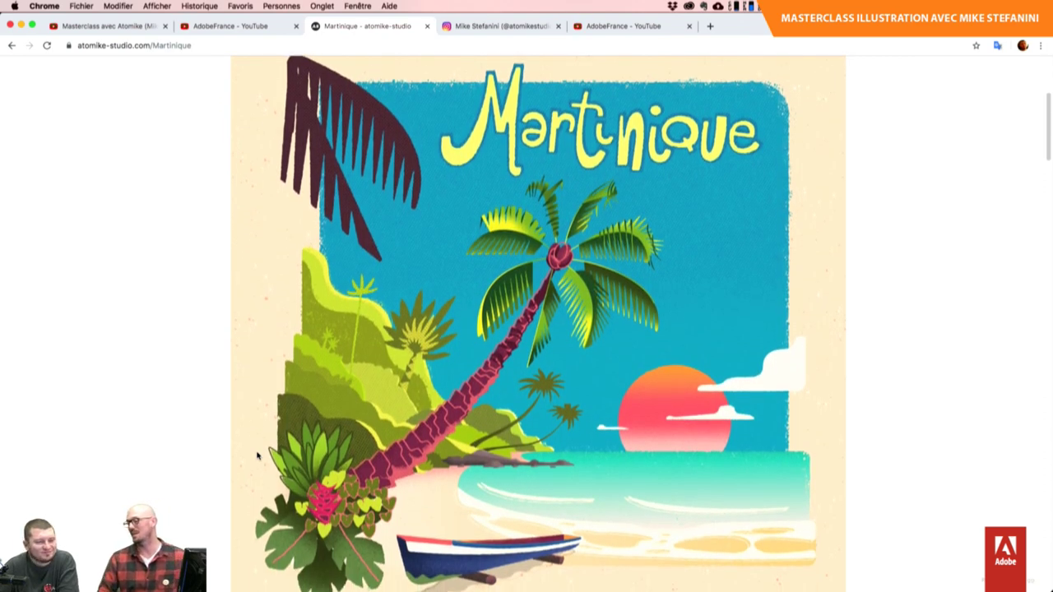
scroll(257, 457, "down", 1)
scroll(258, 457, "down", 1)
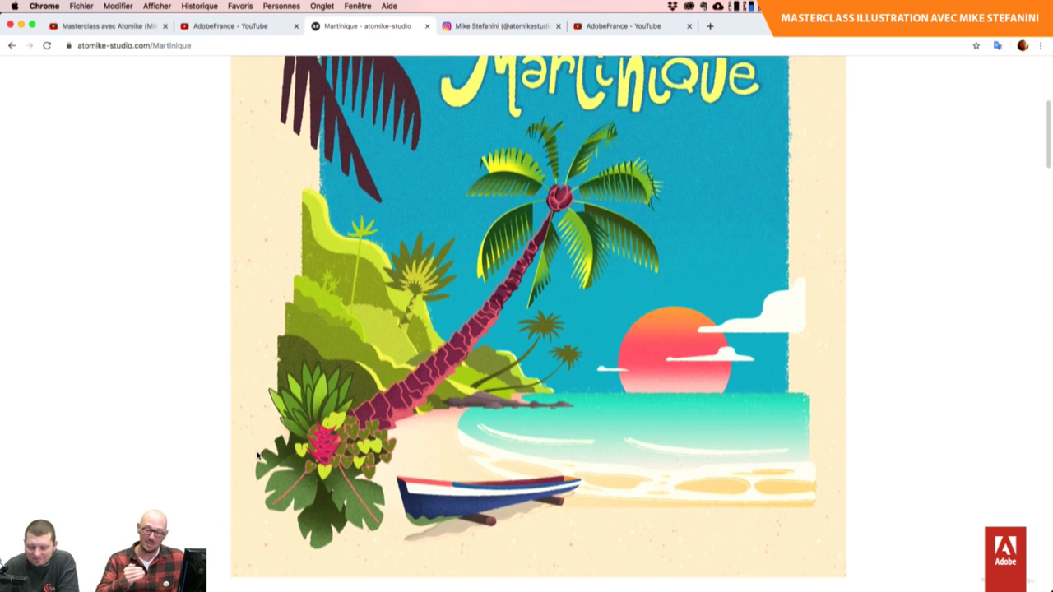
scroll(257, 456, "up", 1)
scroll(258, 456, "up", 1)
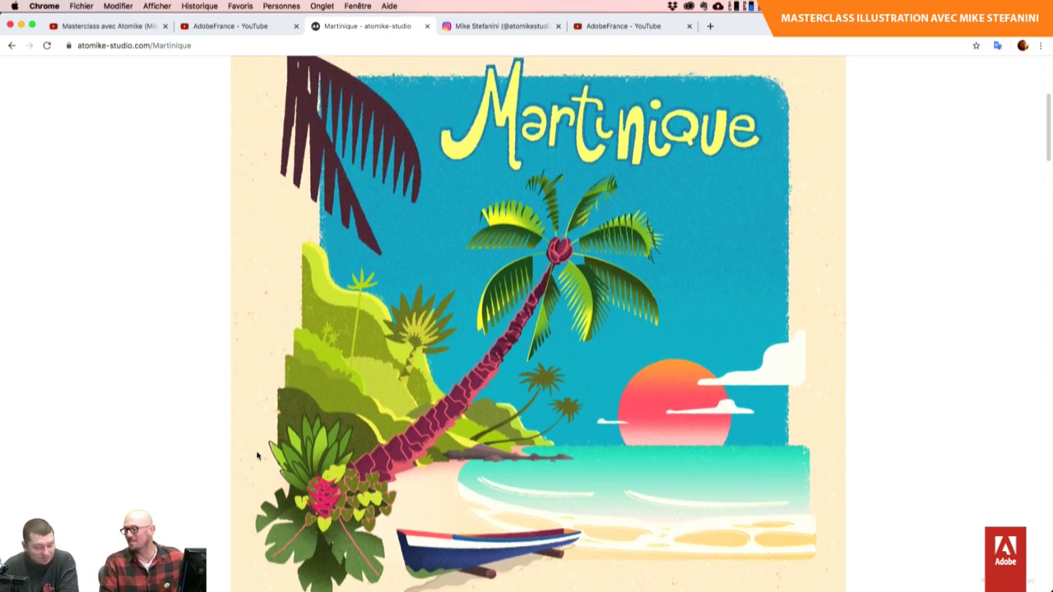
scroll(257, 456, "down", 1)
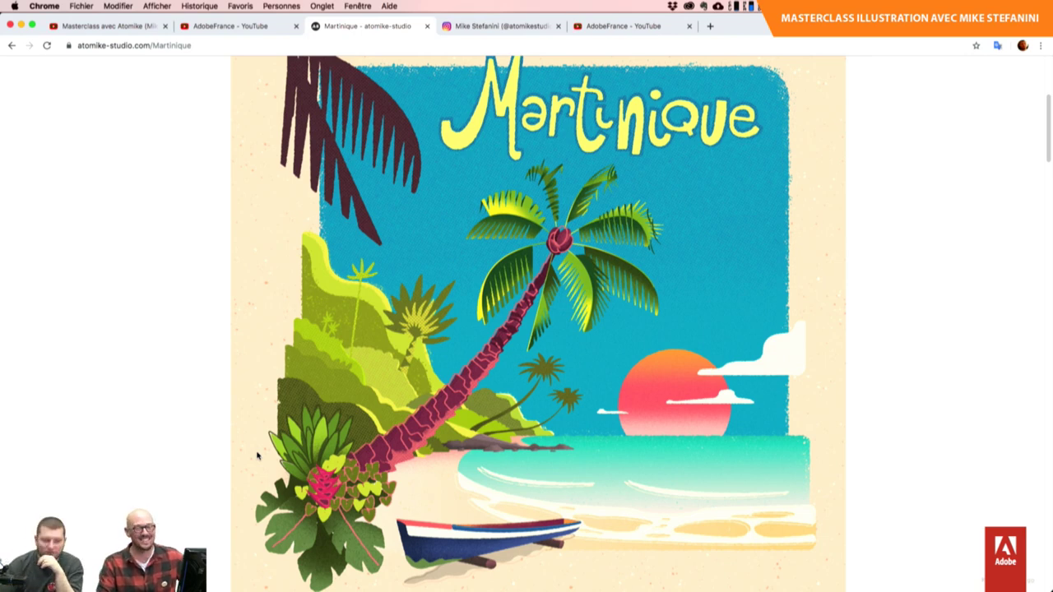
- Scroll down through the rest of the Martinique page to view the artwork
scroll(256, 456, "down", 1)
scroll(256, 456, "down", 2)
scroll(257, 456, "down", 2)
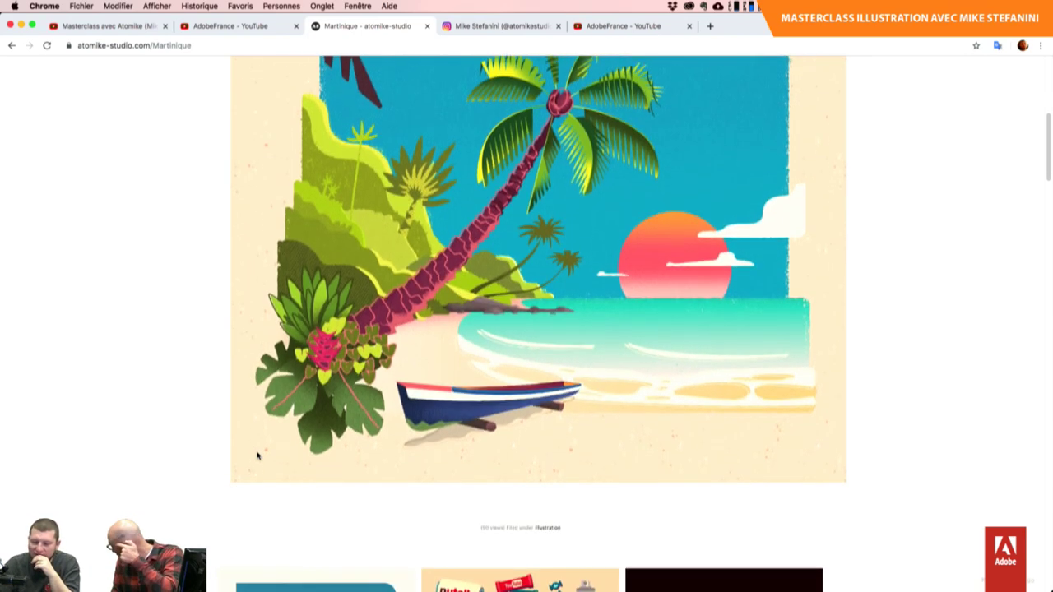
scroll(257, 456, "down", 2)
scroll(256, 456, "down", 2)
scroll(257, 456, "down", 1)
scroll(256, 456, "down", 1)
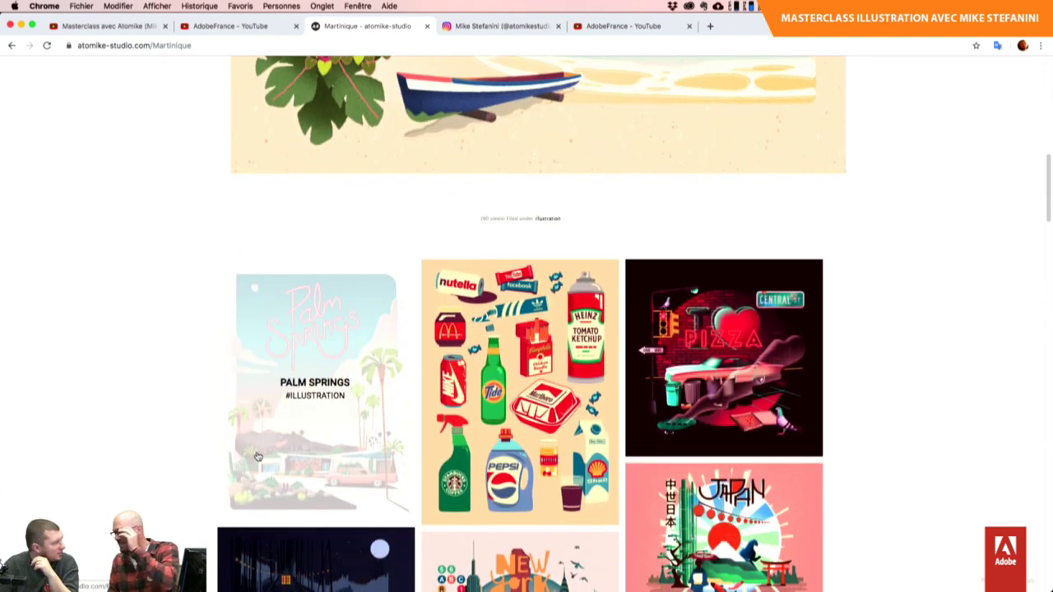
scroll(256, 456, "up", 2)
scroll(257, 456, "up", 3)
scroll(257, 456, "up", 1)
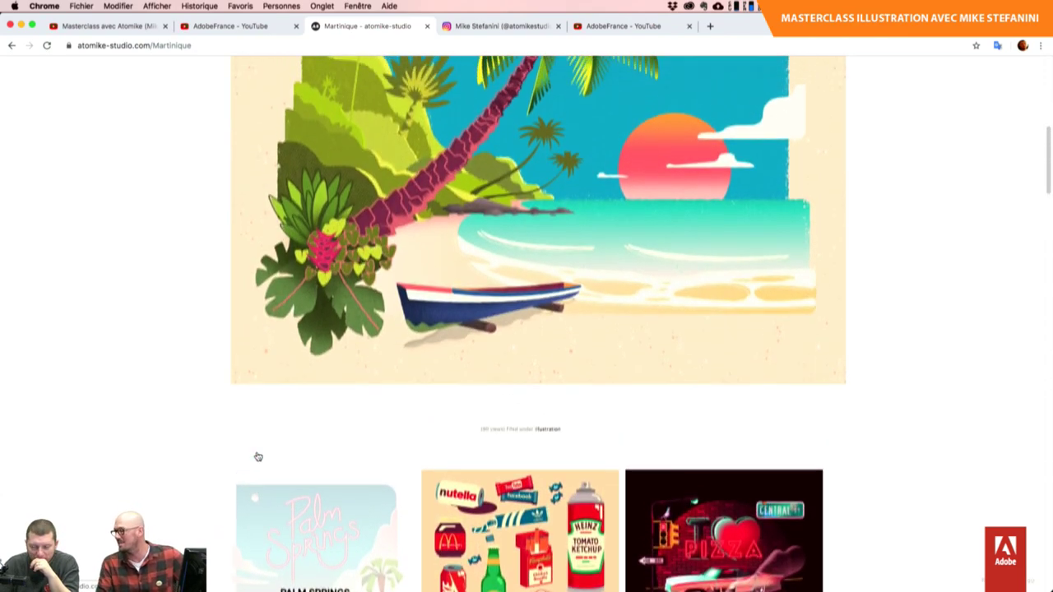
scroll(257, 456, "down", 1)
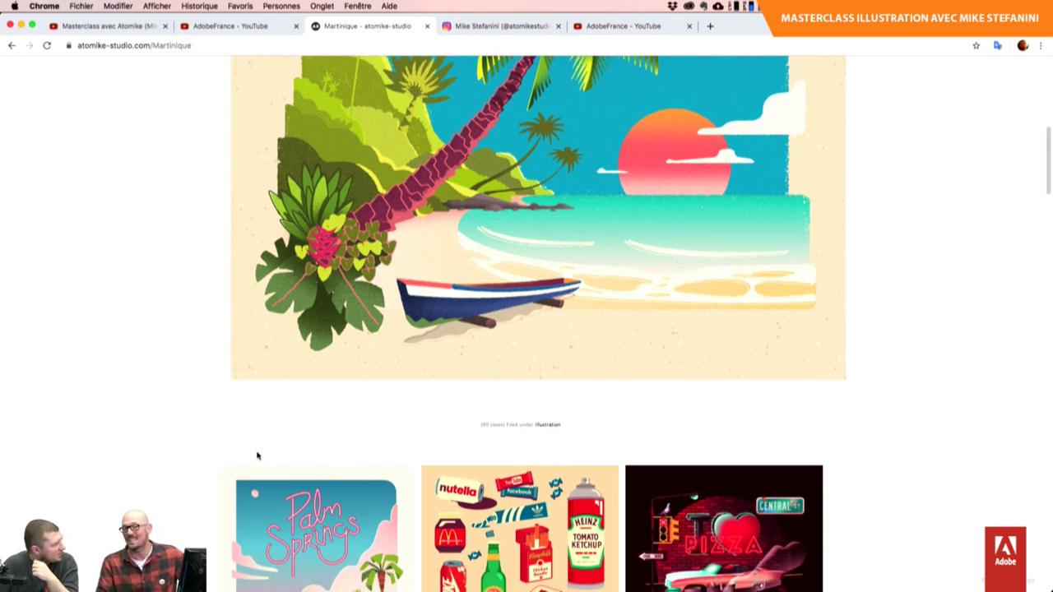
scroll(257, 456, "down", 2)
scroll(256, 455, "down", 2)
scroll(257, 455, "down", 1)
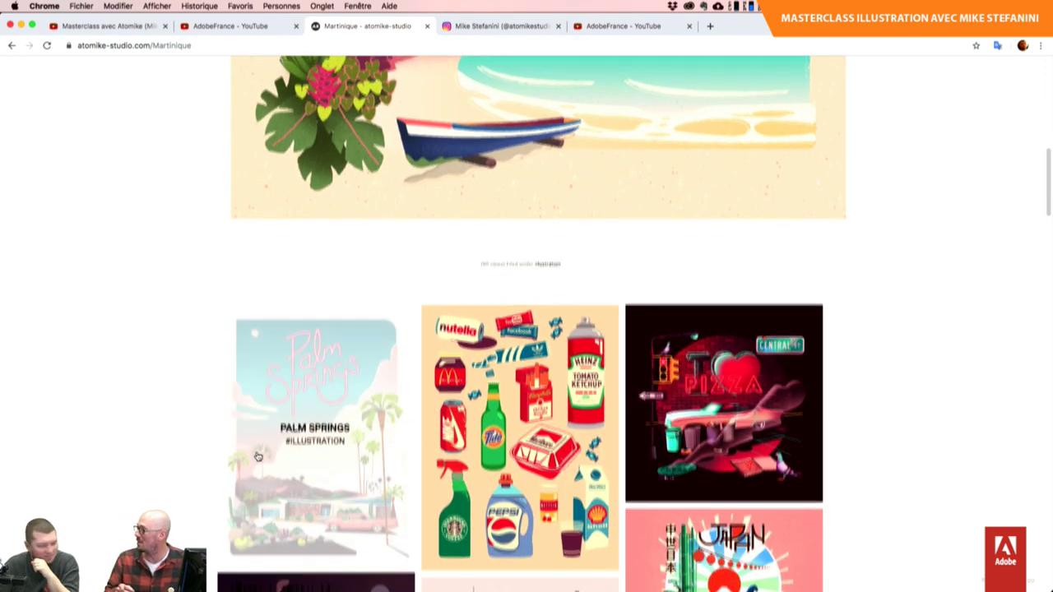
scroll(257, 456, "down", 1)
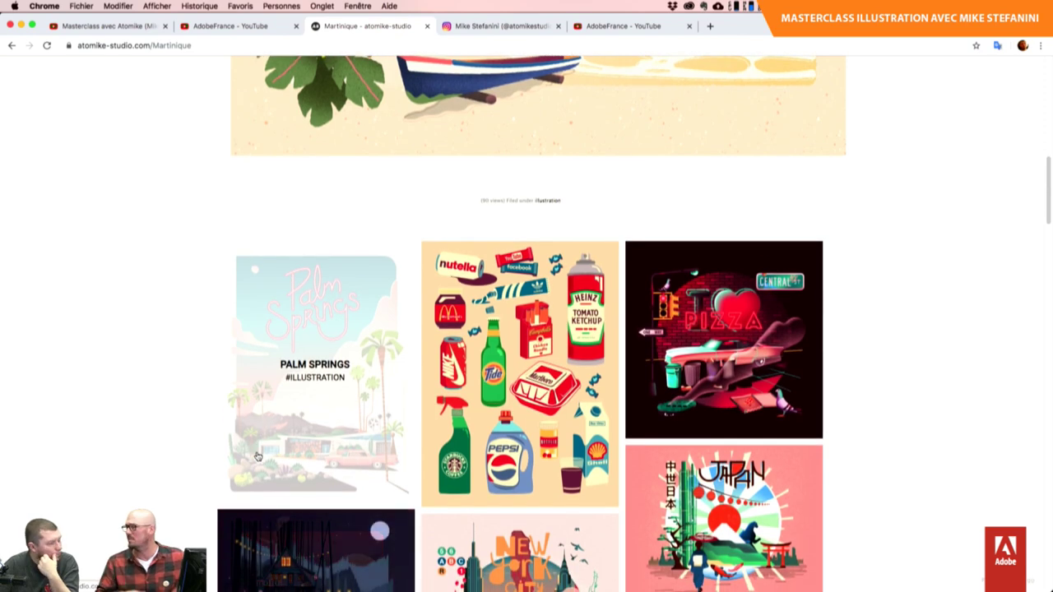
scroll(257, 456, "down", 1)
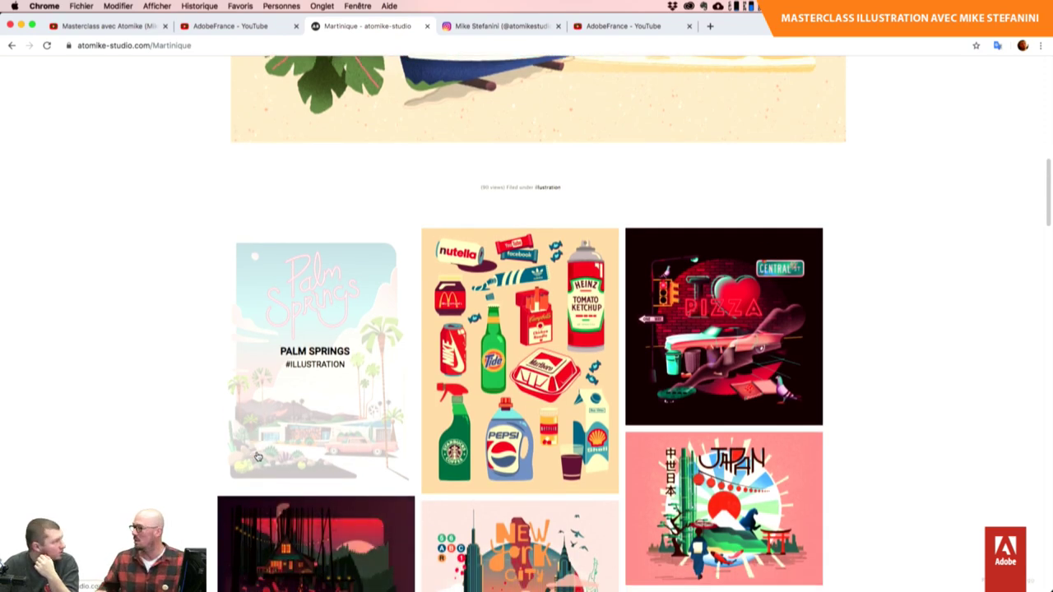
scroll(257, 456, "down", 1)
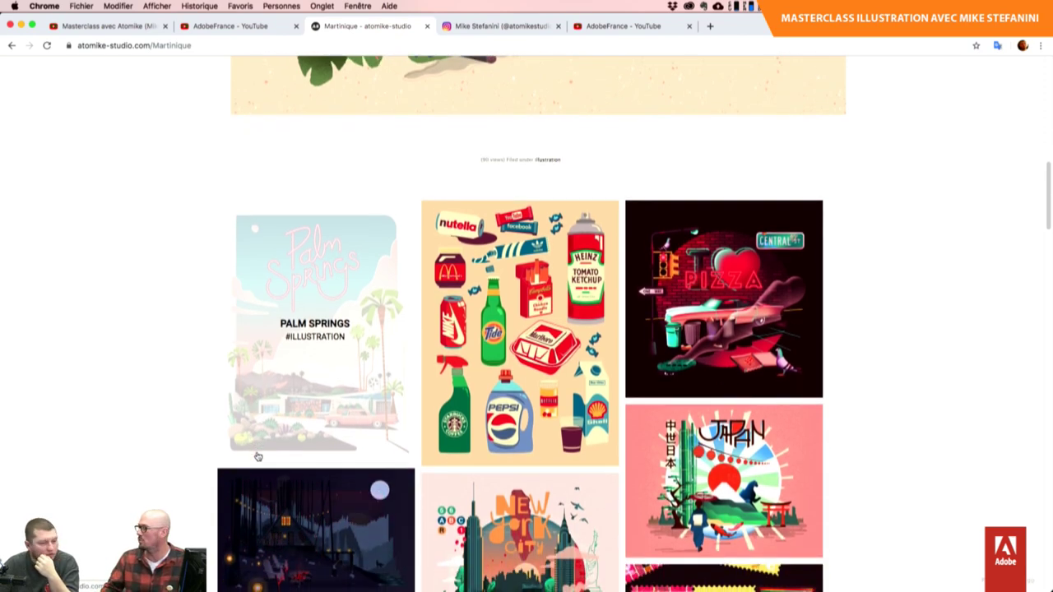
scroll(257, 456, "down", 1)
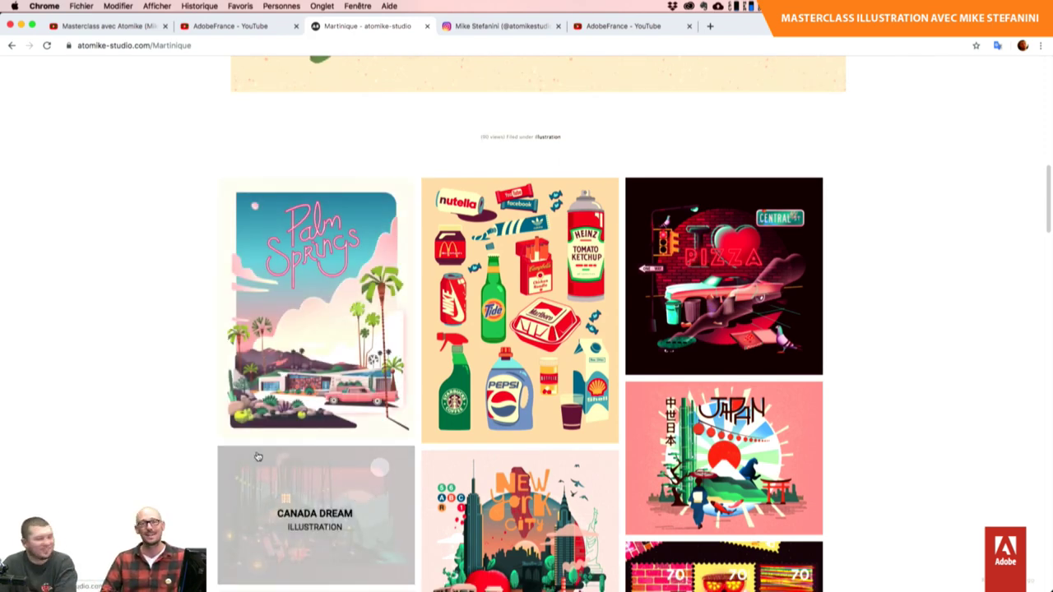
scroll(257, 456, "down", 2)
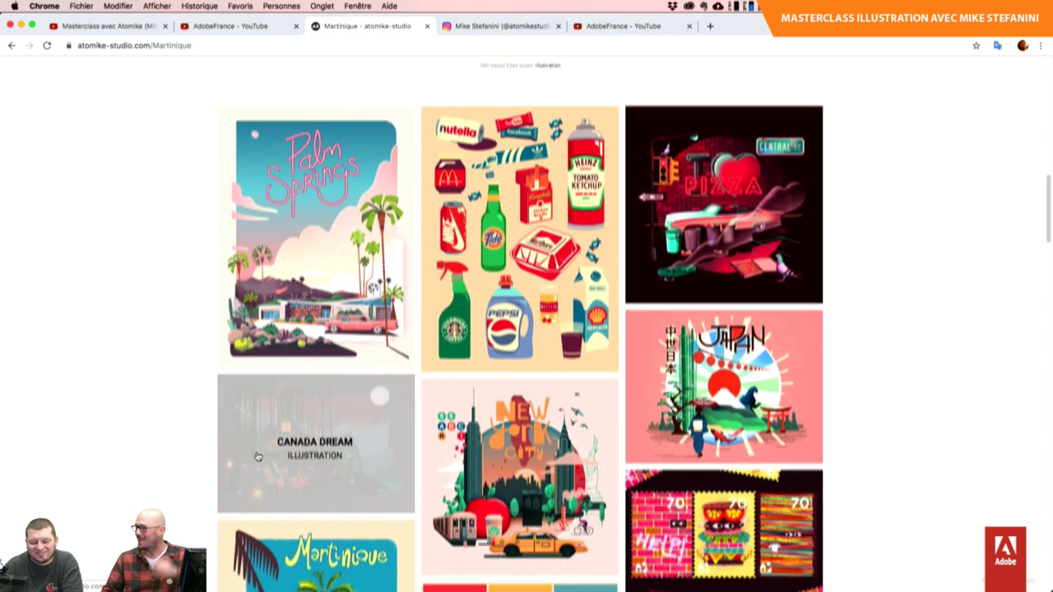
scroll(257, 456, "down", 4)
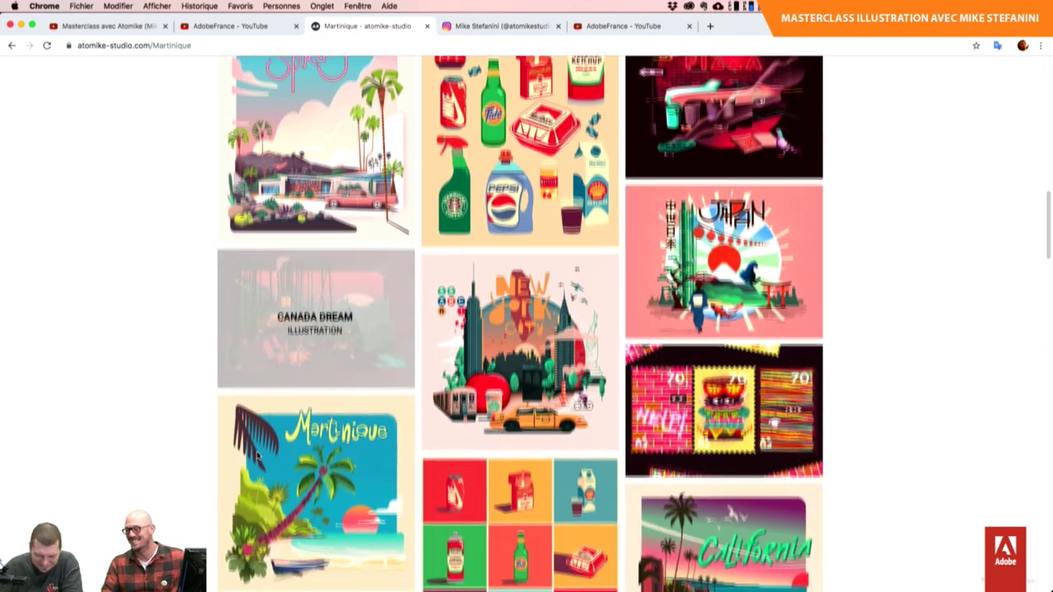
scroll(256, 456, "down", 3)
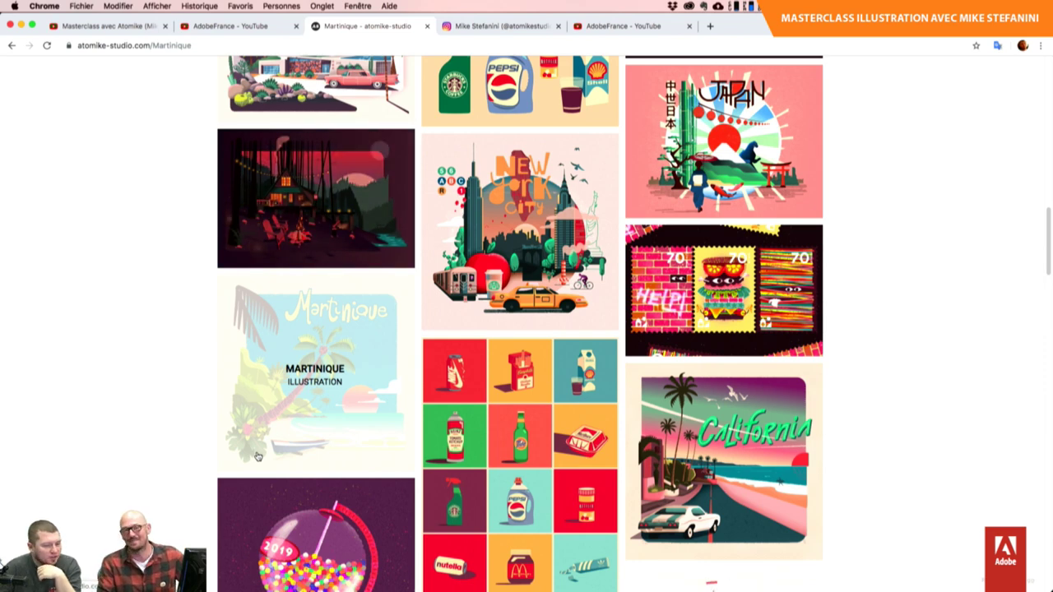
scroll(257, 456, "down", 1)
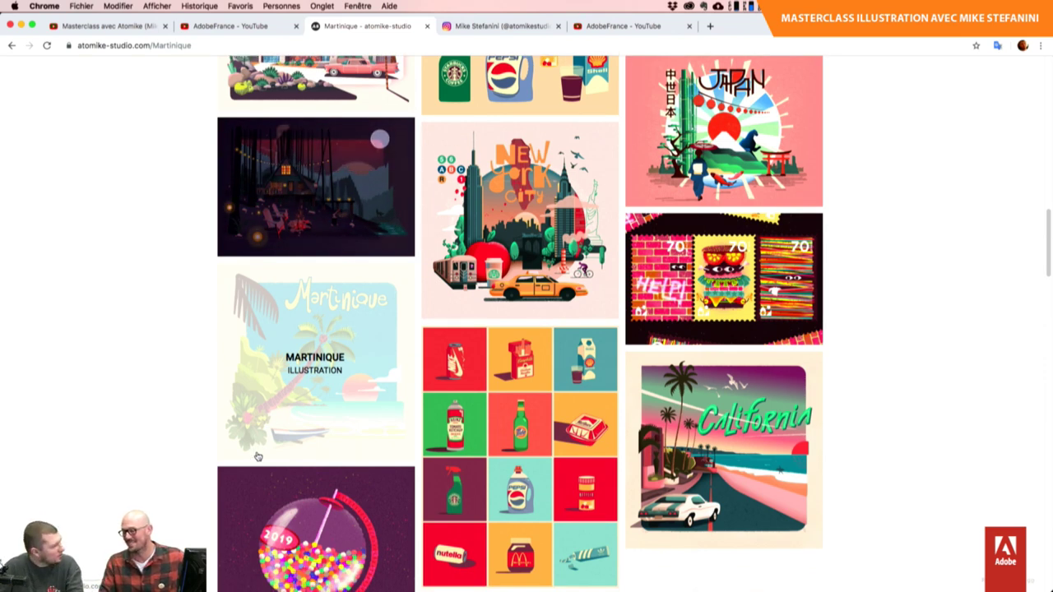
scroll(257, 455, "down", 2)
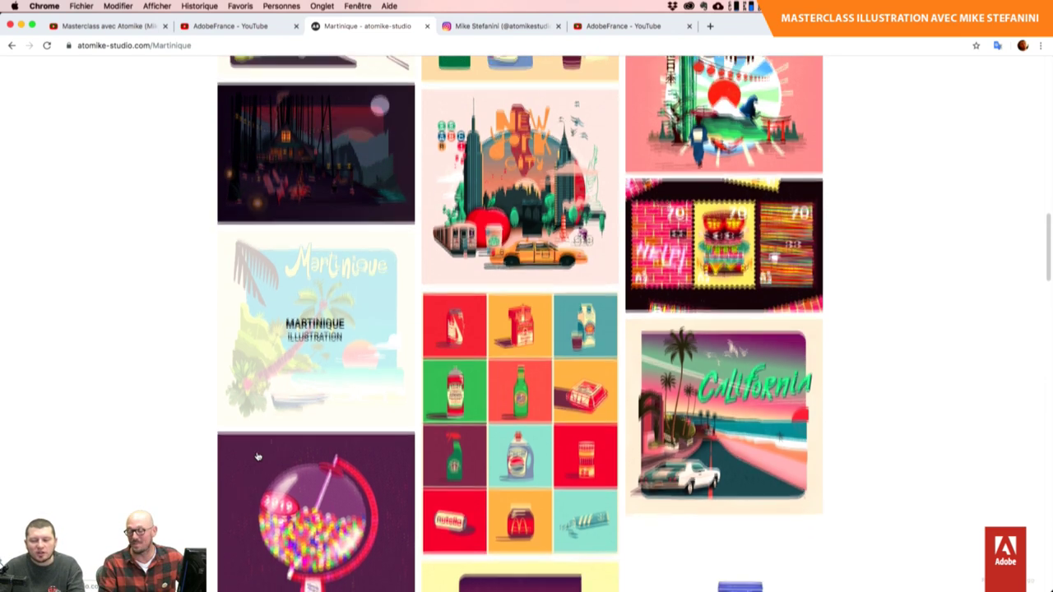
- Scroll back up to the Martinique title and its 'This is where I live now…' caption
scroll(257, 456, "up", 5)
scroll(257, 455, "up", 2)
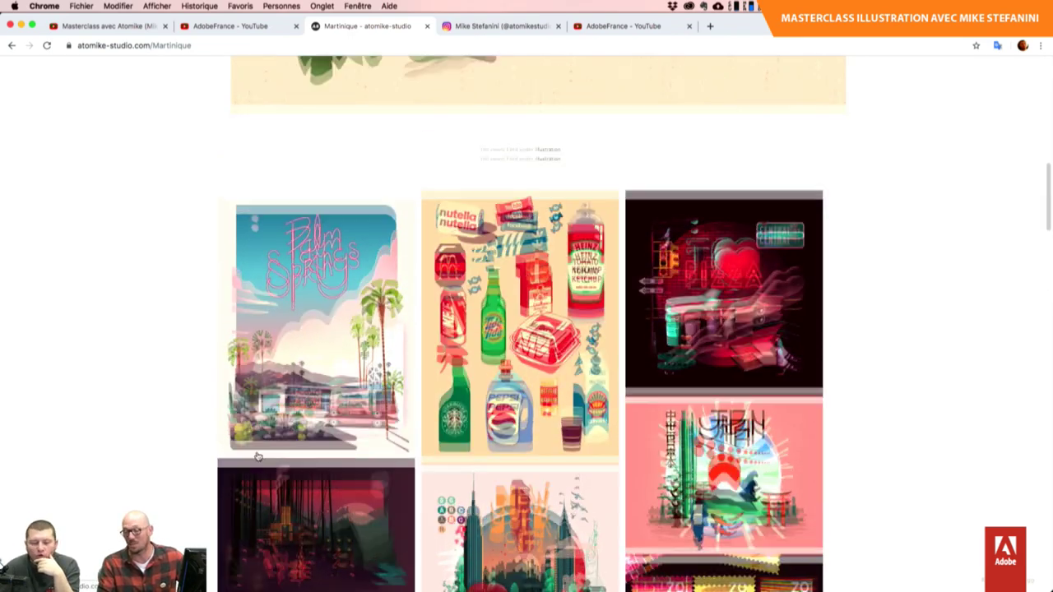
scroll(257, 456, "up", 5)
scroll(257, 455, "up", 3)
scroll(256, 456, "up", 5)
scroll(257, 456, "up", 1)
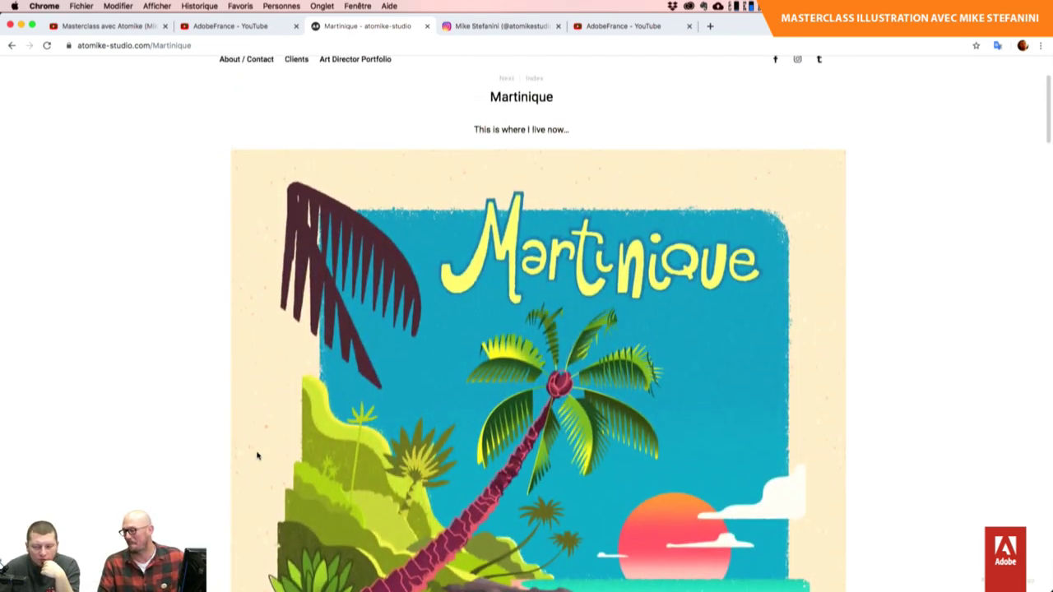
scroll(257, 456, "up", 2)
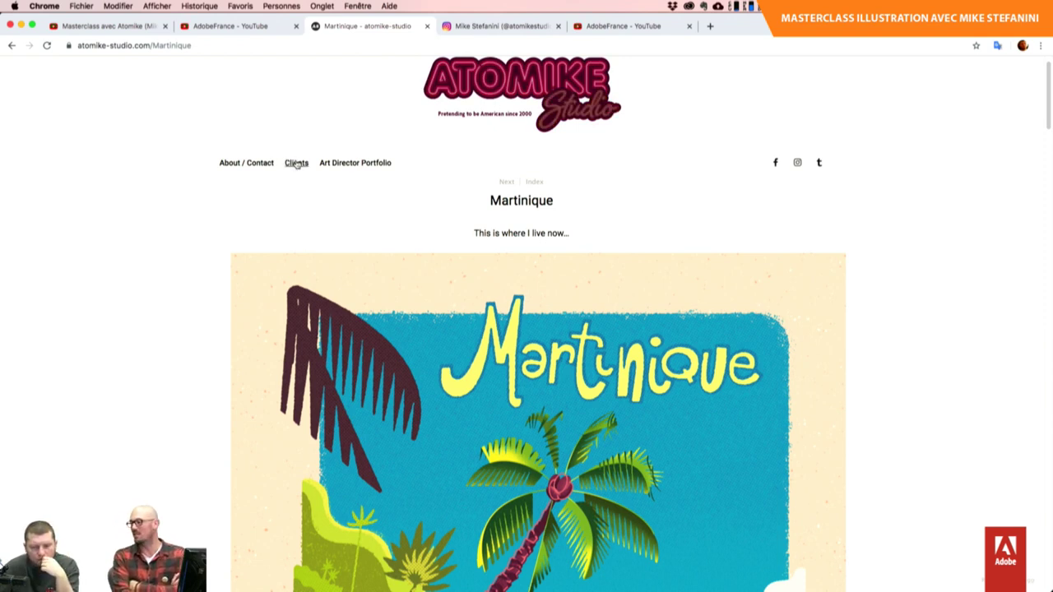
- Open the Clients page via Art Director Portfolio and scroll down its client logo grid
left_click(333, 169)
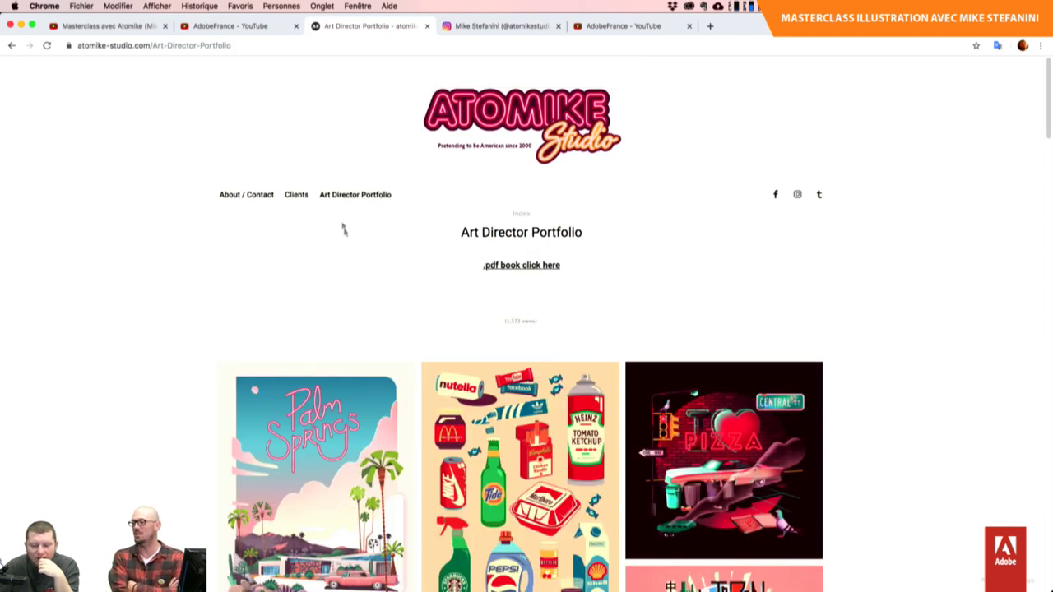
left_click(301, 194)
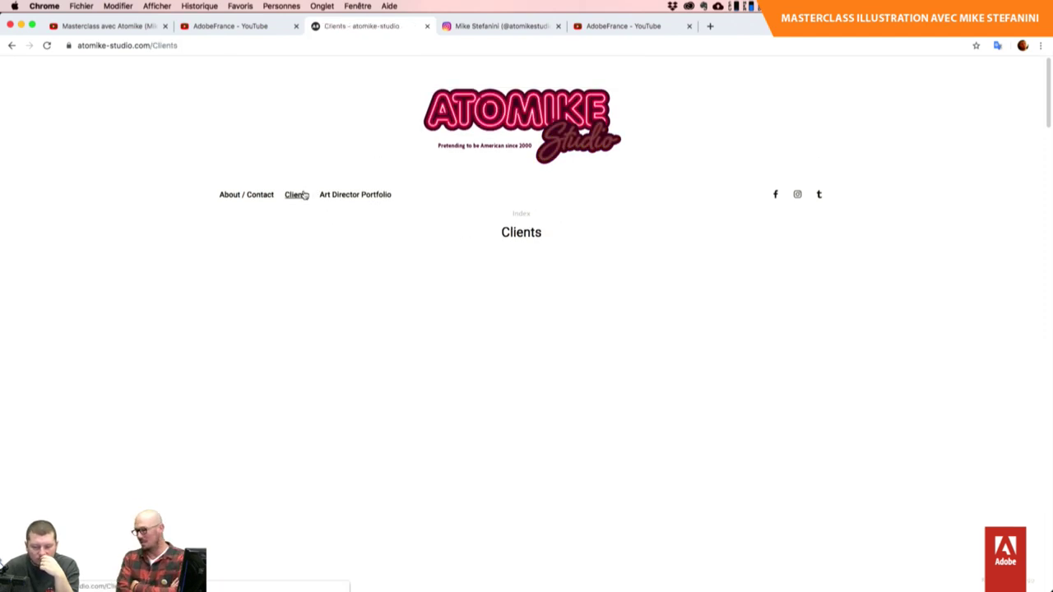
scroll(316, 292, "down", 2)
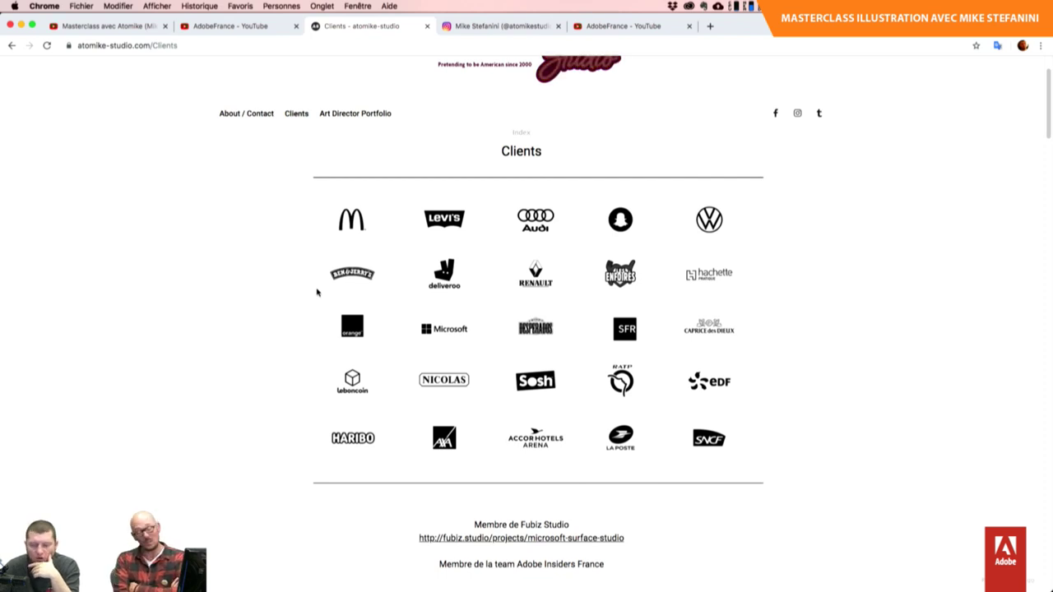
scroll(317, 293, "down", 2)
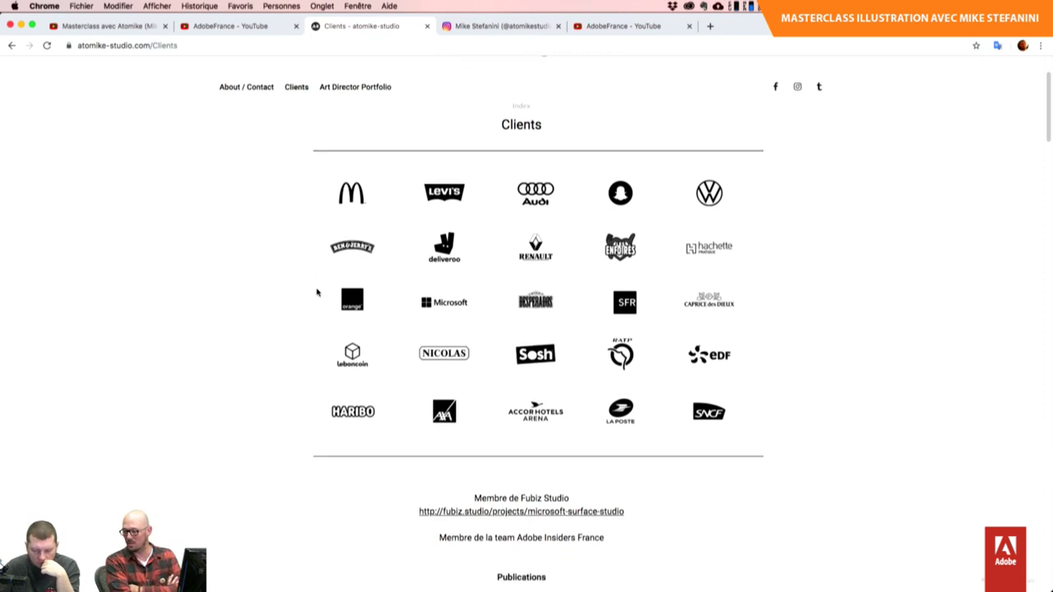
scroll(317, 292, "down", 2)
scroll(317, 292, "down", 2)
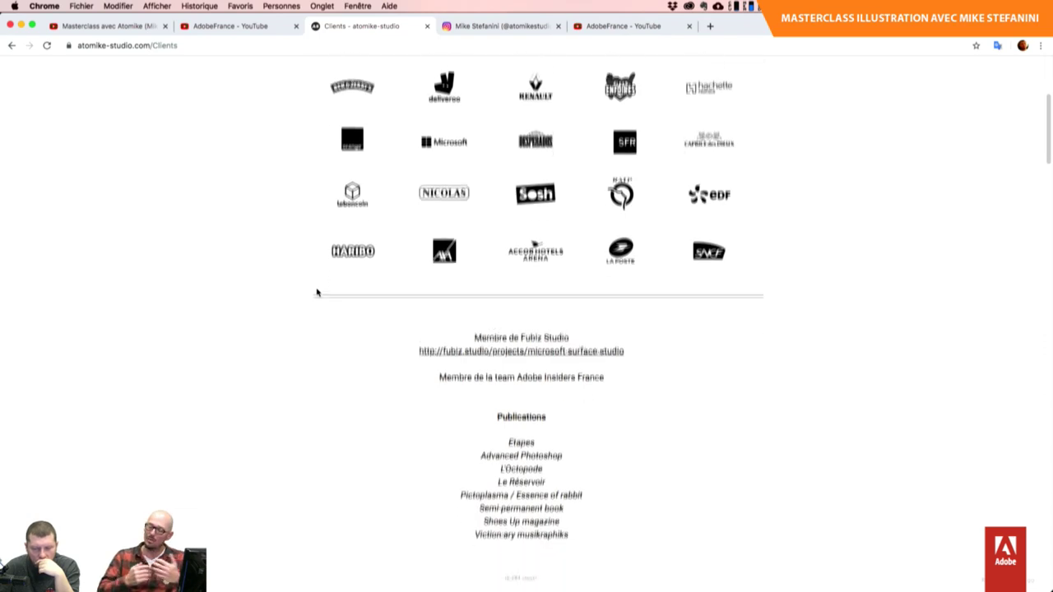
scroll(317, 293, "down", 2)
- Scroll further down the Clients page past the Publications list to the artworks
scroll(317, 292, "up", 3)
scroll(317, 292, "up", 2)
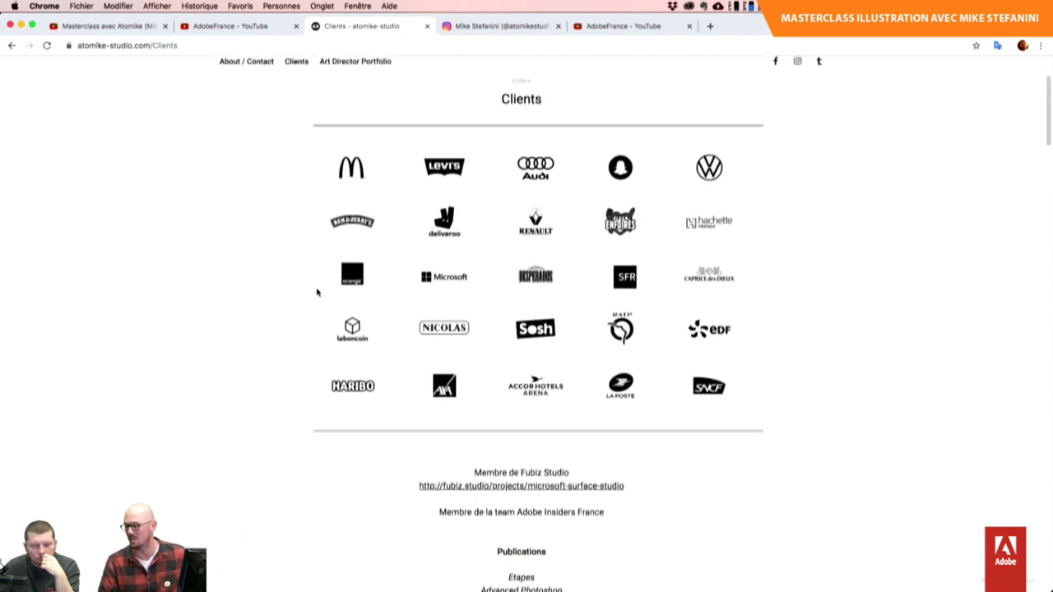
scroll(317, 292, "down", 1)
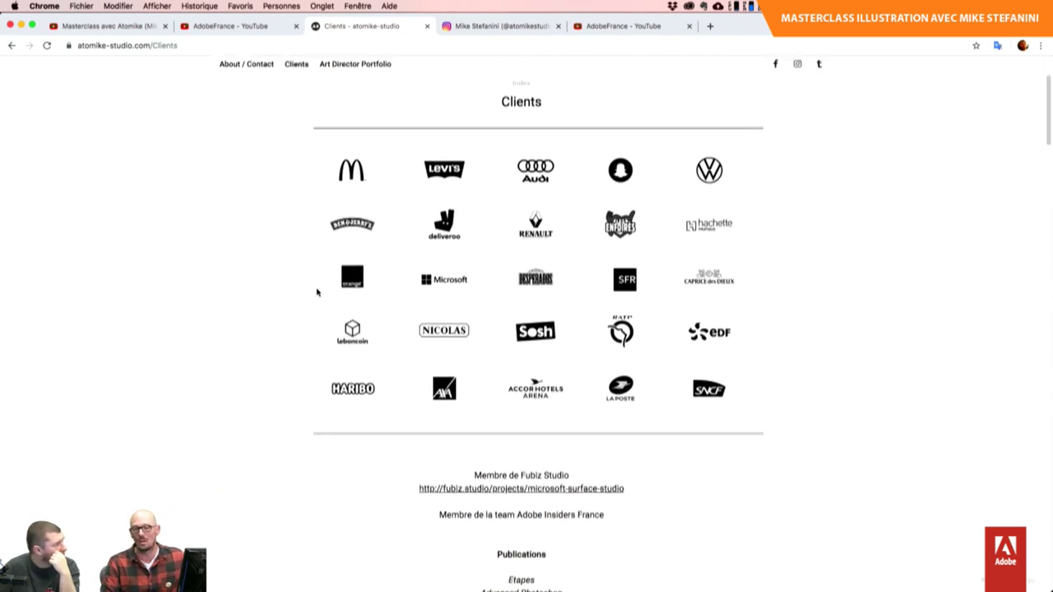
scroll(317, 292, "down", 1)
scroll(317, 292, "down", 2)
scroll(317, 293, "down", 1)
scroll(317, 292, "down", 1)
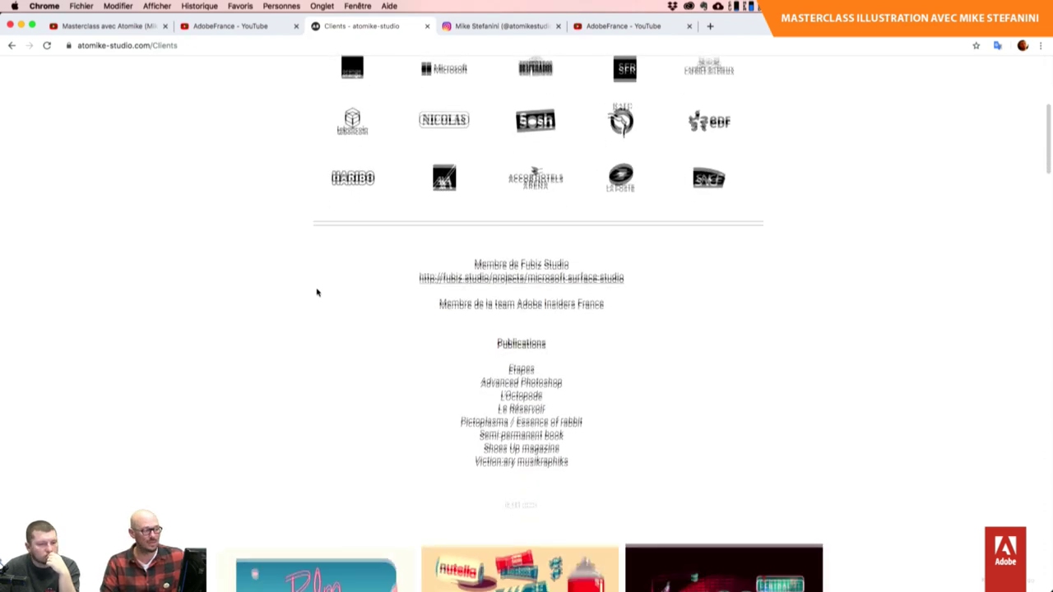
scroll(317, 292, "down", 1)
scroll(317, 292, "down", 2)
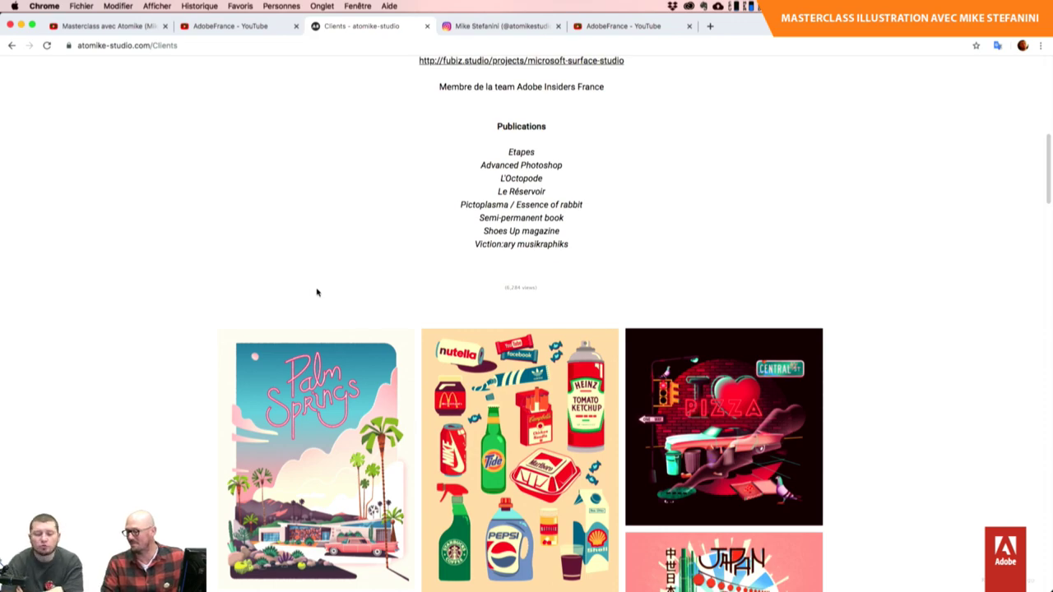
- Scroll down the artwork thumbnail gallery, then back up to the newspaper-stand tile
scroll(317, 292, "down", 1)
scroll(317, 292, "down", 1)
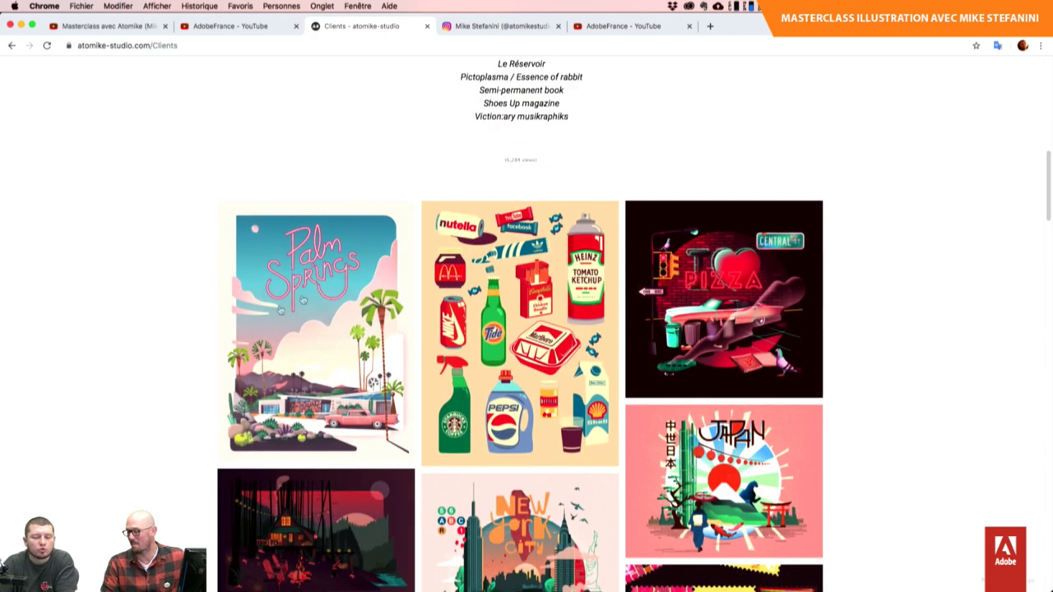
scroll(167, 374, "down", 2)
scroll(167, 374, "down", 2)
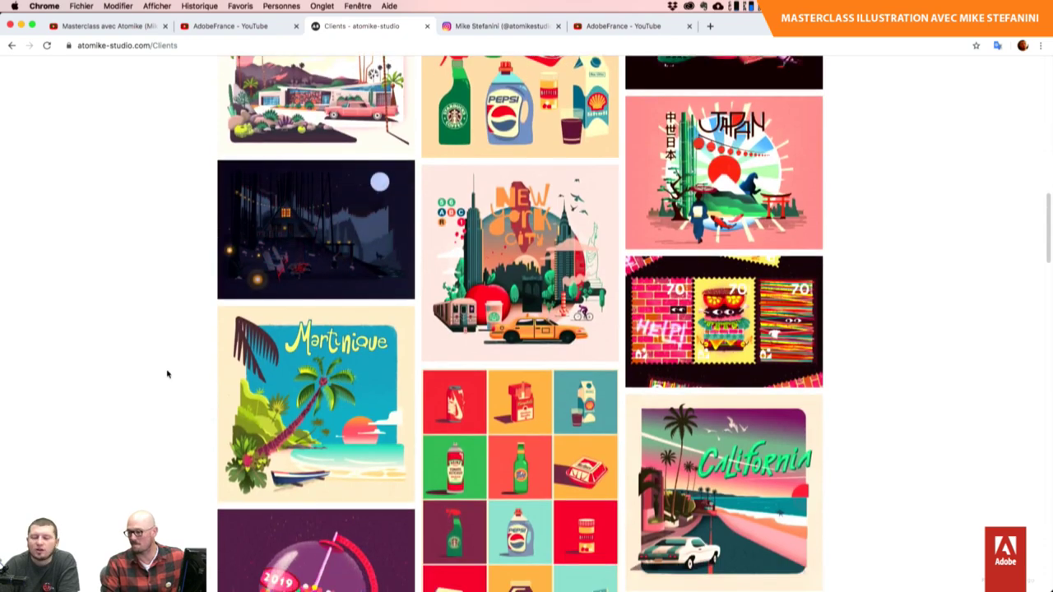
scroll(167, 375, "down", 1)
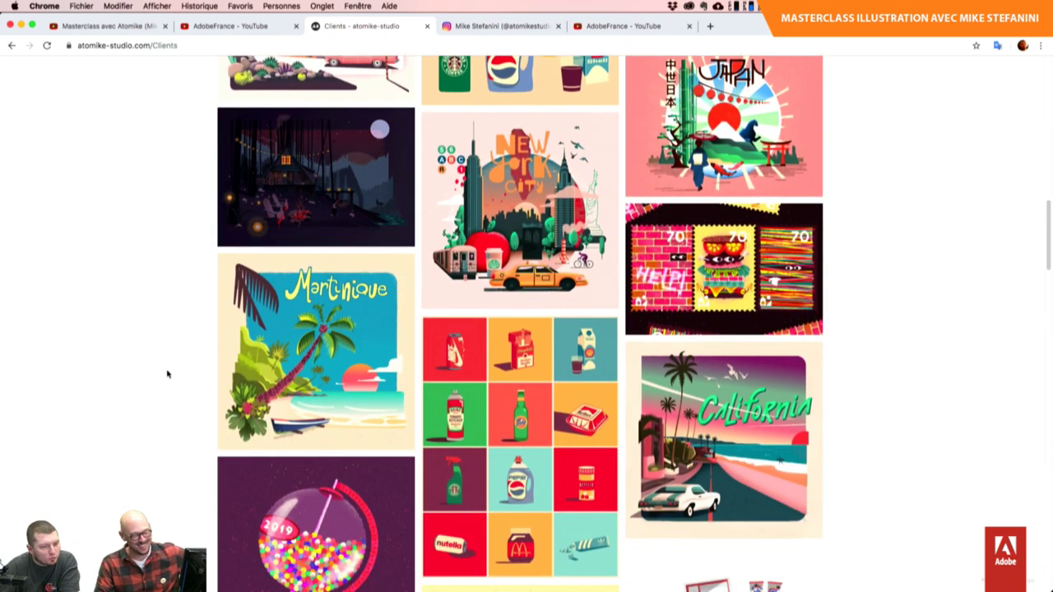
scroll(167, 374, "down", 1)
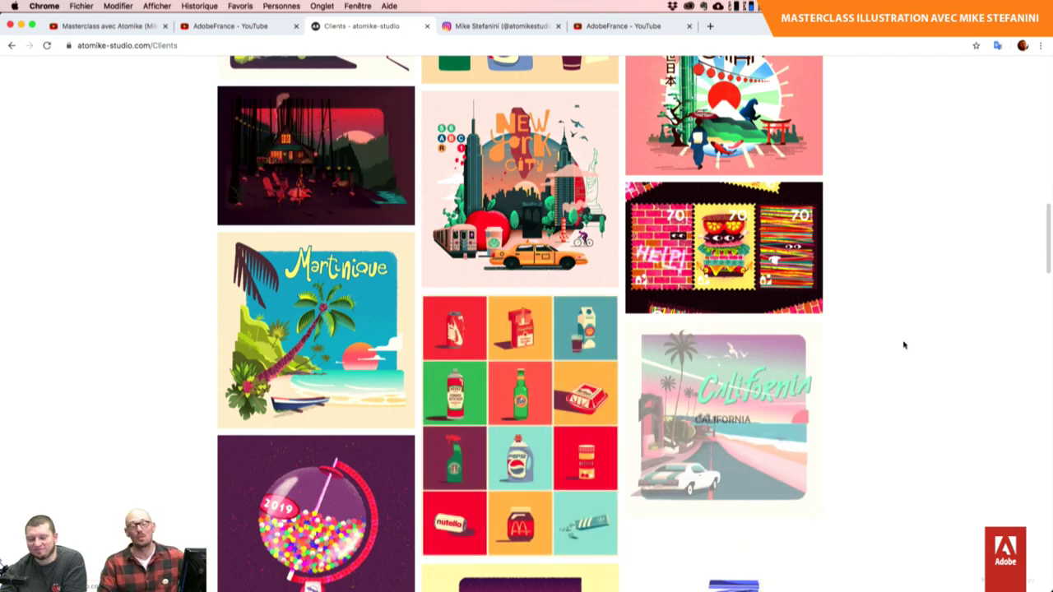
scroll(902, 345, "down", 2)
scroll(903, 345, "down", 2)
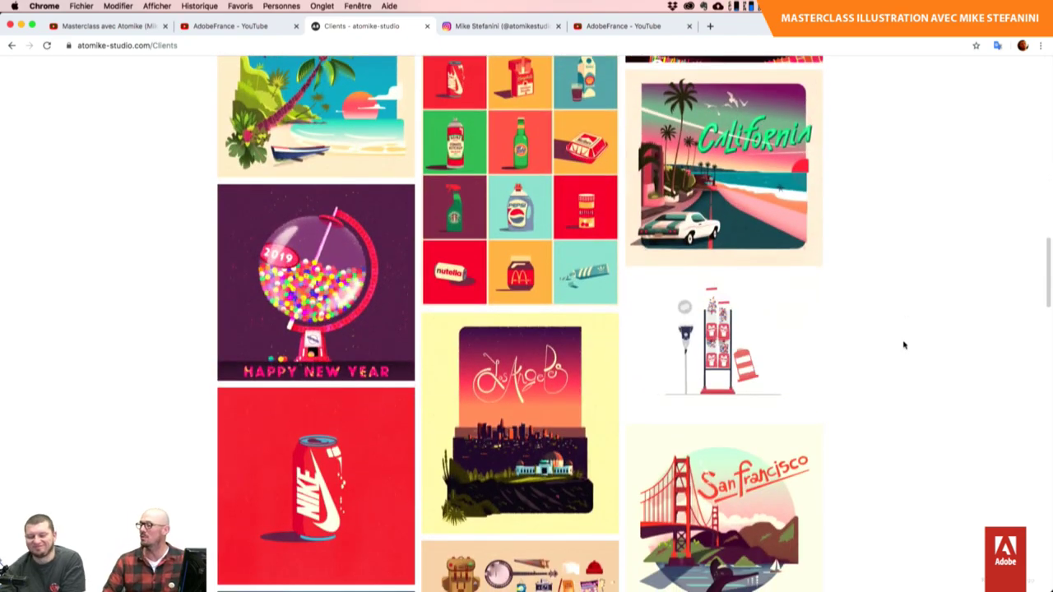
scroll(903, 346, "down", 3)
scroll(903, 346, "down", 2)
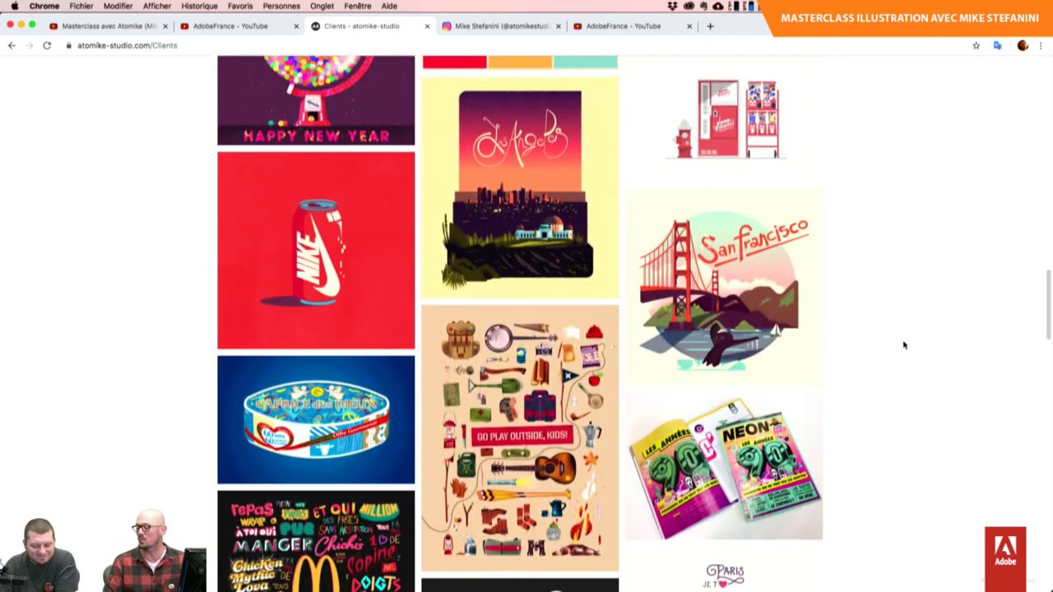
scroll(903, 345, "down", 1)
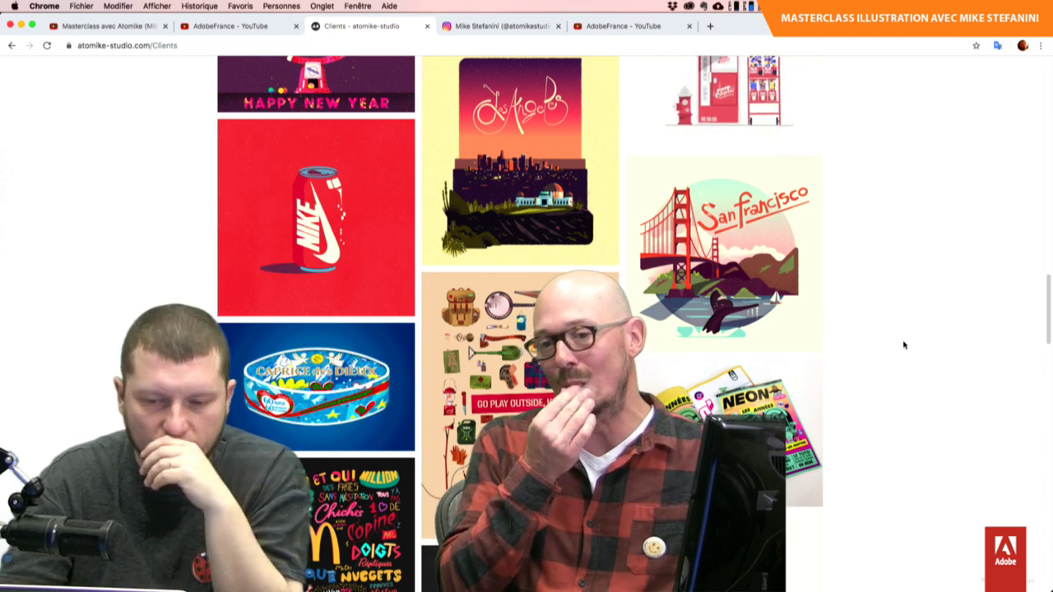
scroll(904, 346, "up", 2)
scroll(903, 345, "up", 1)
scroll(904, 346, "up", 1)
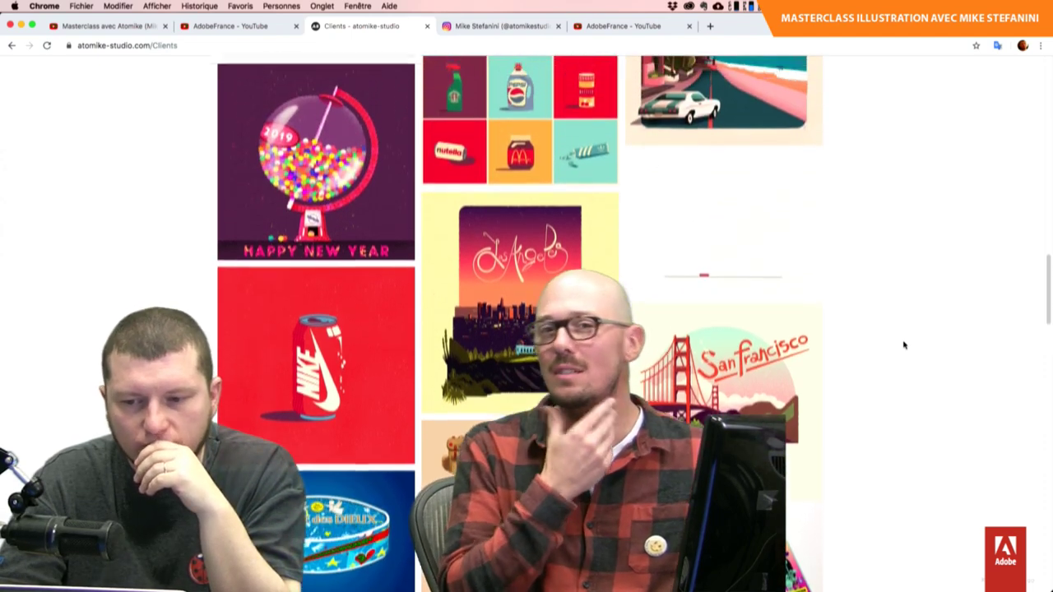
scroll(904, 346, "up", 2)
scroll(904, 346, "up", 1)
scroll(904, 345, "up", 1)
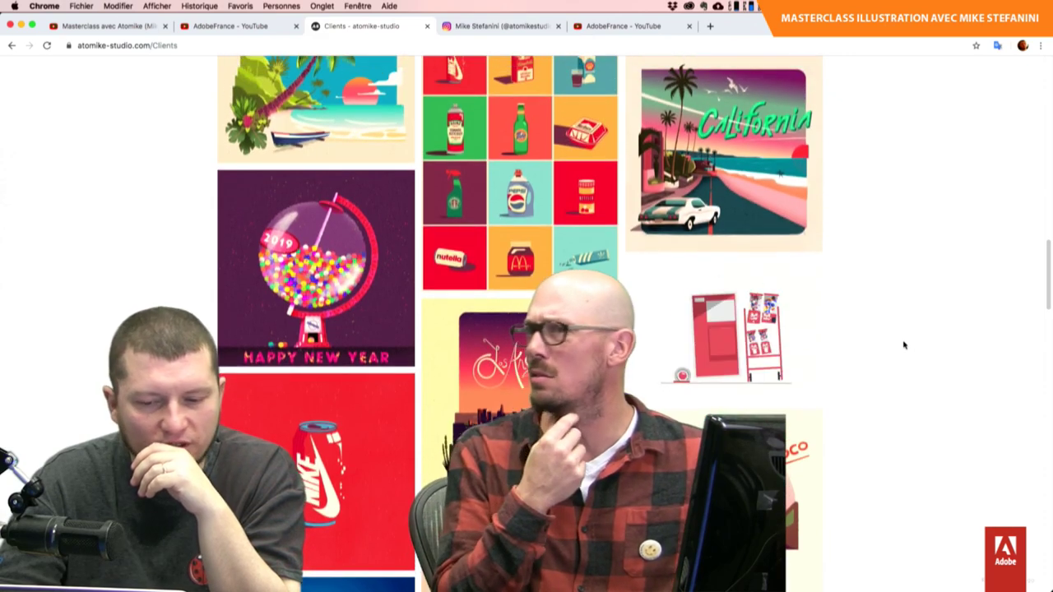
scroll(904, 346, "up", 1)
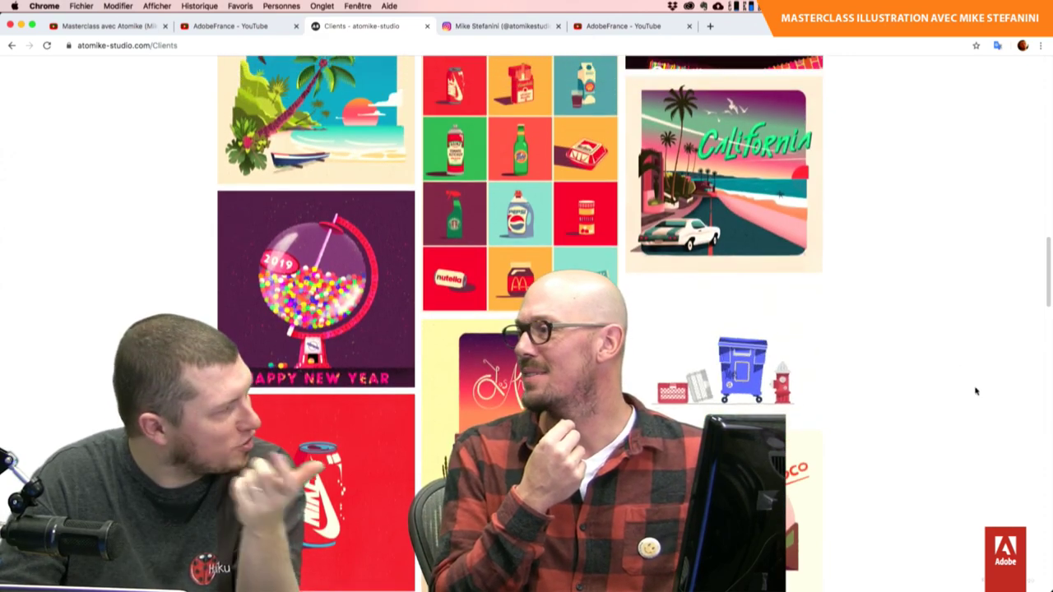
mouse_move(723, 354)
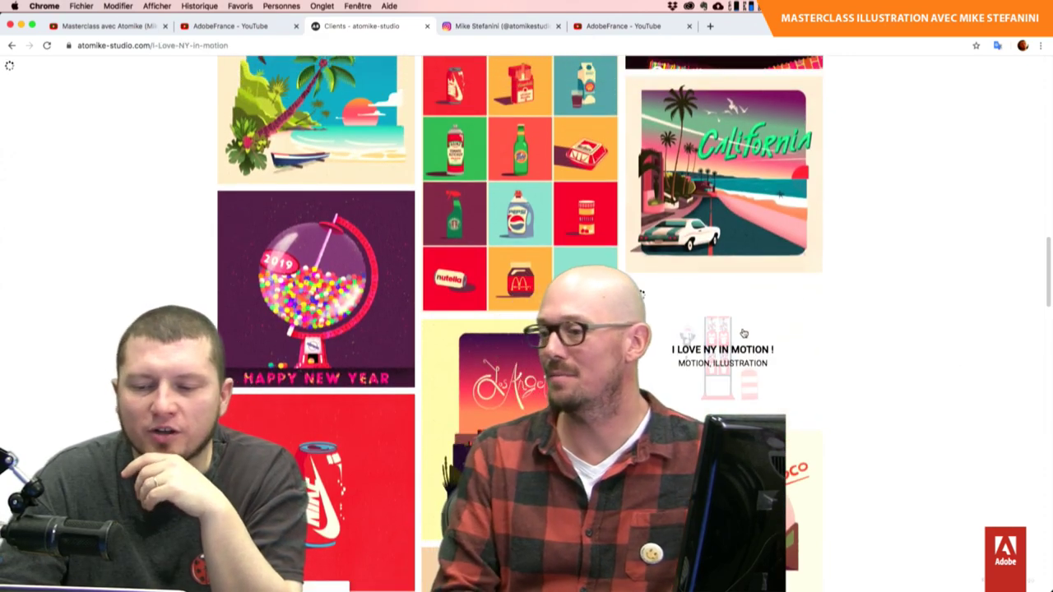
- Open the I Love NY in motion project and scroll through its animated artwork
left_click(753, 329)
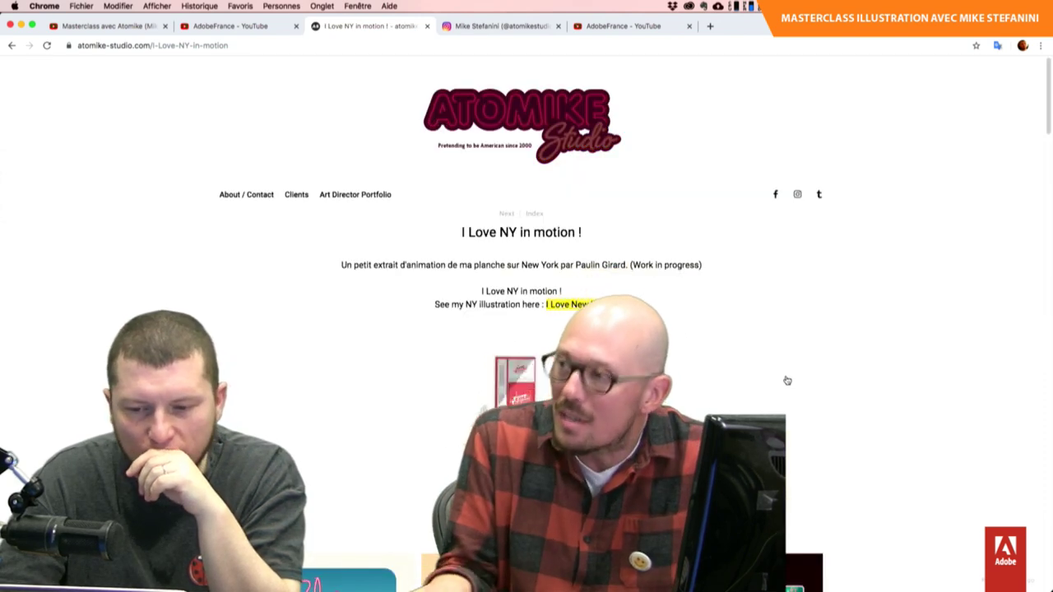
scroll(788, 381, "down", 1)
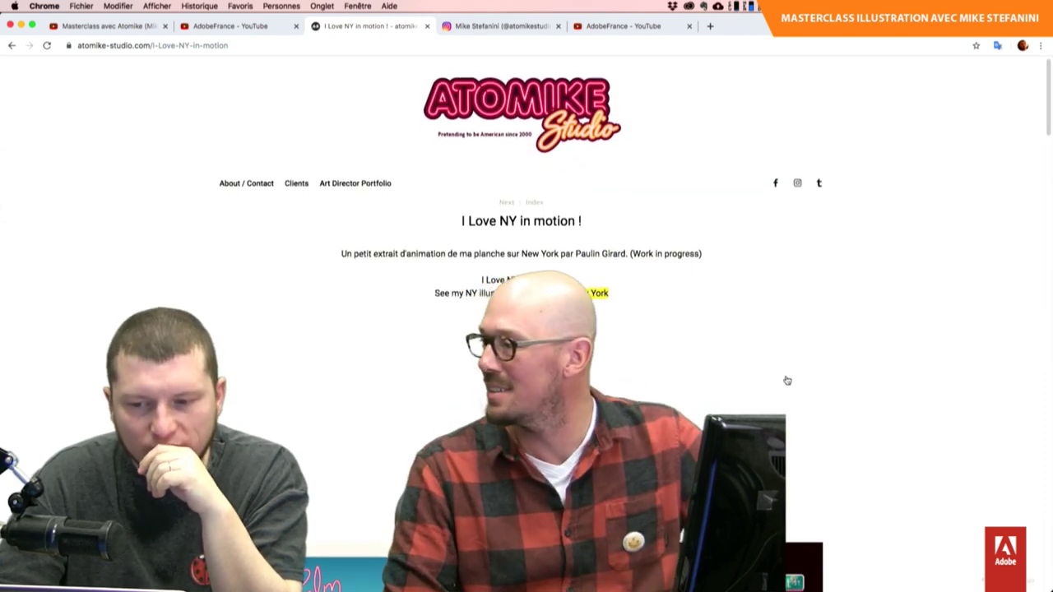
scroll(788, 381, "down", 3)
scroll(787, 381, "down", 1)
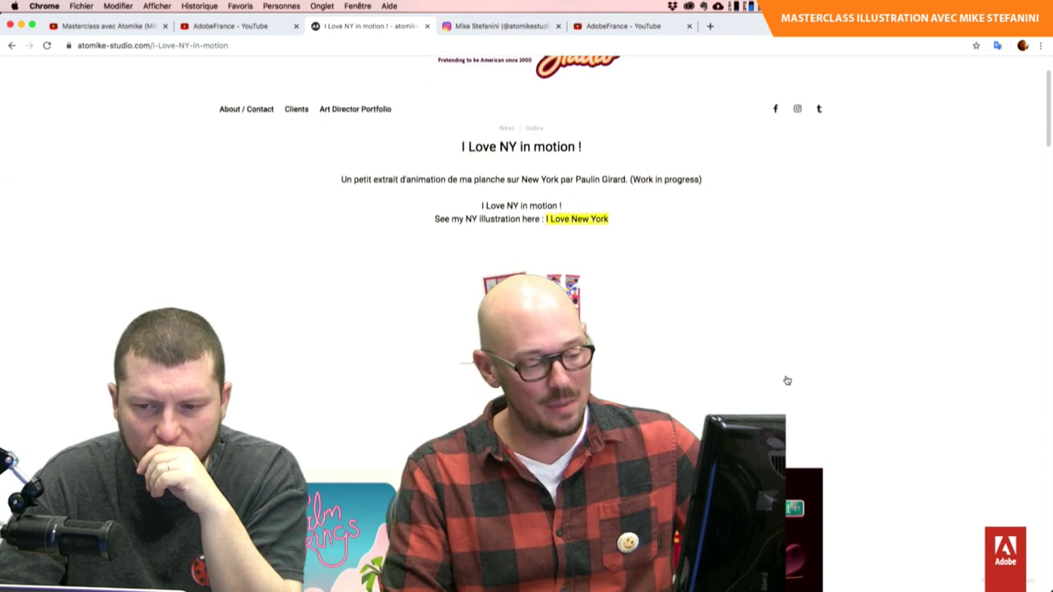
scroll(788, 381, "up", 1)
scroll(787, 381, "down", 2)
scroll(788, 381, "down", 3)
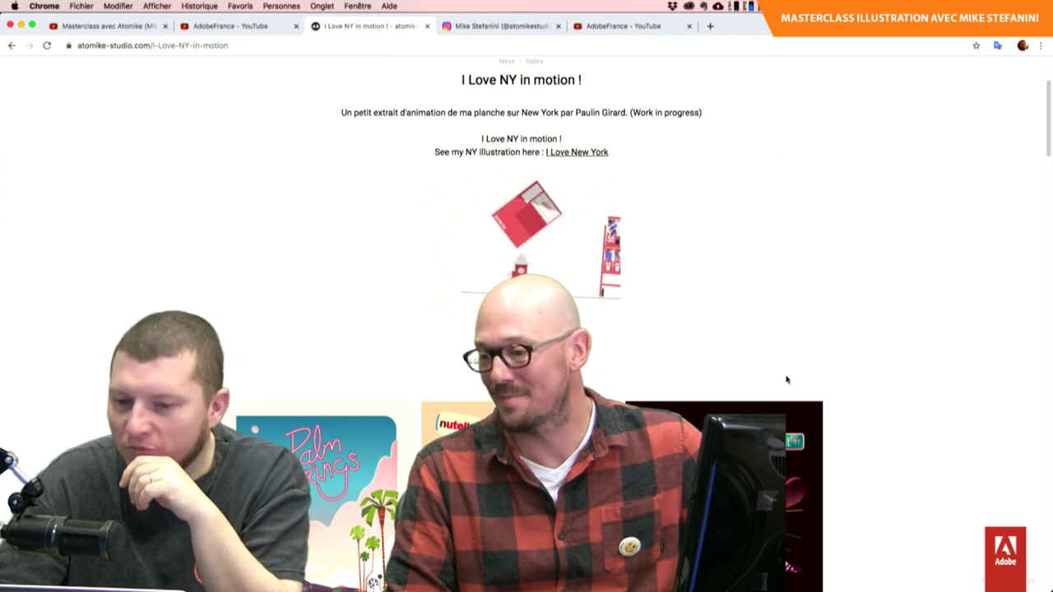
scroll(787, 380, "up", 1)
scroll(787, 380, "up", 1)
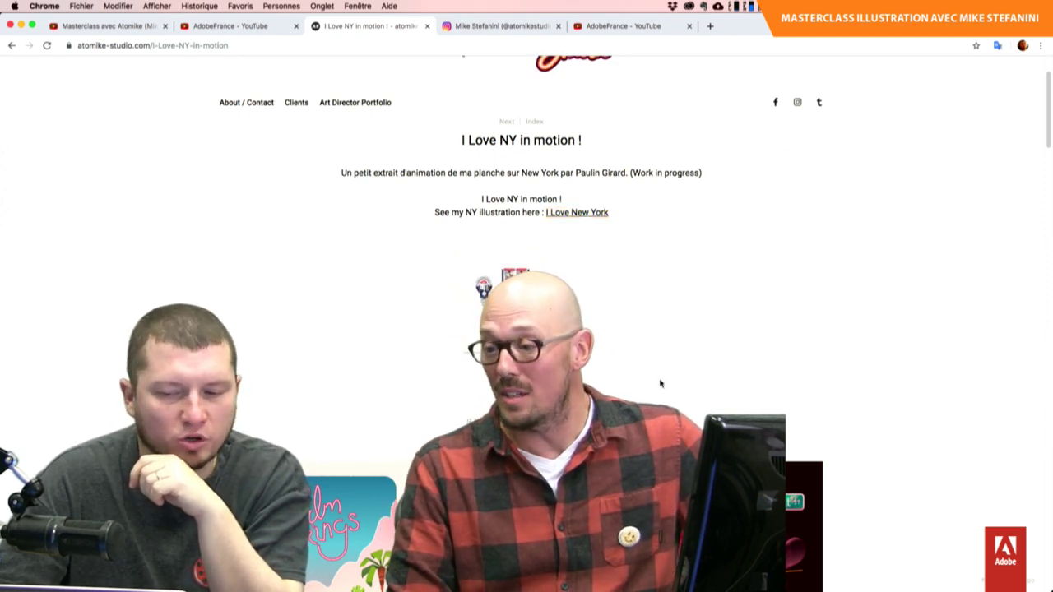
- Select the credited animator's name in the project's description text
scroll(660, 384, "down", 1)
scroll(660, 383, "up", 1)
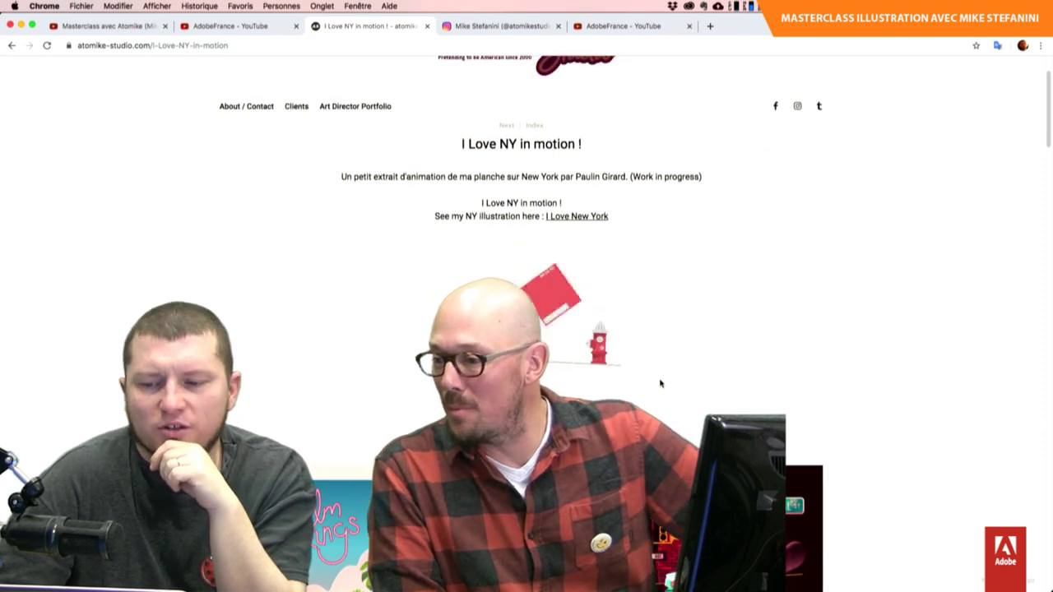
scroll(660, 383, "down", 2)
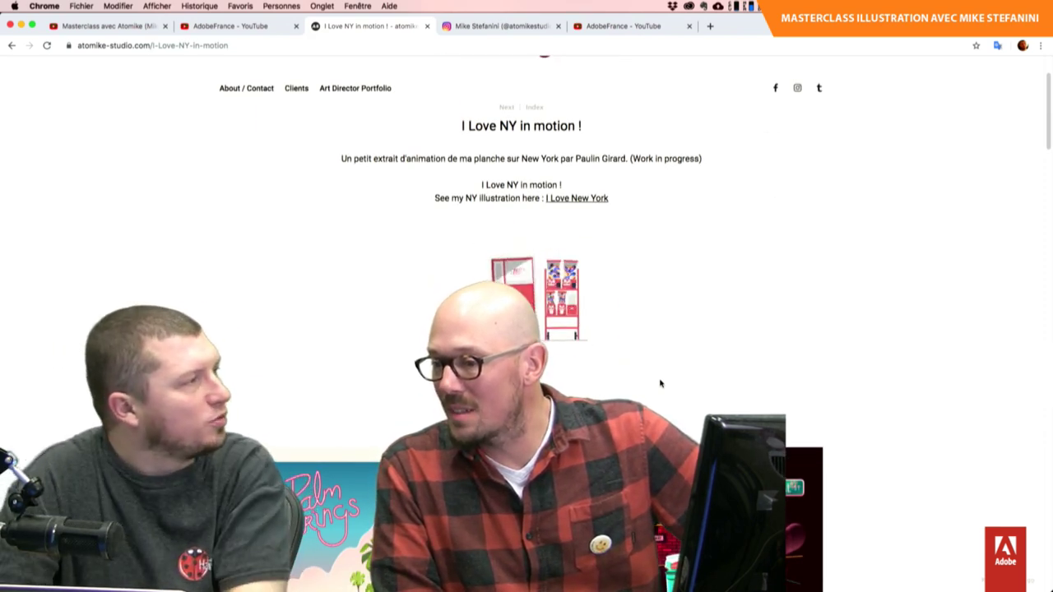
scroll(660, 383, "down", 2)
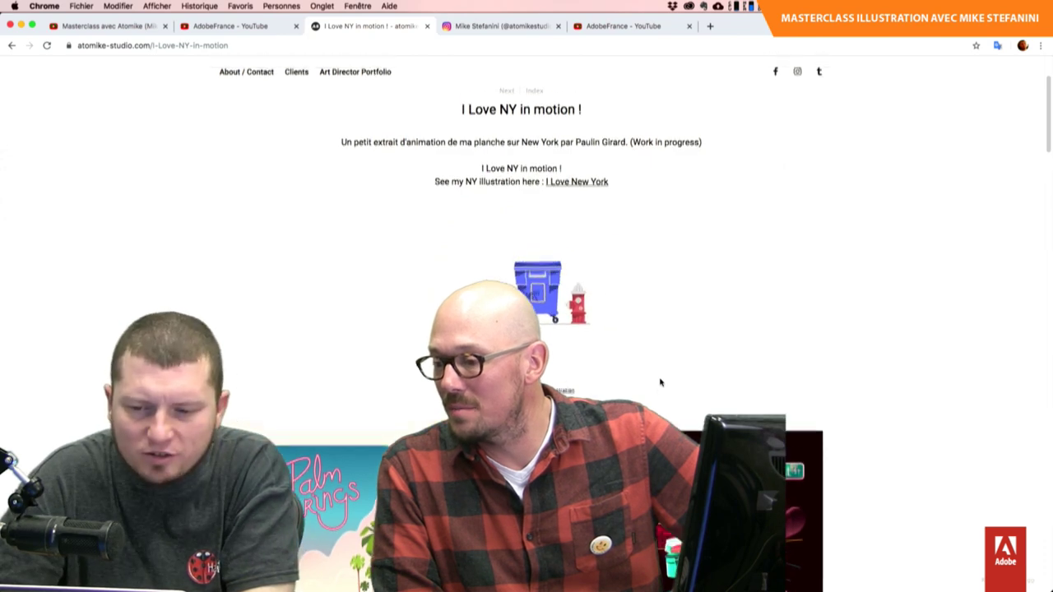
scroll(660, 382, "up", 3)
scroll(660, 382, "up", 5)
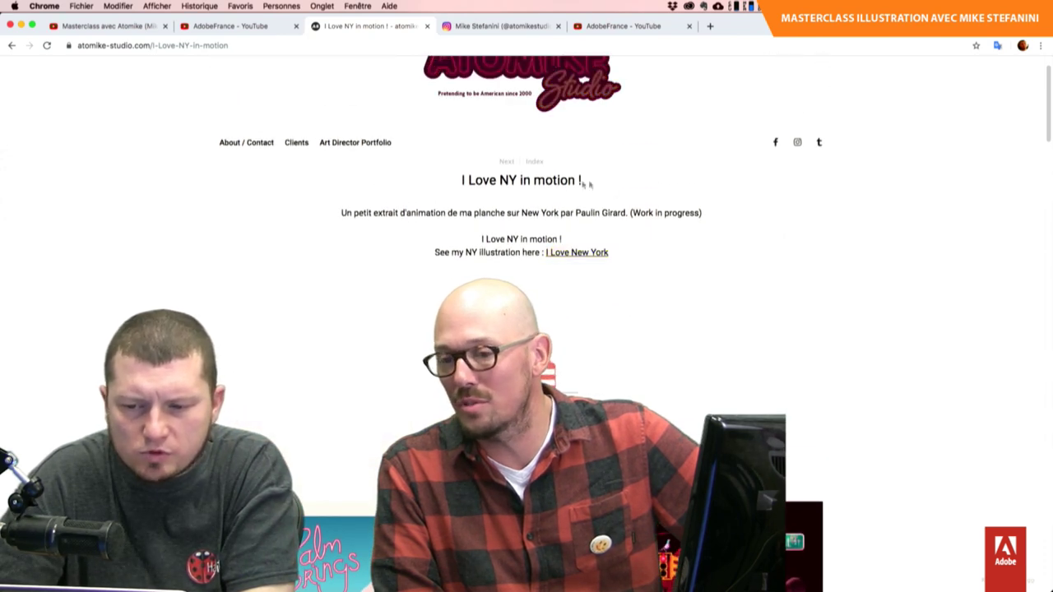
left_click_drag(573, 212, 627, 213)
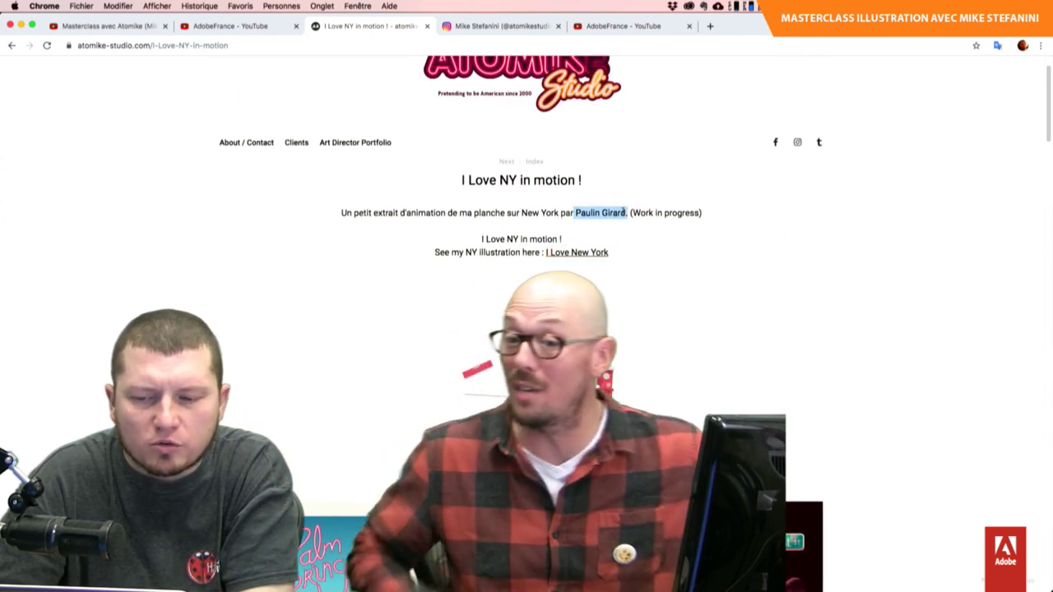
left_click(647, 293)
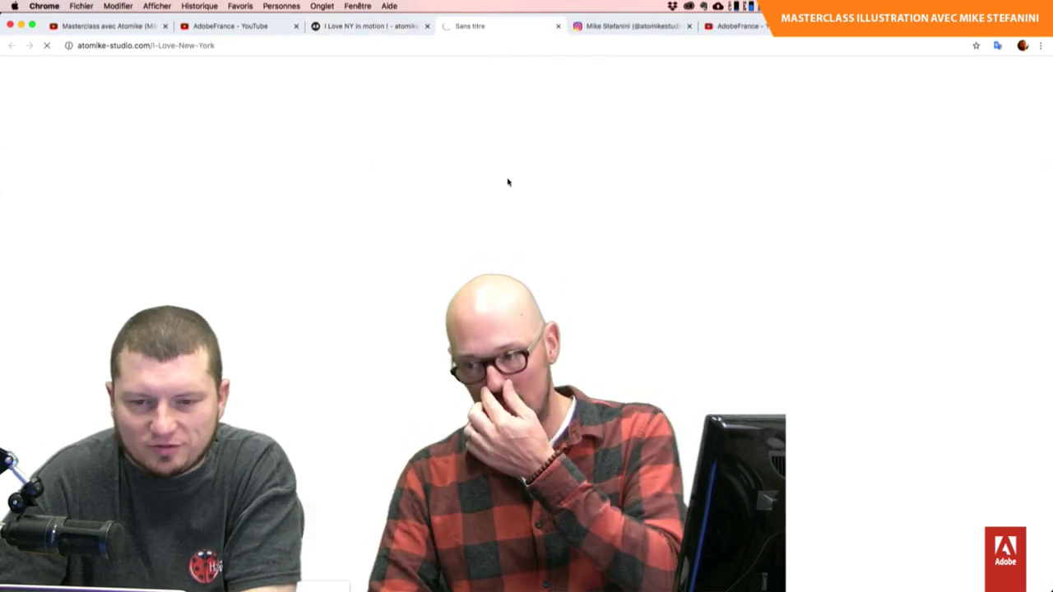
scroll(486, 167, "down", 5)
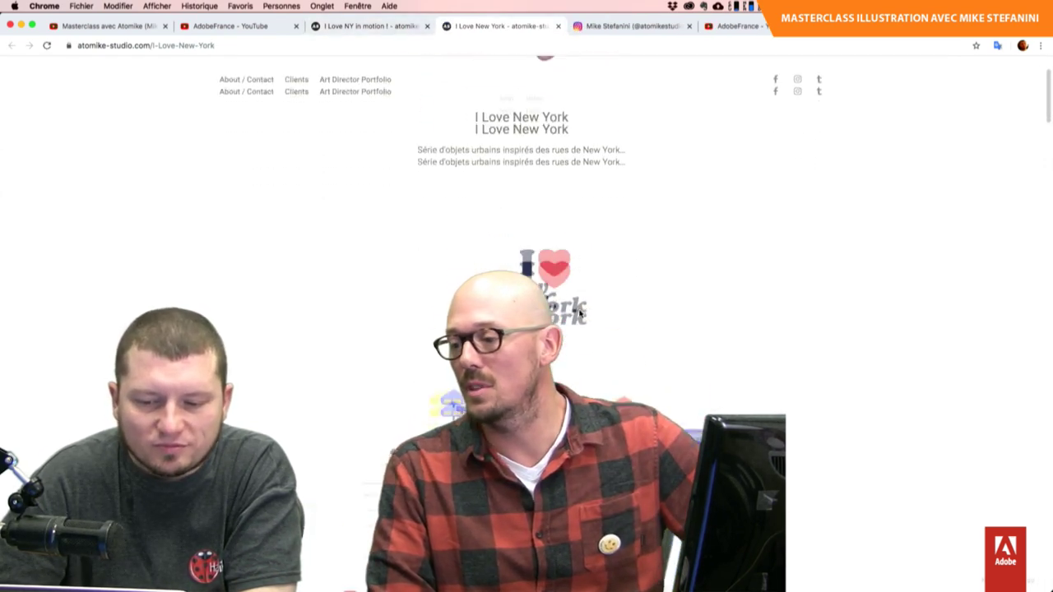
scroll(850, 433, "down", 2)
scroll(850, 433, "down", 1)
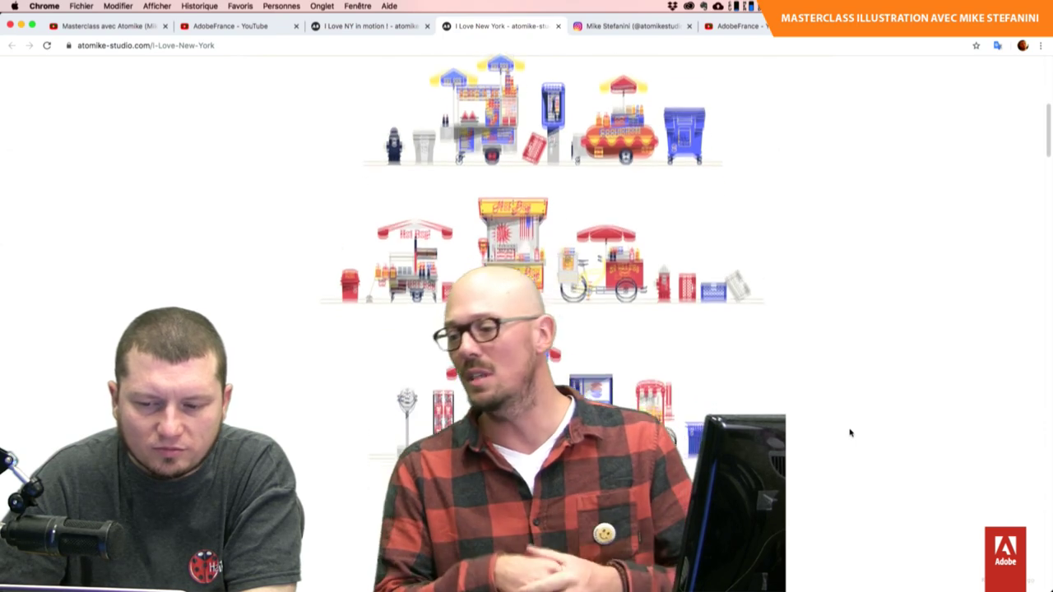
scroll(851, 432, "down", 2)
scroll(851, 433, "down", 1)
scroll(851, 433, "down", 1)
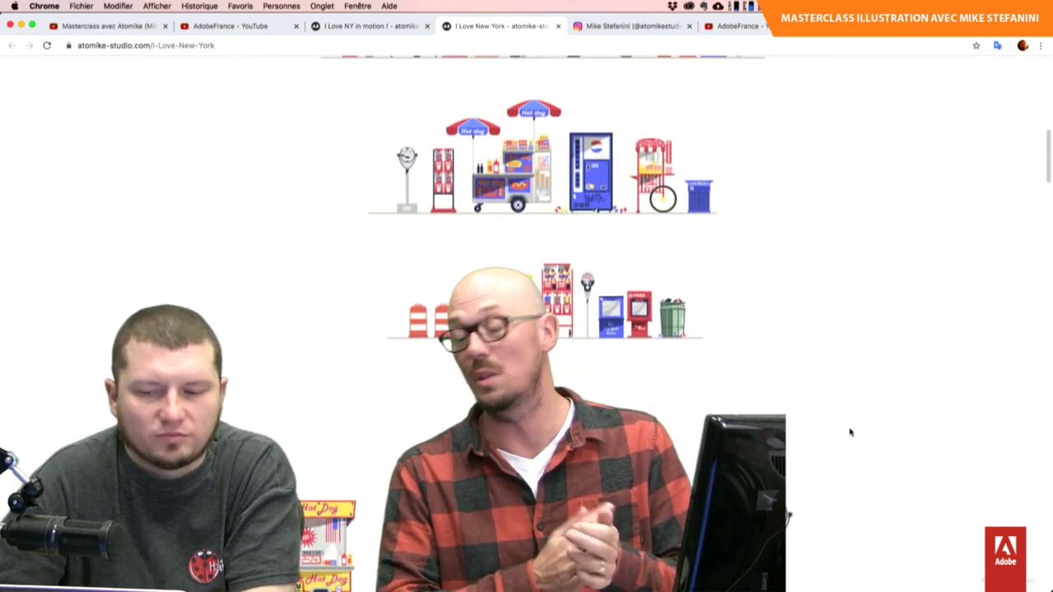
scroll(851, 433, "up", 2)
scroll(851, 432, "up", 1)
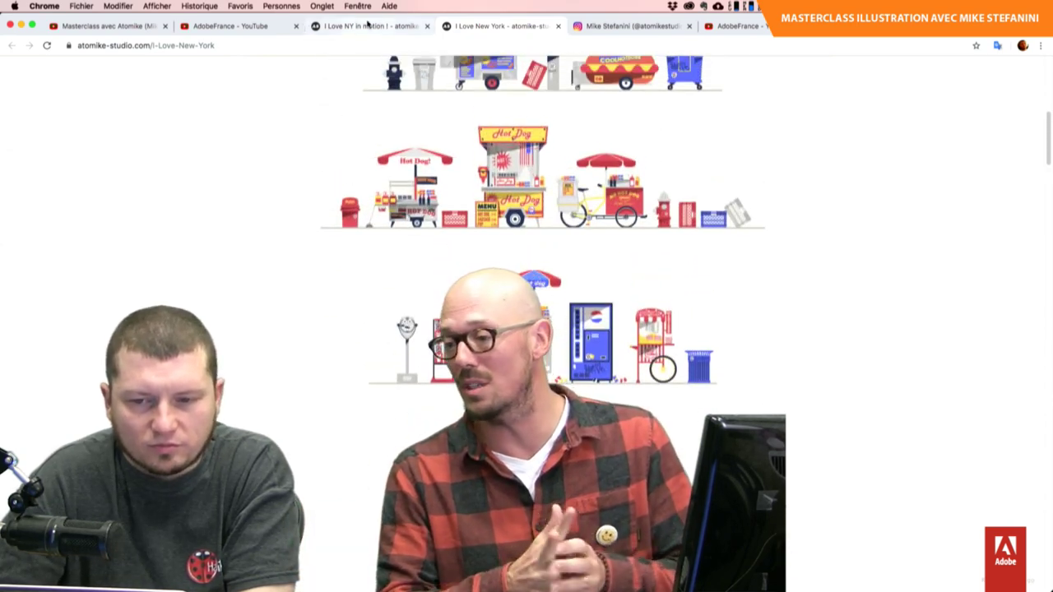
left_click(368, 24)
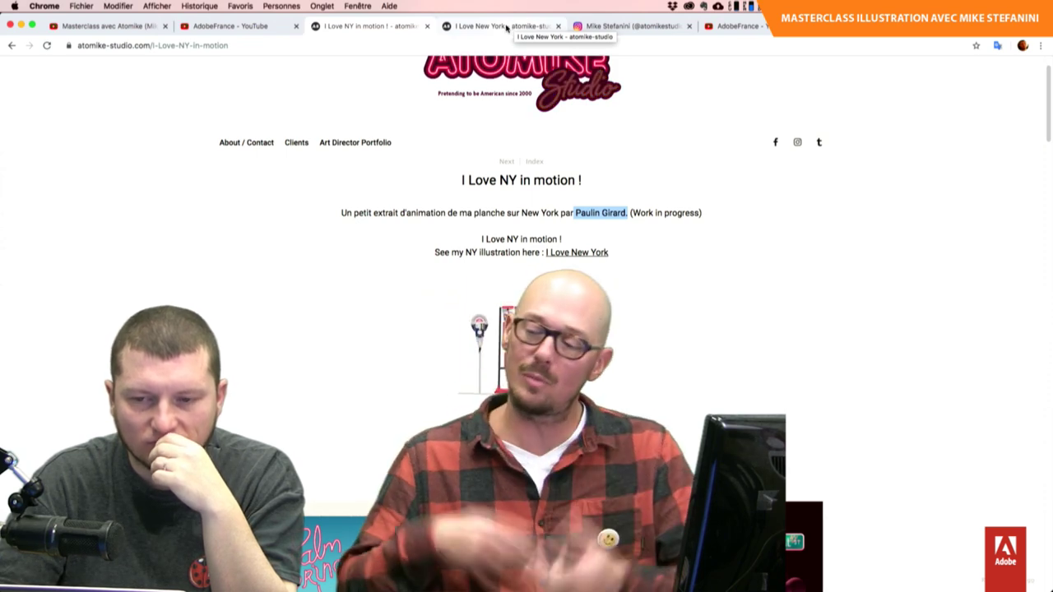
left_click(506, 26)
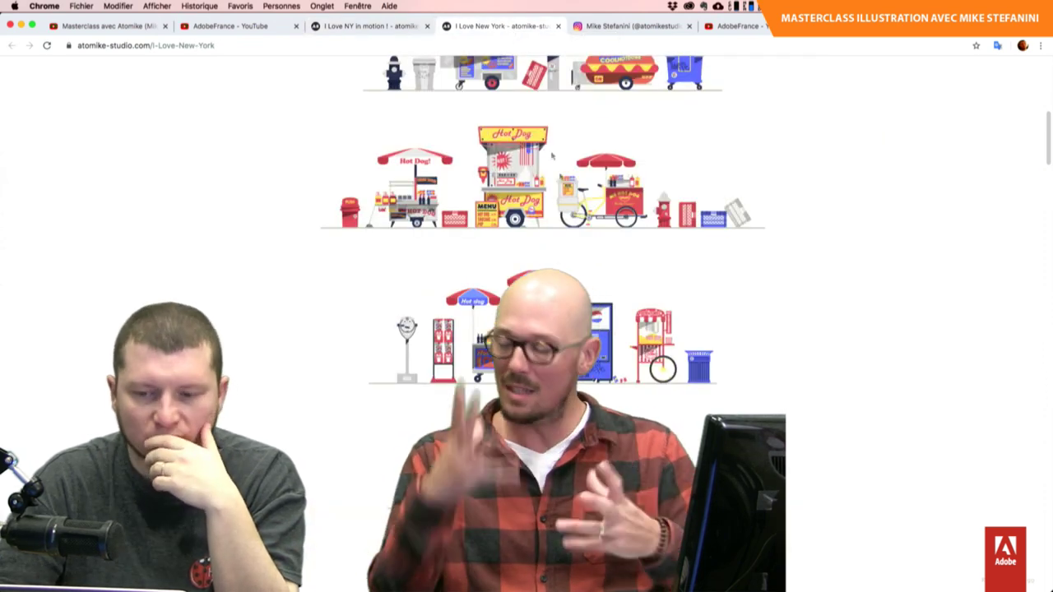
scroll(551, 155, "down", 3)
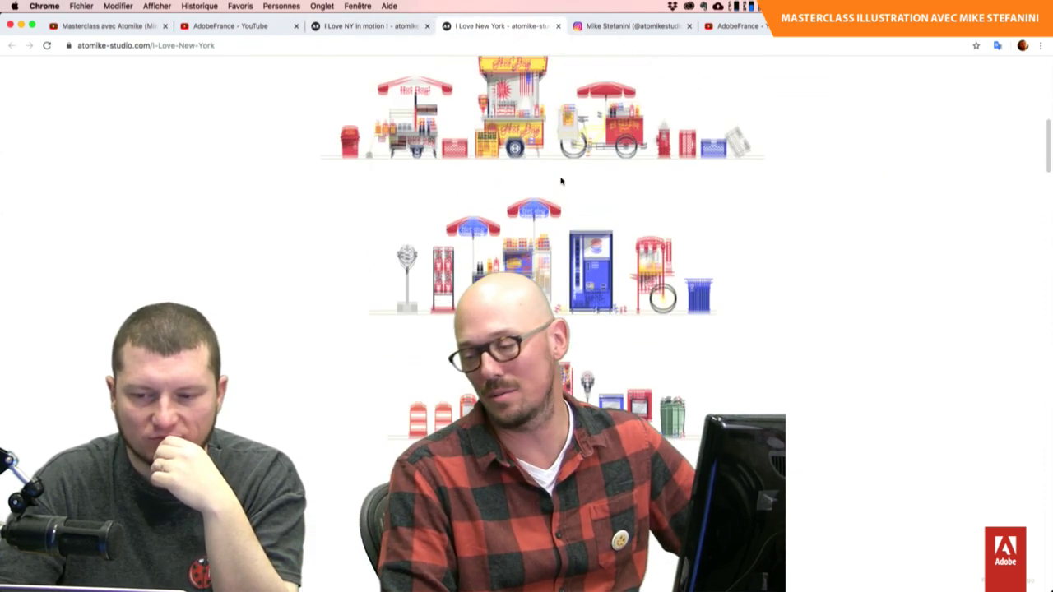
scroll(561, 181, "up", 3)
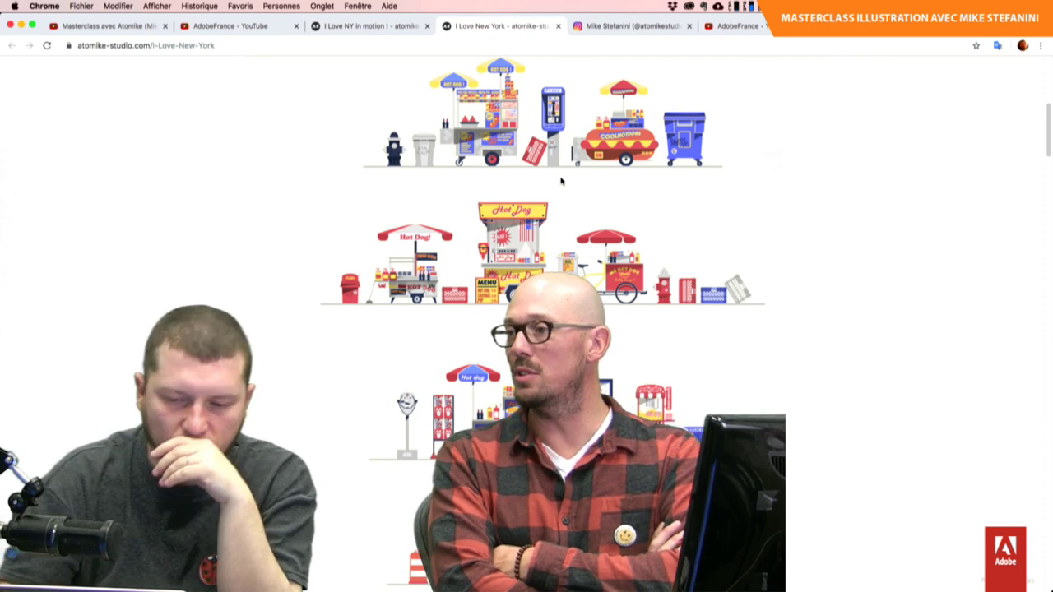
scroll(561, 181, "down", 2)
scroll(562, 181, "down", 2)
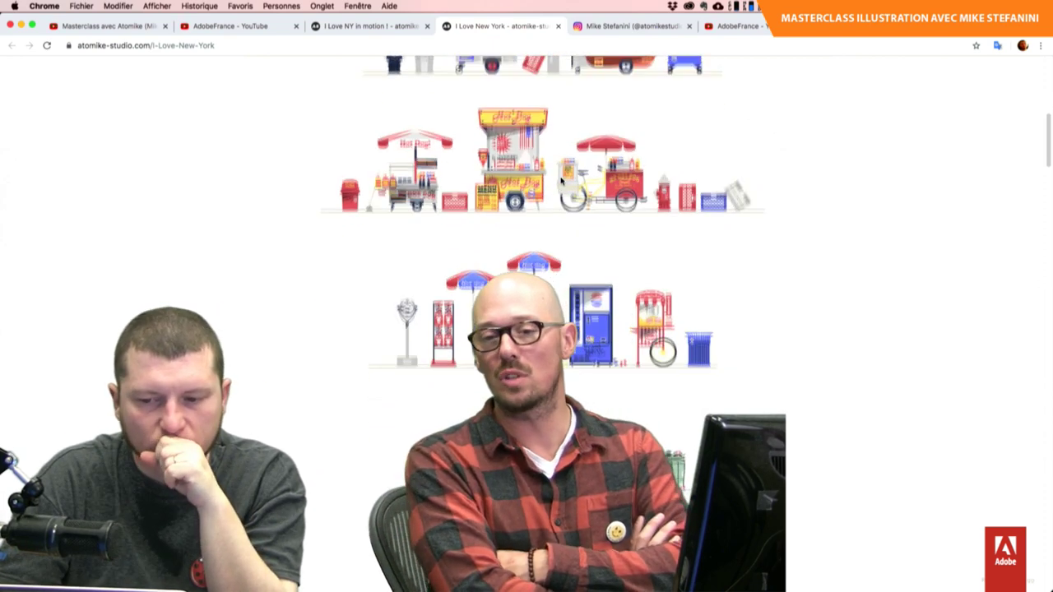
scroll(560, 178, "up", 3)
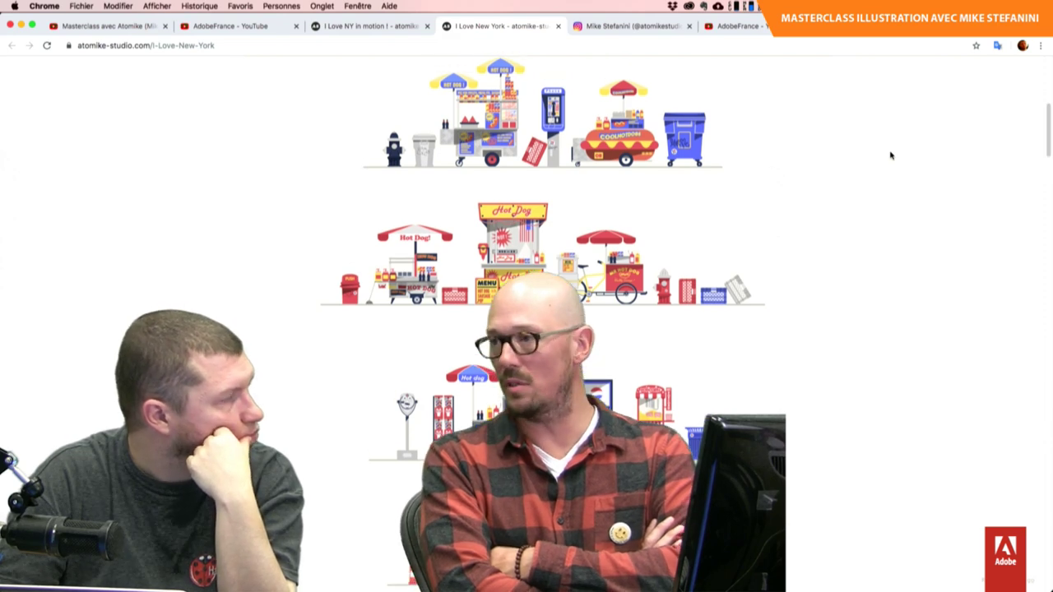
scroll(890, 155, "up", 2)
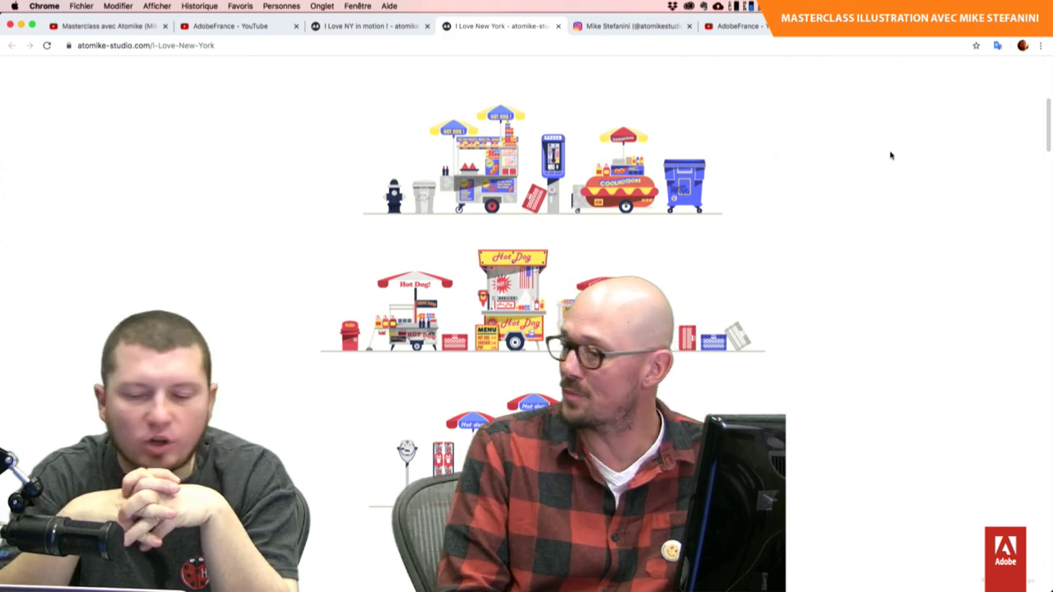
scroll(890, 155, "down", 3)
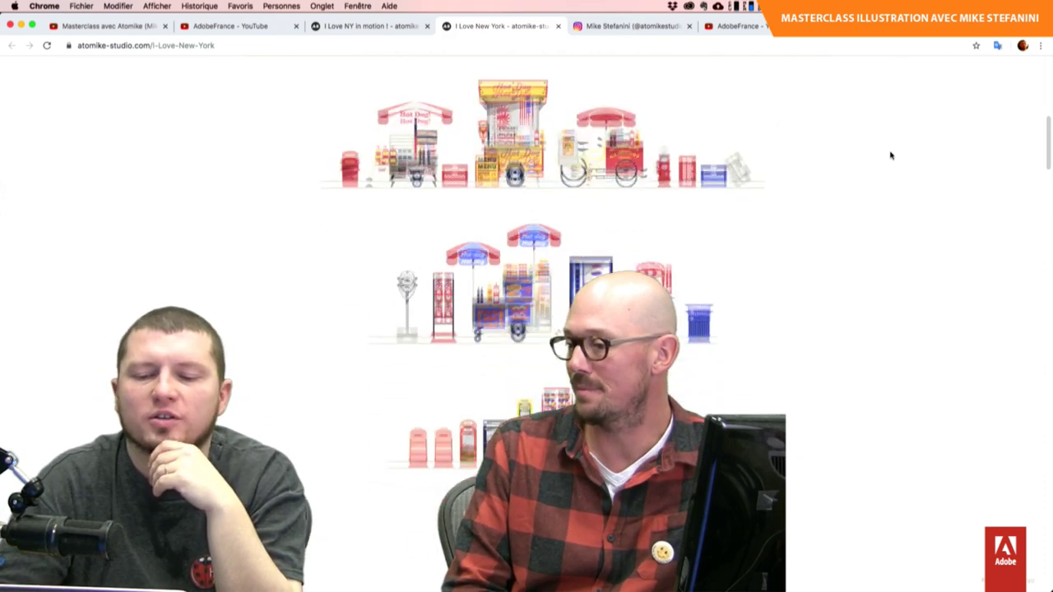
scroll(890, 156, "down", 2)
scroll(891, 156, "down", 2)
scroll(891, 156, "down", 1)
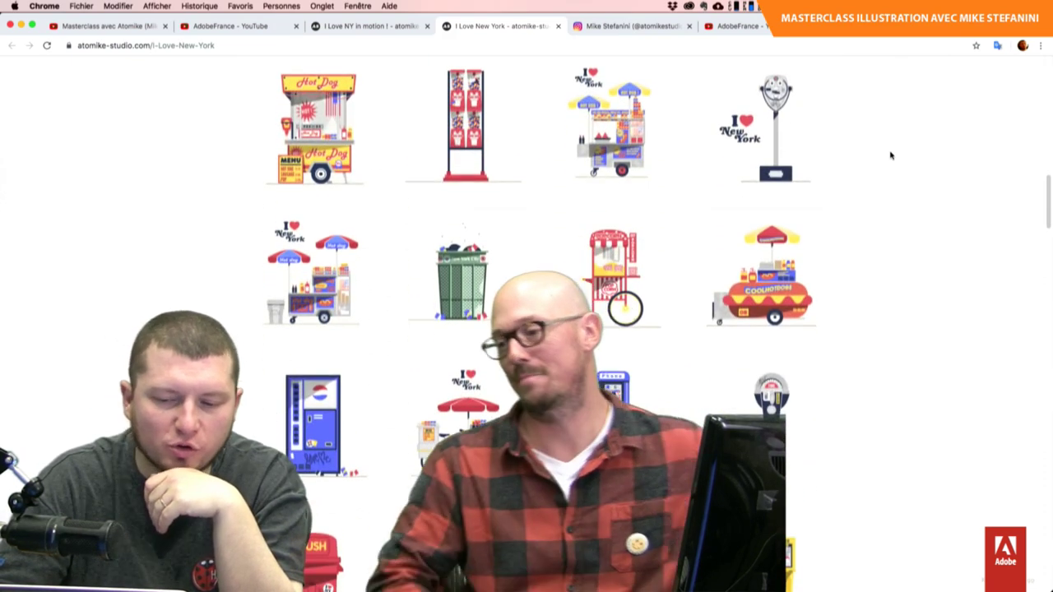
scroll(891, 155, "down", 3)
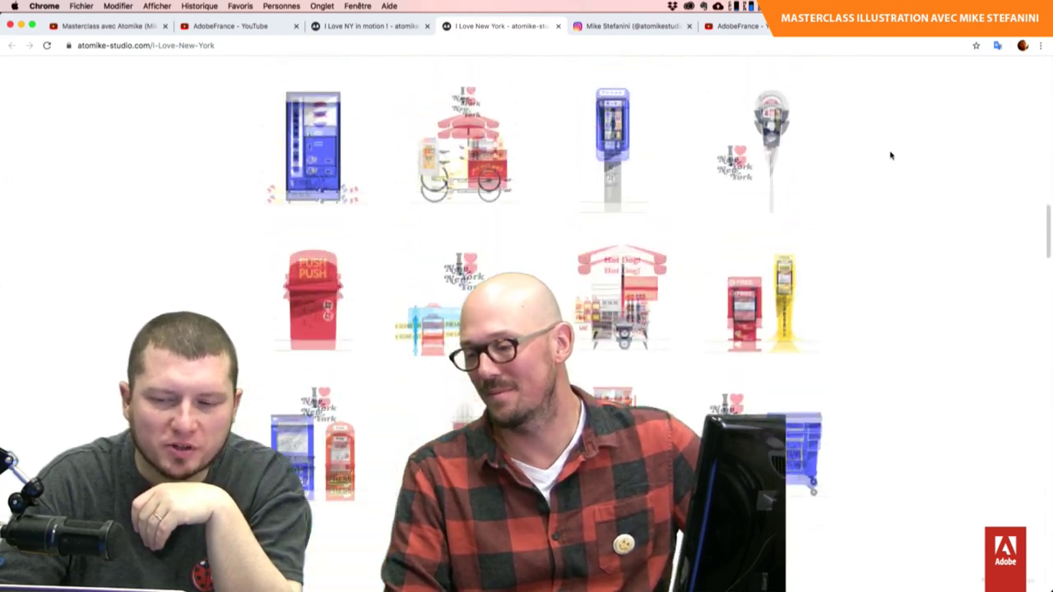
scroll(890, 156, "up", 1)
scroll(890, 156, "up", 2)
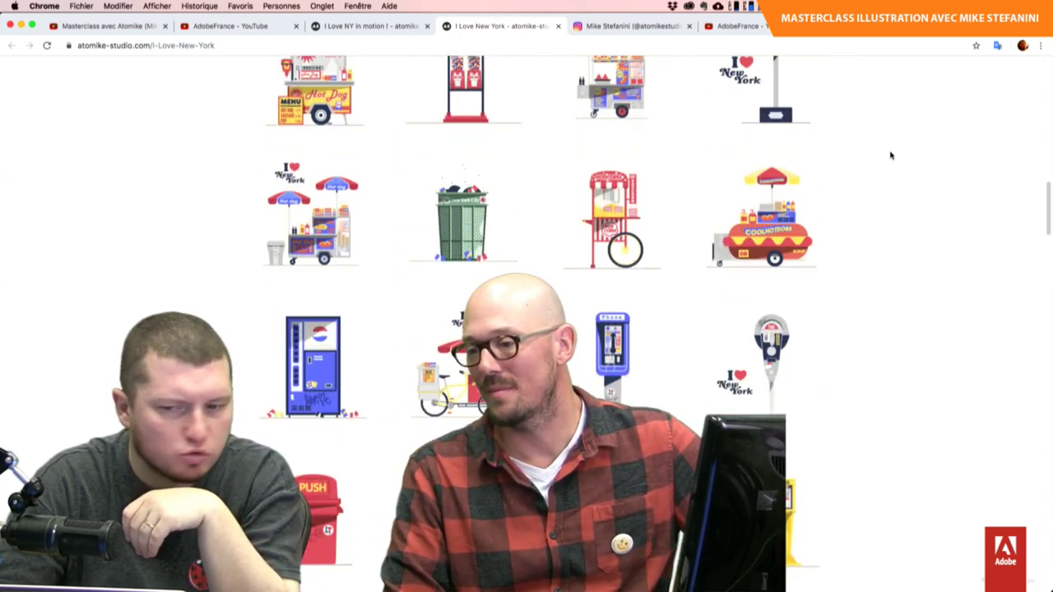
scroll(890, 156, "up", 1)
scroll(890, 156, "up", 1)
scroll(890, 156, "up", 1)
scroll(890, 155, "up", 1)
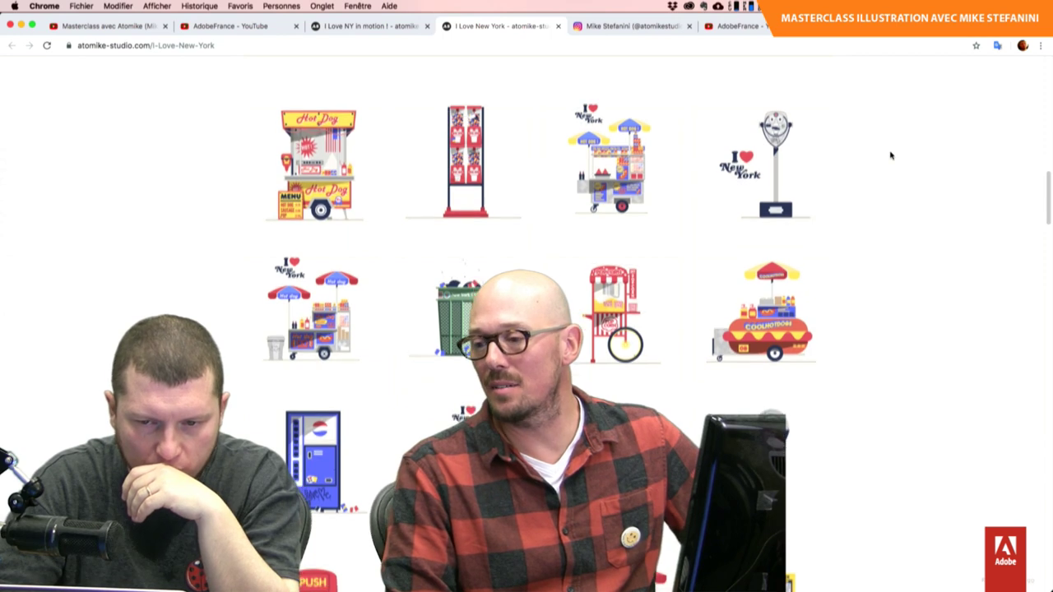
scroll(891, 156, "down", 1)
scroll(891, 155, "down", 1)
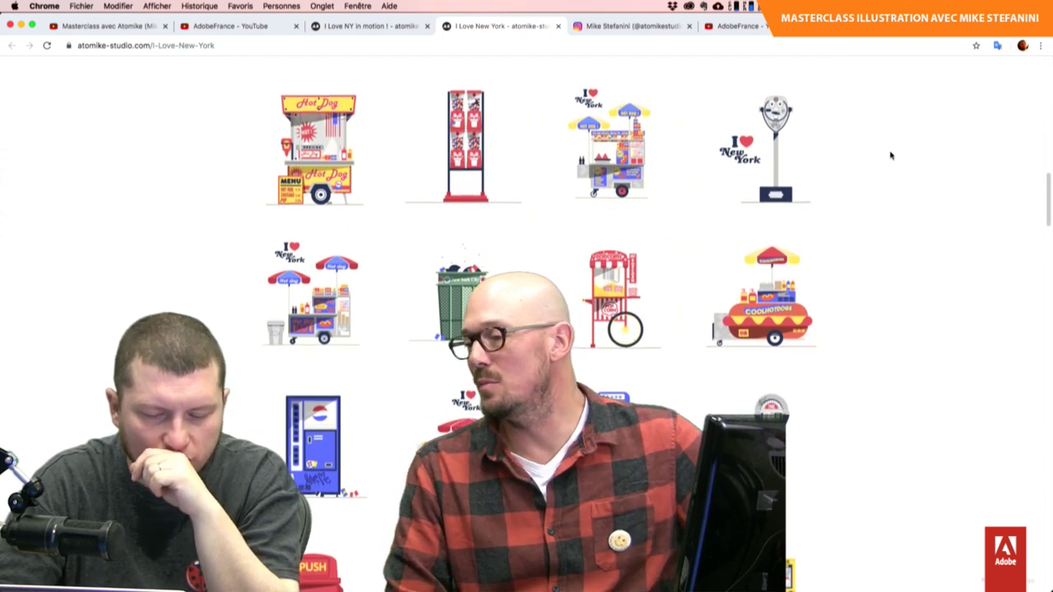
scroll(890, 155, "down", 1)
scroll(890, 156, "down", 1)
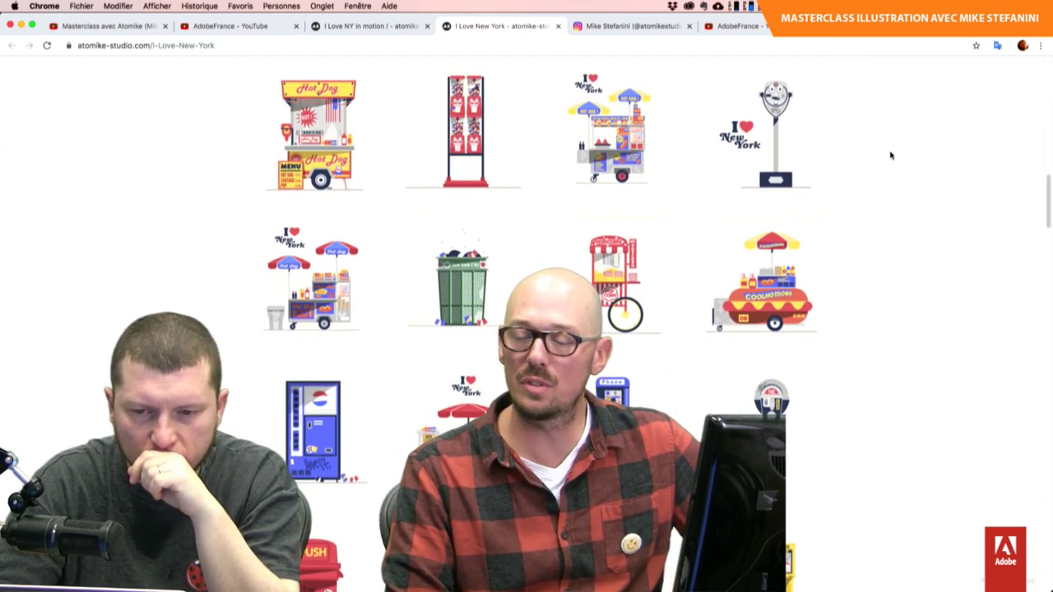
scroll(890, 156, "down", 1)
scroll(890, 155, "down", 1)
scroll(891, 156, "down", 1)
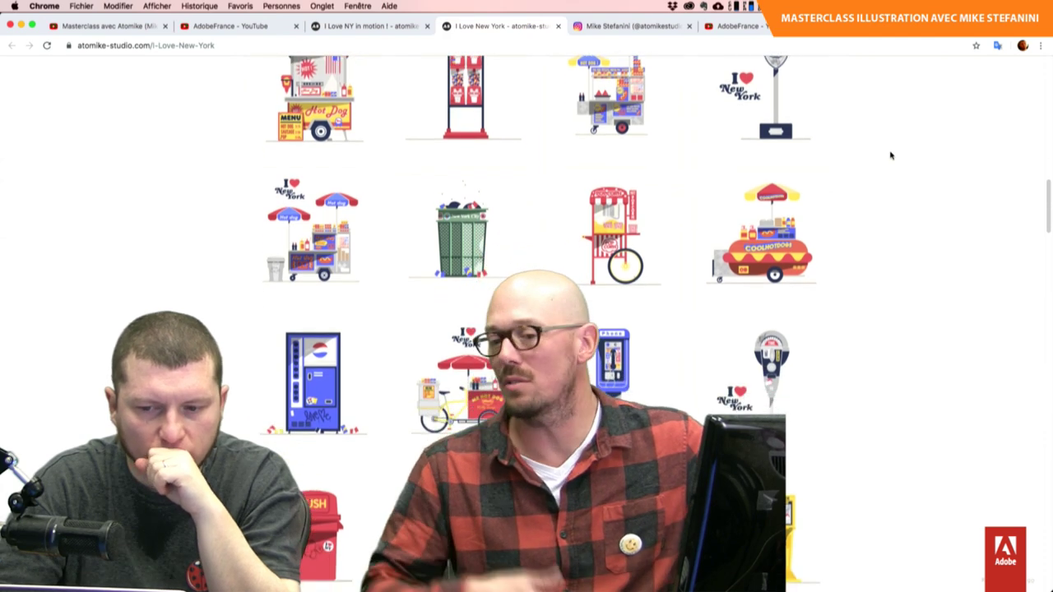
scroll(890, 156, "down", 2)
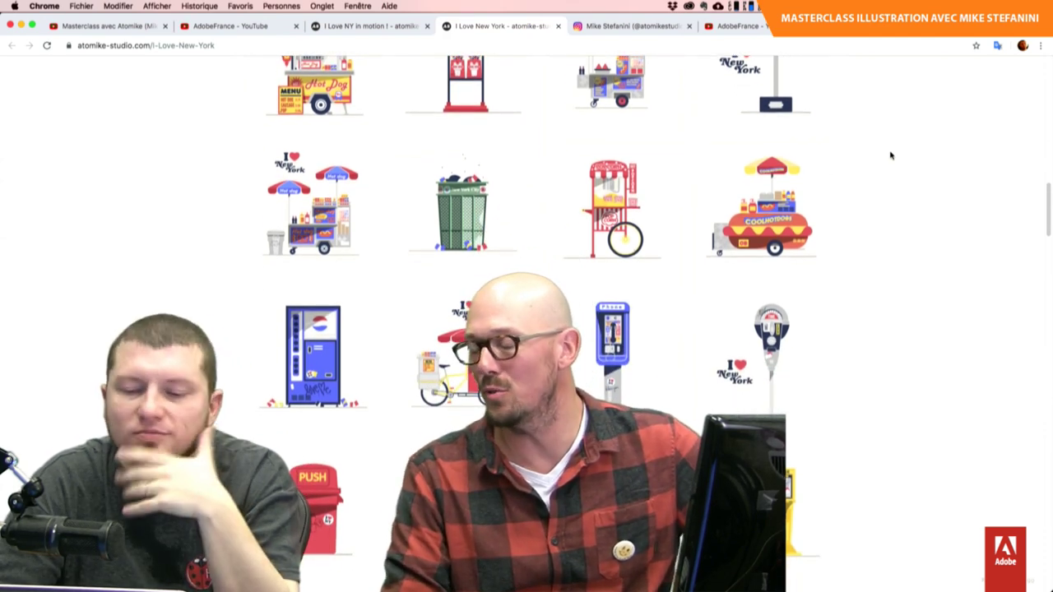
scroll(890, 155, "down", 1)
scroll(890, 155, "down", 1)
scroll(890, 156, "down", 1)
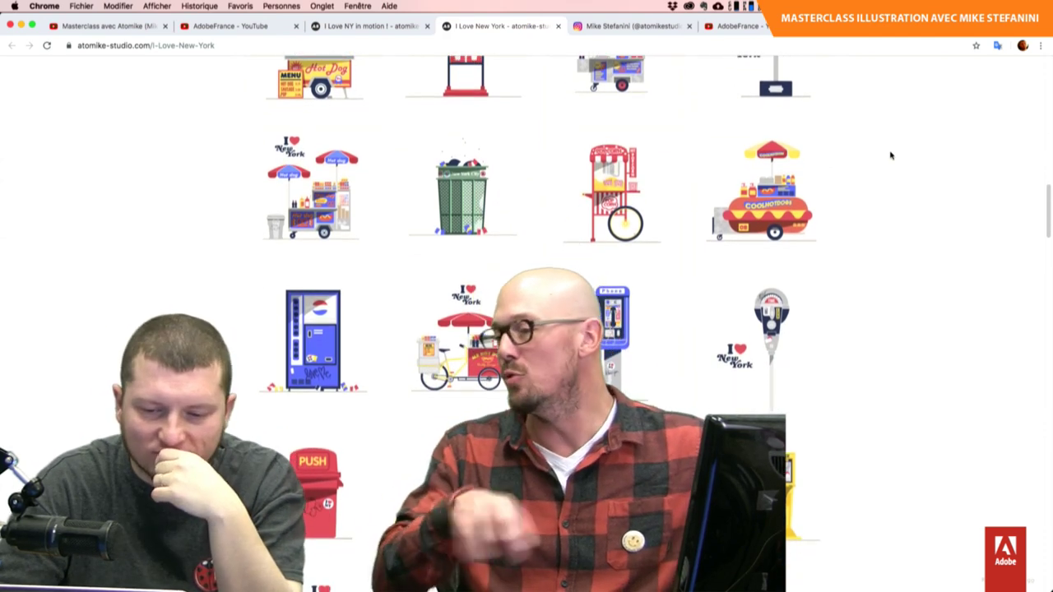
scroll(891, 156, "up", 1)
scroll(891, 155, "down", 1)
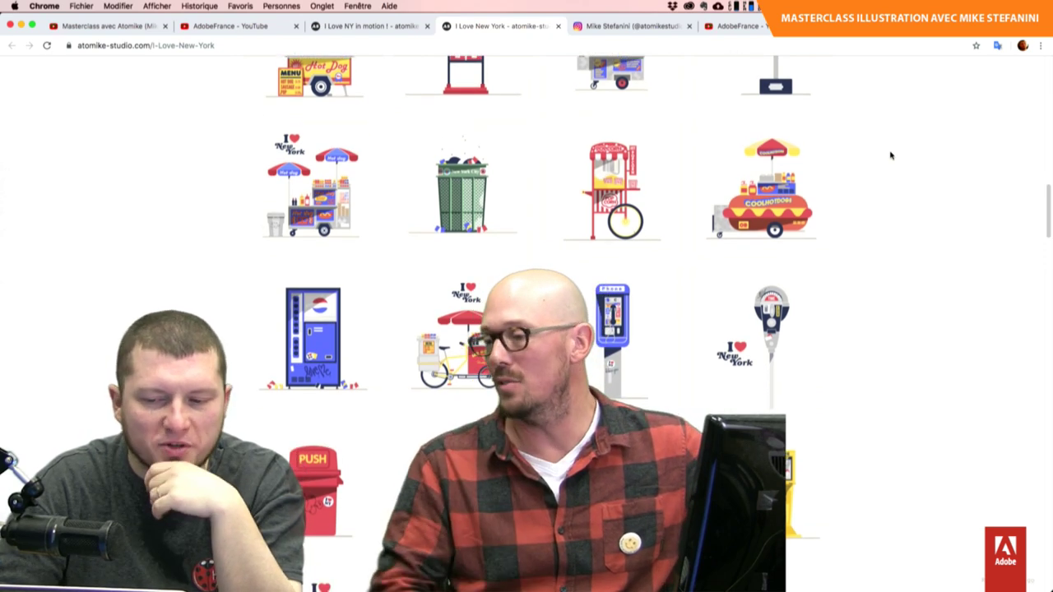
scroll(849, 294, "down", 3)
scroll(848, 295, "down", 5)
scroll(849, 295, "down", 2)
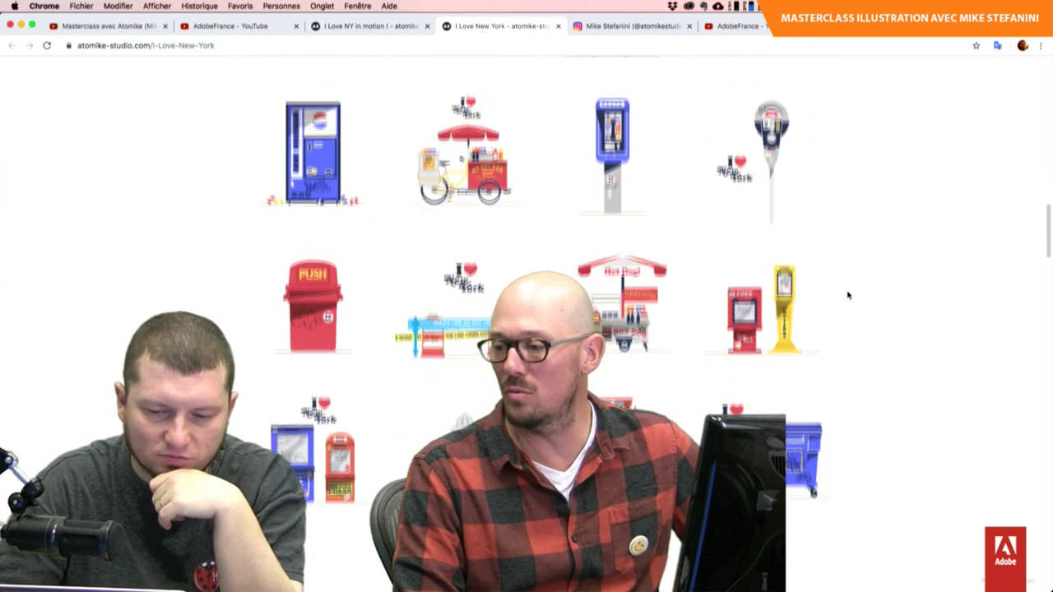
scroll(848, 294, "up", 1)
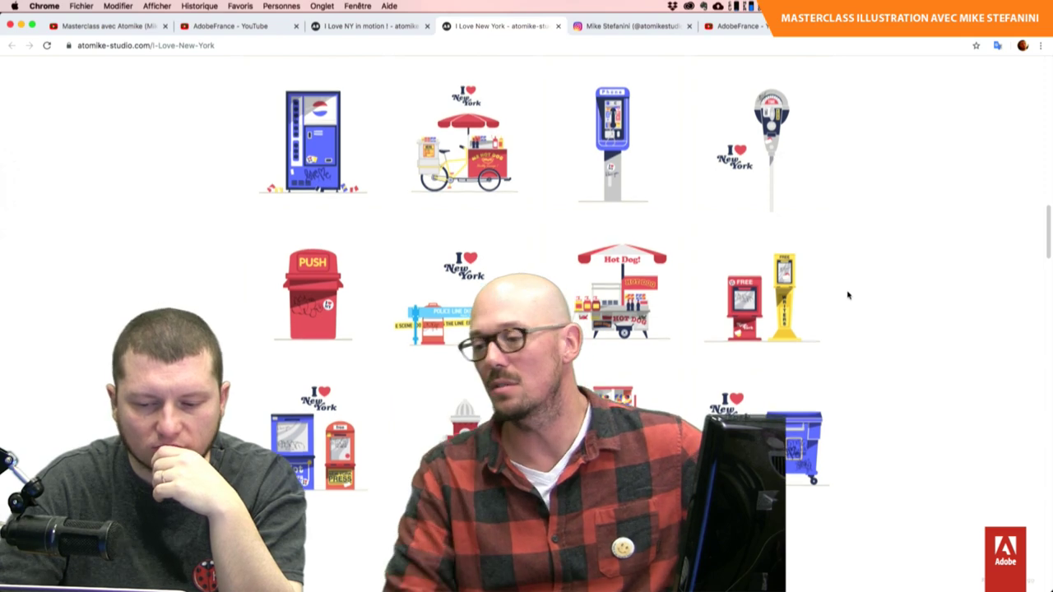
scroll(848, 295, "up", 1)
scroll(849, 294, "up", 5)
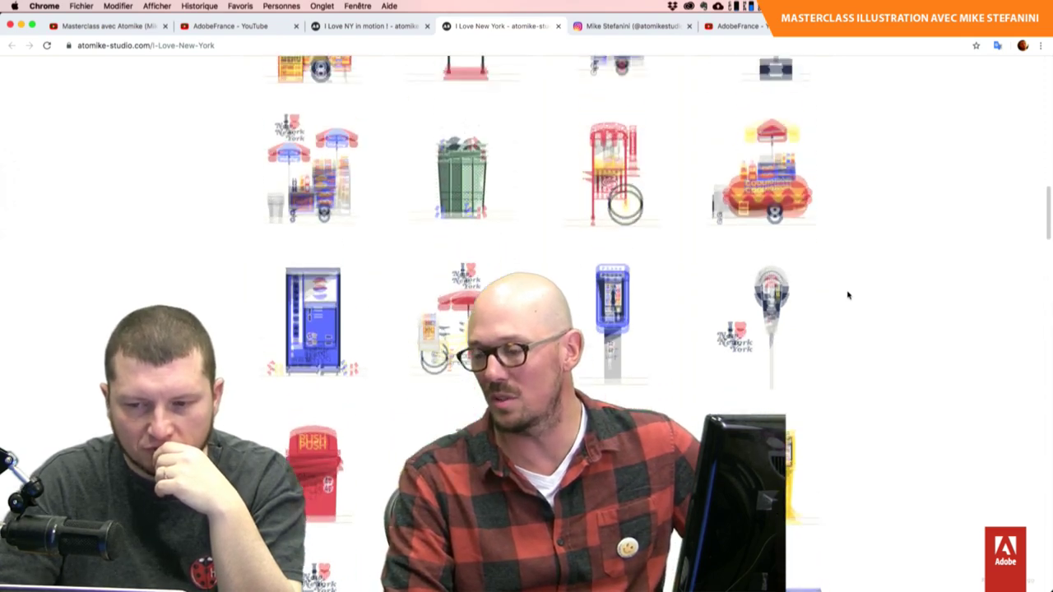
scroll(848, 294, "up", 5)
scroll(849, 295, "up", 5)
scroll(849, 295, "up", 2)
scroll(849, 295, "up", 3)
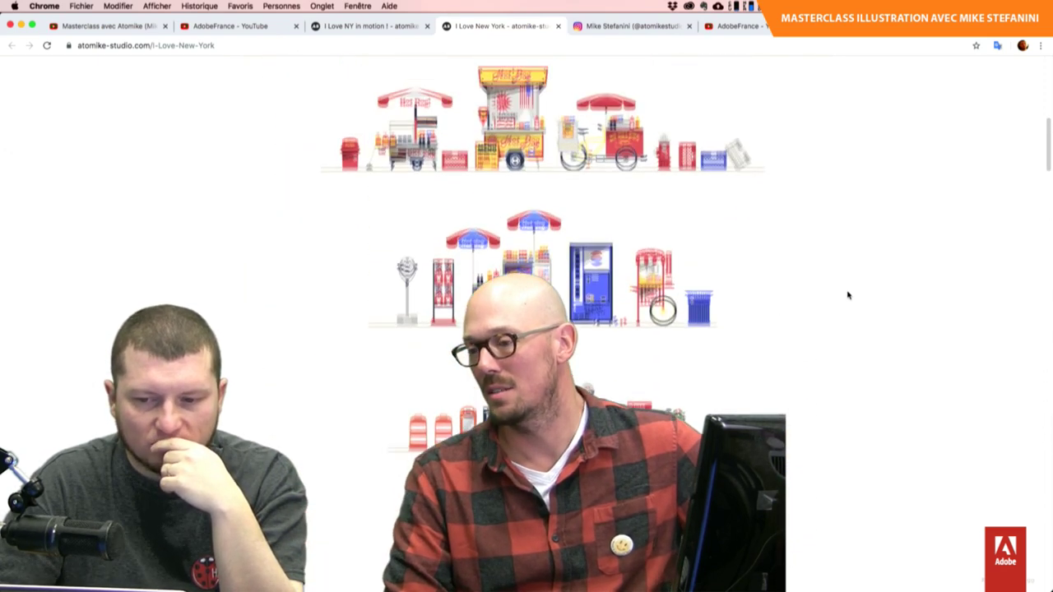
scroll(849, 295, "up", 3)
scroll(848, 295, "up", 3)
scroll(849, 295, "up", 1)
scroll(848, 295, "up", 1)
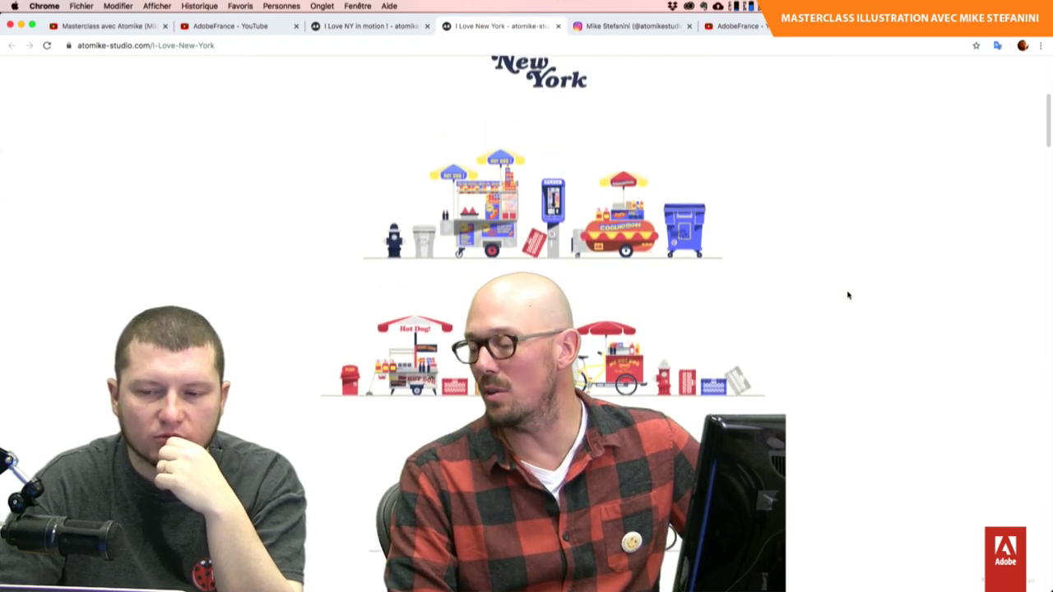
scroll(848, 294, "up", 1)
scroll(849, 295, "up", 1)
scroll(849, 294, "up", 5)
scroll(848, 294, "up", 1)
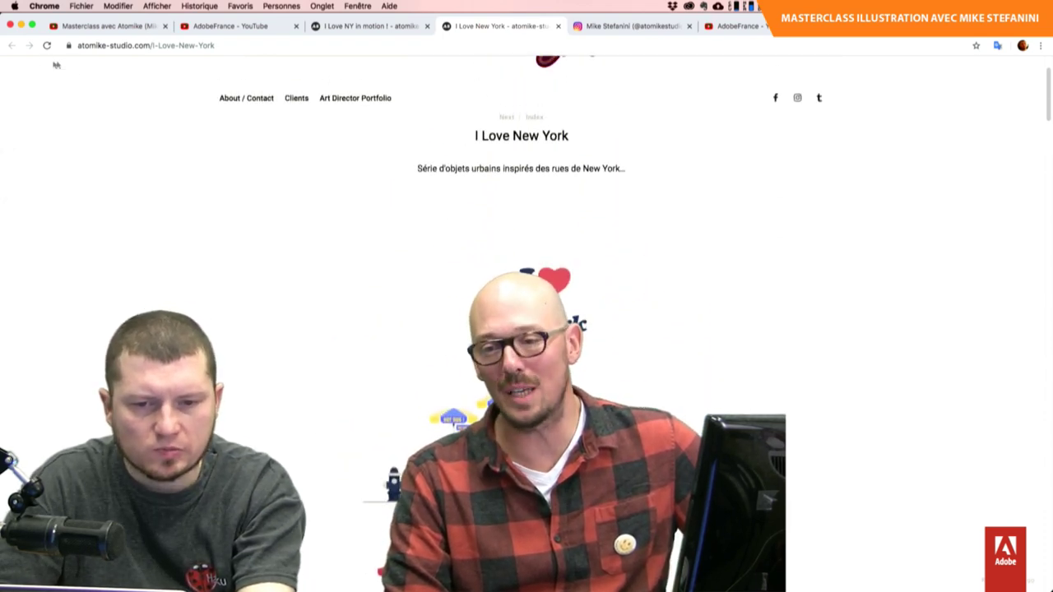
key("super+w")
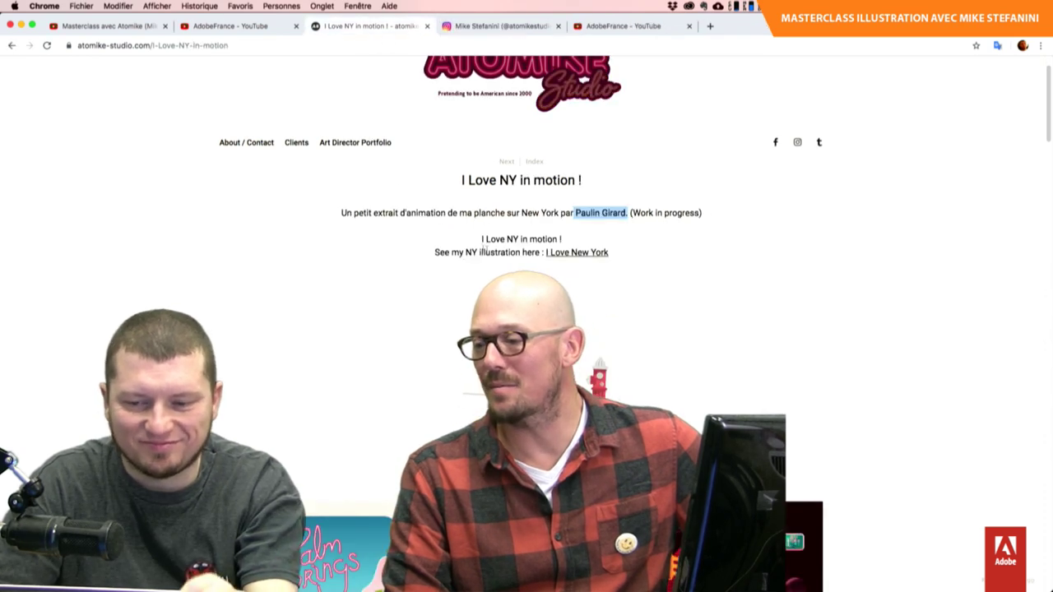
- Go back to the Clients page, then visit About / Contact and the portfolio home page
left_click(9, 49)
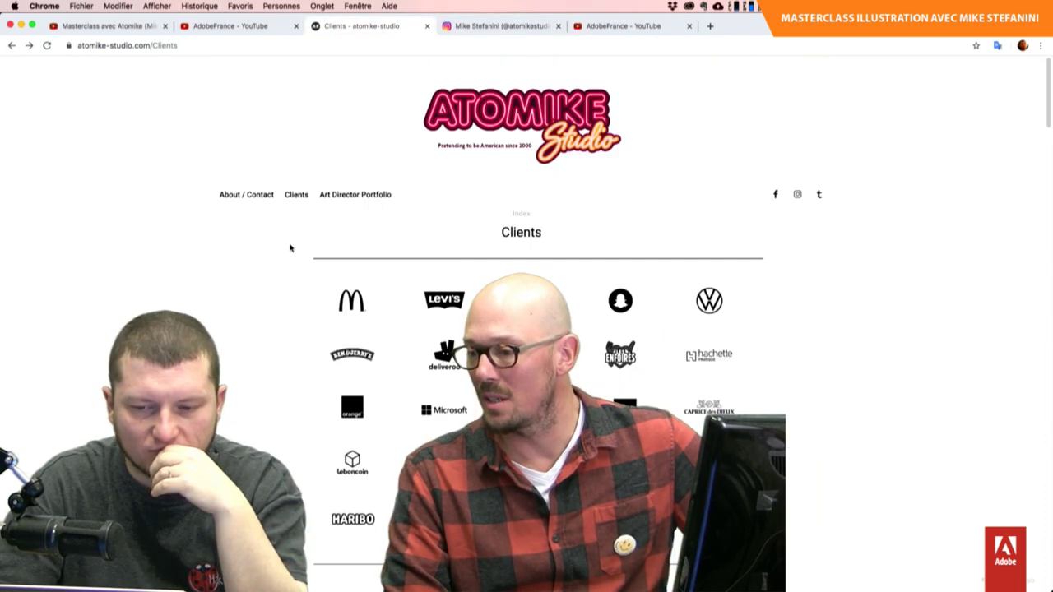
scroll(289, 244, "down", 3)
scroll(289, 245, "up", 3)
left_click(243, 197)
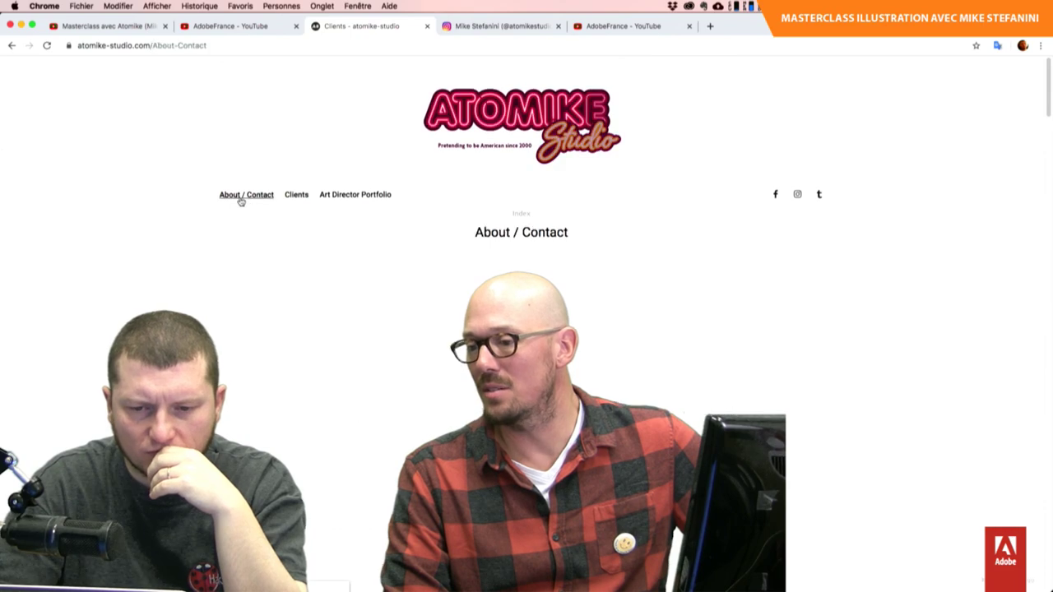
left_click(297, 196)
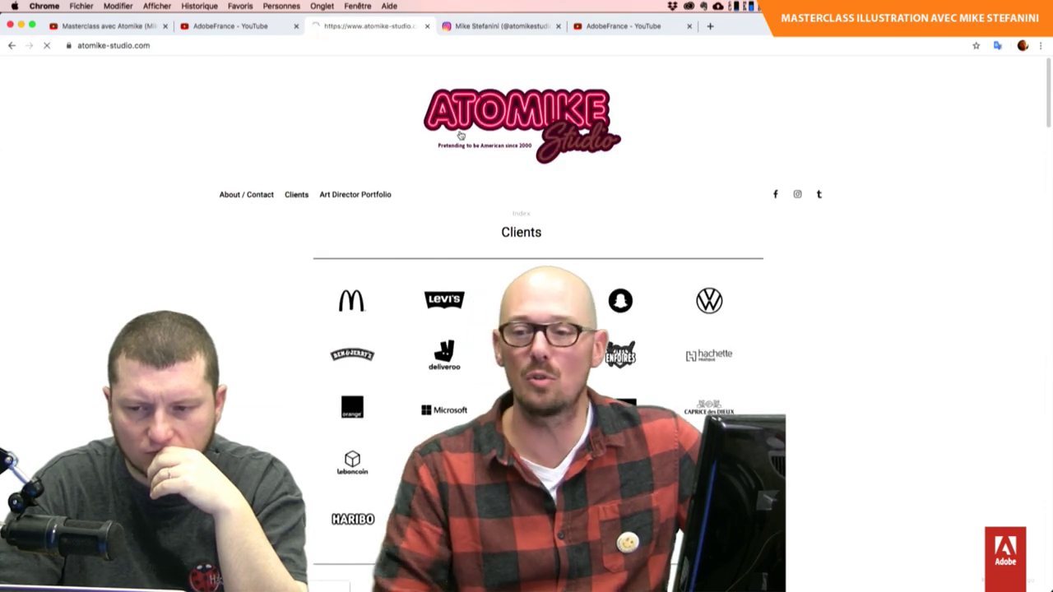
- Scroll down the portfolio home grid of illustrations
scroll(582, 155, "down", 4)
scroll(582, 154, "down", 2)
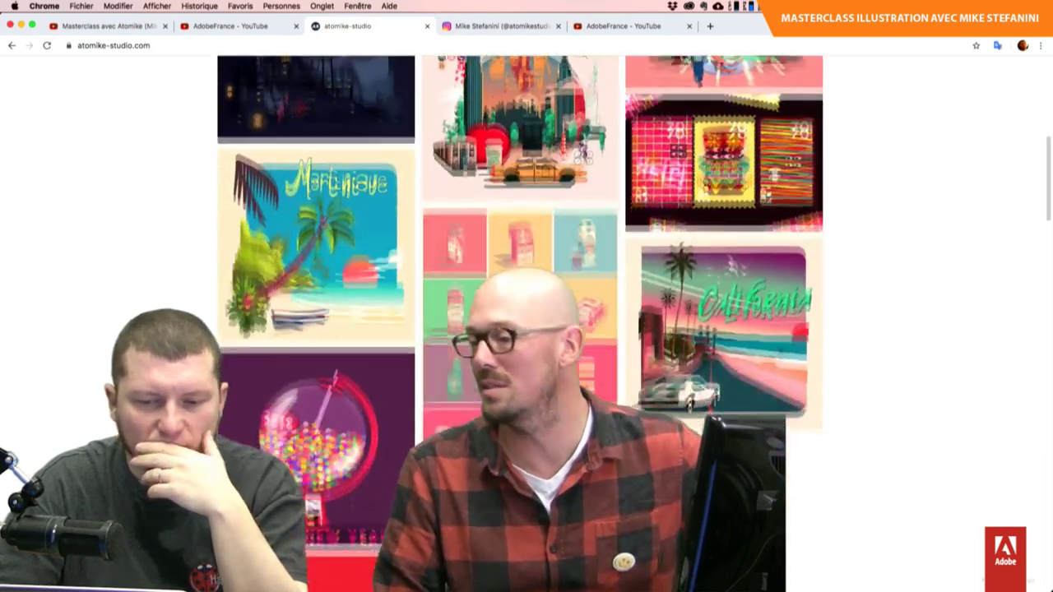
scroll(520, 247, "down", 3)
scroll(520, 247, "down", 3)
scroll(520, 247, "down", 2)
scroll(520, 246, "down", 2)
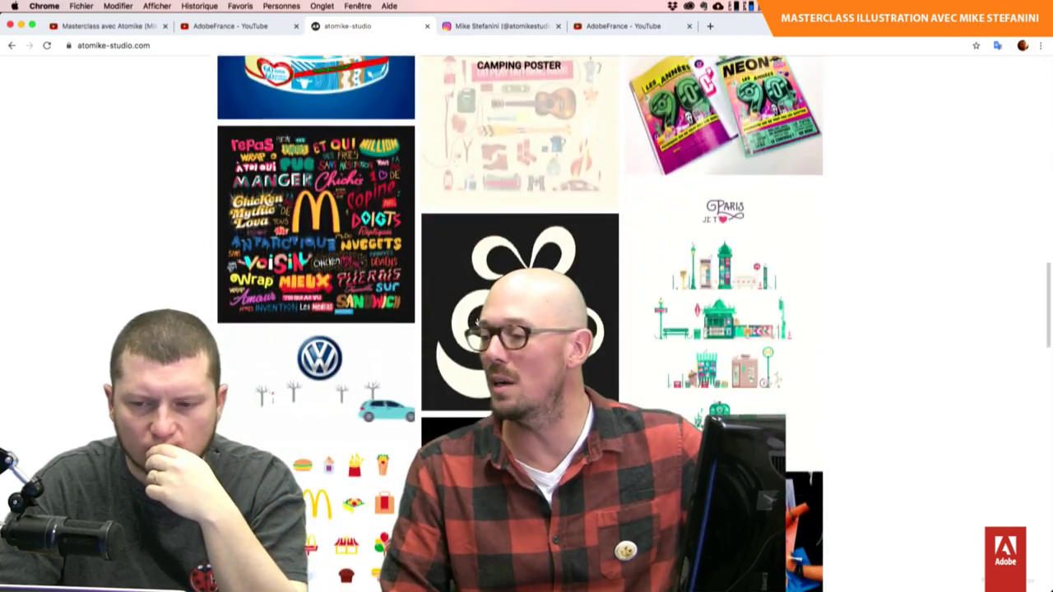
scroll(728, 282, "down", 3)
scroll(729, 282, "up", 3)
- Open the Paris je t'aime project and browse its Métro sign and kiosk illustrations
left_click(728, 281)
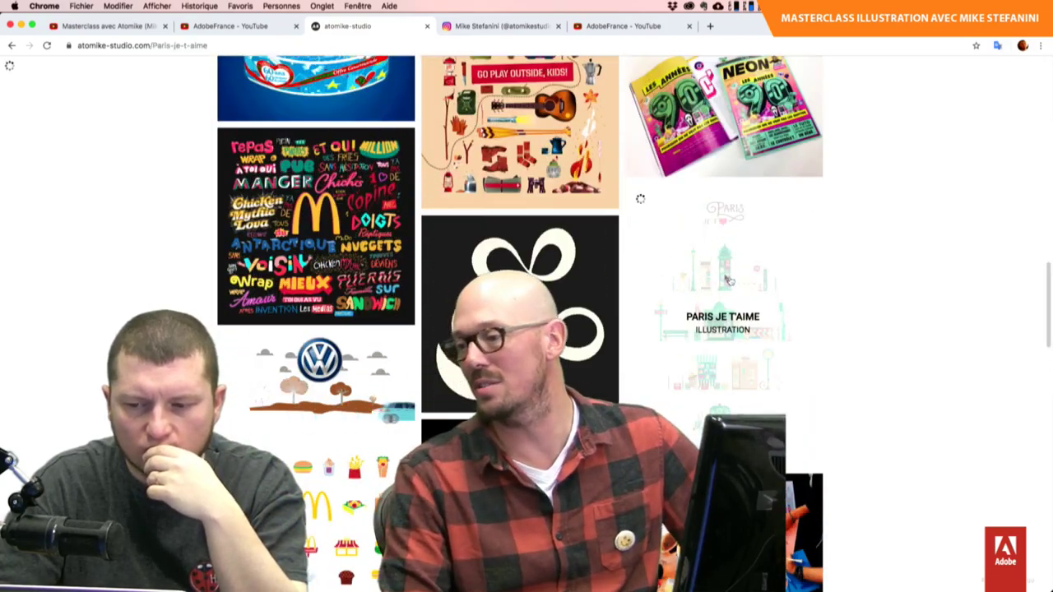
scroll(581, 307, "down", 3)
scroll(582, 307, "down", 5)
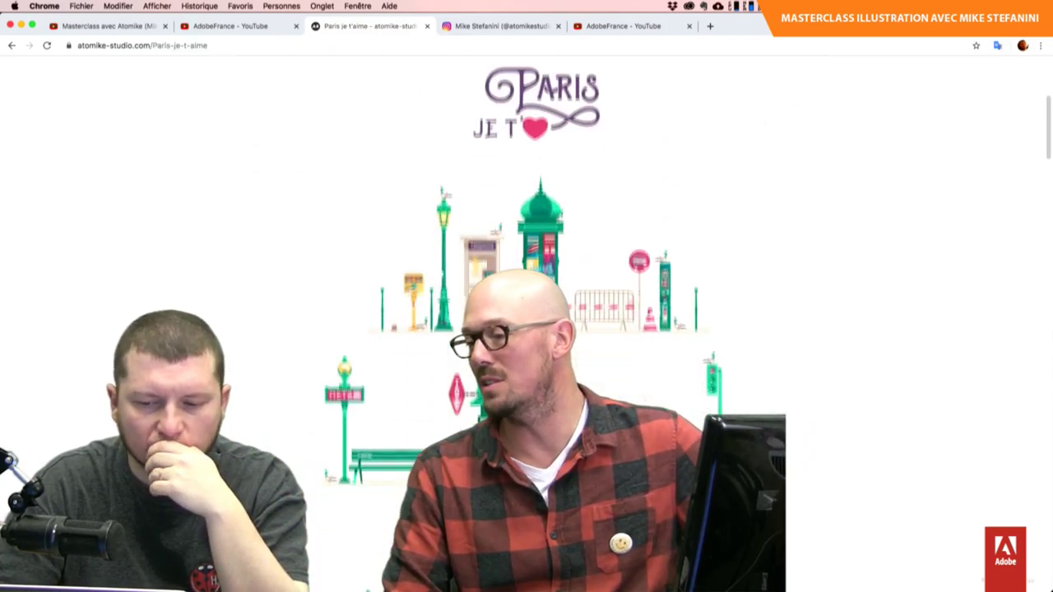
scroll(526, 321, "down", 2)
scroll(527, 321, "down", 2)
scroll(527, 321, "down", 2)
scroll(526, 321, "down", 2)
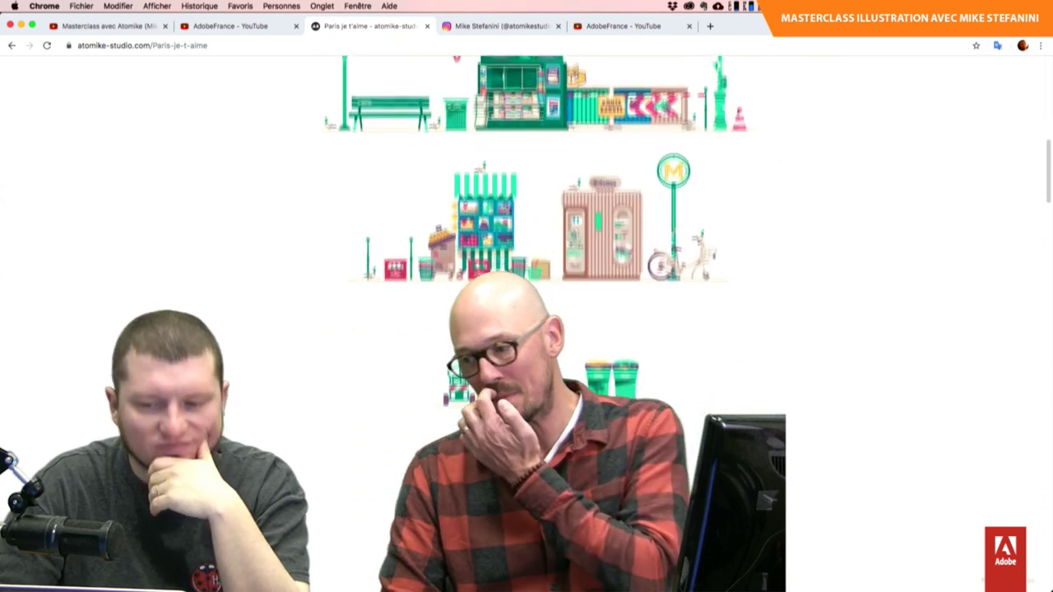
scroll(526, 321, "down", 1)
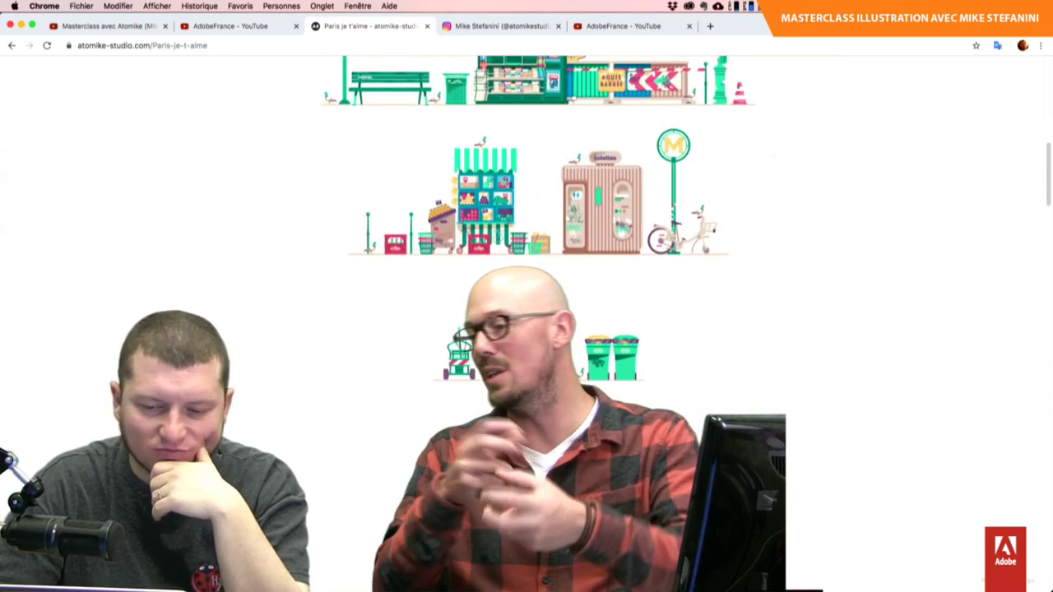
scroll(526, 321, "down", 5)
scroll(527, 321, "up", 5)
scroll(527, 321, "up", 2)
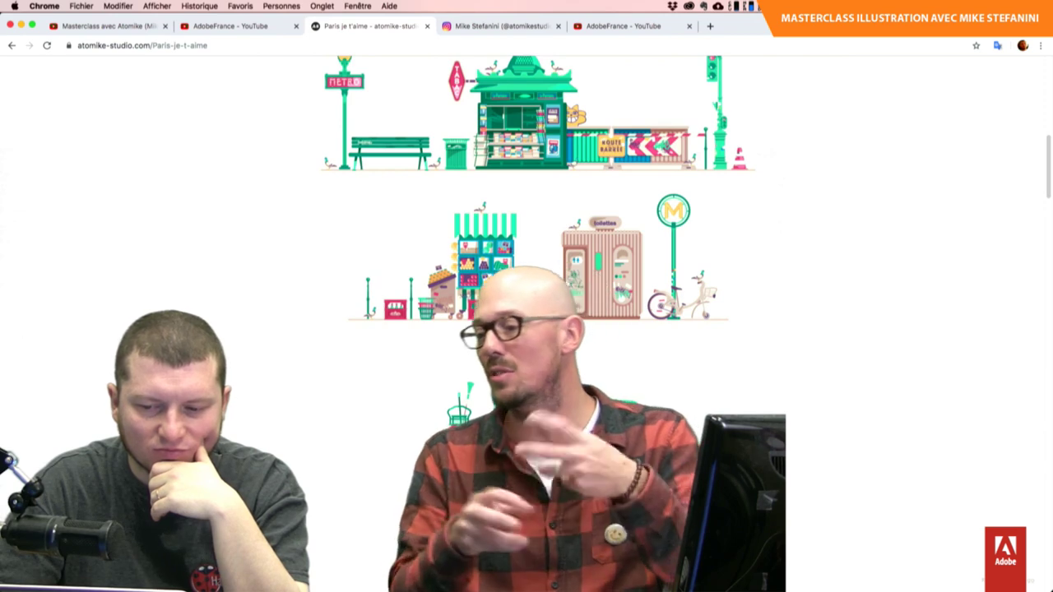
scroll(526, 321, "up", 1)
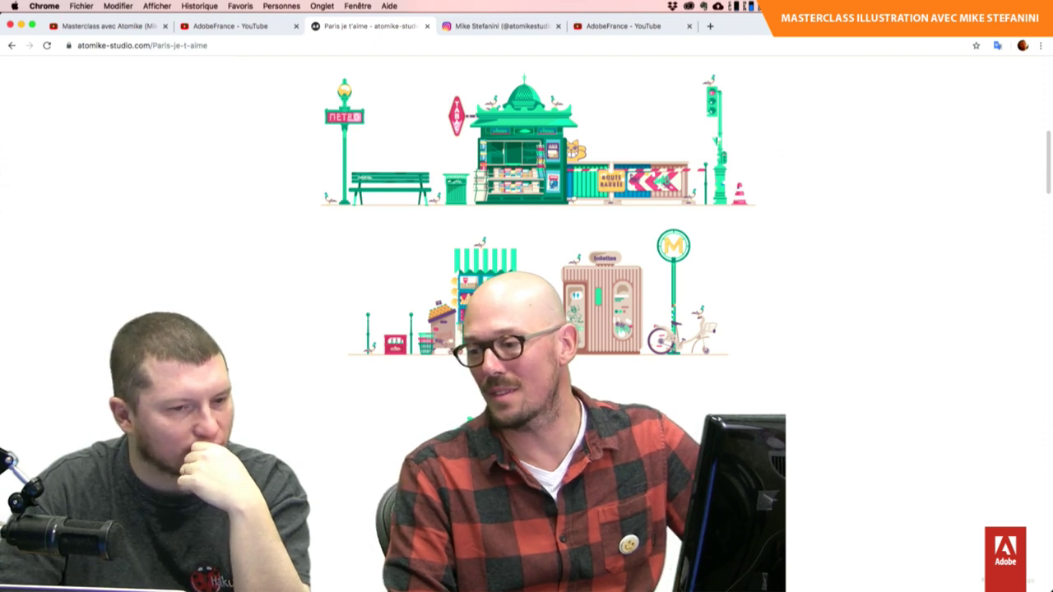
scroll(527, 320, "up", 1)
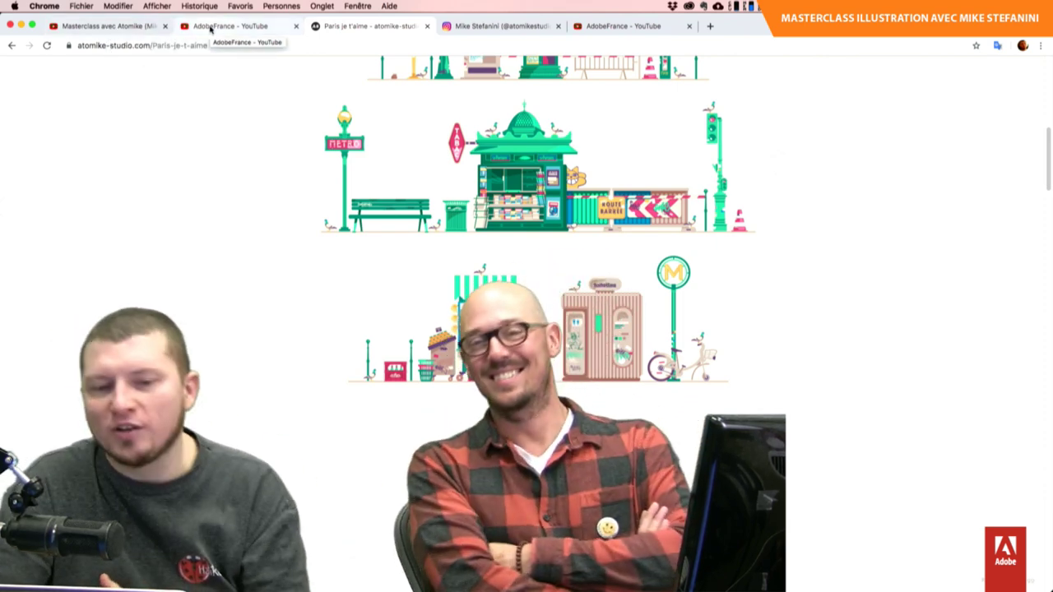
- Show the AdobeFrance #MeetTheTalent video page, then switch back to the Paris je t'aime tab
left_click(125, 27)
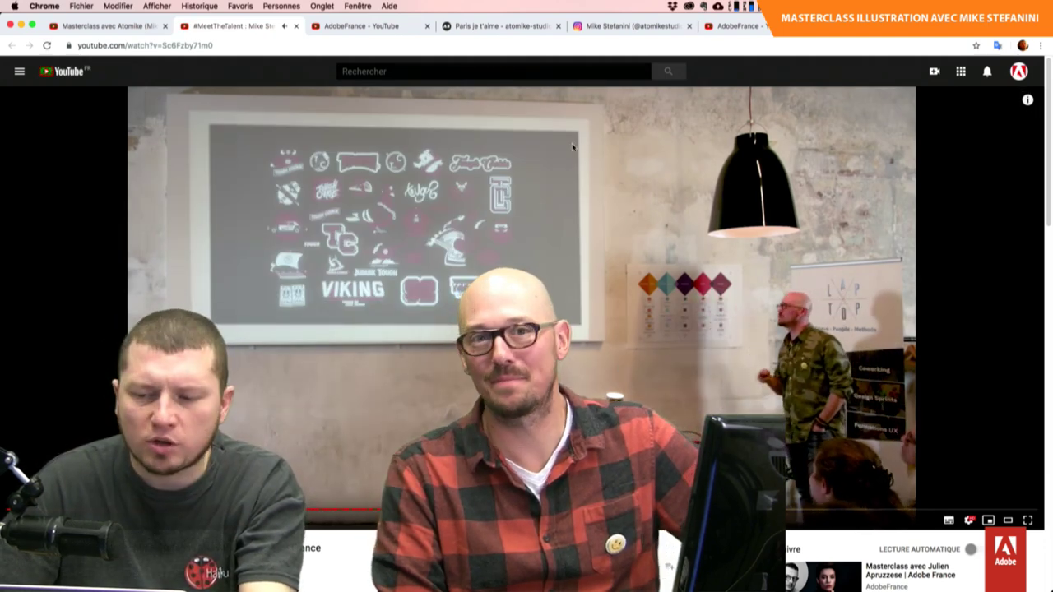
scroll(526, 330, "down", 2)
scroll(527, 329, "down", 3)
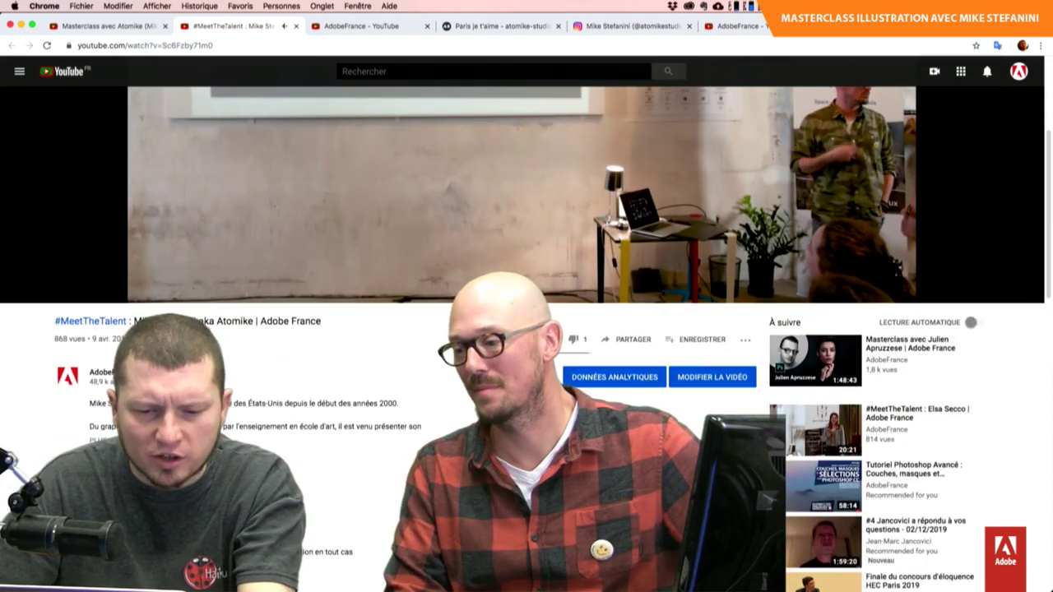
scroll(527, 329, "down", 1)
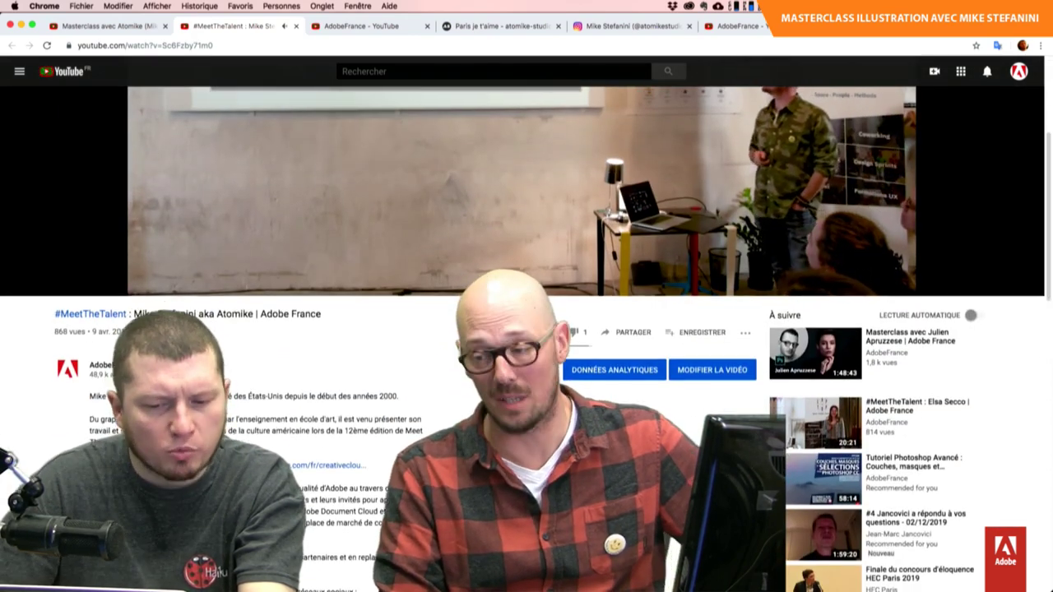
scroll(527, 329, "down", 1)
scroll(527, 329, "down", 2)
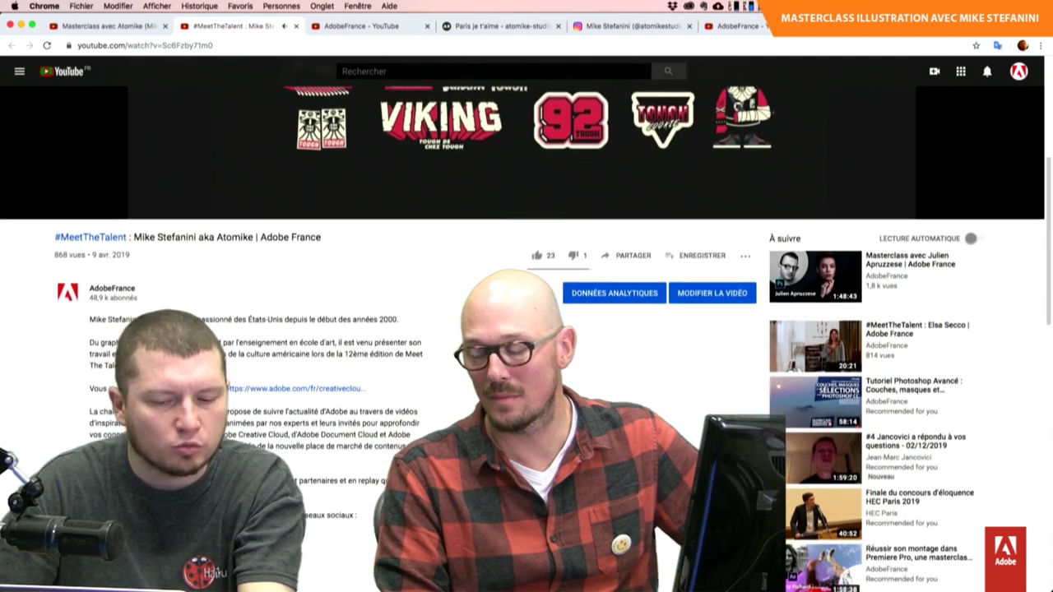
scroll(526, 329, "up", 2)
scroll(527, 329, "up", 3)
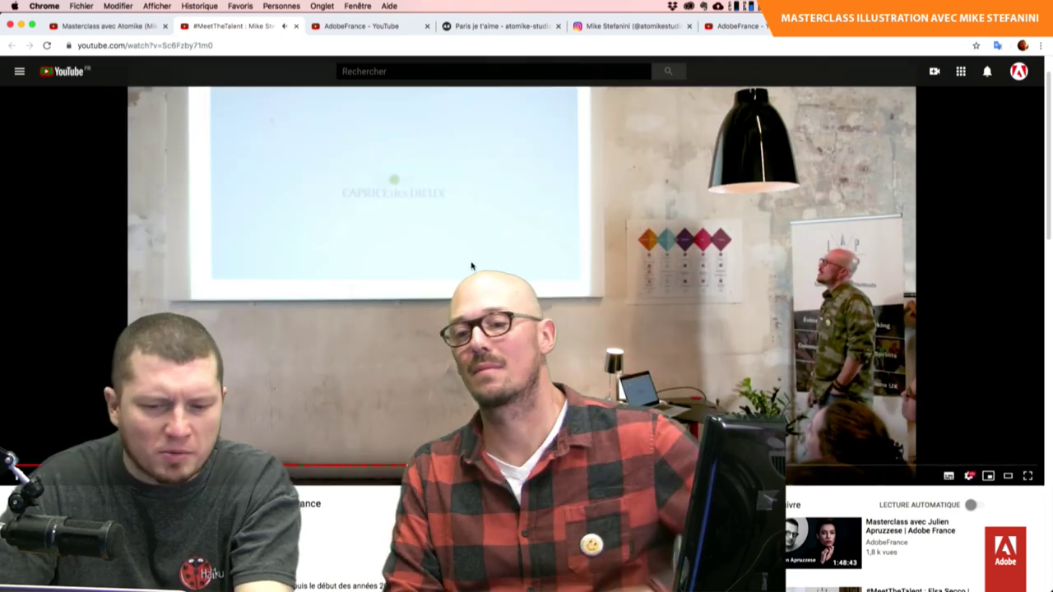
scroll(472, 266, "up", 1)
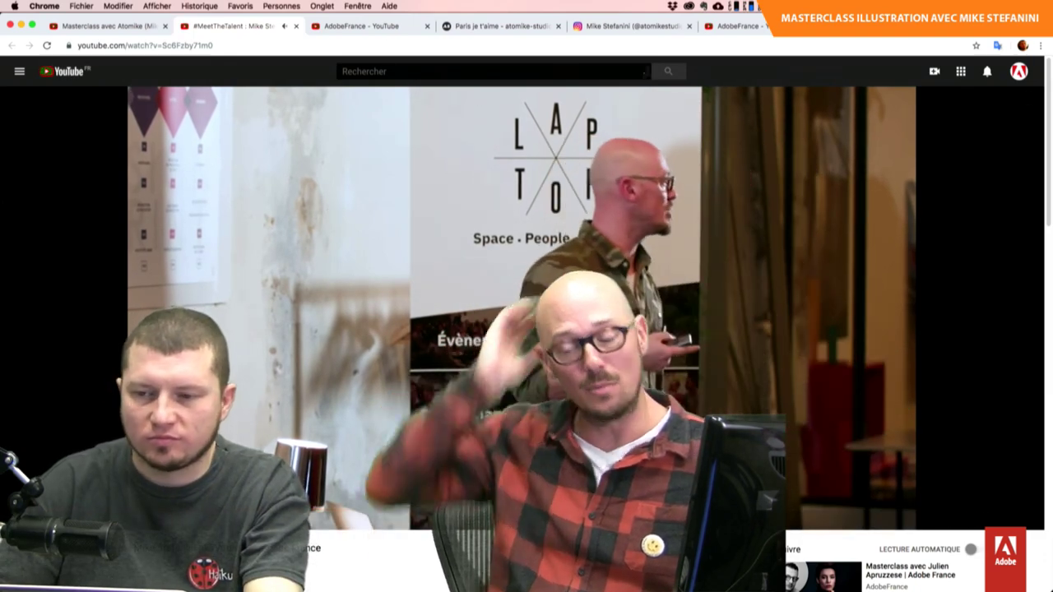
left_click(475, 27)
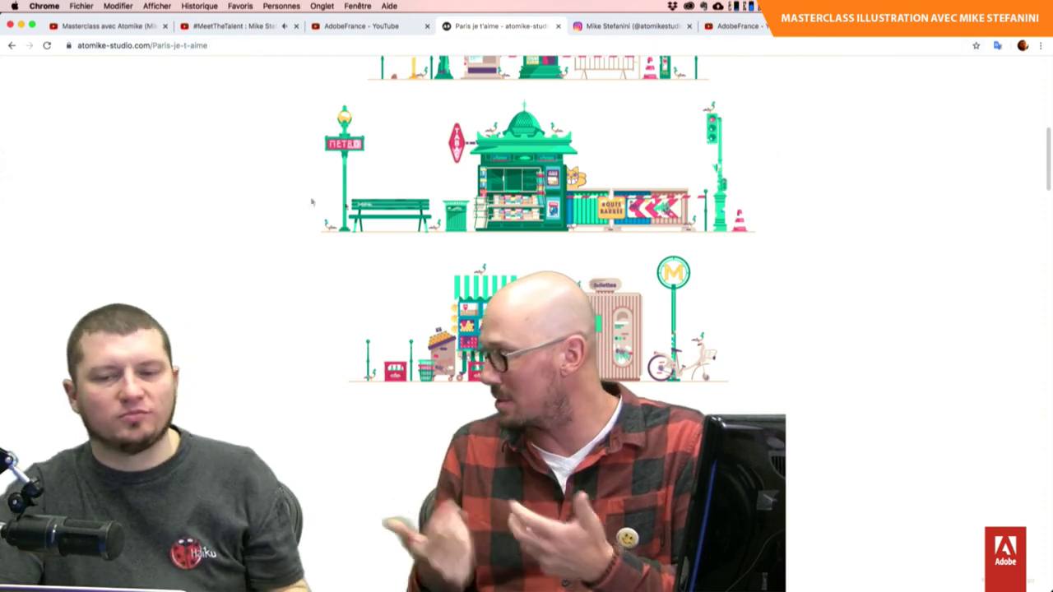
- Return to the portfolio gallery, scrolled to the Caprice des Dieux and Neon magazine artworks
left_click(10, 46)
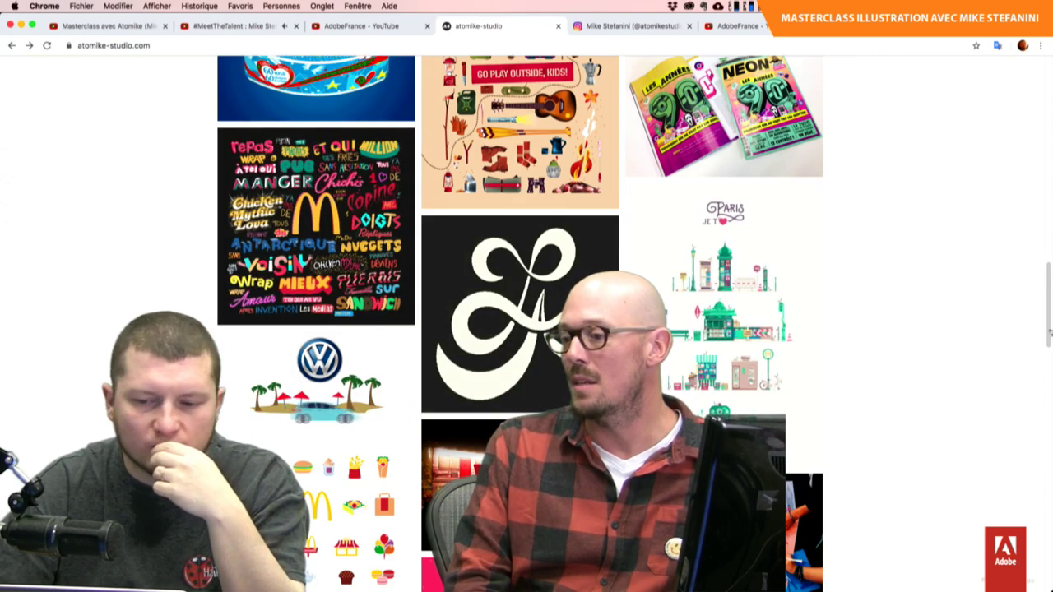
scroll(962, 328, "up", 1)
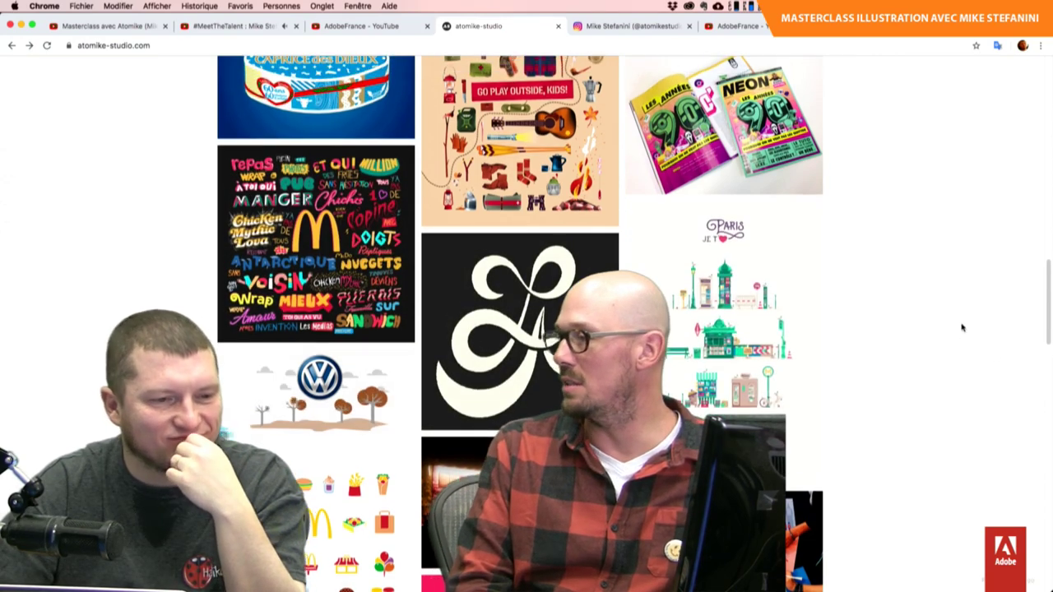
scroll(962, 327, "up", 1)
scroll(962, 327, "up", 1)
scroll(962, 327, "up", 1)
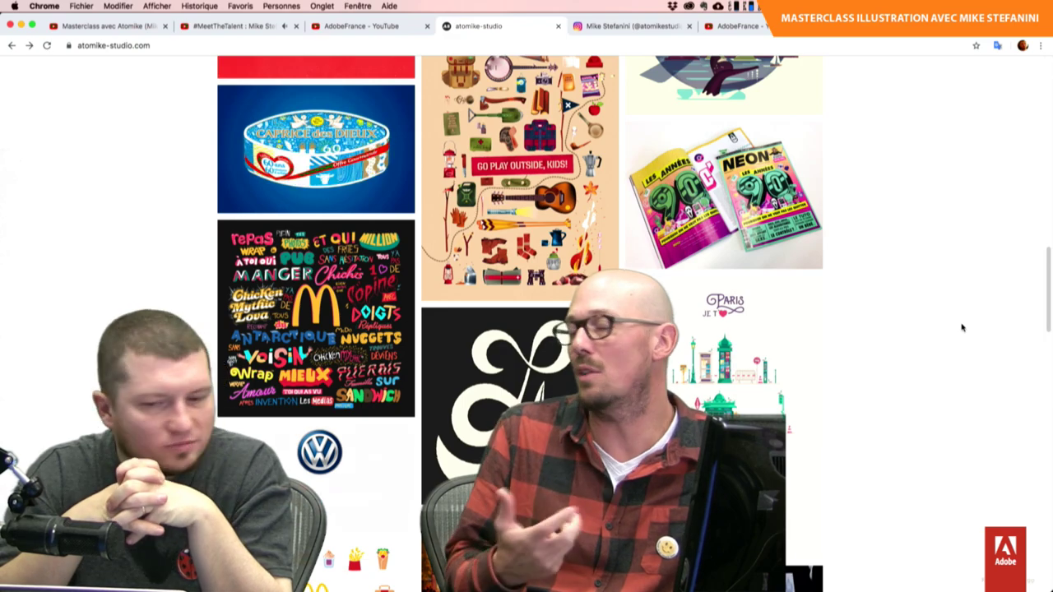
- Scroll up to the top of the portfolio grid, showing Palm Springs, pizza and Japan artworks
scroll(962, 328, "down", 1)
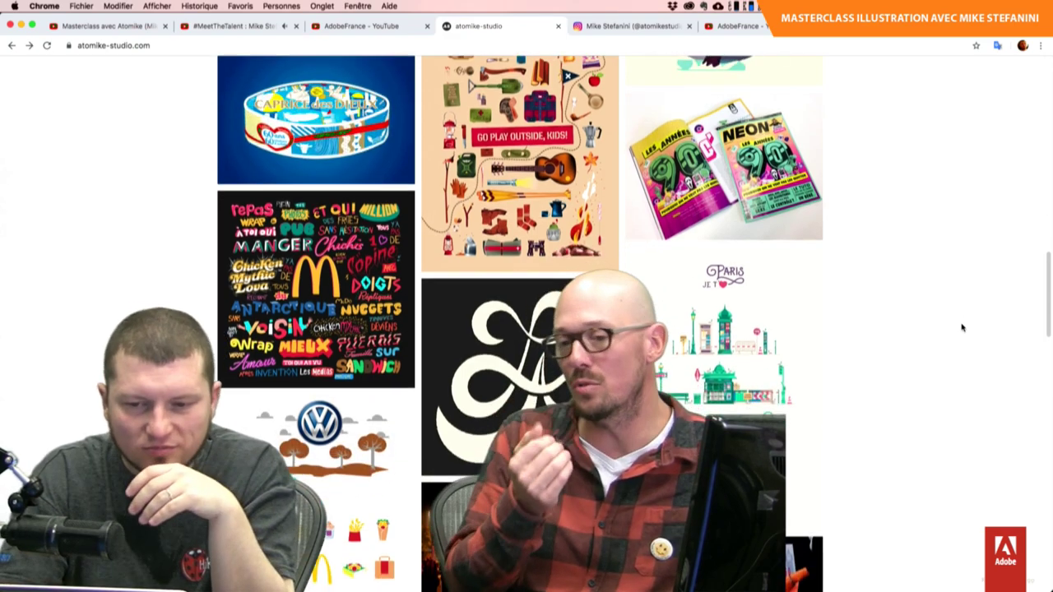
scroll(962, 327, "up", 2)
scroll(962, 328, "up", 2)
scroll(962, 328, "up", 1)
scroll(962, 328, "up", 1)
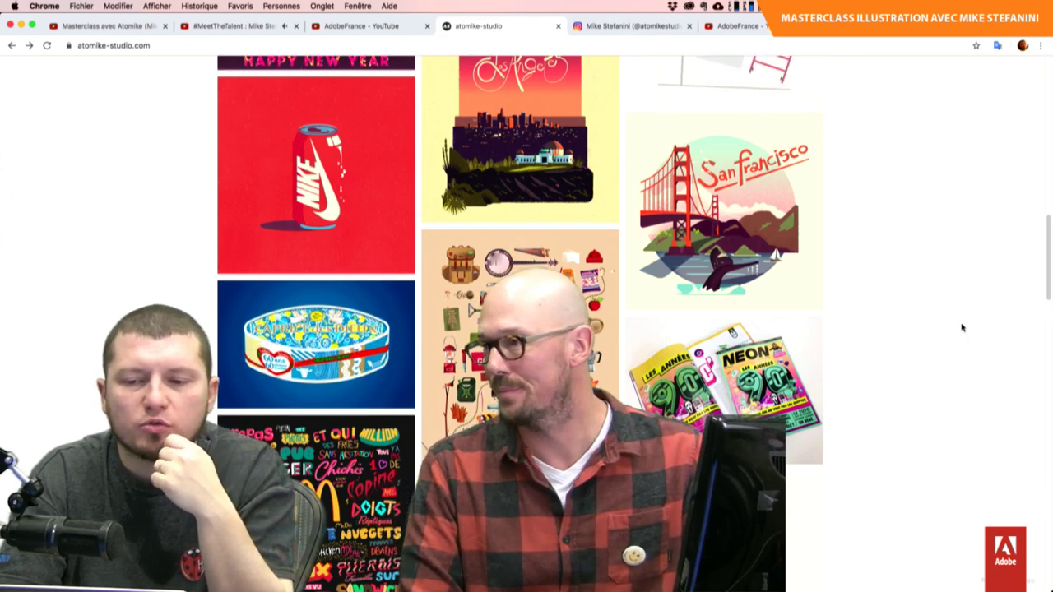
scroll(962, 327, "up", 1)
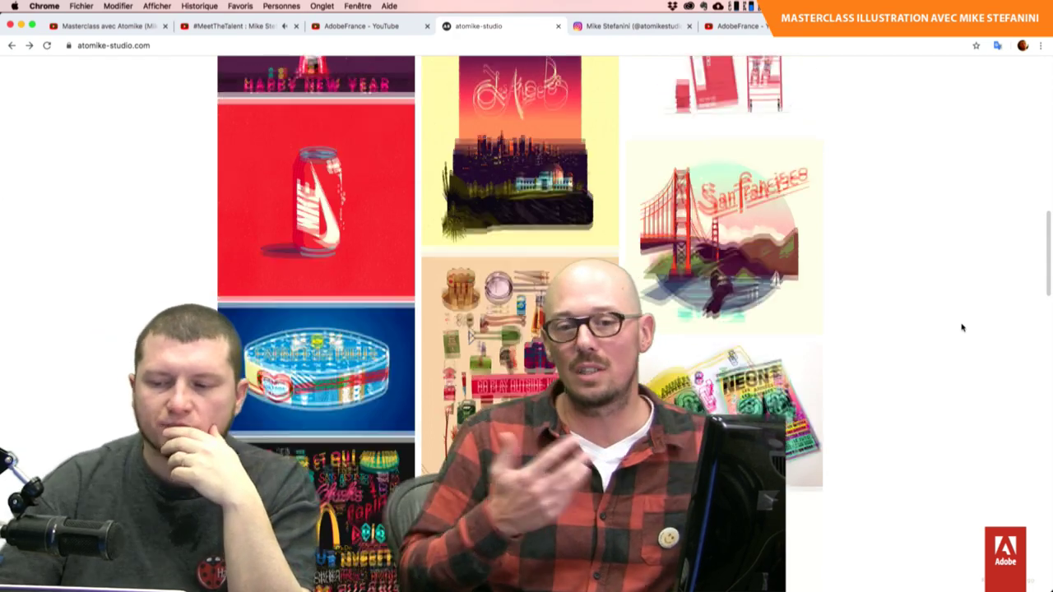
scroll(962, 327, "up", 5)
scroll(962, 327, "up", 2)
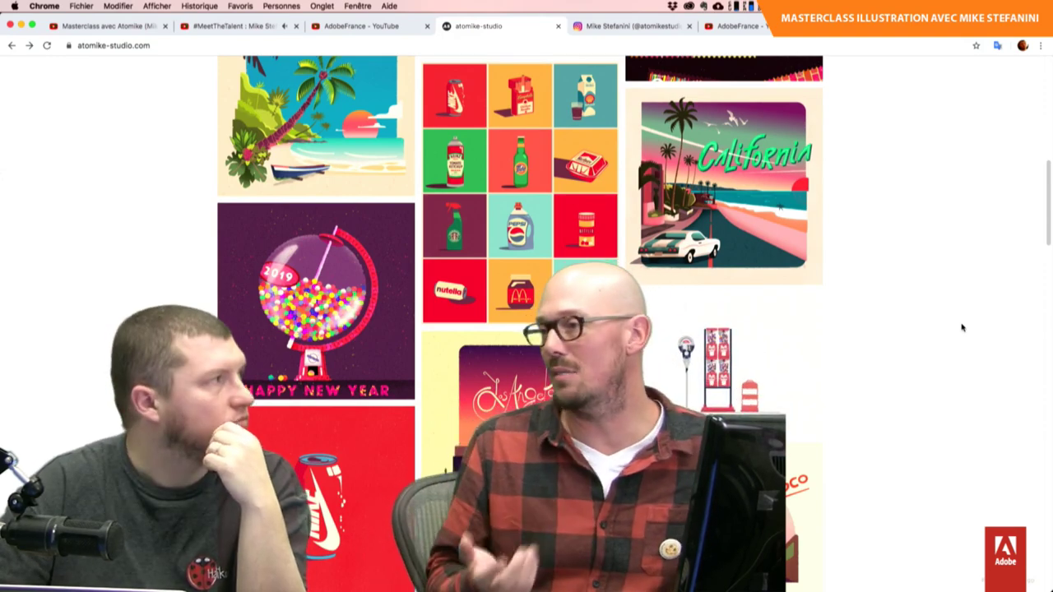
scroll(962, 328, "up", 1)
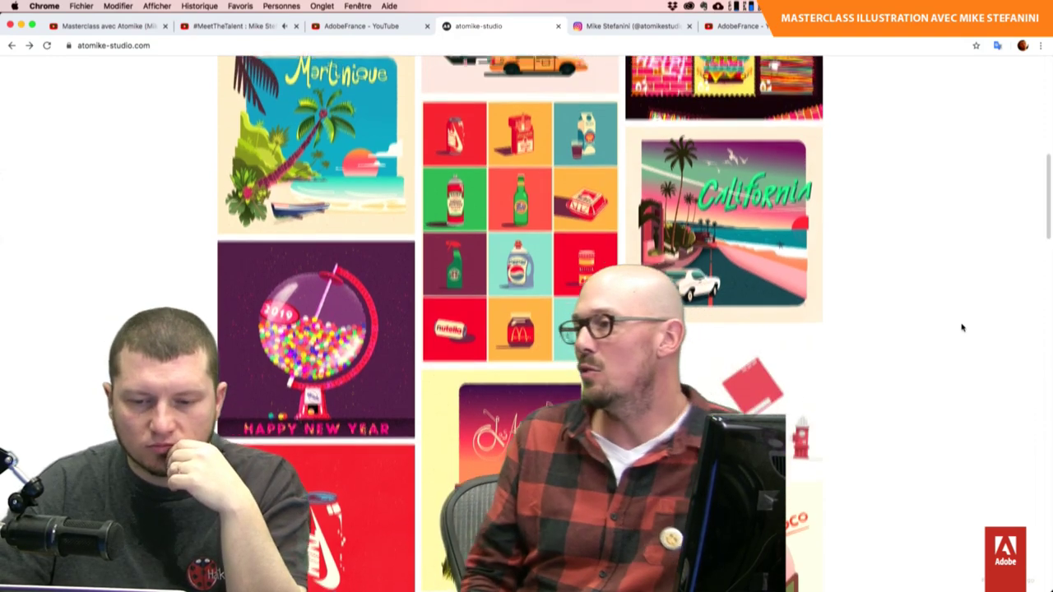
scroll(962, 327, "up", 2)
scroll(962, 327, "up", 1)
scroll(962, 327, "up", 1)
scroll(962, 327, "up", 1)
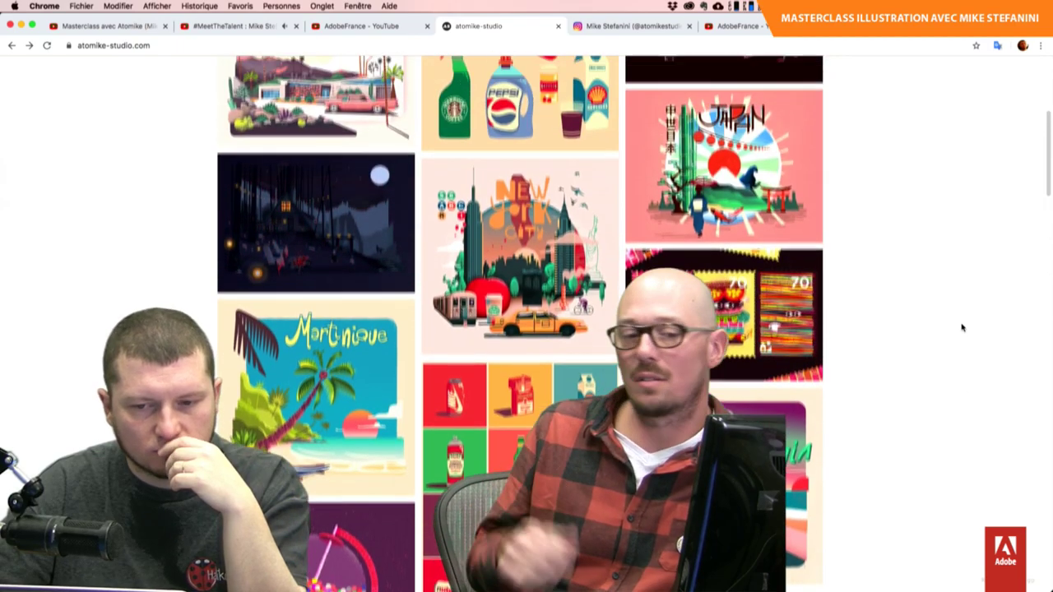
scroll(962, 327, "up", 2)
scroll(962, 327, "up", 1)
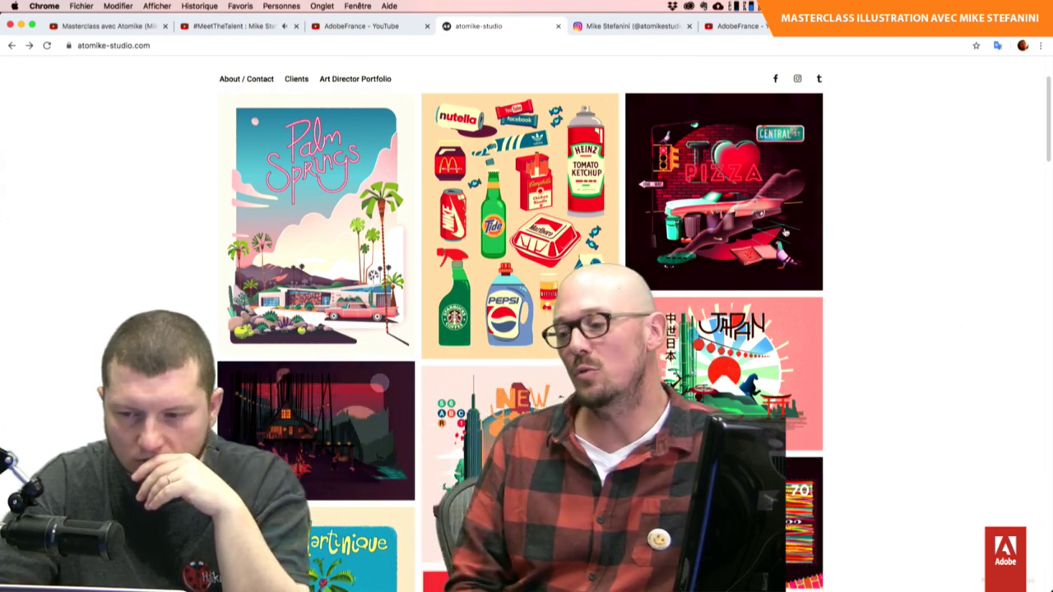
- Open the New York Pizza project and scroll through its page
left_click(723, 237)
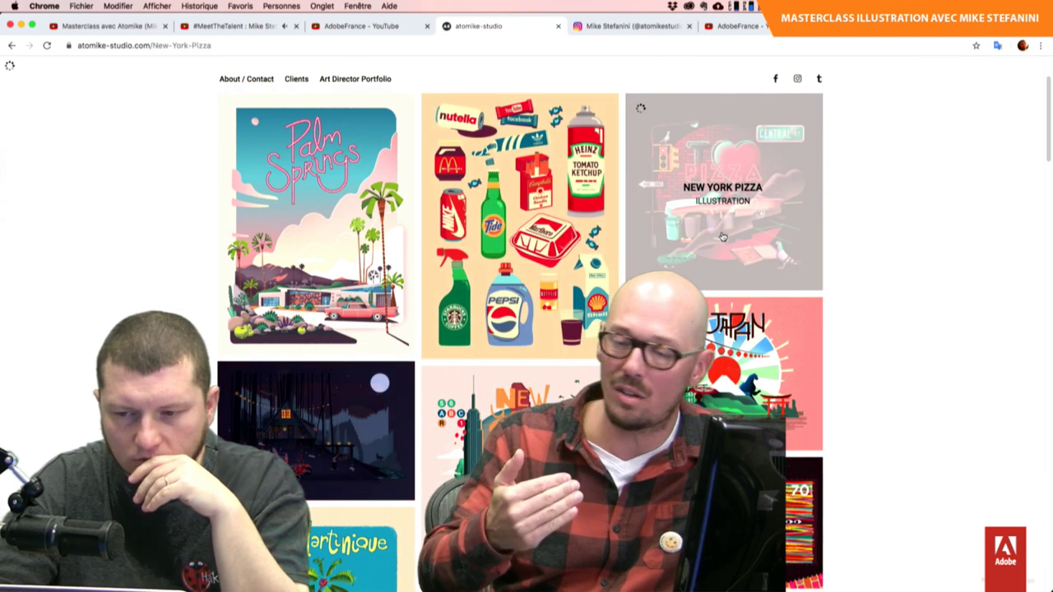
scroll(848, 417, "down", 2)
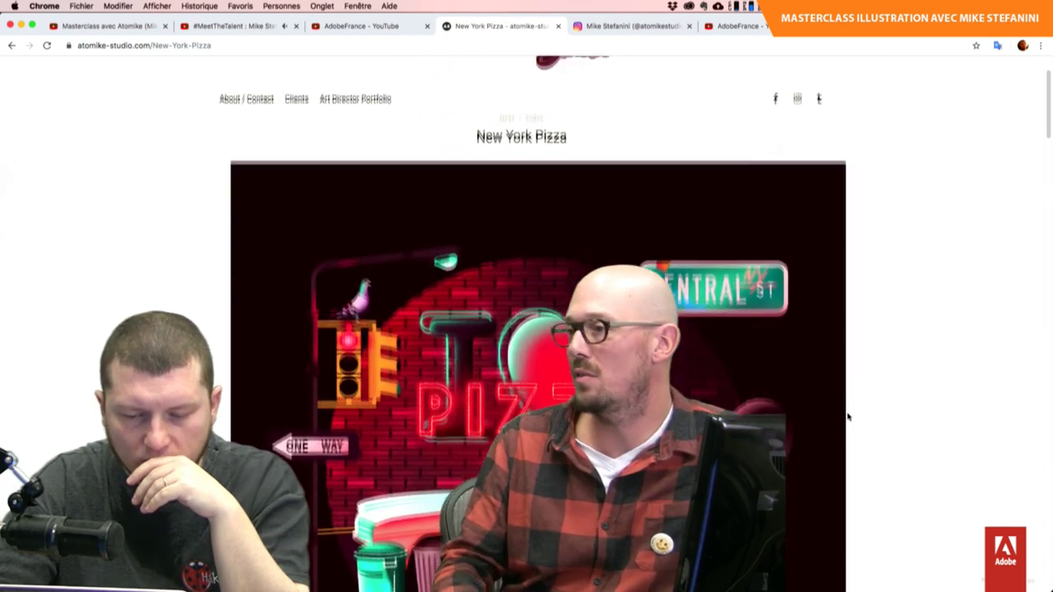
scroll(847, 416, "down", 1)
scroll(847, 417, "down", 2)
scroll(848, 417, "down", 1)
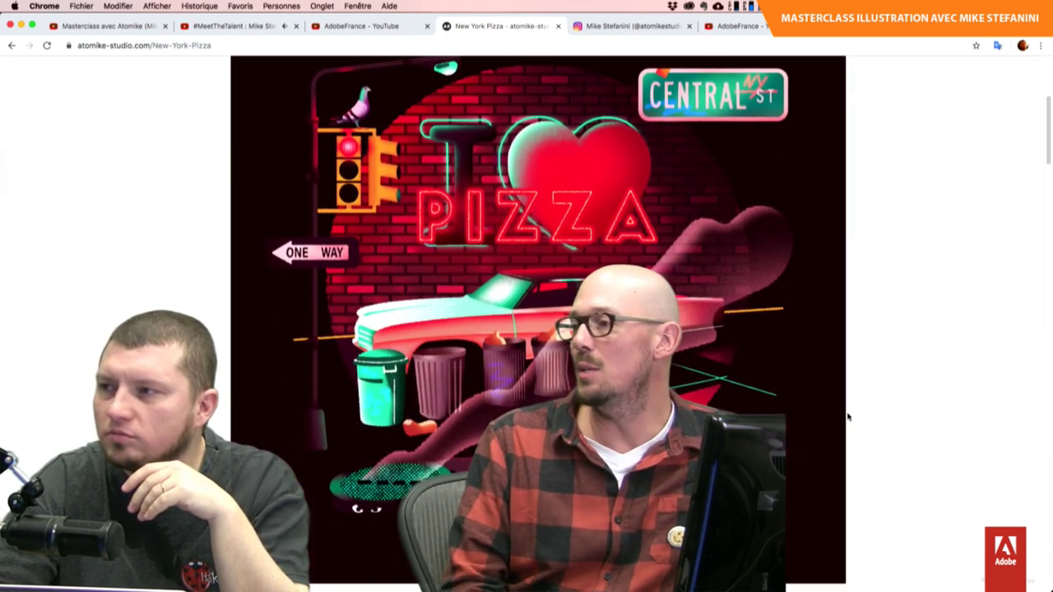
scroll(847, 416, "down", 1)
scroll(848, 416, "up", 1)
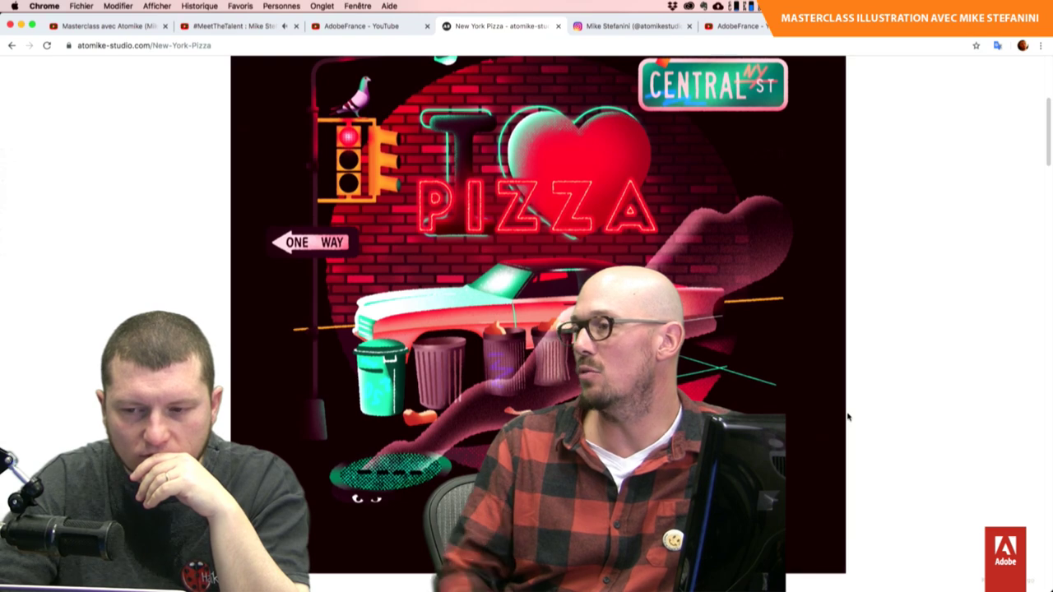
scroll(847, 416, "up", 1)
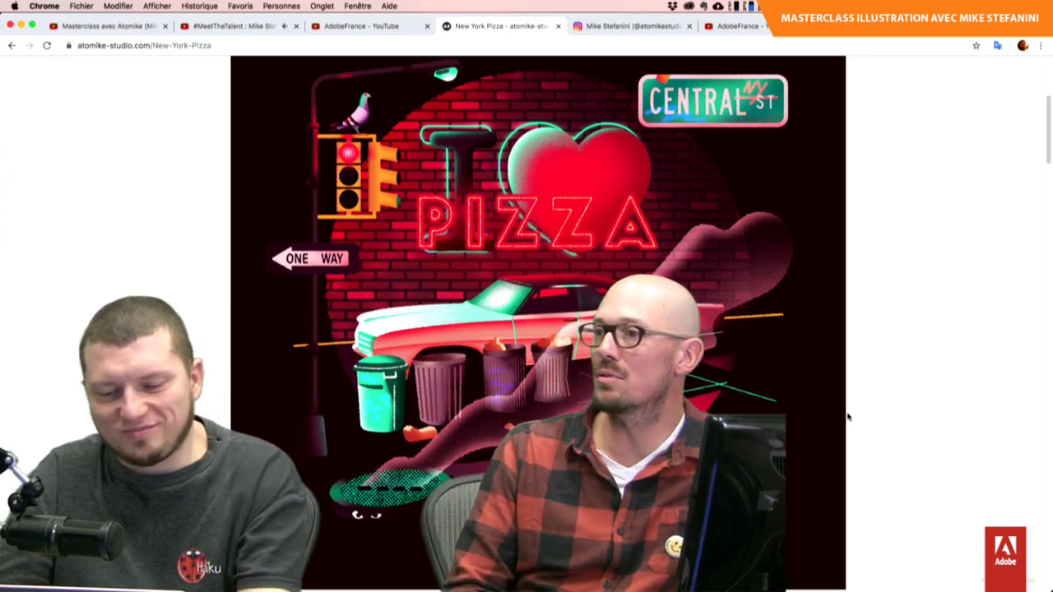
- Scroll down the New York Pizza page to the portfolio thumbnail grid
scroll(848, 418, "down", 3)
scroll(848, 417, "down", 2)
scroll(849, 417, "down", 2)
scroll(849, 417, "down", 4)
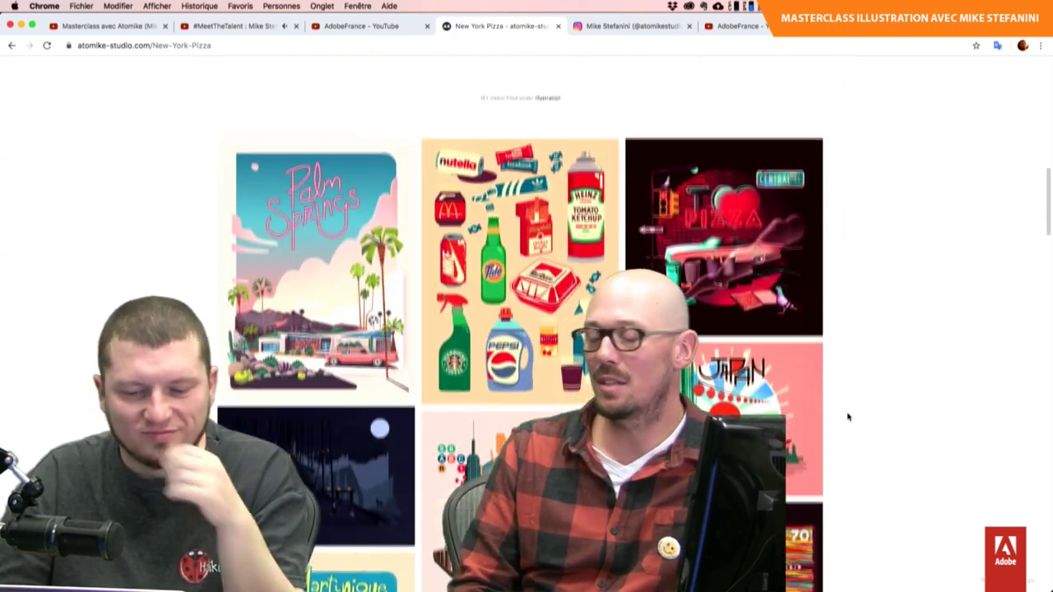
- Open Canada Dream and scroll past its day and night illustrations to the Sosh, maRATP and campfire artworks
left_click(389, 461)
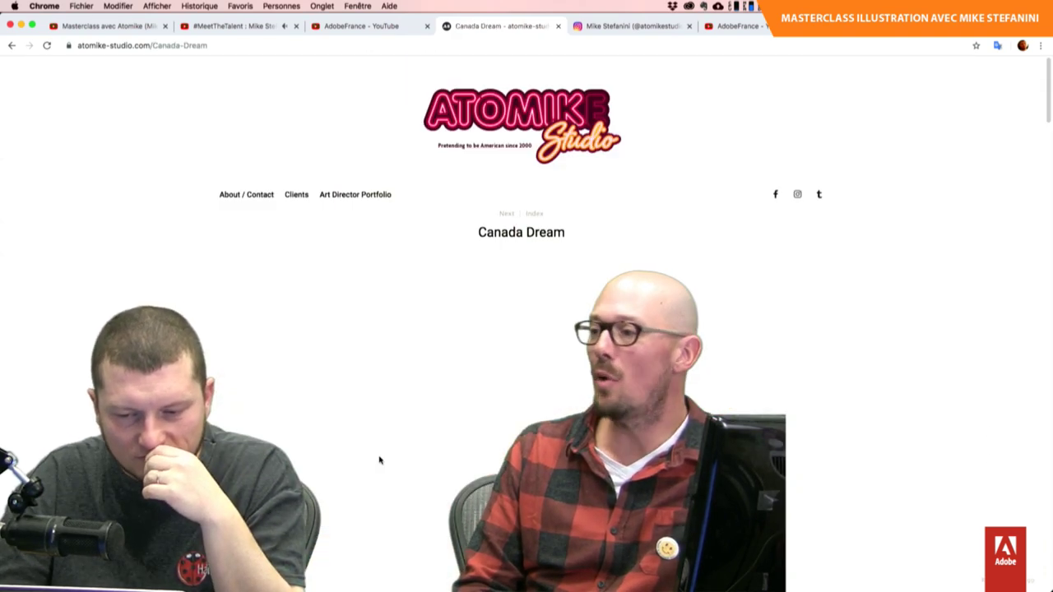
scroll(850, 398, "down", 2)
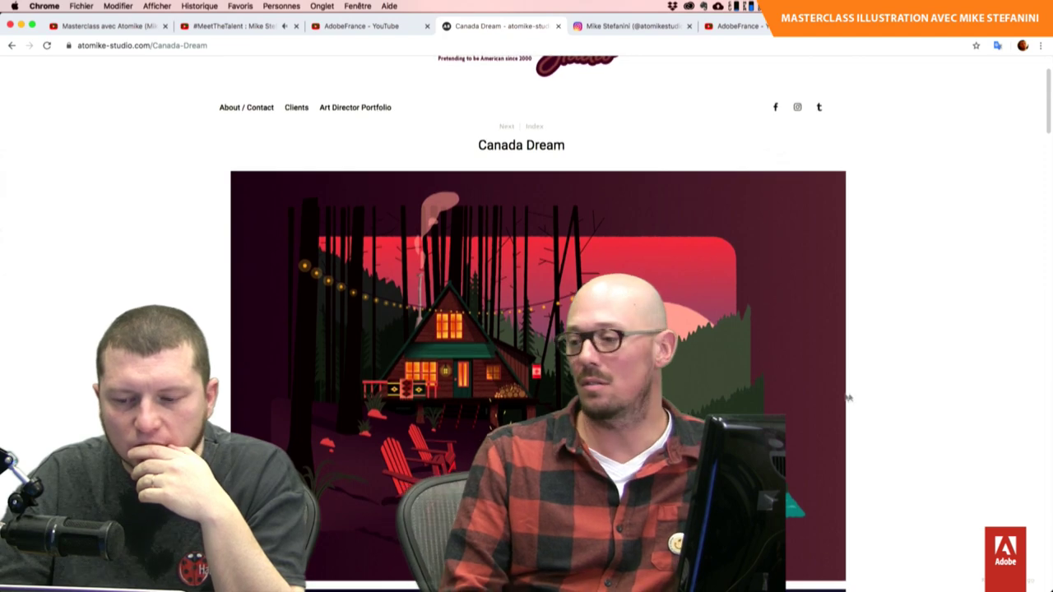
scroll(850, 398, "down", 2)
scroll(850, 398, "down", 1)
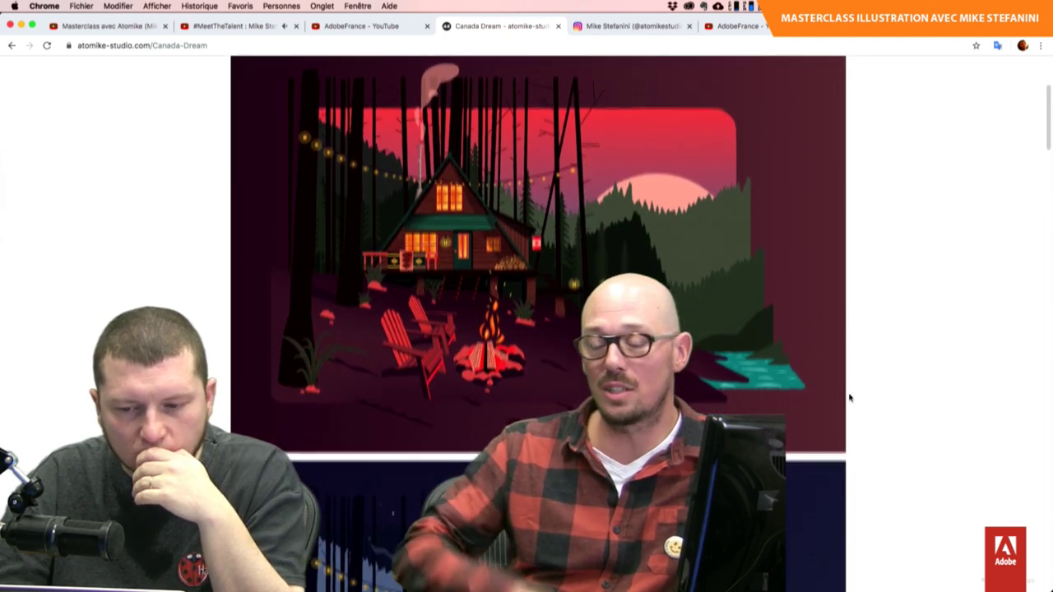
scroll(850, 398, "down", 4)
scroll(850, 398, "down", 4)
scroll(850, 398, "down", 1)
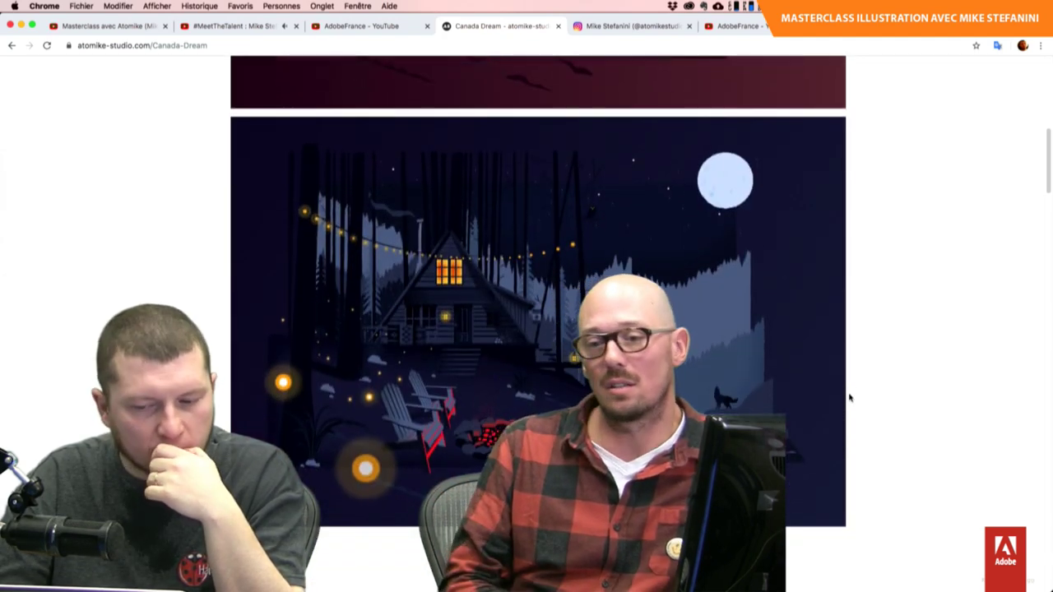
scroll(850, 398, "down", 1)
scroll(850, 398, "down", 1)
scroll(850, 398, "down", 1)
scroll(850, 398, "down", 2)
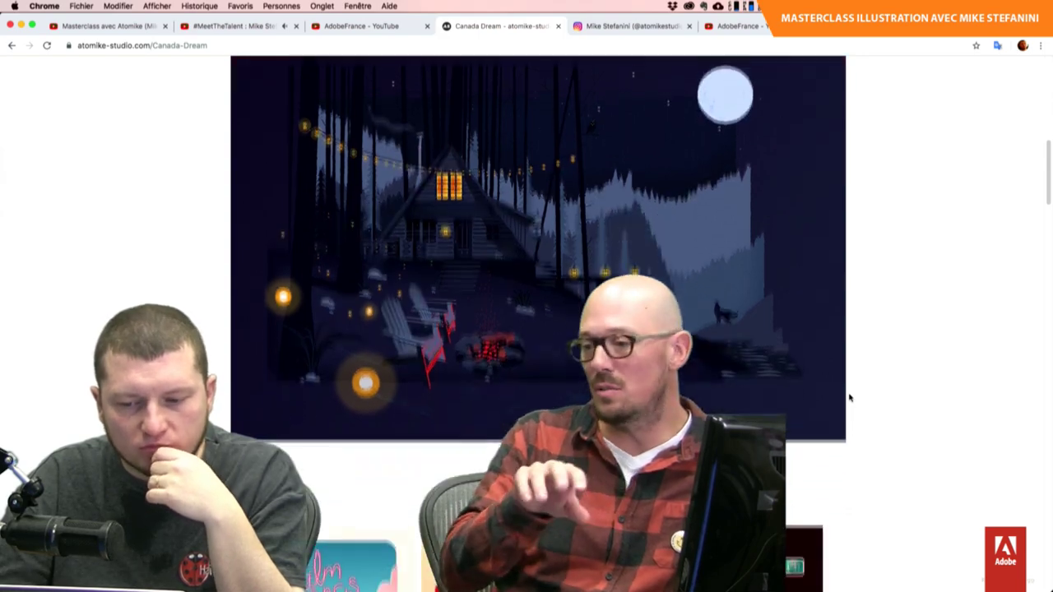
scroll(850, 398, "down", 2)
scroll(850, 399, "down", 2)
scroll(850, 398, "down", 1)
scroll(850, 398, "down", 2)
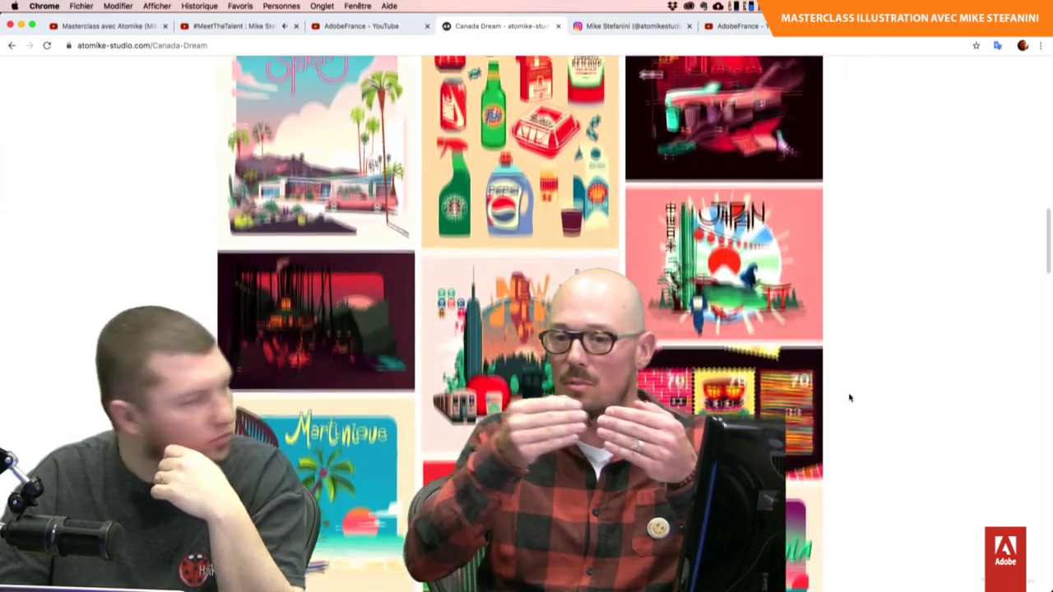
scroll(850, 399, "down", 1)
scroll(850, 398, "down", 2)
scroll(850, 399, "down", 2)
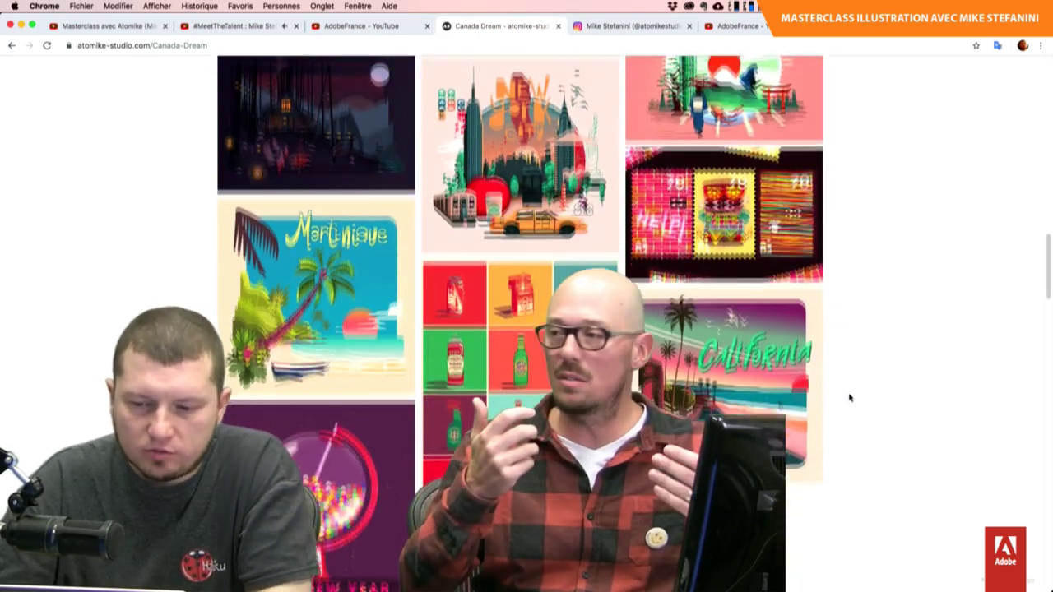
scroll(850, 398, "down", 3)
scroll(851, 398, "down", 3)
scroll(850, 398, "down", 1)
scroll(851, 398, "down", 1)
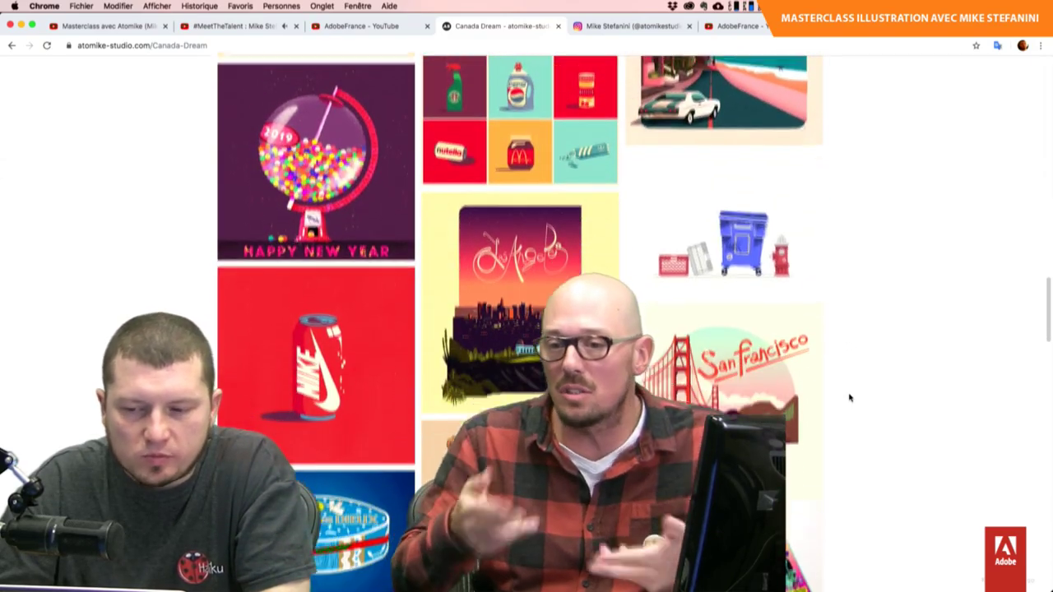
scroll(850, 398, "down", 1)
scroll(850, 398, "down", 1)
scroll(850, 398, "down", 1)
scroll(850, 399, "down", 1)
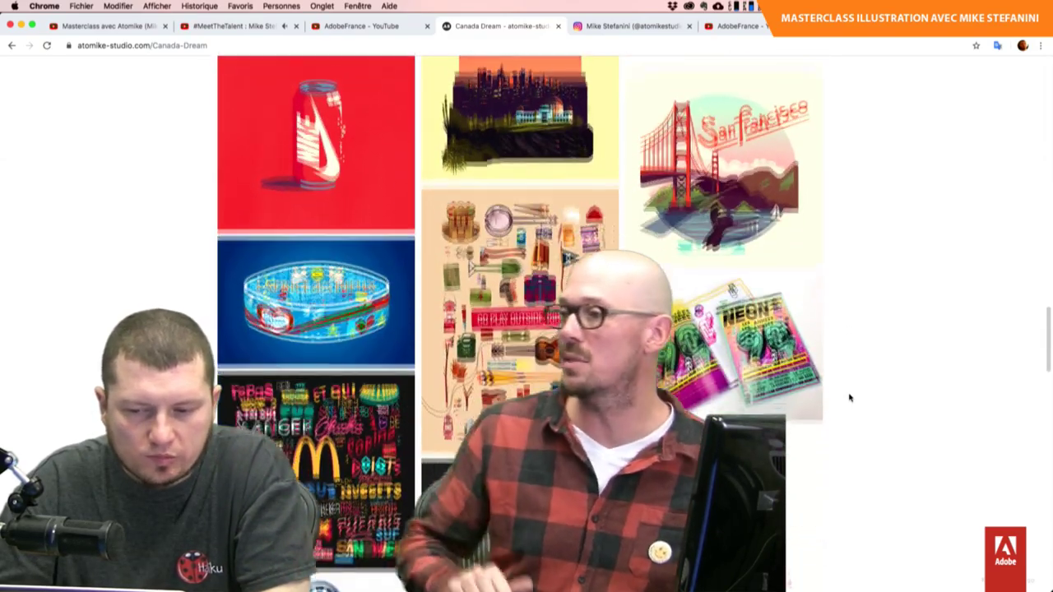
scroll(850, 398, "down", 1)
scroll(850, 399, "down", 2)
scroll(850, 398, "down", 1)
scroll(850, 398, "down", 2)
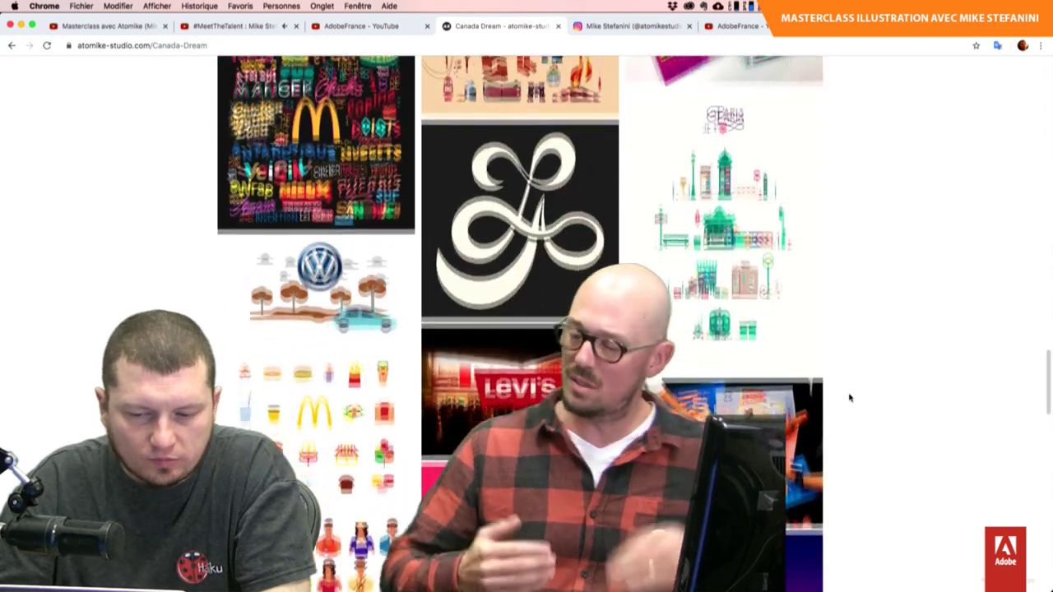
scroll(850, 398, "down", 2)
scroll(850, 398, "down", 1)
scroll(850, 398, "down", 2)
scroll(850, 398, "down", 2)
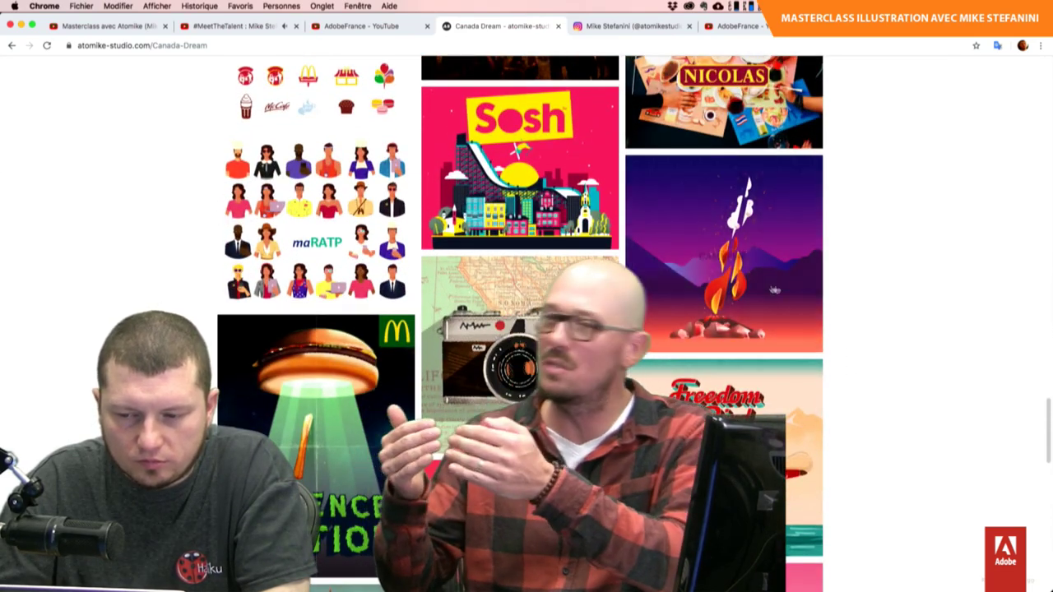
- Open the Campfire project, scroll its mountain illustration, and narrow the window to reveal the desktop
left_click(773, 290)
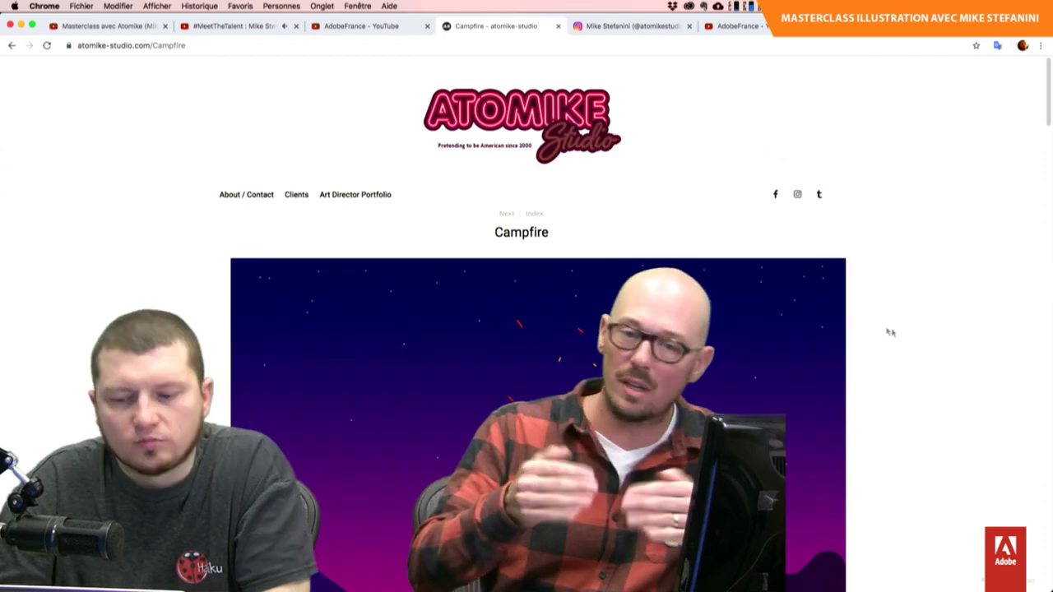
scroll(881, 378, "down", 2)
scroll(855, 427, "down", 2)
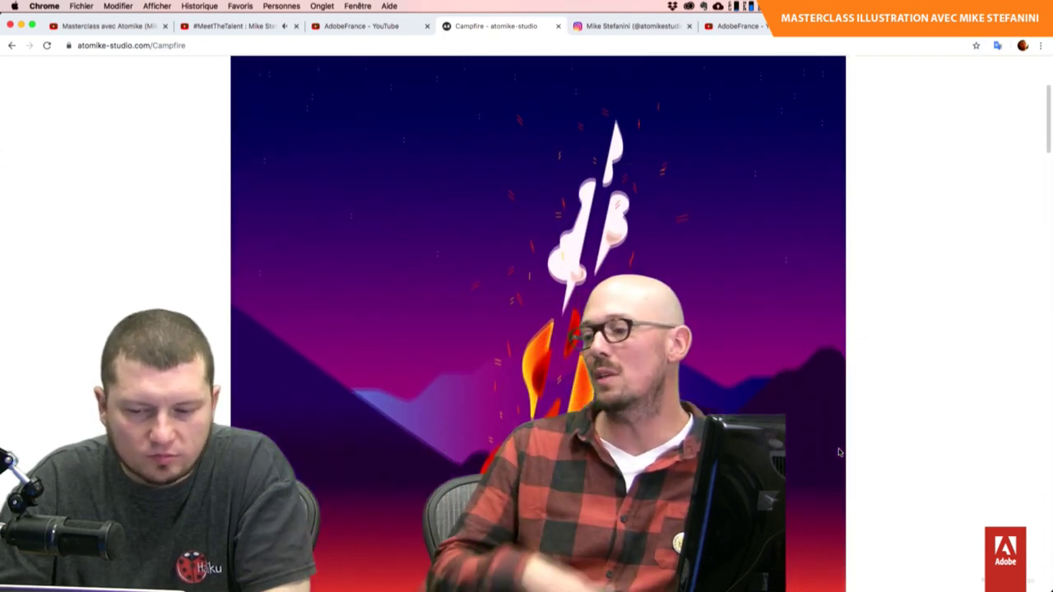
scroll(839, 452, "down", 1)
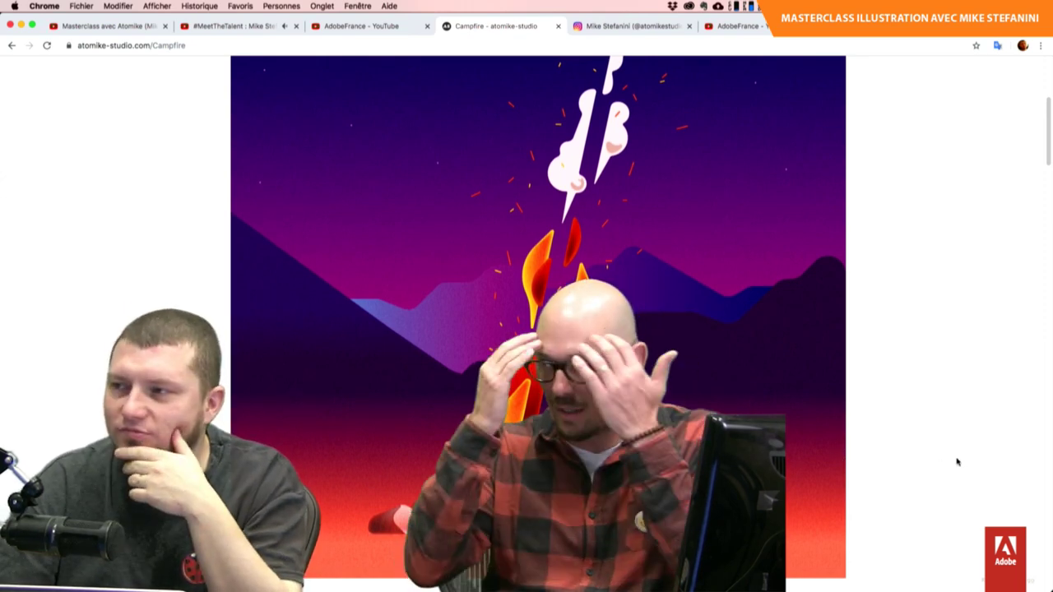
scroll(957, 462, "down", 1)
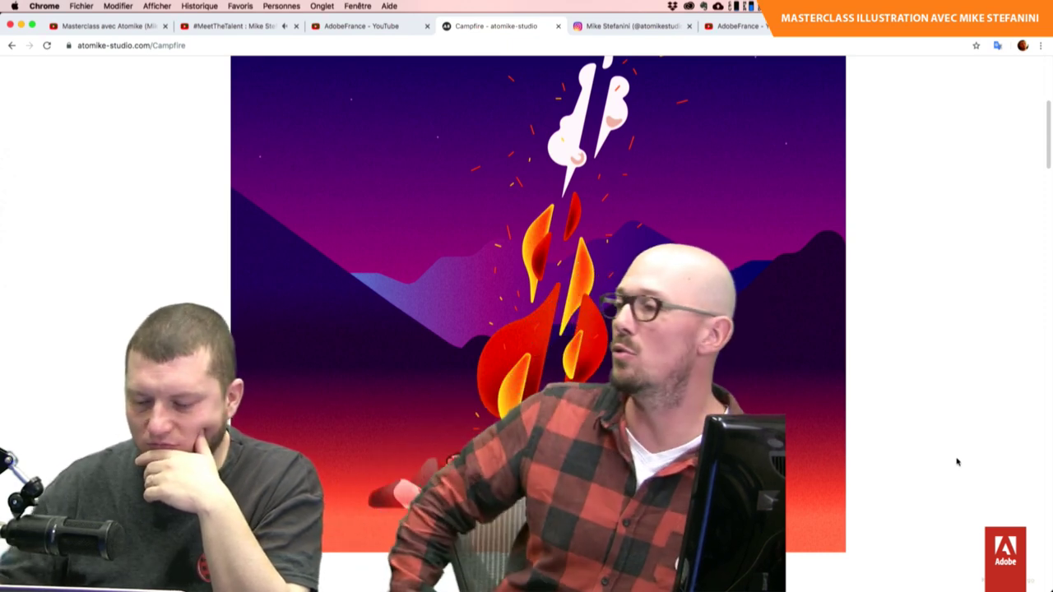
left_click_drag(1050, 297, 872, 238)
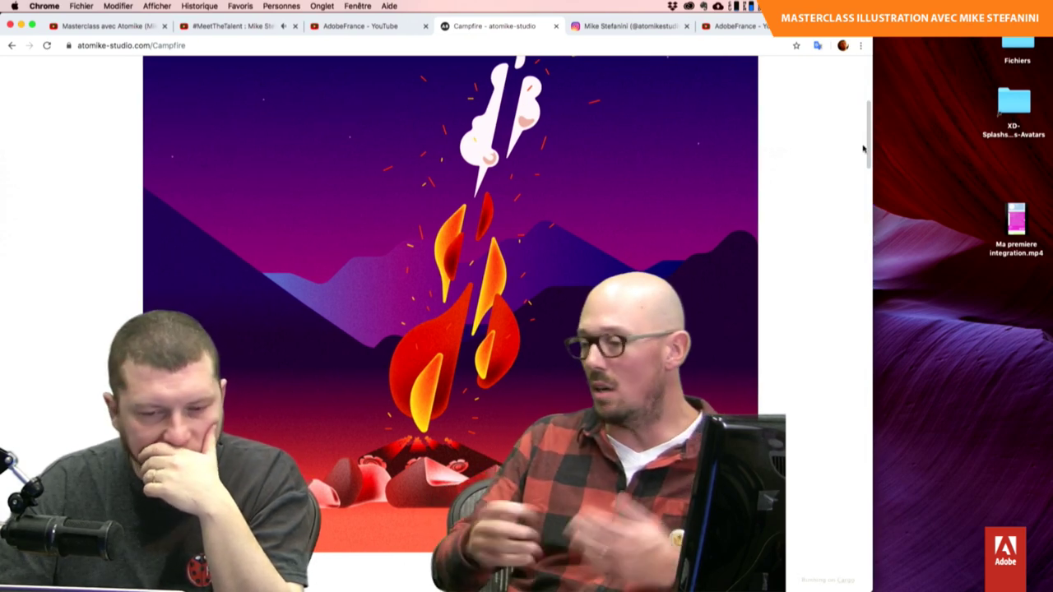
- Return to Canada Dream and scroll to the grid with the green bus and Freedom Bird thumbnails
left_click(7, 45)
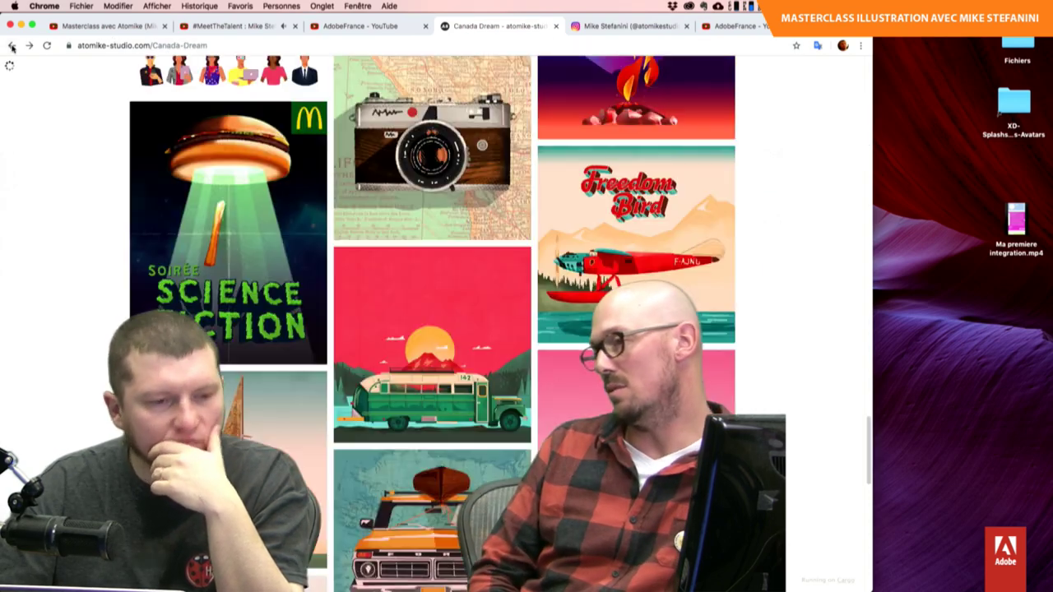
scroll(152, 246, "down", 2)
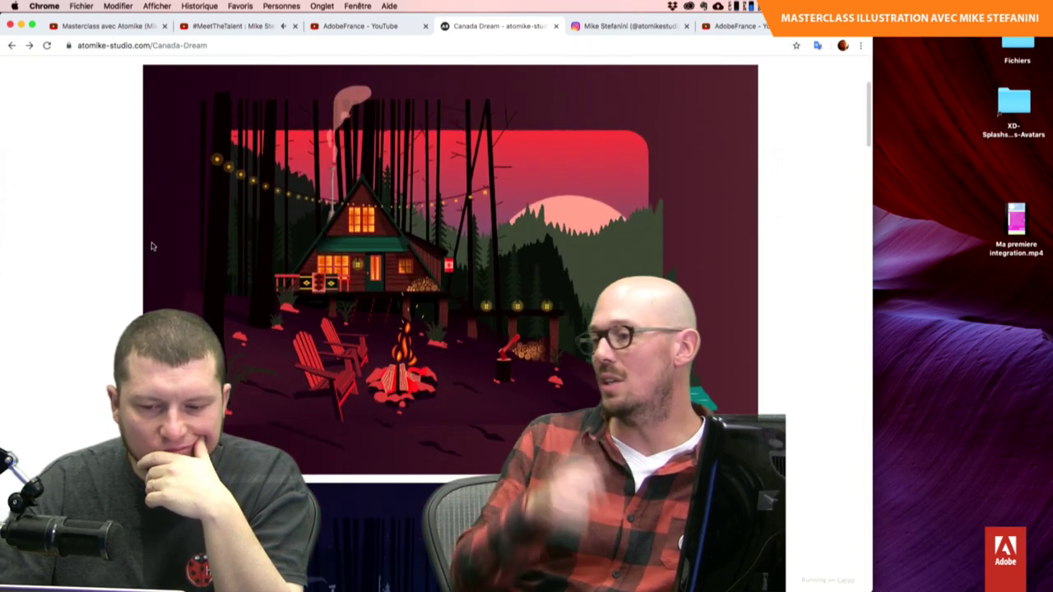
scroll(151, 246, "down", 3)
scroll(152, 246, "down", 4)
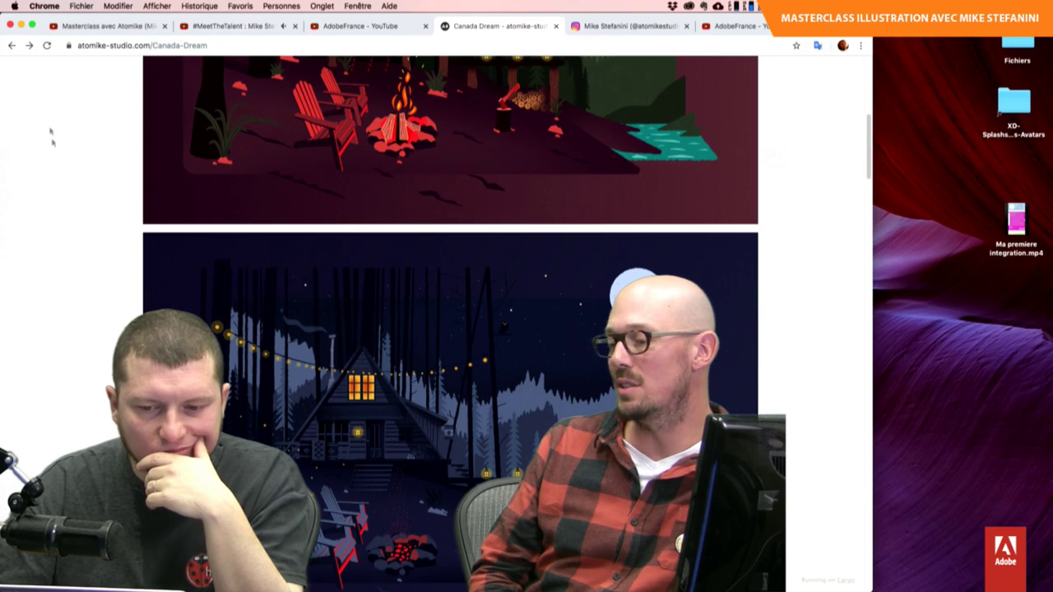
scroll(64, 205, "down", 1)
scroll(64, 205, "down", 2)
scroll(64, 205, "down", 1)
scroll(64, 205, "down", 4)
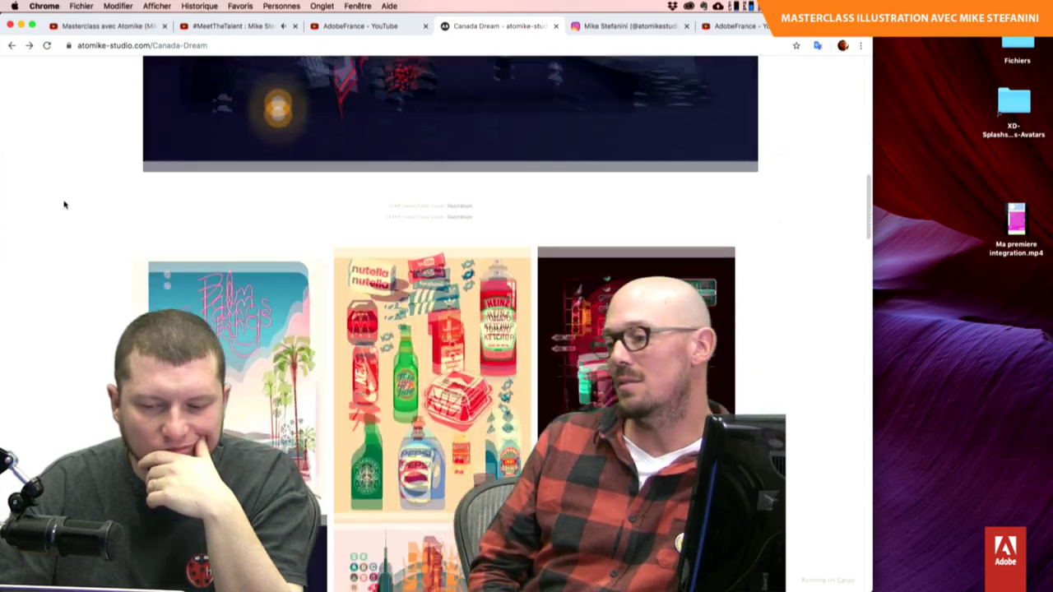
scroll(65, 205, "down", 1)
scroll(64, 205, "down", 4)
scroll(64, 205, "down", 1)
scroll(64, 205, "down", 3)
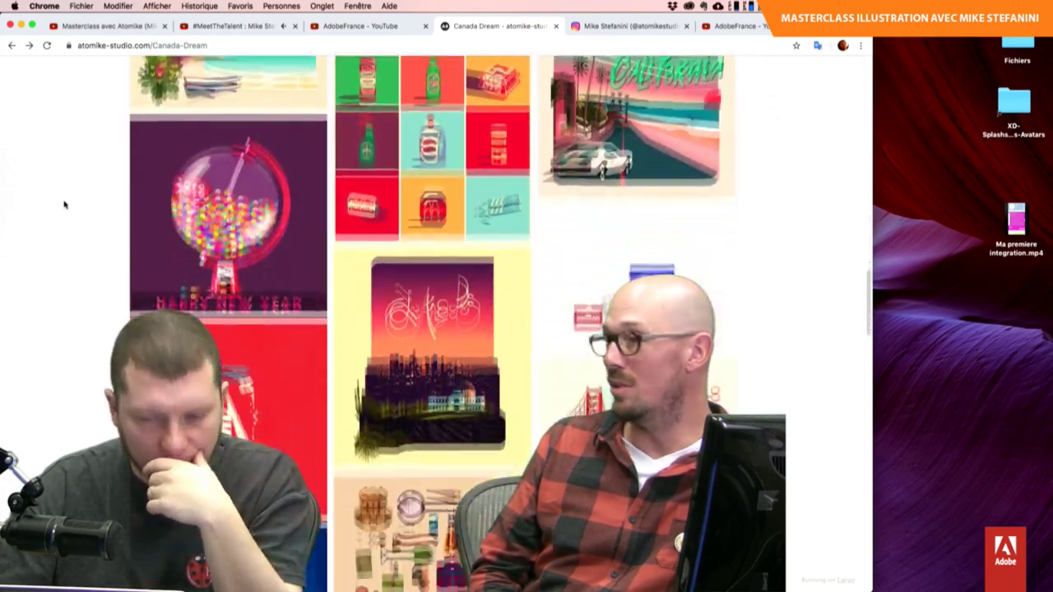
scroll(64, 205, "down", 1)
scroll(65, 205, "down", 3)
scroll(64, 205, "down", 1)
scroll(64, 205, "down", 4)
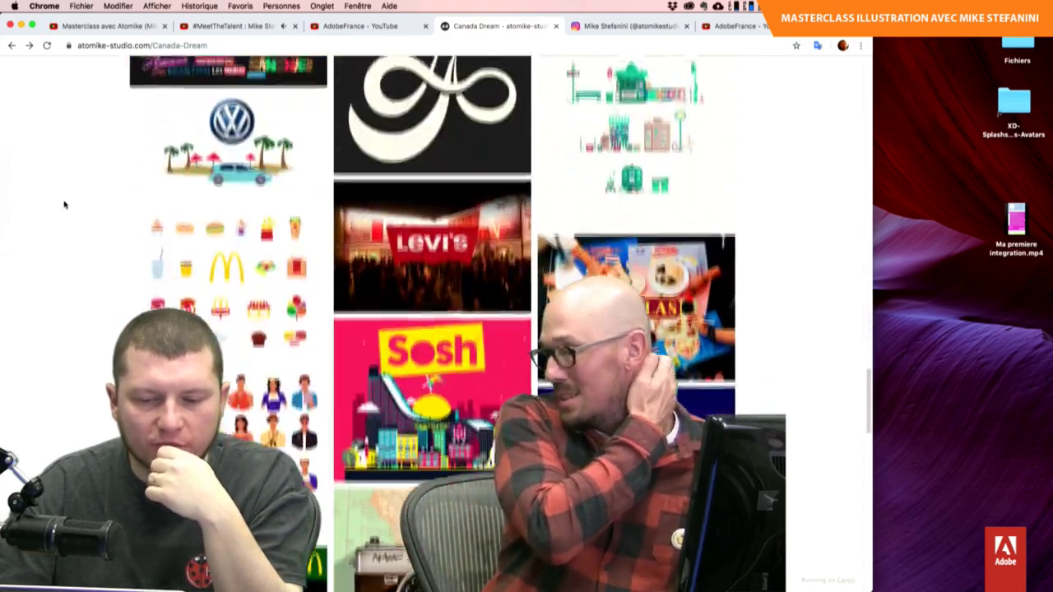
scroll(64, 205, "down", 2)
scroll(64, 205, "down", 2)
scroll(64, 205, "down", 2)
scroll(65, 205, "down", 1)
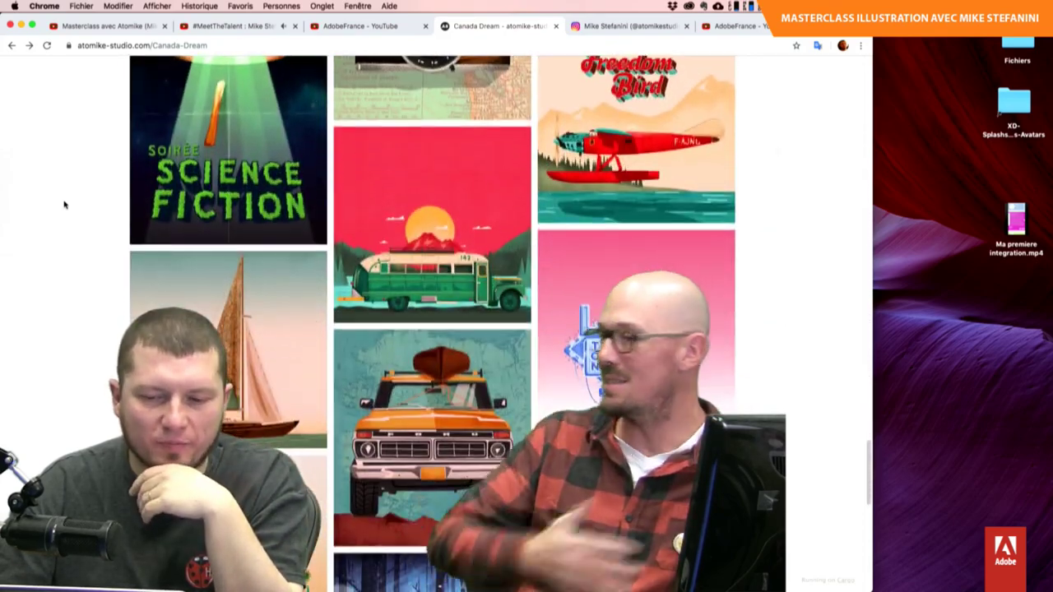
left_click(365, 181)
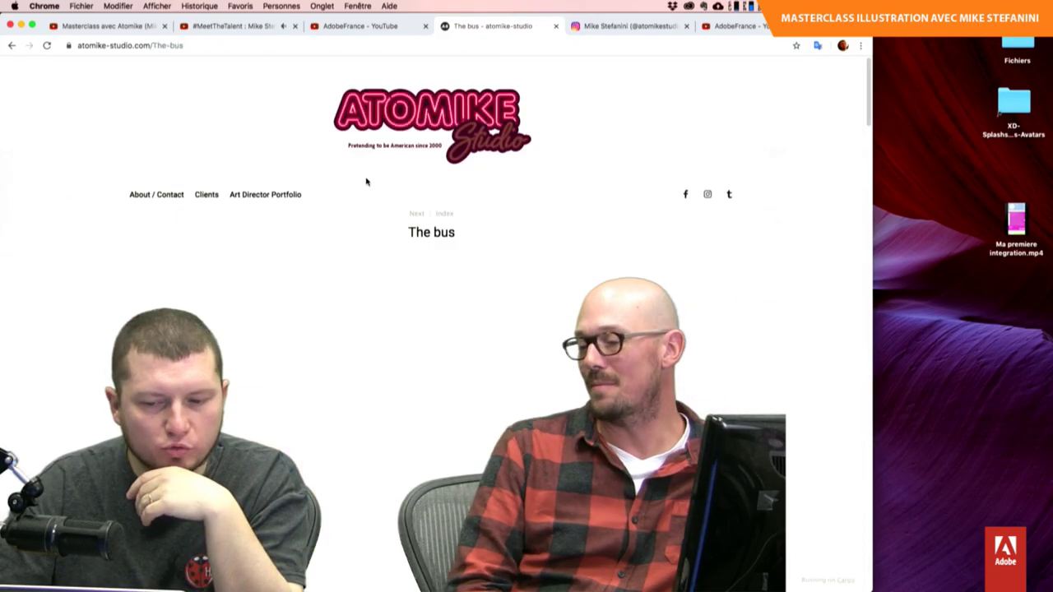
scroll(444, 249, "down", 2)
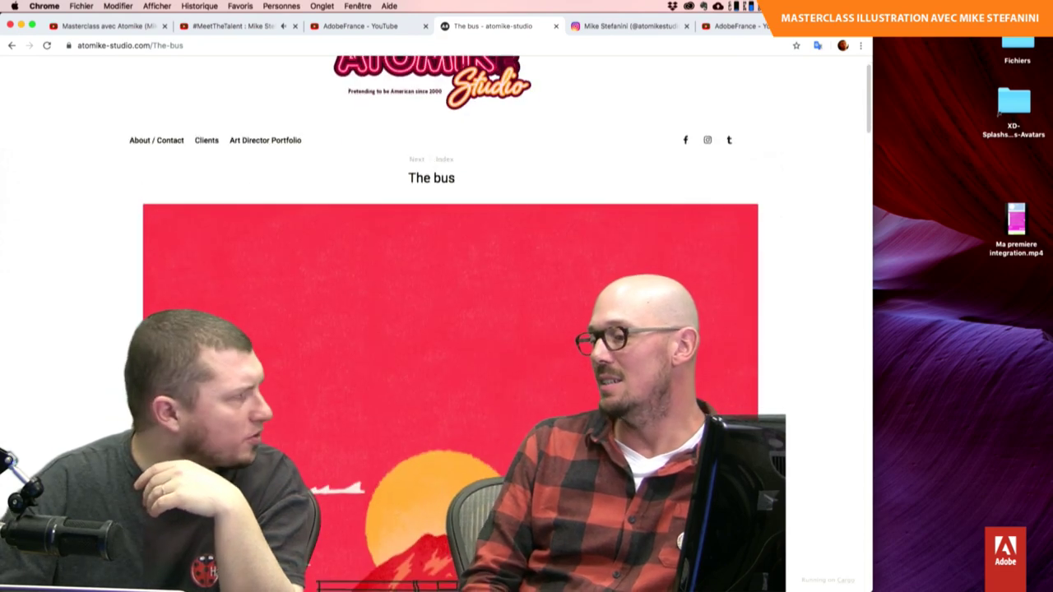
scroll(444, 249, "down", 1)
scroll(445, 330, "down", 2)
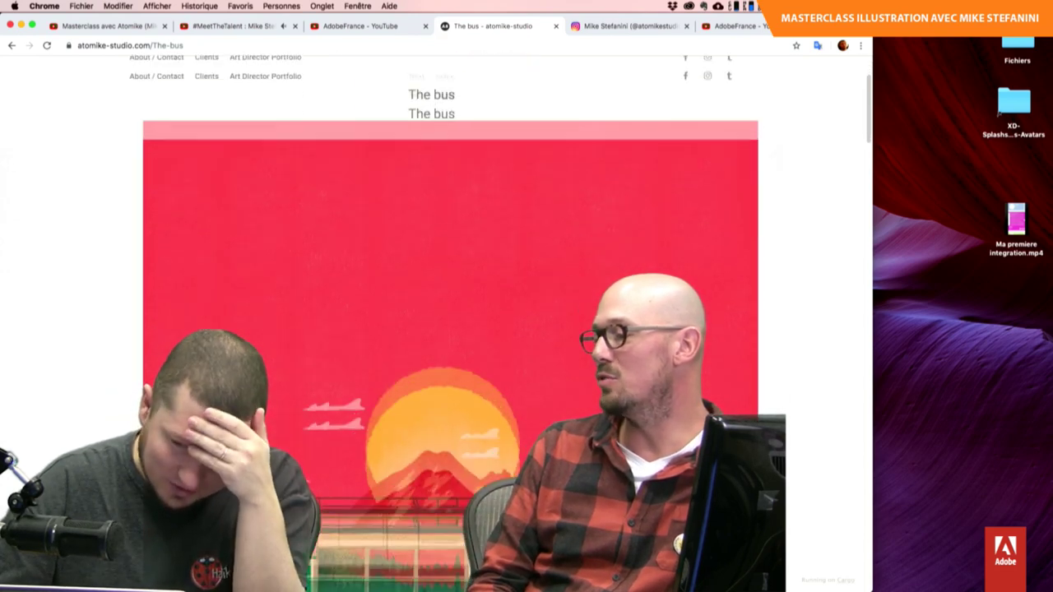
scroll(444, 329, "down", 5)
scroll(451, 329, "down", 3)
scroll(451, 330, "down", 1)
scroll(451, 329, "up", 1)
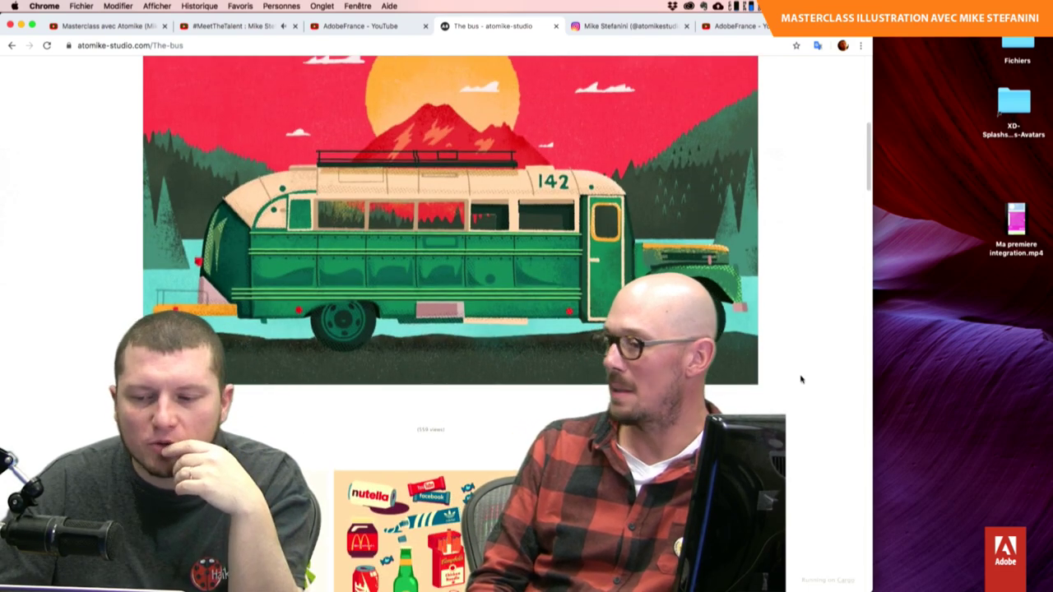
scroll(801, 379, "up", 1)
scroll(801, 380, "up", 1)
scroll(801, 379, "up", 1)
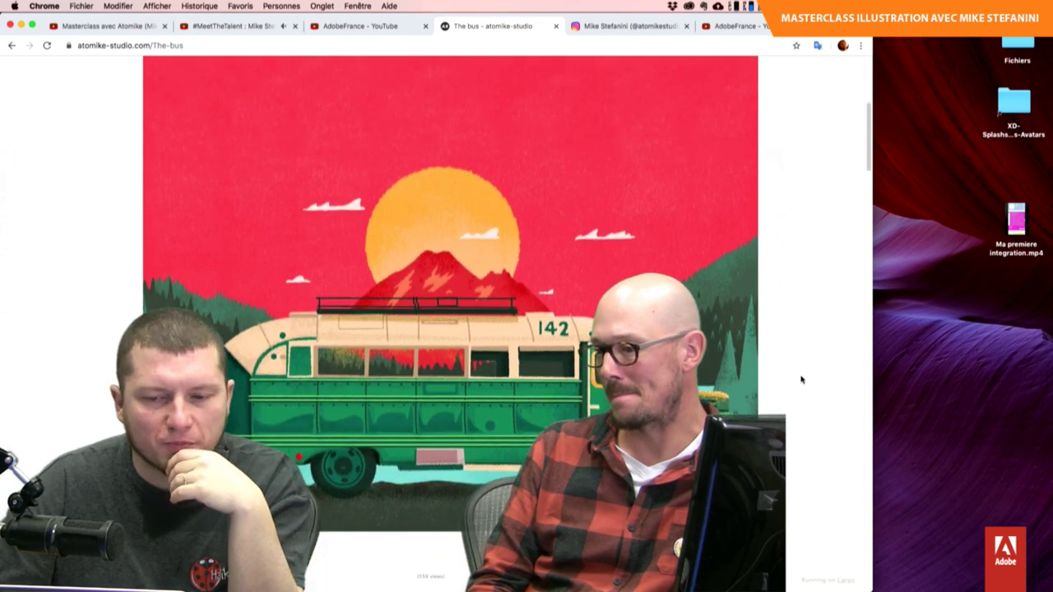
scroll(802, 380, "up", 2)
scroll(802, 379, "down", 1)
scroll(802, 379, "down", 1)
scroll(802, 379, "down", 1)
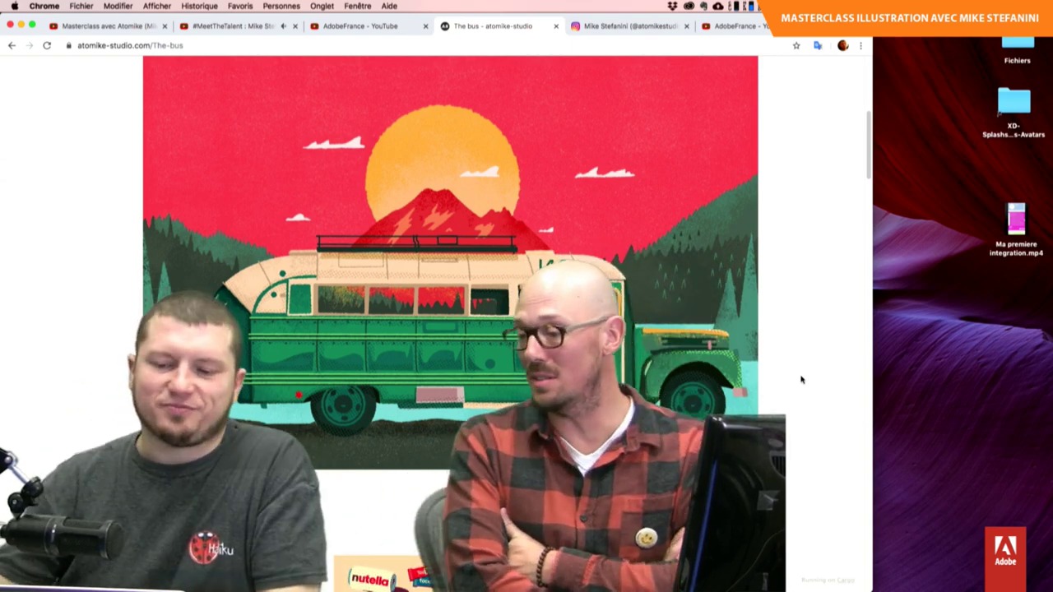
scroll(802, 379, "up", 1)
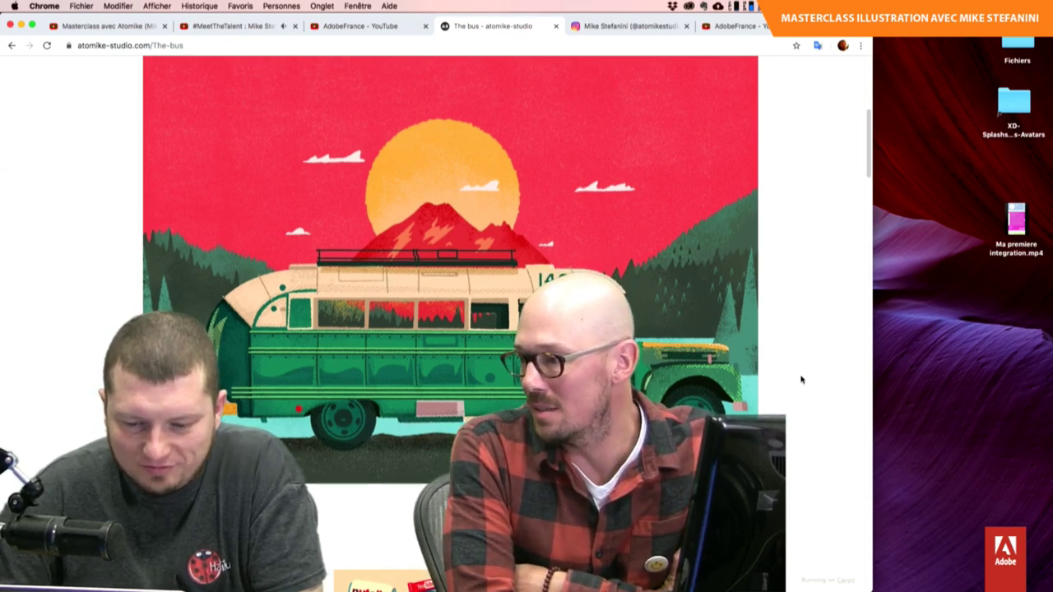
scroll(802, 379, "down", 5)
scroll(802, 379, "down", 5)
scroll(802, 379, "down", 3)
- Scroll The bus gallery down to the sailboat, orange truck, Camping Icon sausage and fox artworks
scroll(802, 379, "down", 2)
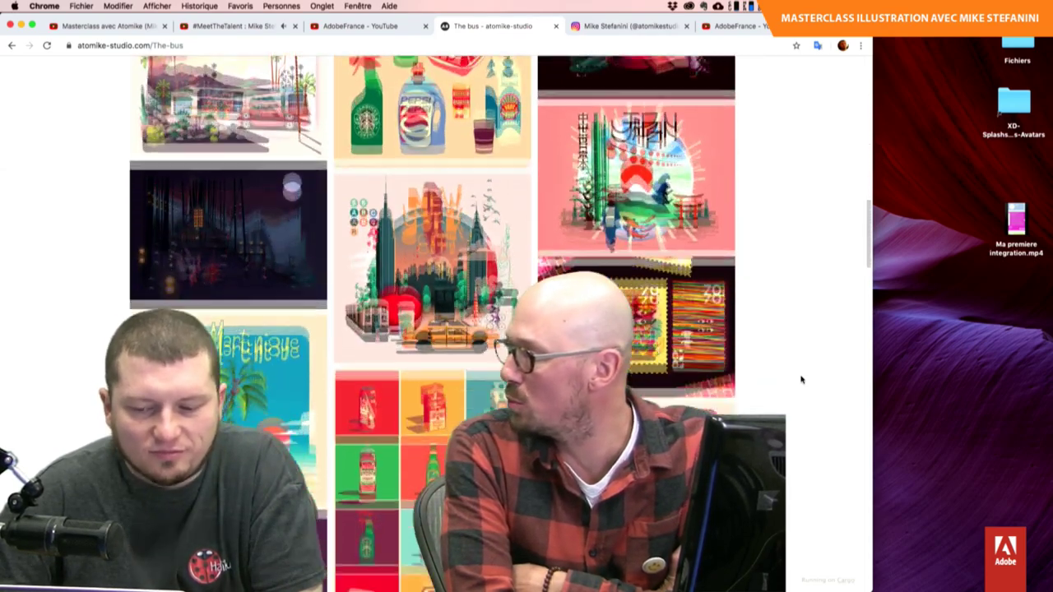
scroll(802, 379, "down", 4)
scroll(802, 379, "down", 1)
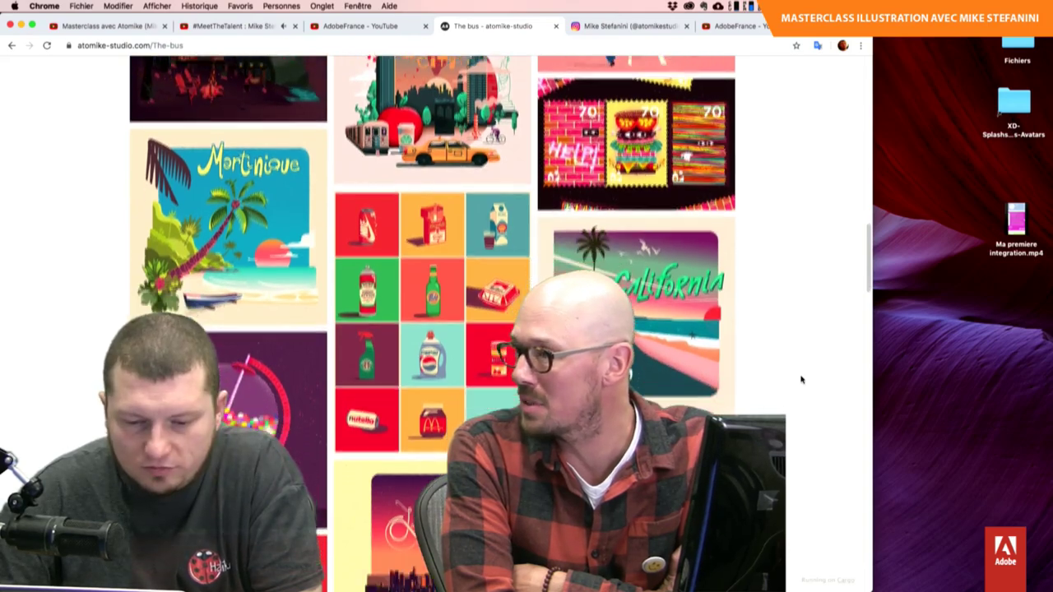
scroll(802, 379, "down", 3)
scroll(802, 379, "down", 2)
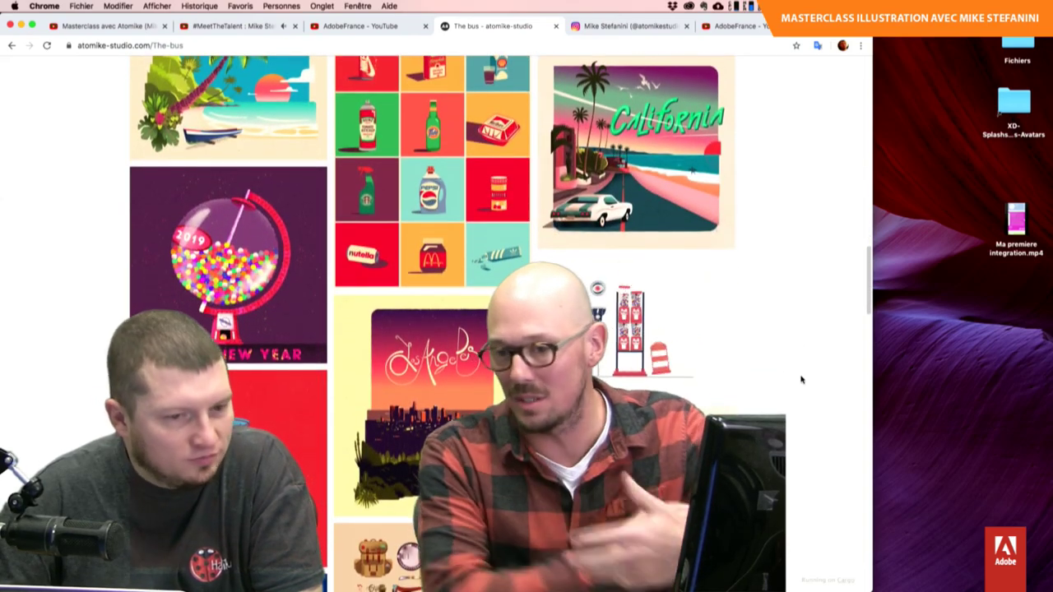
scroll(801, 379, "down", 2)
scroll(802, 379, "down", 3)
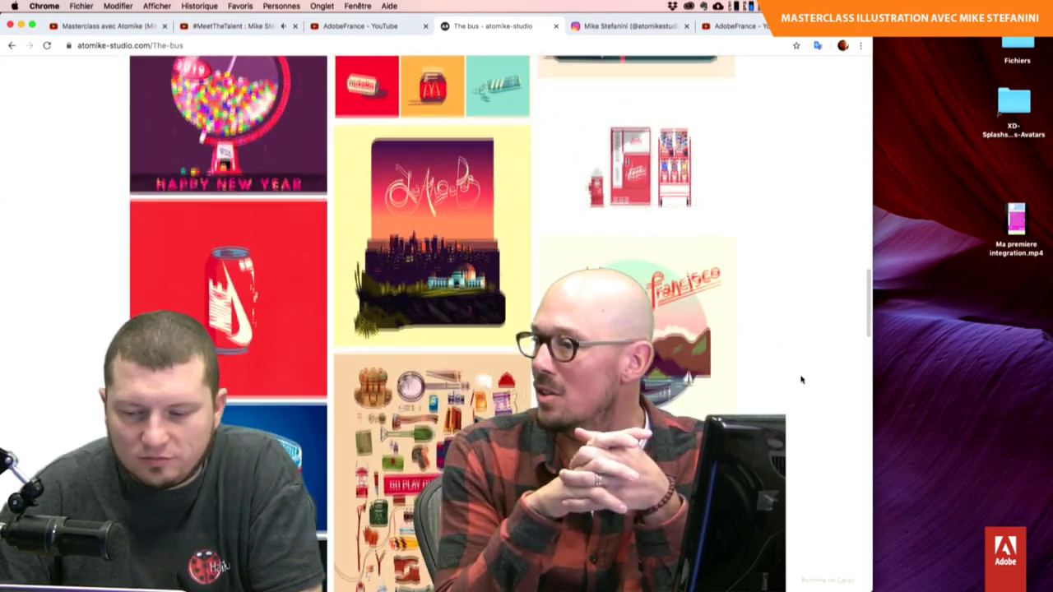
scroll(802, 379, "down", 1)
scroll(802, 379, "down", 2)
scroll(801, 379, "down", 3)
scroll(801, 379, "down", 2)
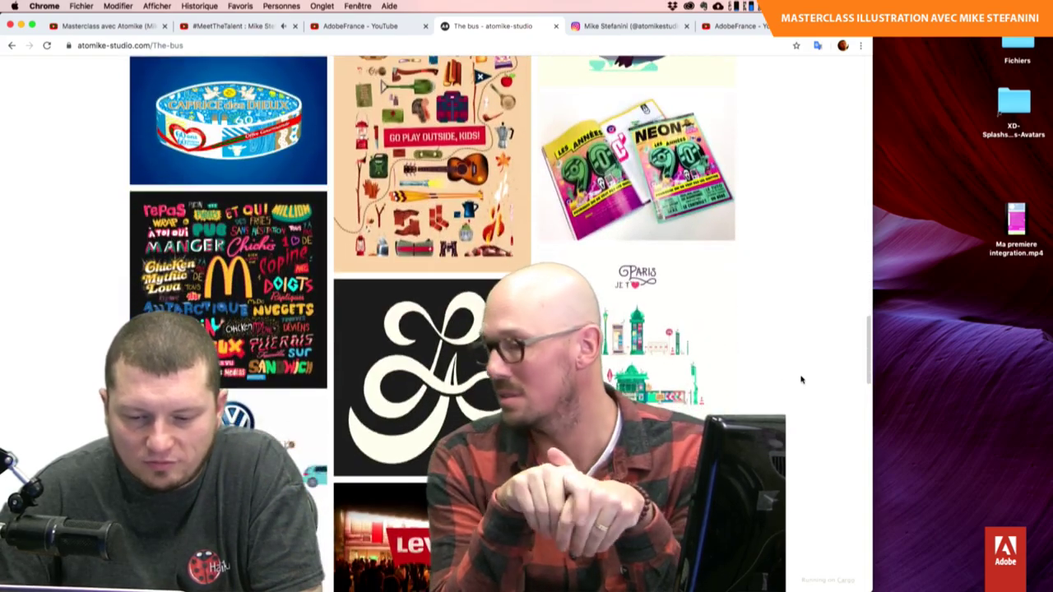
scroll(801, 380, "down", 2)
scroll(801, 380, "down", 5)
scroll(802, 379, "down", 2)
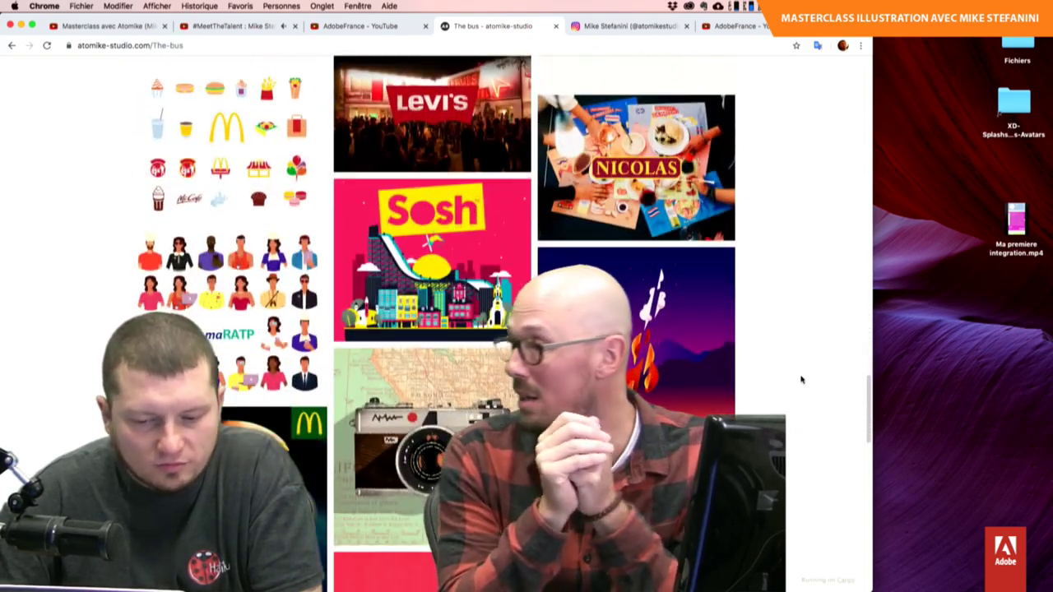
scroll(801, 379, "down", 1)
scroll(803, 380, "down", 3)
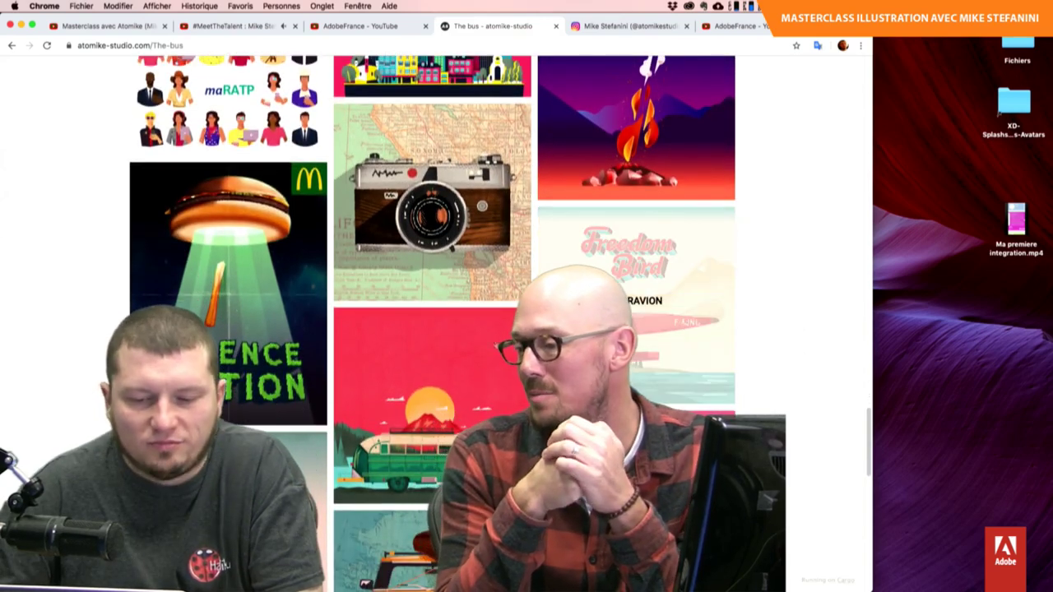
scroll(445, 359, "down", 4)
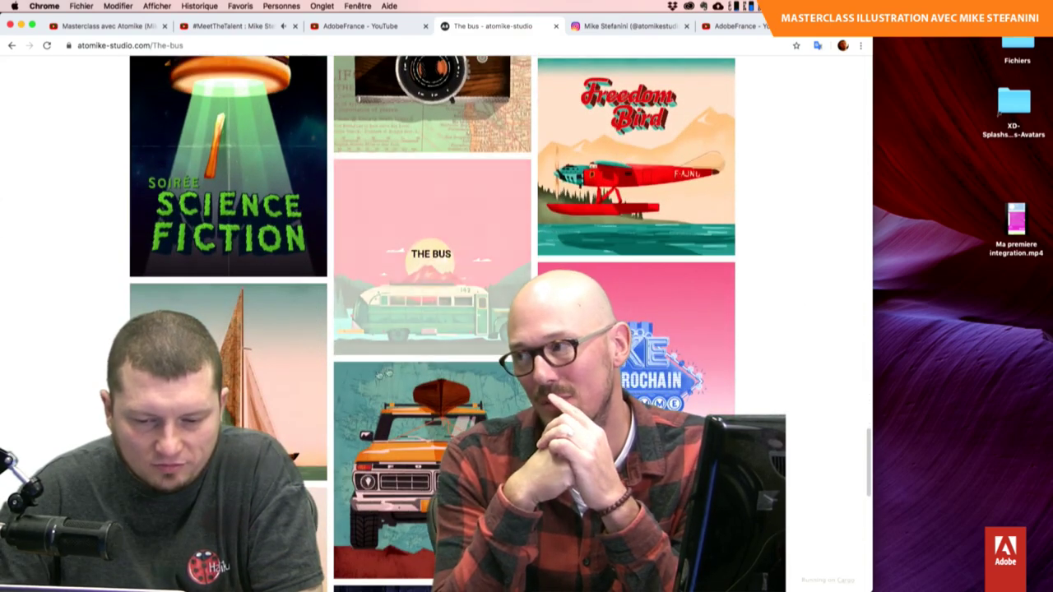
scroll(354, 420, "up", 2)
scroll(354, 420, "up", 1)
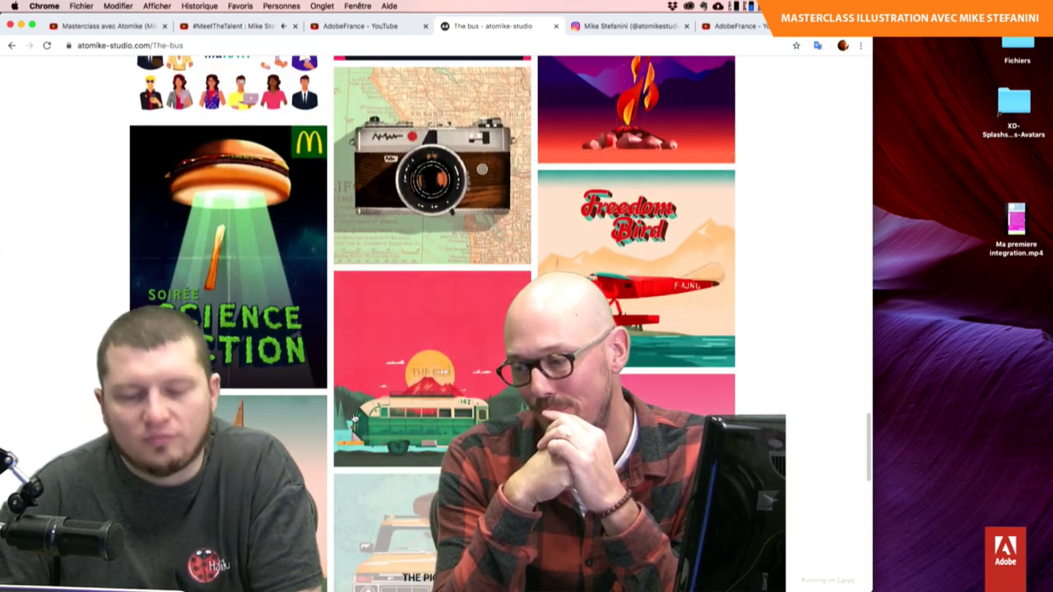
scroll(821, 366, "down", 3)
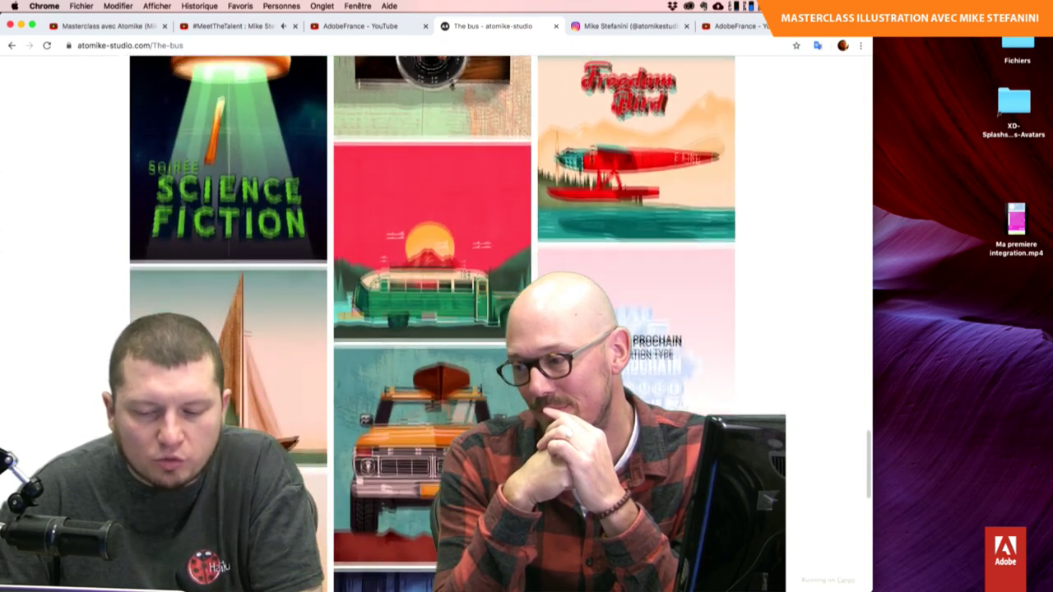
scroll(821, 367, "down", 2)
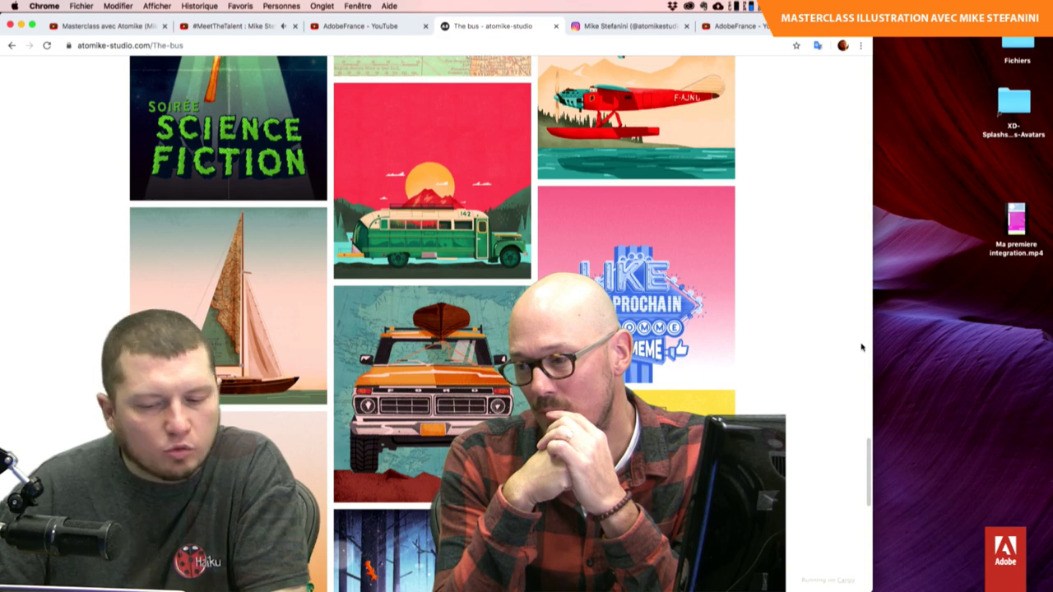
scroll(821, 374, "down", 2)
scroll(820, 373, "down", 2)
- Open the Road Trip project page and scroll through its illustration
left_click(143, 247)
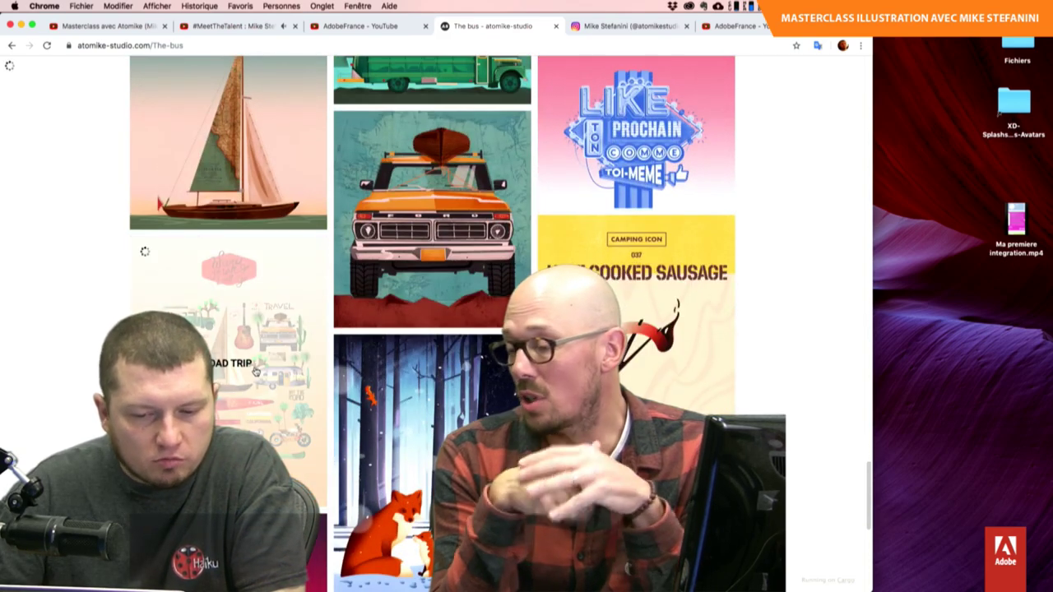
scroll(340, 382, "down", 3)
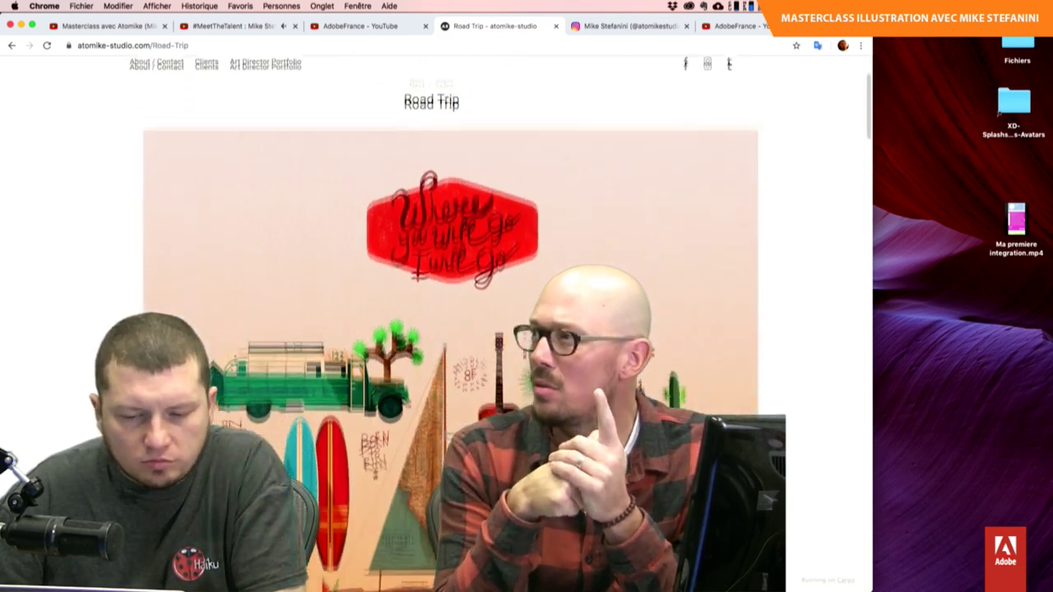
scroll(340, 381, "down", 3)
scroll(789, 357, "down", 1)
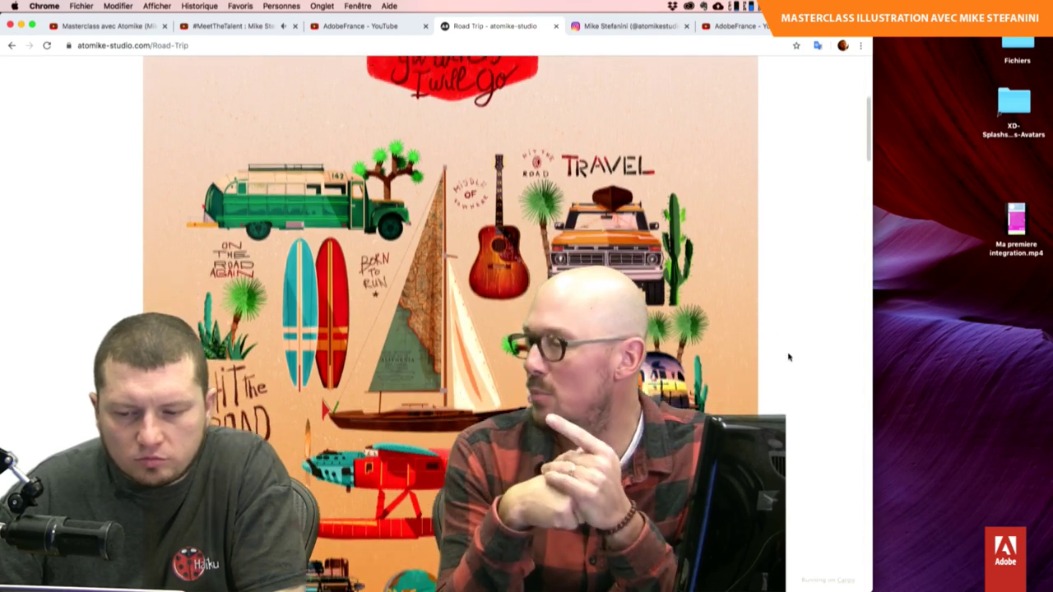
scroll(789, 357, "down", 1)
scroll(788, 357, "down", 1)
scroll(788, 357, "down", 1)
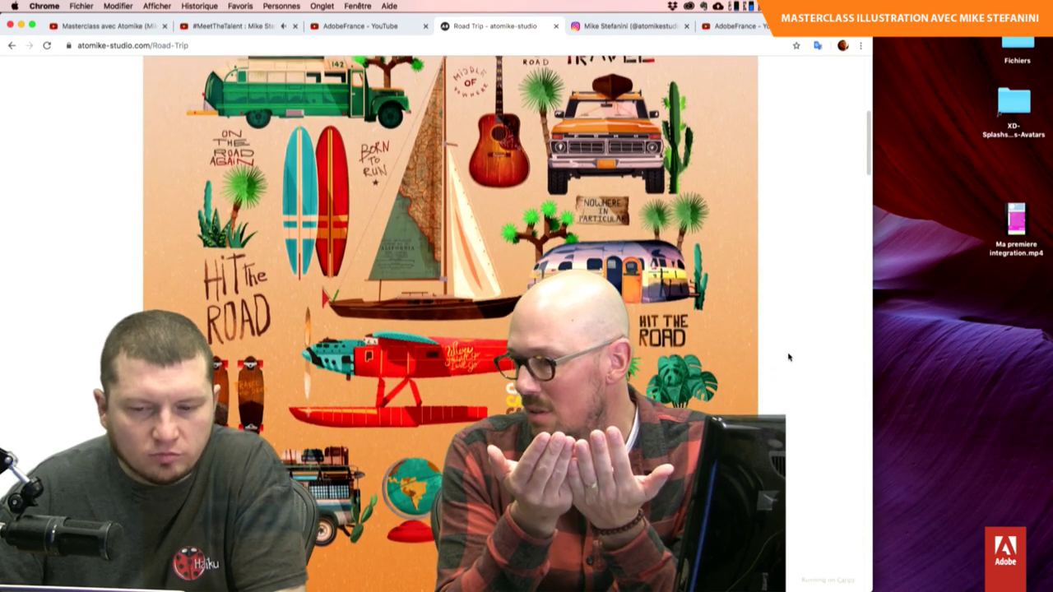
scroll(788, 357, "up", 1)
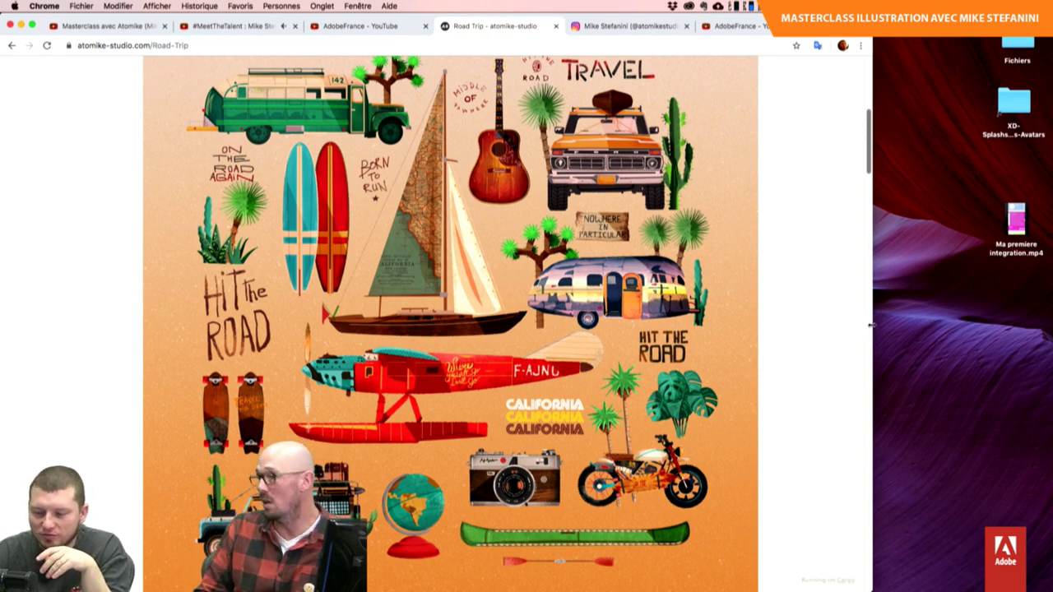
- Widen the Chrome window to the screen's right edge and re-view the Road Trip illustration
left_click_drag(871, 326, 1051, 296)
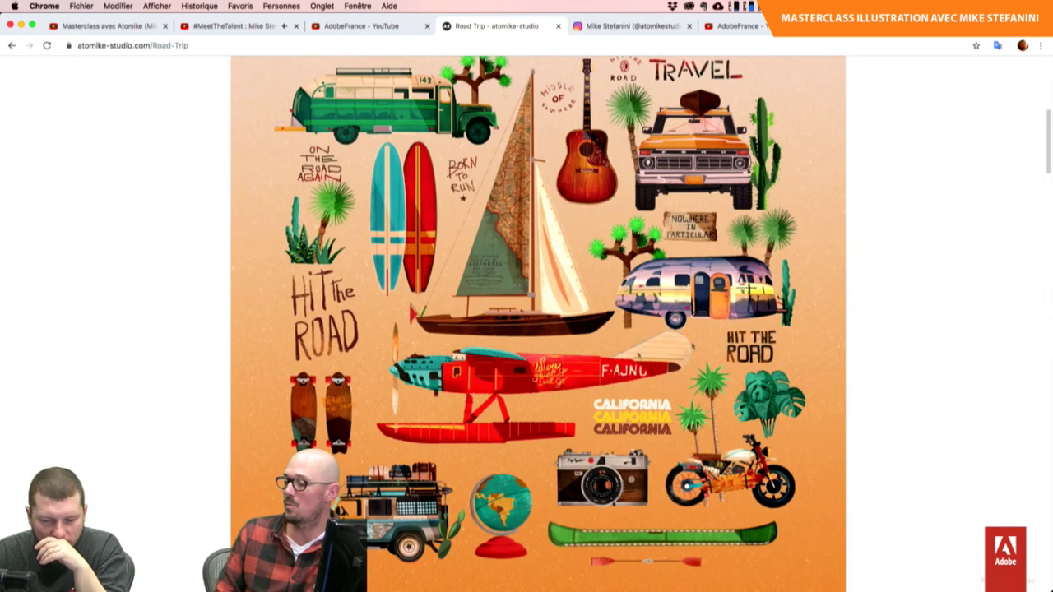
scroll(474, 371, "down", 2)
scroll(474, 371, "down", 2)
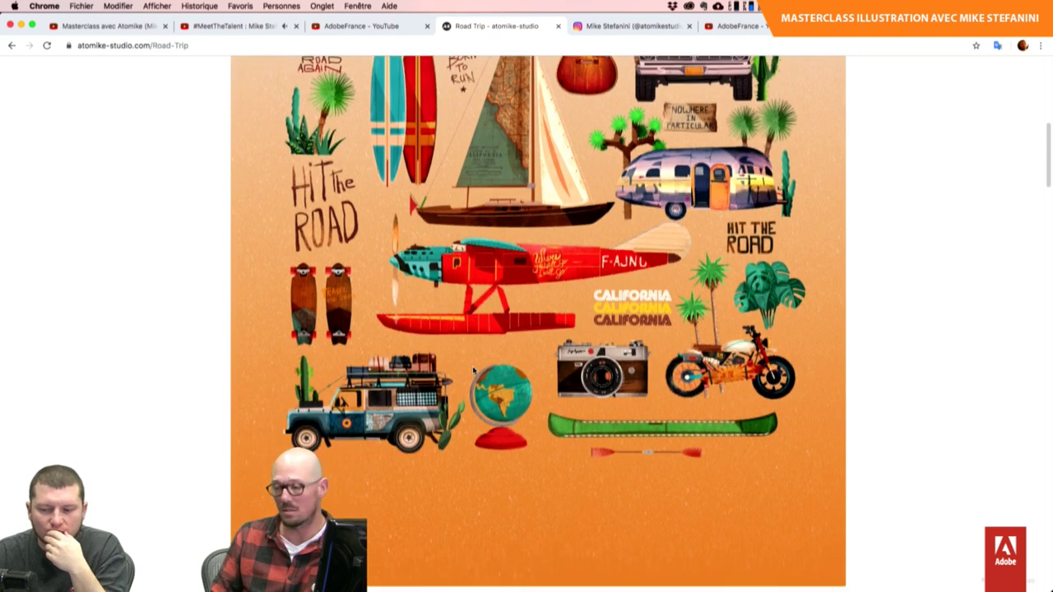
scroll(474, 371, "down", 1)
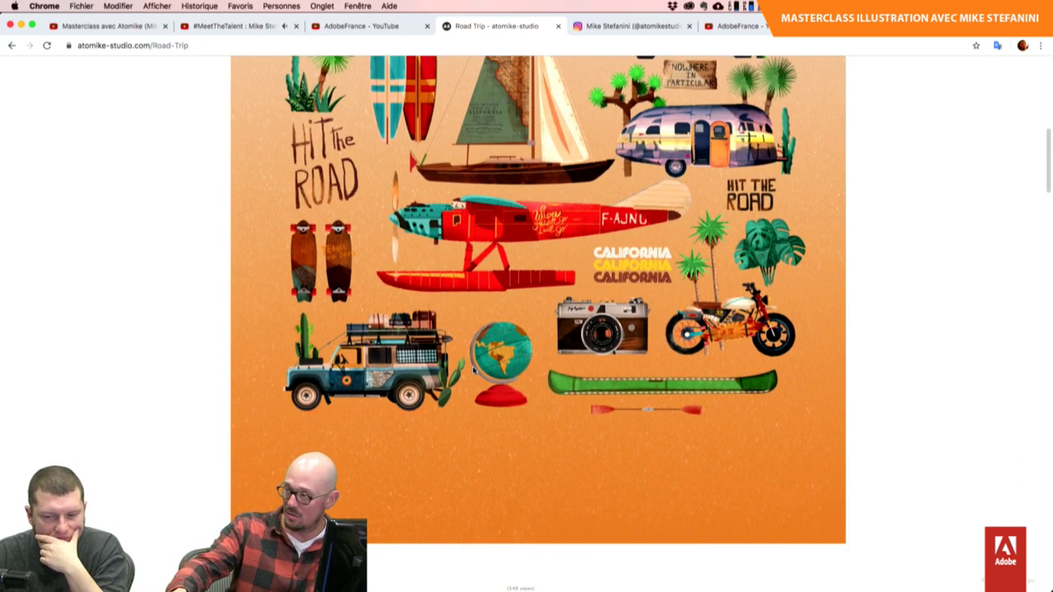
scroll(474, 371, "up", 2)
scroll(474, 372, "up", 1)
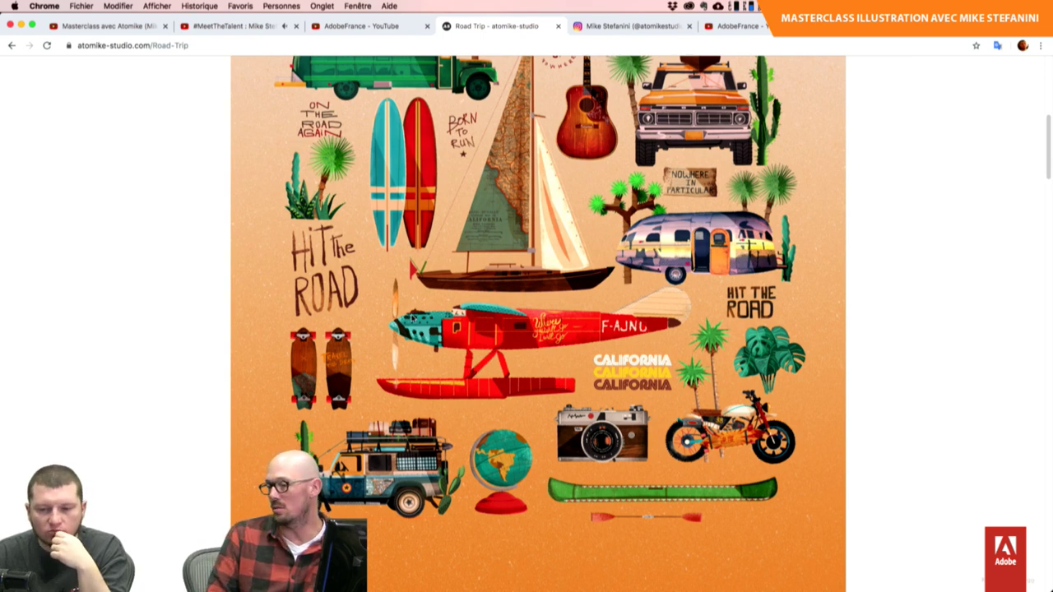
scroll(410, 318, "up", 2)
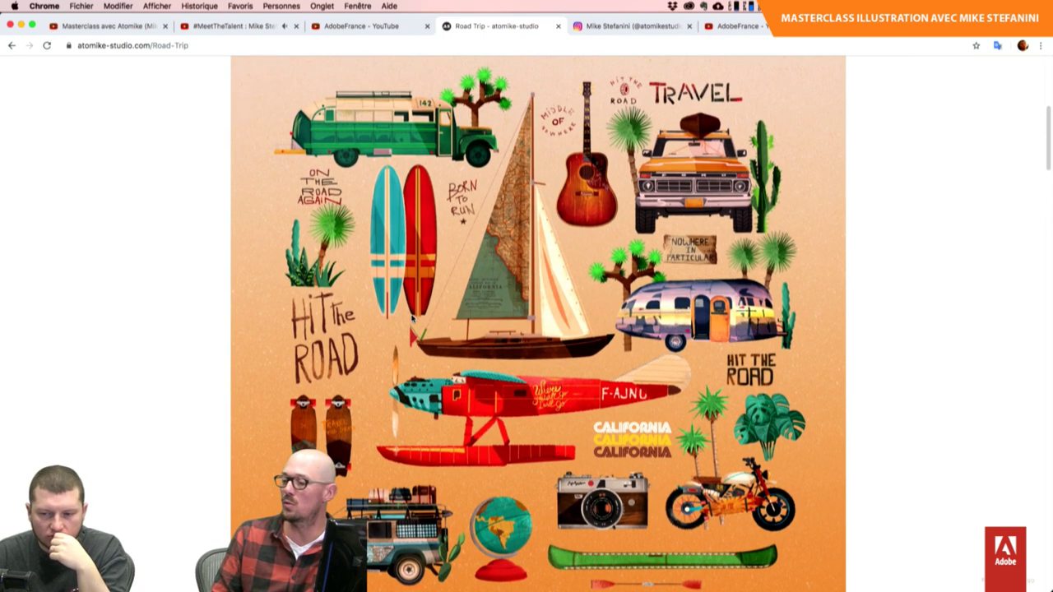
scroll(412, 318, "down", 1)
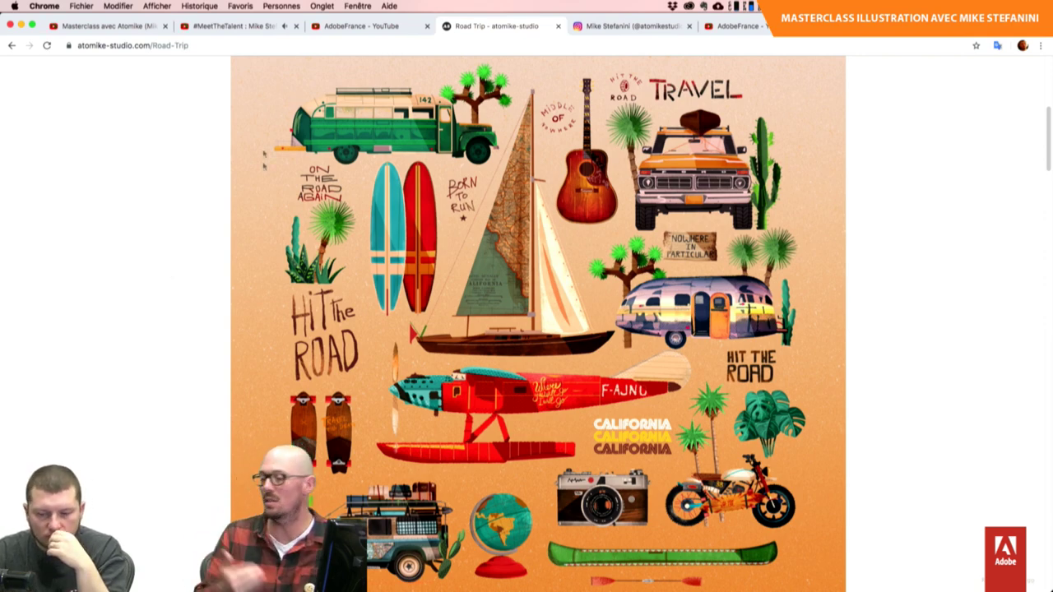
- Scroll down to the gallery showing Happy New Year, Nike can, Los Angeles and San Francisco artworks
scroll(275, 305, "down", 3)
scroll(275, 305, "down", 3)
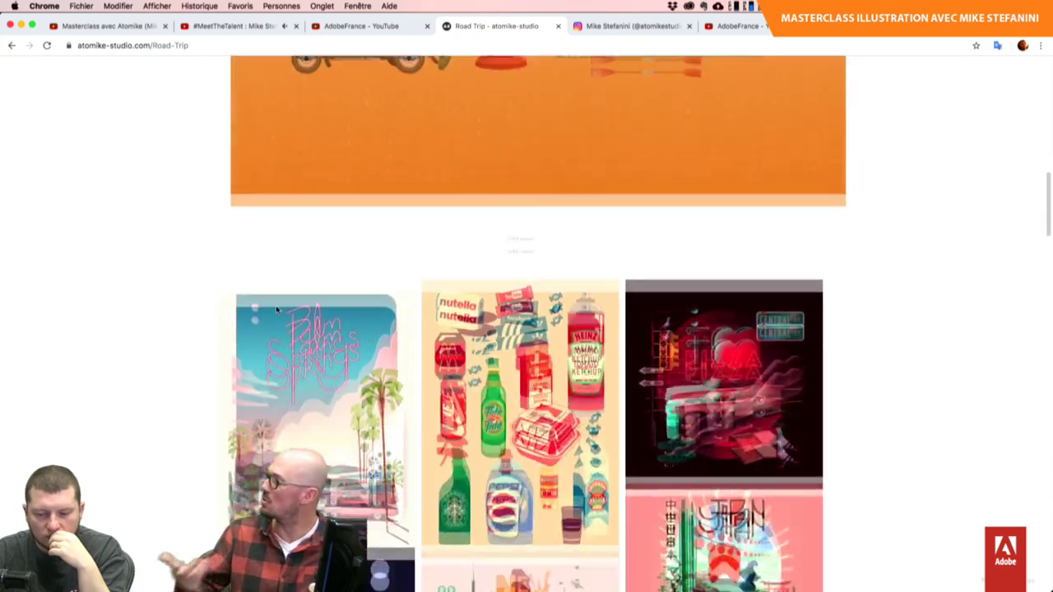
scroll(275, 305, "down", 2)
scroll(855, 450, "down", 3)
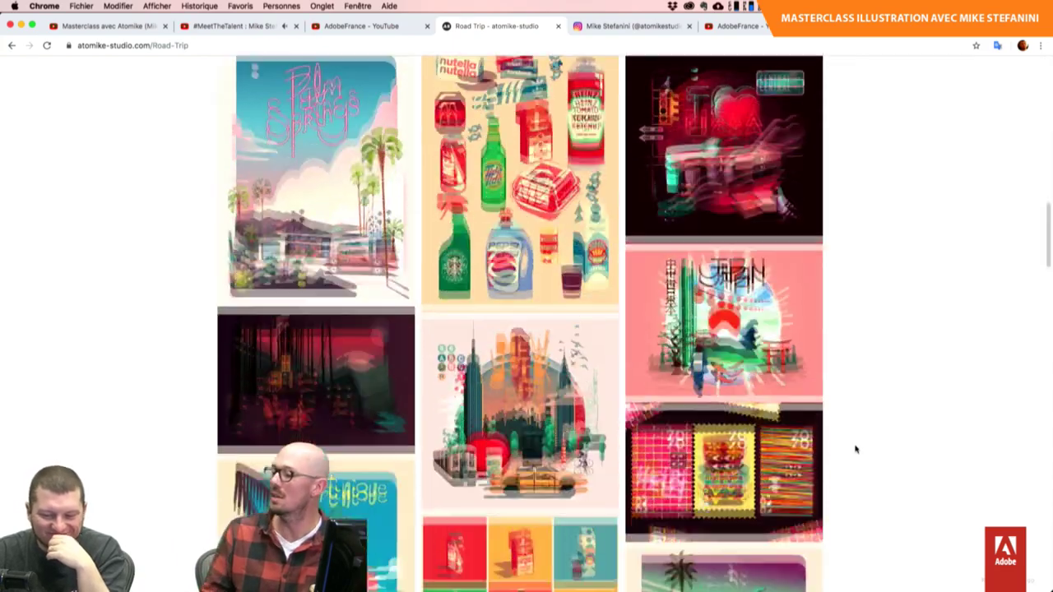
scroll(856, 450, "down", 5)
scroll(855, 450, "down", 2)
scroll(856, 450, "down", 2)
scroll(856, 449, "down", 1)
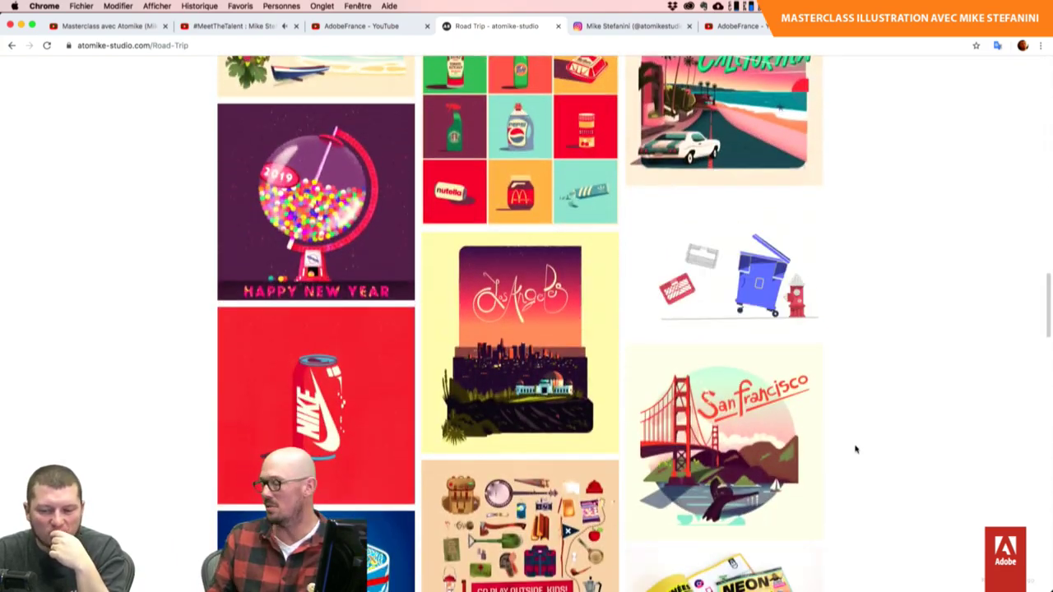
scroll(856, 450, "down", 1)
scroll(856, 449, "down", 1)
scroll(856, 449, "down", 1)
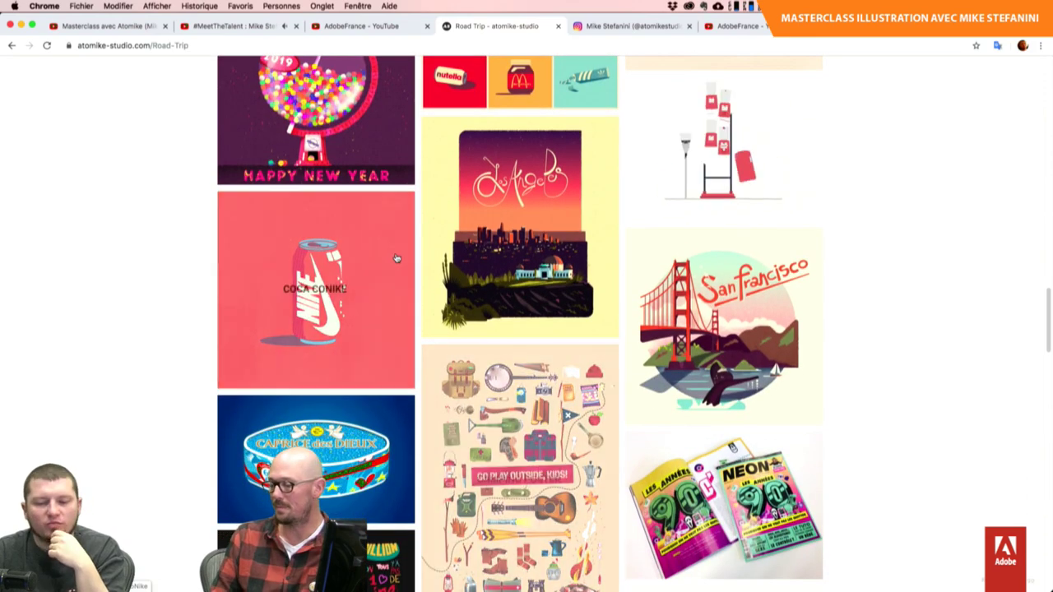
- Open the Coca CoNike project and look over its can illustration
left_click(374, 263)
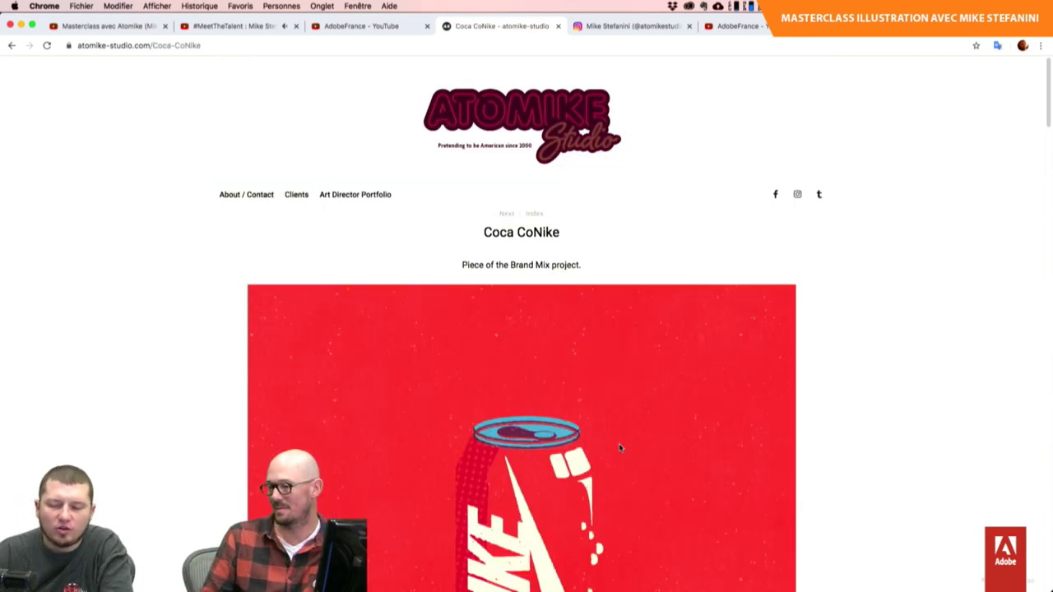
scroll(620, 447, "down", 3)
scroll(620, 448, "down", 3)
scroll(620, 448, "up", 1)
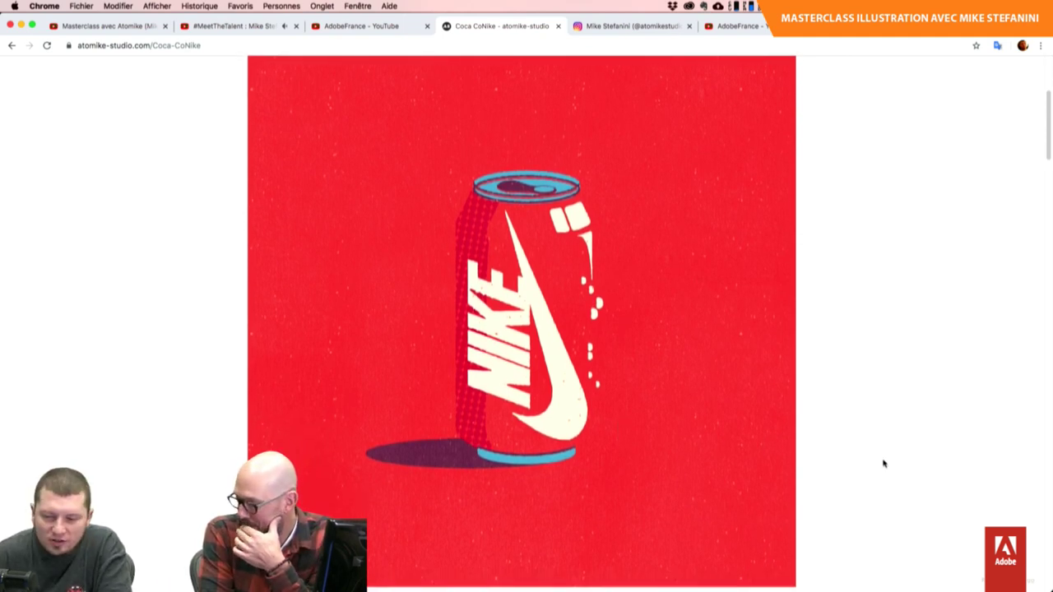
scroll(884, 464, "up", 1)
scroll(883, 464, "down", 1)
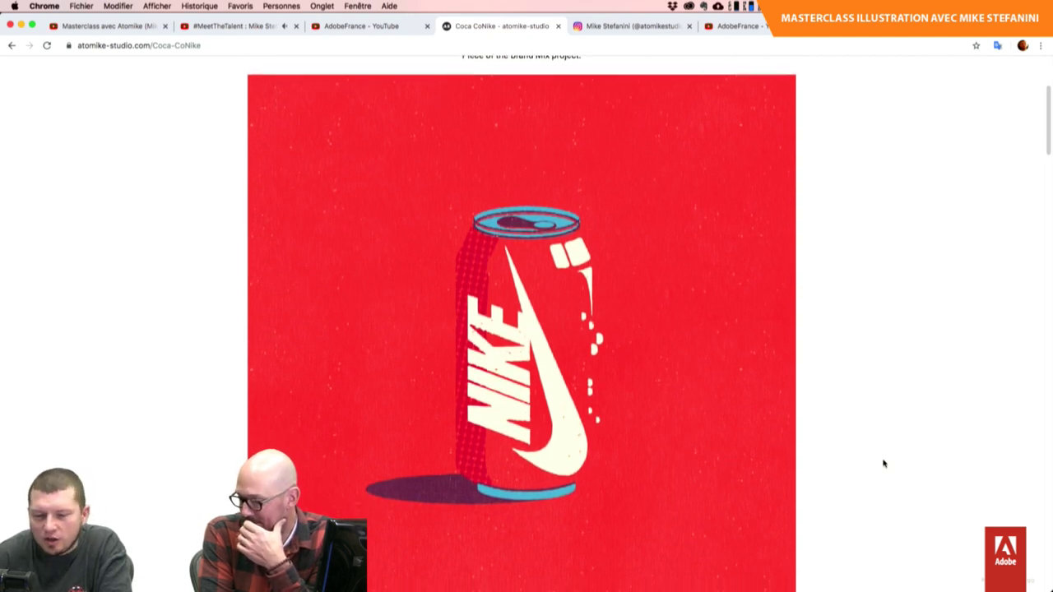
scroll(870, 389, "down", 2)
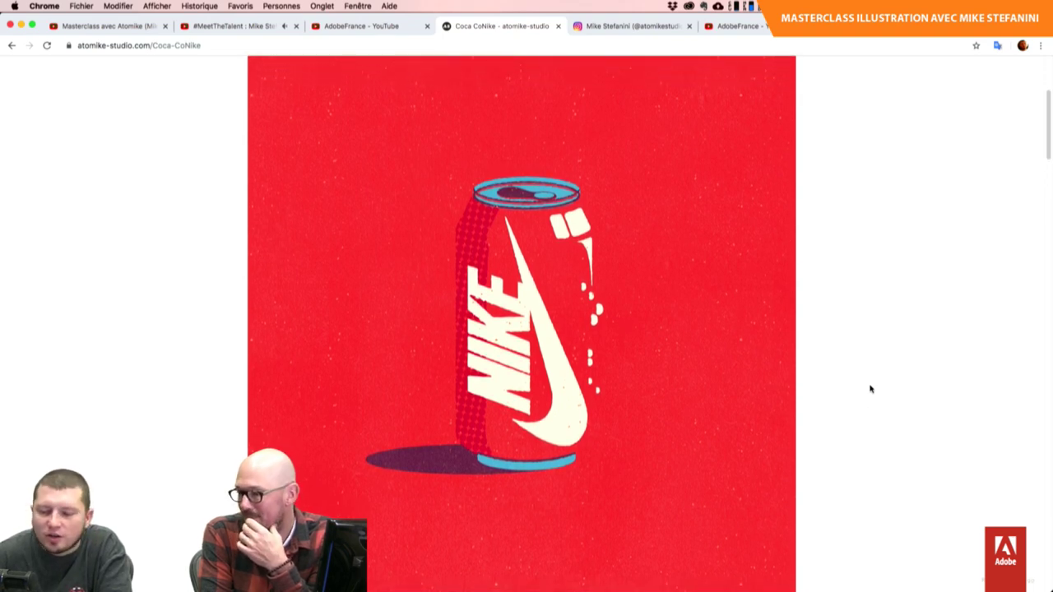
scroll(870, 389, "down", 1)
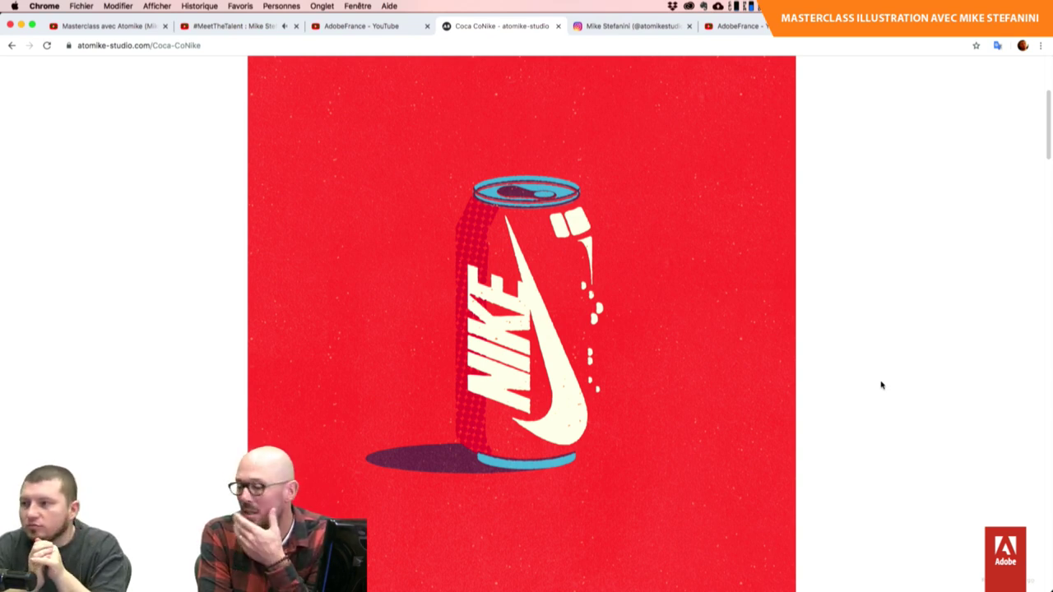
- Scroll to the gallery showing Palm Springs, Brand Mix, pizza, Japan and New York artworks
scroll(881, 385, "down", 1)
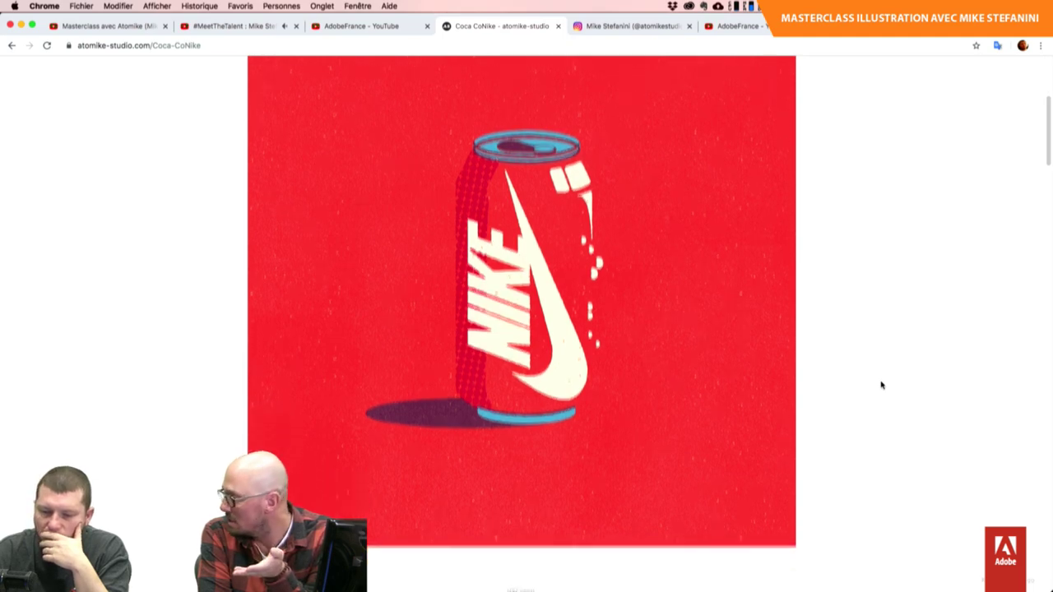
scroll(882, 385, "down", 3)
scroll(882, 385, "down", 3)
scroll(881, 385, "down", 4)
scroll(881, 385, "down", 2)
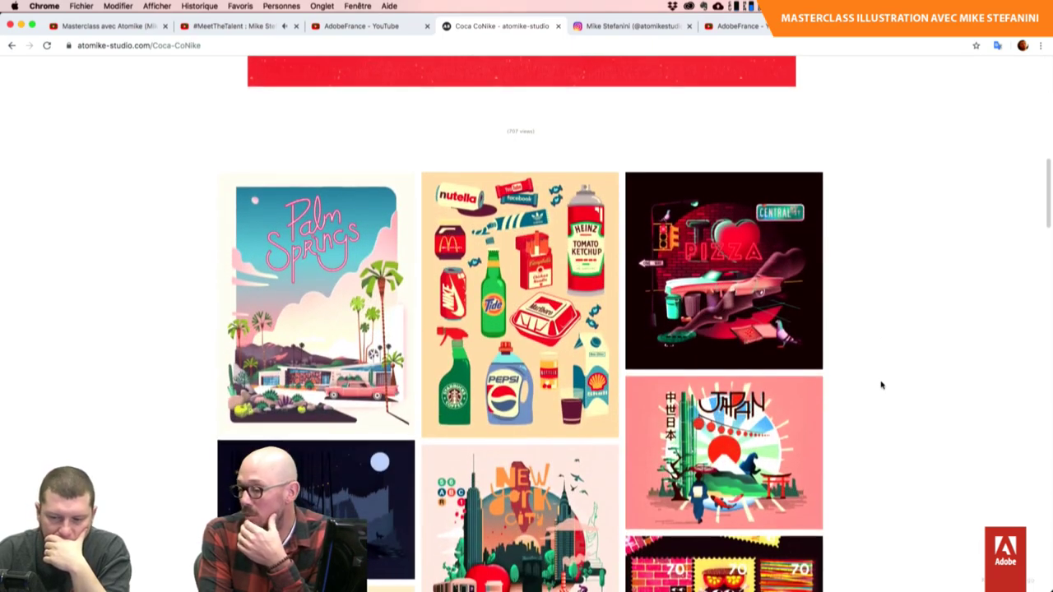
- Open the Brand Mix project page and scroll through its mashed-up brand products poster
left_click(432, 157)
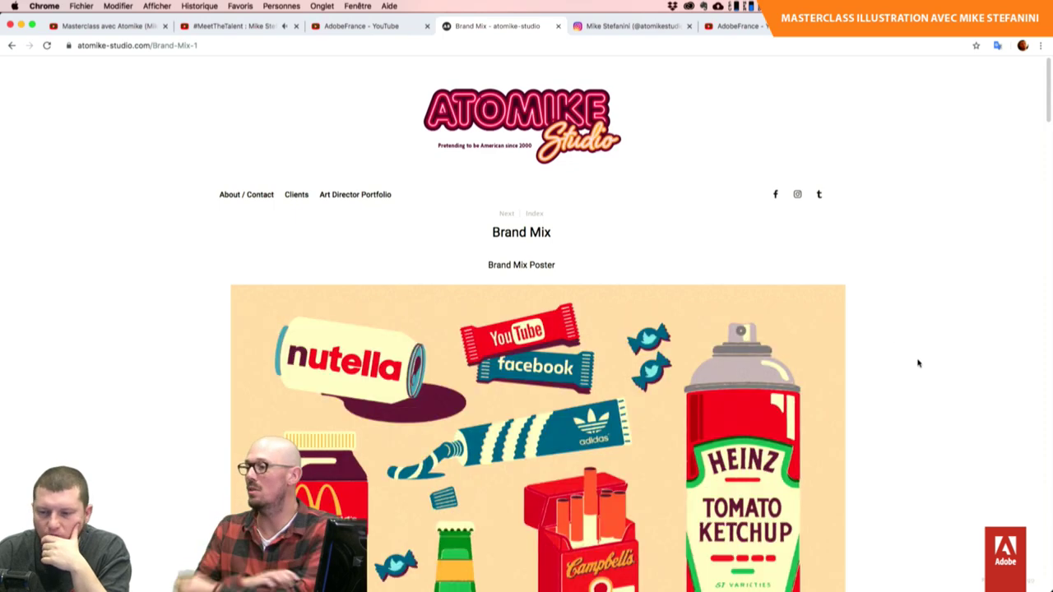
scroll(918, 363, "down", 1)
scroll(918, 363, "down", 3)
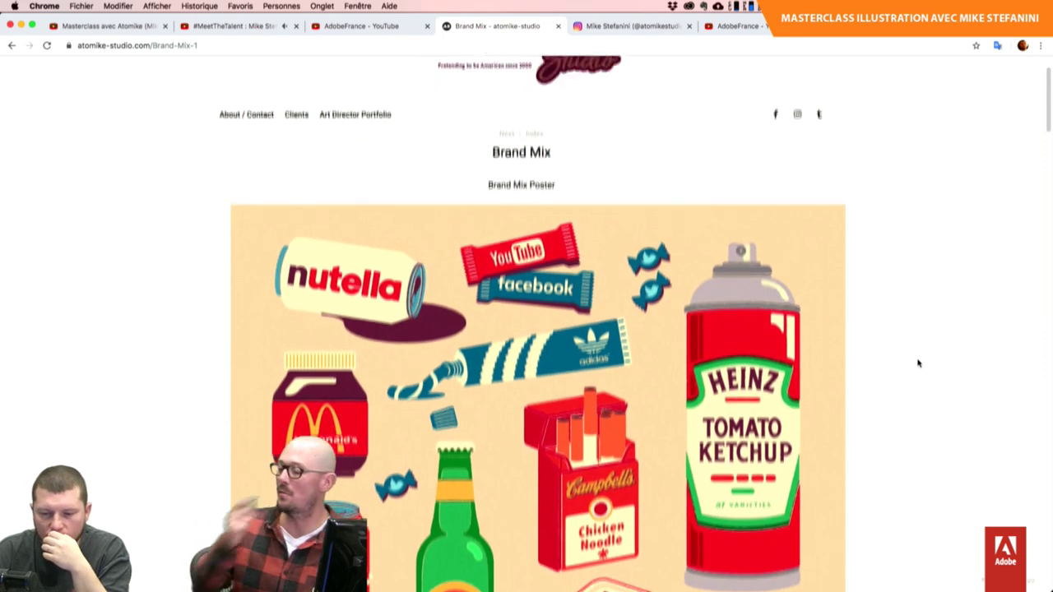
scroll(918, 363, "down", 1)
scroll(918, 363, "down", 2)
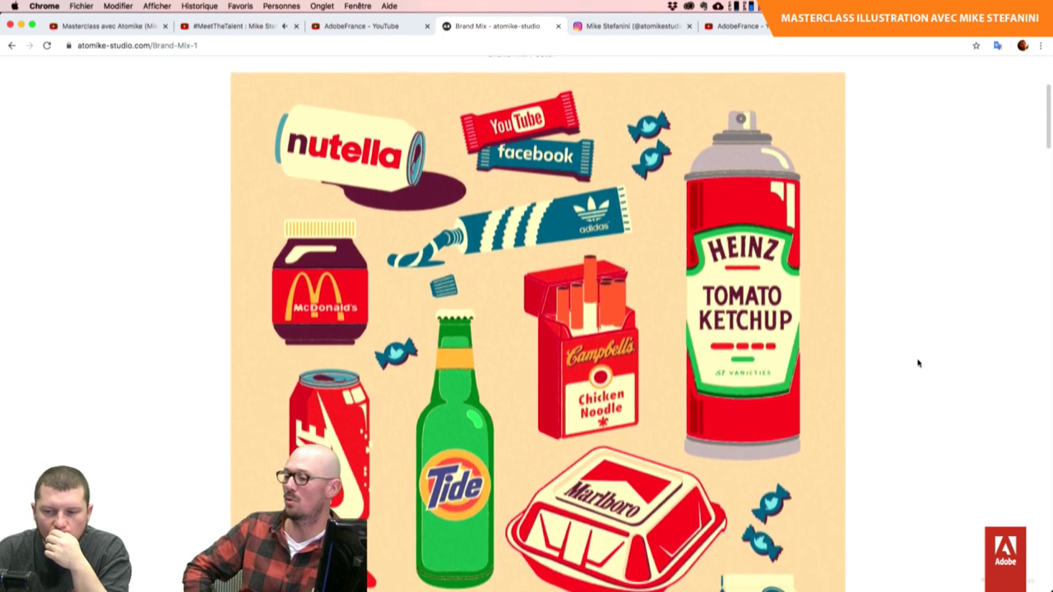
scroll(918, 363, "down", 1)
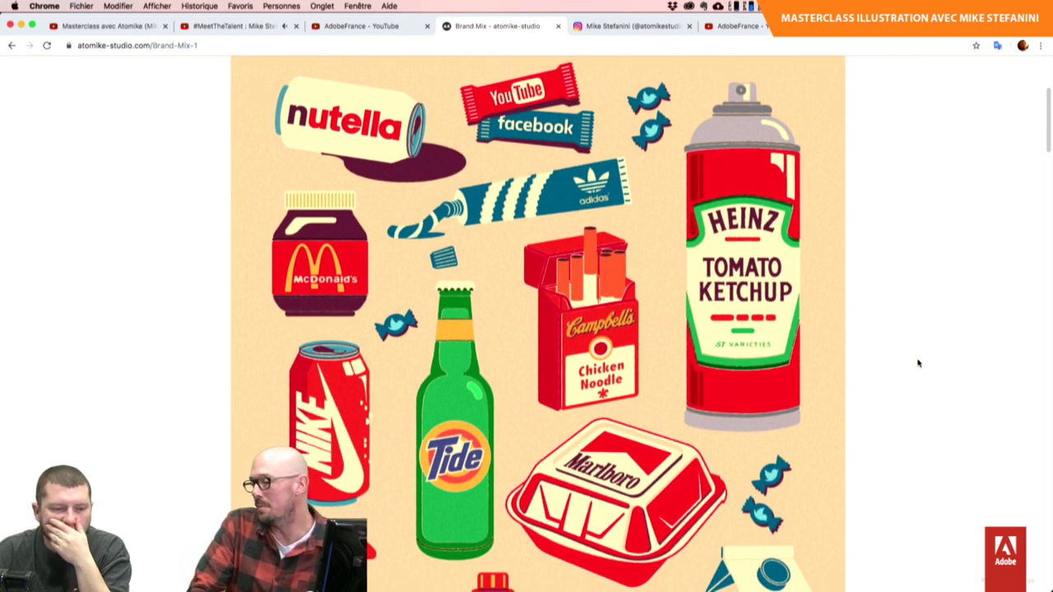
scroll(919, 363, "down", 1)
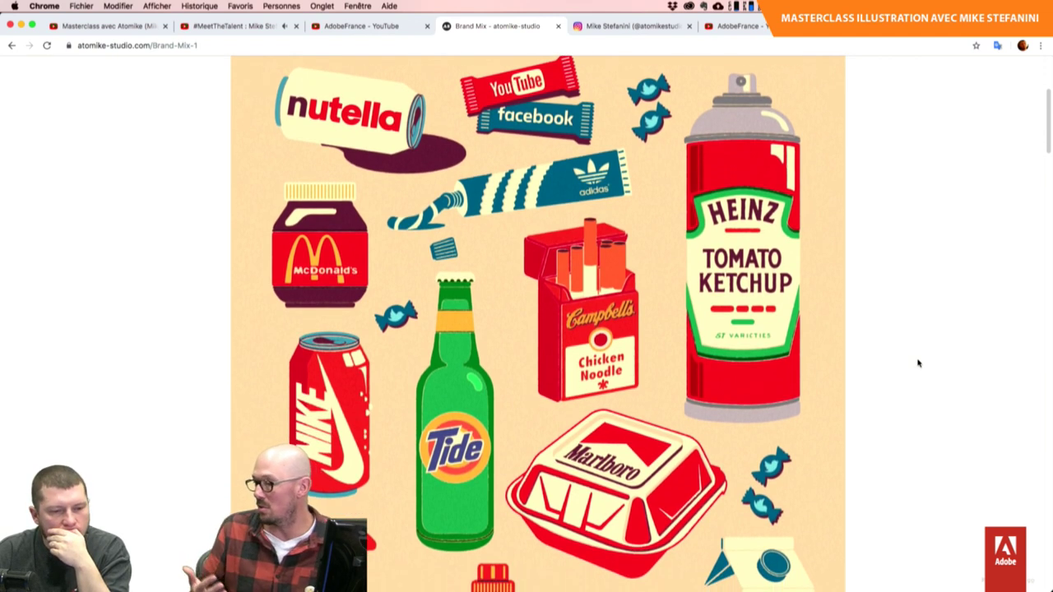
scroll(918, 363, "down", 1)
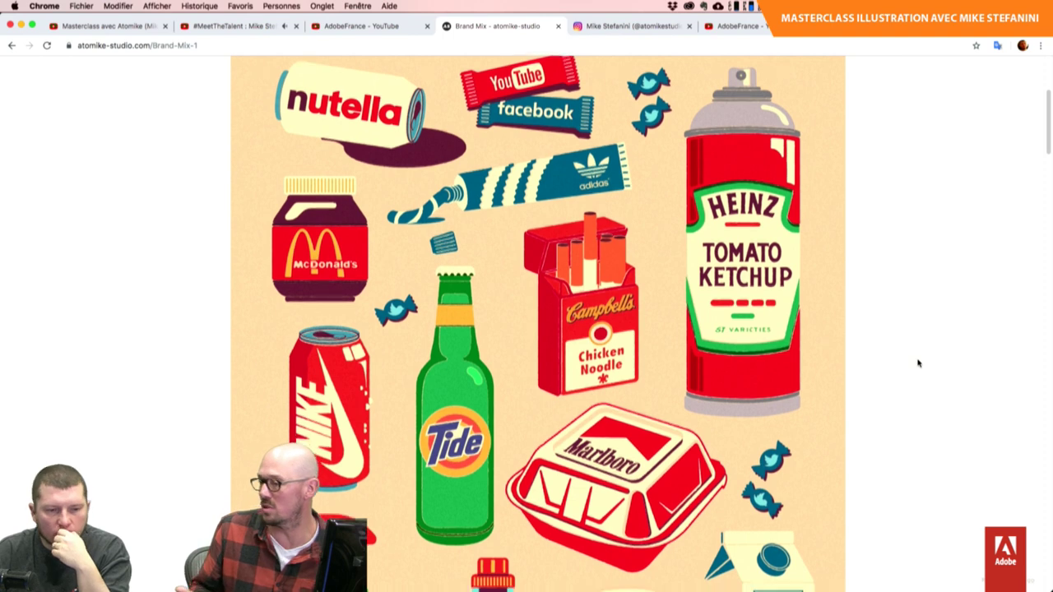
scroll(919, 362, "down", 2)
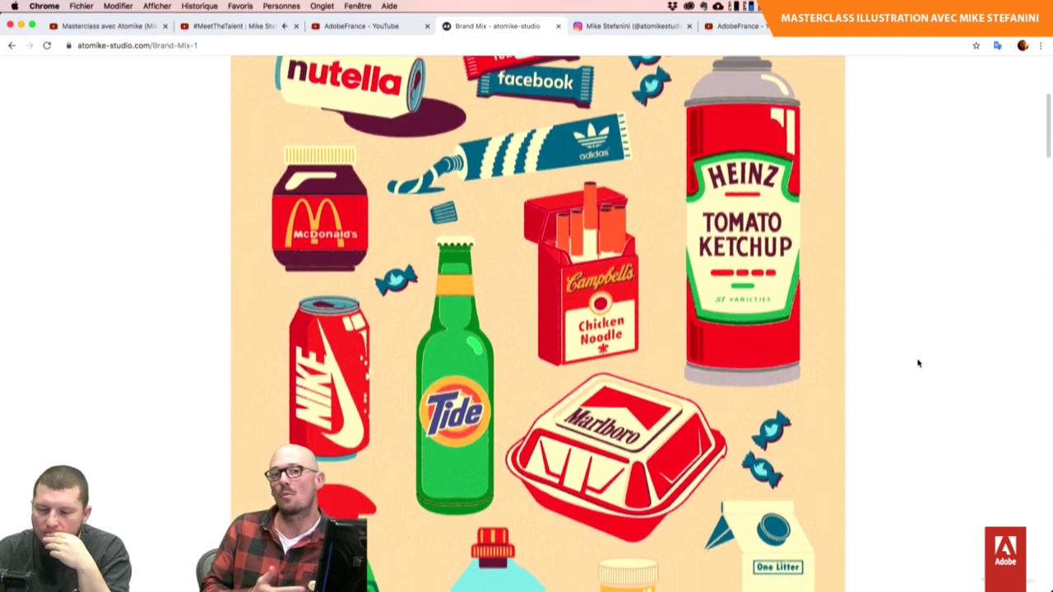
scroll(918, 363, "down", 2)
scroll(918, 363, "down", 2)
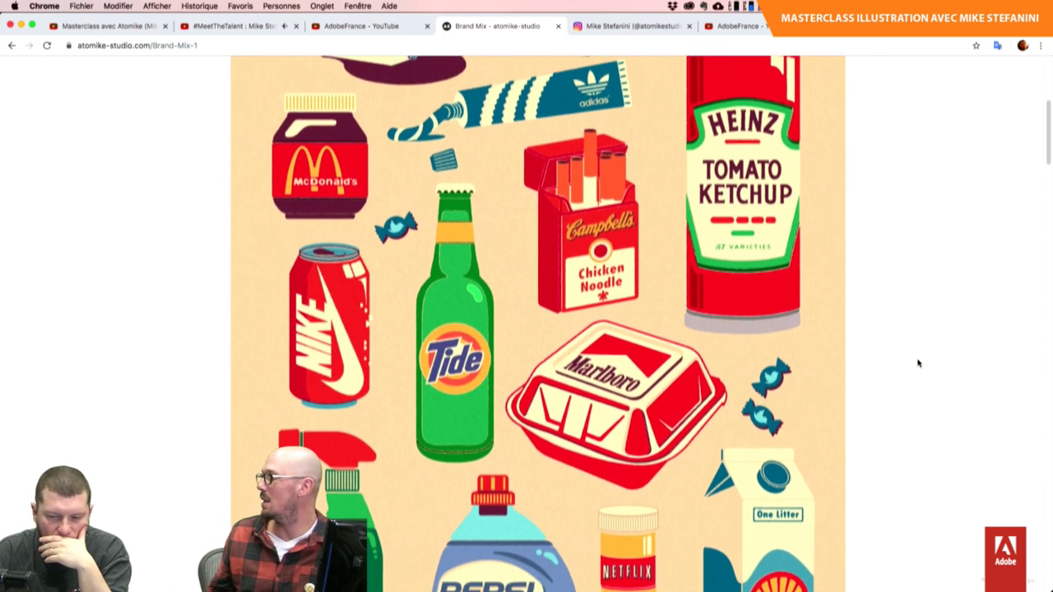
scroll(918, 363, "down", 1)
scroll(918, 362, "down", 1)
scroll(919, 363, "down", 1)
scroll(918, 363, "down", 2)
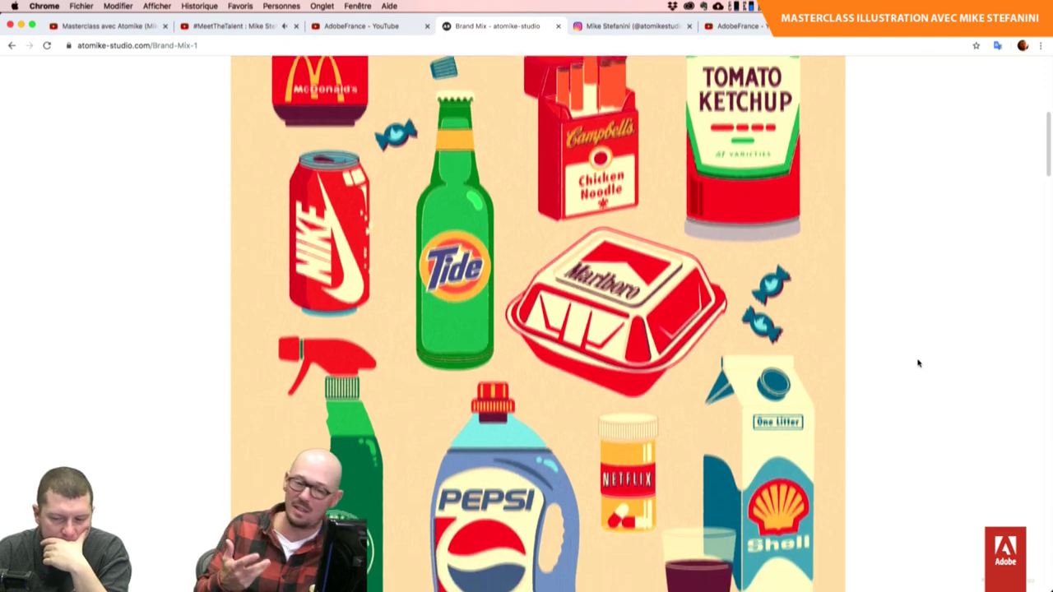
scroll(919, 363, "down", 3)
scroll(919, 363, "down", 1)
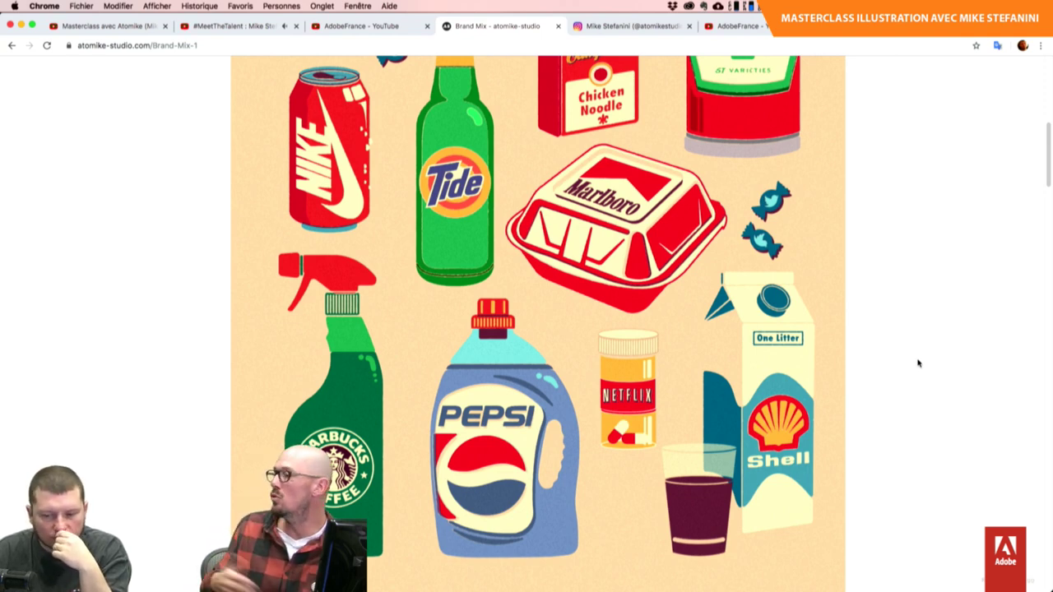
scroll(919, 363, "down", 1)
scroll(918, 363, "up", 1)
scroll(918, 362, "up", 1)
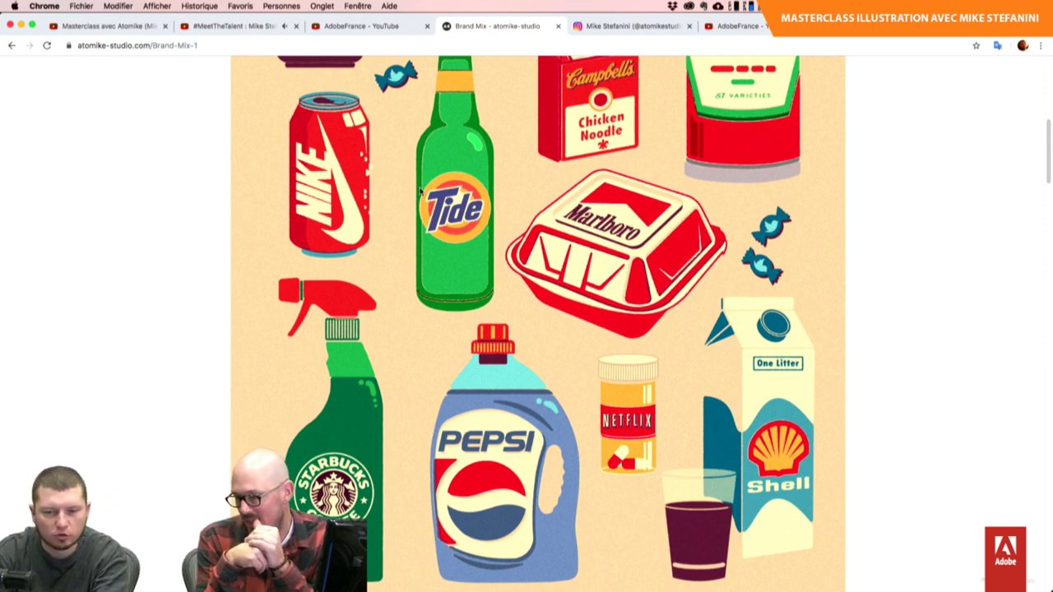
- Scroll down to the portfolio grid showing the Nike can, Caprice des Dieux, Camping Poster and San Francisco artworks
scroll(362, 349, "down", 10)
scroll(362, 350, "down", 5)
scroll(362, 350, "down", 5)
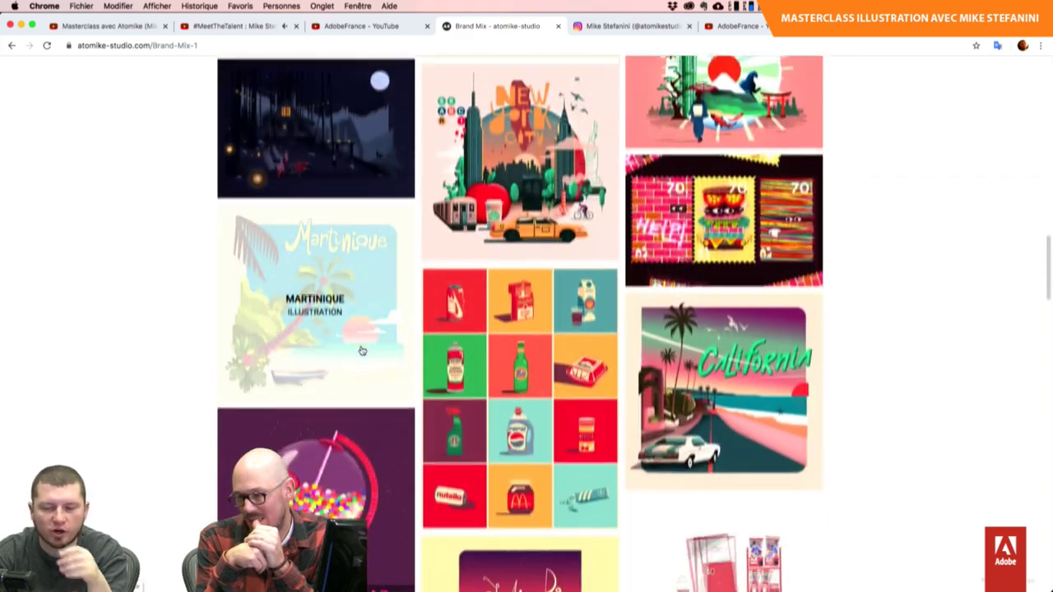
scroll(893, 423, "down", 5)
scroll(894, 423, "down", 4)
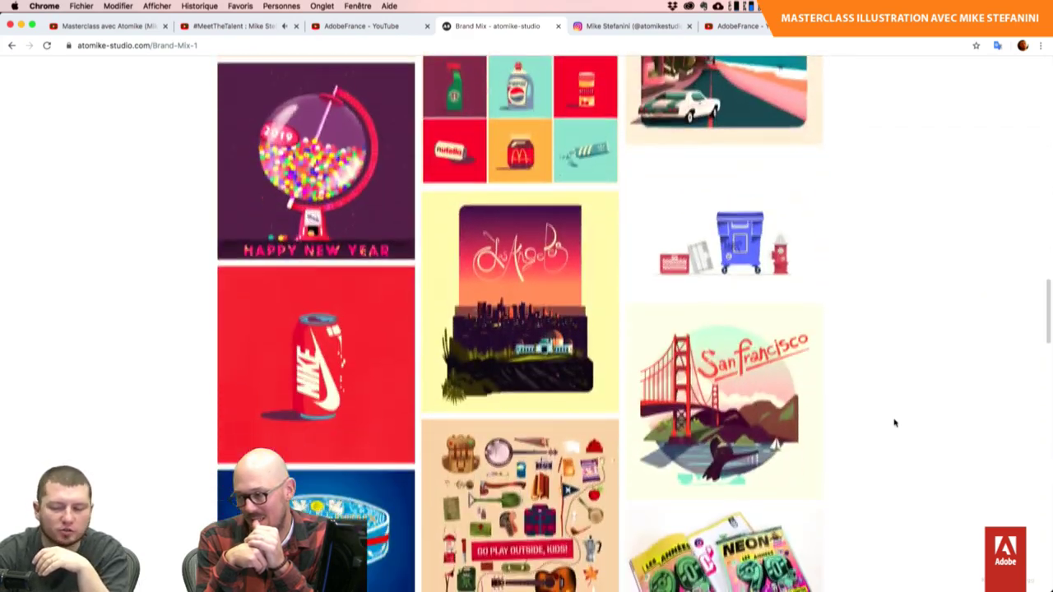
scroll(895, 423, "down", 1)
scroll(895, 423, "down", 2)
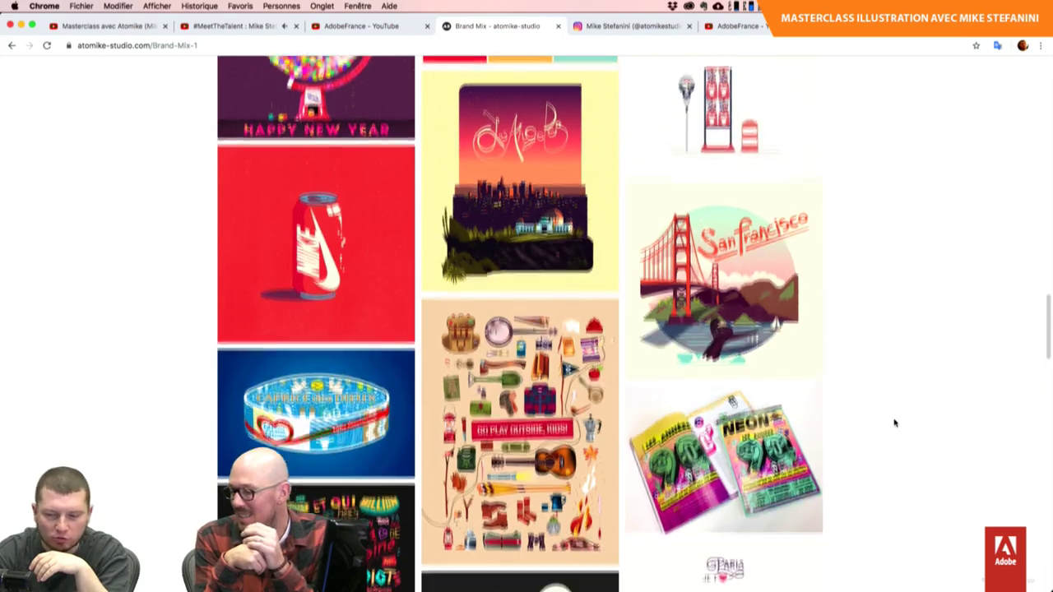
scroll(895, 423, "down", 1)
scroll(895, 423, "down", 2)
scroll(895, 423, "down", 3)
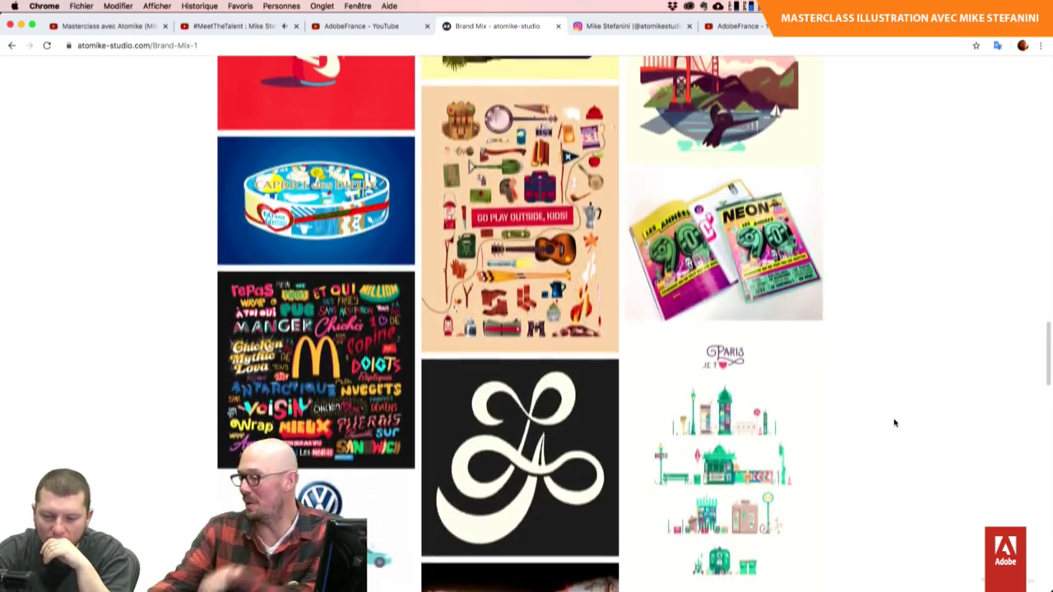
scroll(896, 423, "down", 1)
scroll(895, 423, "down", 4)
scroll(895, 423, "down", 1)
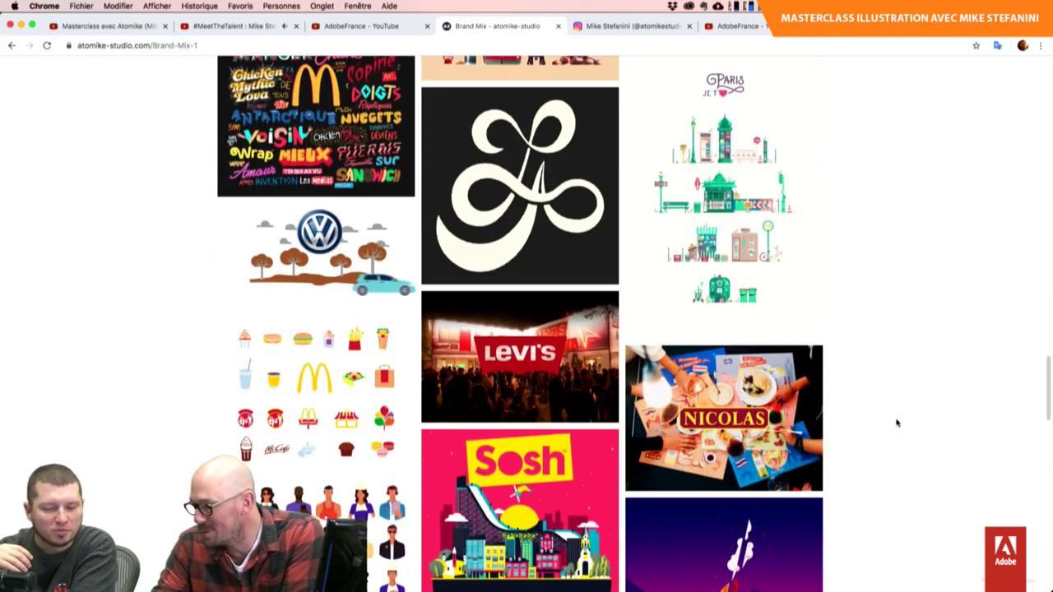
scroll(897, 423, "up", 2)
scroll(897, 423, "up", 4)
scroll(897, 423, "down", 1)
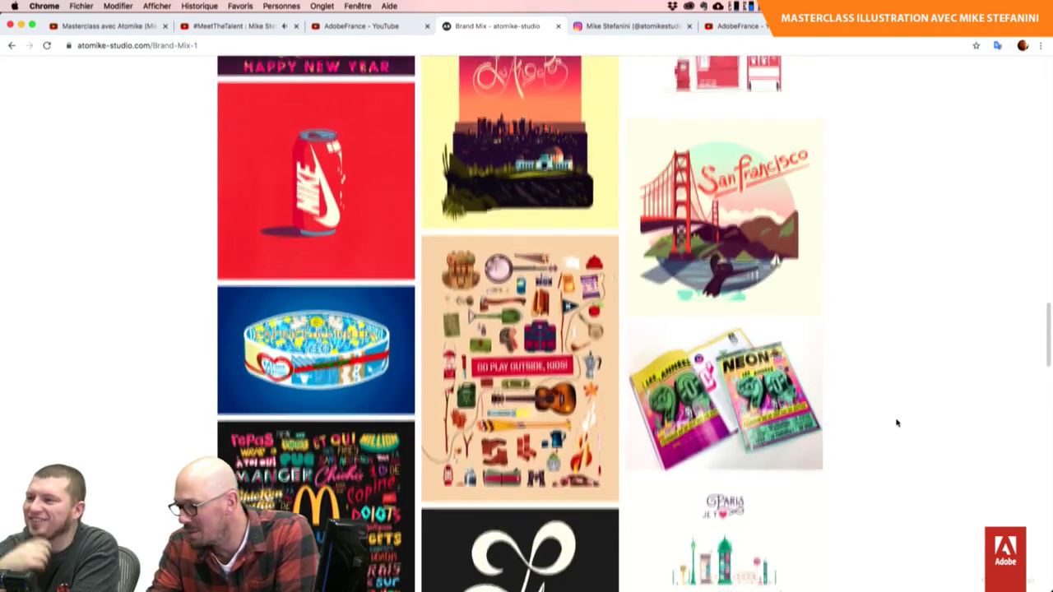
- Open the Camping poster page and scroll through the full 'Go Play Outside, Kids!' camping gear illustration
left_click(547, 340)
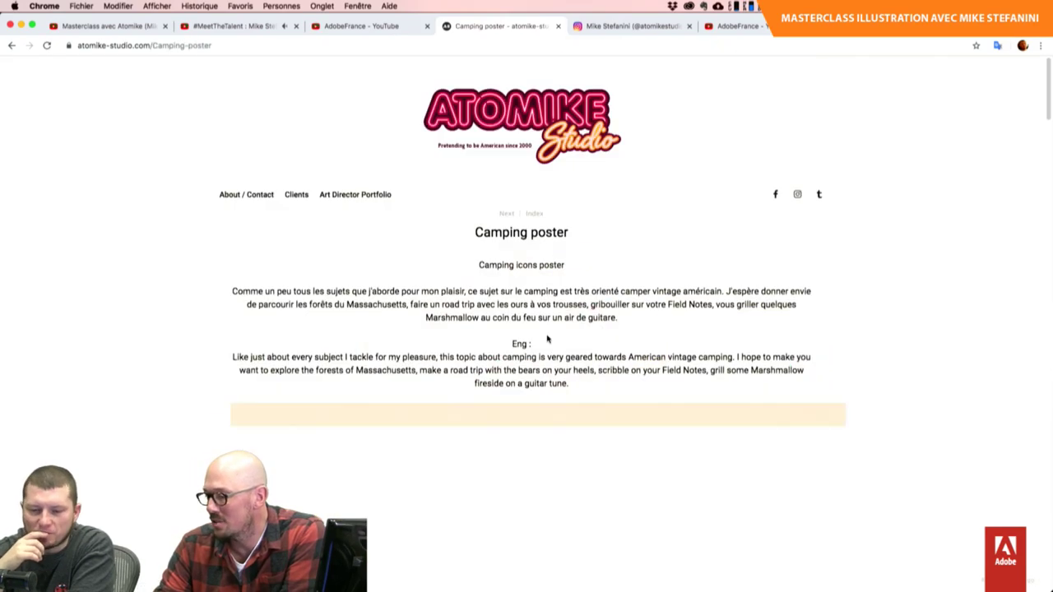
scroll(547, 340, "down", 2)
scroll(547, 340, "down", 5)
scroll(547, 340, "down", 3)
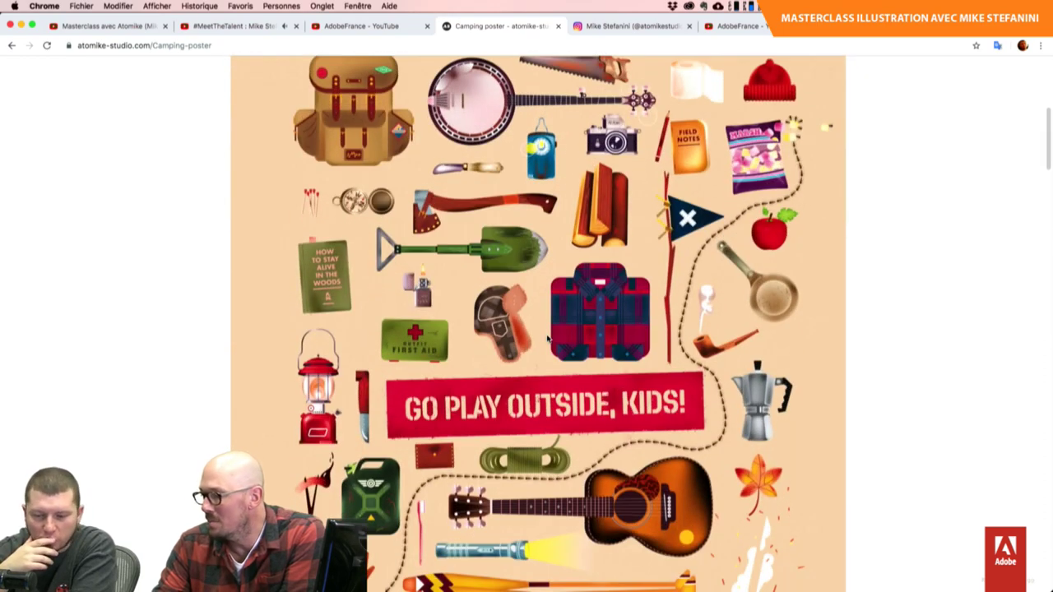
scroll(548, 340, "down", 2)
scroll(547, 339, "down", 2)
scroll(547, 340, "down", 2)
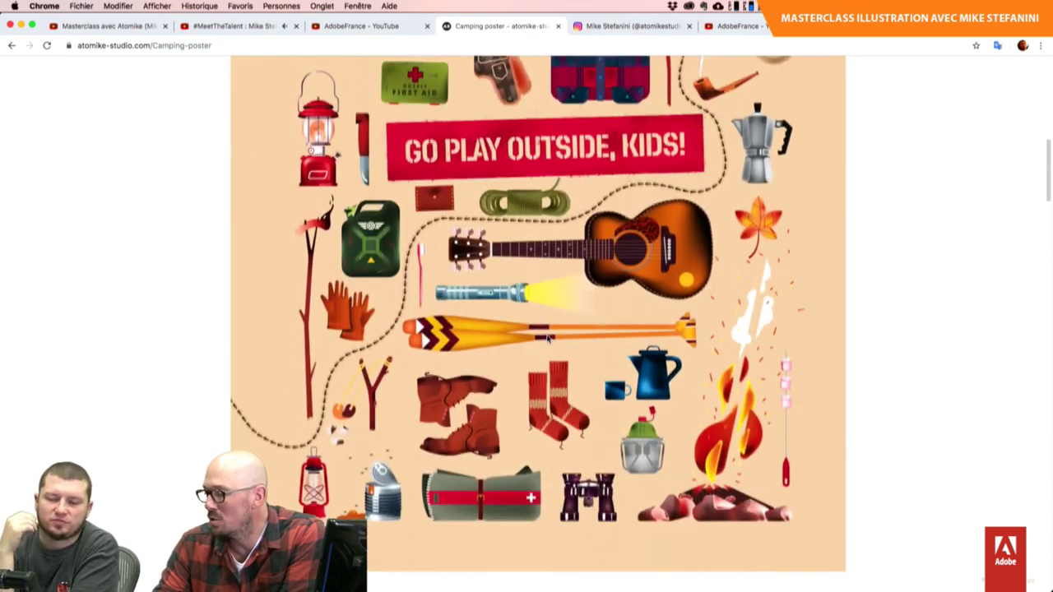
scroll(547, 340, "up", 1)
scroll(548, 340, "up", 5)
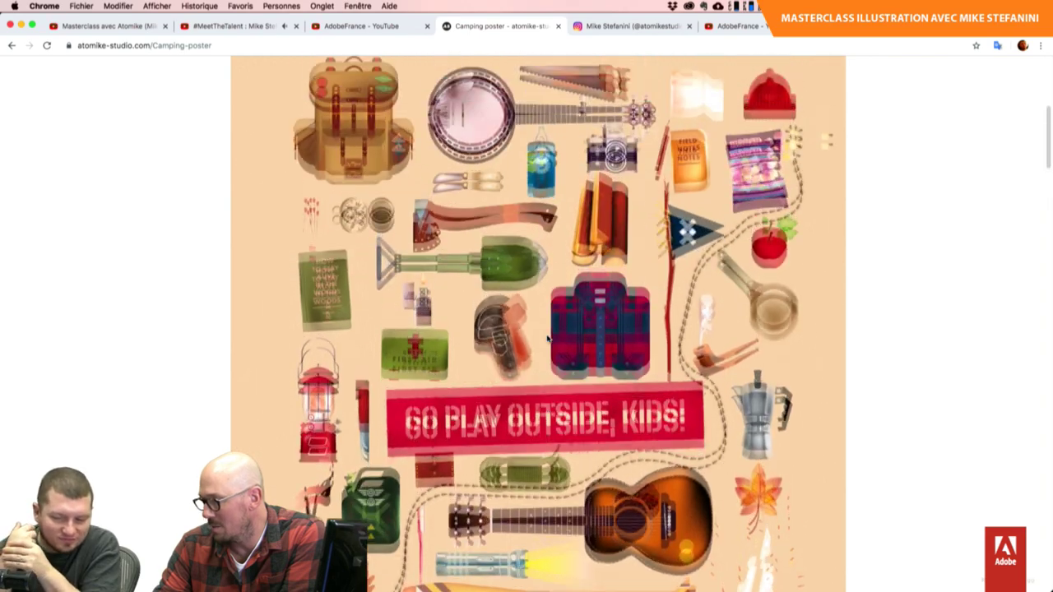
scroll(547, 340, "down", 1)
scroll(547, 340, "down", 1)
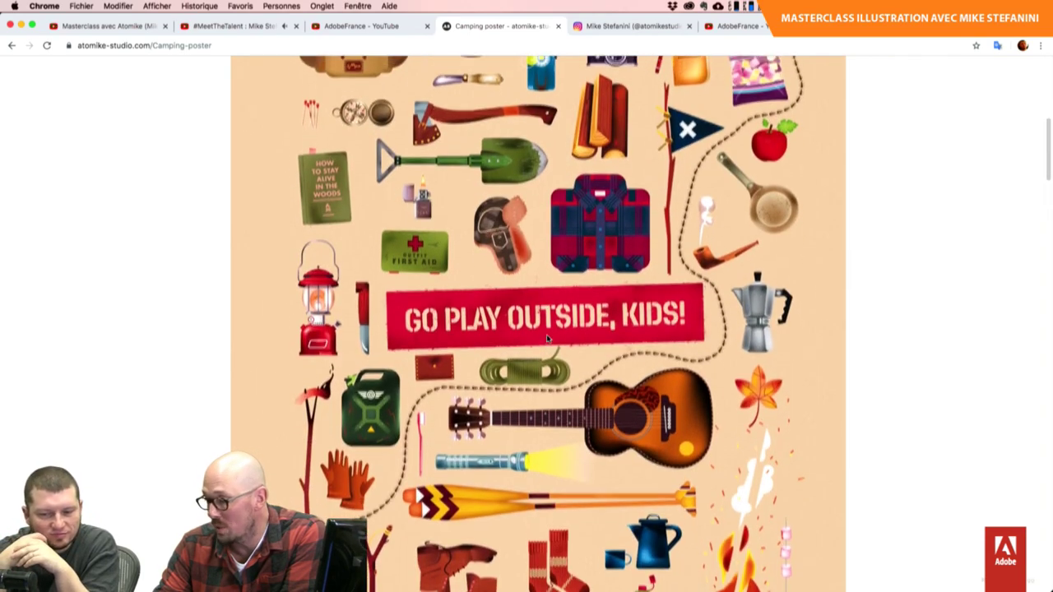
scroll(547, 340, "up", 4)
scroll(547, 338, "down", 1)
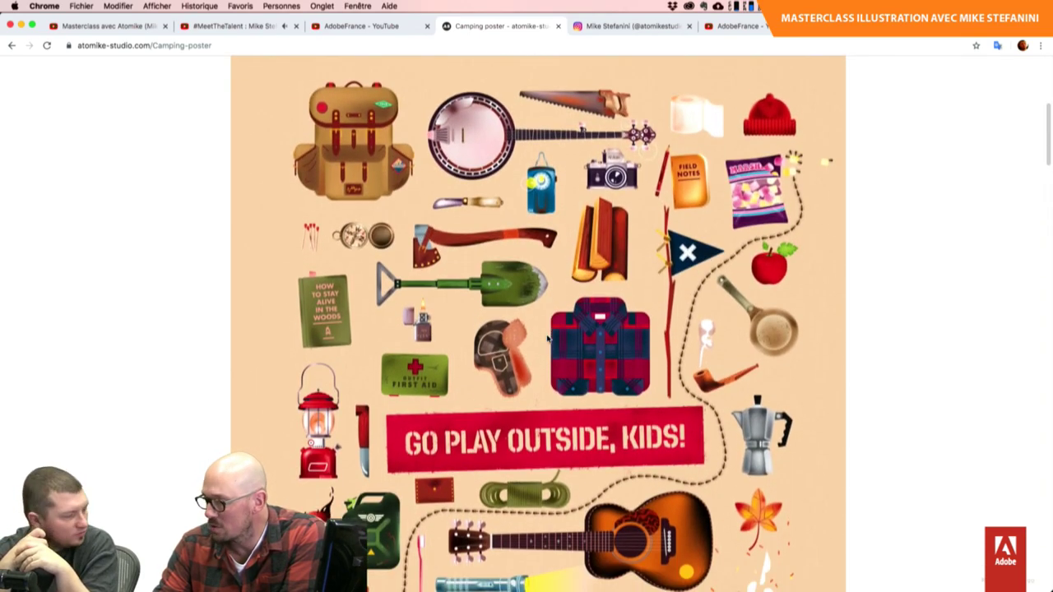
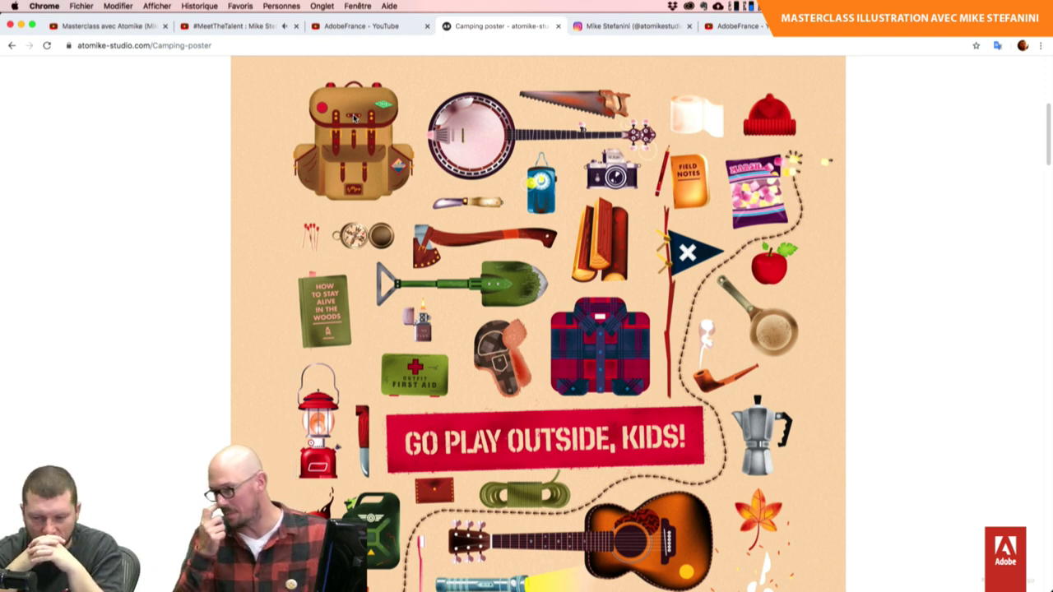
- Scroll through the Camping poster project page to review its images
scroll(354, 117, "down", 2)
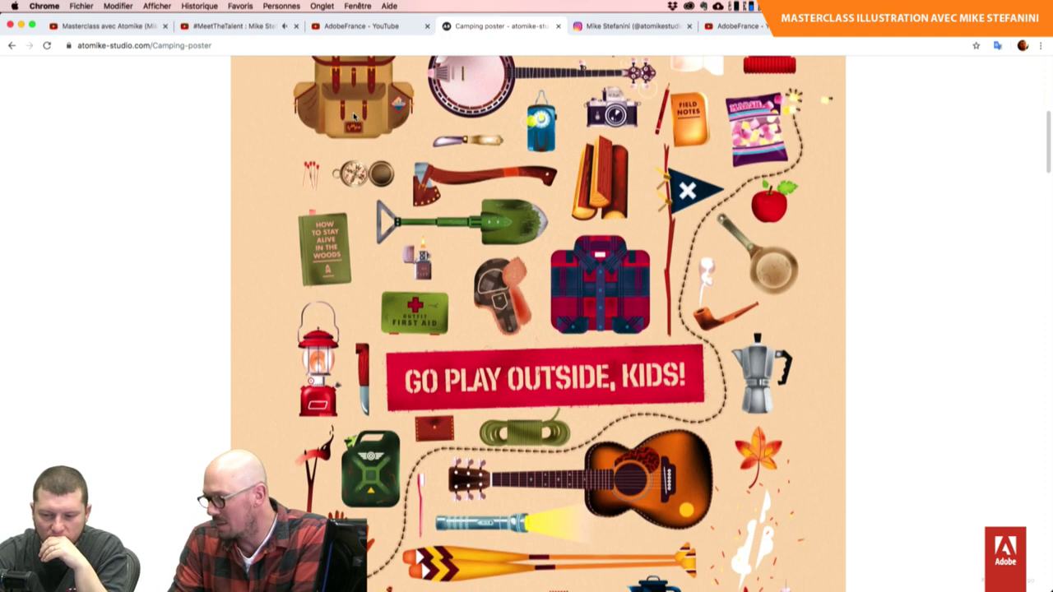
scroll(355, 118, "down", 1)
scroll(355, 118, "down", 1)
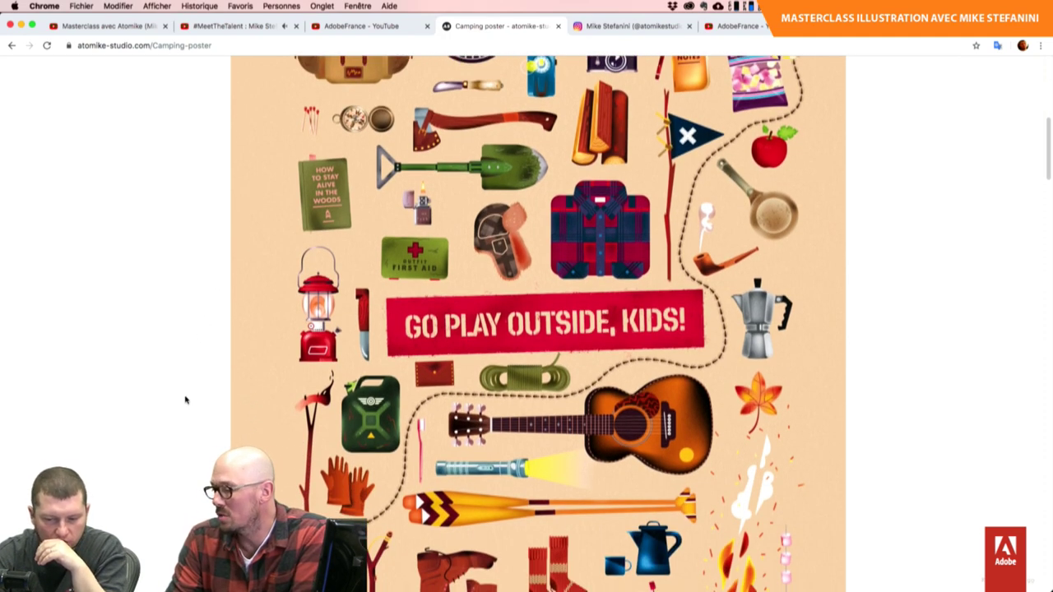
scroll(186, 400, "down", 1)
scroll(186, 400, "down", 1)
scroll(186, 400, "down", 2)
scroll(186, 399, "down", 1)
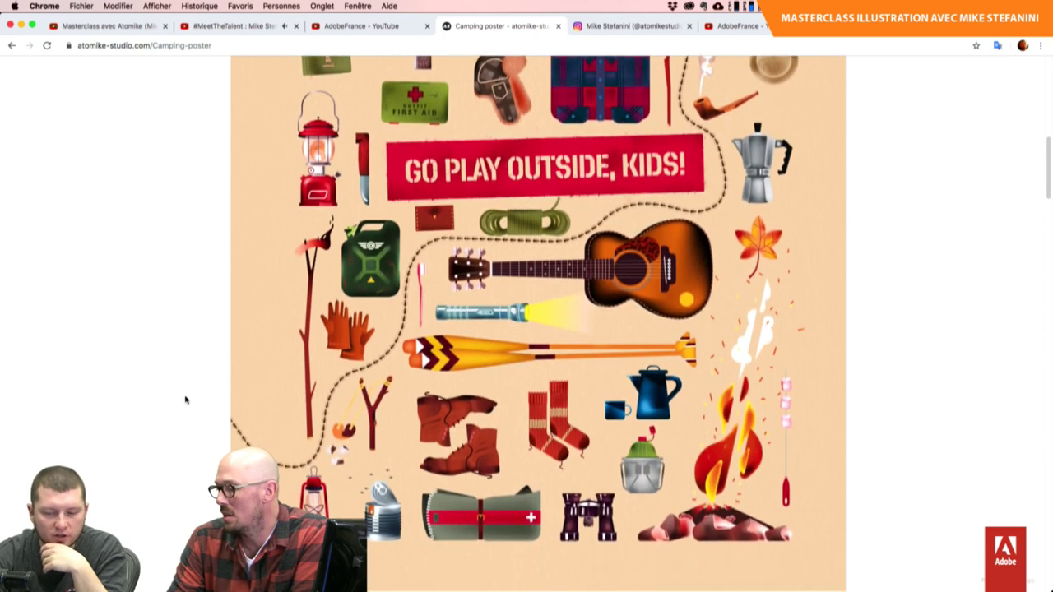
scroll(186, 400, "down", 1)
scroll(186, 400, "down", 1)
scroll(186, 400, "down", 1)
scroll(186, 400, "down", 1)
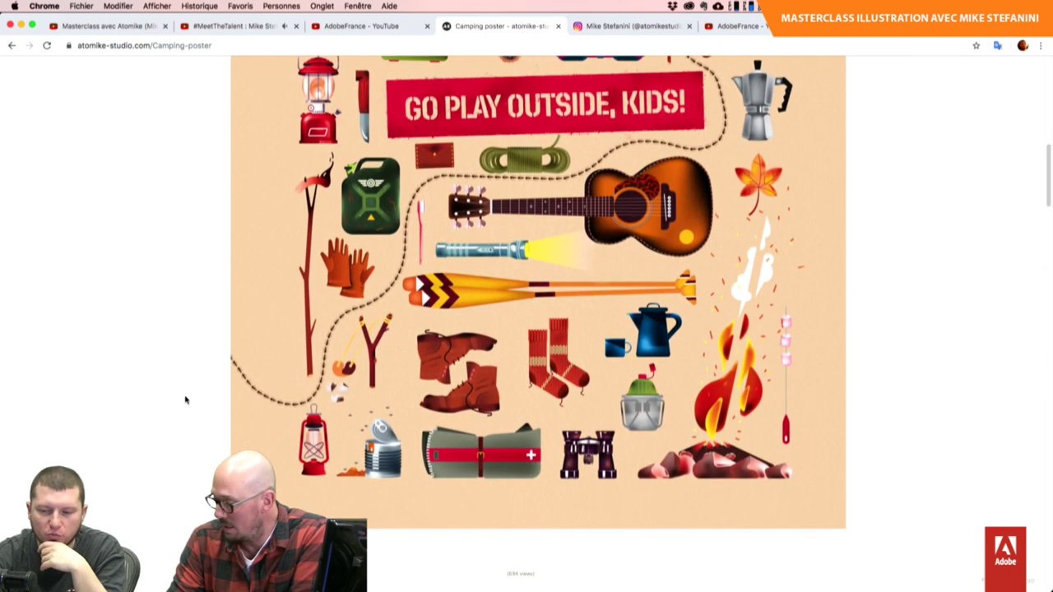
scroll(186, 400, "up", 1)
scroll(186, 400, "up", 1)
scroll(186, 399, "up", 1)
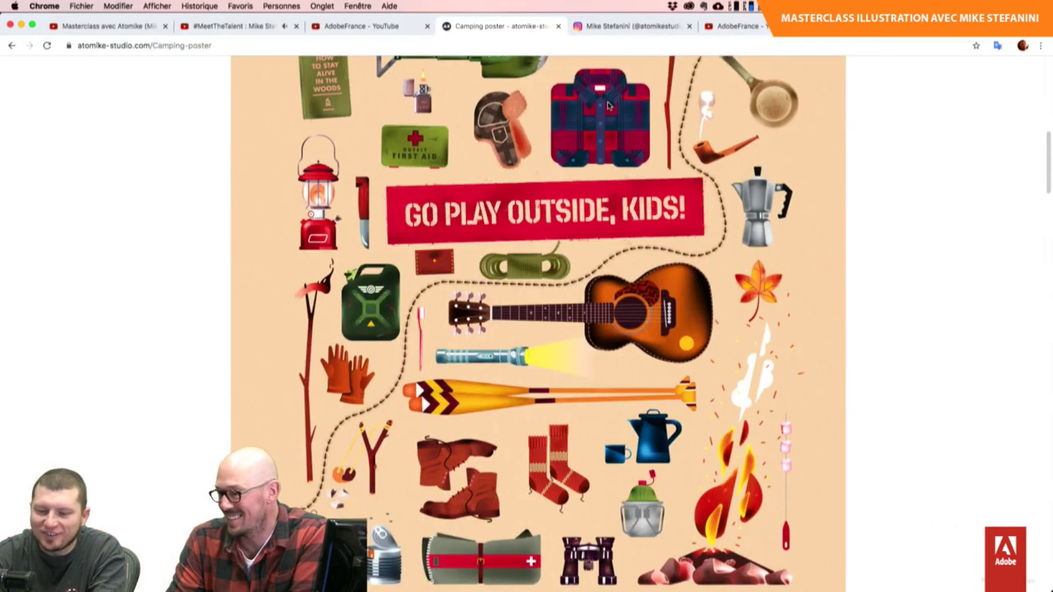
scroll(839, 321, "down", 2)
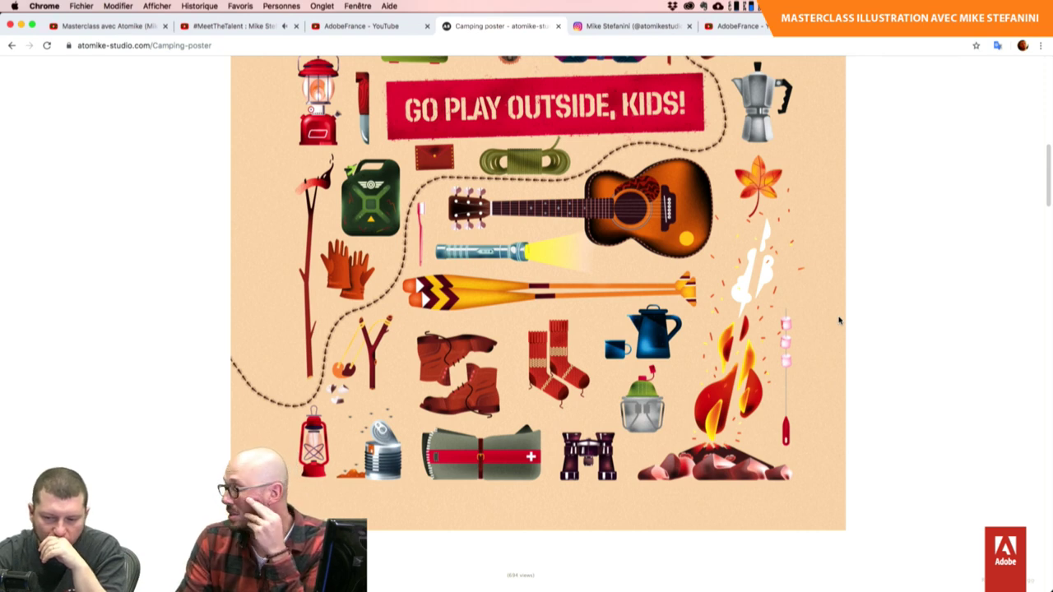
scroll(840, 321, "up", 1)
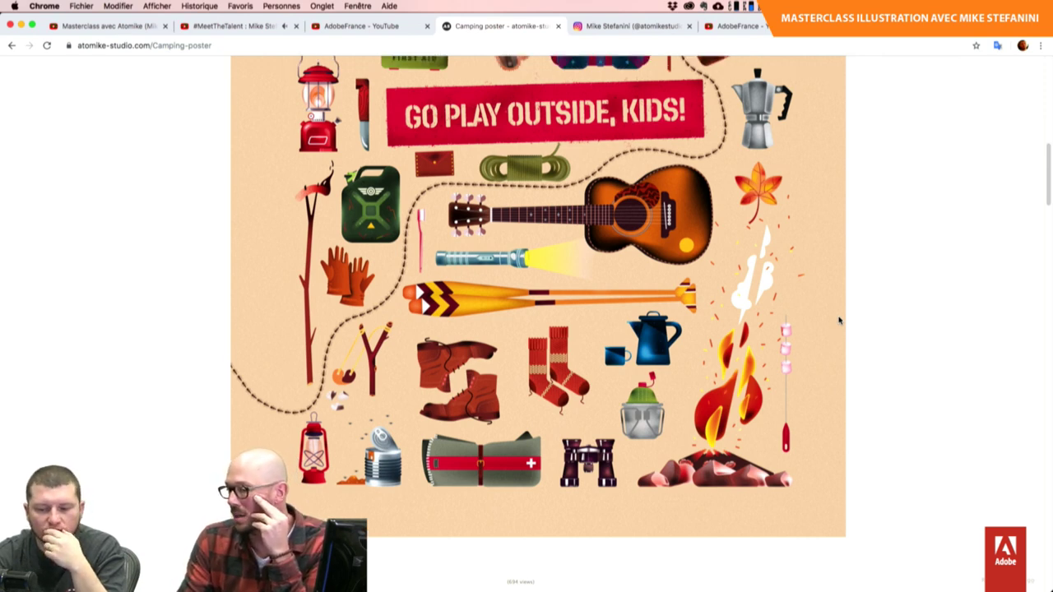
scroll(839, 321, "up", 3)
scroll(839, 321, "up", 3)
scroll(839, 321, "up", 2)
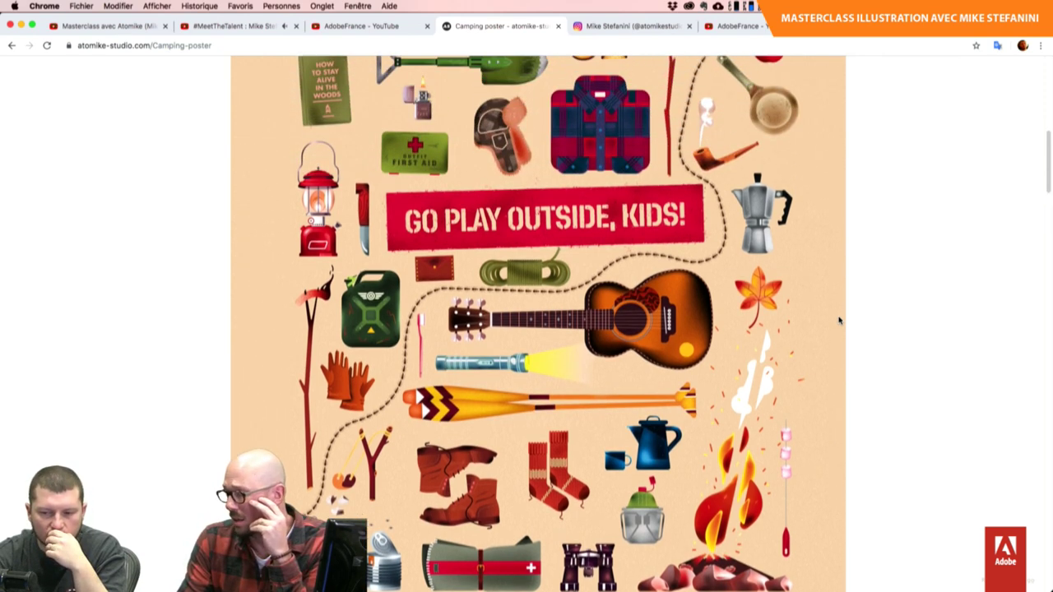
scroll(840, 321, "up", 2)
scroll(839, 321, "up", 3)
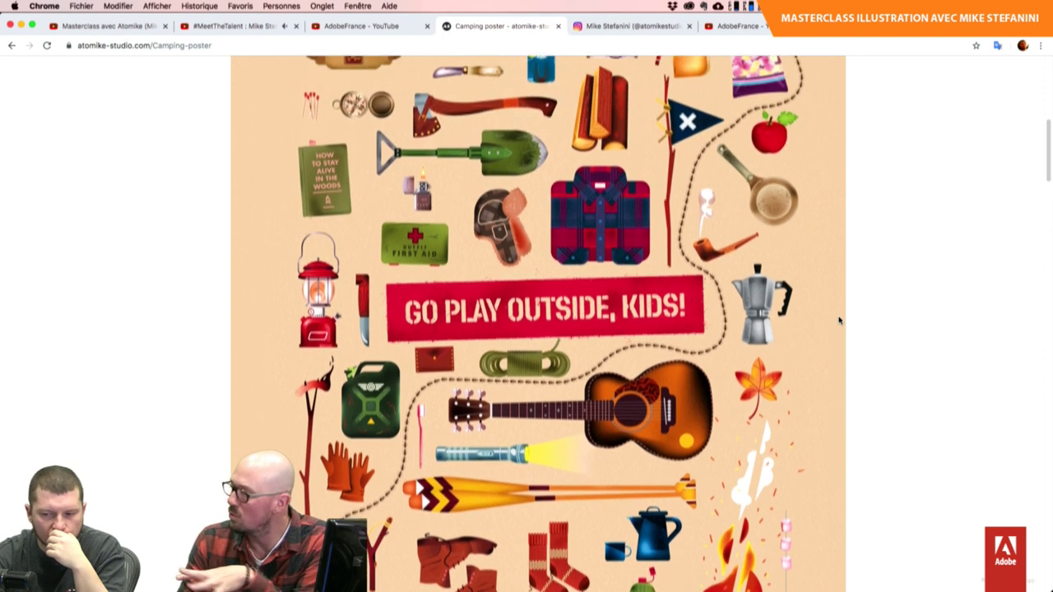
scroll(839, 321, "up", 2)
scroll(839, 321, "up", 2)
scroll(840, 321, "up", 2)
scroll(839, 321, "up", 2)
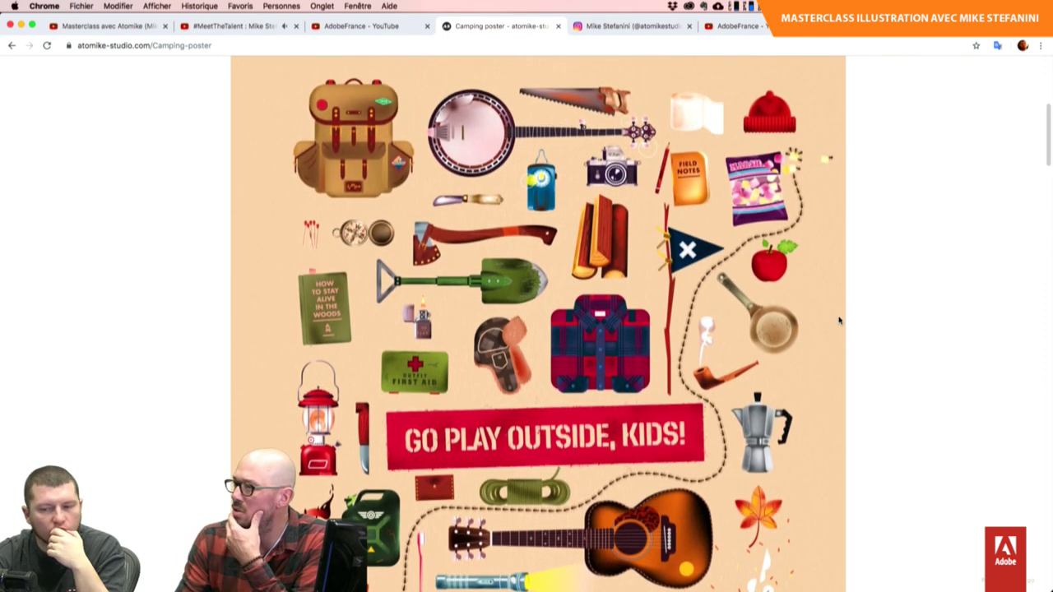
scroll(839, 321, "up", 1)
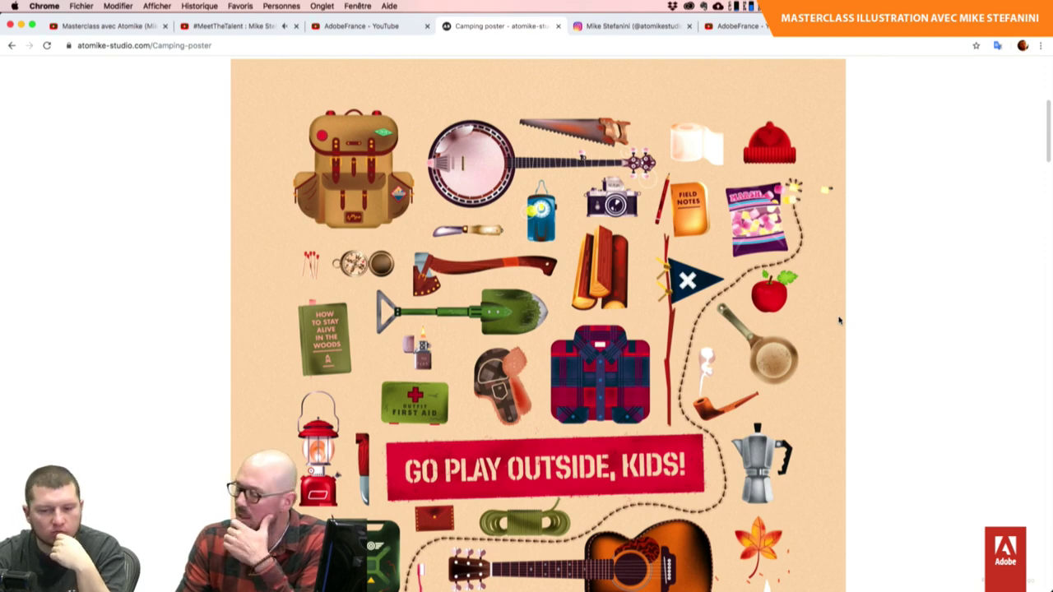
scroll(840, 321, "up", 1)
scroll(840, 321, "up", 2)
scroll(839, 321, "up", 1)
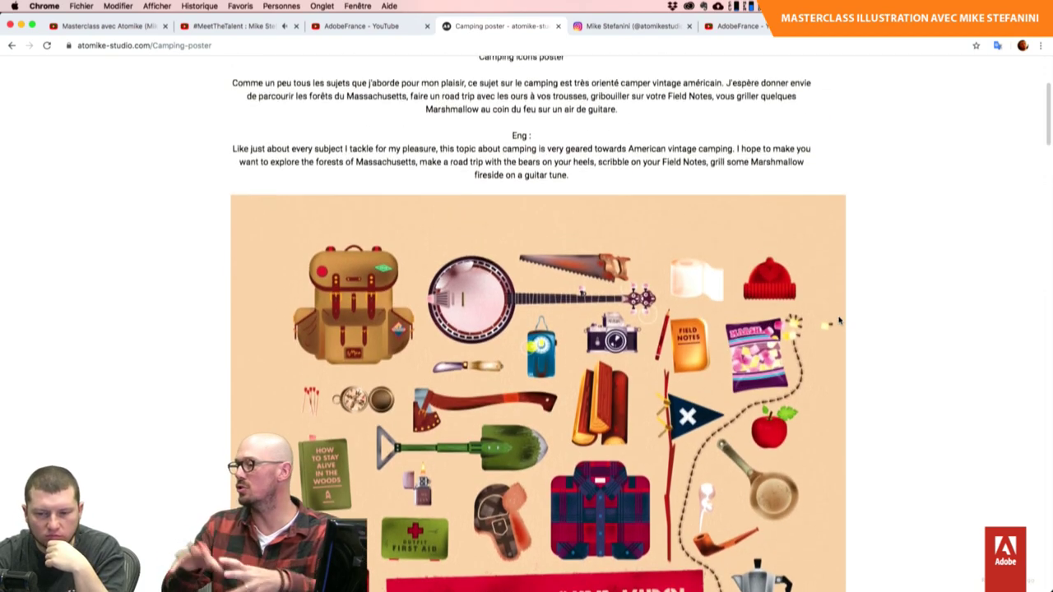
scroll(840, 321, "up", 1)
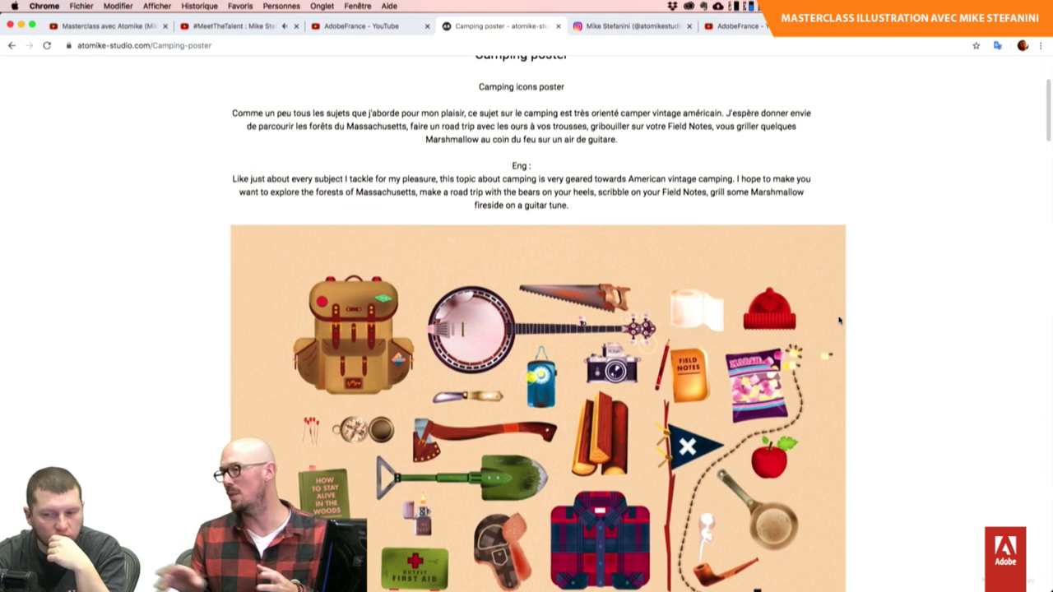
scroll(840, 321, "up", 1)
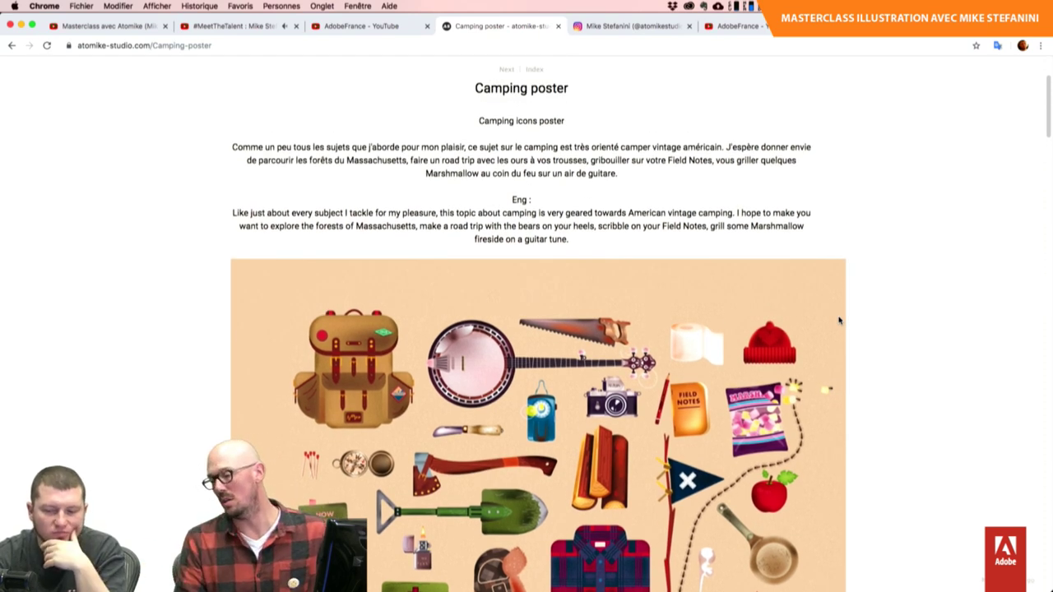
scroll(839, 321, "down", 2)
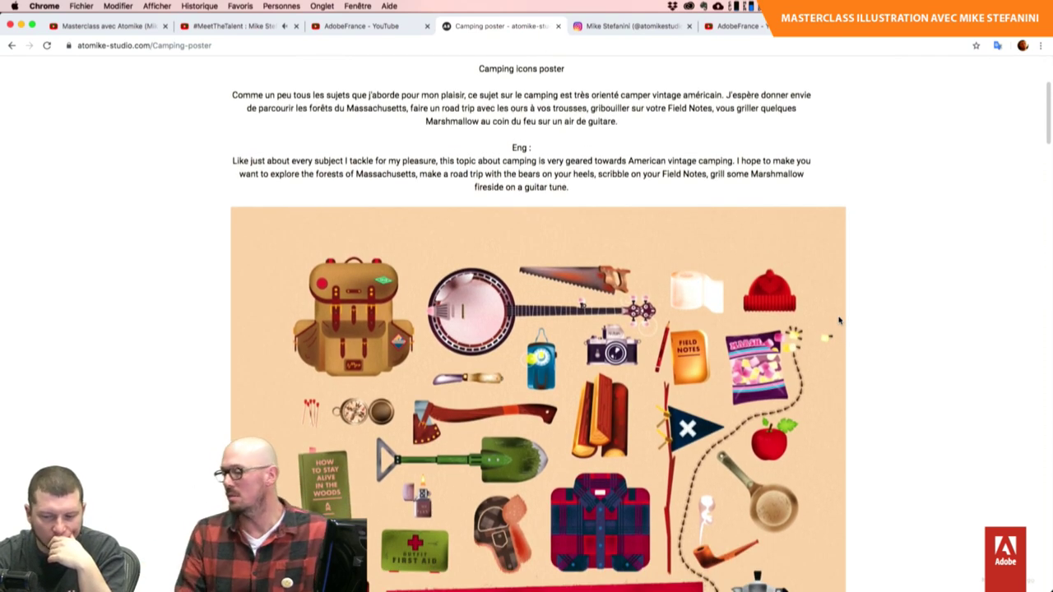
scroll(839, 321, "down", 2)
scroll(839, 320, "down", 1)
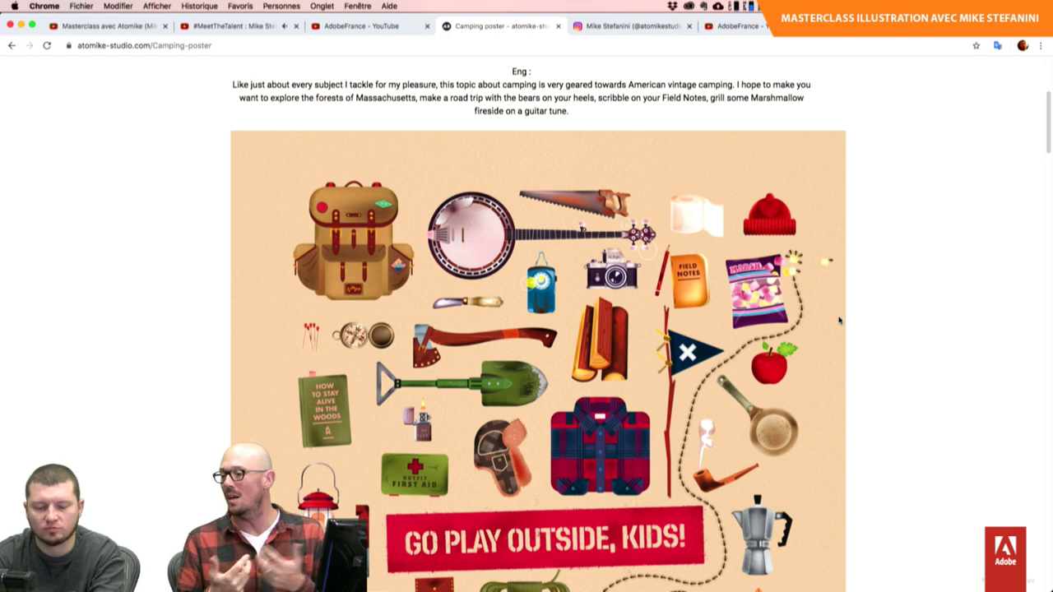
scroll(840, 321, "down", 1)
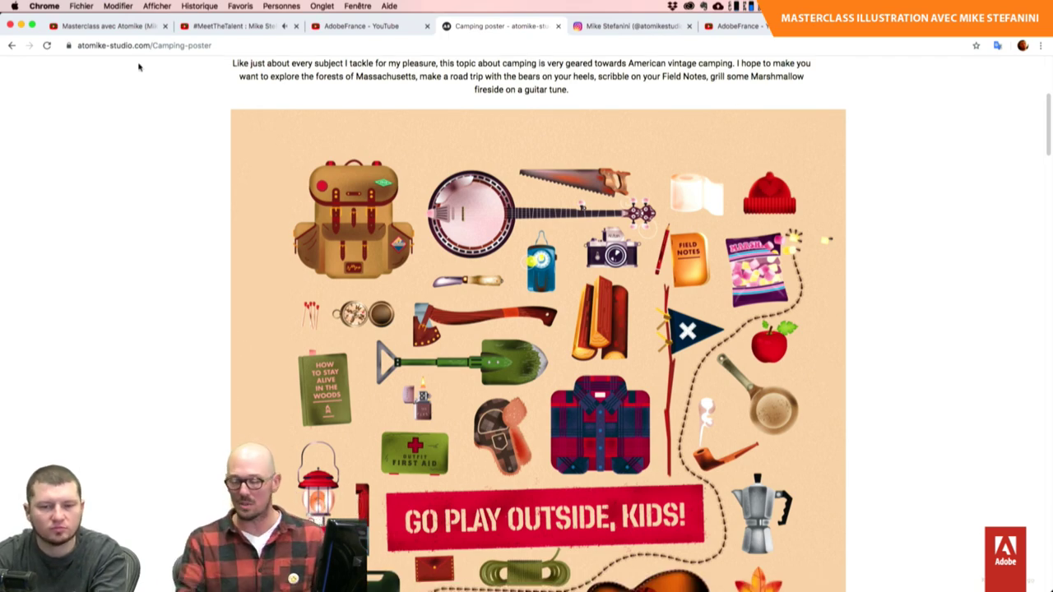
- Remove '/Camping-poster' from the address to load the studio's portfolio home page
left_click_drag(162, 46, 213, 45)
key("BackSpace")
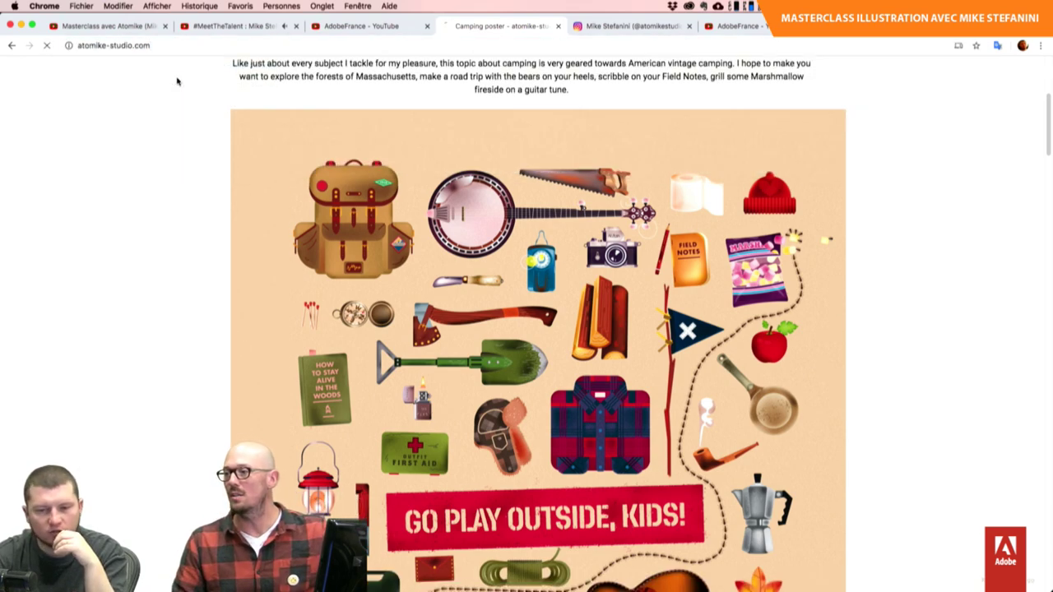
key("Return")
- Scroll down the portfolio grid and open the Ma RATP project
scroll(485, 262, "down", 3)
scroll(485, 262, "down", 3)
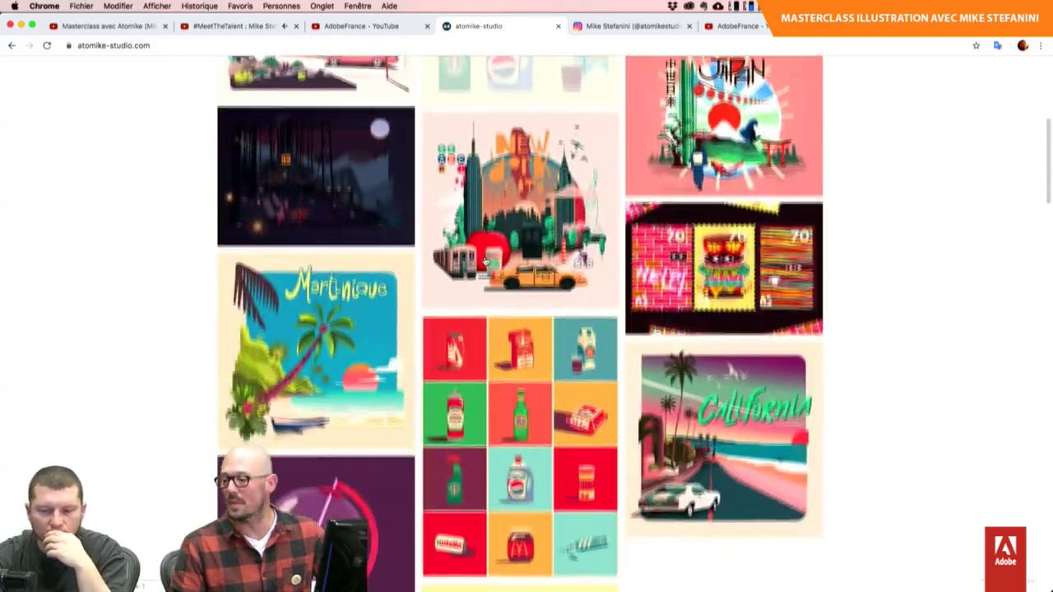
scroll(485, 262, "down", 2)
scroll(485, 261, "down", 2)
scroll(486, 262, "down", 2)
scroll(485, 261, "down", 3)
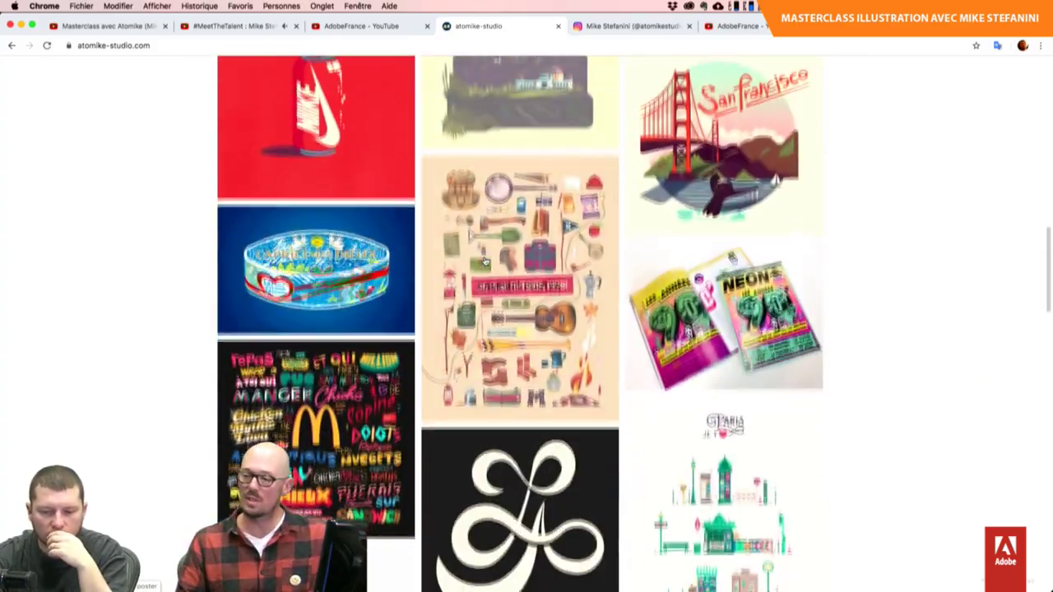
scroll(535, 296, "down", 1)
scroll(596, 329, "down", 2)
scroll(597, 329, "down", 3)
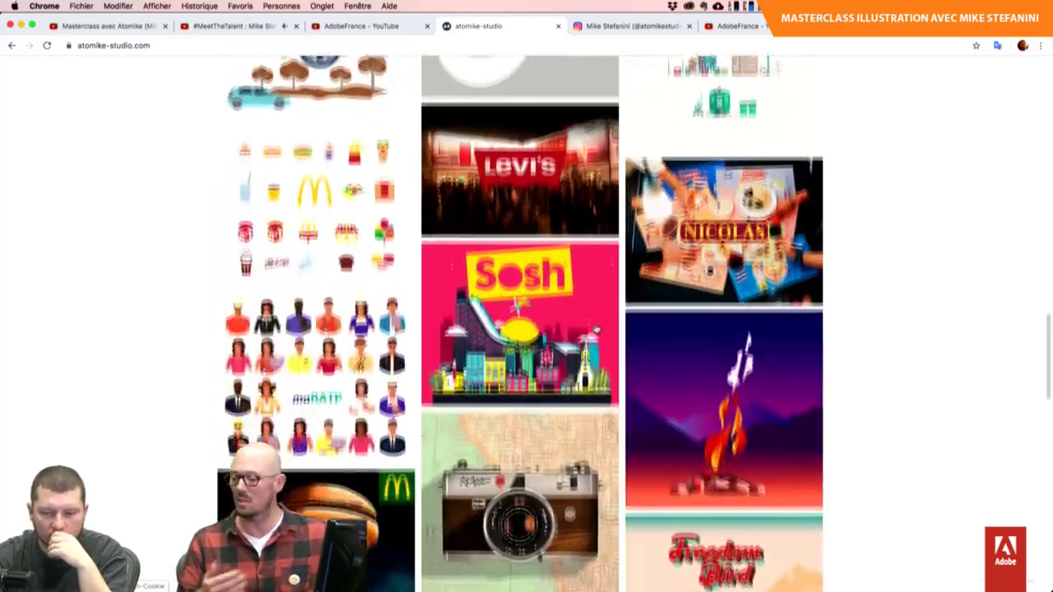
scroll(597, 329, "down", 2)
scroll(596, 329, "down", 2)
scroll(597, 329, "up", 1)
scroll(597, 329, "up", 1)
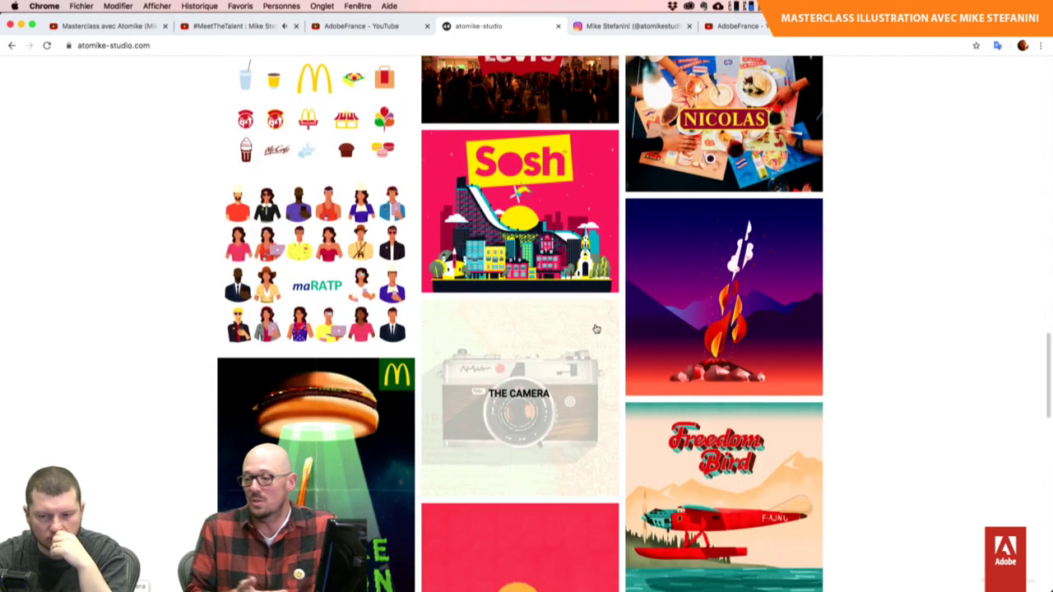
scroll(596, 329, "down", 1)
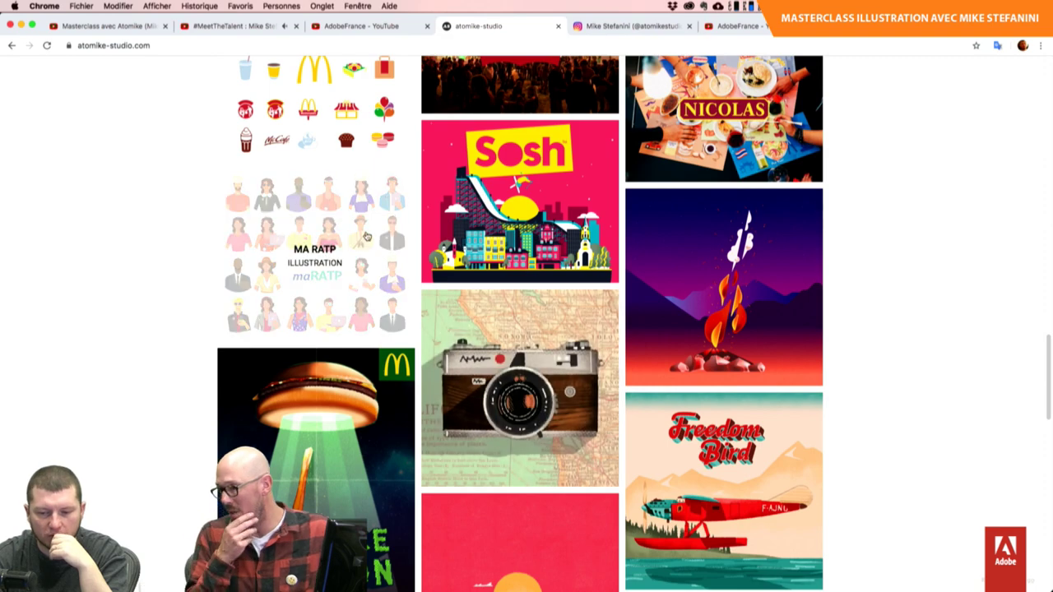
left_click(367, 237)
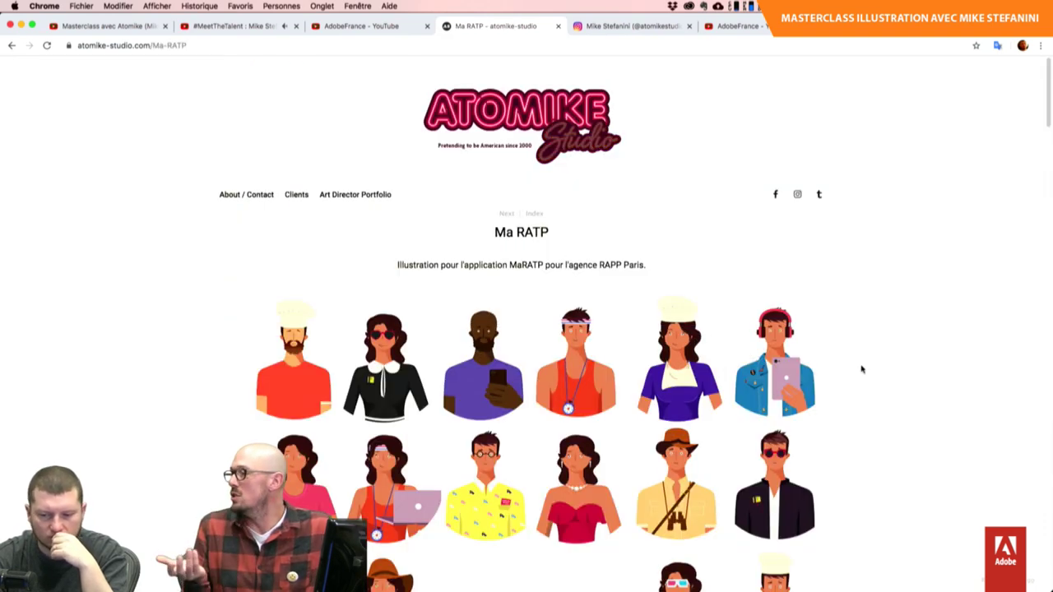
scroll(862, 370, "down", 3)
scroll(862, 369, "down", 3)
scroll(861, 369, "down", 3)
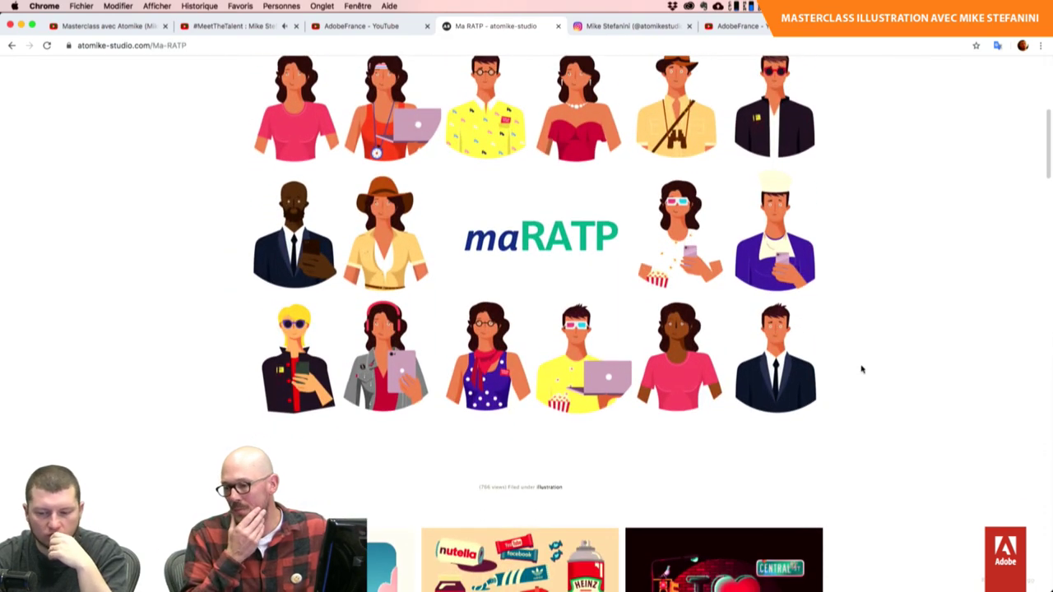
scroll(862, 369, "down", 2)
scroll(862, 370, "up", 2)
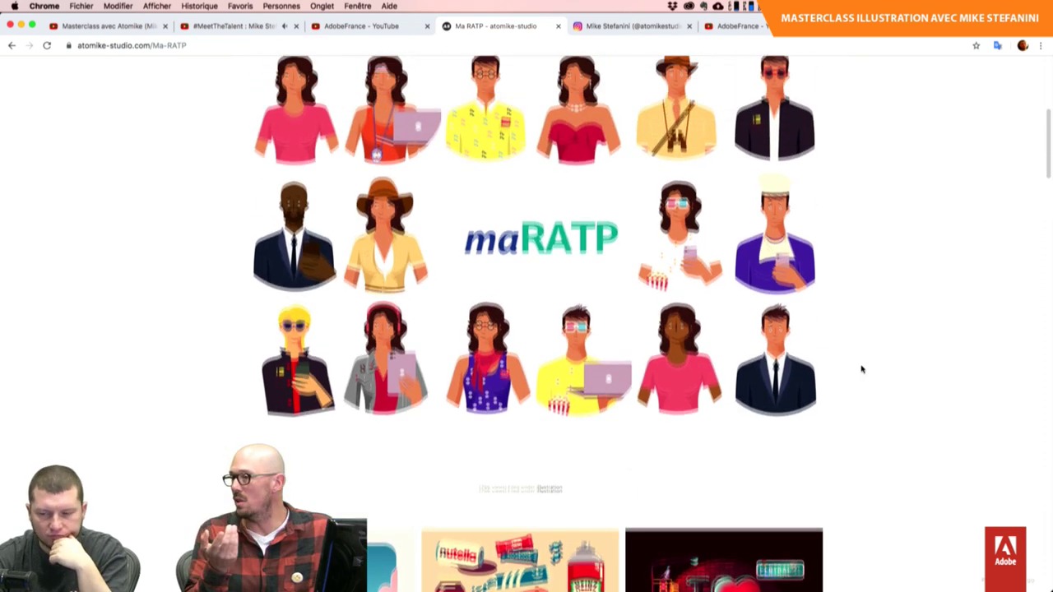
scroll(861, 369, "up", 2)
scroll(861, 370, "up", 2)
scroll(861, 369, "up", 1)
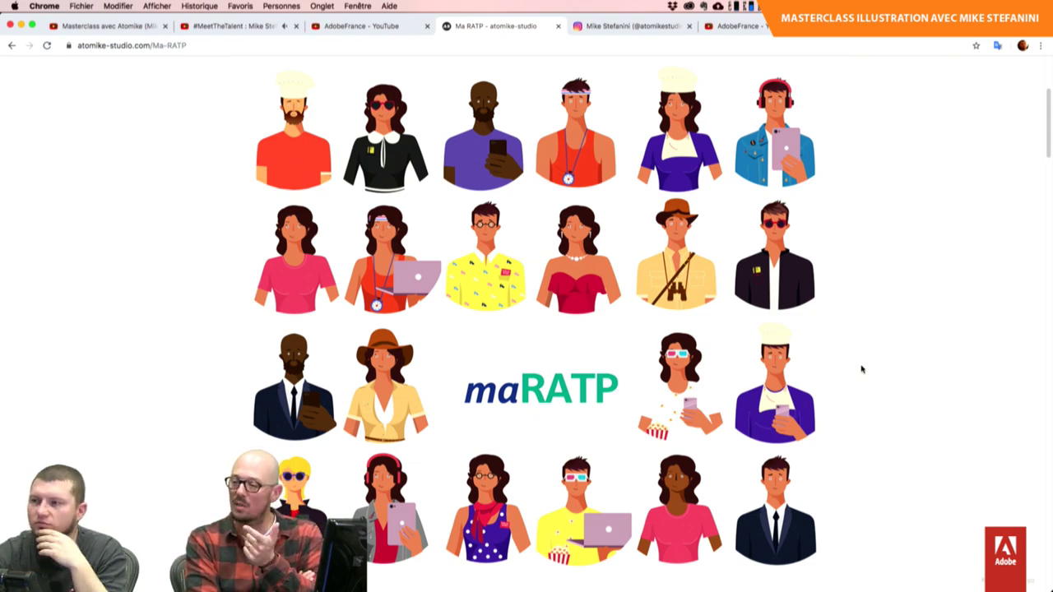
scroll(862, 370, "down", 2)
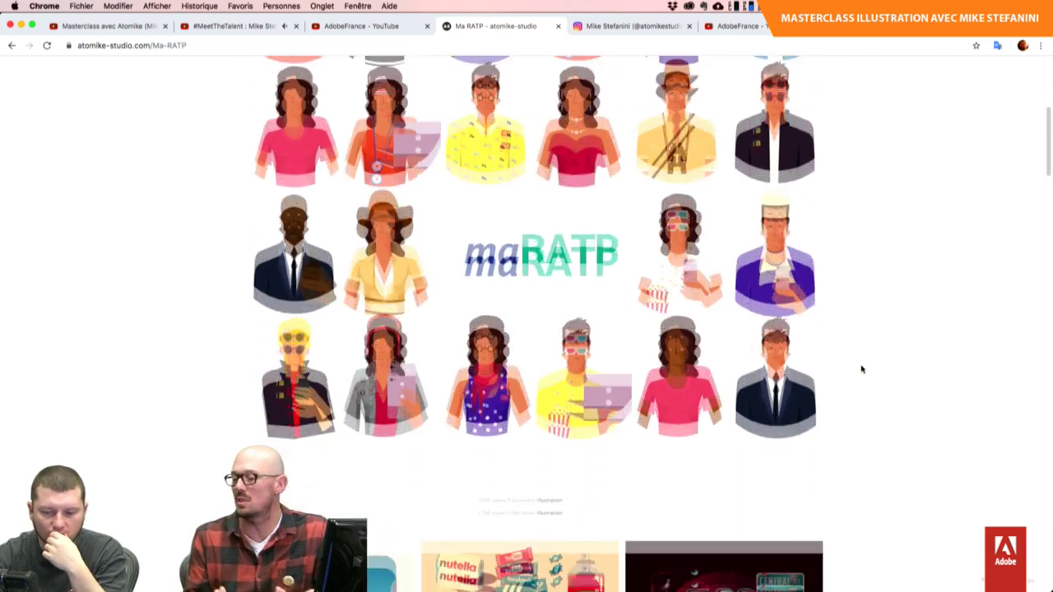
scroll(861, 370, "down", 4)
scroll(861, 369, "down", 2)
scroll(861, 369, "down", 3)
scroll(861, 369, "down", 3)
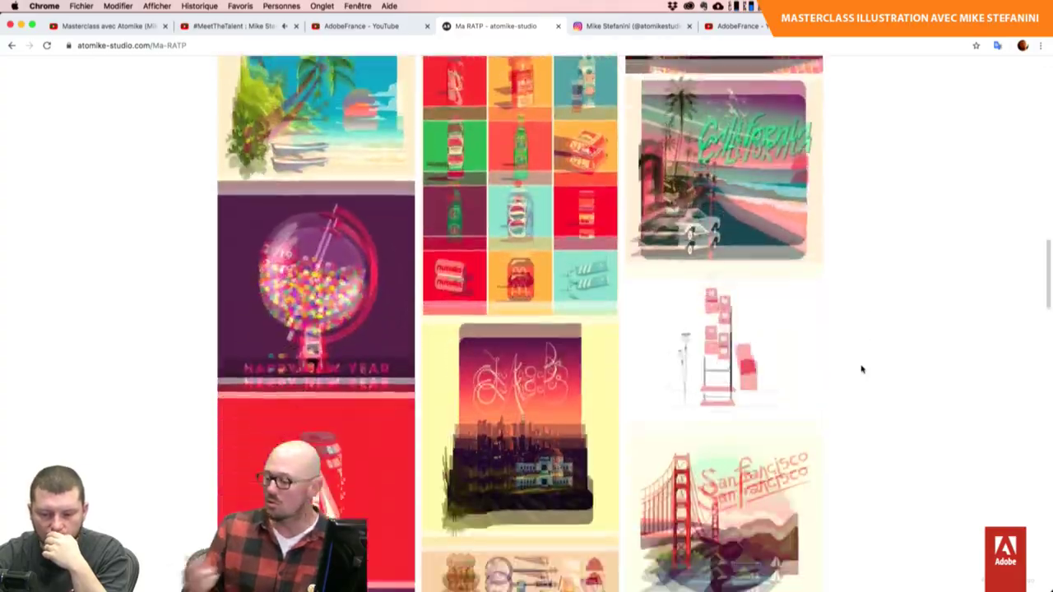
scroll(861, 370, "down", 4)
scroll(862, 369, "down", 1)
scroll(861, 369, "down", 4)
scroll(861, 370, "down", 2)
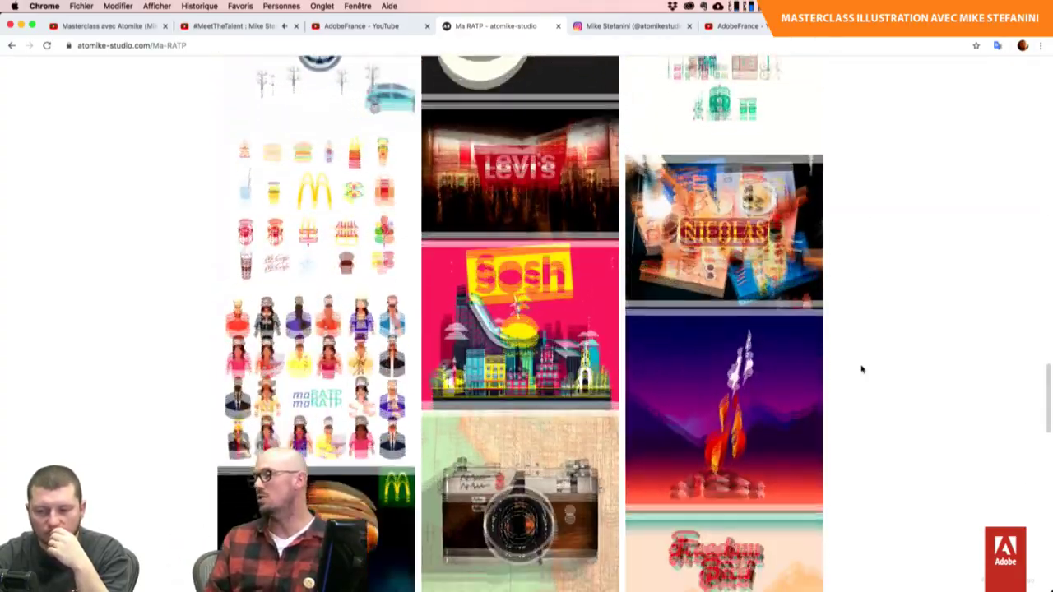
scroll(861, 370, "down", 1)
scroll(861, 369, "down", 3)
scroll(862, 369, "down", 2)
scroll(862, 369, "down", 3)
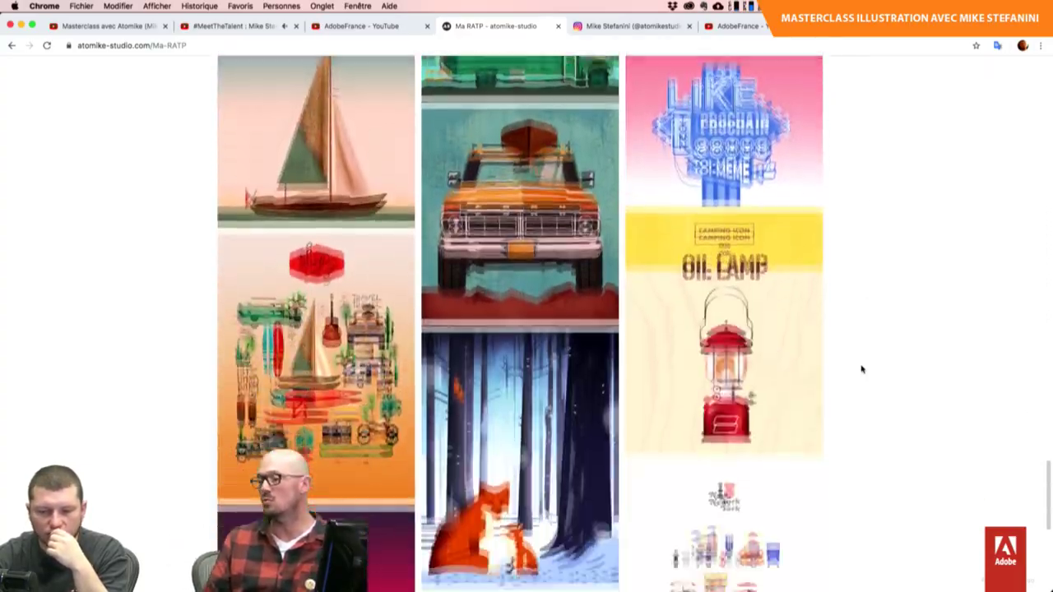
scroll(862, 370, "down", 2)
scroll(861, 370, "down", 2)
scroll(862, 370, "down", 3)
scroll(862, 370, "down", 1)
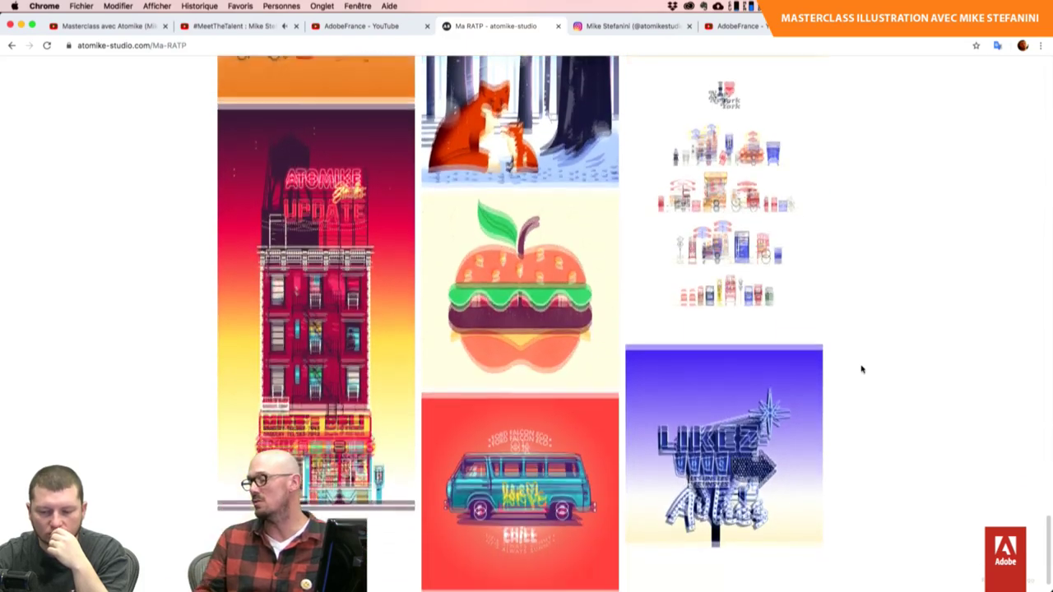
scroll(861, 369, "down", 1)
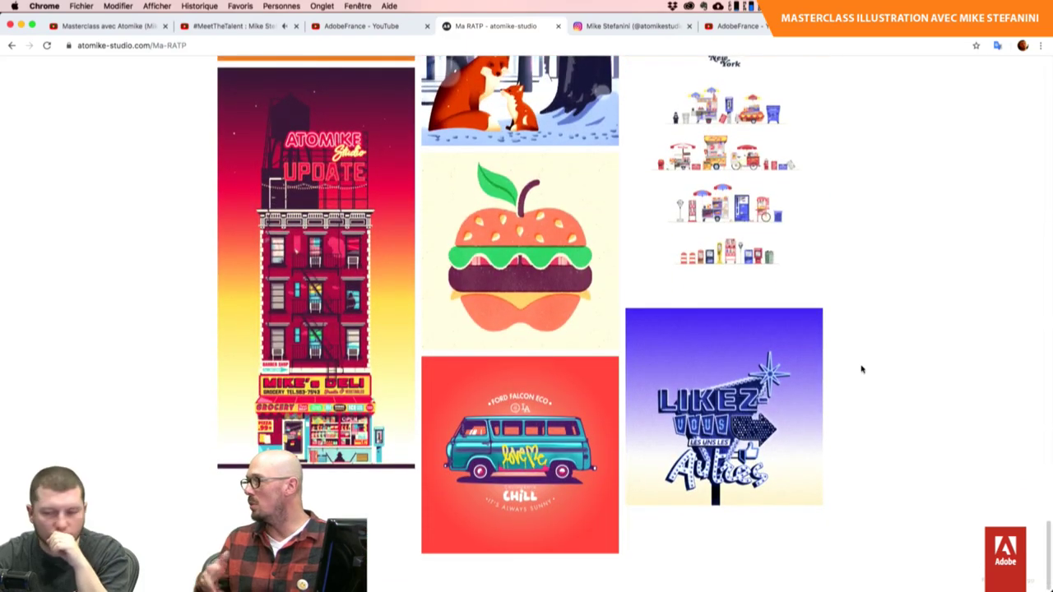
scroll(862, 369, "up", 1)
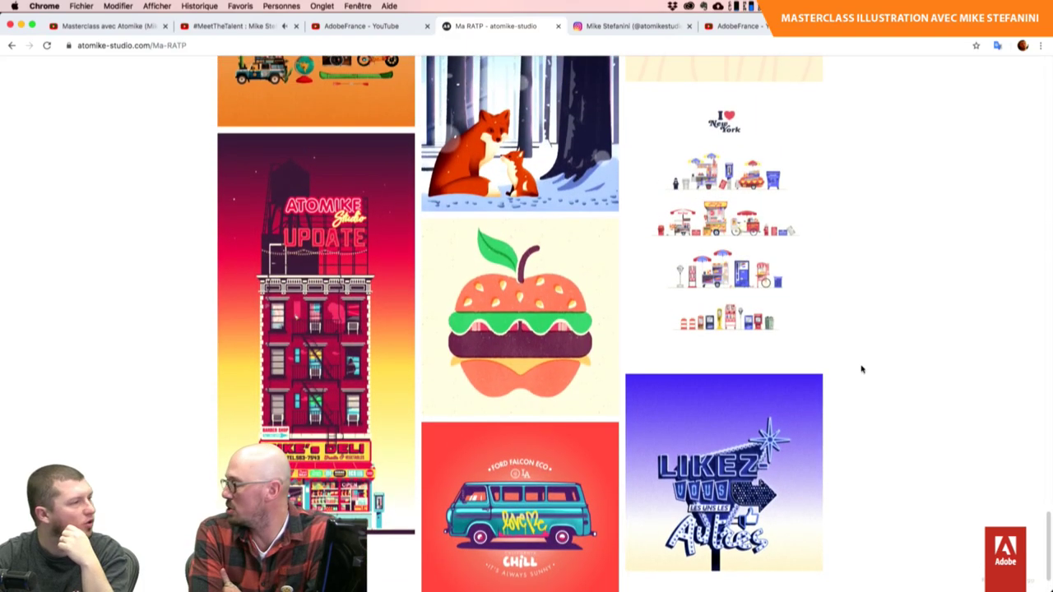
scroll(862, 369, "up", 1)
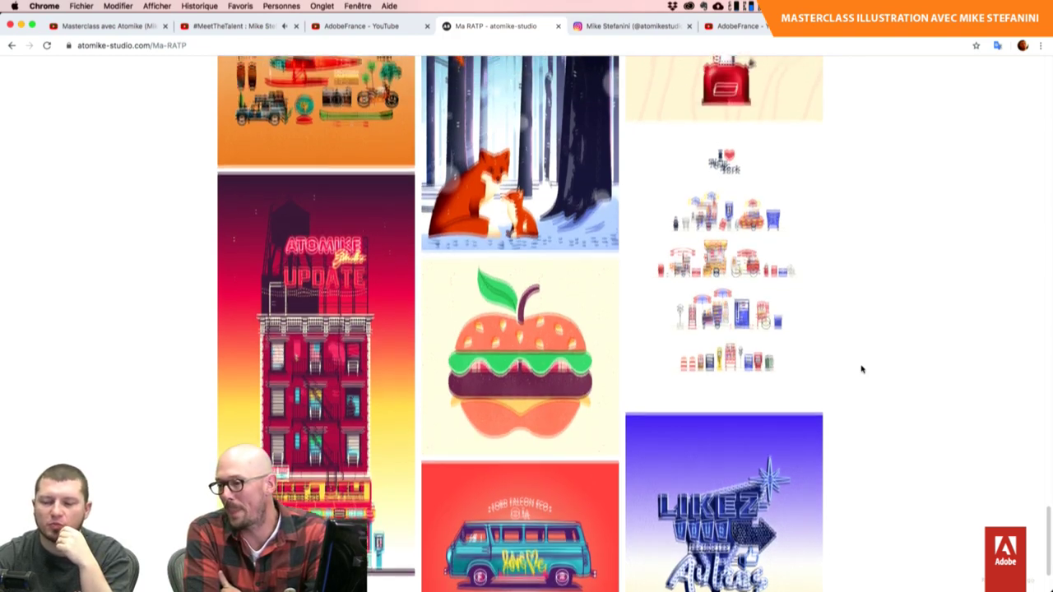
scroll(861, 369, "up", 3)
scroll(861, 369, "up", 2)
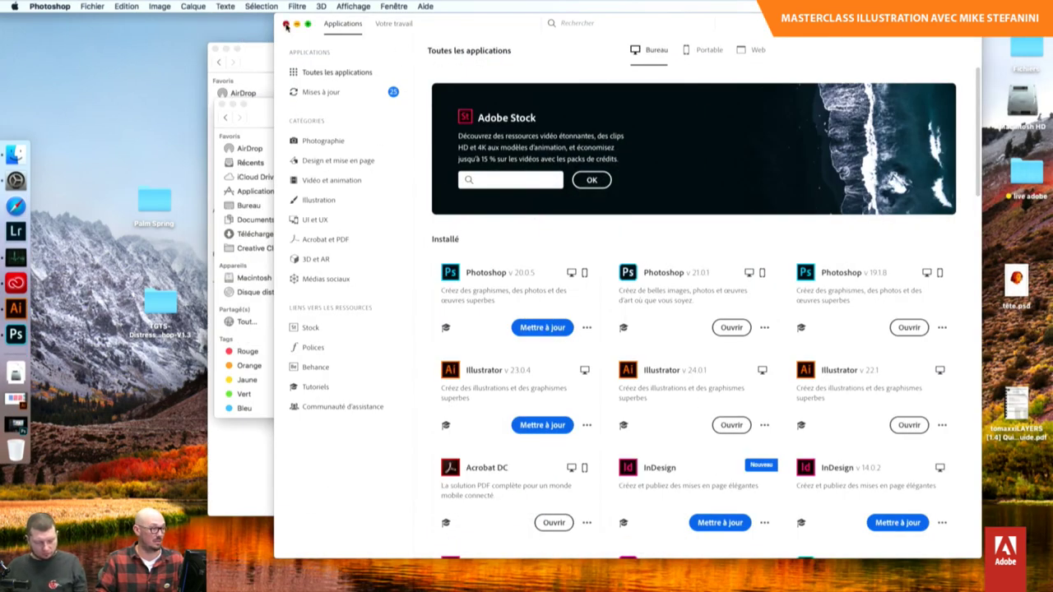
- Close the Creative Cloud window and the duplicate Master classe Finder window, then reposition the remaining one
left_click(286, 23)
left_click(313, 121)
left_click_drag(325, 123, 290, 148)
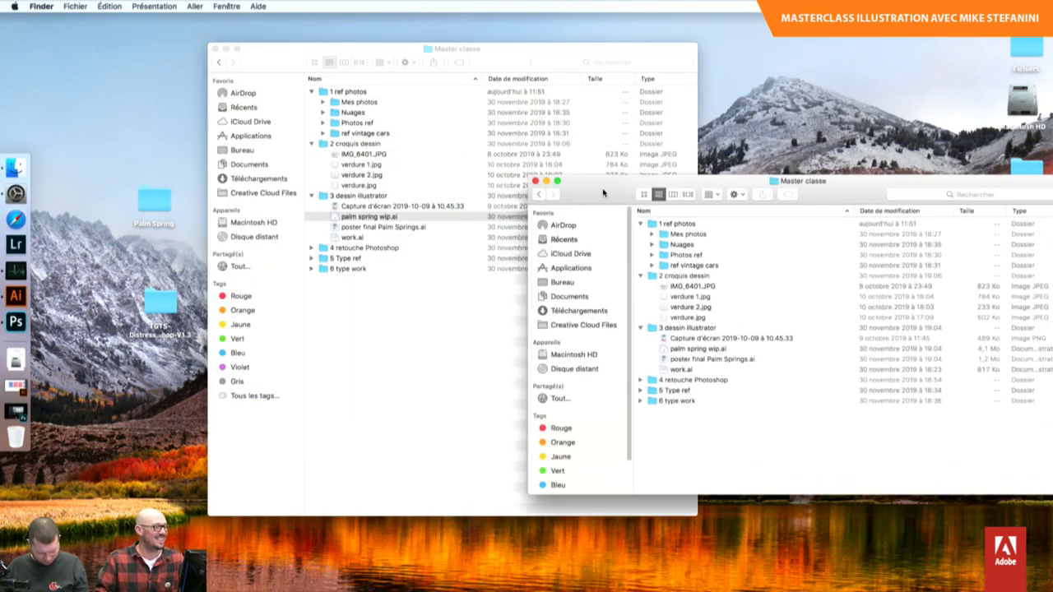
left_click(216, 49)
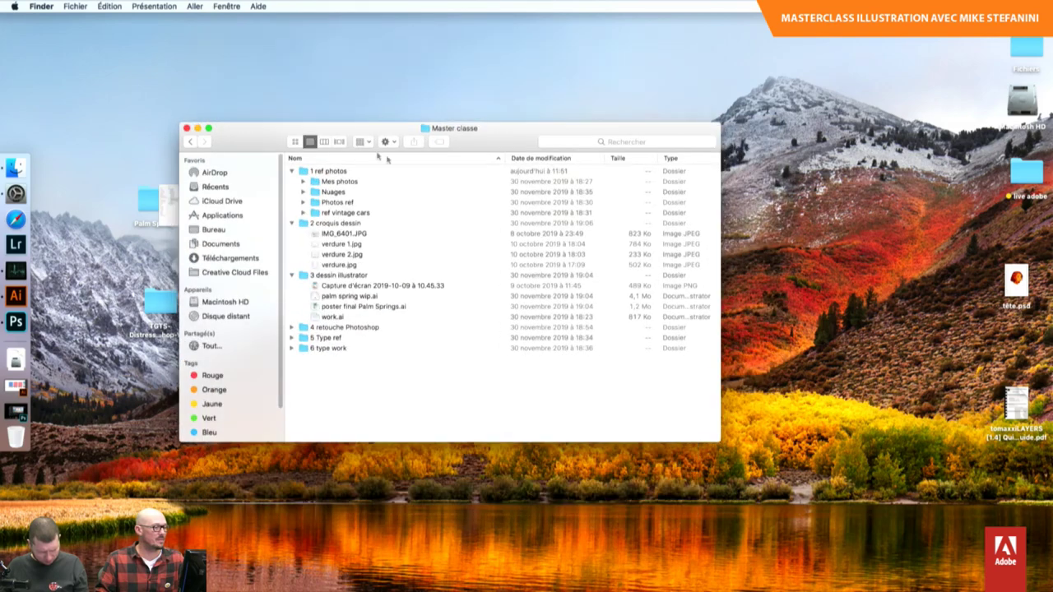
left_click_drag(344, 129, 391, 88)
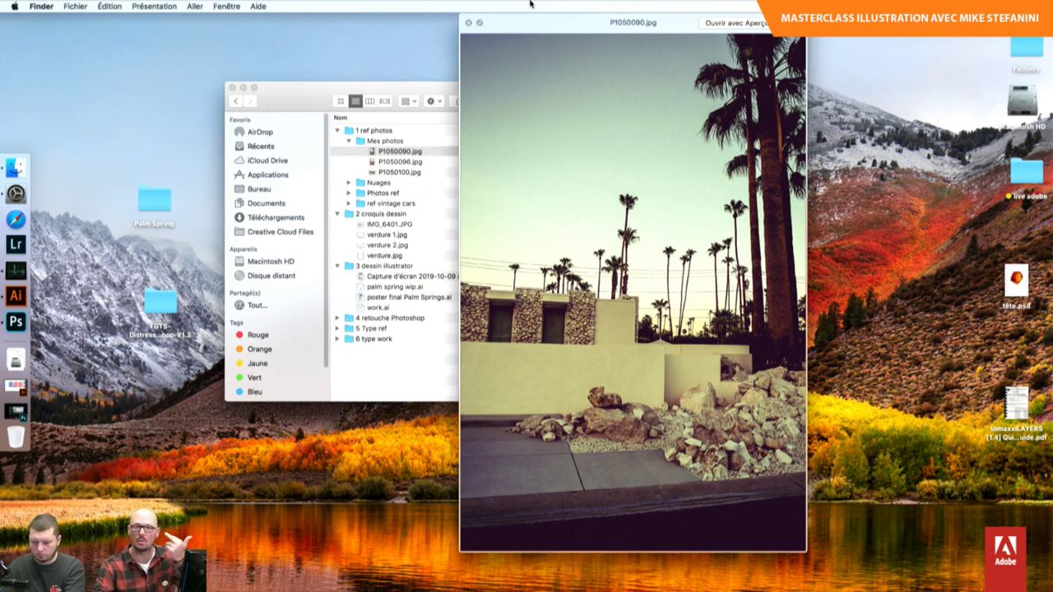
- Preview P1050096.jpg and P1050100.jpg in Quick Look, then close the preview
key("Down")
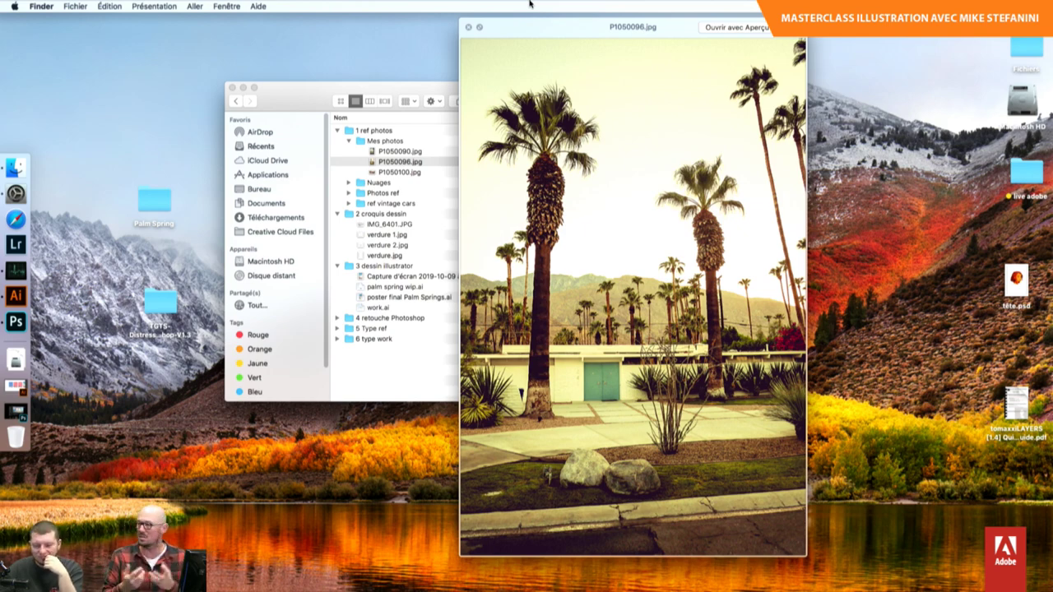
key("Down")
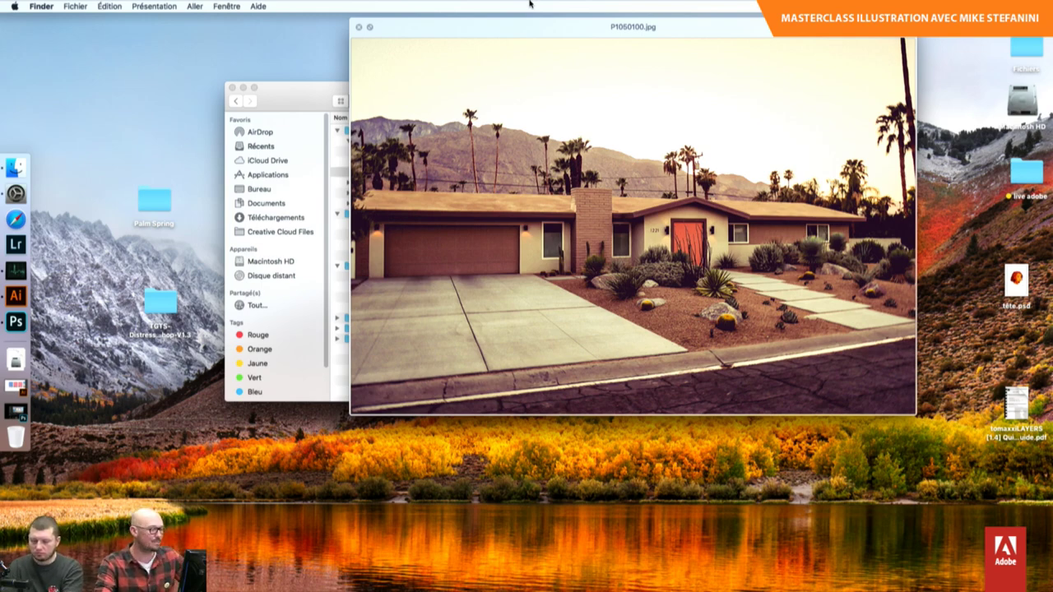
key("space")
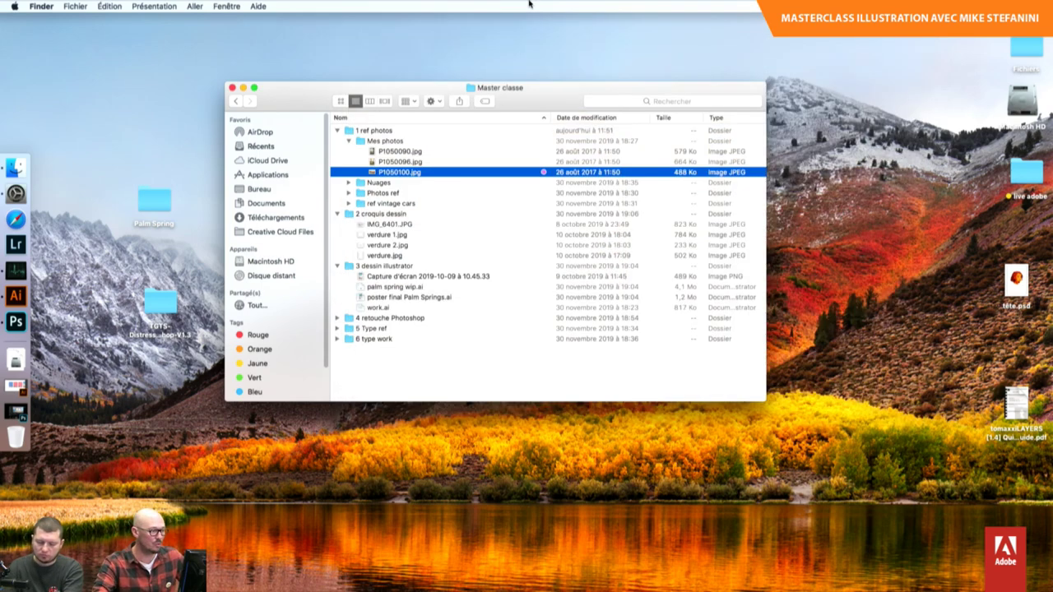
- Expand Photos ref and show its first image in an enlarged Quick Look preview
key("Down")
key("Down")
key("Right")
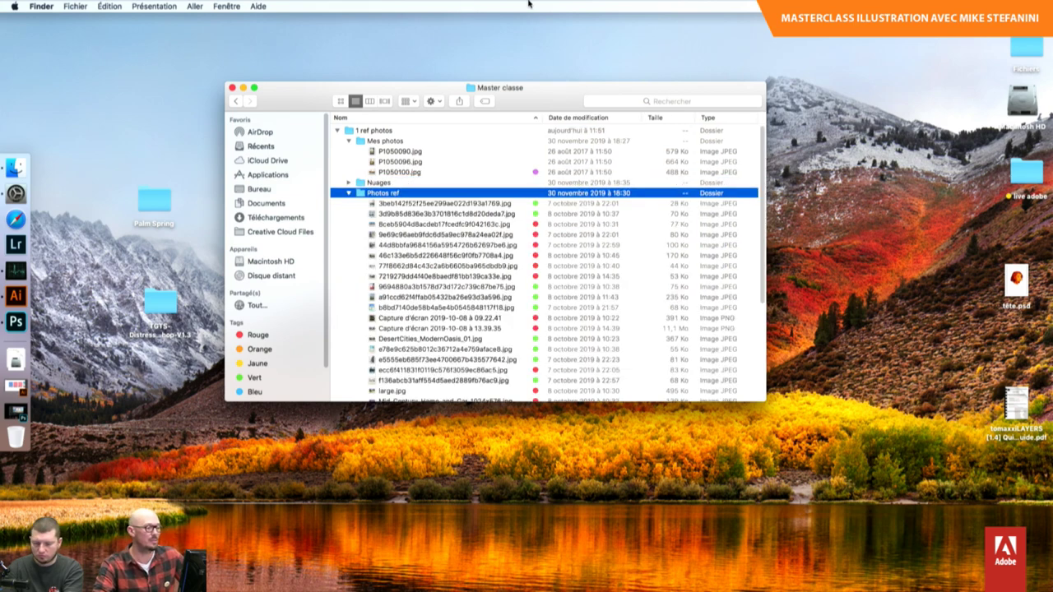
key("Down")
key("space")
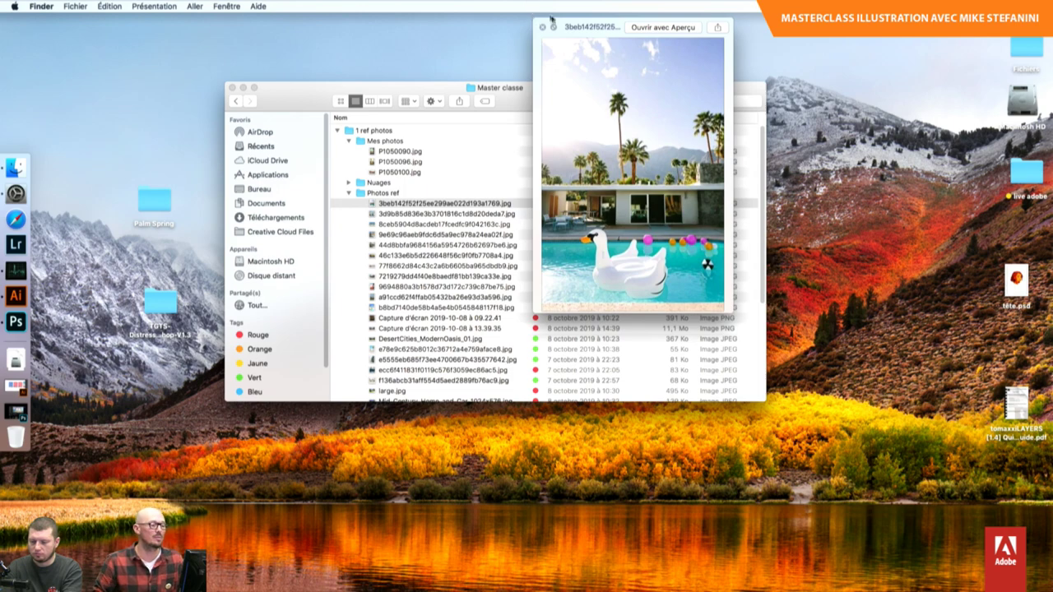
left_click_drag(550, 19, 383, 14)
left_click_drag(566, 310, 815, 502)
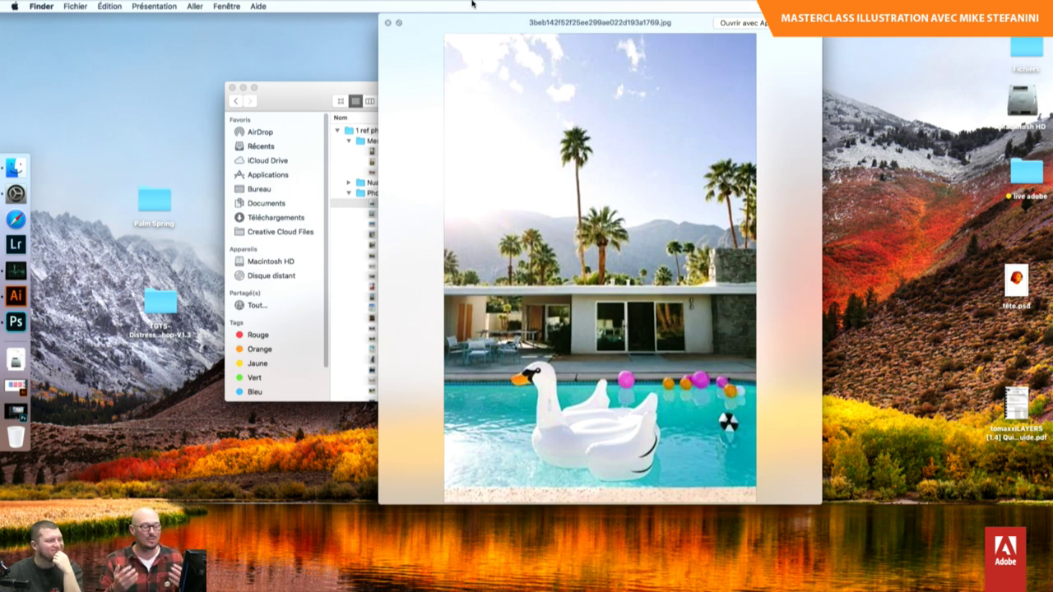
- Step through the Photos ref images, from the vintage car to large.jpg, then close the preview
key("Down")
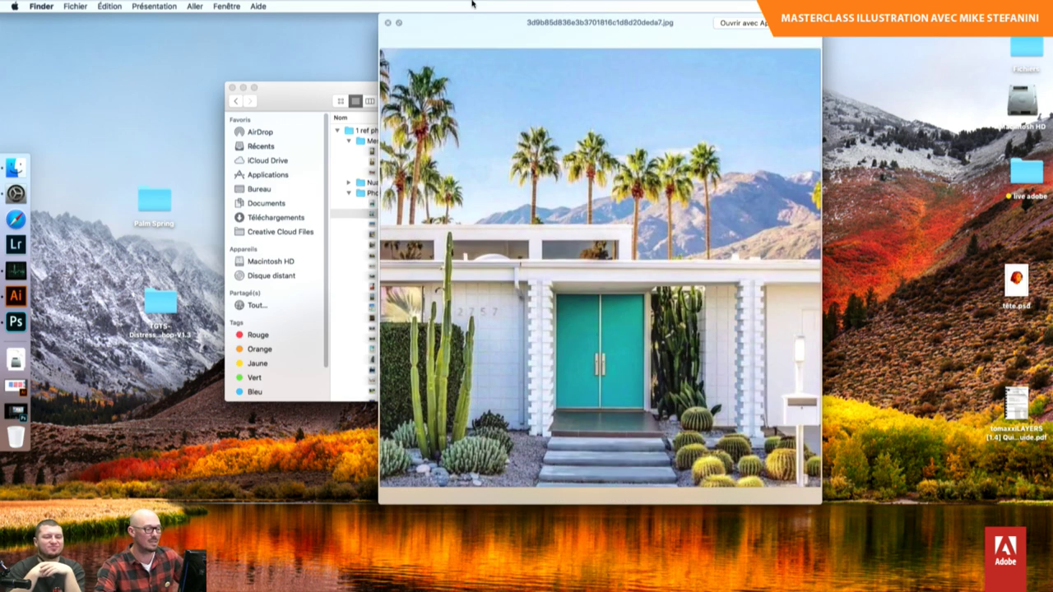
key("Down")
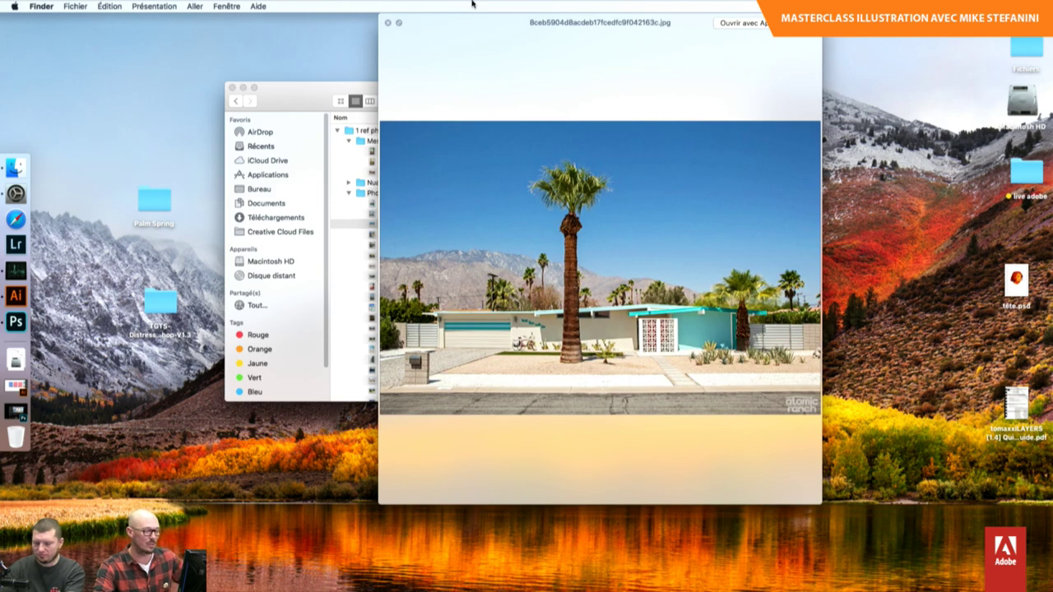
key("Down")
key("Down")
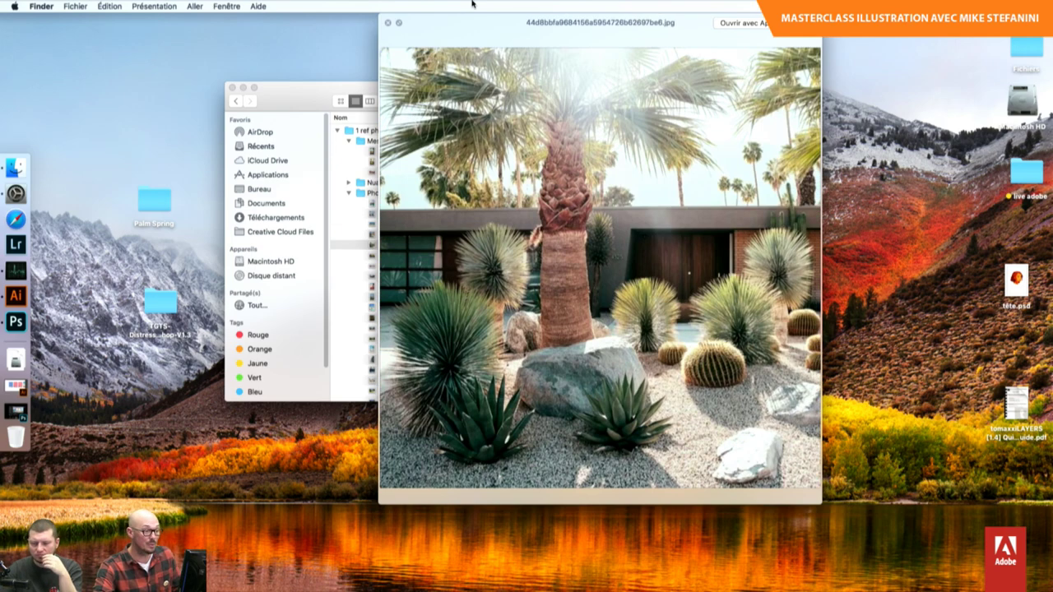
key("Down")
key("Up")
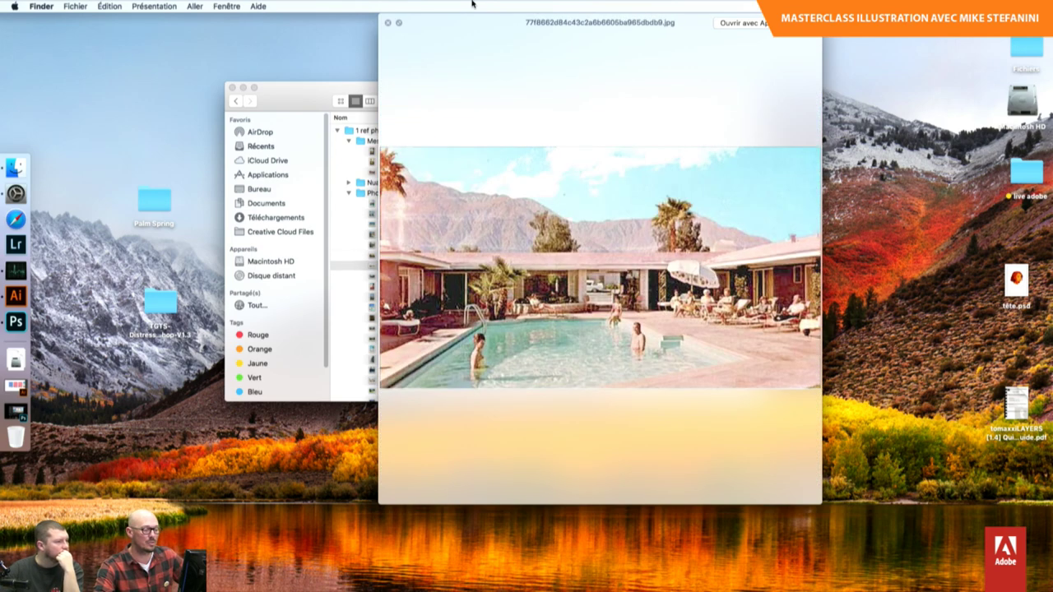
key("Down")
key("Down")
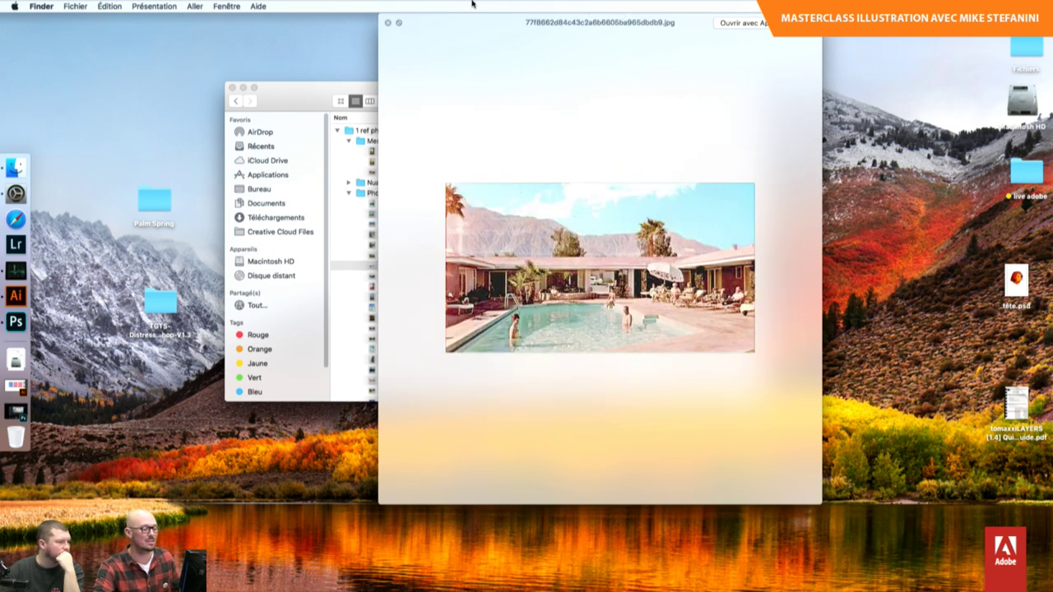
key("Down")
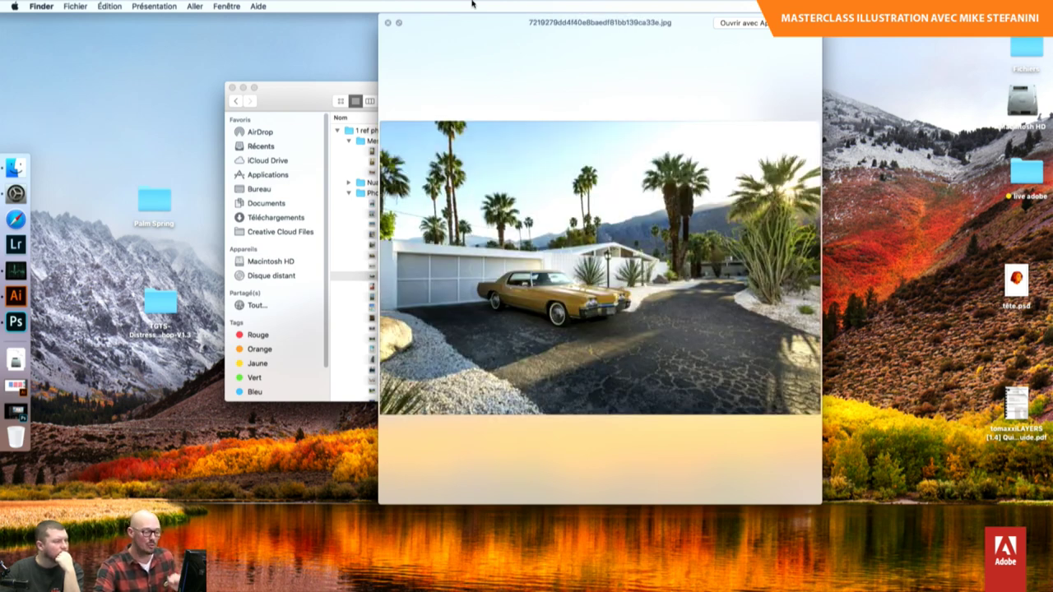
key("Down")
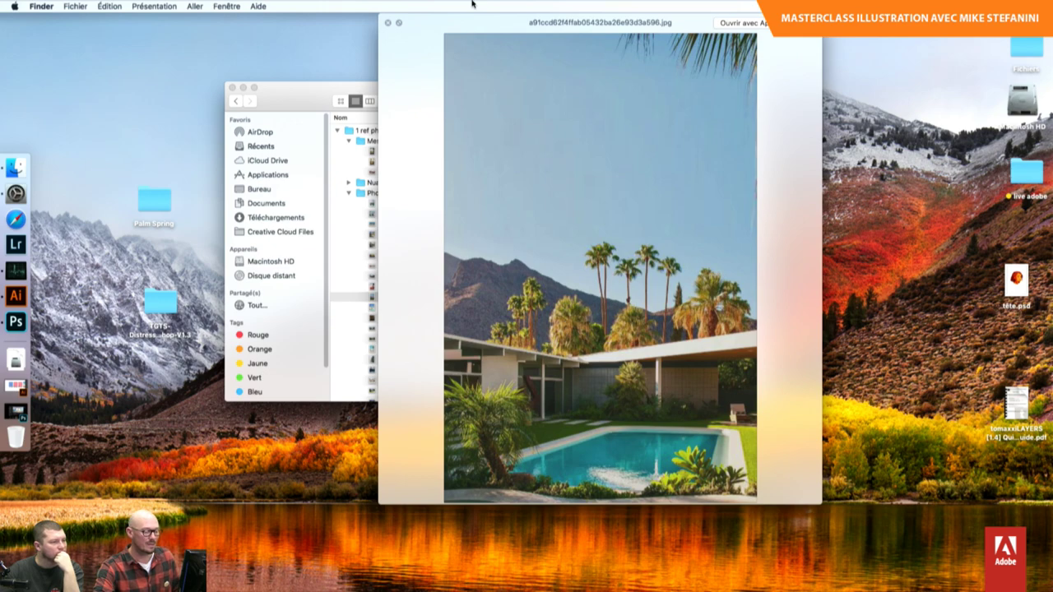
key("Down")
key("Down")
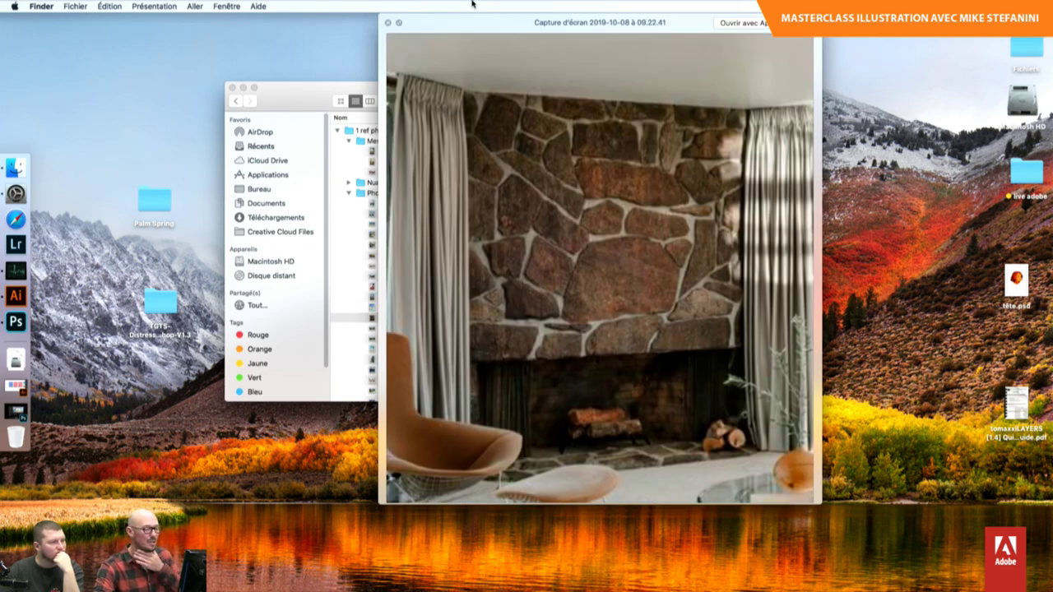
key("Down")
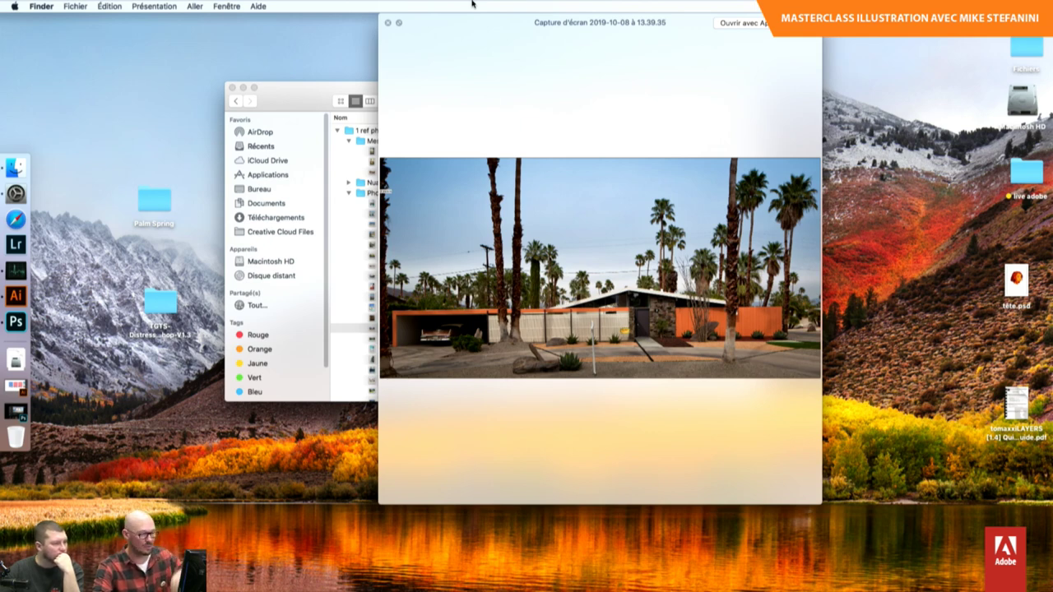
key("Down")
key("Down")
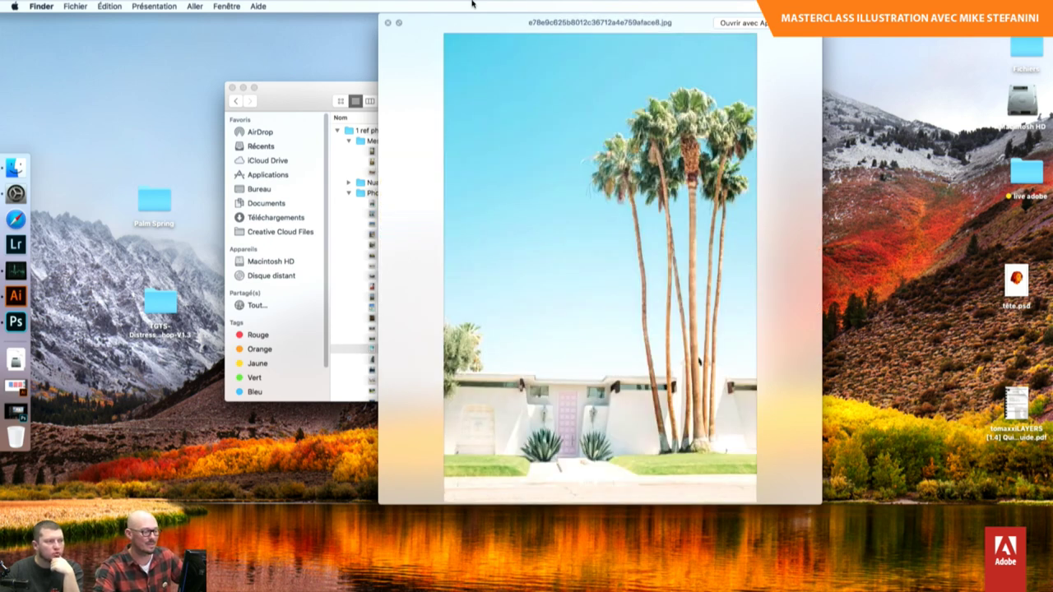
key("Down")
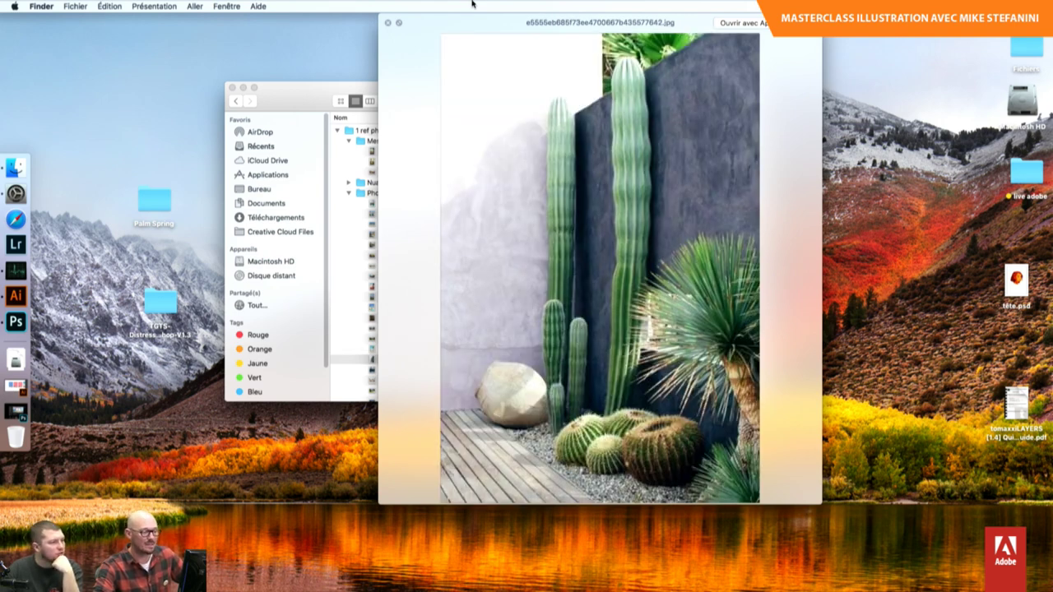
key("Down")
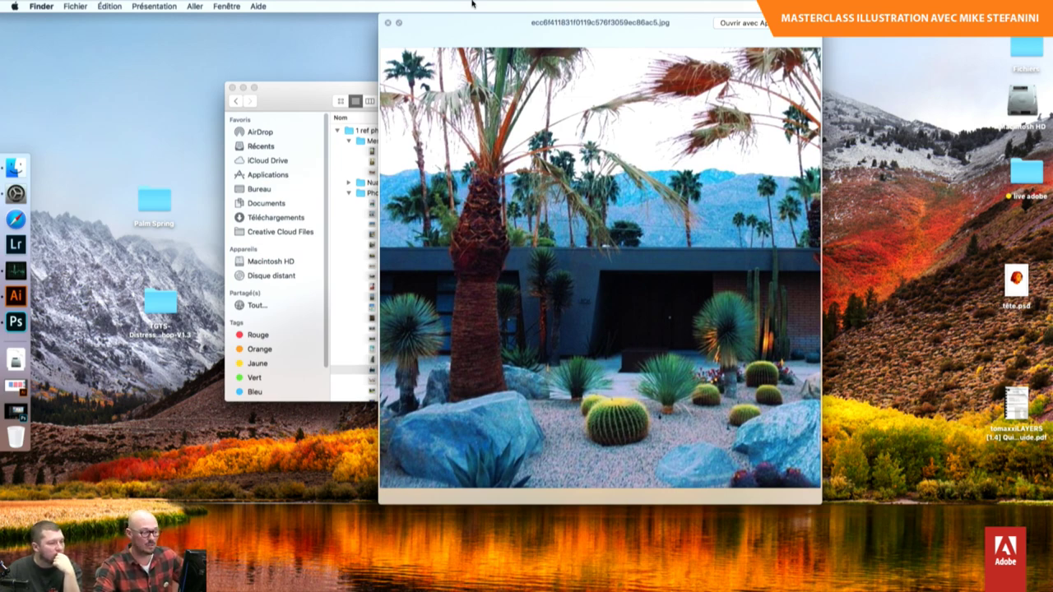
key("Down")
key("Down")
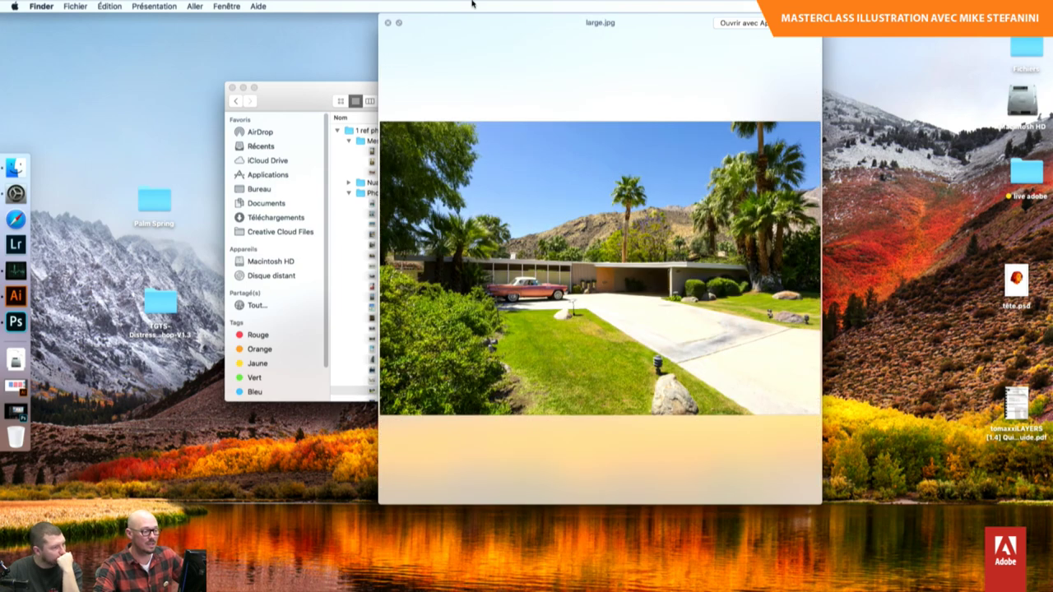
key("Down")
key("Down")
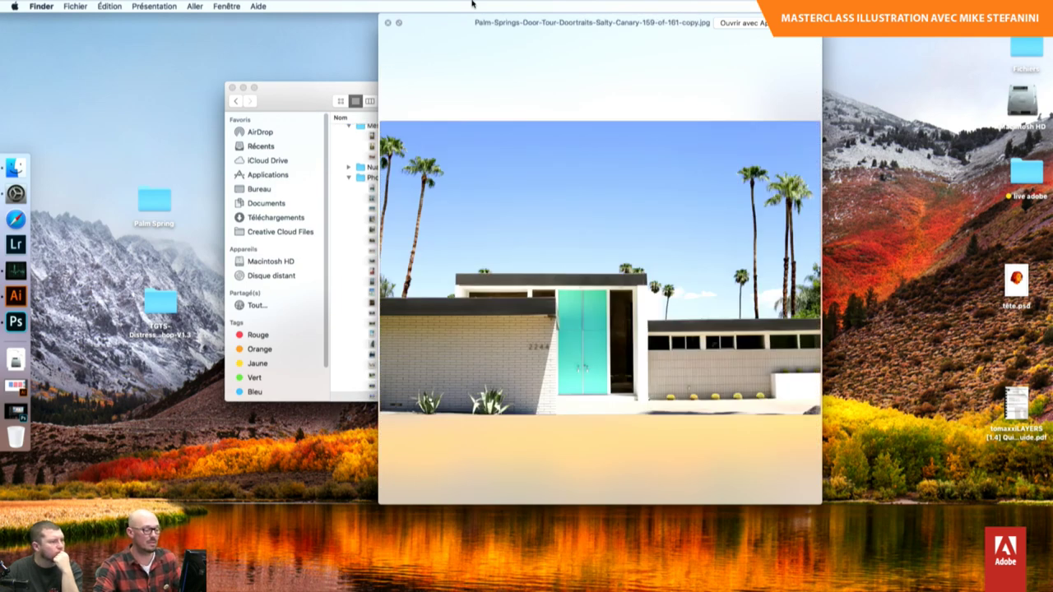
key("Left")
key("space")
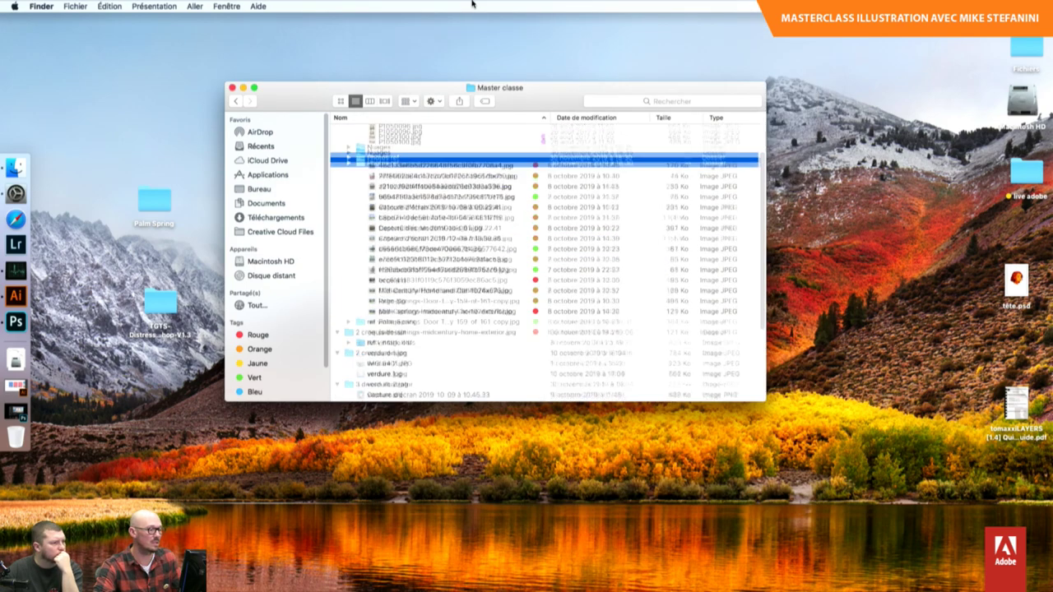
- Expand Nuages, preview its three cloud screenshots in Quick Look, then close the preview
key("Up")
key("Up")
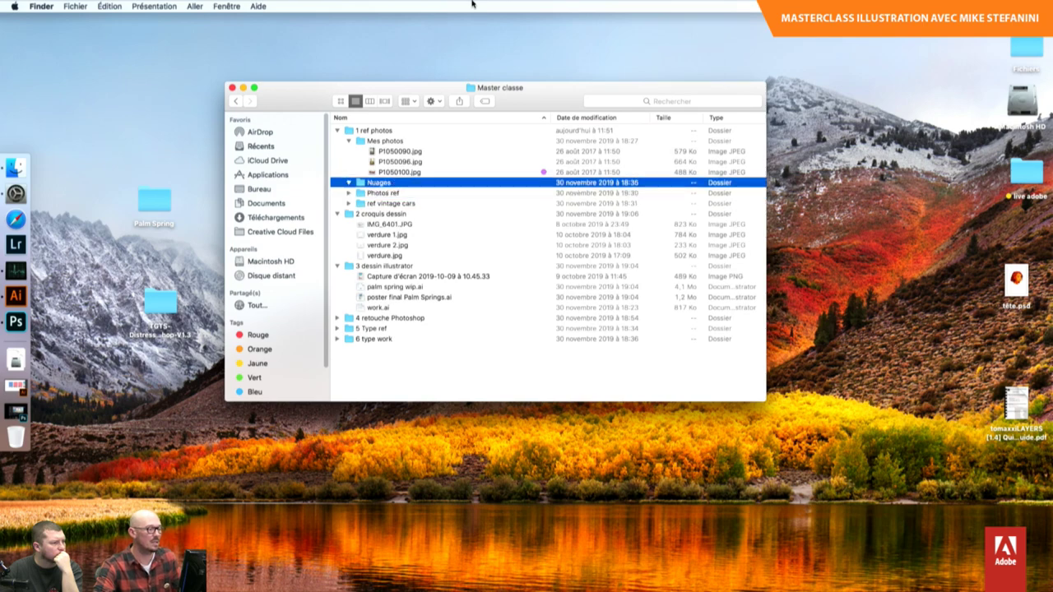
key("Right")
key("Down")
key("space")
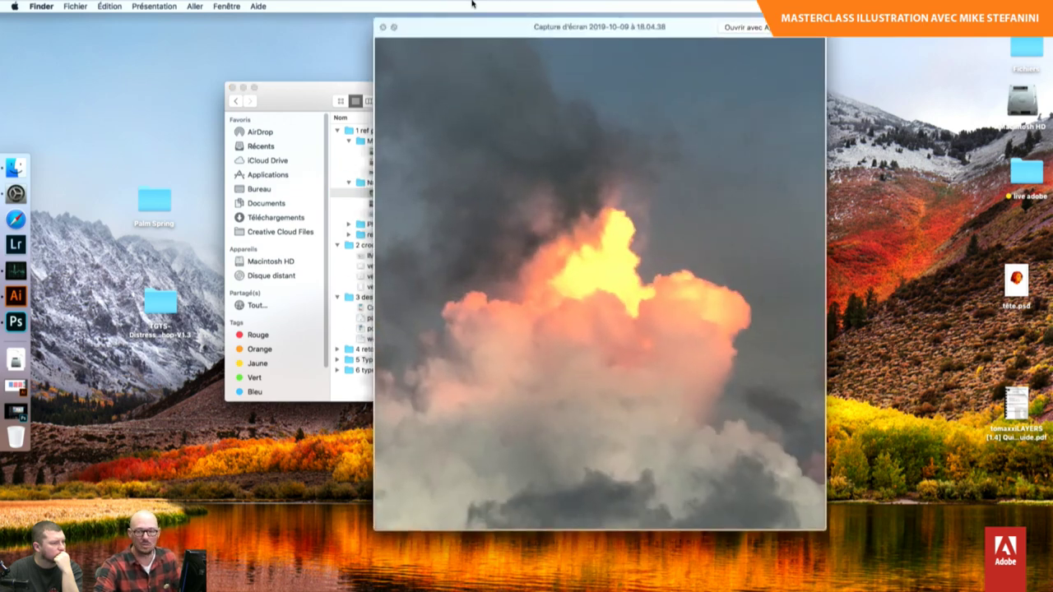
key("Down")
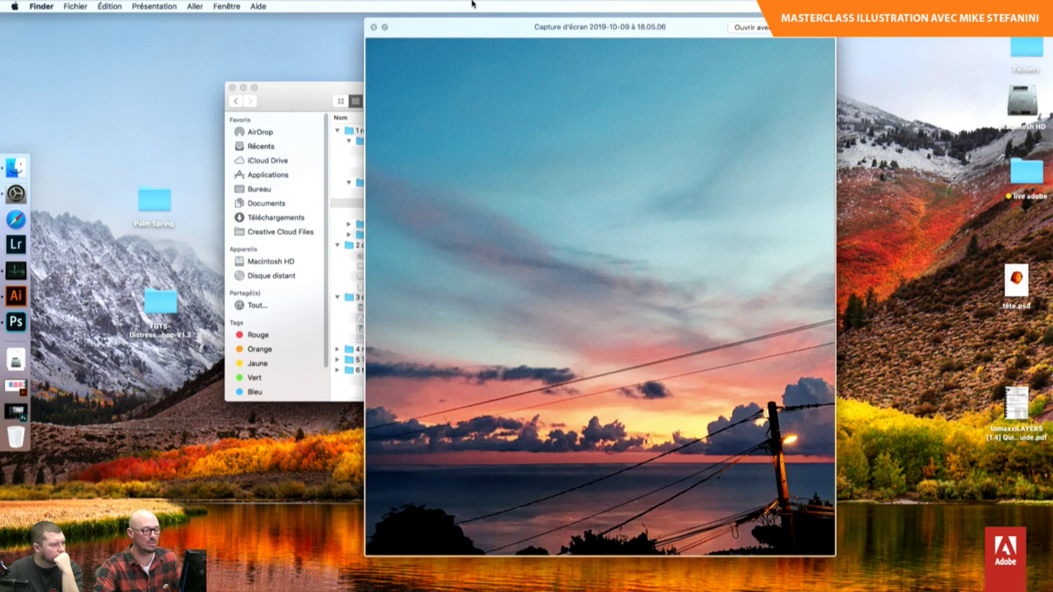
key("Down")
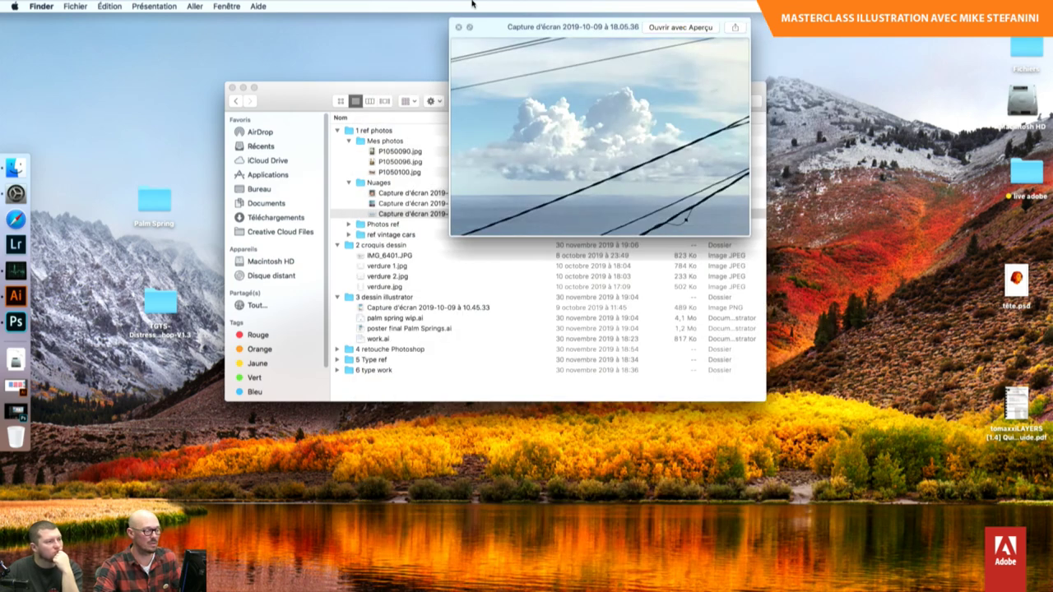
key("Up")
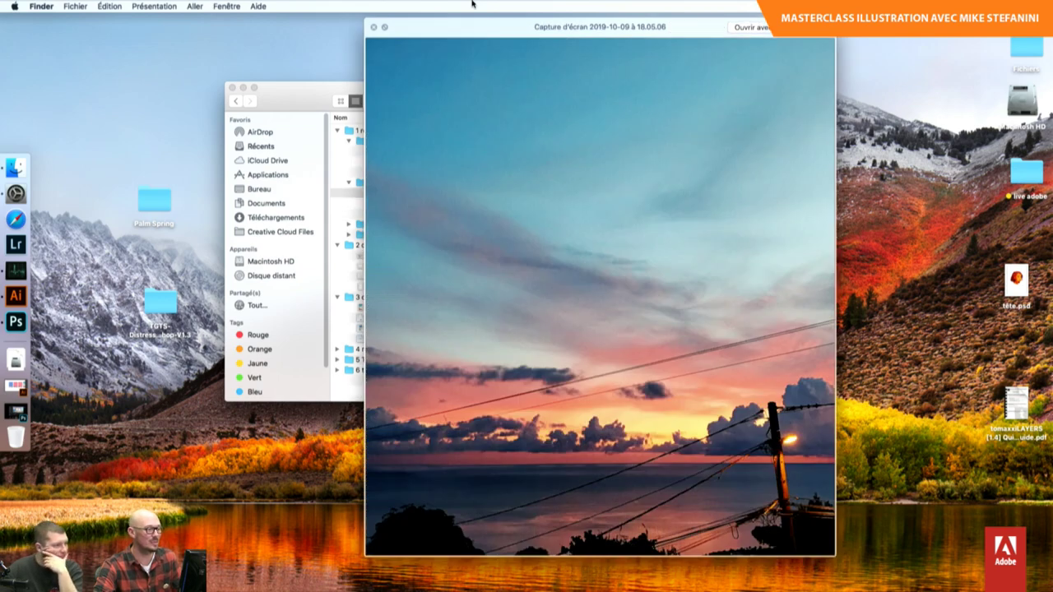
key("Up")
key("space")
- Collapse Nuages and Mes photos and expand the ref vintage cars folder
key("Up")
key("Left")
key("Down")
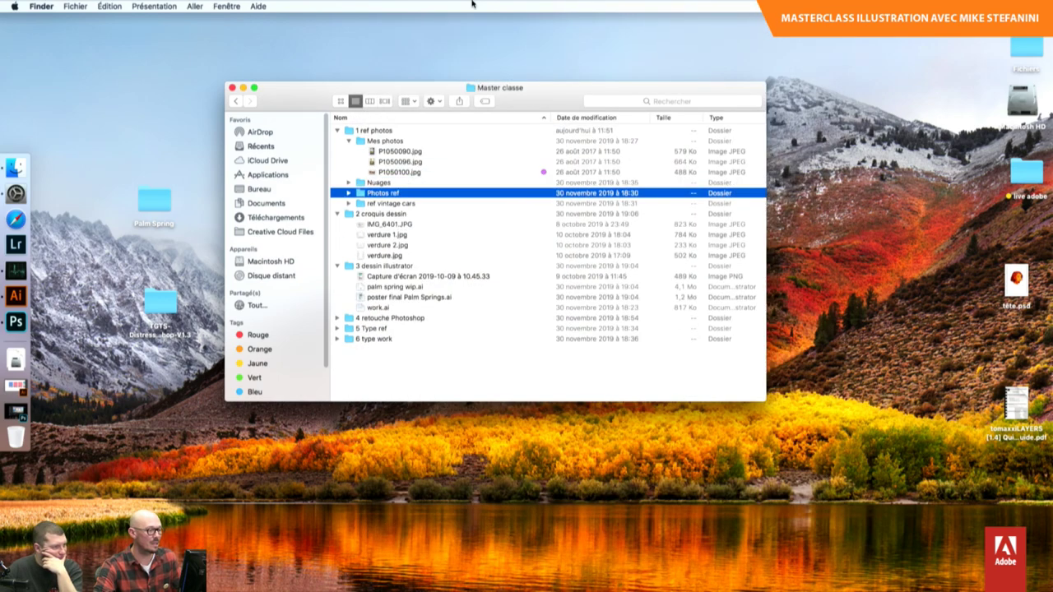
key("Up")
key("Left")
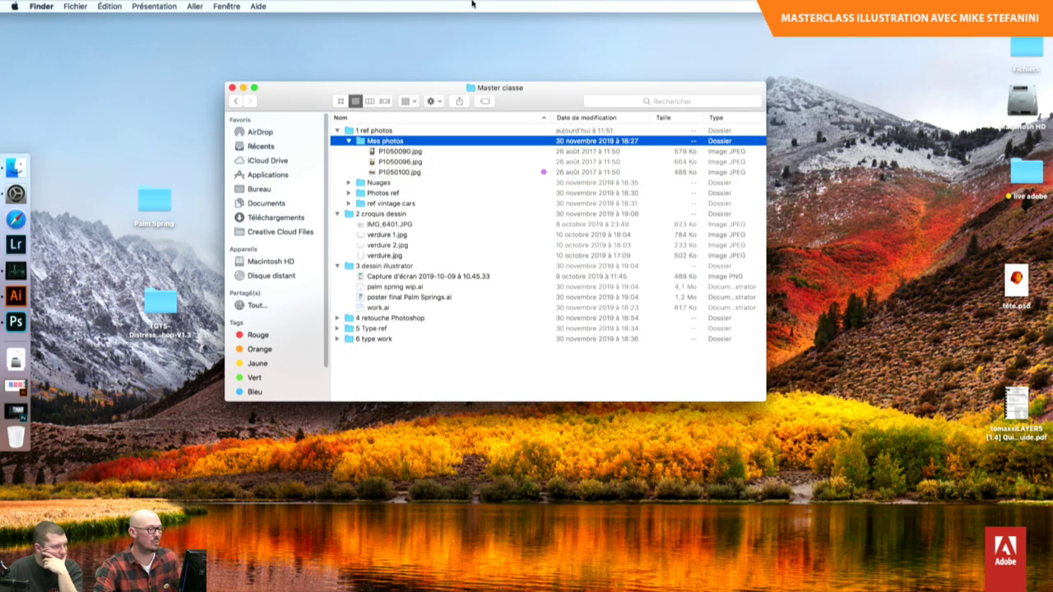
key("Left")
key("Down")
key("Down")
key("Down")
key("Right")
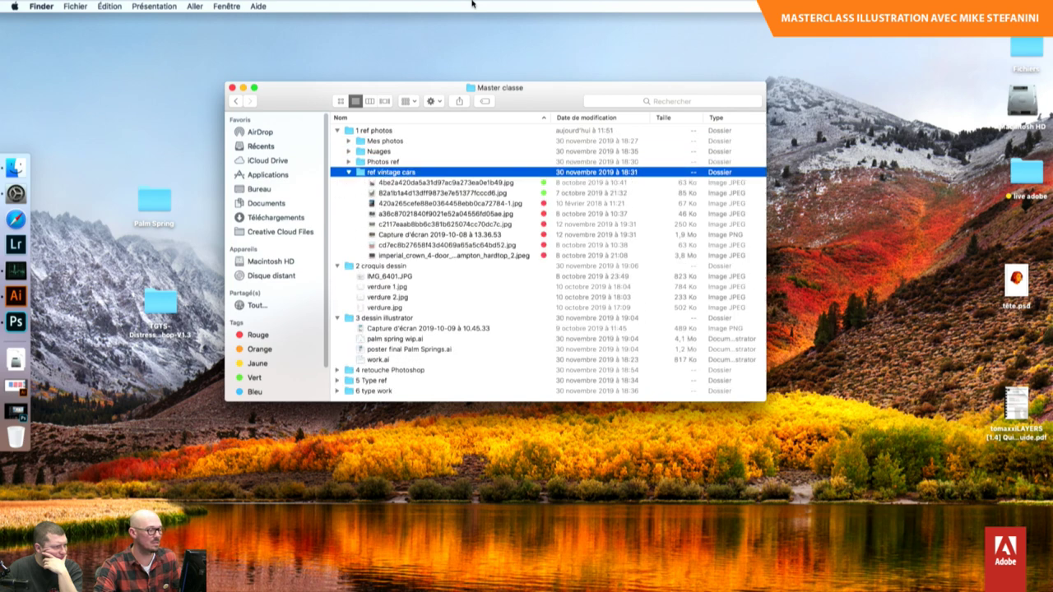
key("Down")
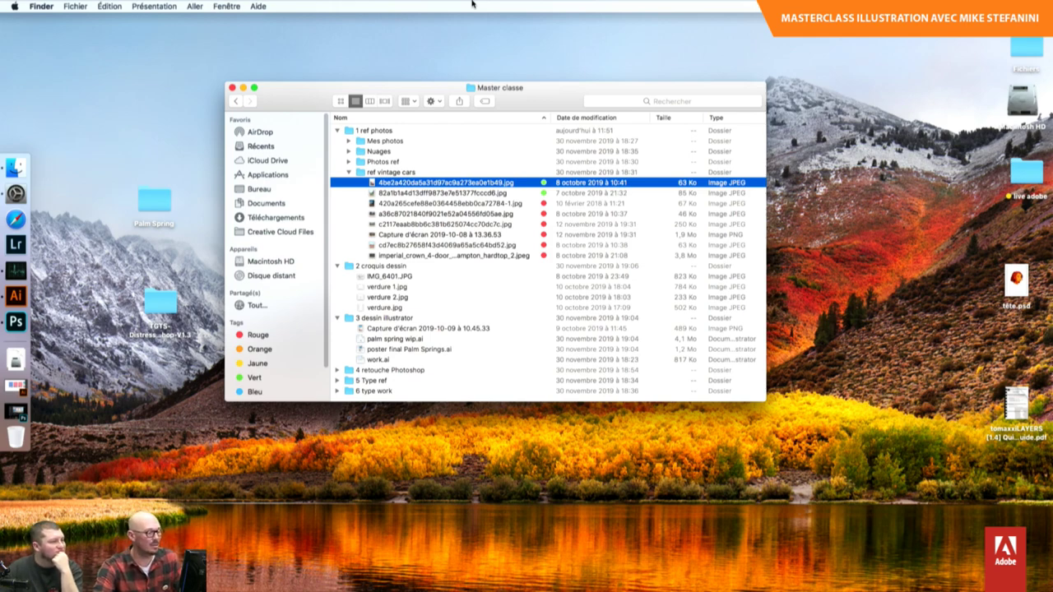
- Preview each vintage car photo, including the station wagon, pink Cadillac and Imperial Crown, then close
key("space")
key("Down")
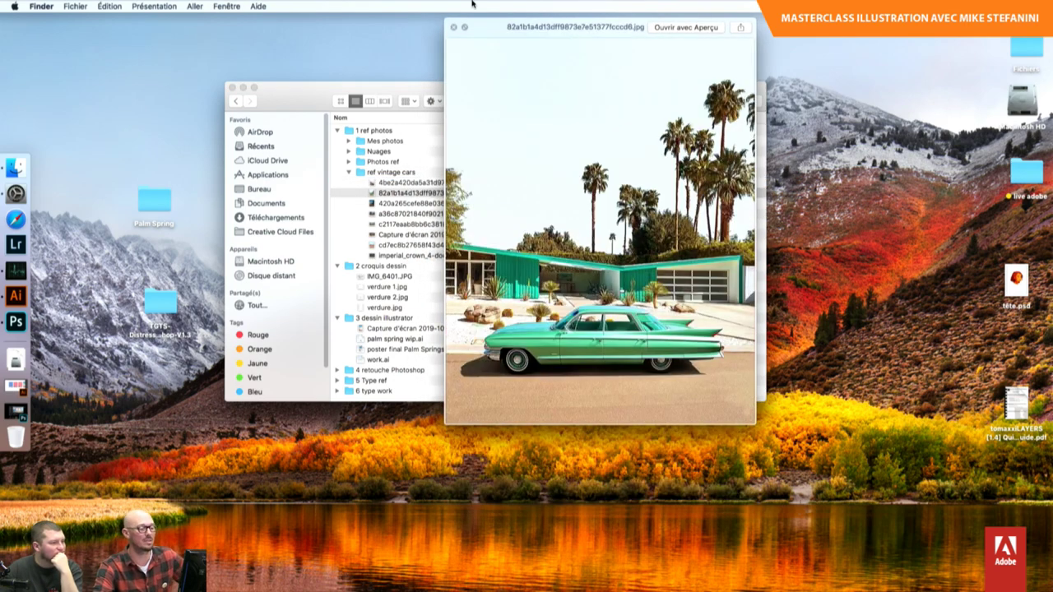
key("Down")
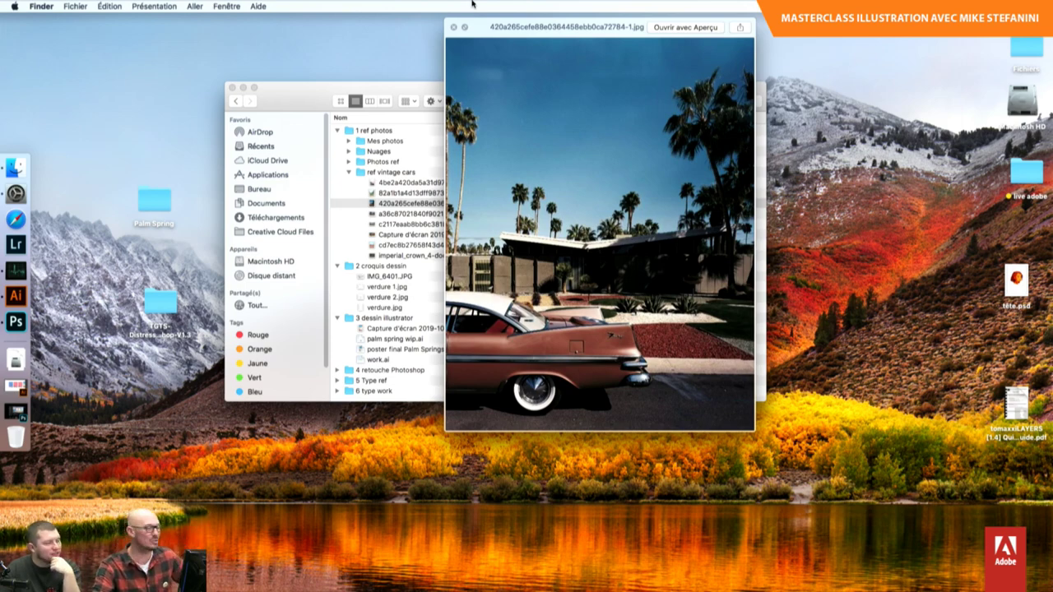
key("Down")
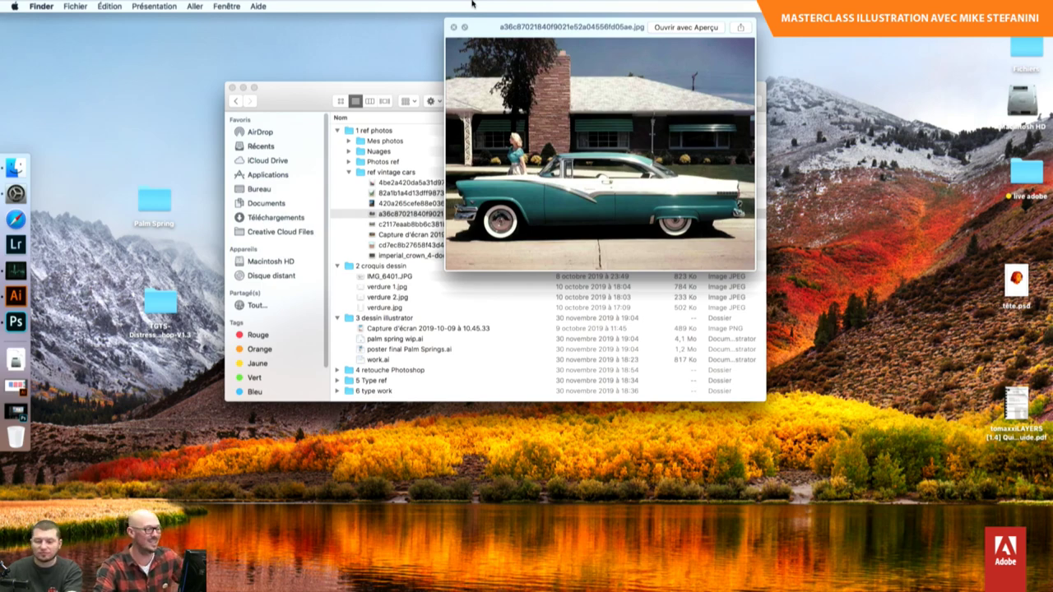
key("Down")
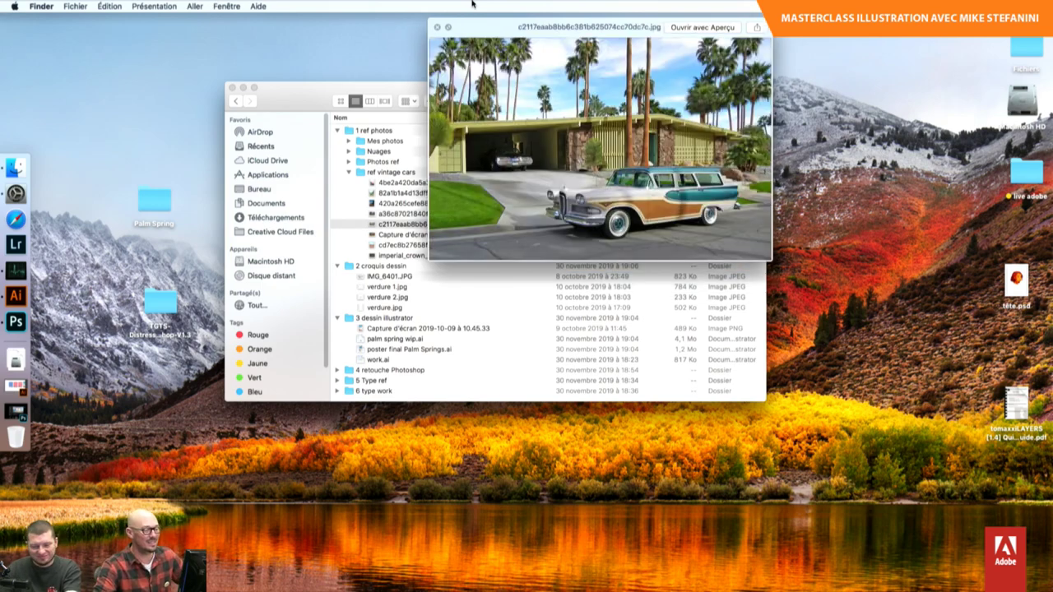
key("Down")
key("Down")
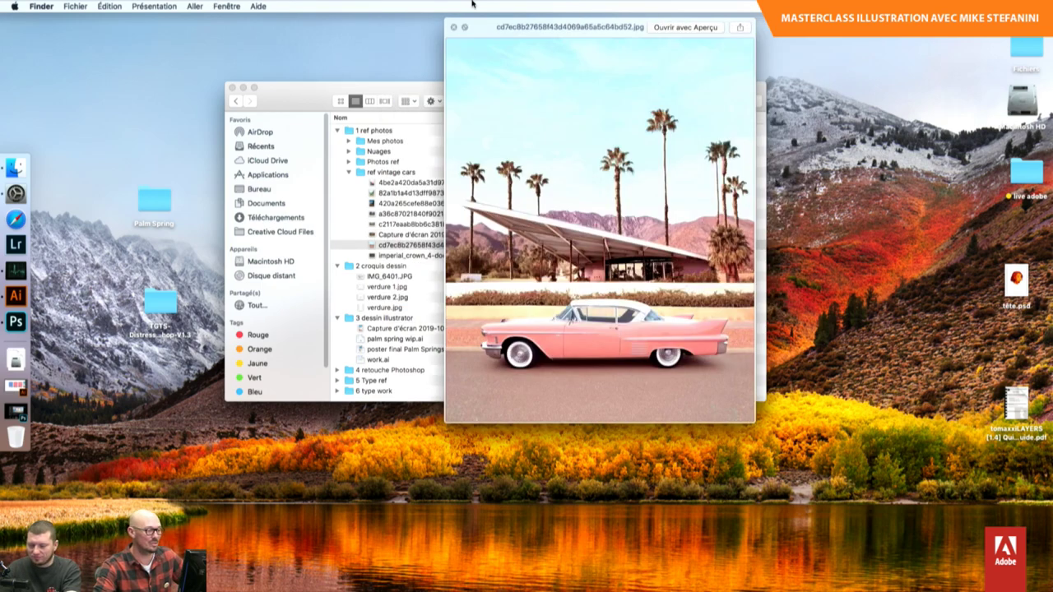
key("Down")
key("Up")
key("Down")
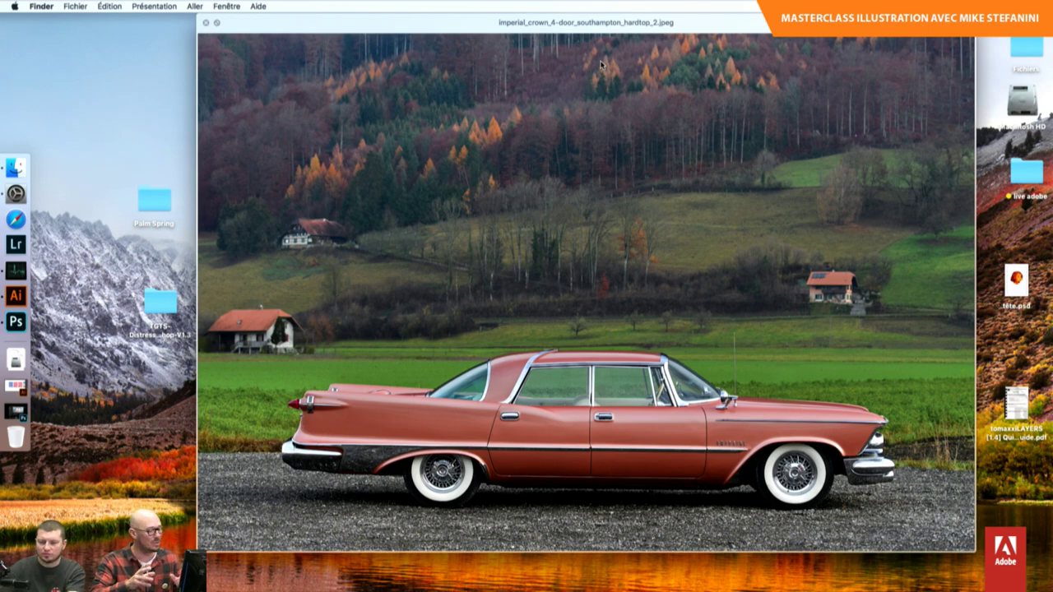
key("space")
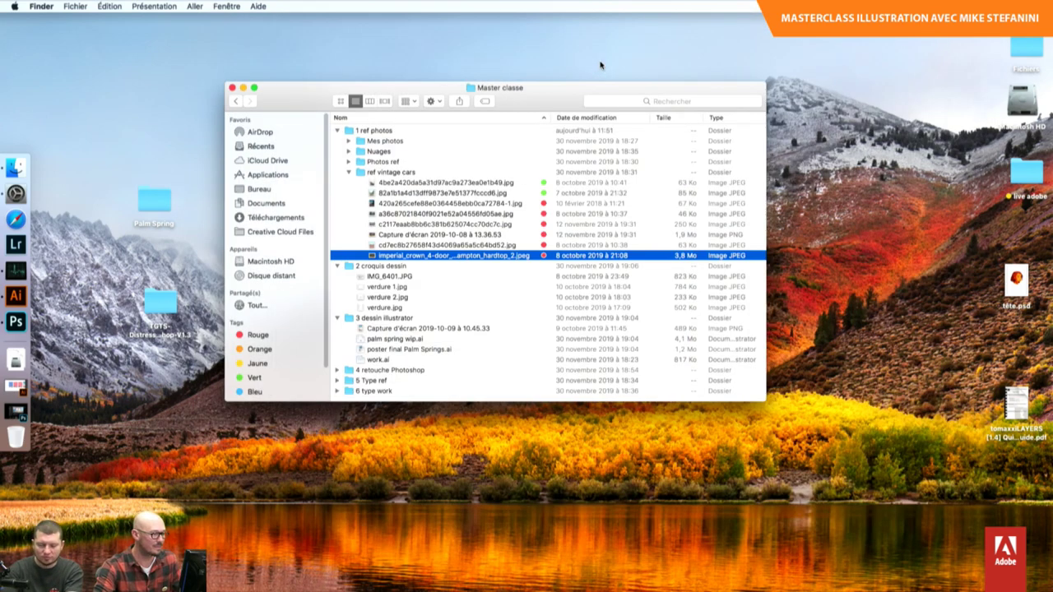
- Preview the plant sketches IMG_6401.JPG, verdure 1.jpg and verdure.jpg in Quick Look
key("Left")
key("Left")
key("Down")
key("Down")
key("space")
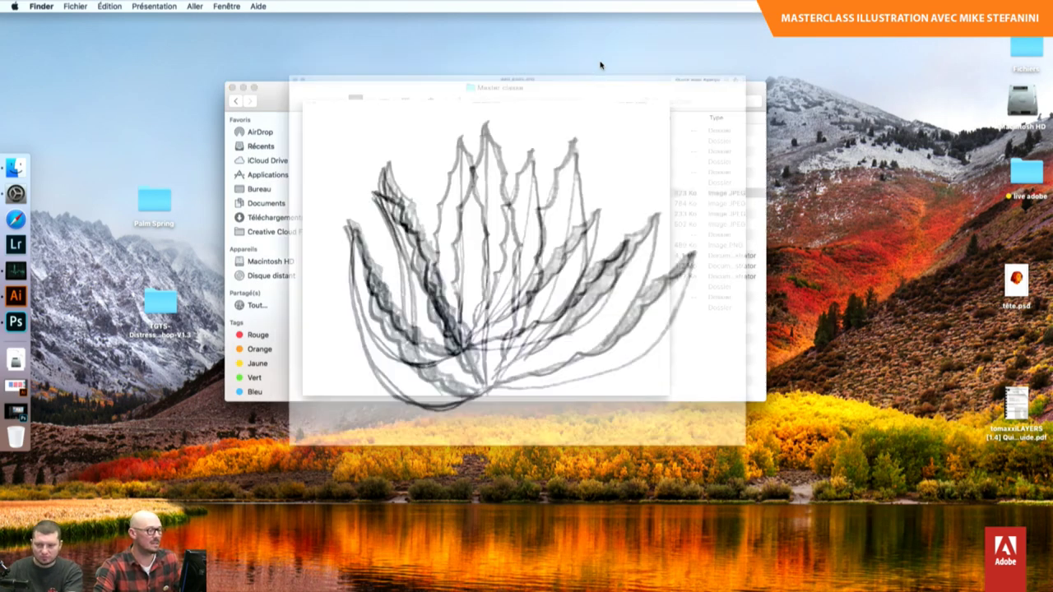
key("Down")
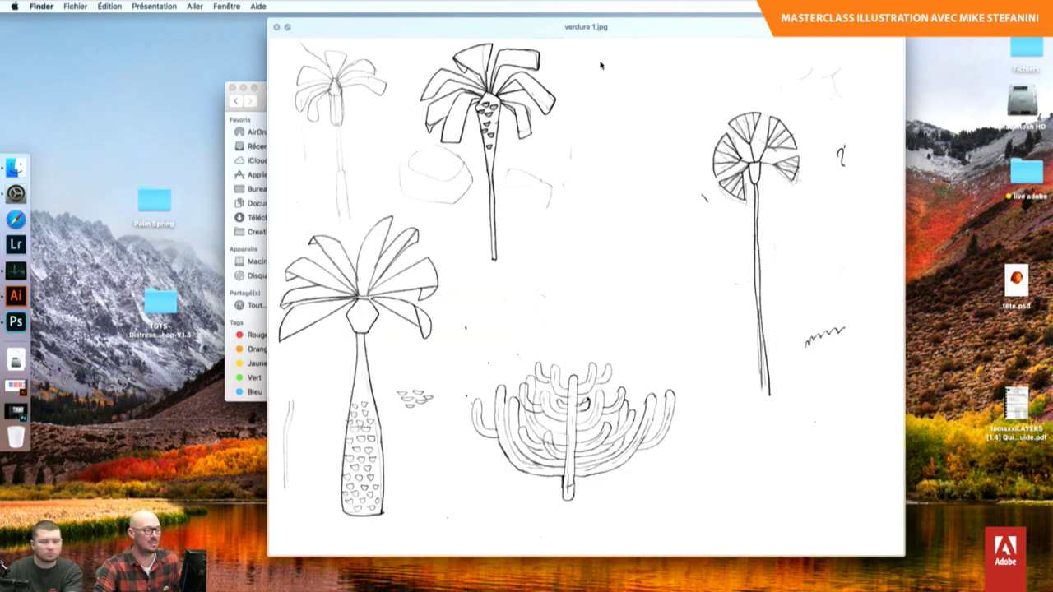
key("Down")
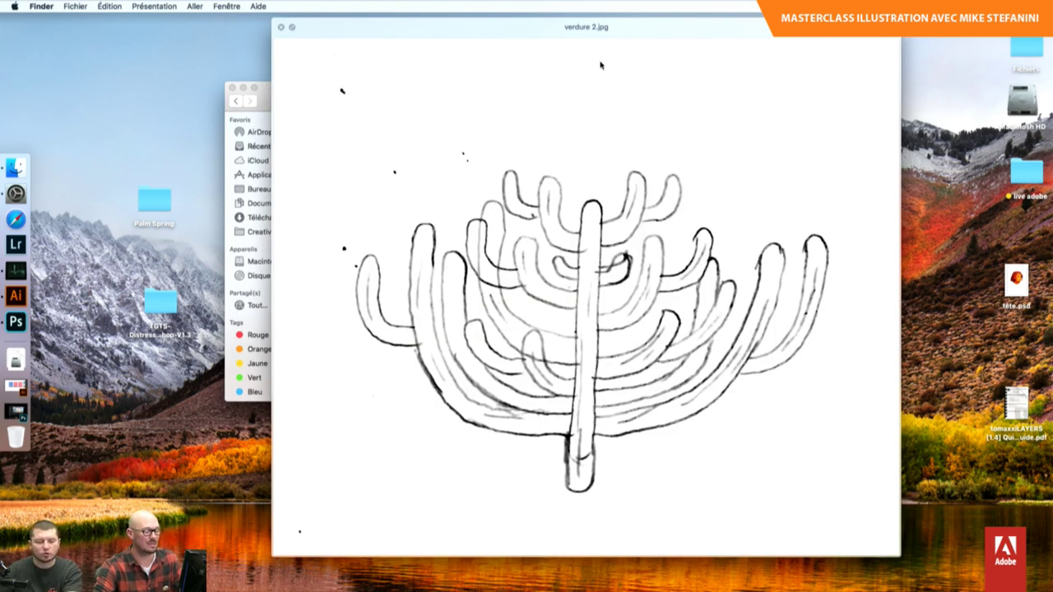
key("Down")
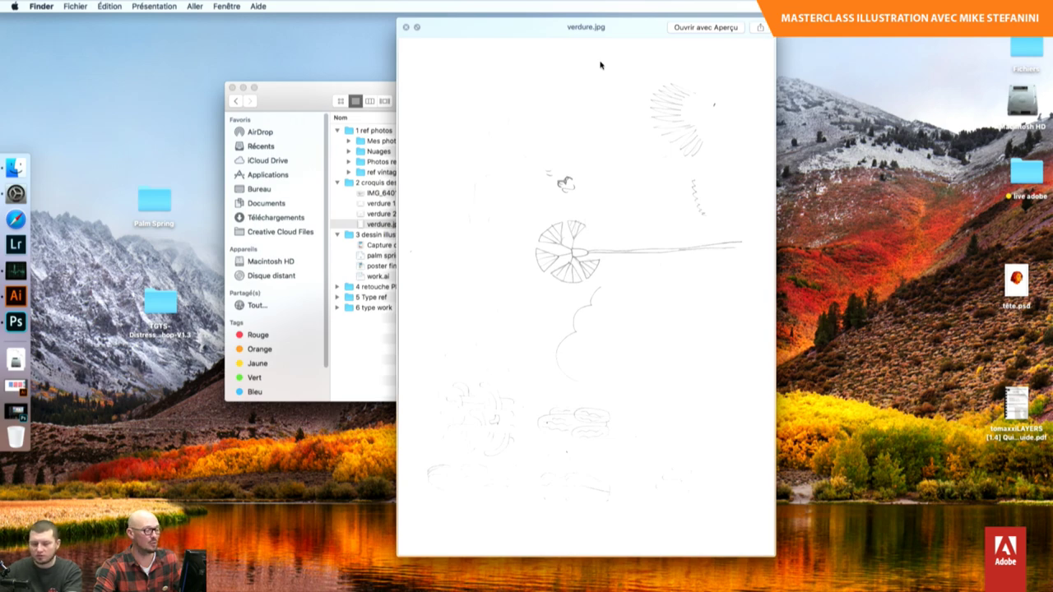
key("Up")
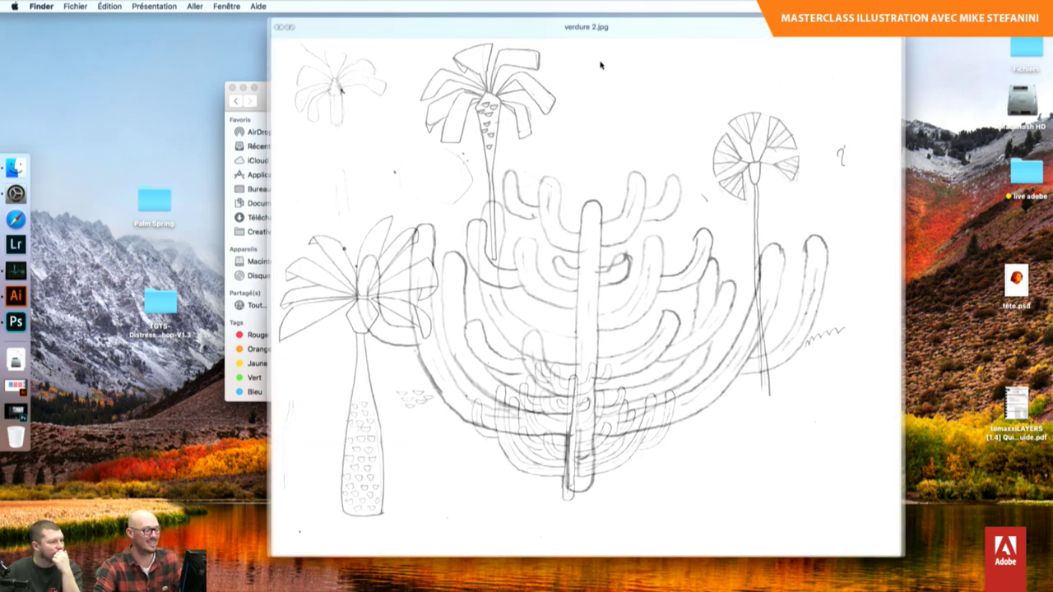
key("Up")
key("space")
- Close the preview and collapse 2 croquis dessin and 1 ref photos, leaving 3 dessin illustrator expanded
key("Left")
key("Left")
key("Down")
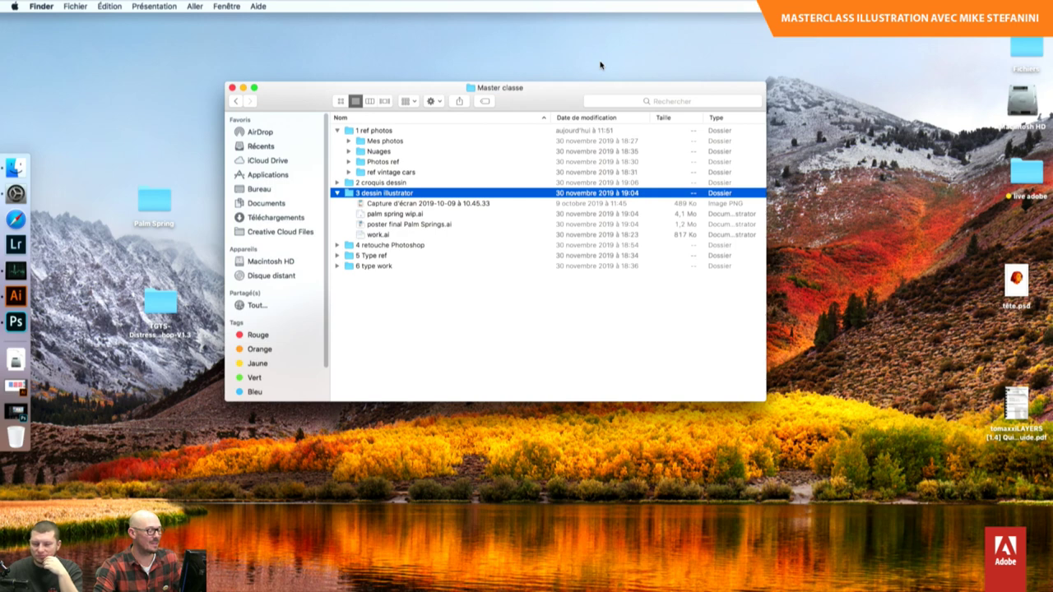
key("Up")
key("Up")
key("Up")
key("Up")
key("Up")
key("Left")
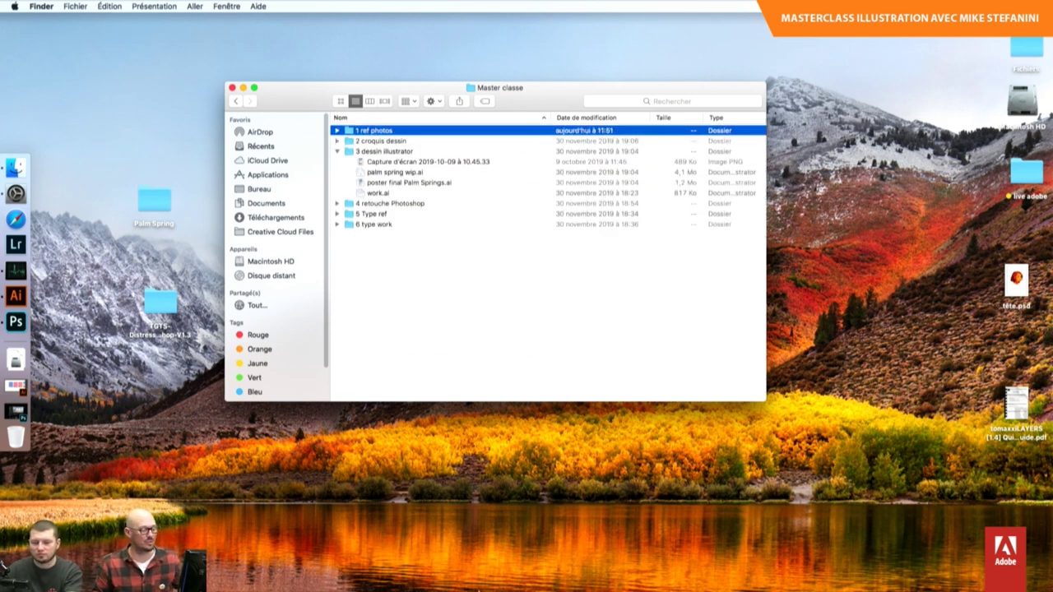
- Bring up palm spring wip.ai in Illustrator and zoom into the blue artboard's house
left_click(17, 295)
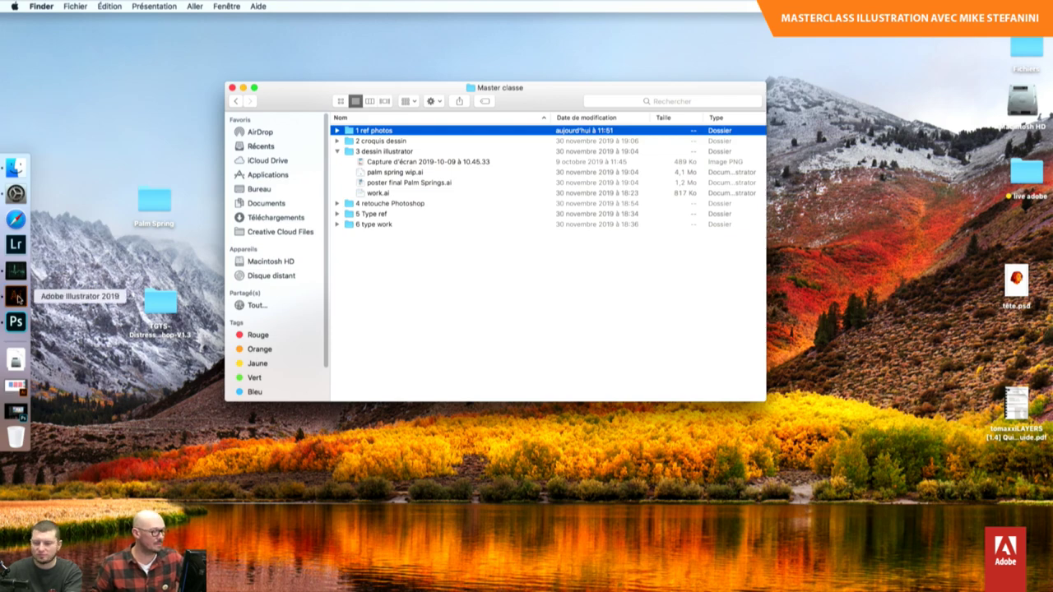
scroll(423, 254, "up", 3)
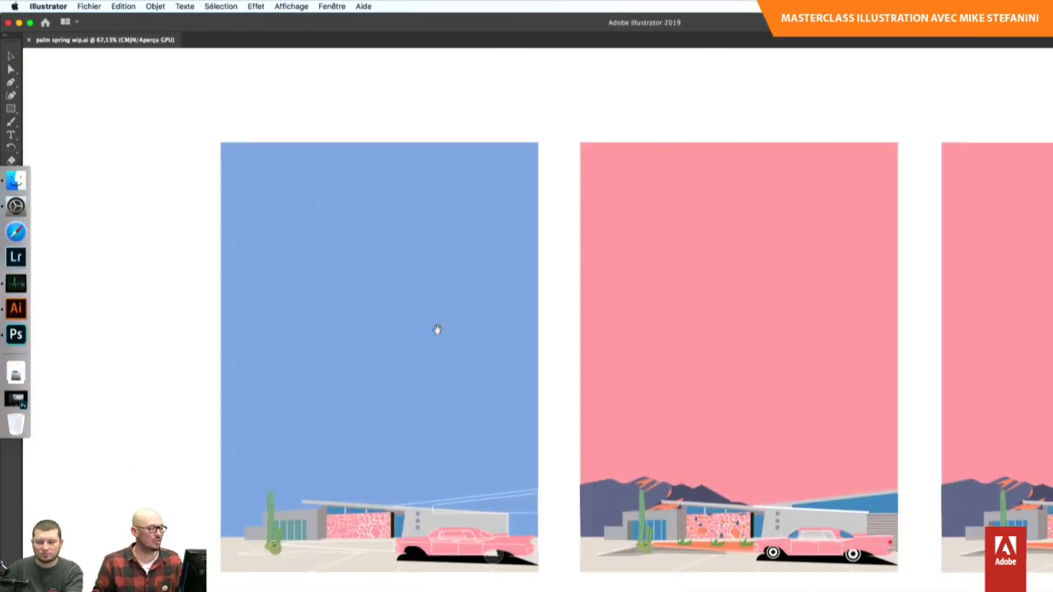
scroll(435, 329, "left", 3)
left_click_drag(458, 242, 495, 256)
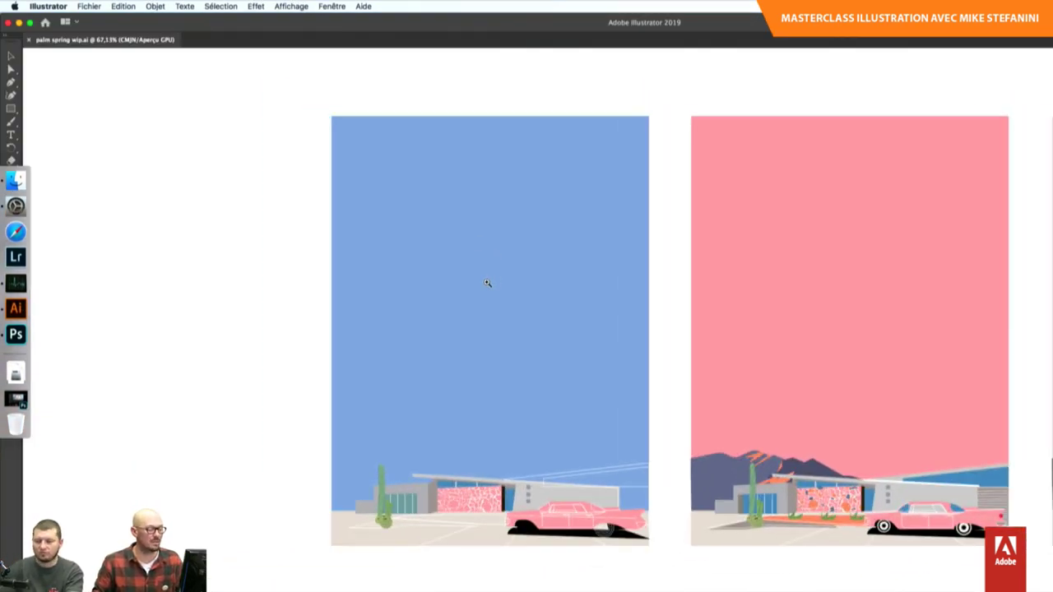
scroll(517, 419, "down", 2)
scroll(517, 418, "right", 2)
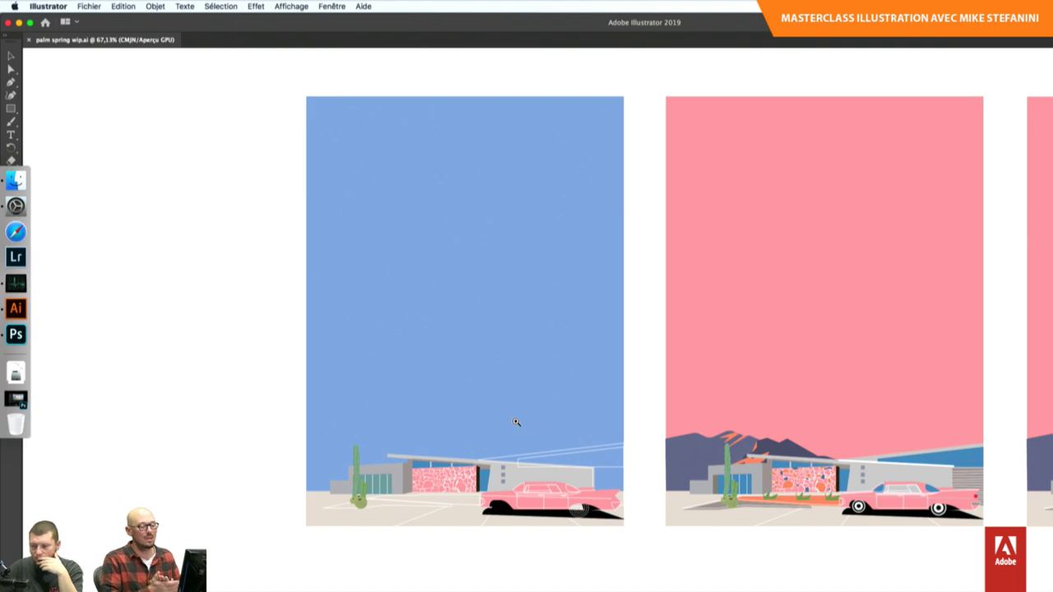
mouse_move(505, 437)
left_mouse_down()
mouse_move(551, 486)
mouse_move(486, 354)
left_mouse_up()
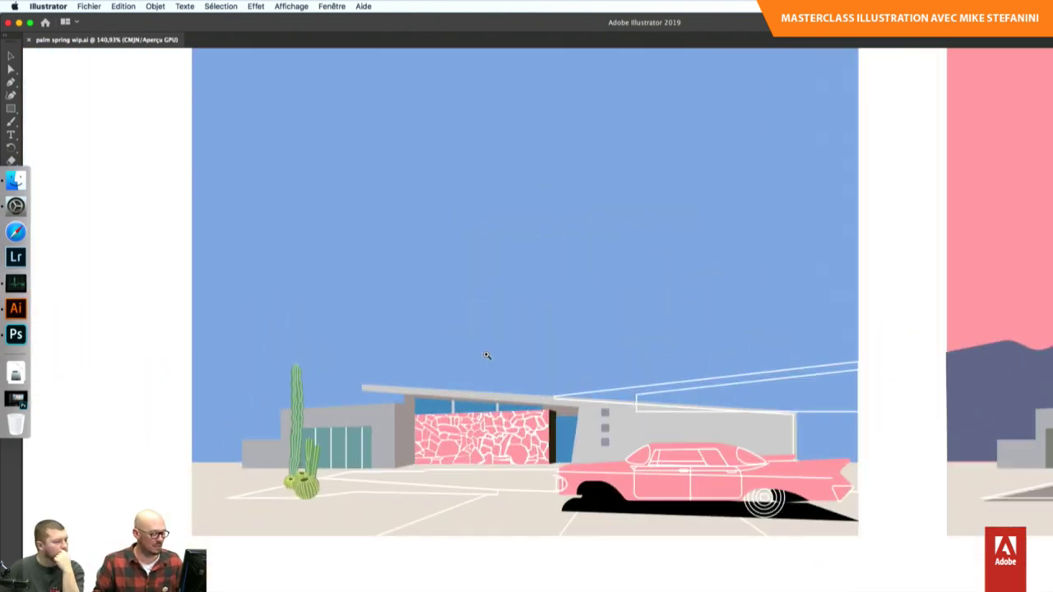
- Switch to Outline view, zoom closer on the cactus and house, select the Pen tool, and float the window
key("ctrl+y")
key("ctrl+y")
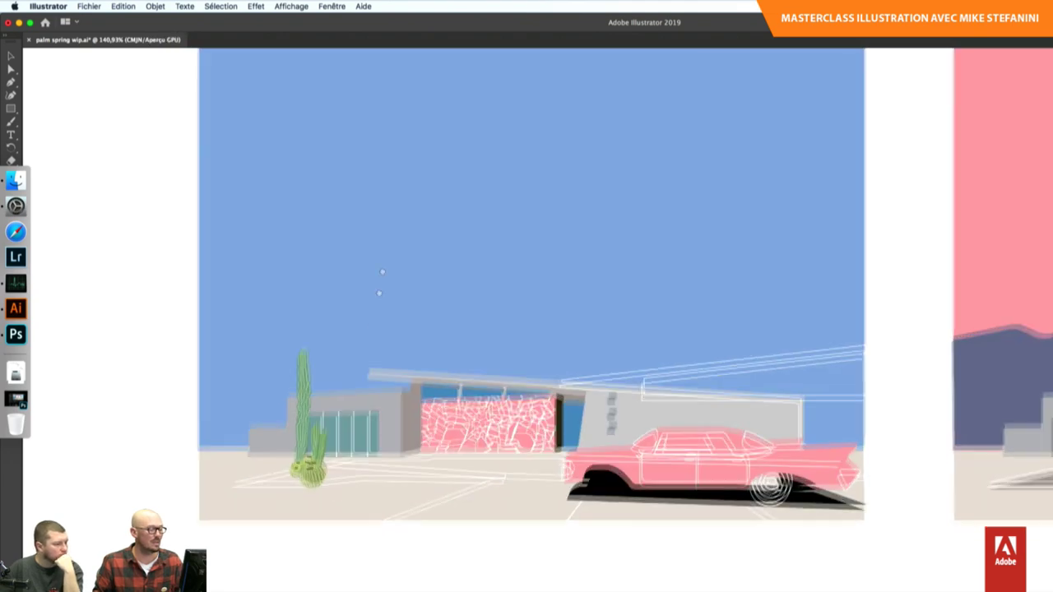
scroll(405, 315, "down", 3)
left_click_drag(313, 272, 454, 266)
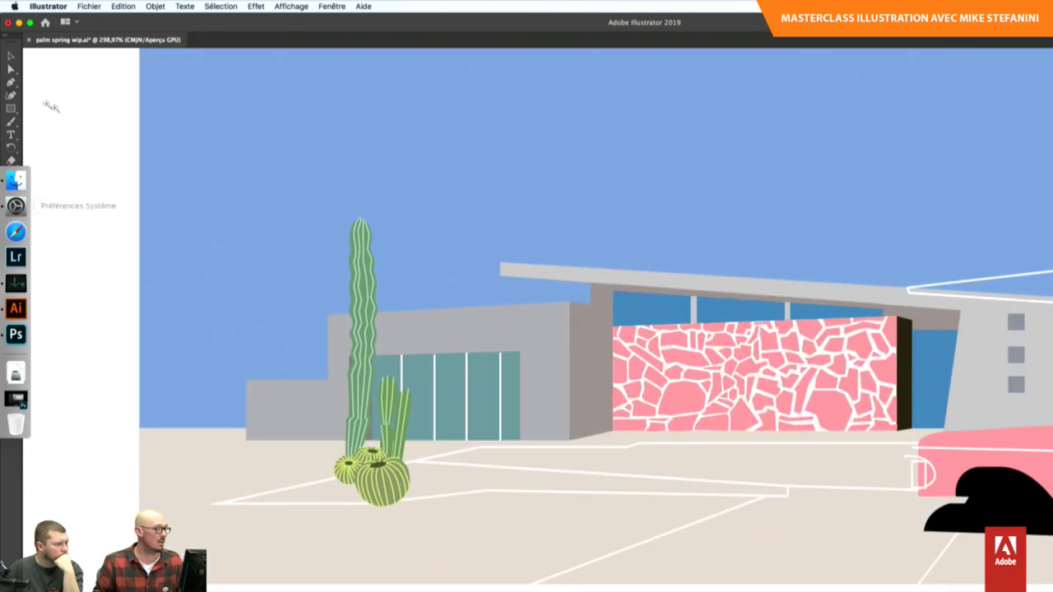
left_click(12, 85)
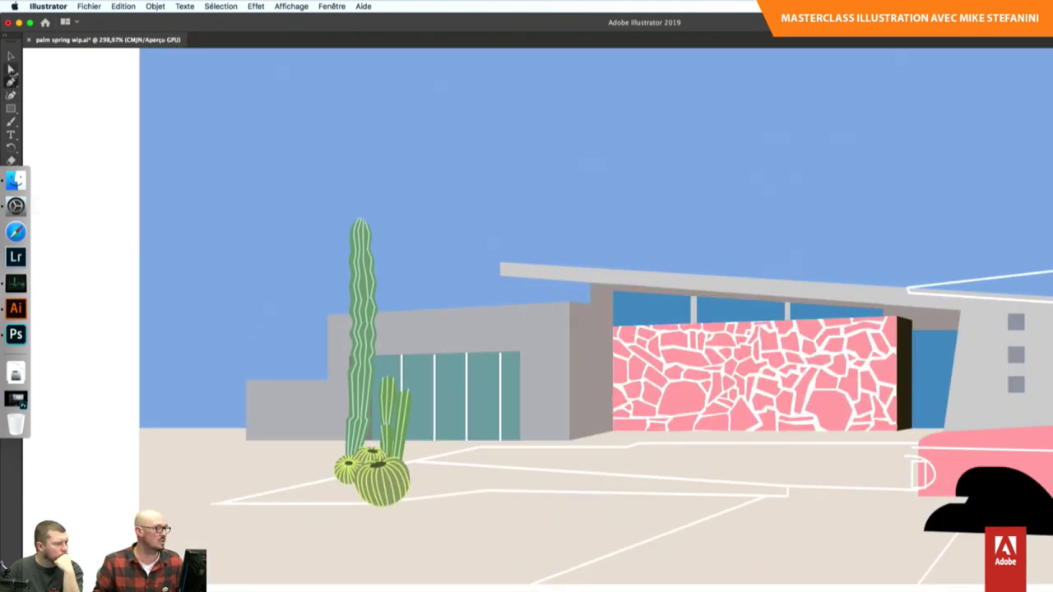
left_click_drag(272, 43, 282, 33)
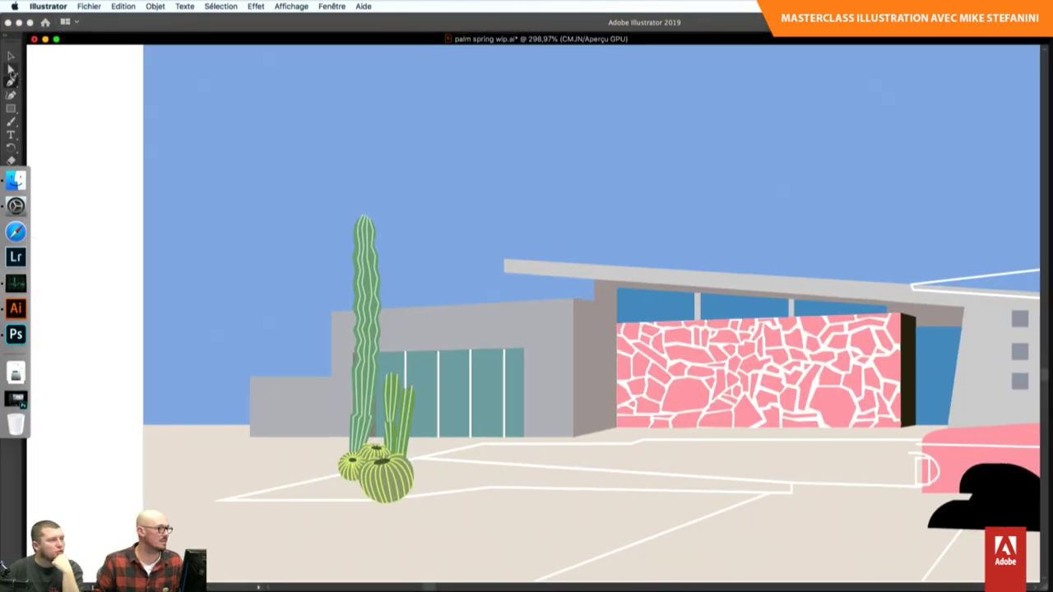
left_click(134, 168)
left_click(263, 139)
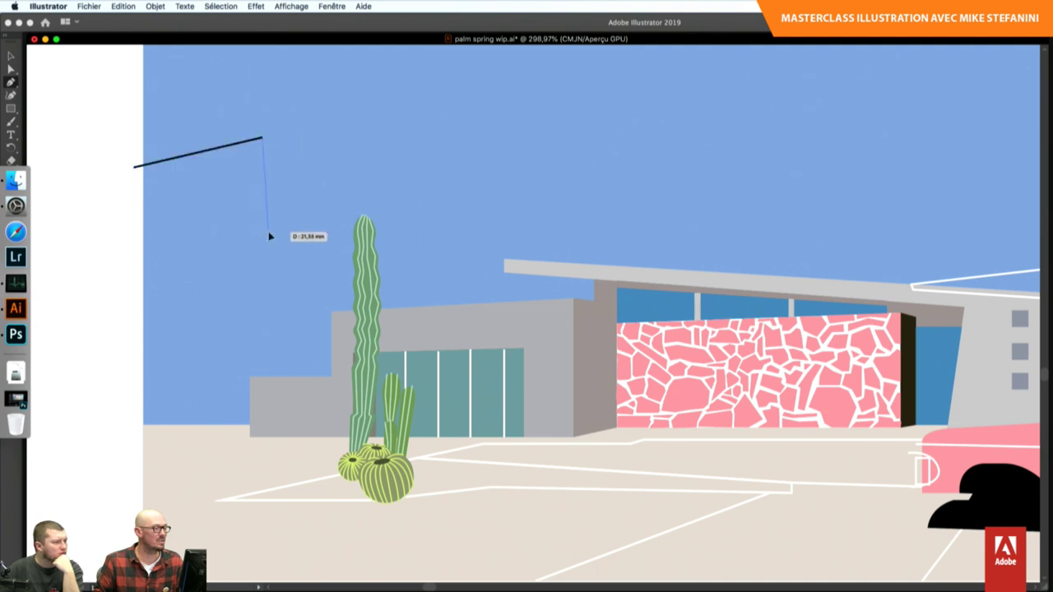
left_click(269, 233)
left_click(222, 254)
left_click(134, 169)
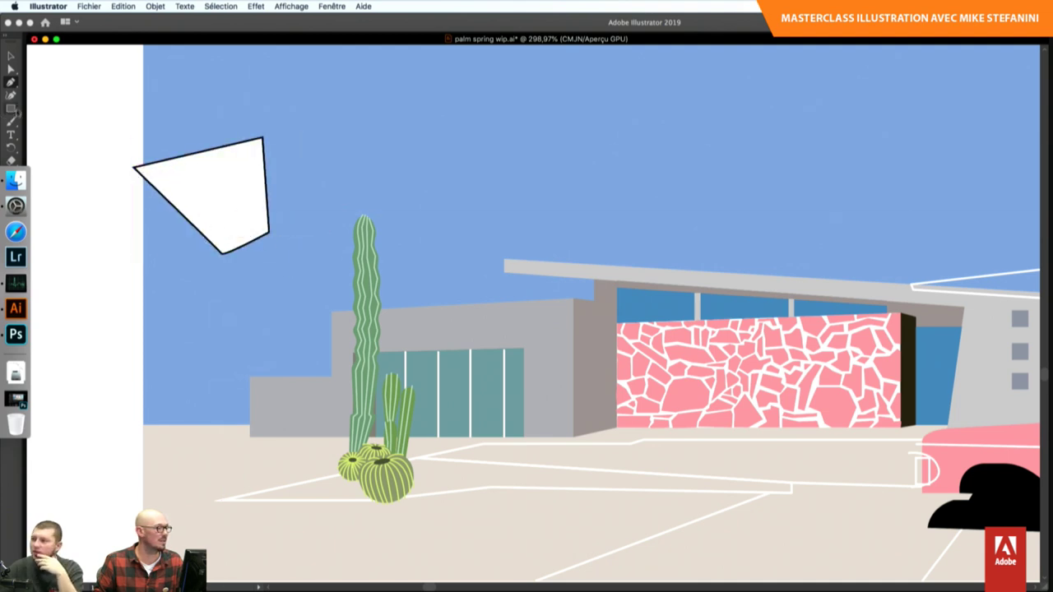
left_click(10, 55)
left_click(228, 192)
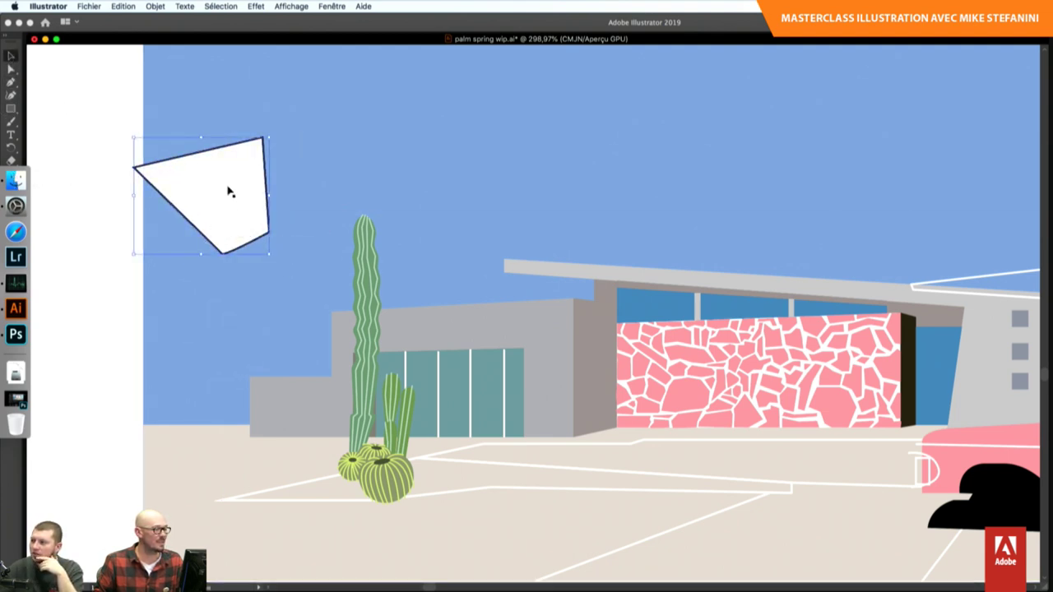
key("Delete")
scroll(557, 324, "right", 2)
scroll(526, 303, "right", 2)
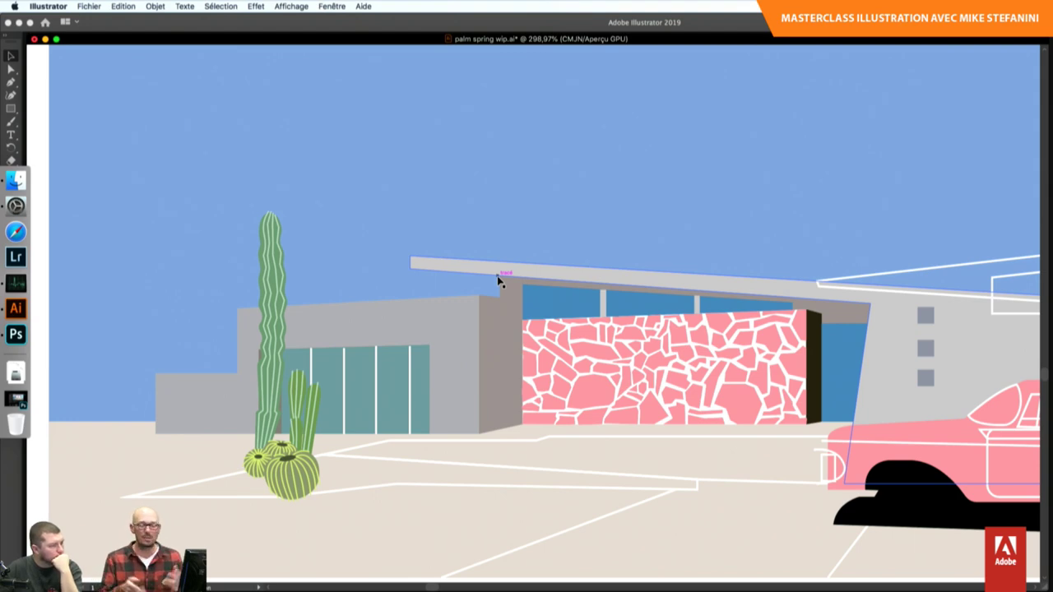
scroll(571, 345, "right", 5)
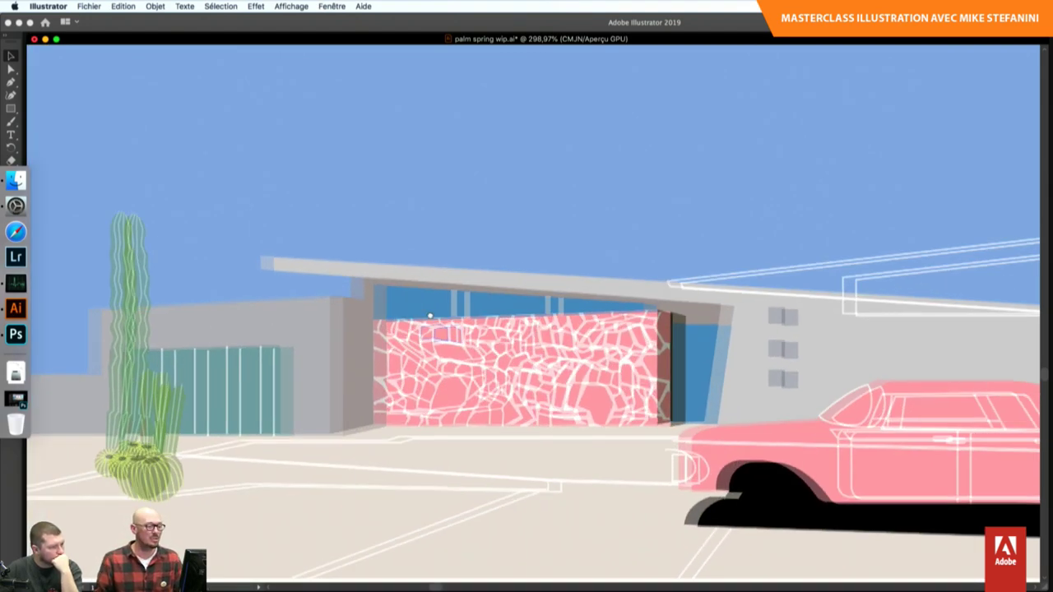
scroll(762, 304, "right", 5)
left_click(687, 334)
scroll(687, 334, "left", 6)
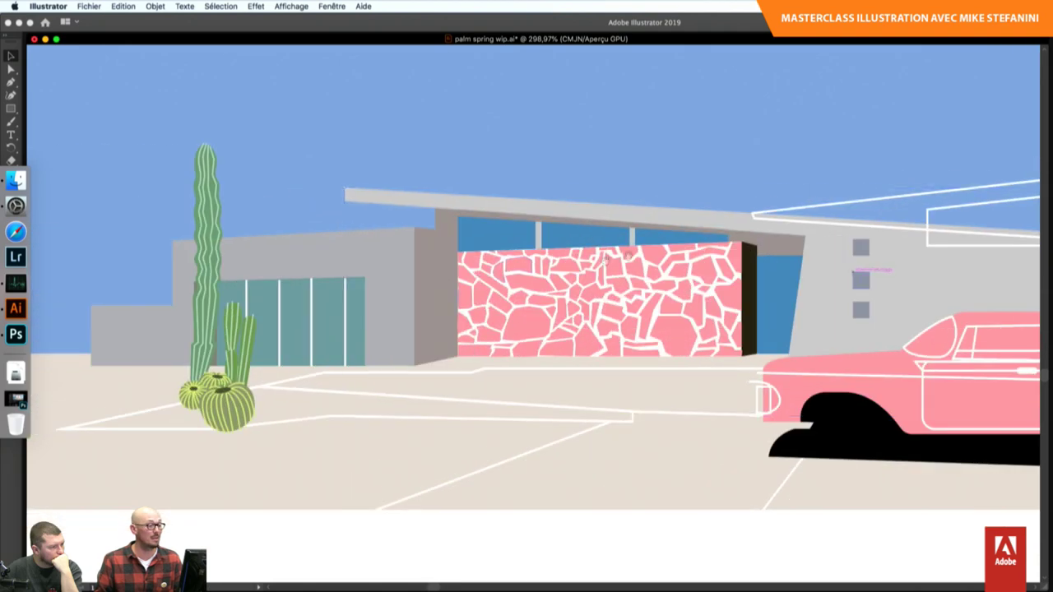
scroll(494, 284, "down", 2)
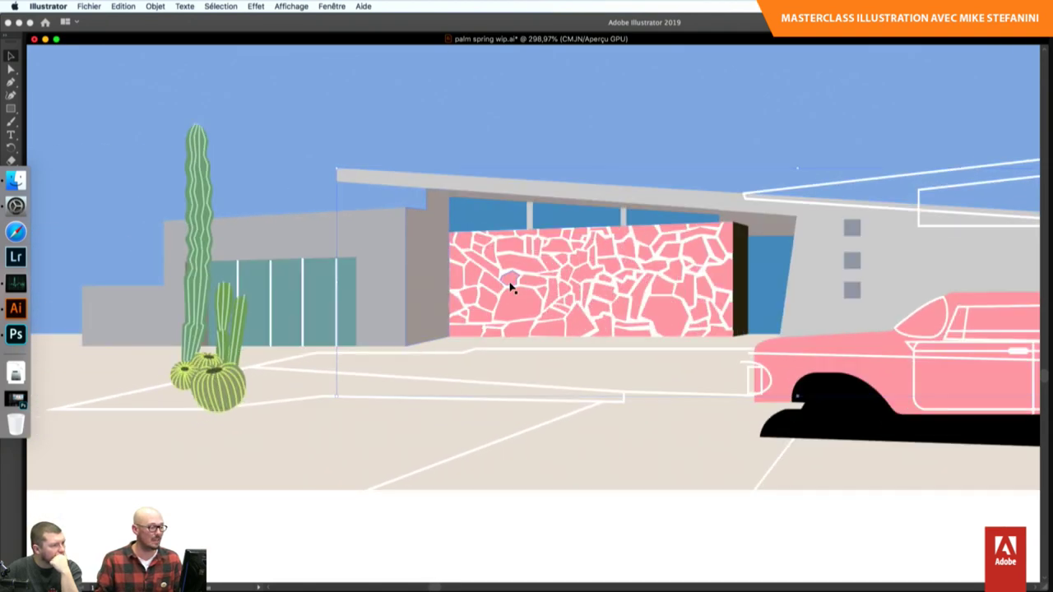
scroll(543, 292, "right", 5)
scroll(576, 301, "up", 2)
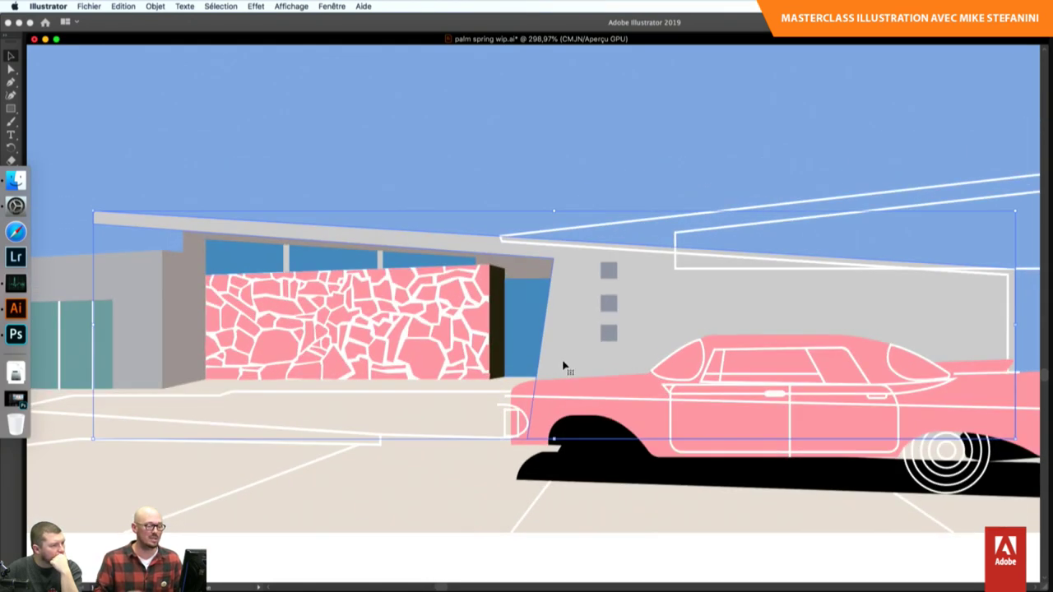
scroll(607, 357, "right", 5)
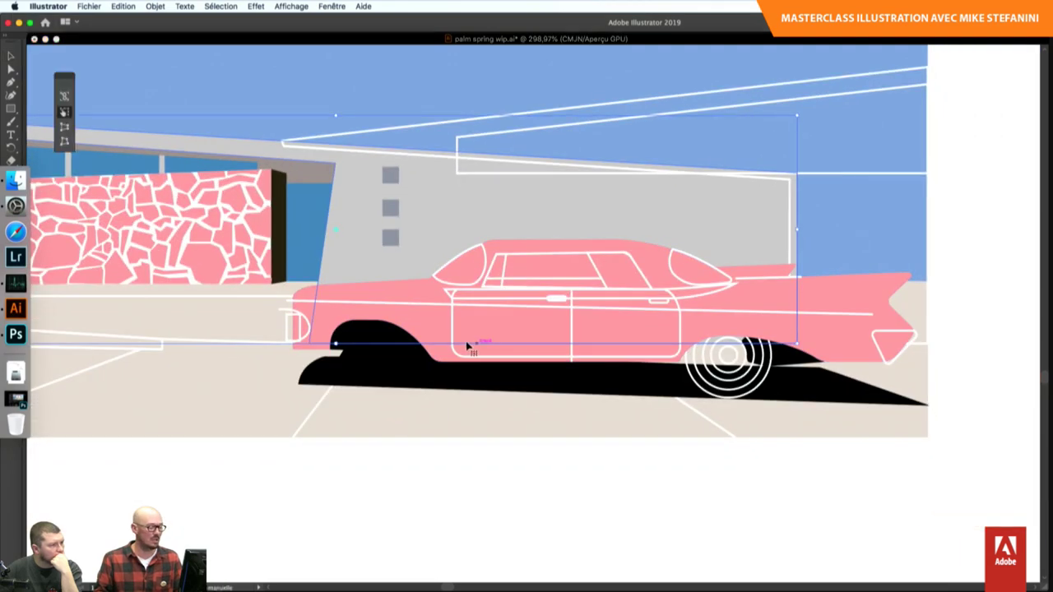
scroll(470, 345, "up", 2)
scroll(359, 348, "up", 3)
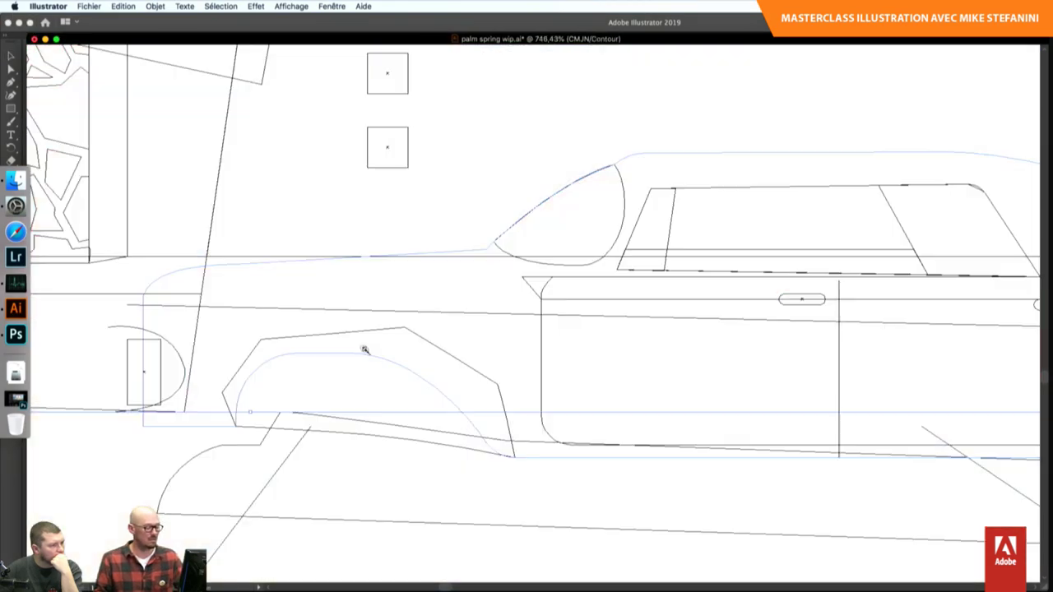
key("ctrl+y")
key("ctrl+y")
scroll(447, 376, "down", 2)
scroll(489, 313, "down", 3)
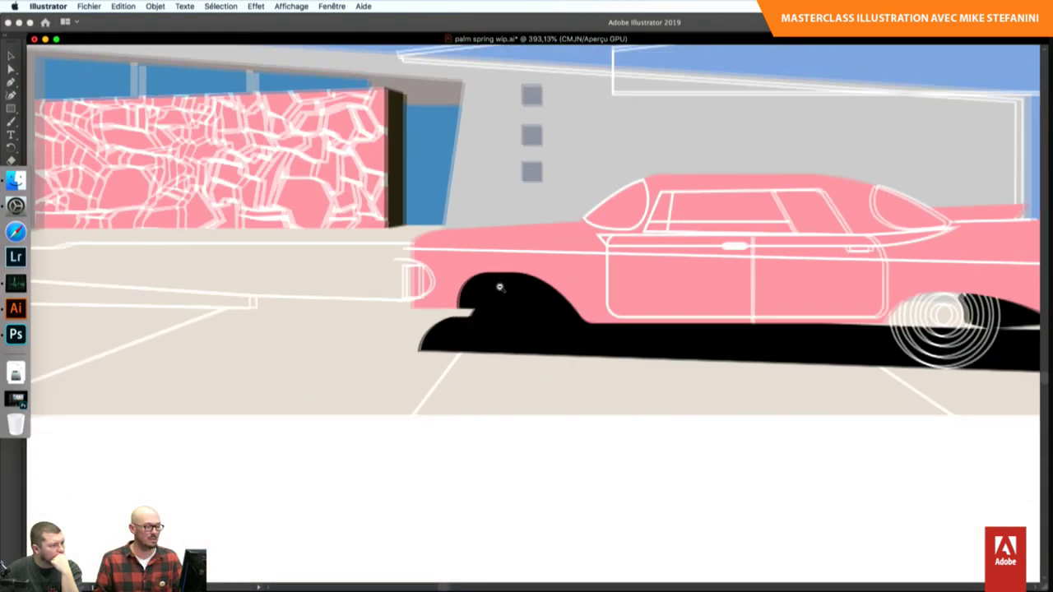
scroll(494, 329, "right", 3)
scroll(494, 356, "down", 2)
scroll(510, 325, "down", 2)
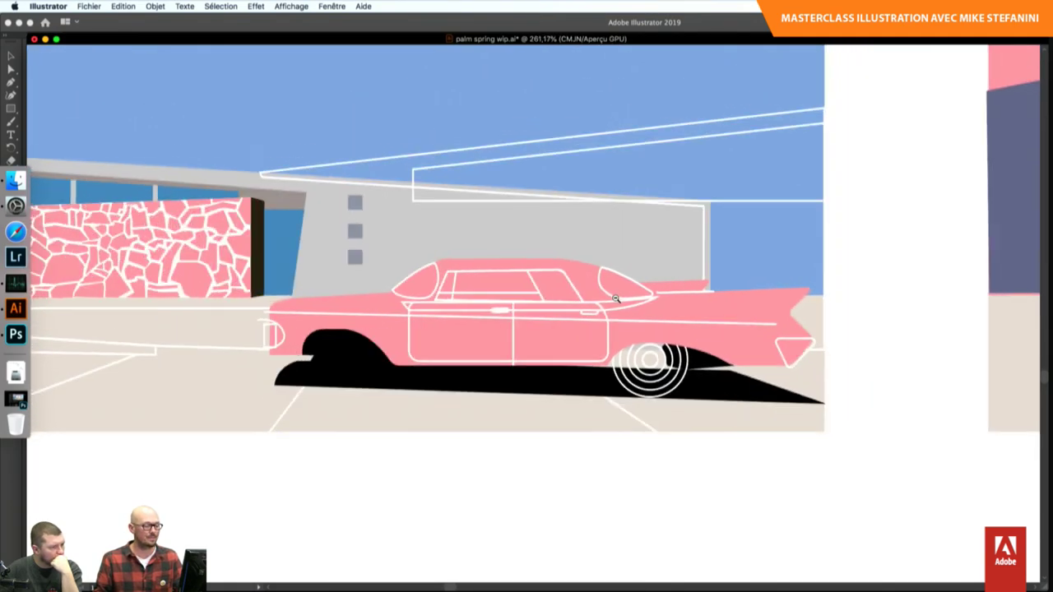
scroll(518, 306, "down", 2)
scroll(518, 308, "down", 2)
scroll(543, 346, "right", 5)
scroll(568, 395, "right", 2)
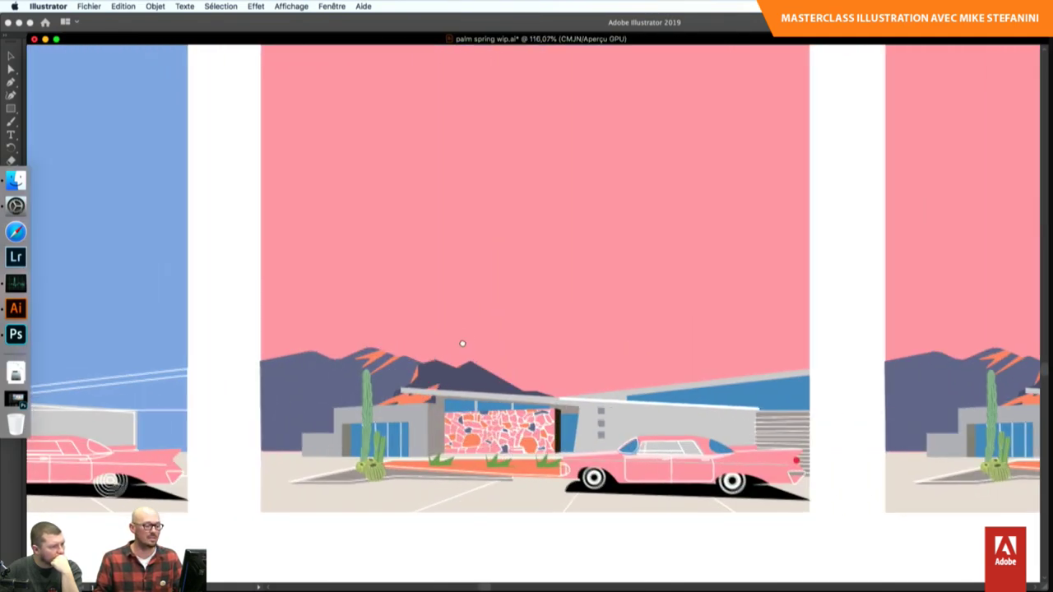
scroll(581, 428, "down", 1)
scroll(572, 386, "up", 2)
scroll(576, 329, "down", 2)
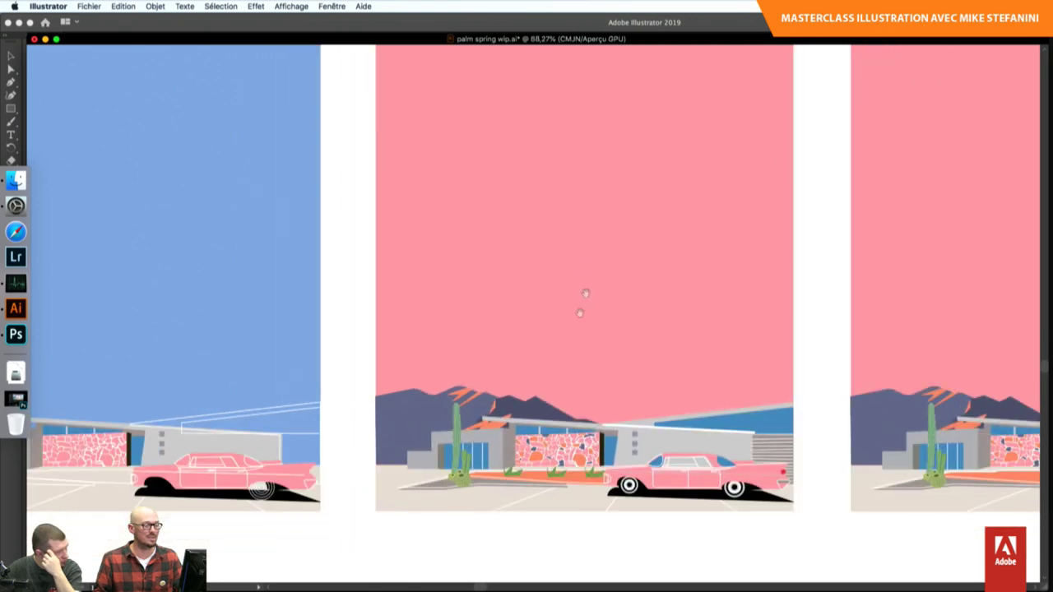
scroll(568, 354, "up", 2)
scroll(576, 337, "down", 2)
scroll(605, 321, "down", 2)
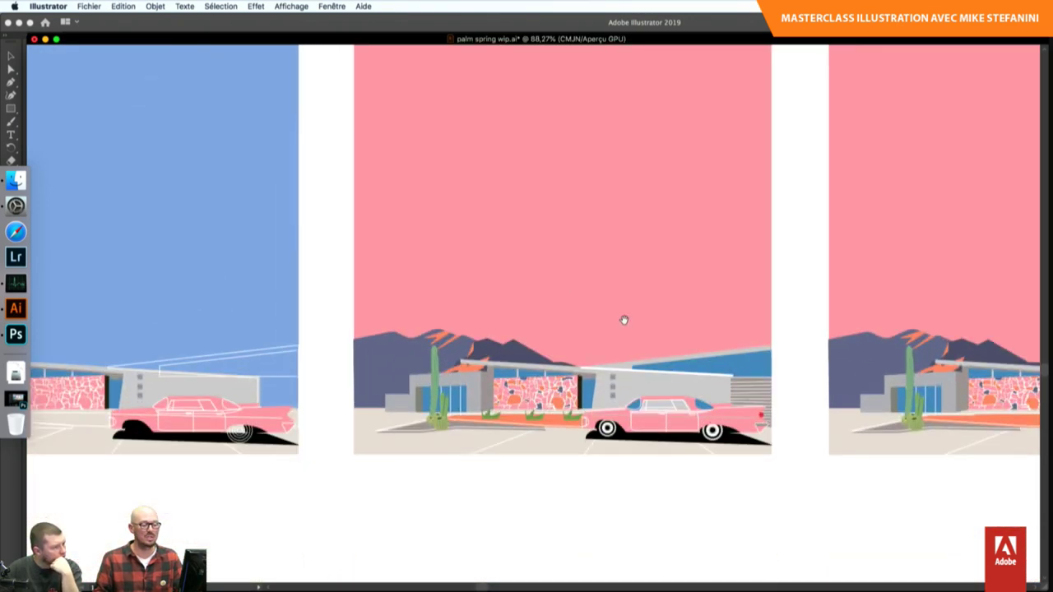
scroll(637, 459, "down", 2)
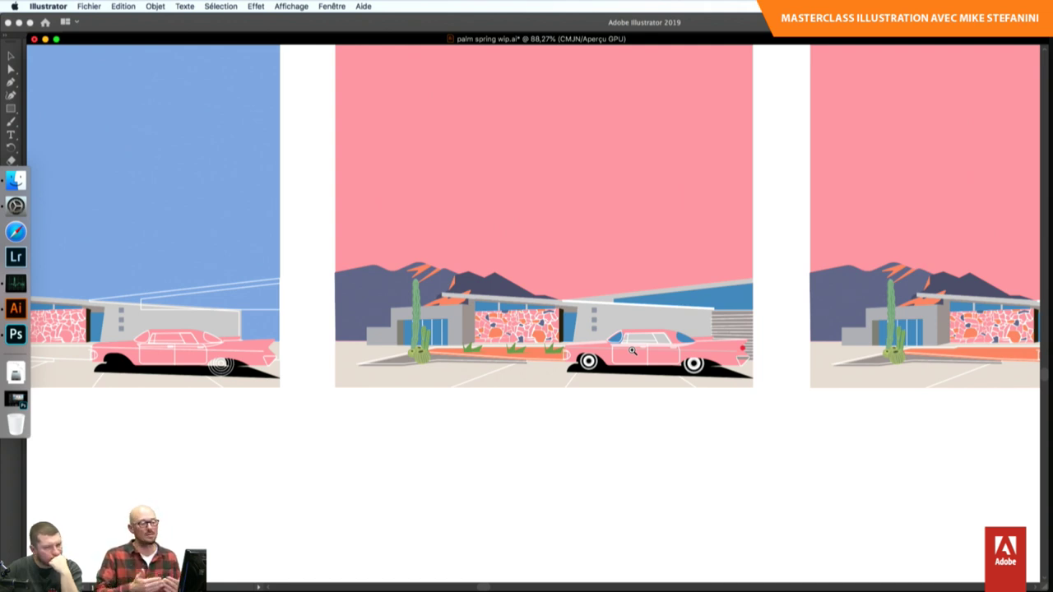
- Zoom in on the middle artboard with the pink car
left_click_drag(549, 404, 524, 329)
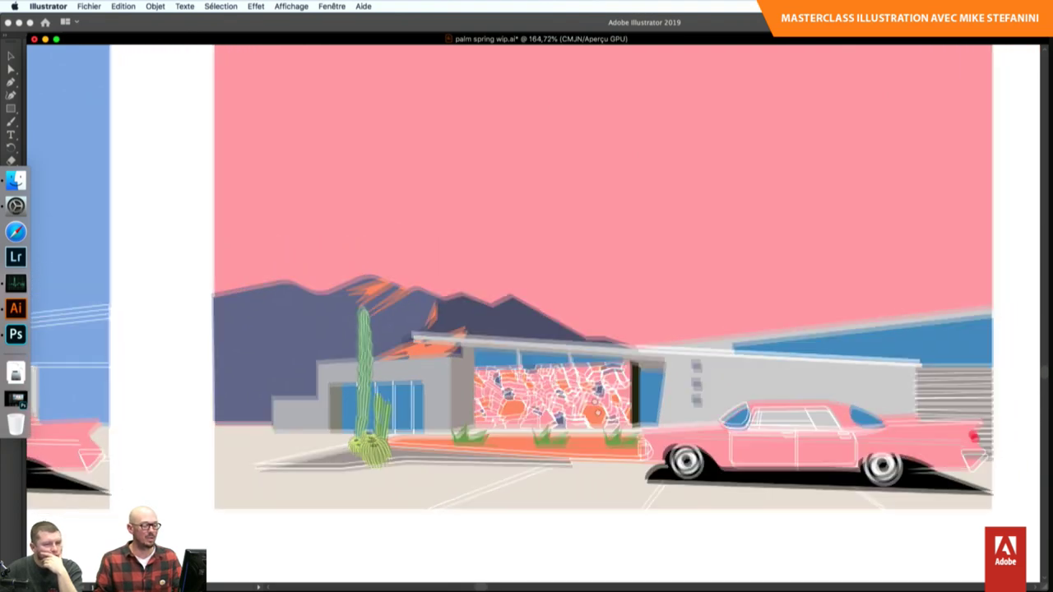
scroll(424, 370, "down", 2)
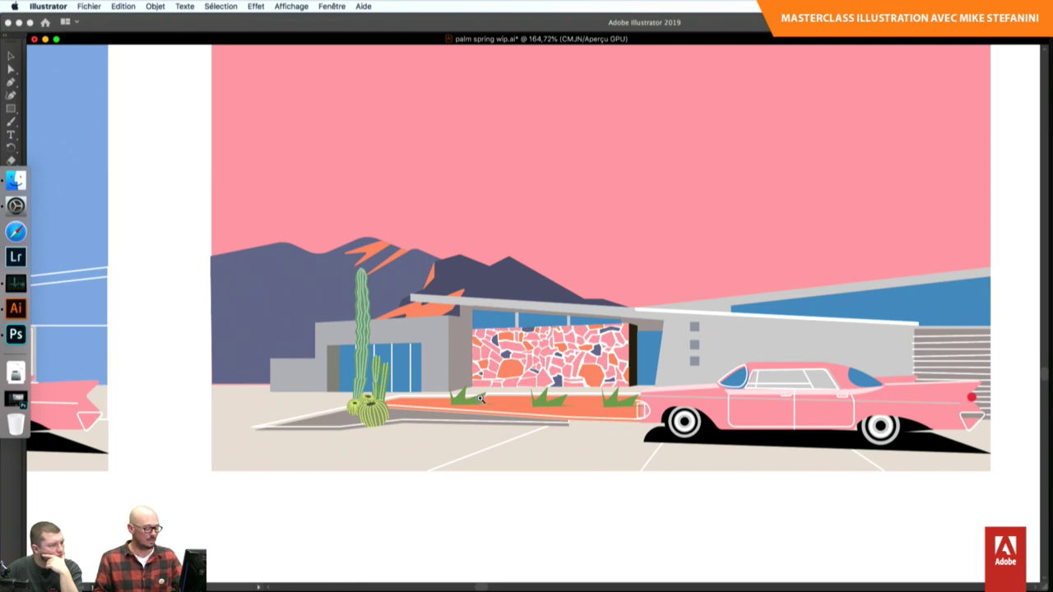
key("v")
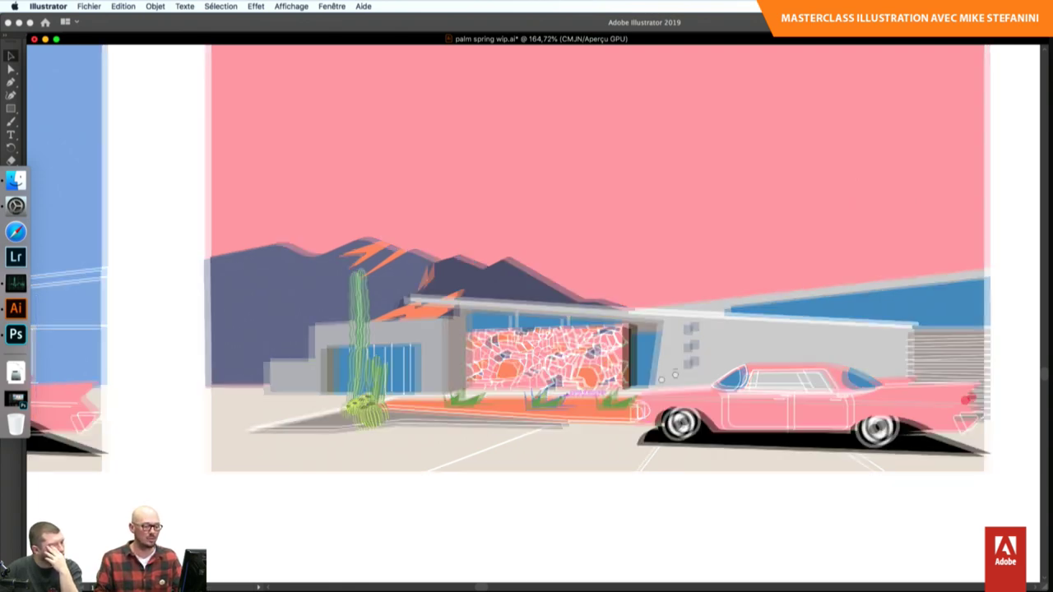
scroll(566, 398, "right", 10)
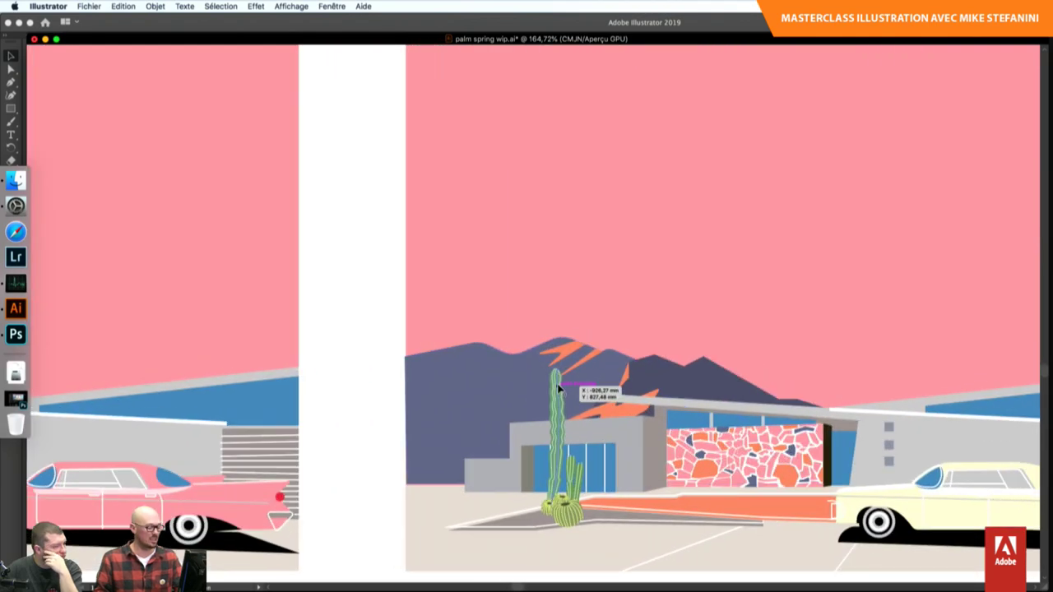
scroll(477, 383, "down", 3)
scroll(494, 362, "down", 3)
- Pan across the neighbouring car scenes to the detailed Palm Springs house artboard
left_click_drag(608, 335, 681, 380)
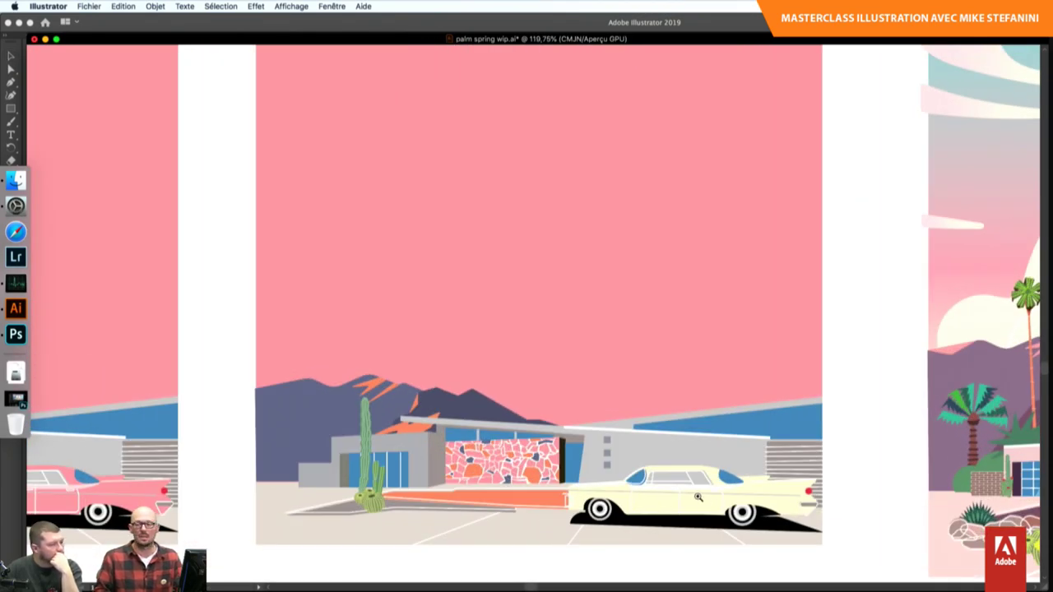
scroll(698, 498, "right", 3)
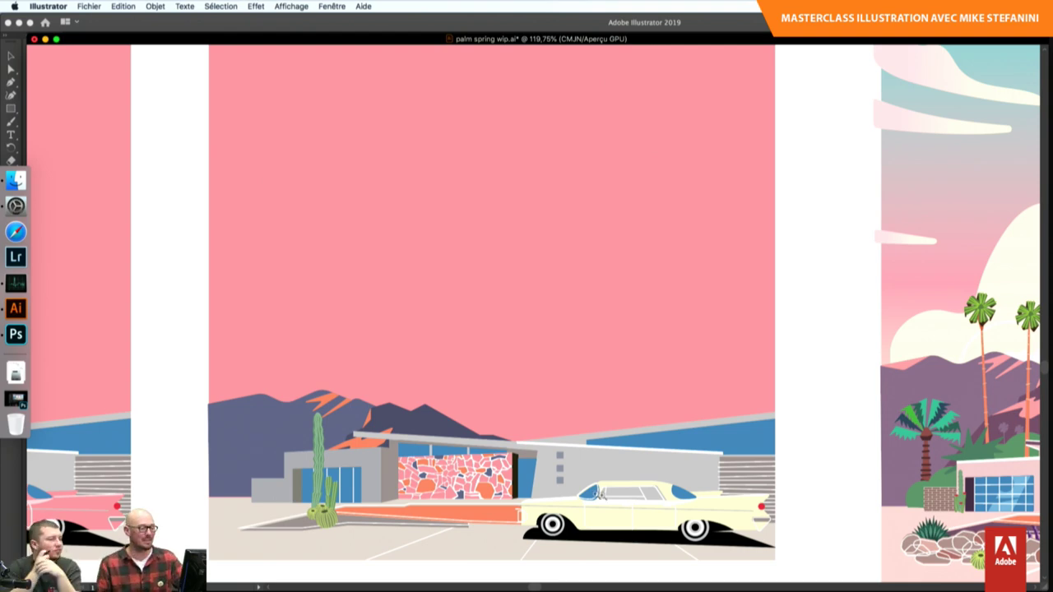
scroll(626, 264, "right", 8)
scroll(593, 268, "down", 5)
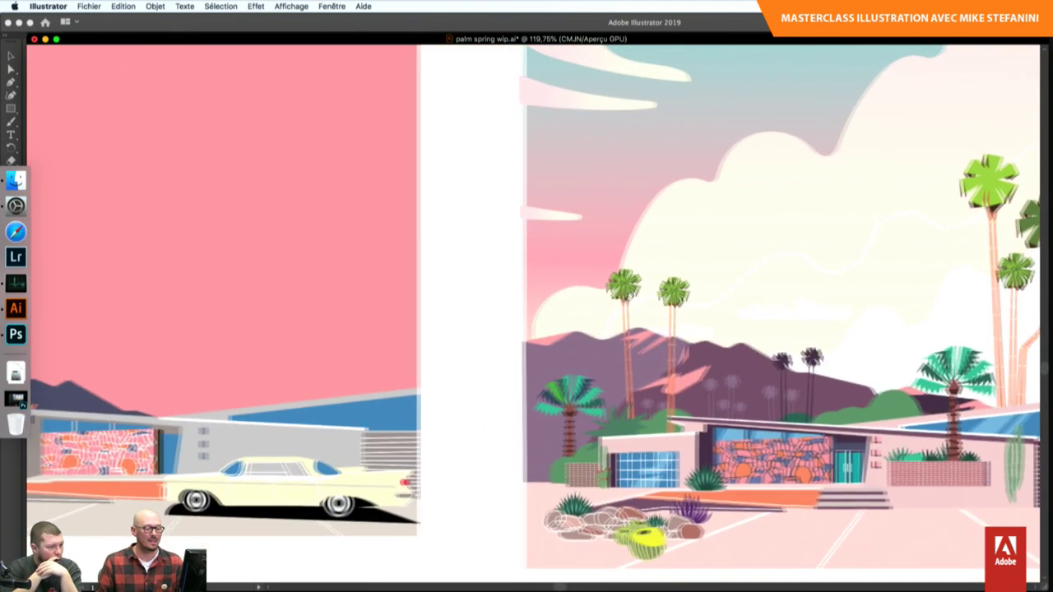
scroll(412, 354, "right", 5)
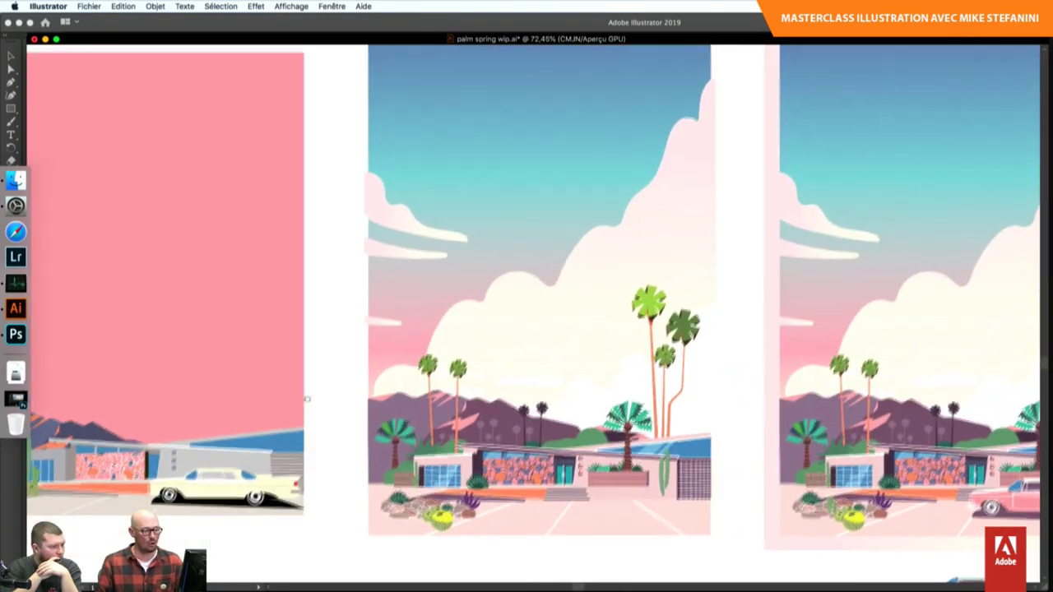
scroll(514, 316, "up", 2)
scroll(514, 317, "up", 1)
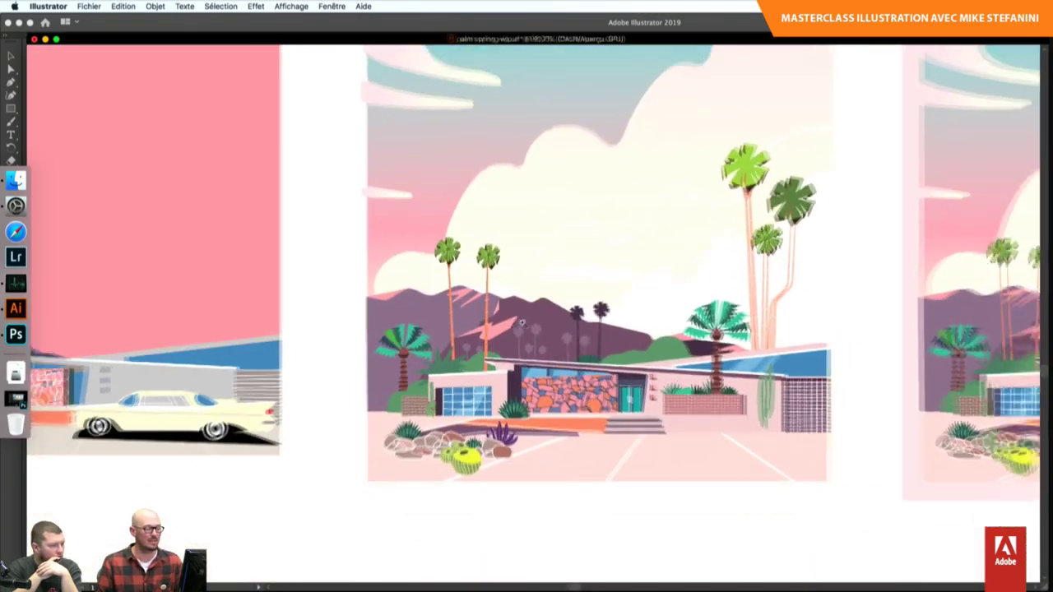
scroll(516, 323, "up", 1)
scroll(519, 330, "up", 1)
scroll(521, 335, "up", 1)
scroll(535, 346, "down", 3)
scroll(535, 345, "left", 1)
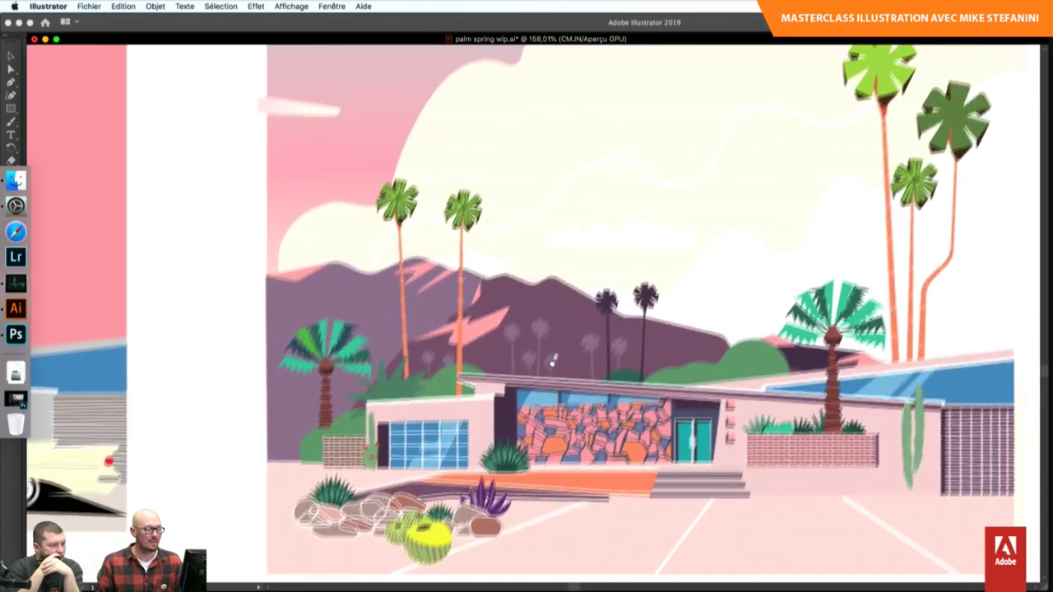
scroll(608, 437, "down", 1)
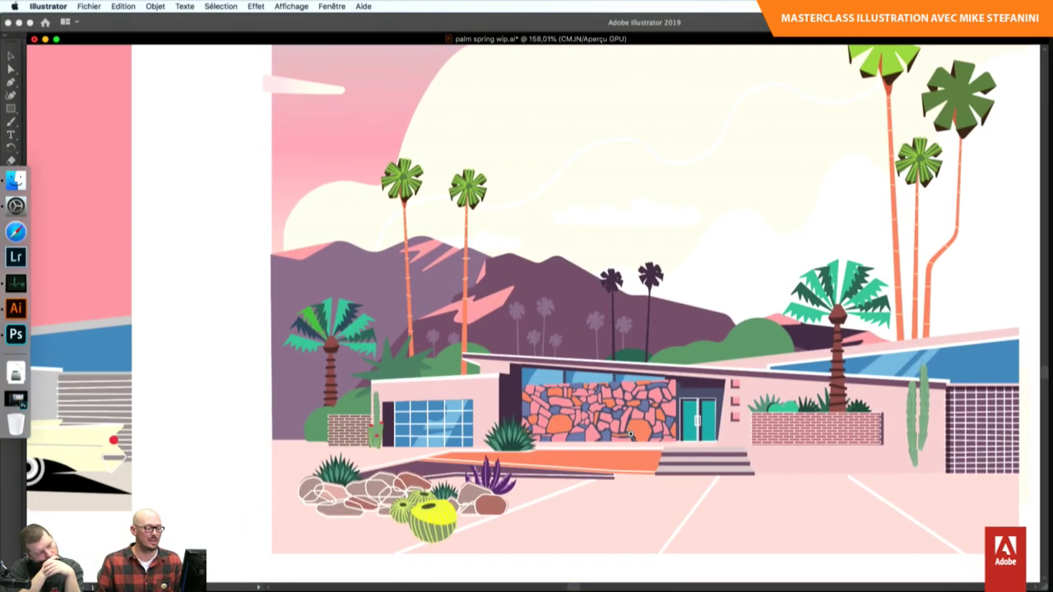
scroll(641, 386, "down", 1)
scroll(646, 364, "down", 1)
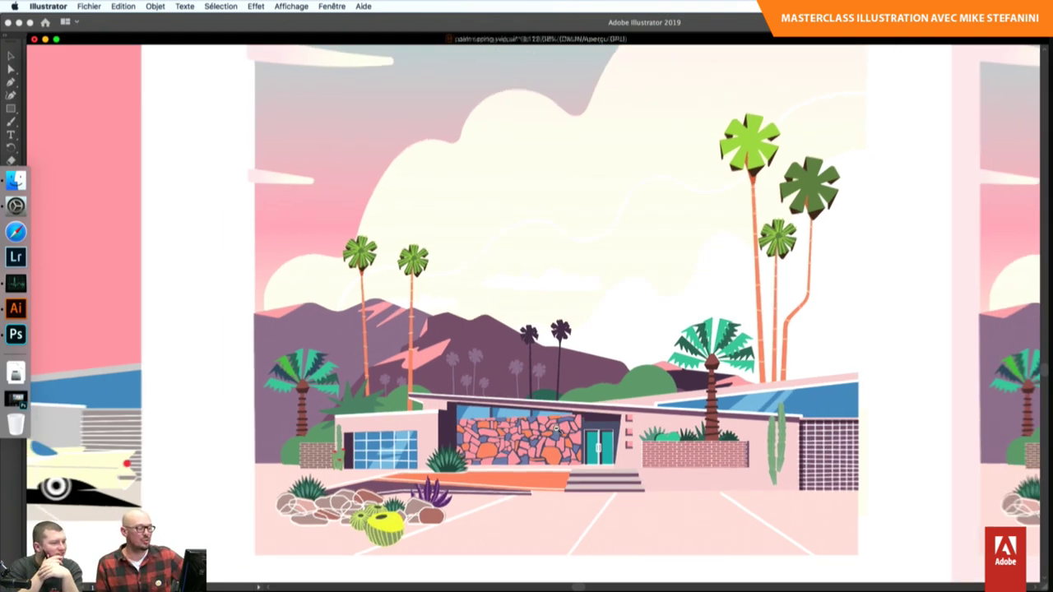
scroll(576, 461, "up", 5)
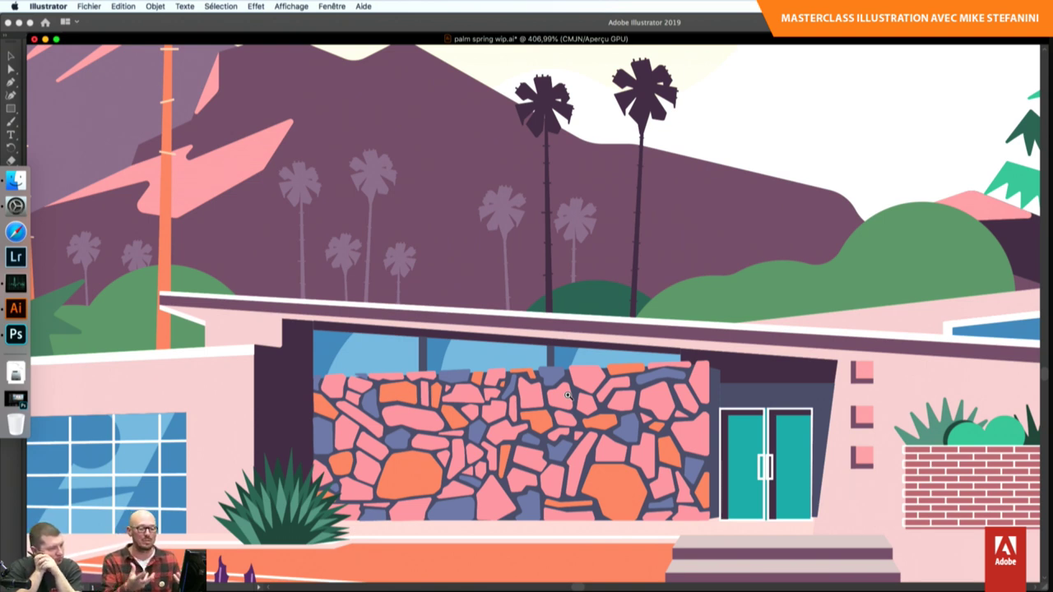
left_click_drag(567, 393, 587, 356)
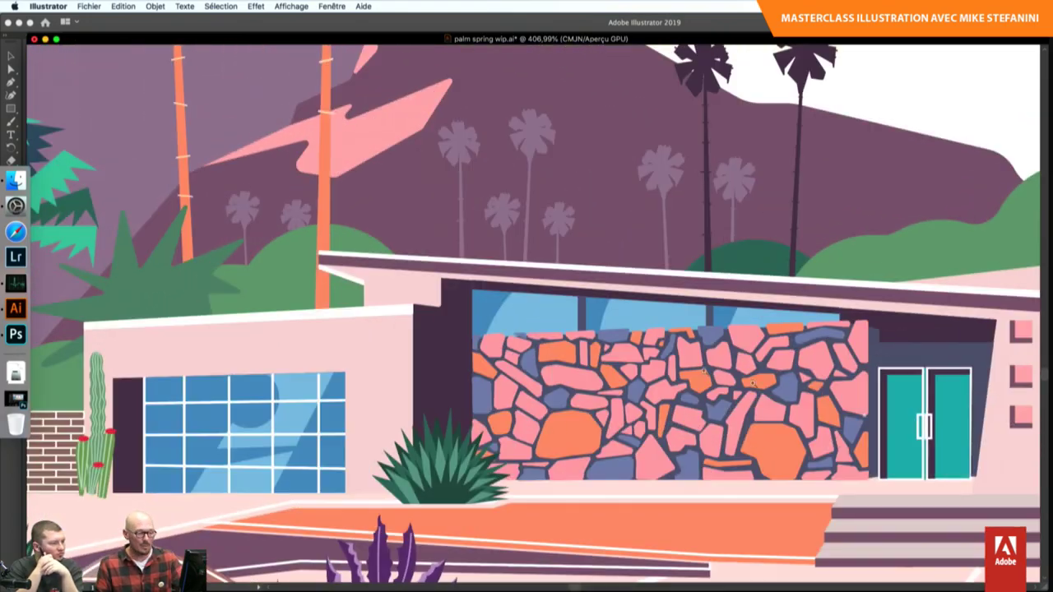
scroll(333, 367, "down", 5)
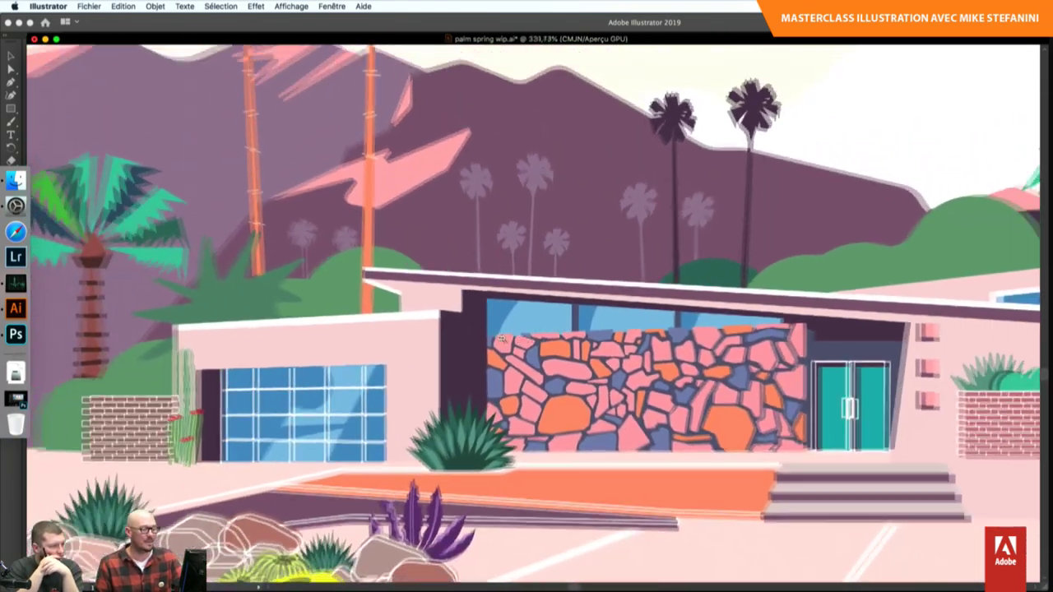
scroll(567, 257, "down", 2)
scroll(551, 283, "down", 2)
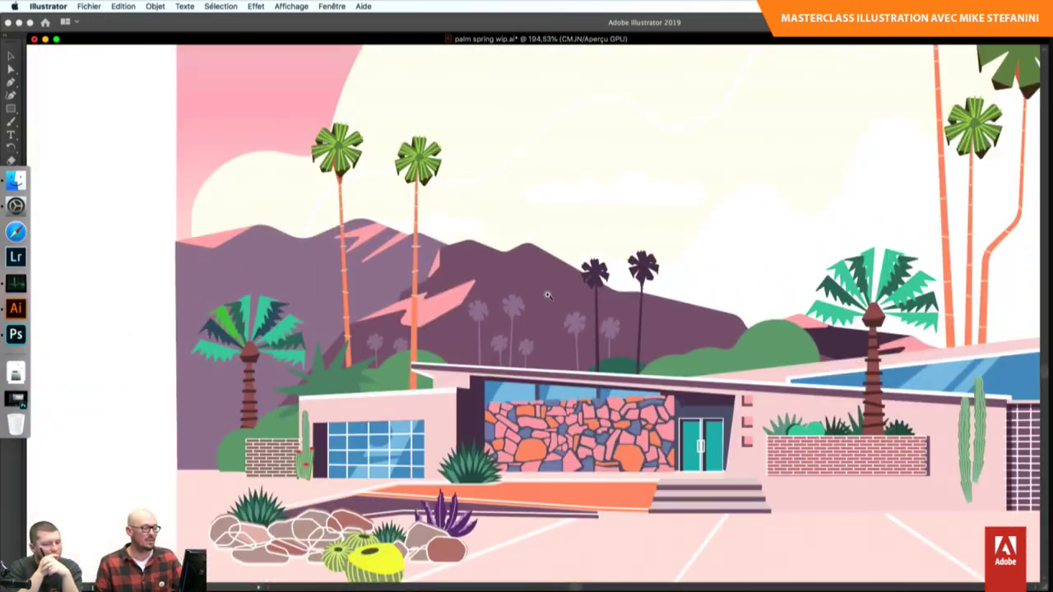
scroll(548, 295, "right", 3)
scroll(552, 346, "right", 4)
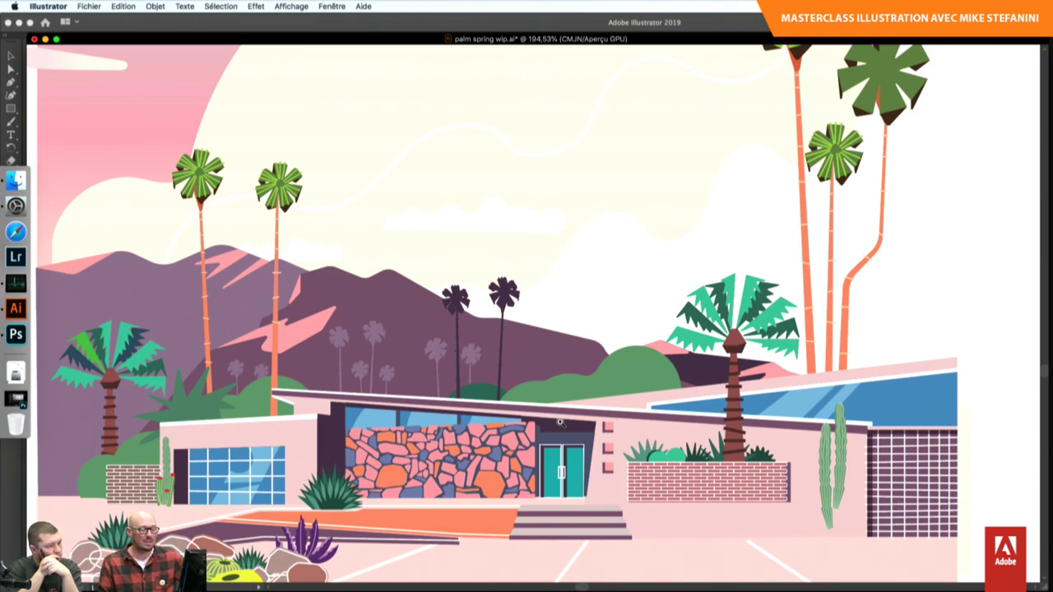
scroll(560, 423, "down", 2)
scroll(576, 403, "down", 3)
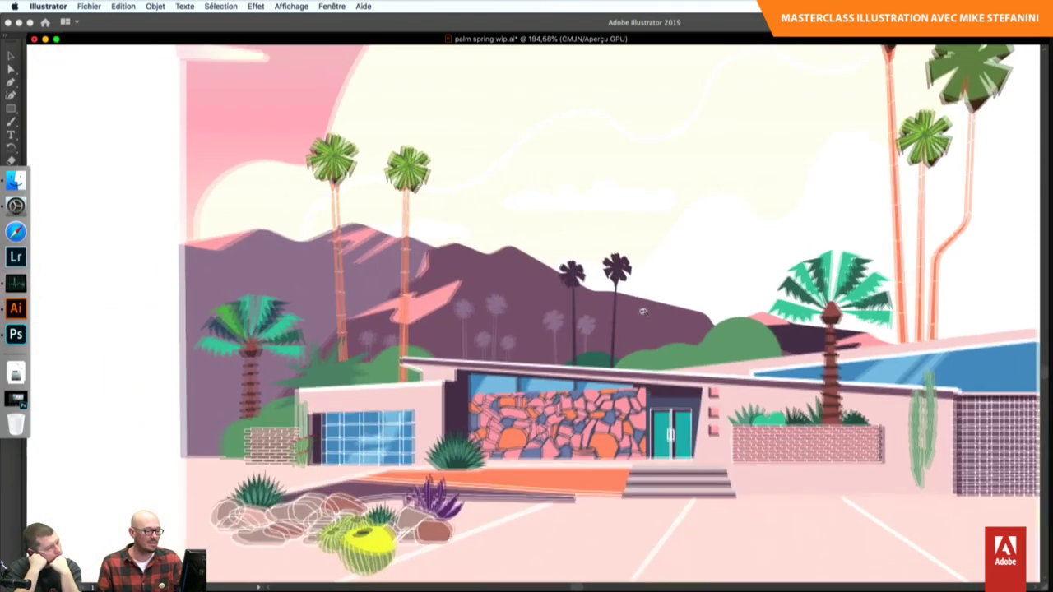
scroll(605, 364, "right", 1)
scroll(569, 372, "right", 3)
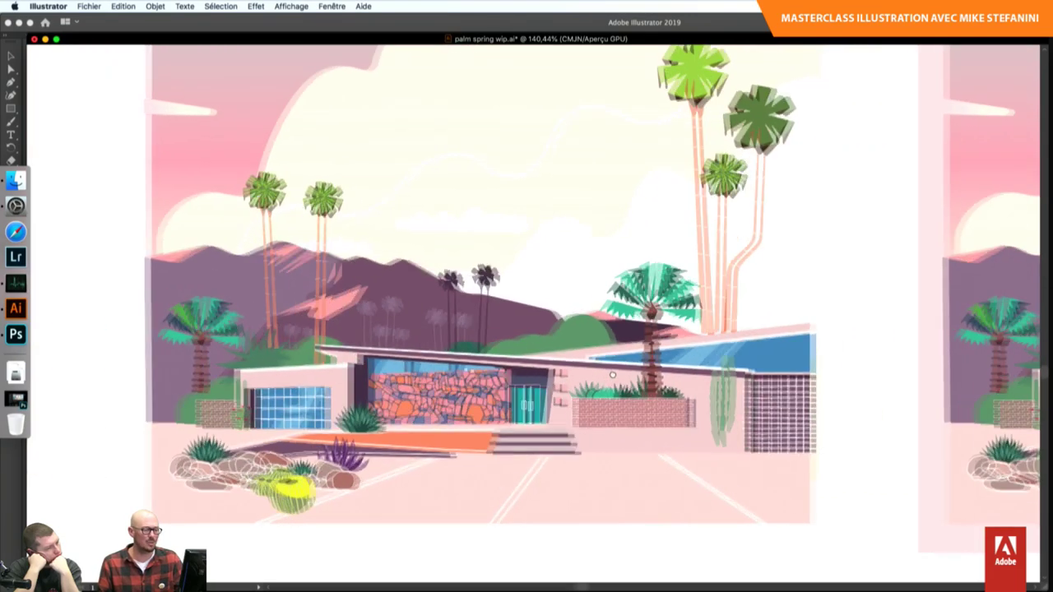
scroll(658, 395, "up", 1)
scroll(741, 411, "left", 3)
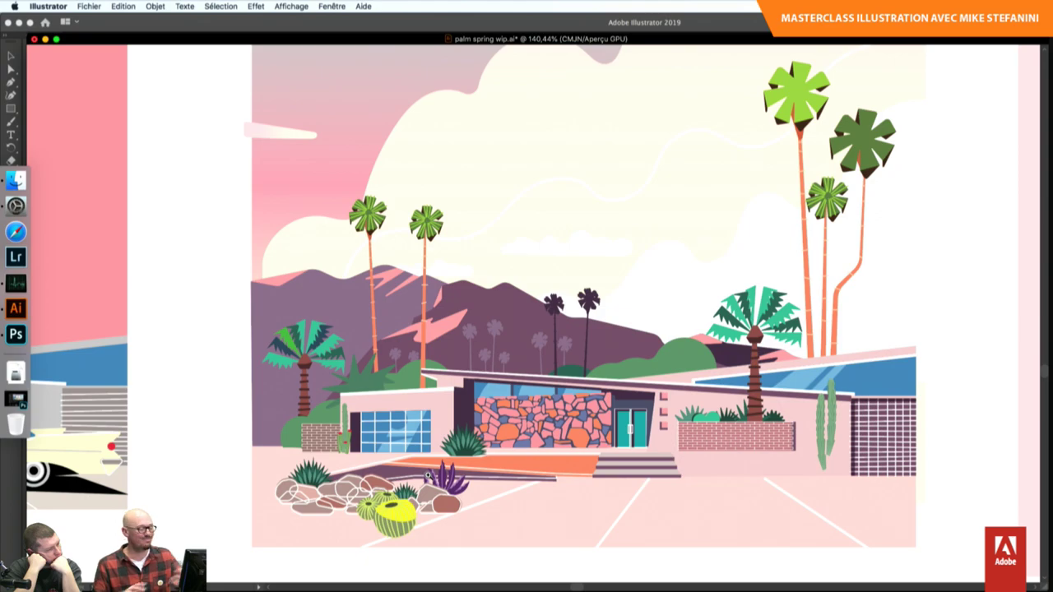
scroll(407, 508, "down", 3)
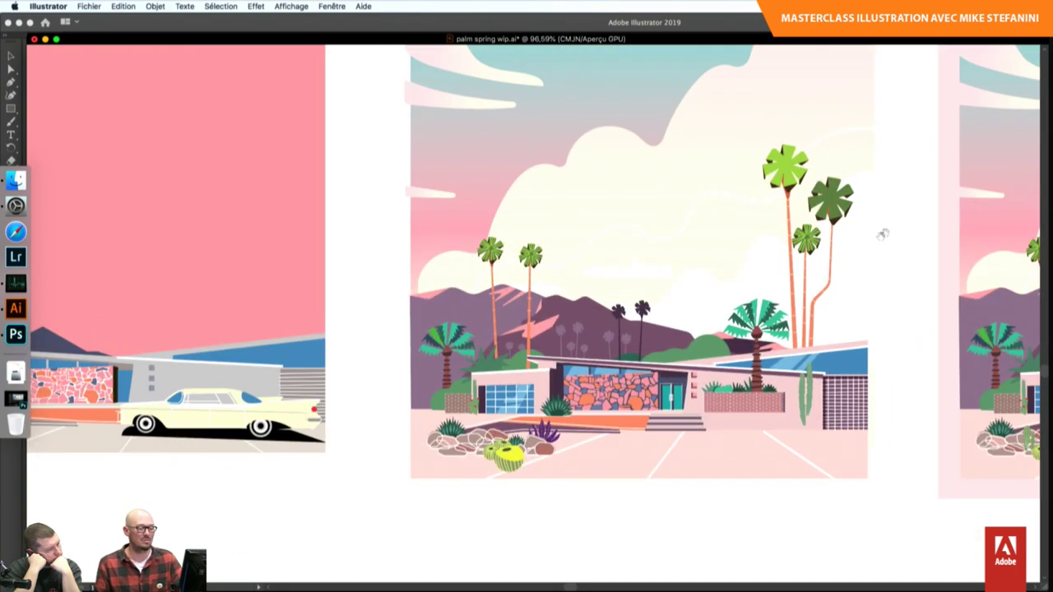
scroll(536, 273, "up", 3)
scroll(627, 305, "up", 2)
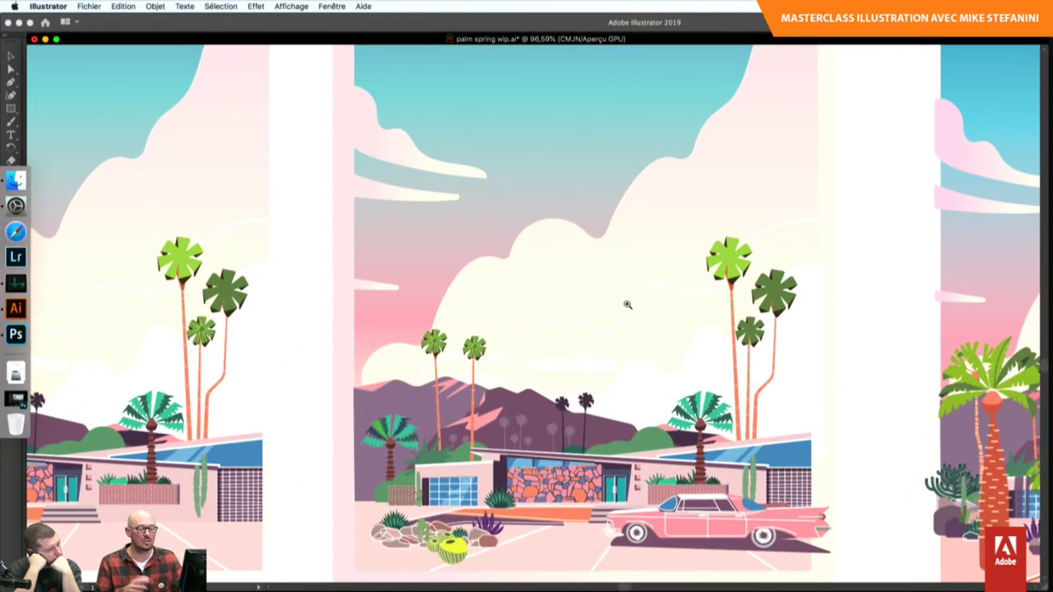
left_click_drag(684, 317, 617, 296)
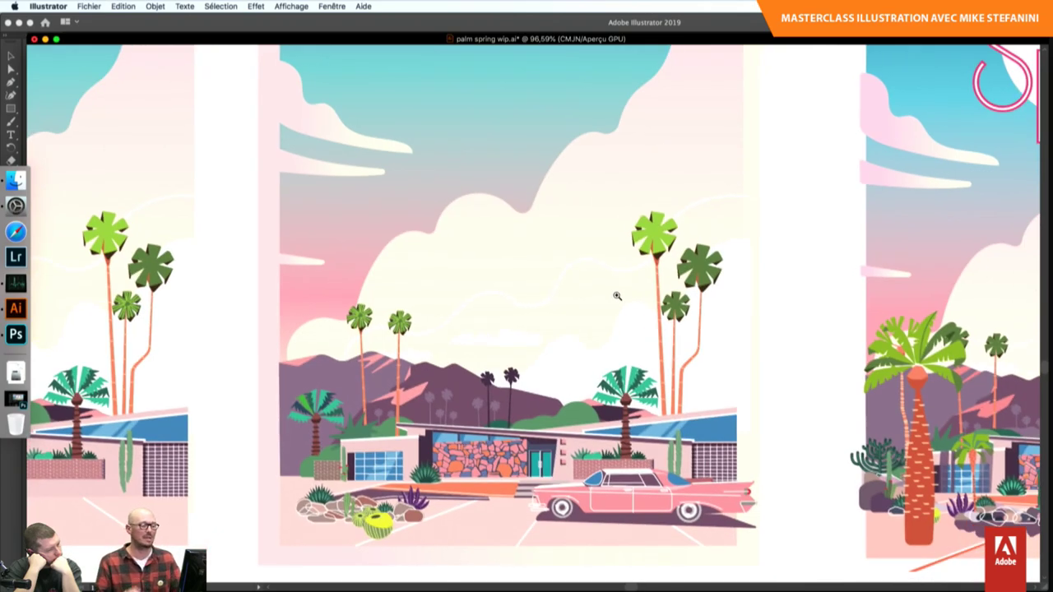
left_click_drag(729, 332, 651, 321)
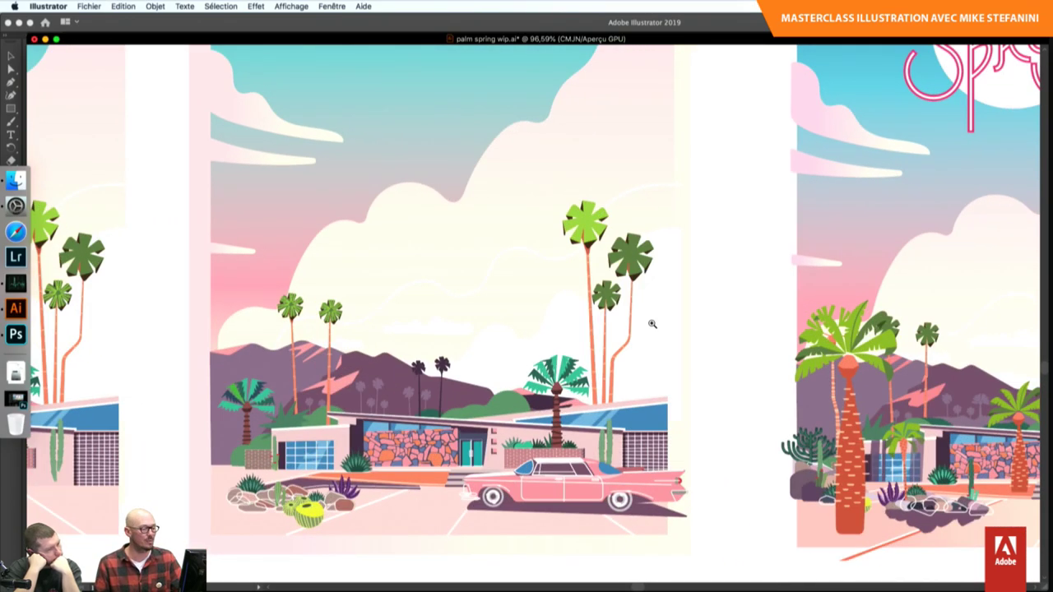
scroll(696, 268, "right", 5)
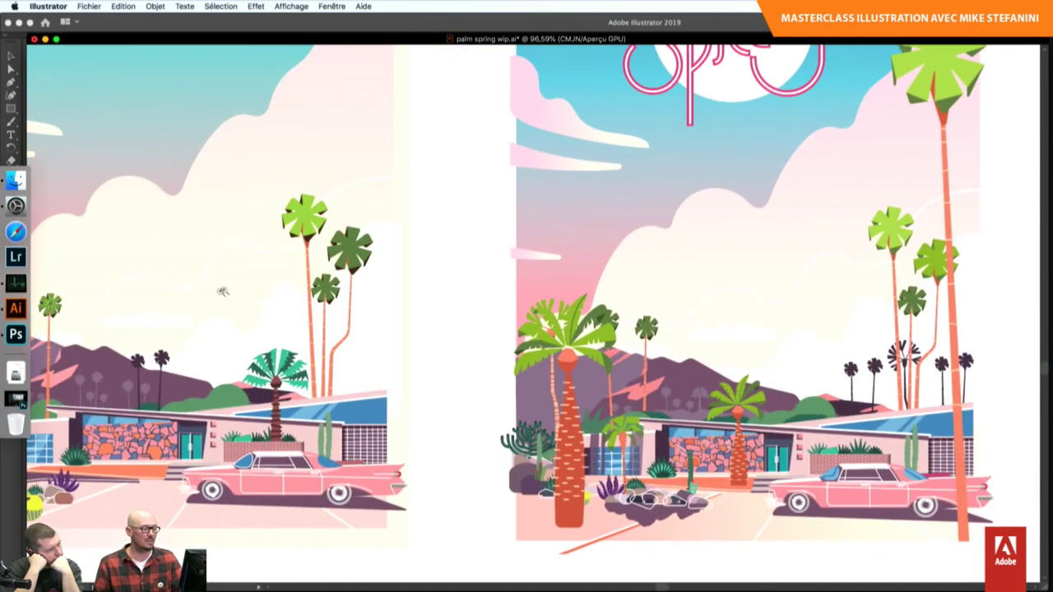
left_click_drag(223, 293, 453, 259)
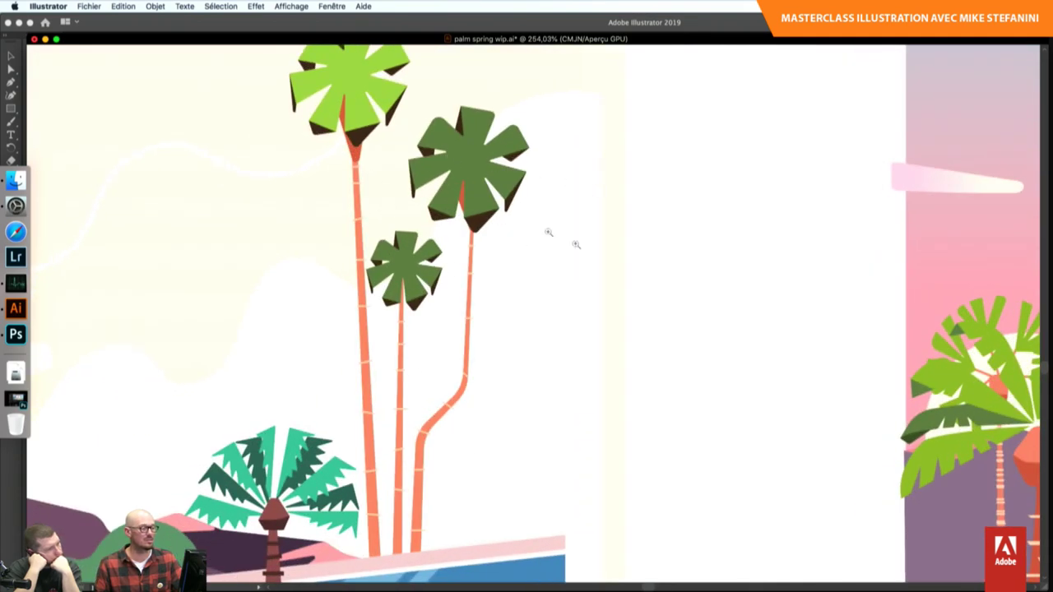
scroll(511, 272, "right", 5)
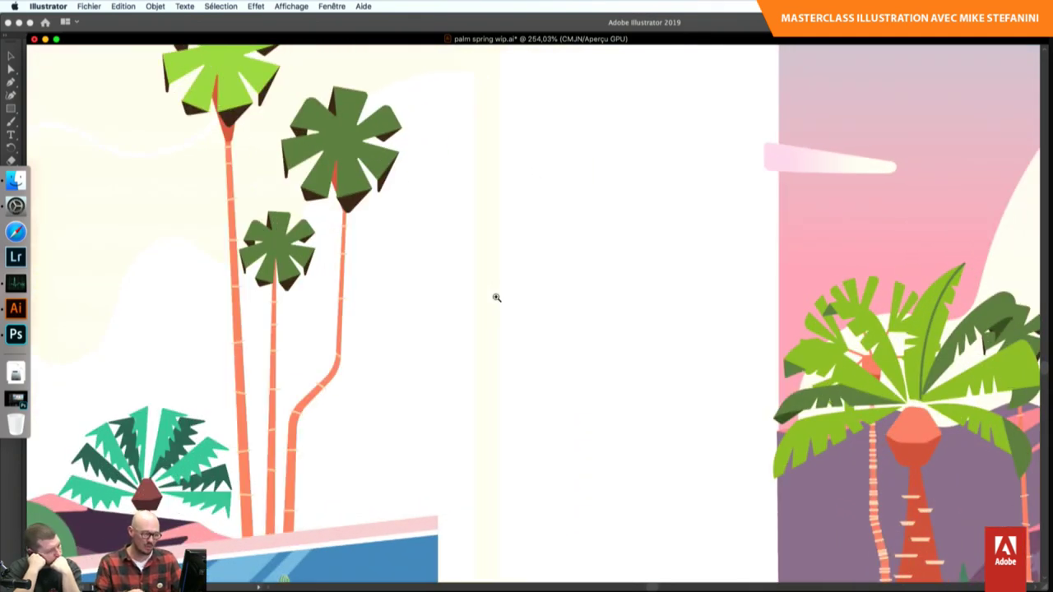
scroll(606, 269, "right", 10)
left_click_drag(692, 293, 641, 560)
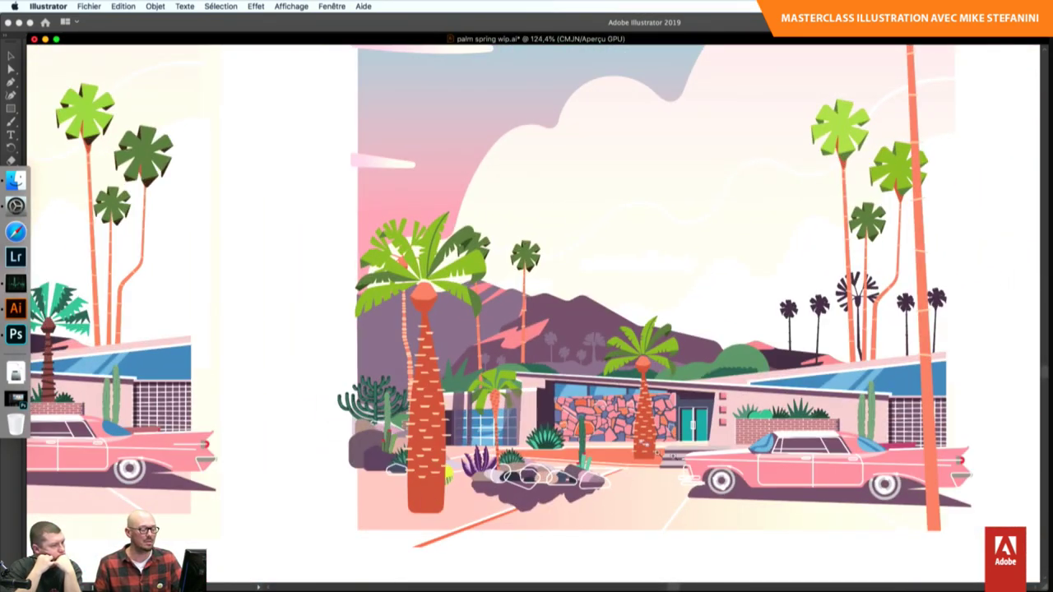
mouse_move(883, 326)
left_mouse_down()
mouse_move(772, 283)
mouse_move(729, 184)
left_mouse_up()
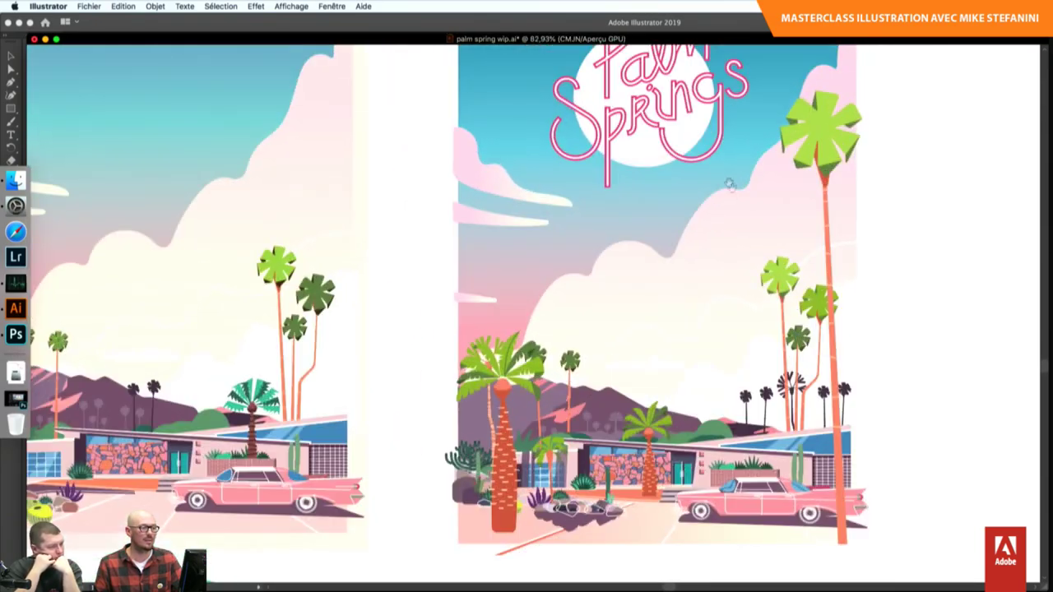
scroll(729, 185, "down", 5)
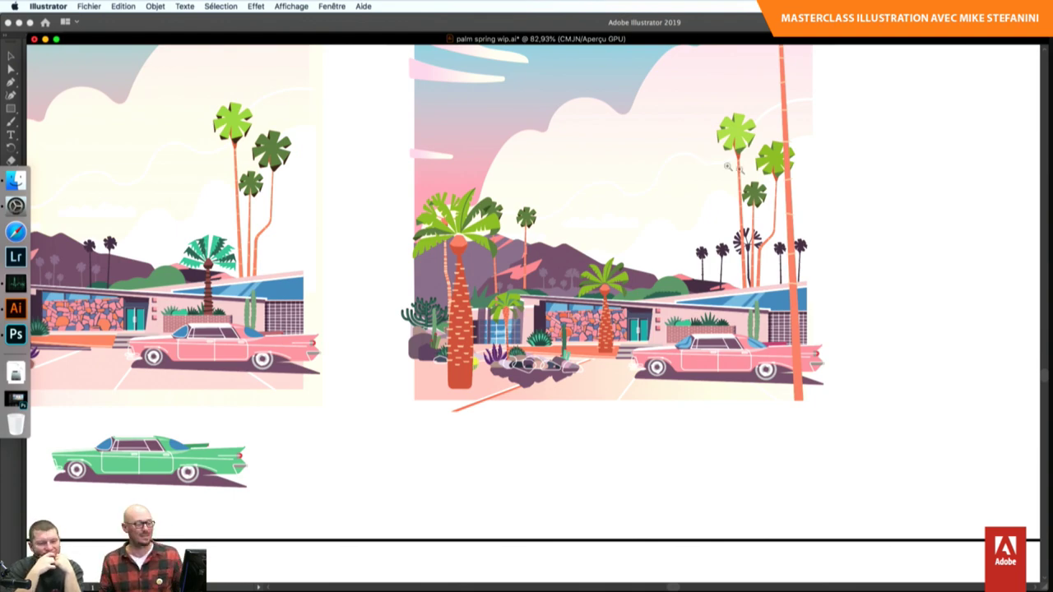
mouse_move(661, 281)
left_mouse_down()
mouse_move(677, 301)
mouse_move(655, 316)
left_mouse_up()
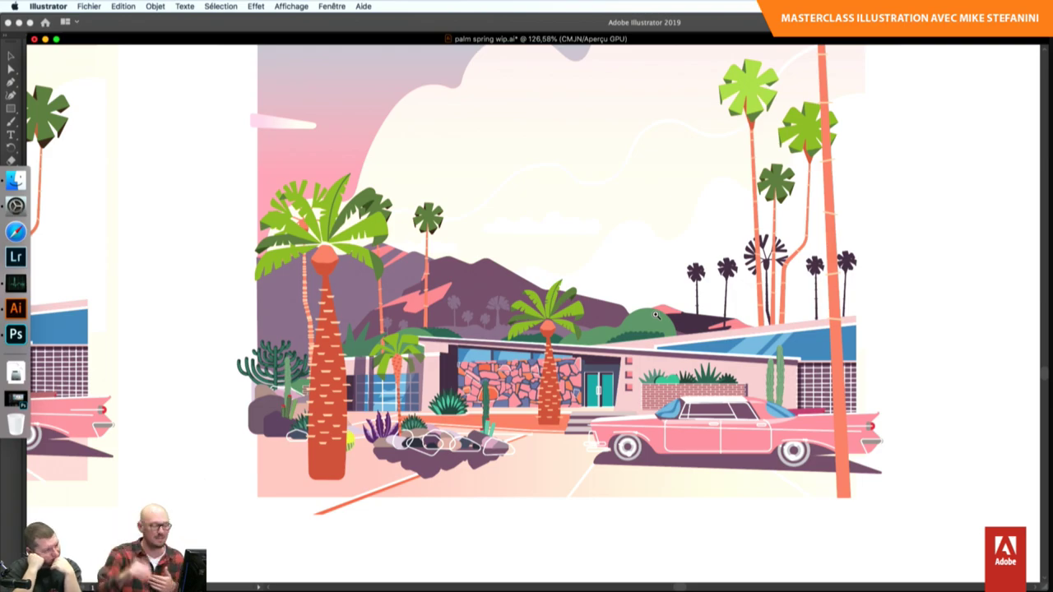
key("super+minus")
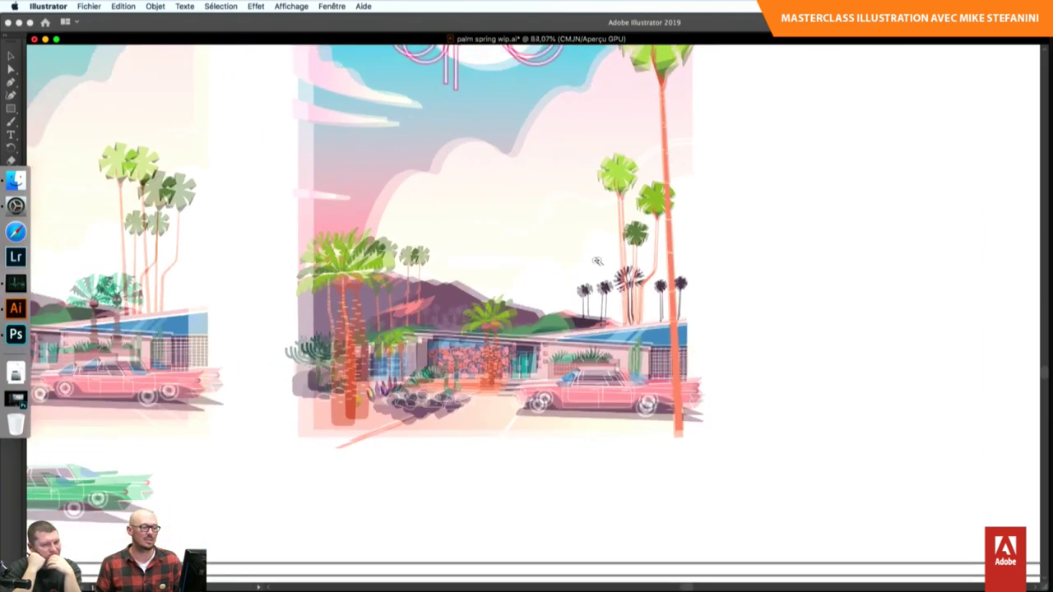
- Scroll across the artboards to the poster beside the palm tree sketches
scroll(598, 261, "down", 3)
scroll(651, 301, "down", 3)
scroll(658, 271, "down", 1)
scroll(665, 242, "down", 1)
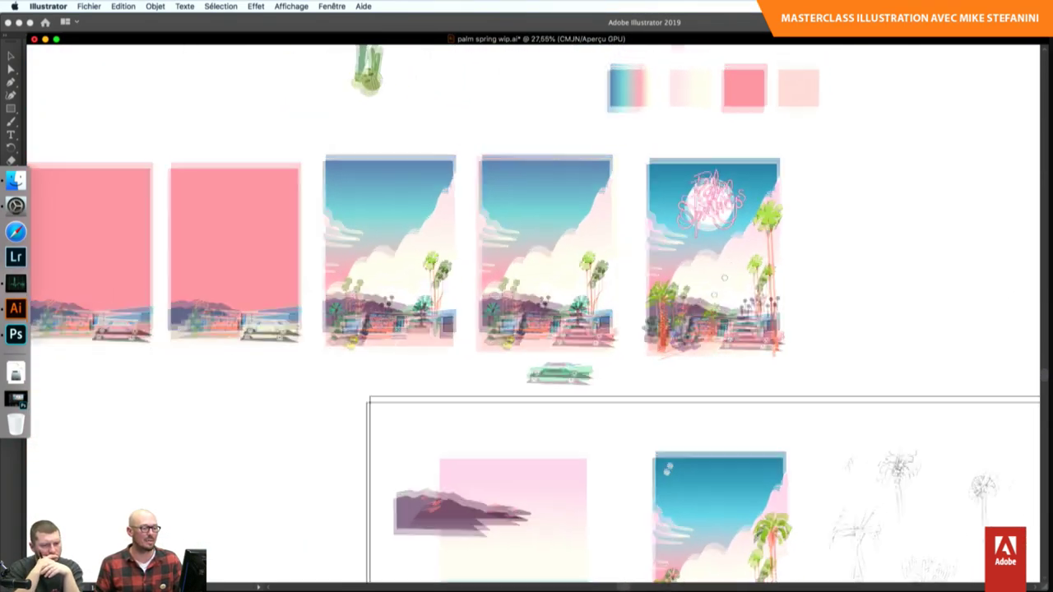
scroll(682, 244, "down", 5)
scroll(681, 244, "right", 3)
scroll(681, 245, "down", 1)
scroll(681, 245, "right", 1)
scroll(681, 244, "right", 2)
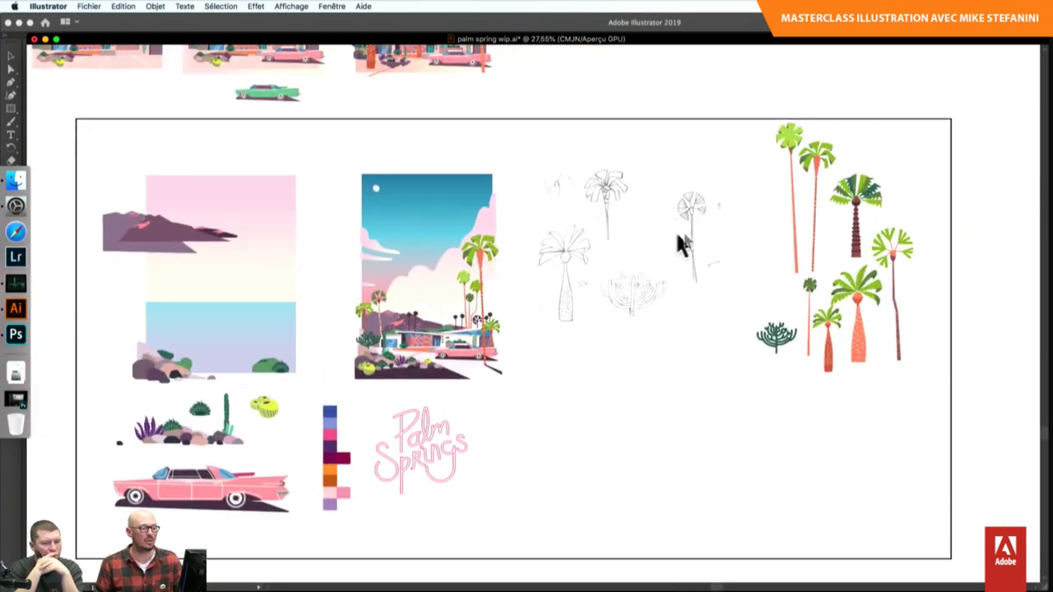
scroll(681, 245, "up", 5)
scroll(792, 217, "down", 5)
scroll(766, 219, "up", 2)
scroll(761, 239, "up", 4)
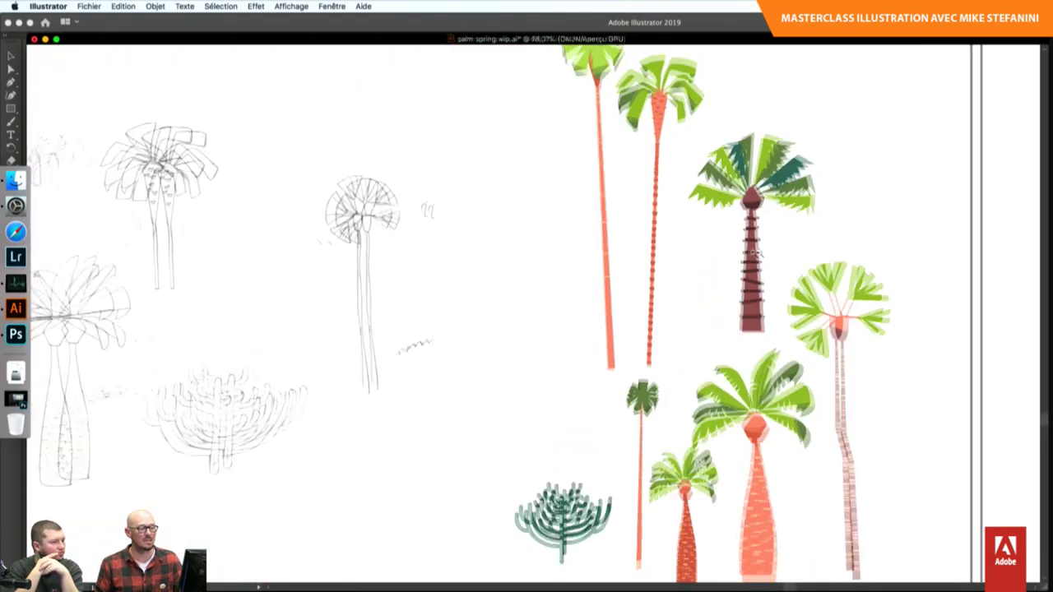
scroll(757, 256, "down", 2)
scroll(740, 247, "down", 2)
scroll(699, 255, "left", 4)
scroll(634, 261, "up", 2)
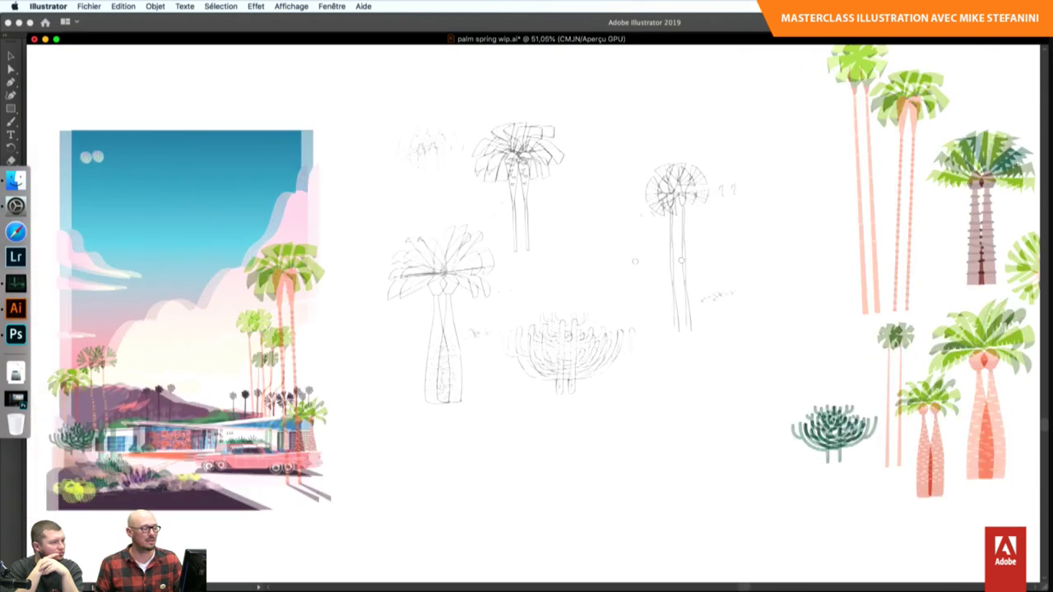
scroll(635, 262, "left", 4)
scroll(658, 288, "left", 2)
scroll(687, 325, "up", 1)
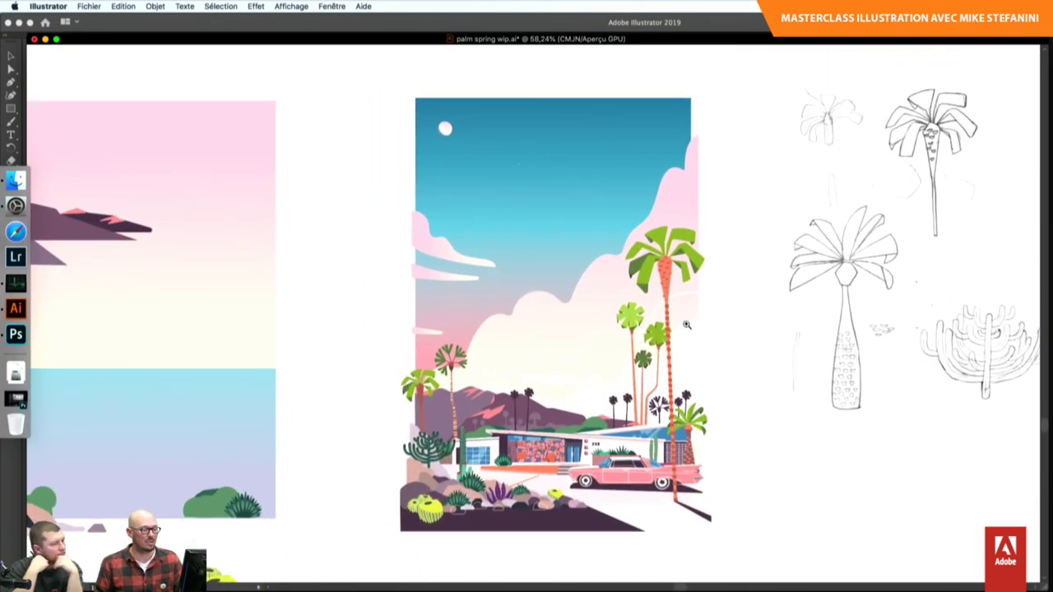
- Select the Palm Springs poster artwork group with the Selection tool
key("v")
left_click(706, 296)
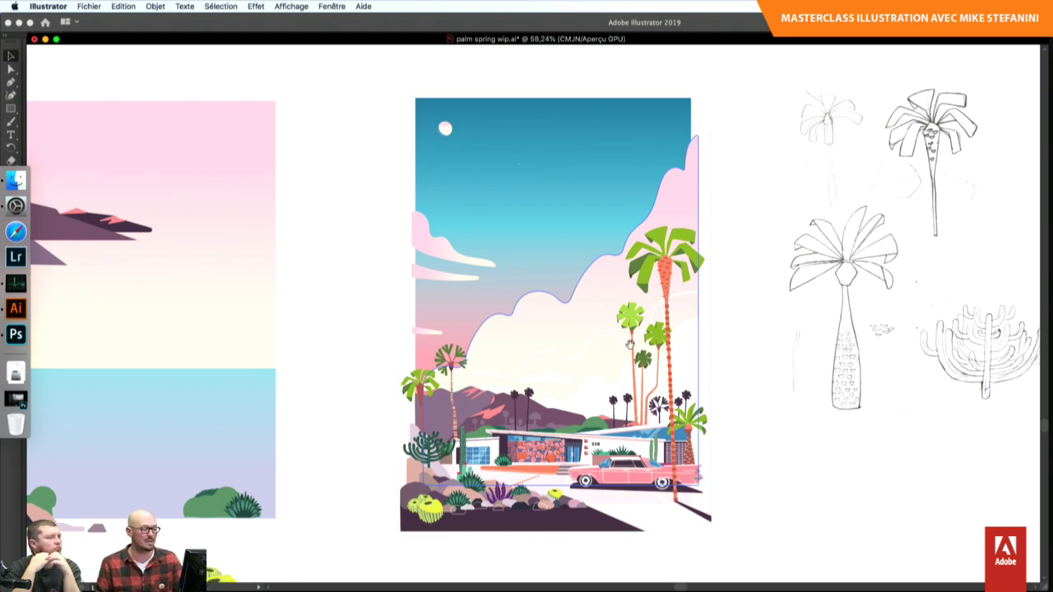
scroll(599, 329, "left", 5)
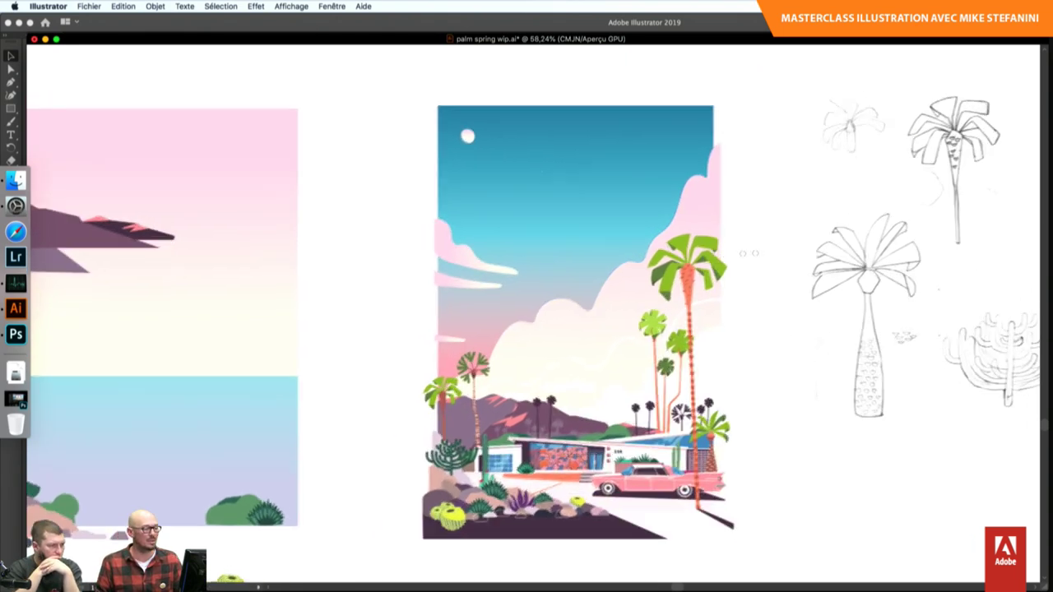
scroll(699, 321, "left", 3)
scroll(668, 319, "left", 8)
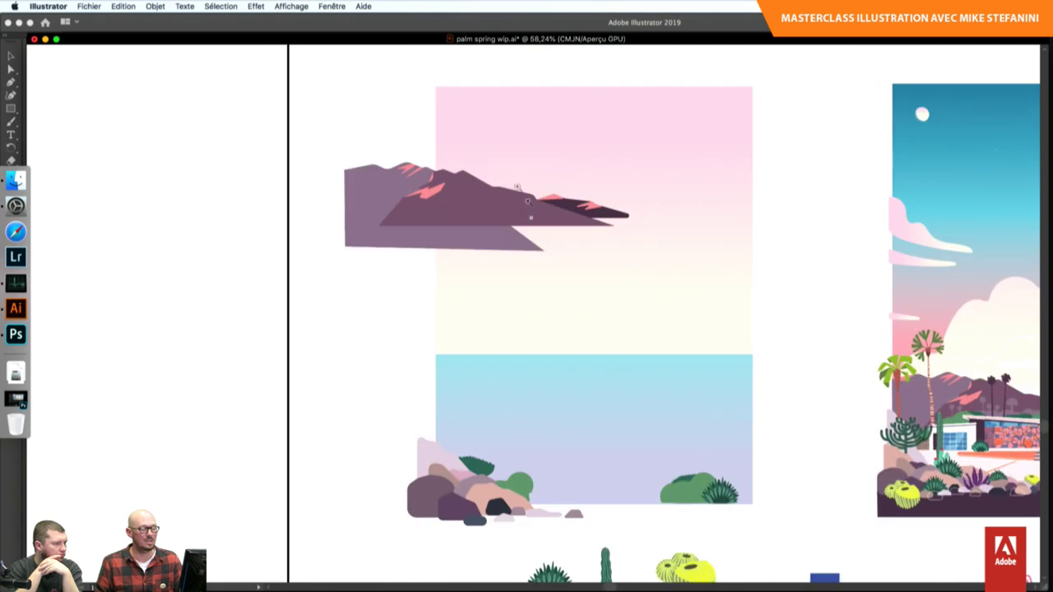
scroll(666, 242, "right", 5)
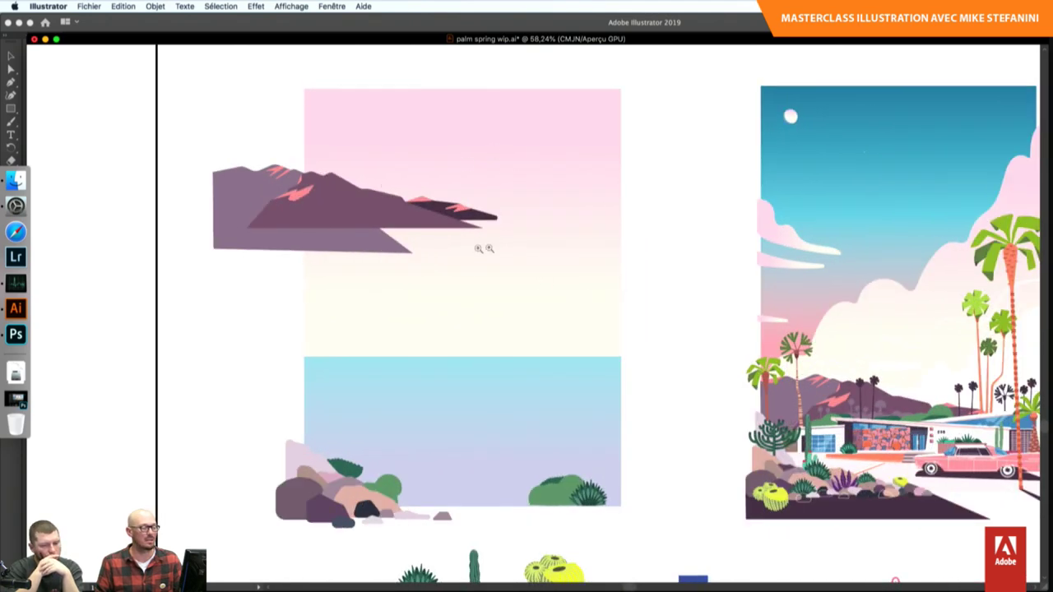
mouse_move(543, 343)
left_mouse_down()
mouse_move(527, 198)
mouse_move(523, 228)
left_mouse_up()
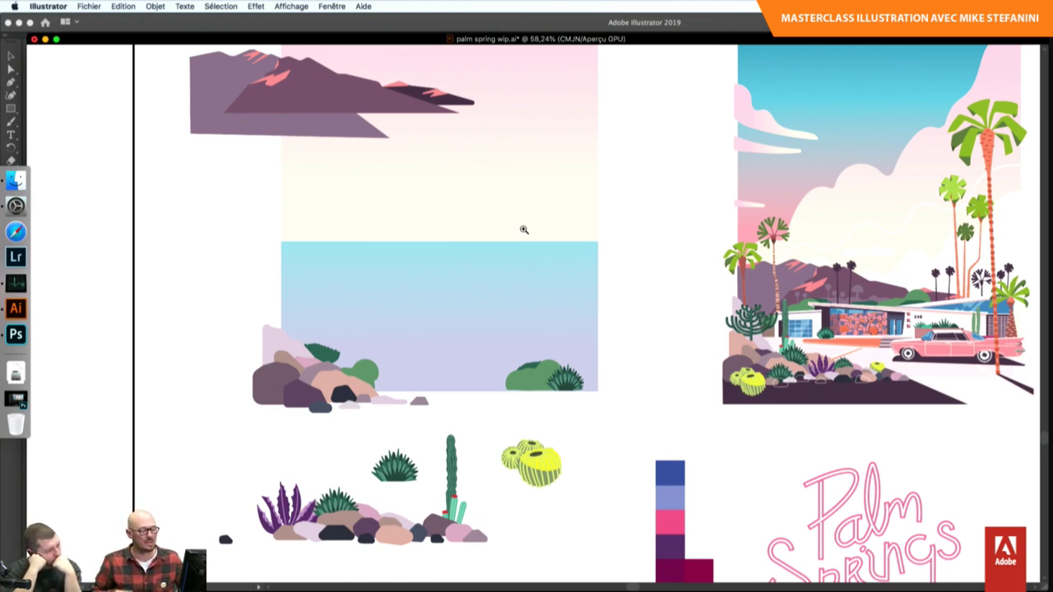
scroll(543, 222, "down", 5)
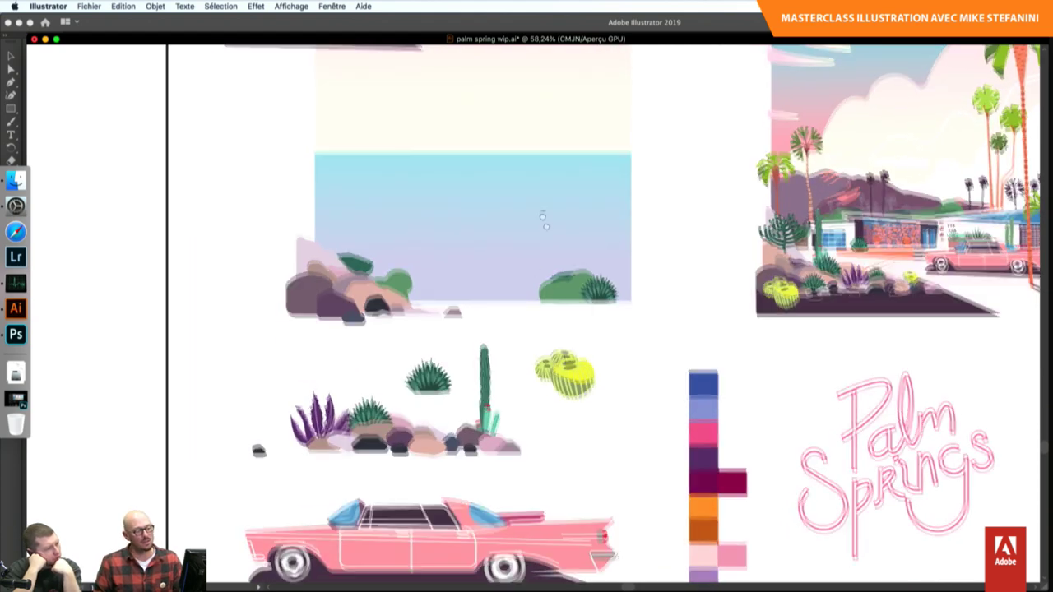
left_click_drag(543, 218, 589, 271)
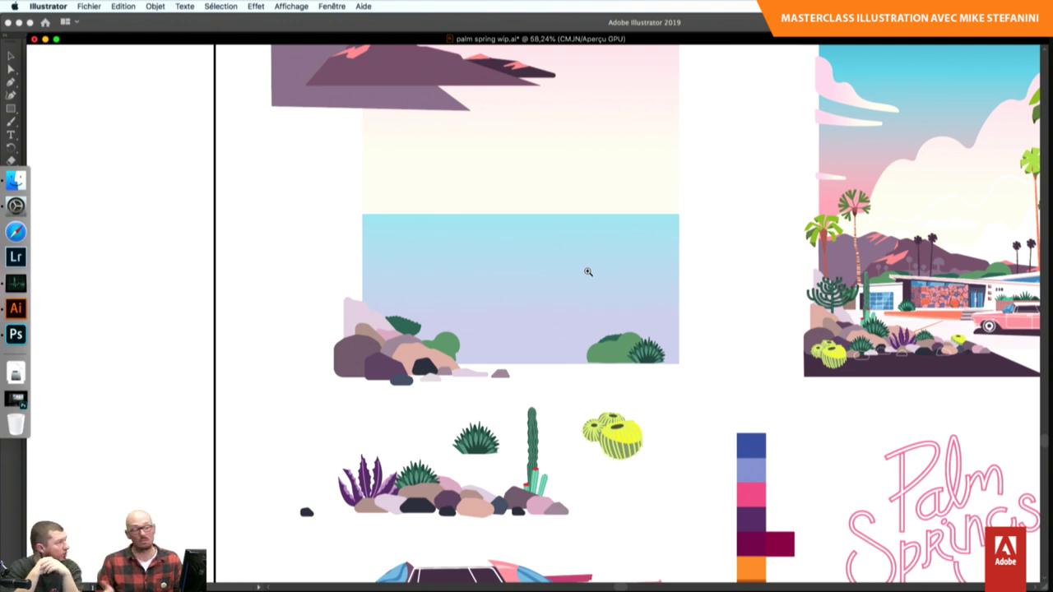
scroll(579, 256, "up", 3)
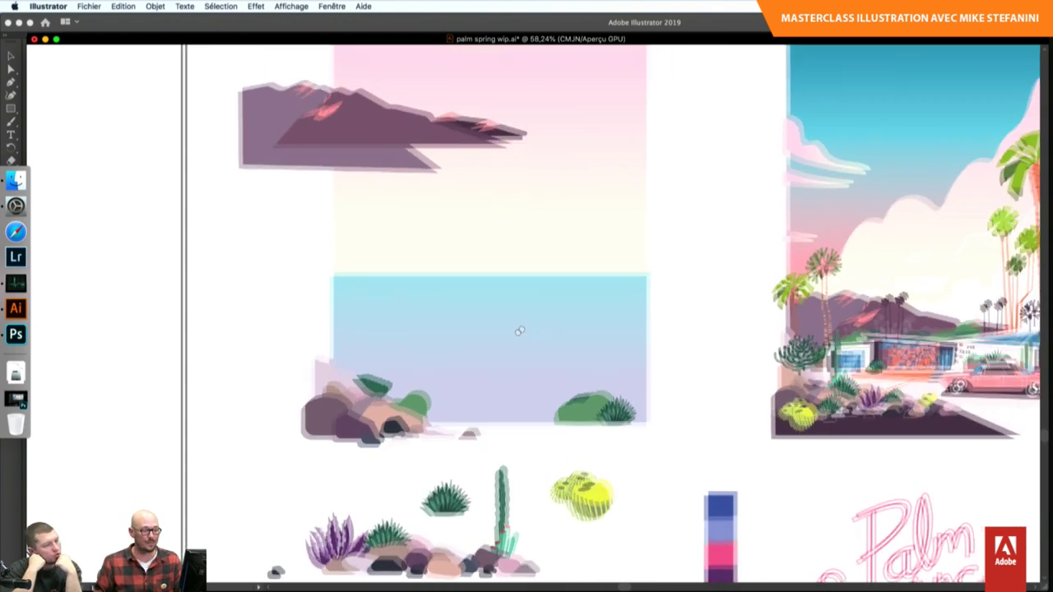
scroll(580, 256, "right", 8)
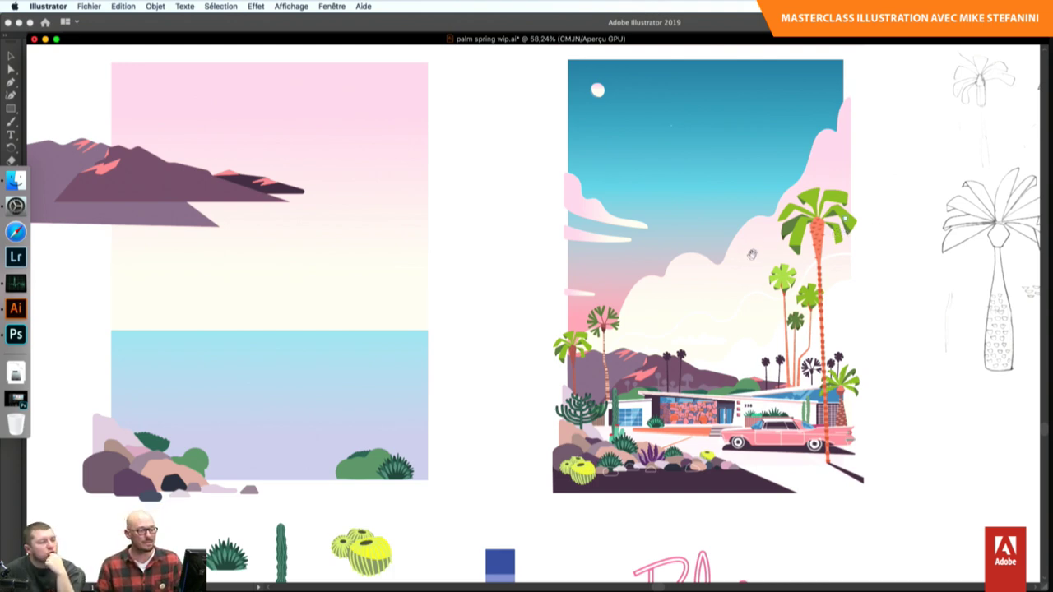
left_click_drag(752, 254, 722, 294)
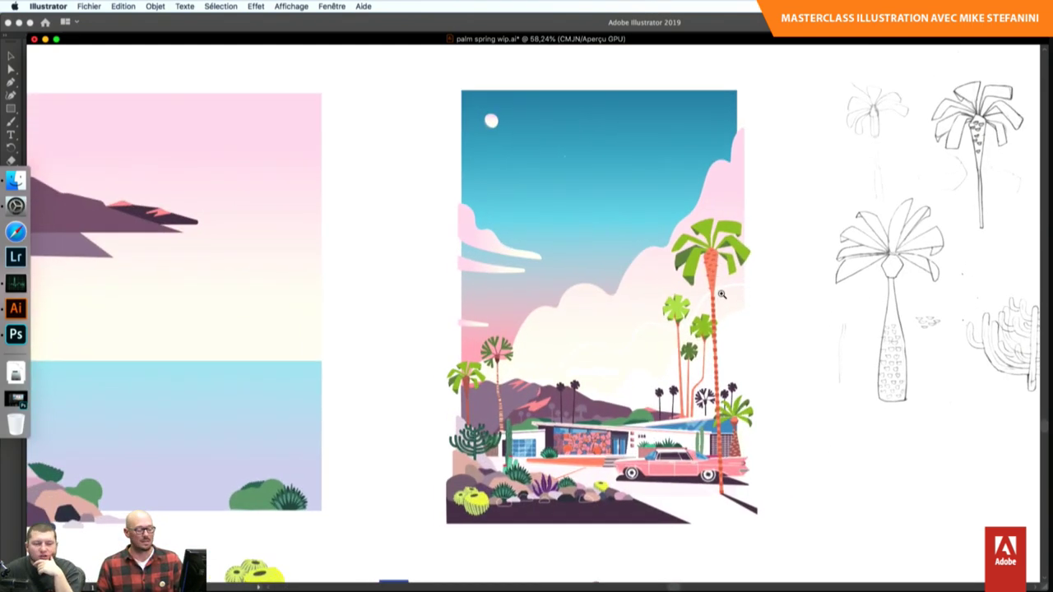
left_click_drag(661, 361, 719, 370)
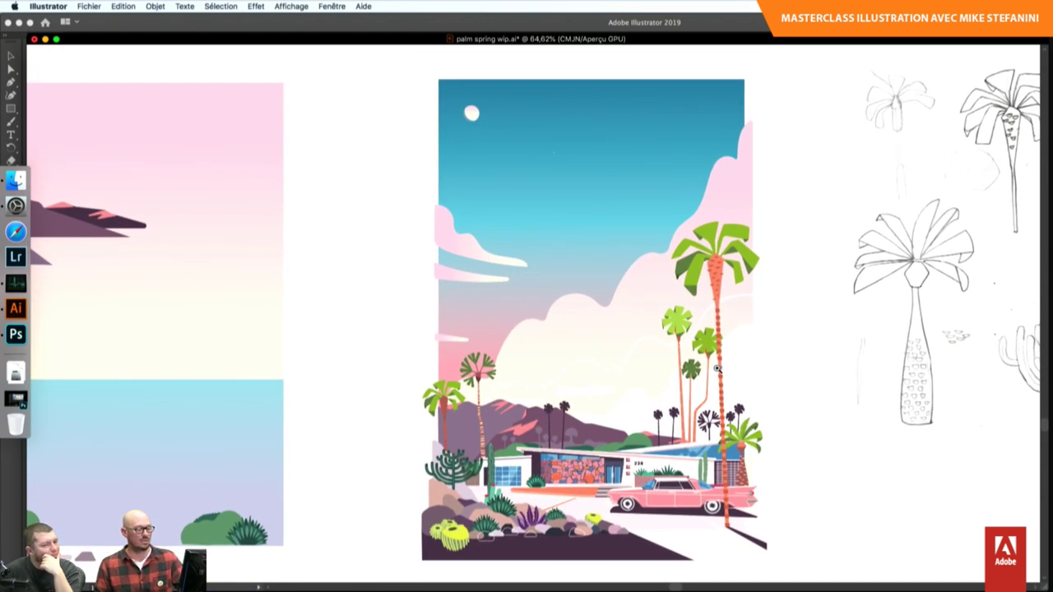
- Switch to outline view and zoom the outlines to 150%
key("ctrl+y")
scroll(576, 288, "down", 2)
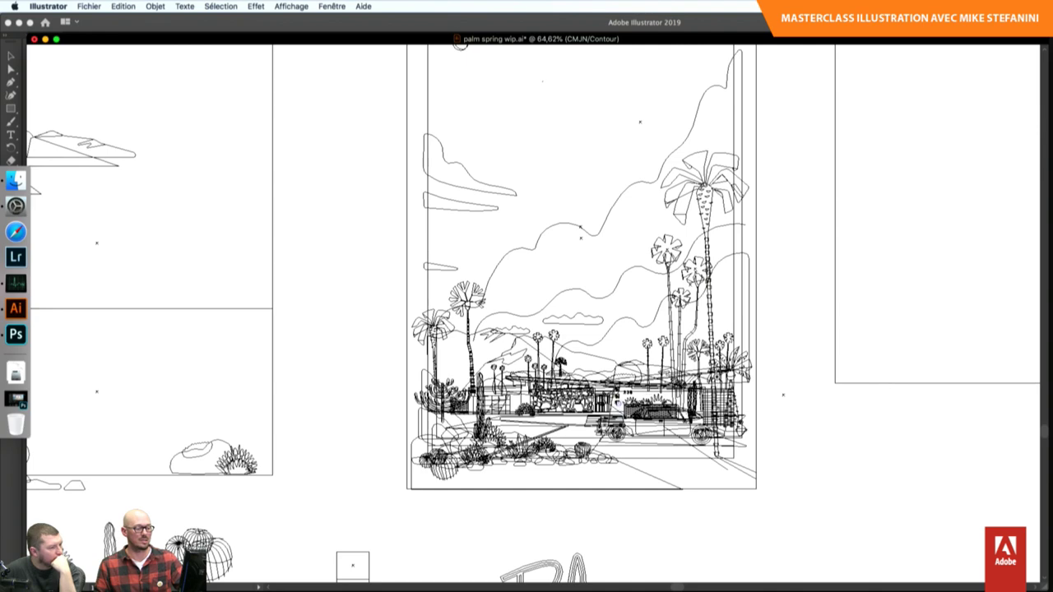
left_click_drag(711, 378, 682, 400)
left_click_drag(688, 350, 619, 372)
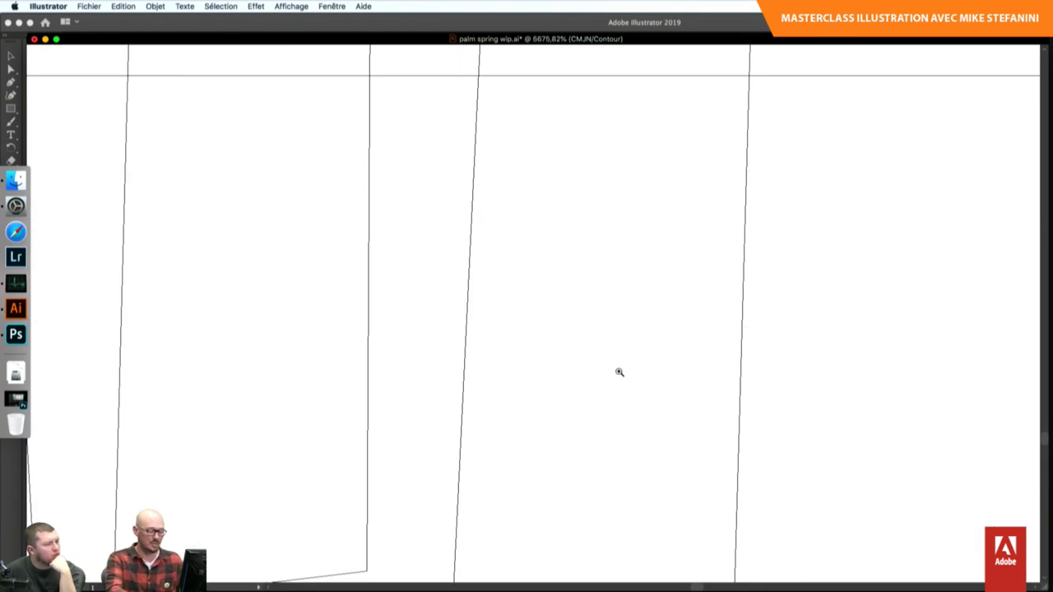
key("ctrl+1")
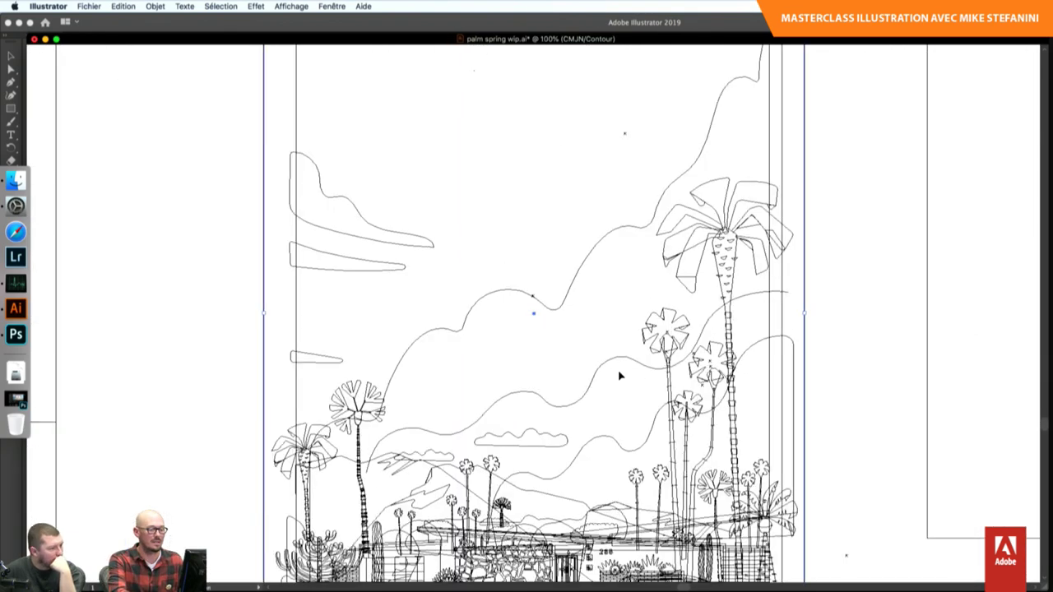
scroll(620, 376, "down", 5)
scroll(620, 376, "down", 1)
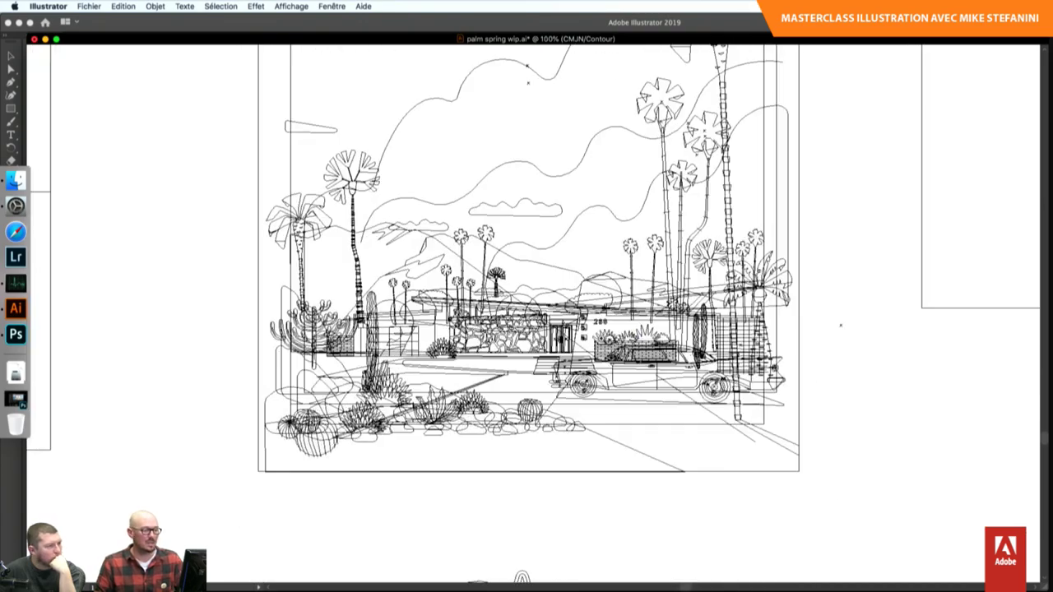
key("ctrl+plus")
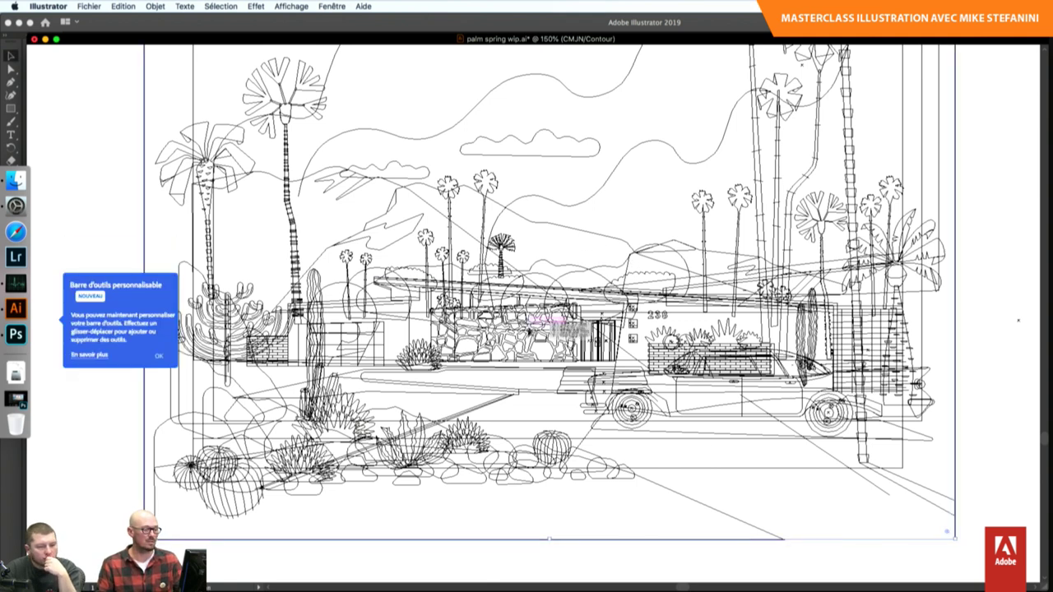
- Select the stone wall and car groups, deselect the car, then open the Apple menu
left_click(542, 337)
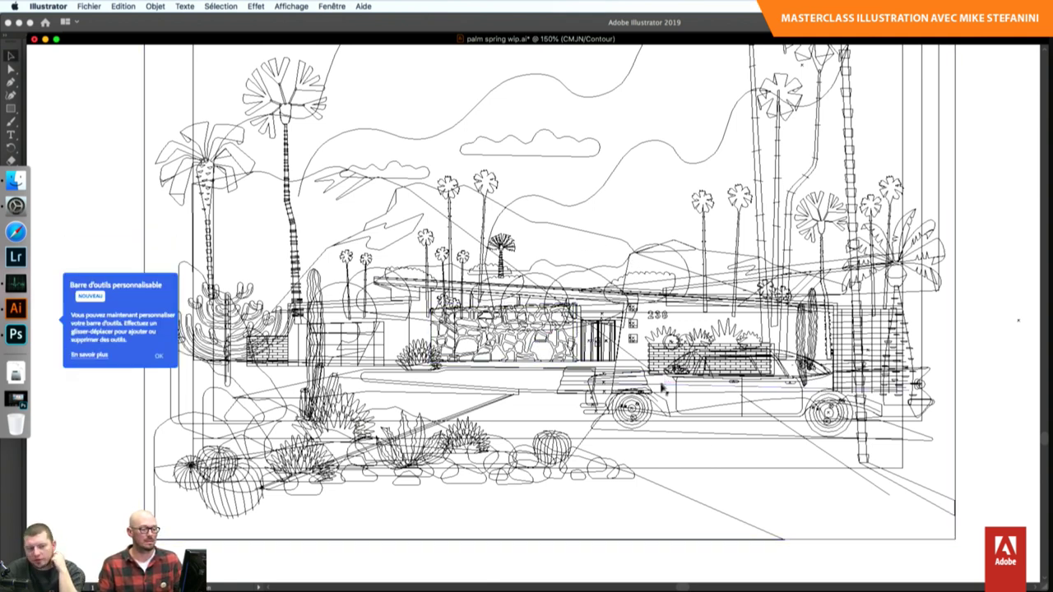
left_click(673, 413)
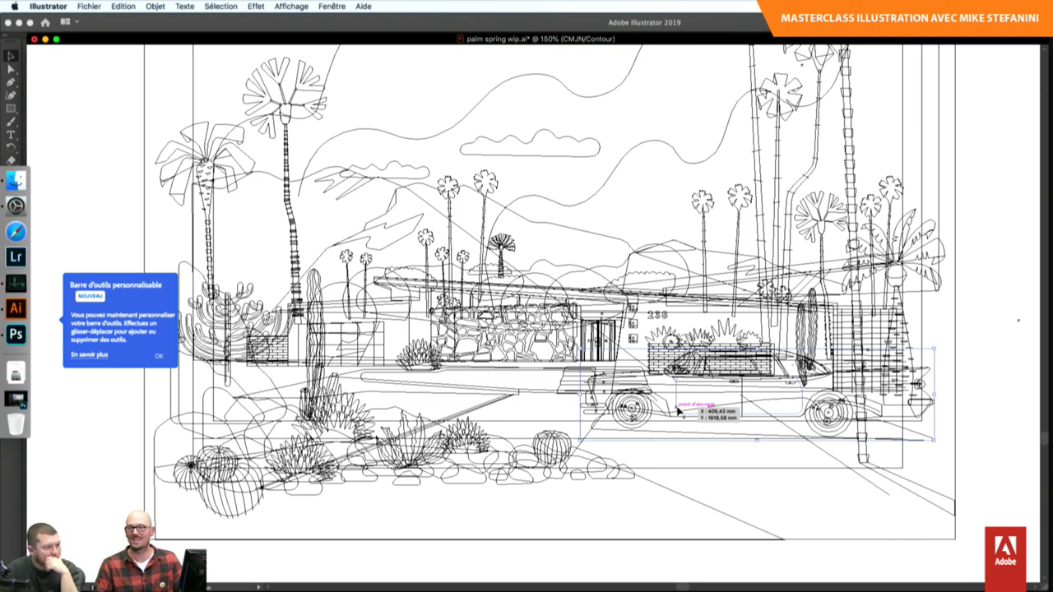
left_click(659, 383)
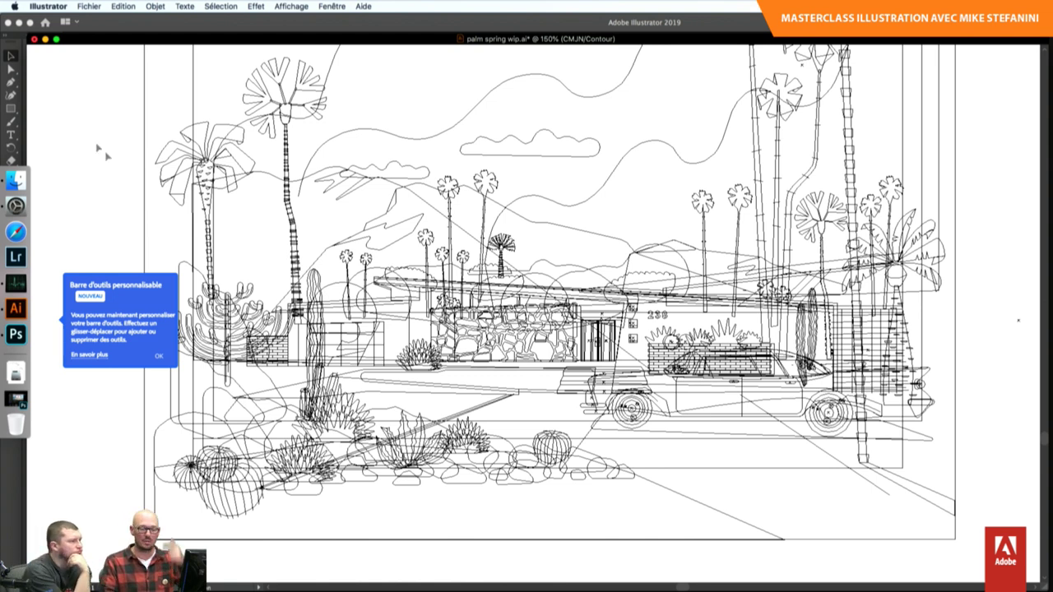
left_click(14, 5)
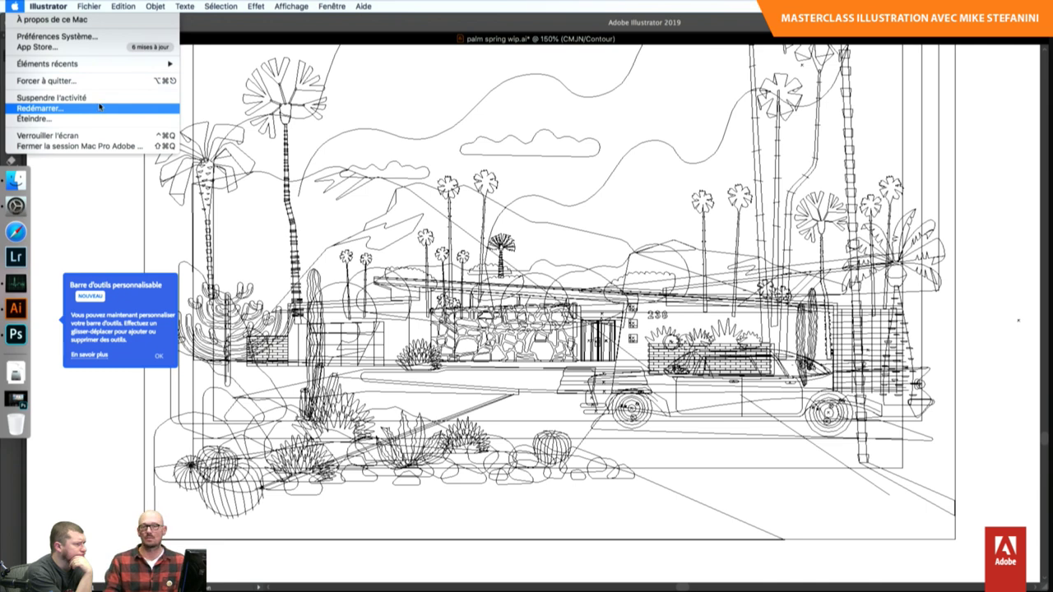
- Turn on Dock magnification and automatic hiding in System Preferences, then close it
left_click(103, 37)
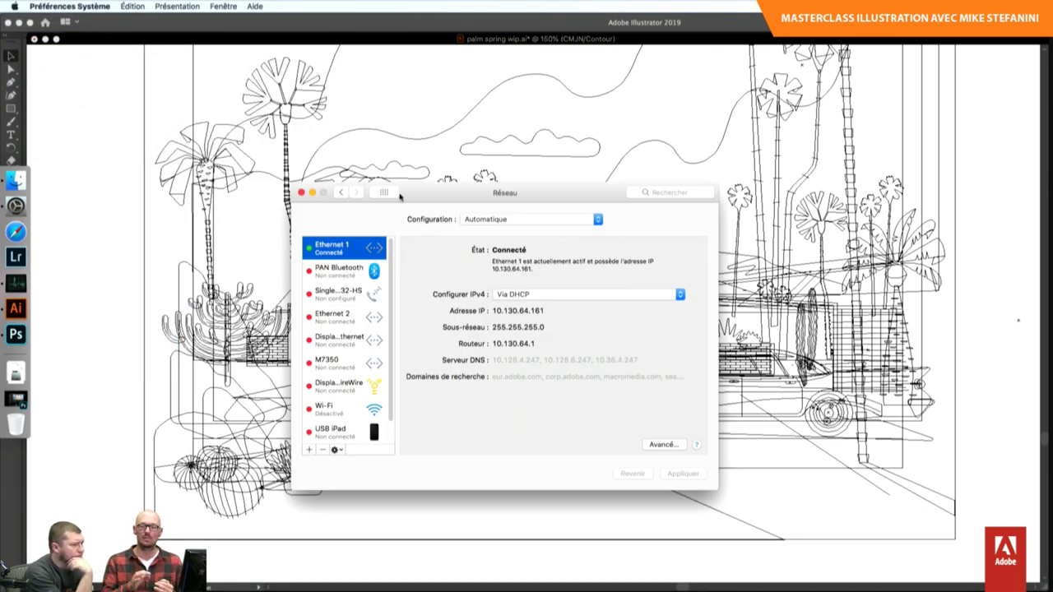
left_click(386, 194)
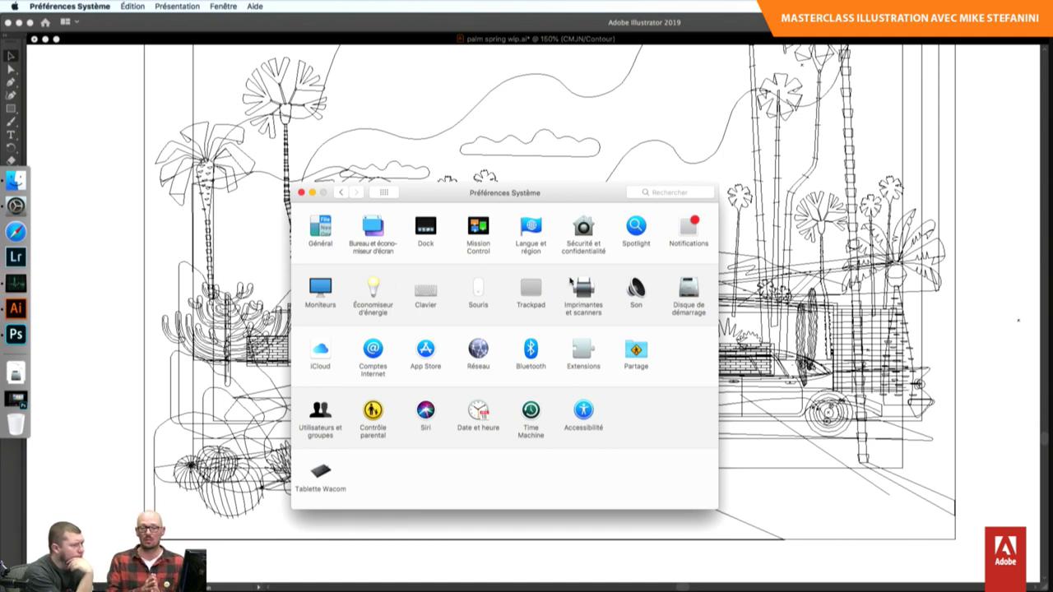
left_click(423, 227)
left_click(379, 247)
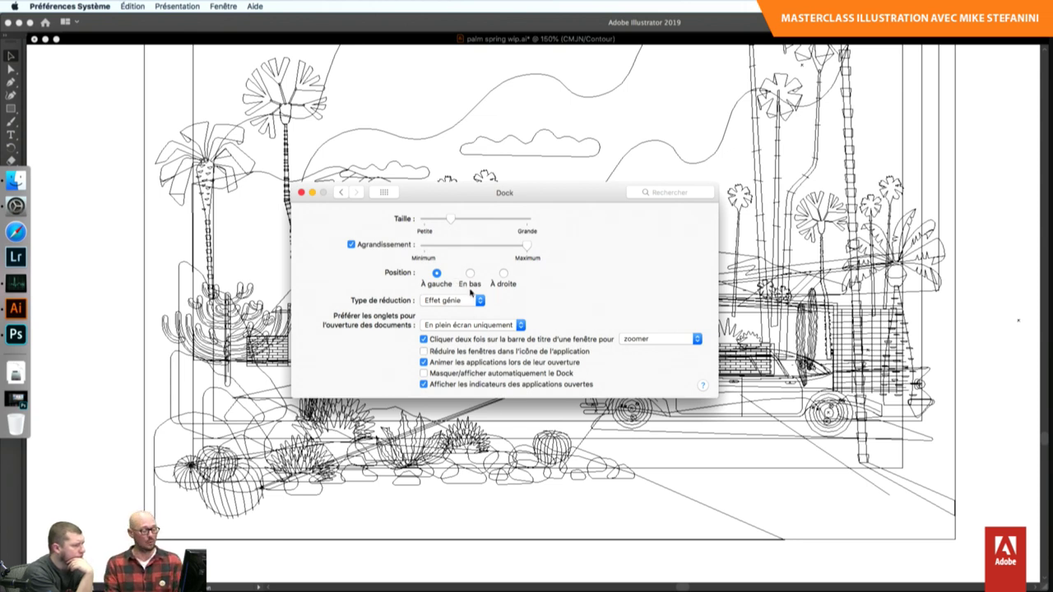
left_click(485, 325)
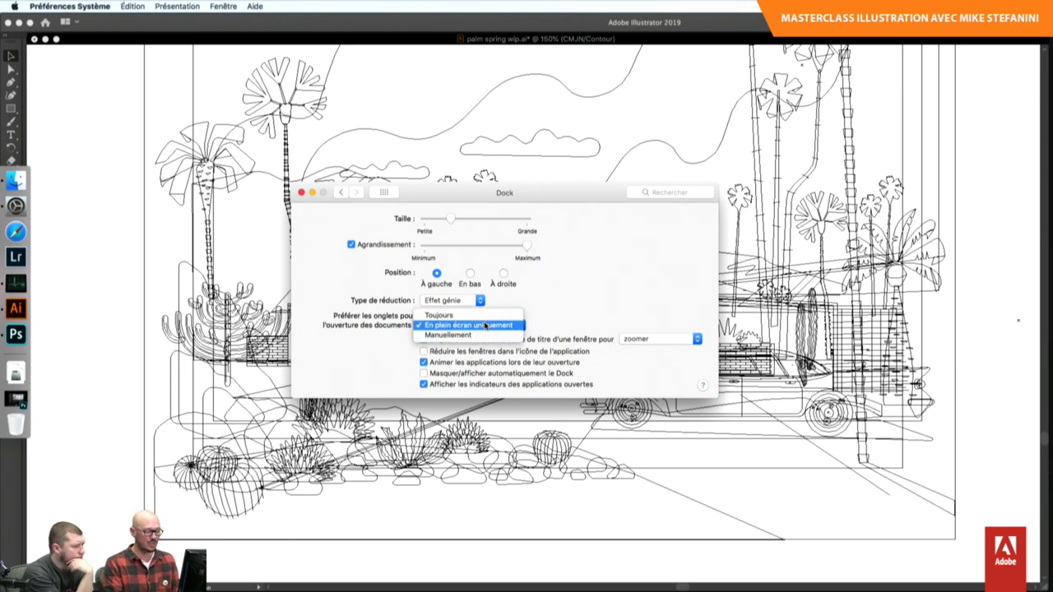
left_click(580, 330)
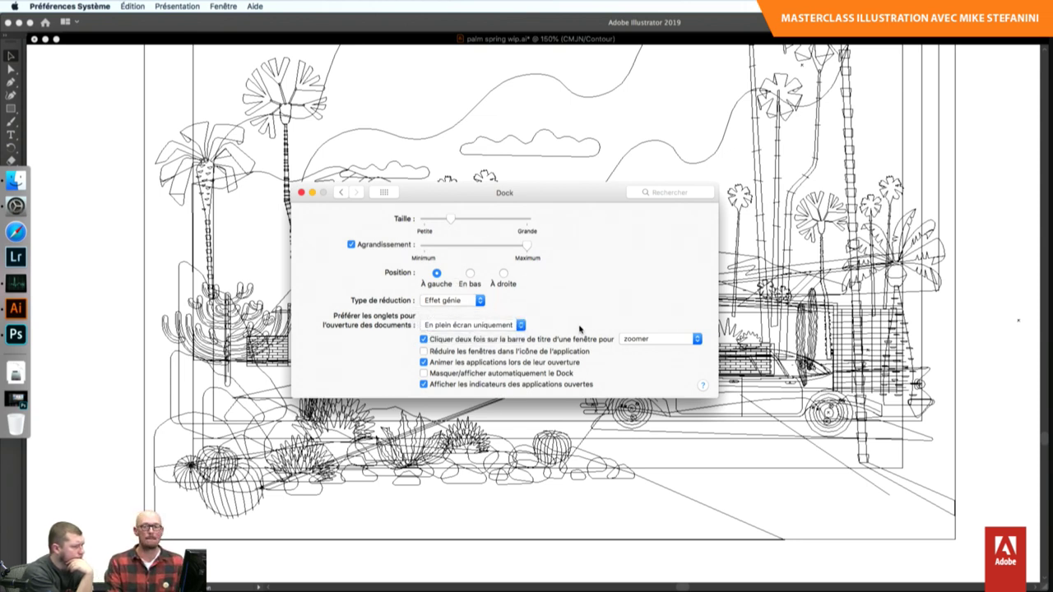
left_click(552, 372)
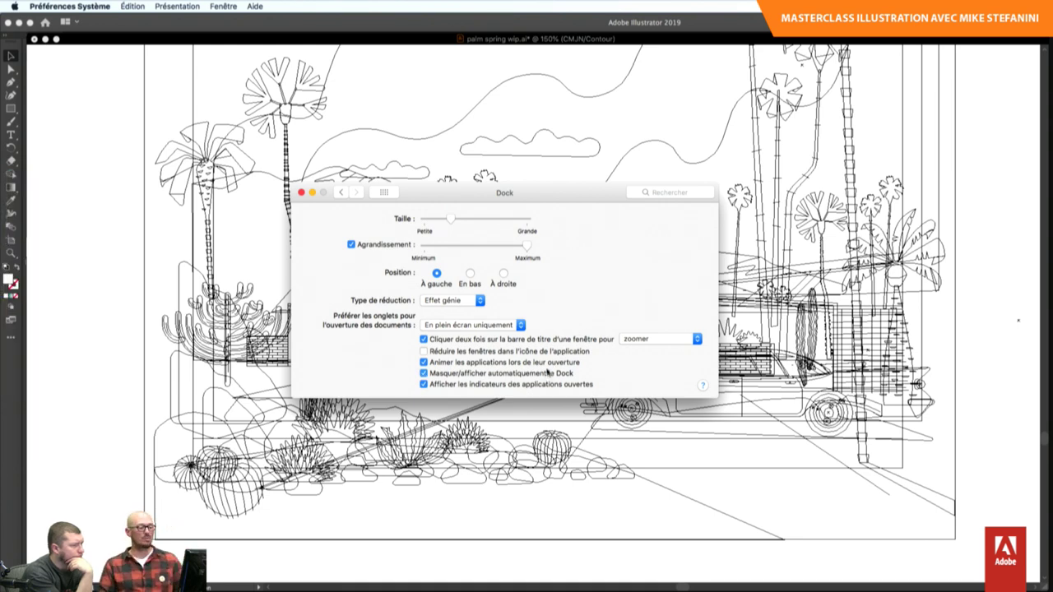
left_click(302, 193)
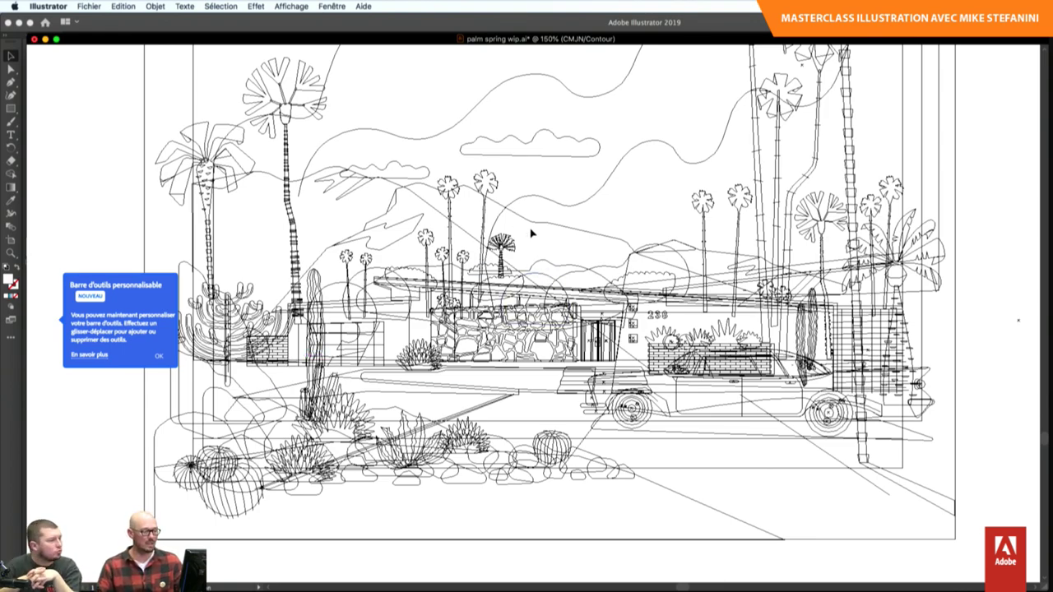
- Switch the artwork back to full-colour preview, dismiss the toolbar tip, and pan around it
left_click_drag(589, 293, 543, 296)
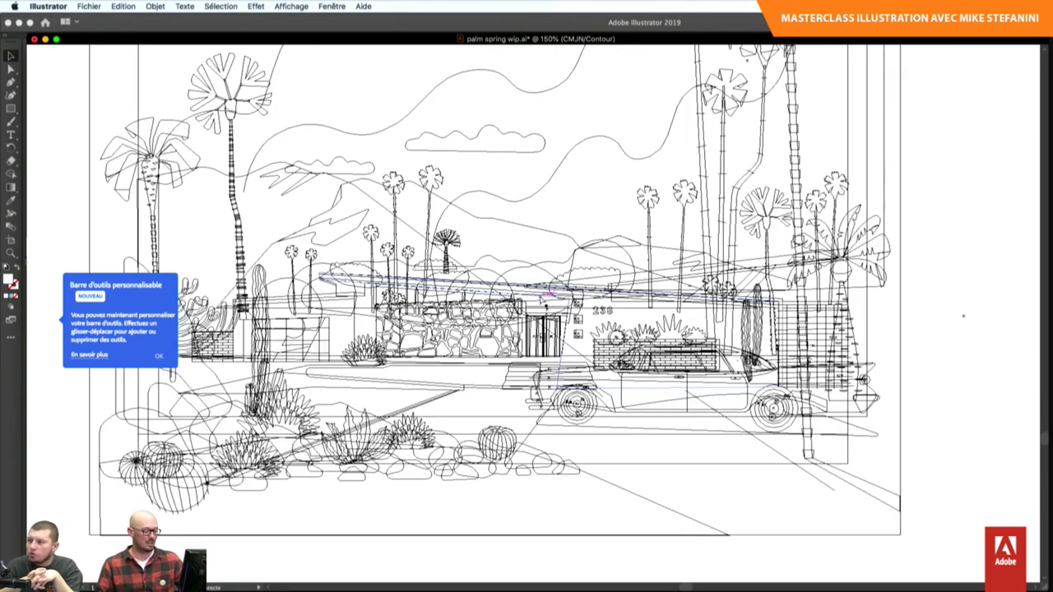
key("ctrl+y")
left_click_drag(605, 278, 584, 311)
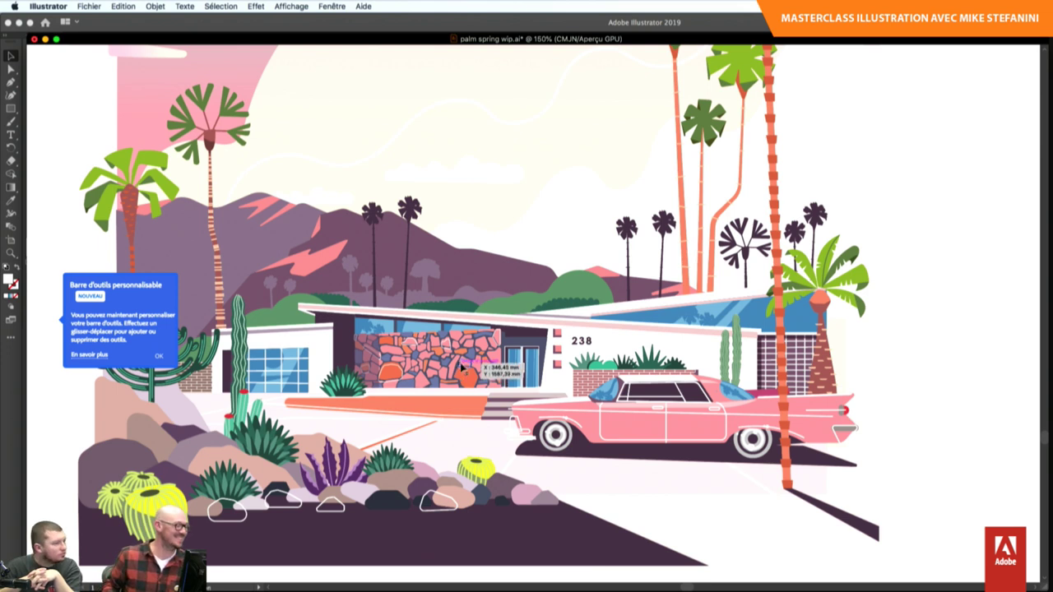
left_click(159, 356)
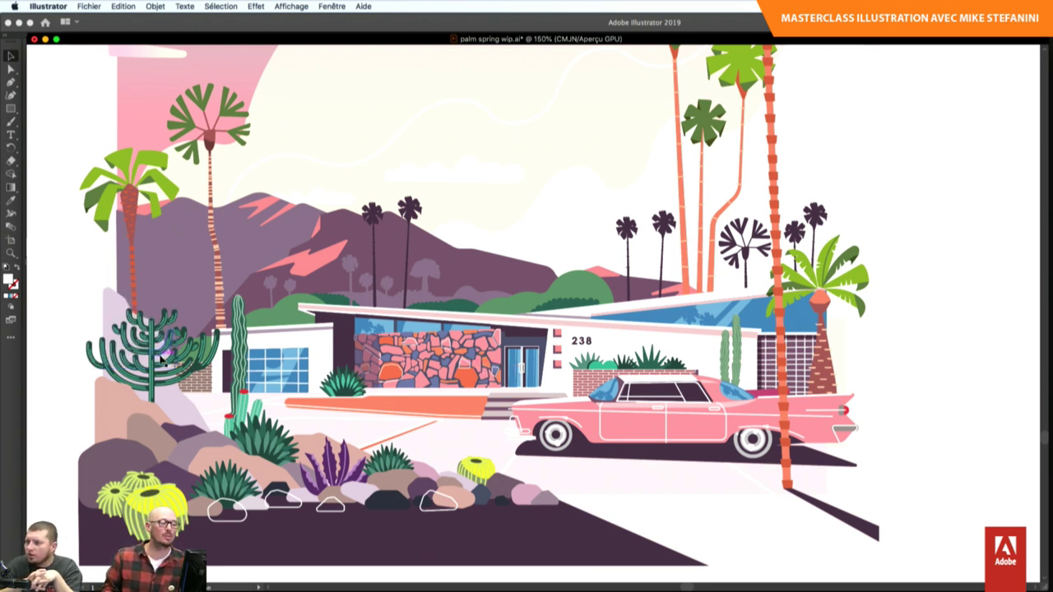
scroll(418, 255, "down", 2)
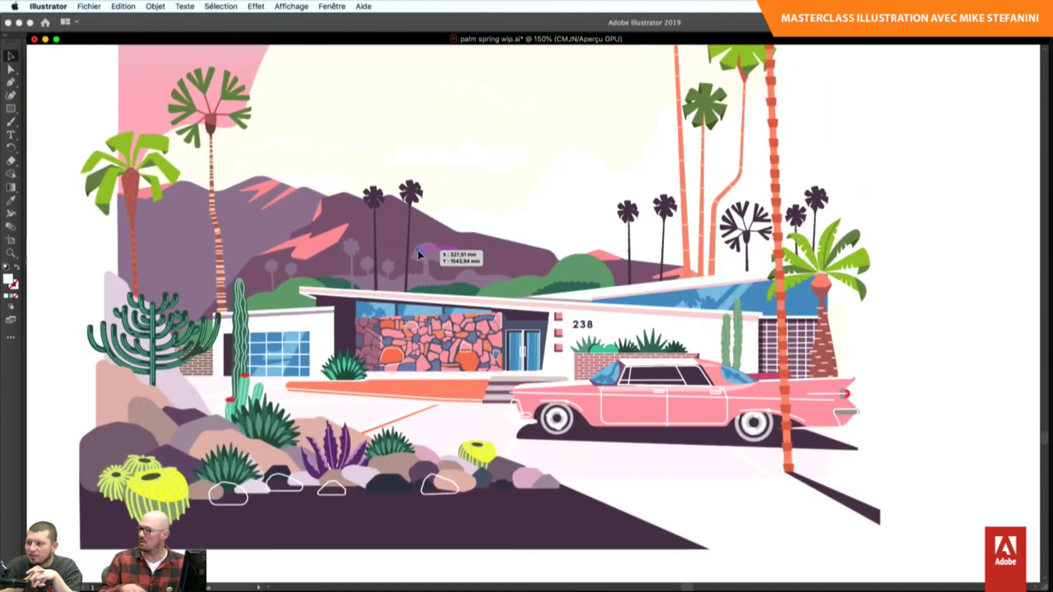
left_click_drag(386, 393, 497, 354)
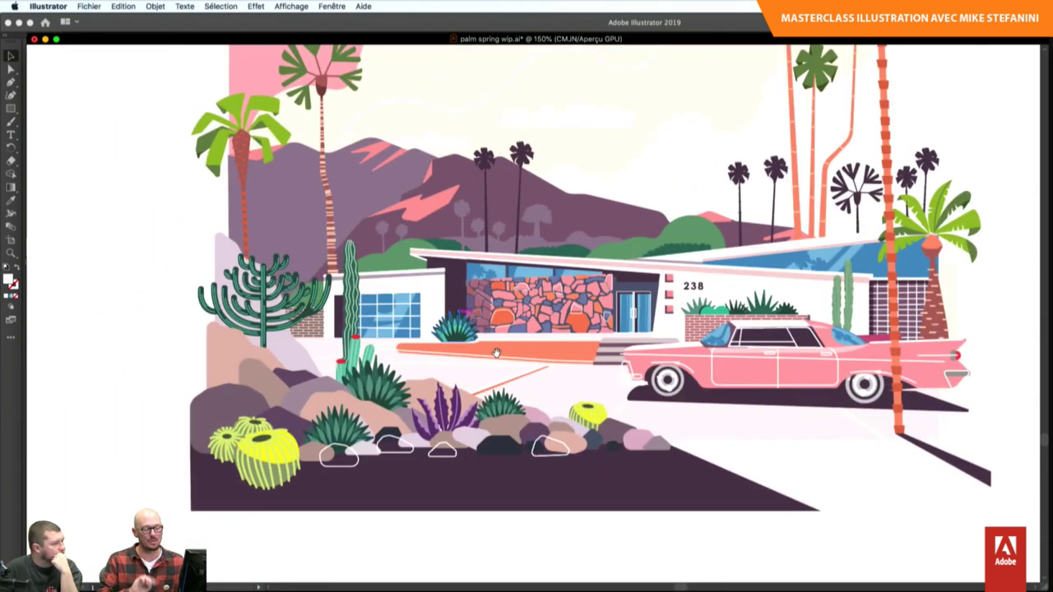
left_click_drag(497, 354, 599, 250)
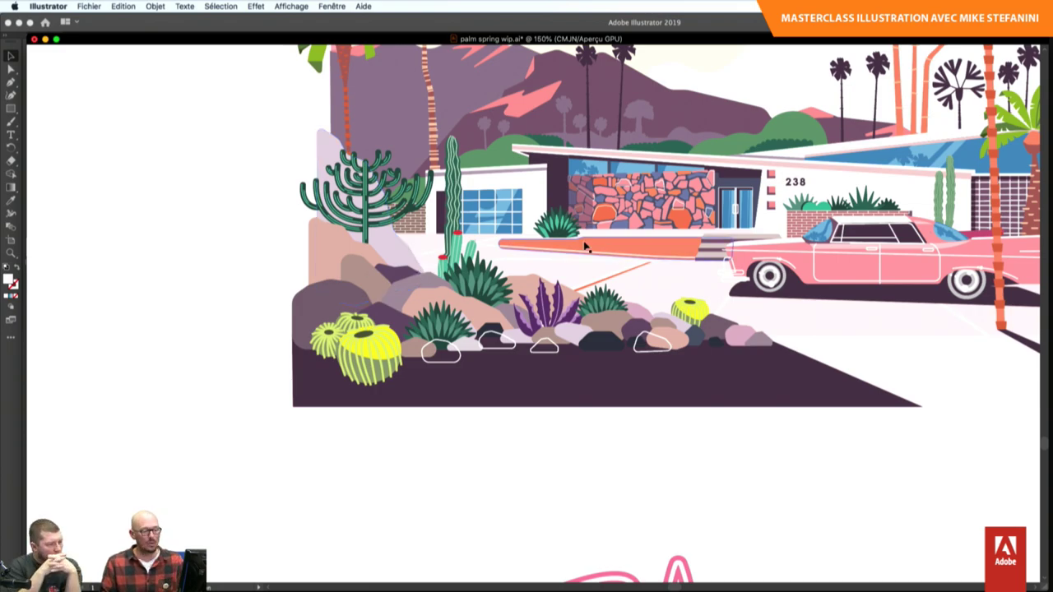
key("z")
left_click_drag(586, 247, 485, 315)
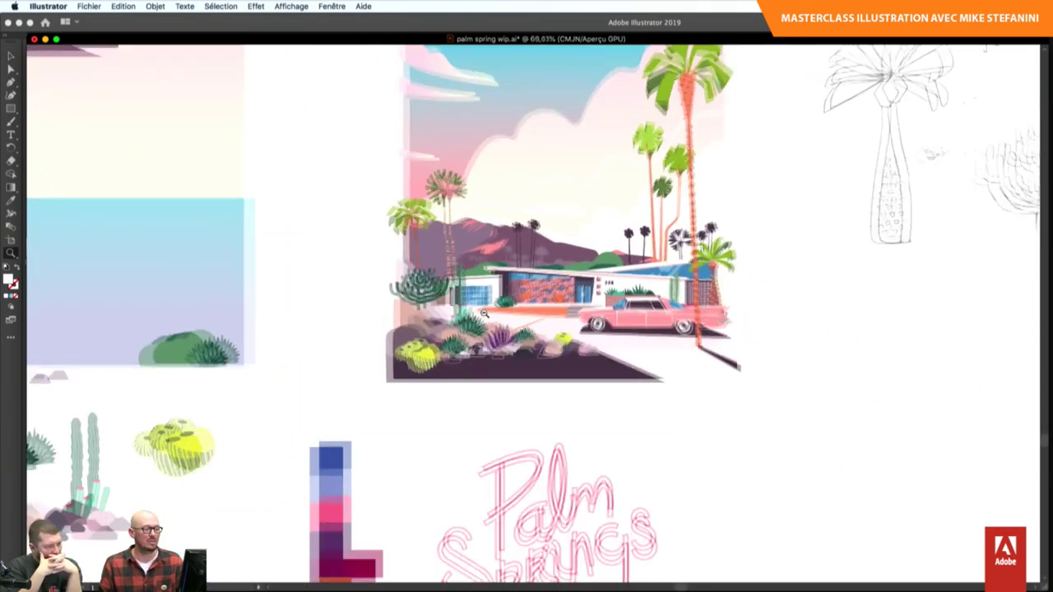
scroll(485, 314, "up", 4)
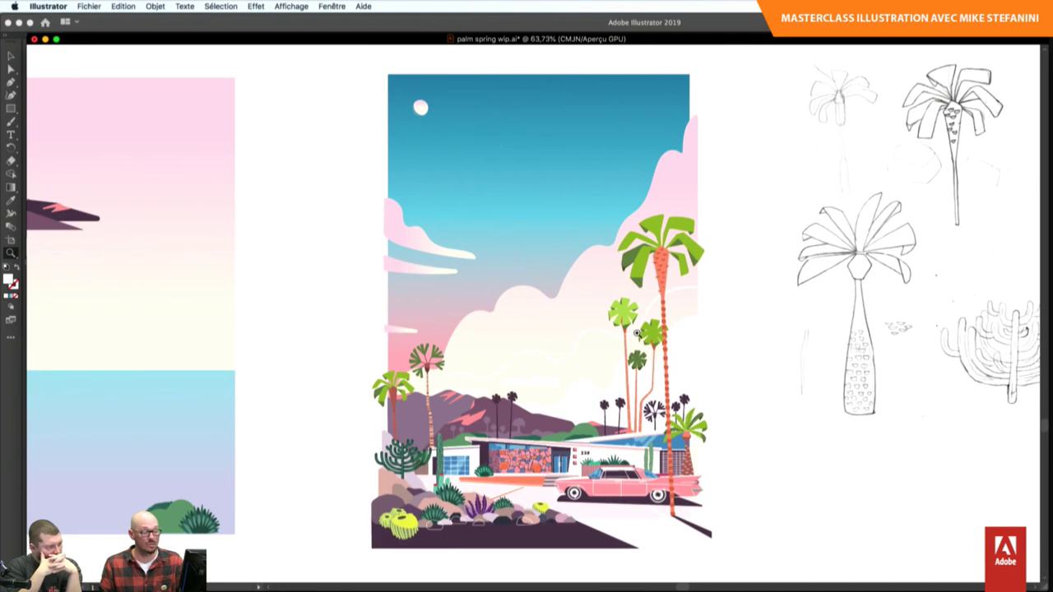
scroll(568, 334, "up", 2)
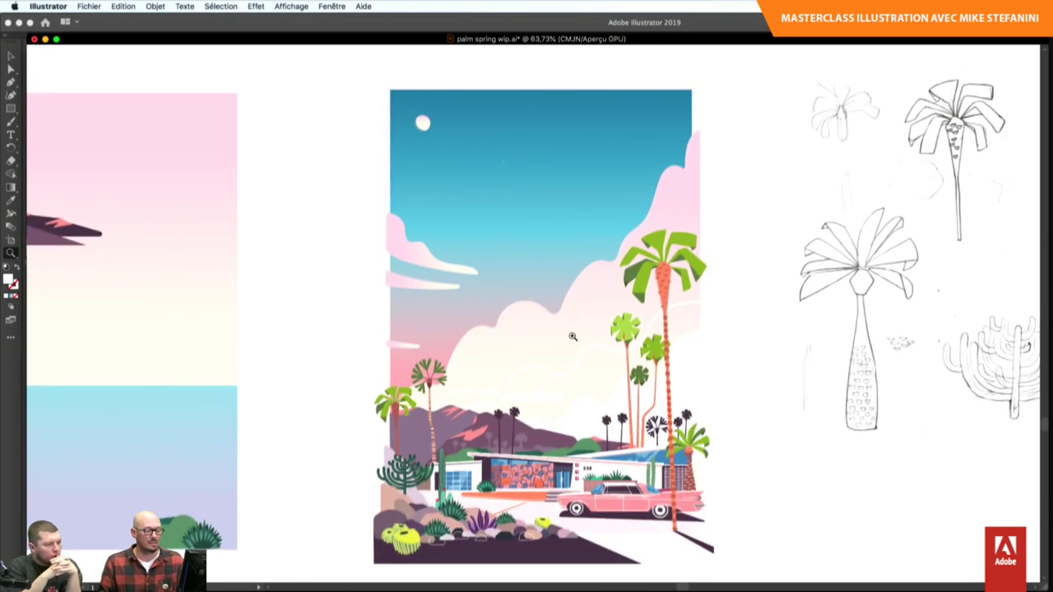
scroll(573, 337, "down", 2)
key("v")
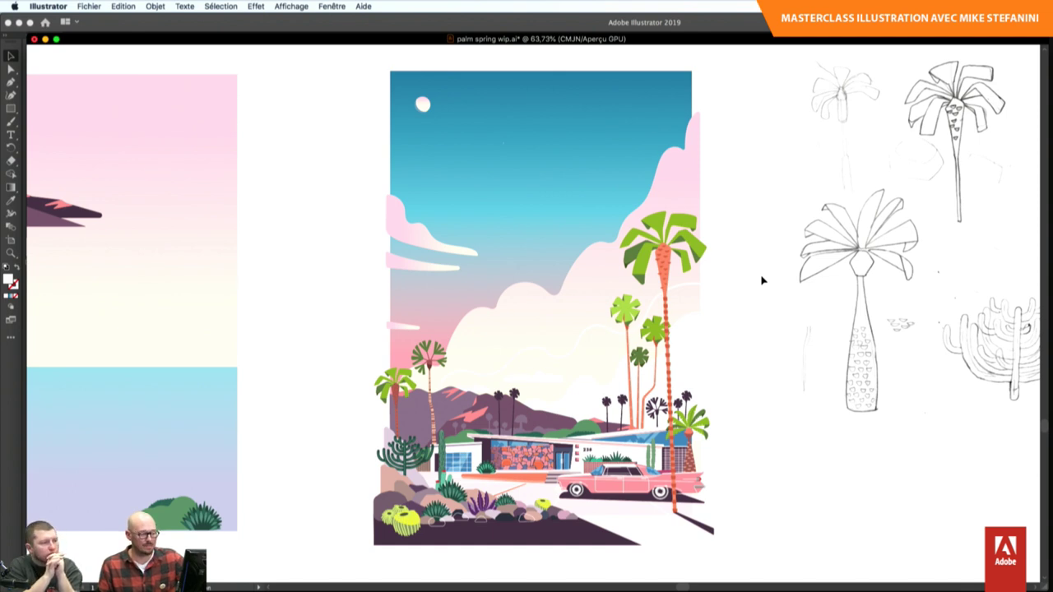
key("z")
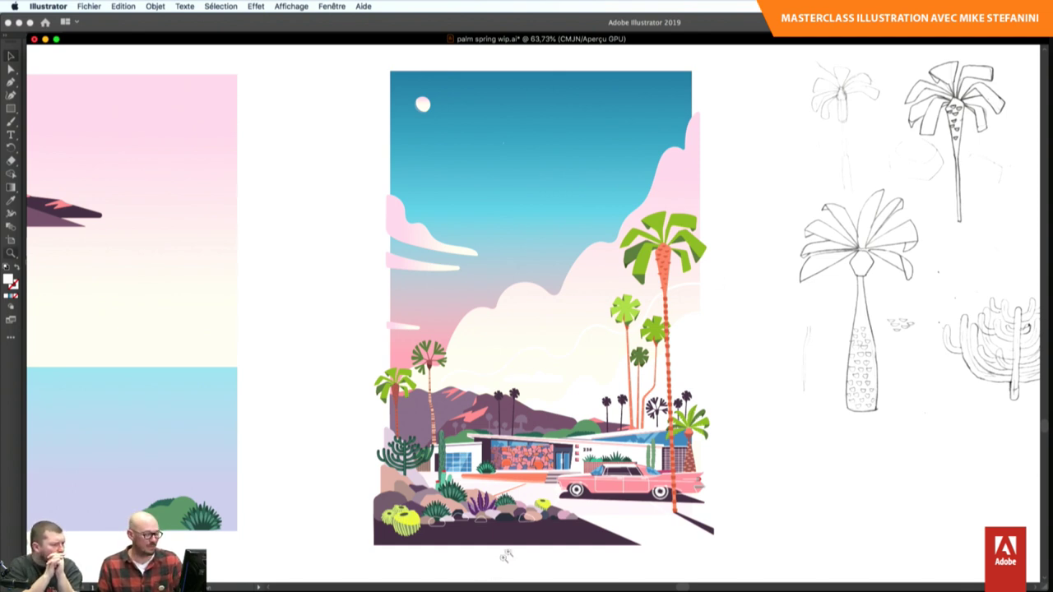
left_click_drag(519, 476, 773, 420)
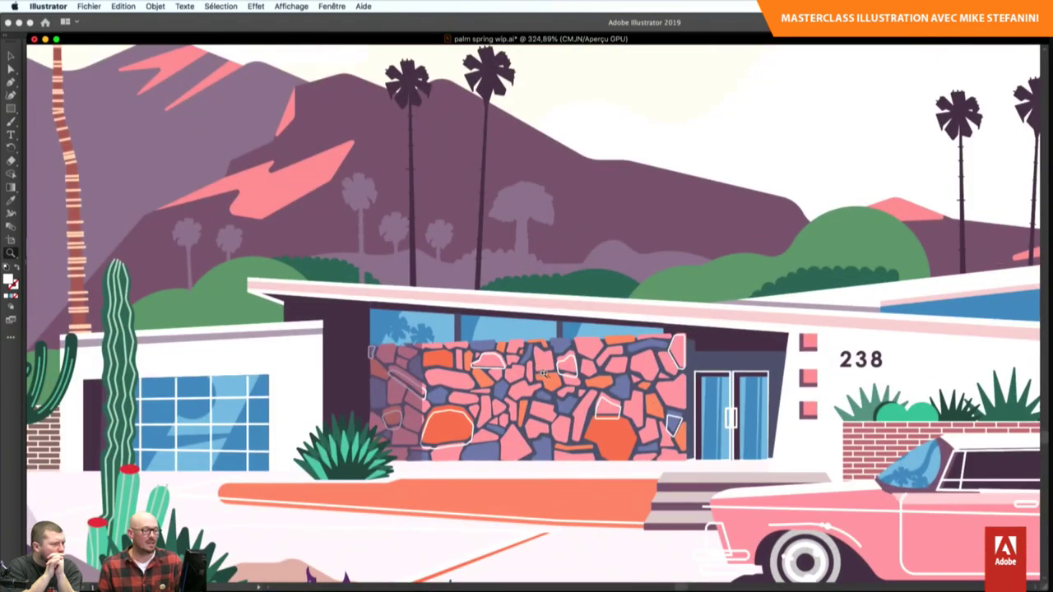
mouse_move(544, 374)
left_mouse_down()
mouse_move(565, 389)
mouse_move(778, 277)
left_mouse_up()
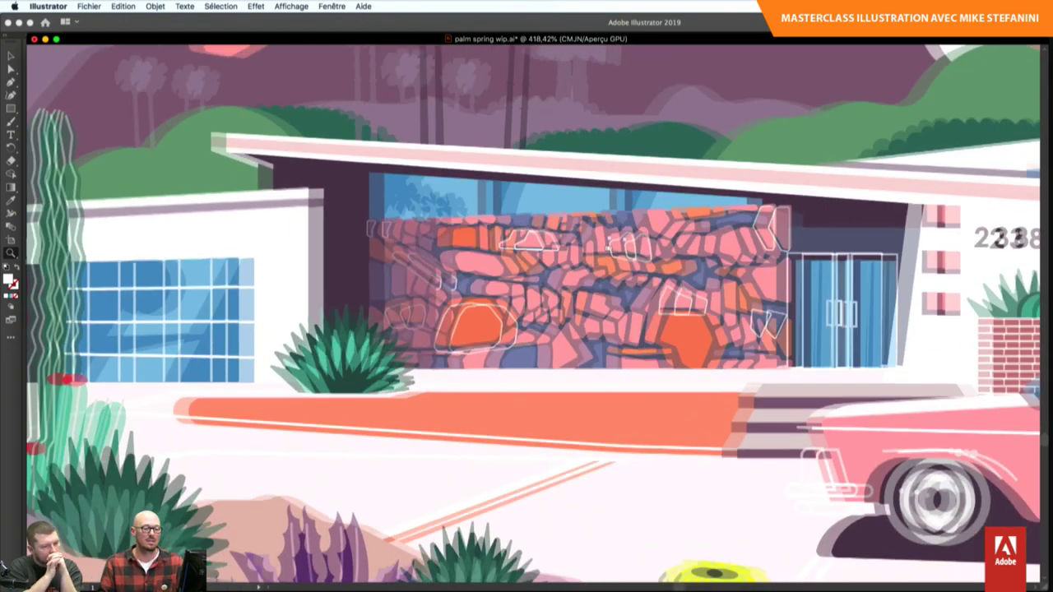
left_click_drag(630, 265, 526, 272)
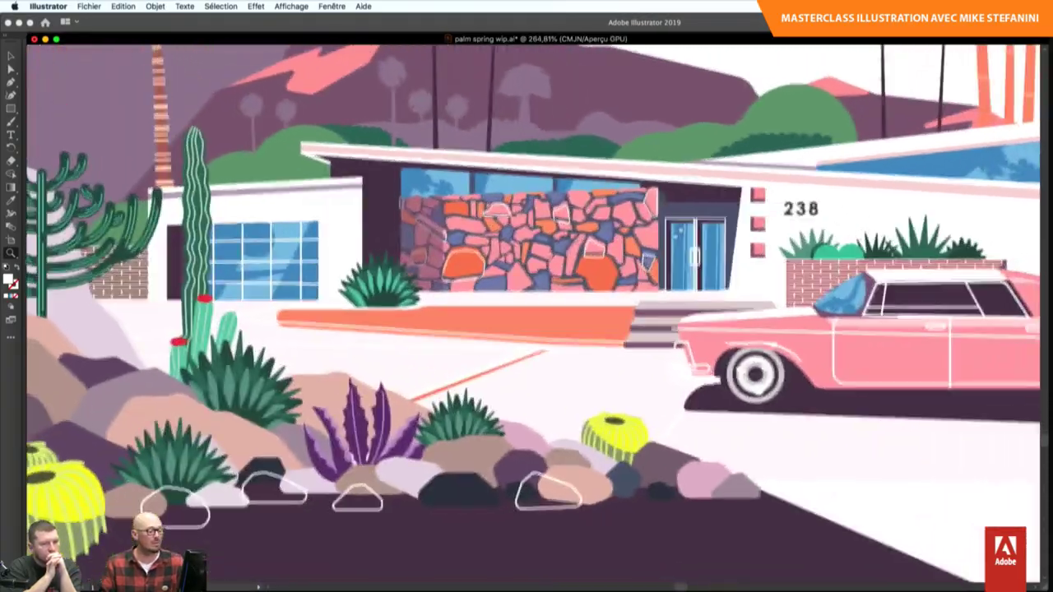
mouse_move(665, 417)
left_mouse_down()
mouse_move(640, 434)
mouse_move(422, 330)
mouse_move(405, 348)
left_mouse_up()
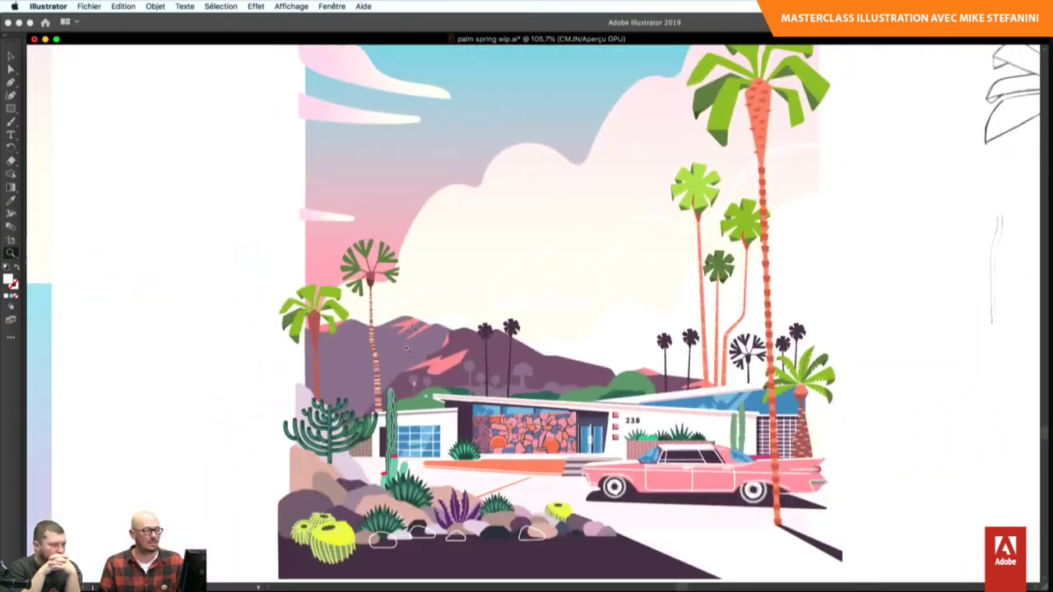
scroll(650, 311, "right", 5)
scroll(650, 311, "up", 3)
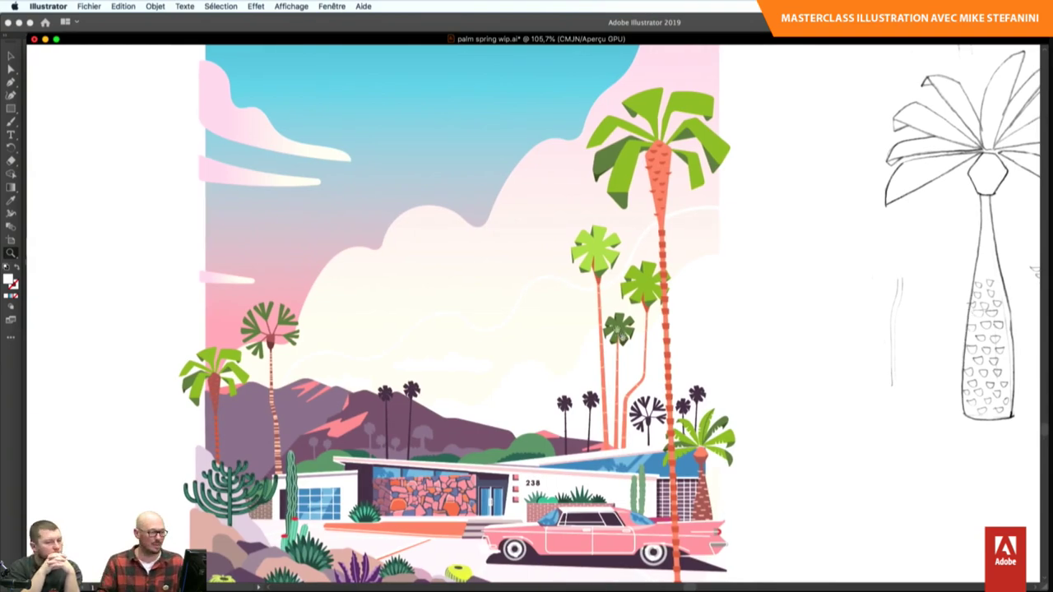
scroll(660, 244, "left", 3)
scroll(660, 244, "up", 2)
mouse_move(660, 244)
left_mouse_down()
mouse_move(576, 317)
mouse_move(543, 329)
left_mouse_up()
- Zoom in on the centre Palm Springs artwork while toggling outline view
scroll(619, 367, "down", 5)
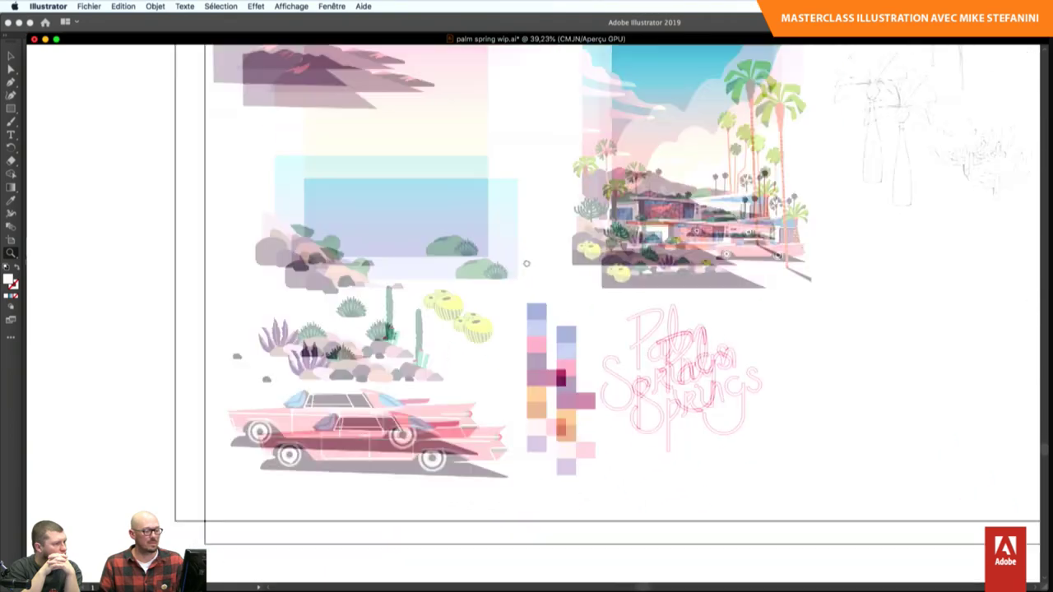
scroll(619, 368, "right", 3)
scroll(619, 368, "up", 3)
scroll(631, 351, "right", 5)
scroll(631, 350, "right", 3)
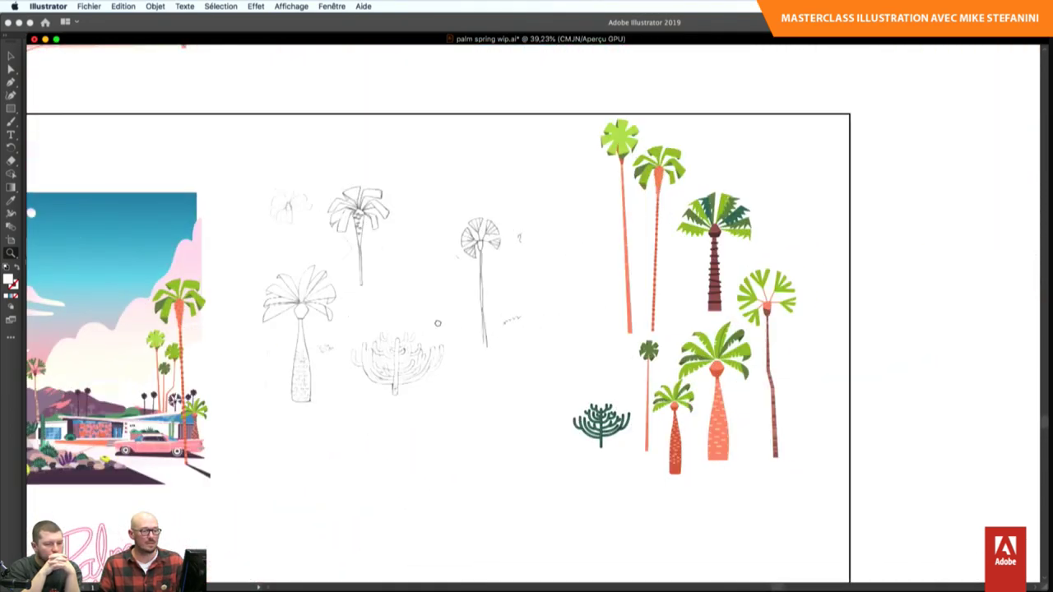
scroll(919, 344, "left", 8)
scroll(919, 344, "up", 2)
scroll(919, 344, "left", 2)
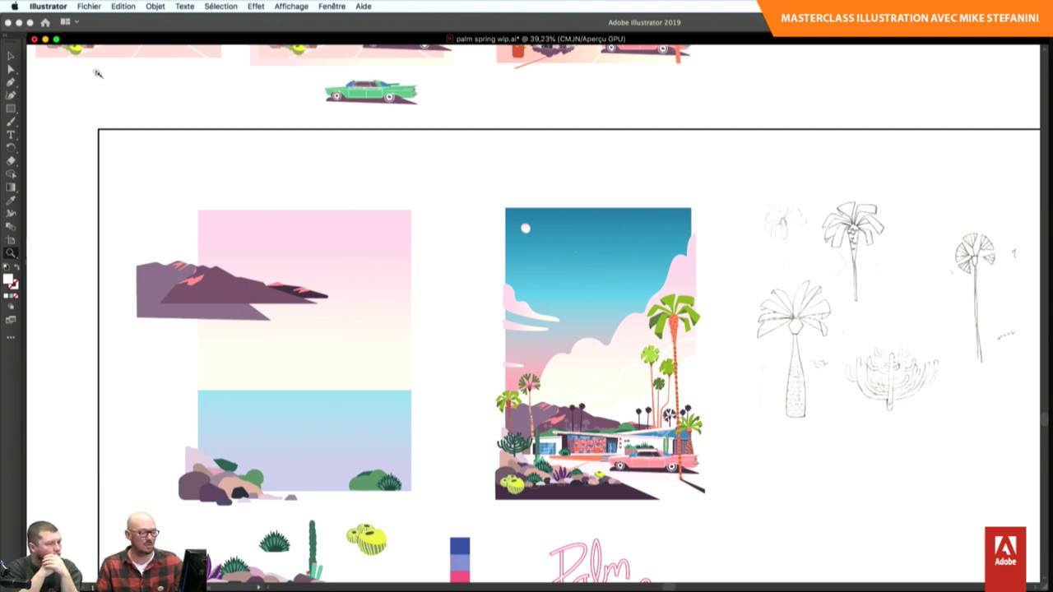
key("ctrl+y")
key("ctrl+y")
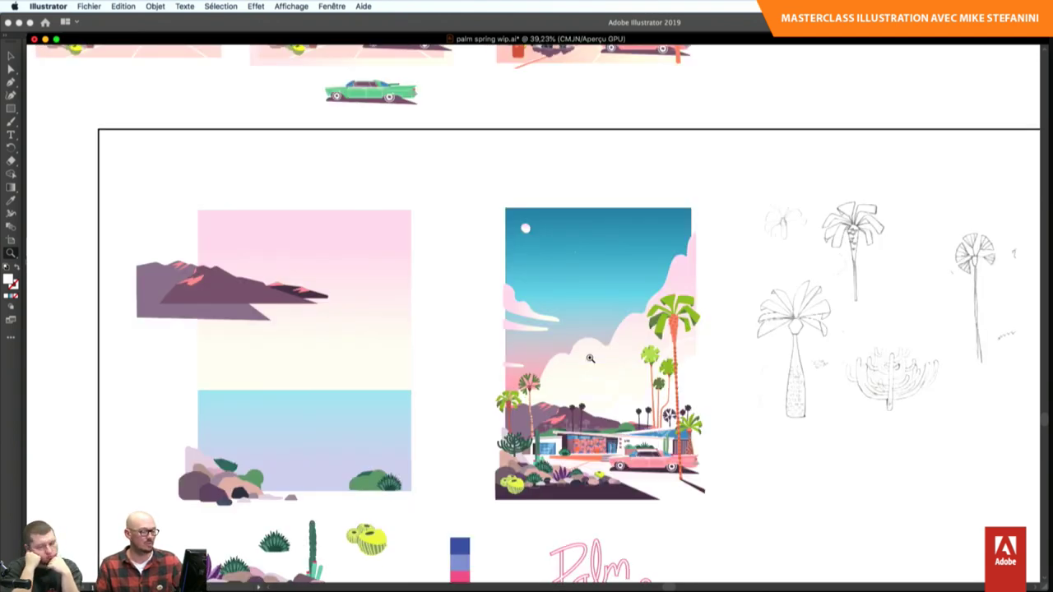
left_click_drag(590, 358, 616, 295)
key("ctrl+y")
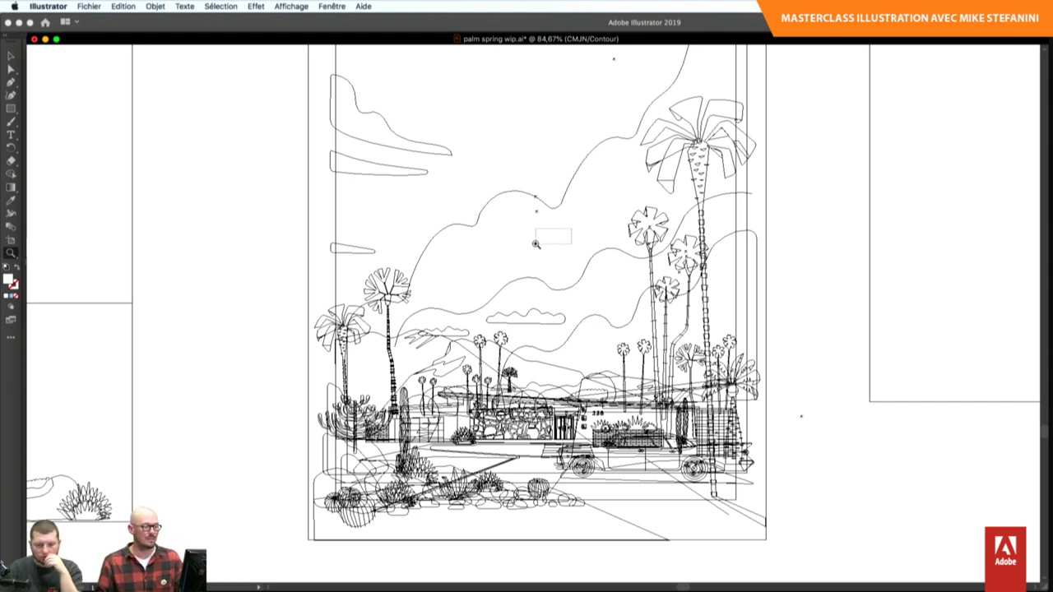
- Zoom in on the house and palms outlines, then return to full-colour preview
left_click_drag(559, 236, 271, 543)
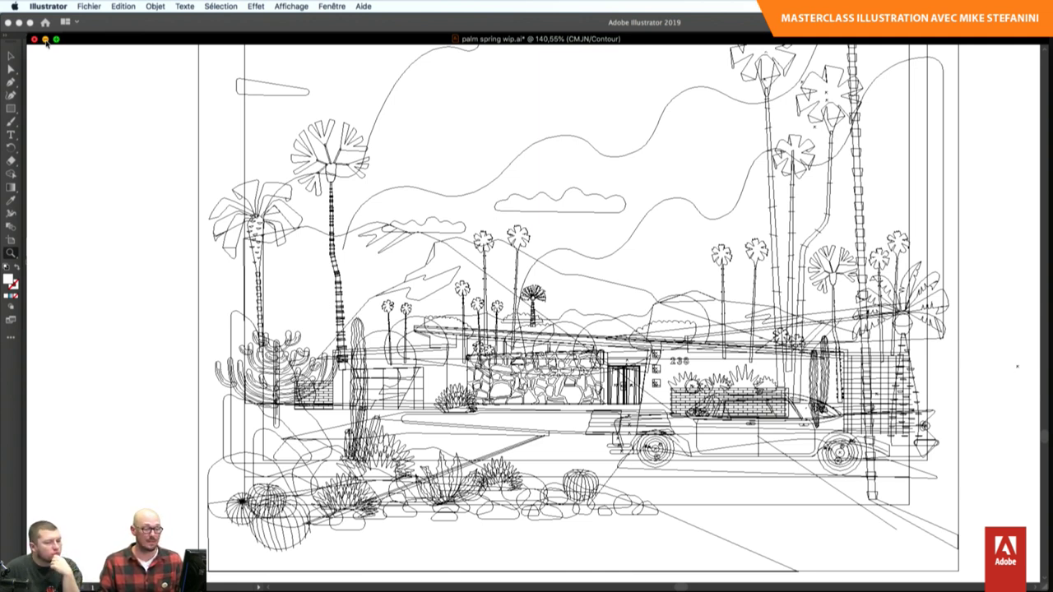
scroll(345, 227, "left", 5)
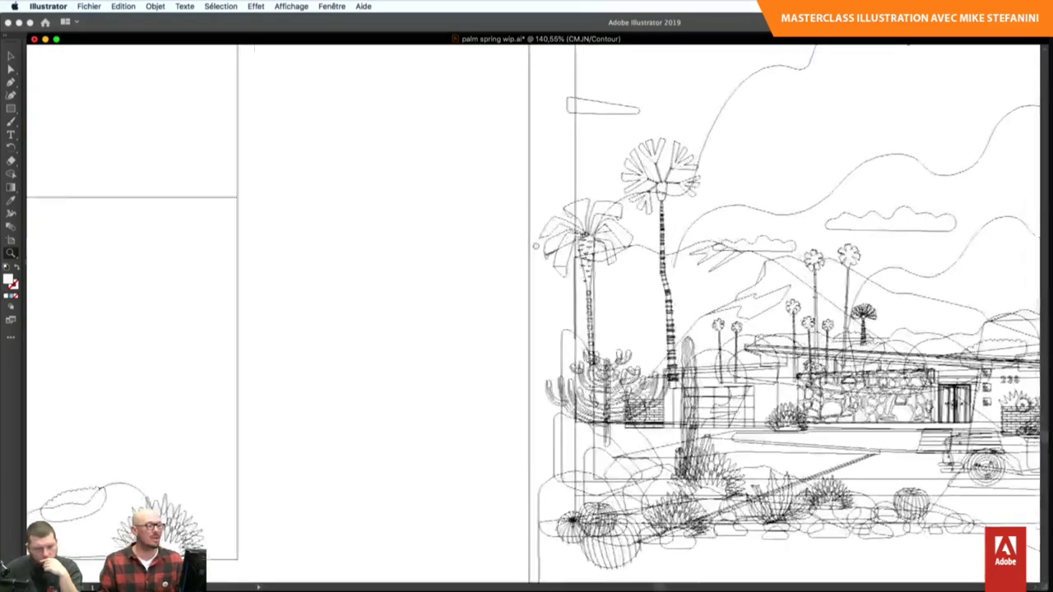
key("ctrl+y")
scroll(441, 228, "left", 1)
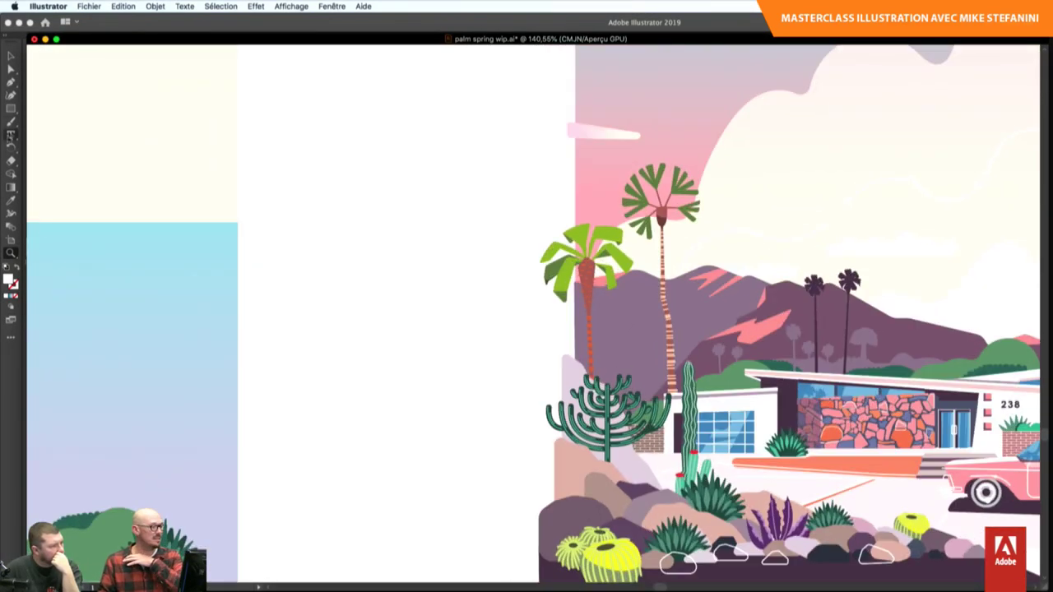
left_click(10, 107)
left_click_drag(298, 130, 451, 311)
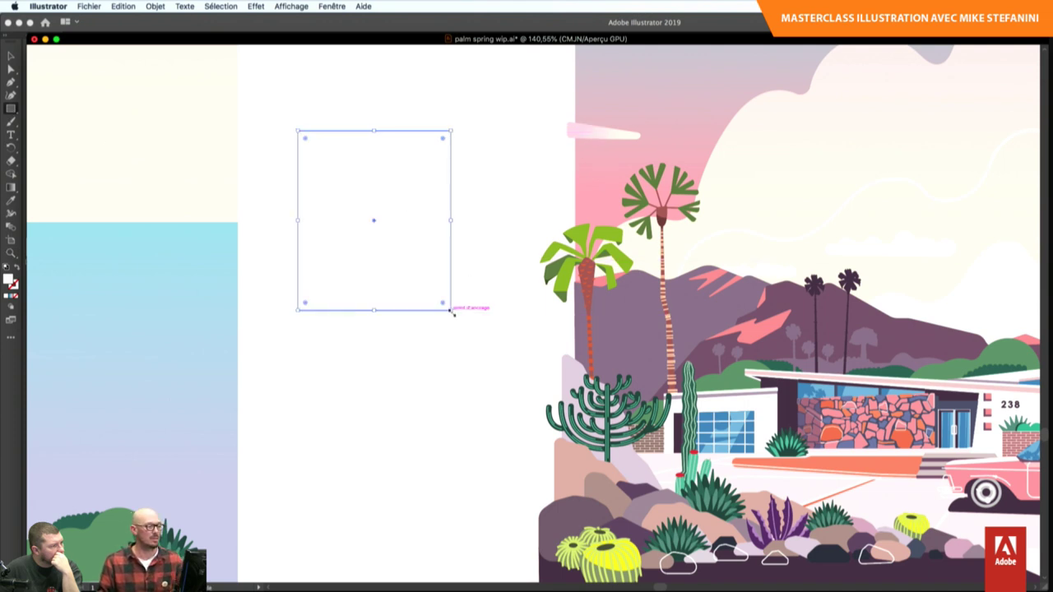
left_click(11, 59)
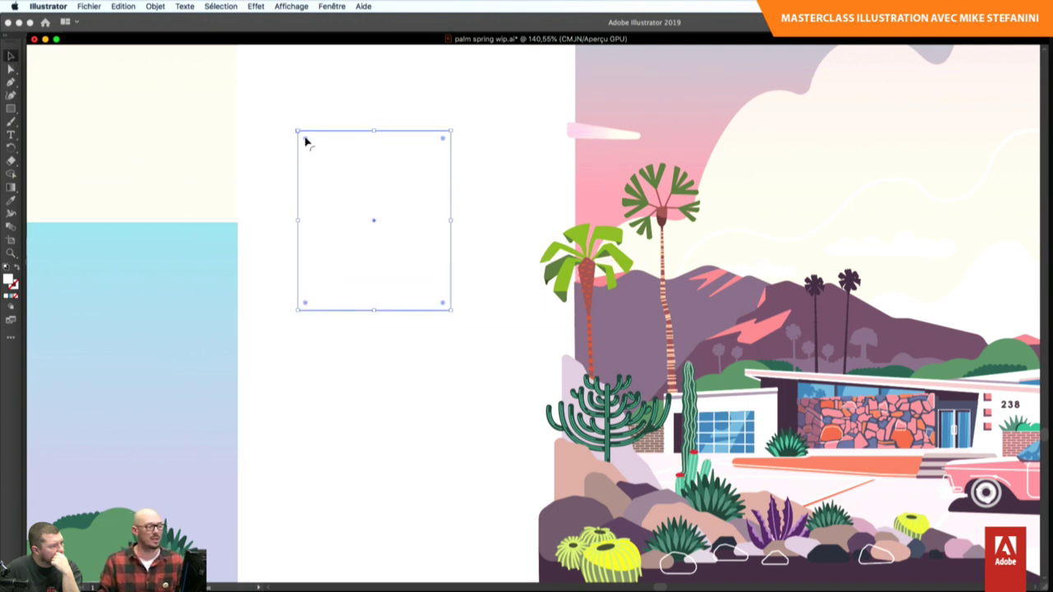
left_click_drag(304, 139, 325, 151)
key("Delete")
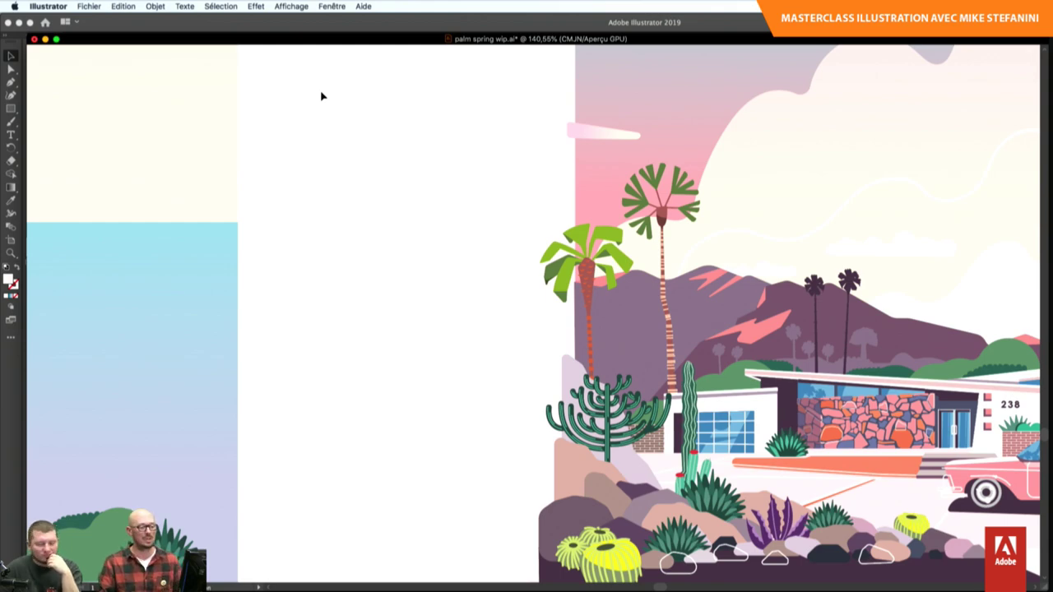
key("z")
mouse_move(759, 236)
left_mouse_down()
mouse_move(678, 233)
mouse_move(406, 169)
mouse_move(605, 541)
left_mouse_up()
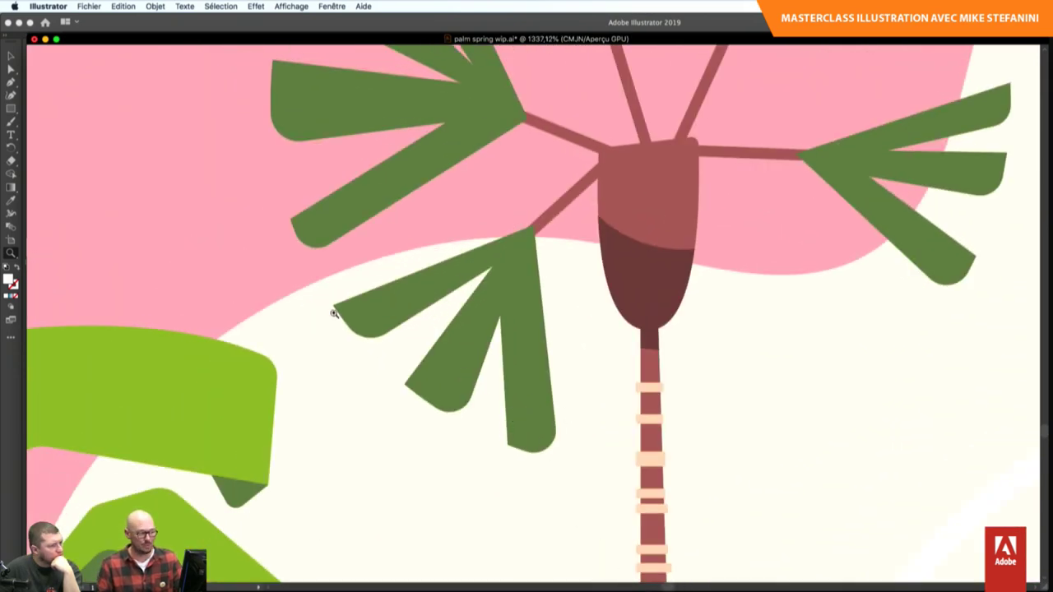
scroll(576, 165, "down", 10)
scroll(576, 165, "left", 10)
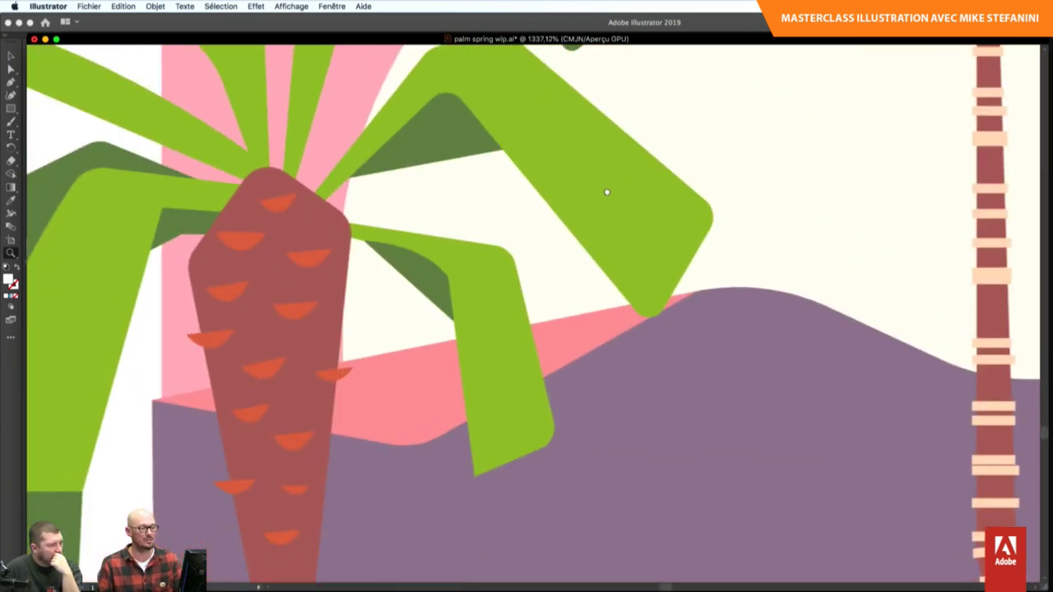
scroll(585, 274, "up", 5)
scroll(642, 337, "left", 3)
scroll(396, 359, "down", 5)
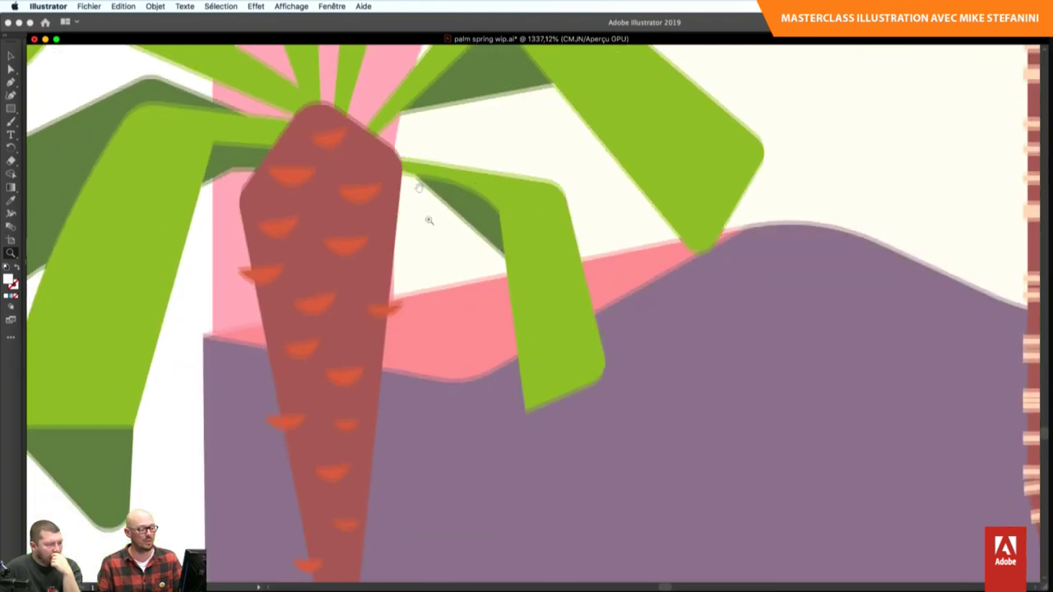
scroll(445, 197, "up", 5)
scroll(445, 198, "left", 5)
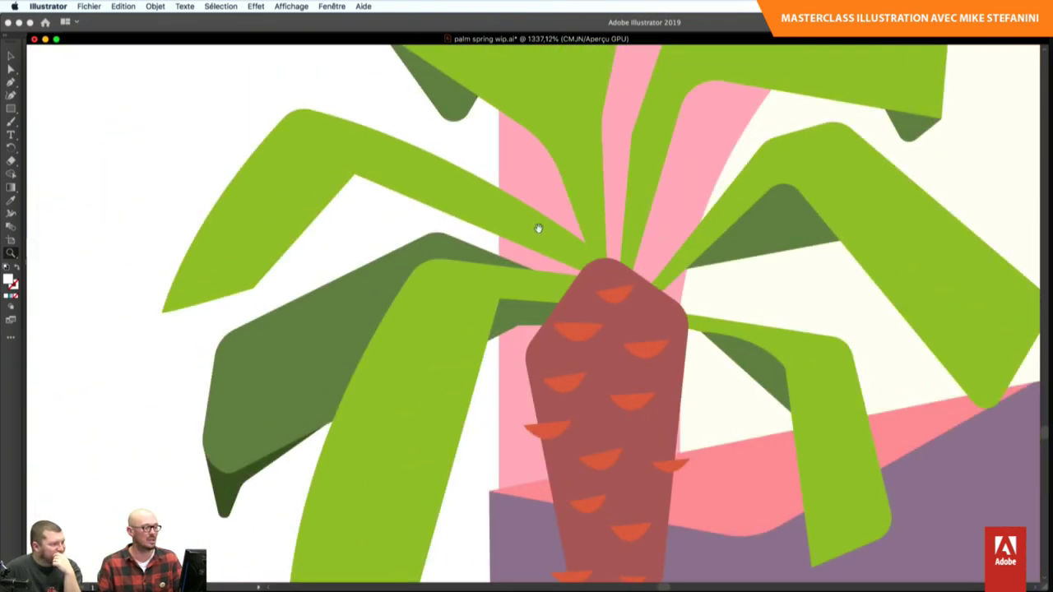
scroll(546, 244, "up", 5)
scroll(272, 187, "right", 5)
key("ctrl+minus")
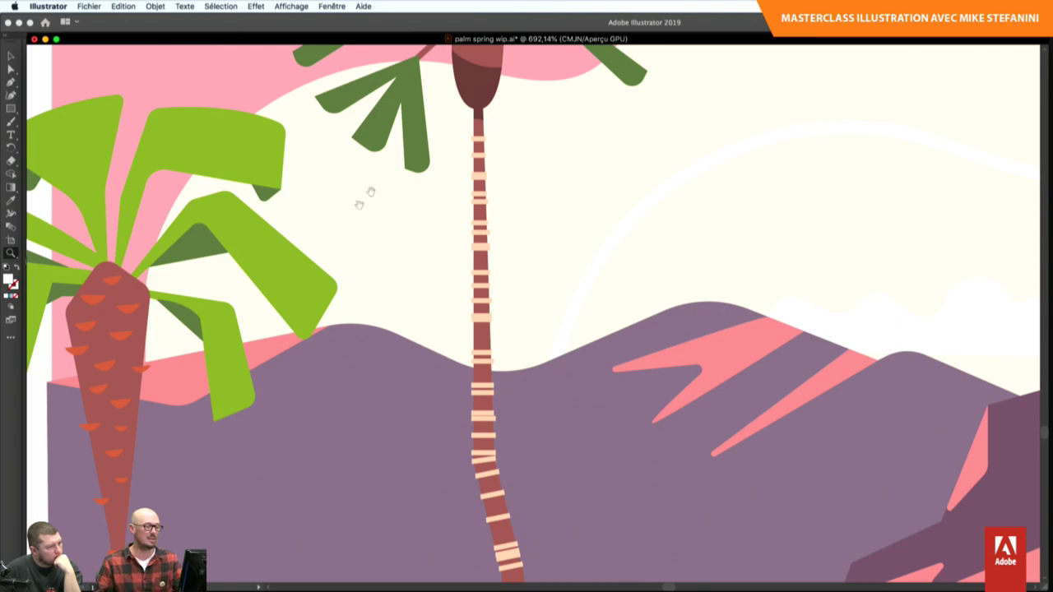
left_click(375, 222, "alt")
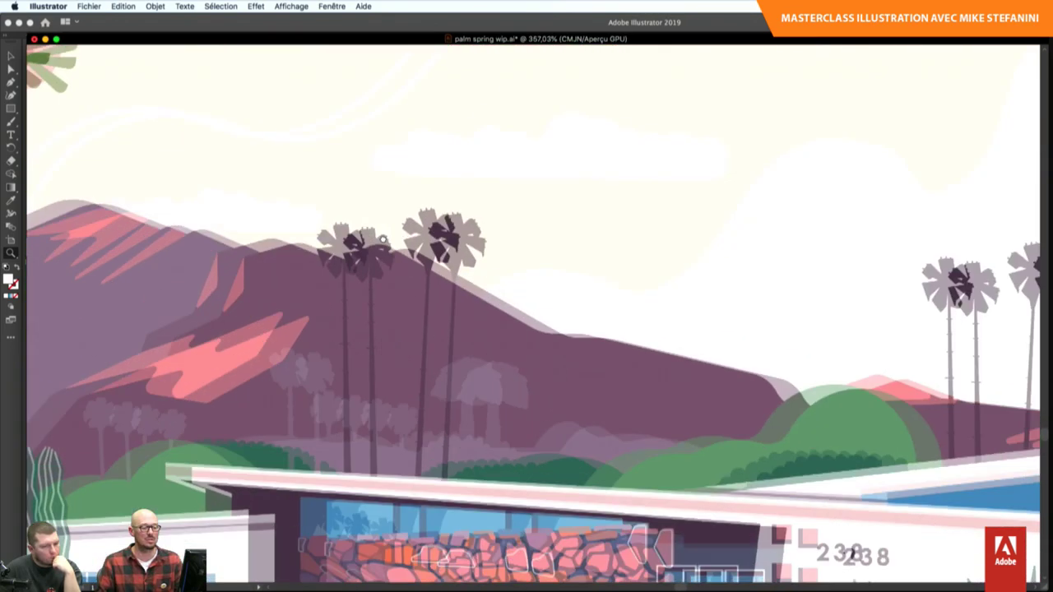
scroll(474, 303, "right", 10)
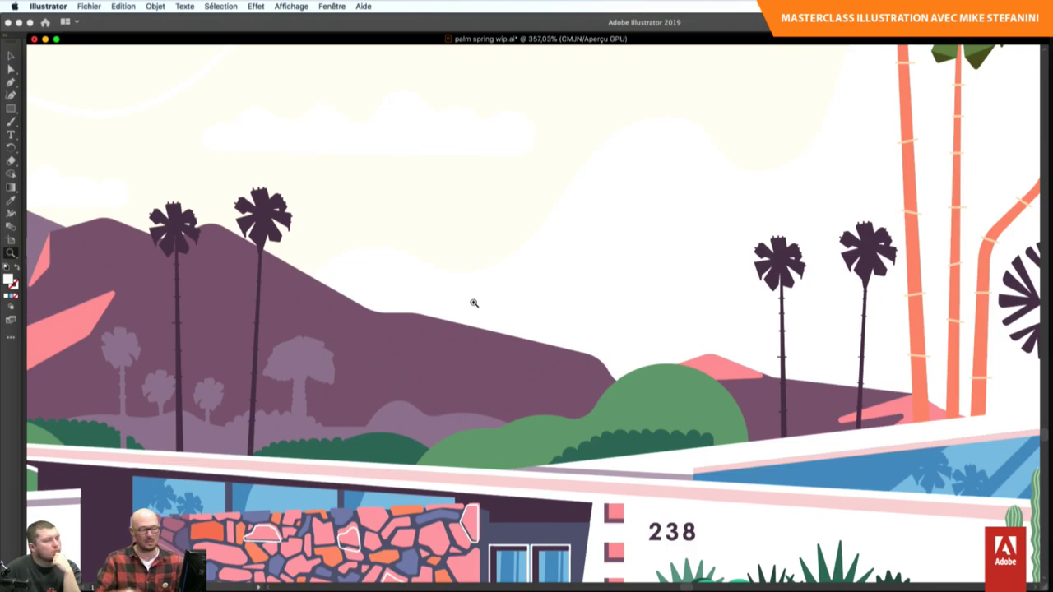
mouse_move(642, 337)
left_mouse_down()
mouse_move(511, 281)
mouse_move(592, 354)
left_mouse_up()
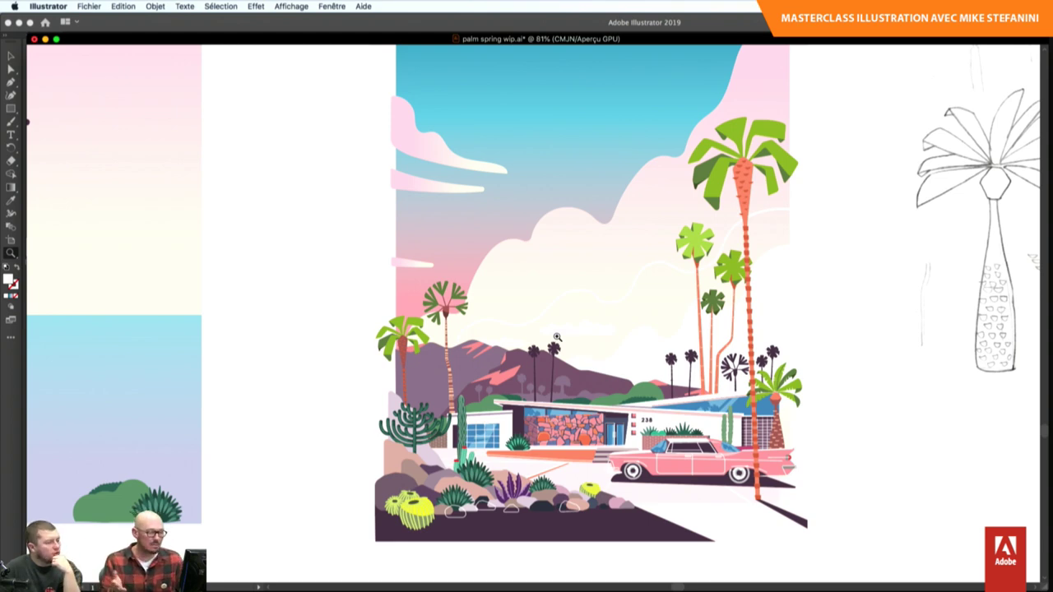
- Zoom out to the neighbouring artboards and close palm spring wip.ai
scroll(557, 337, "up", 2)
scroll(547, 309, "right", 5)
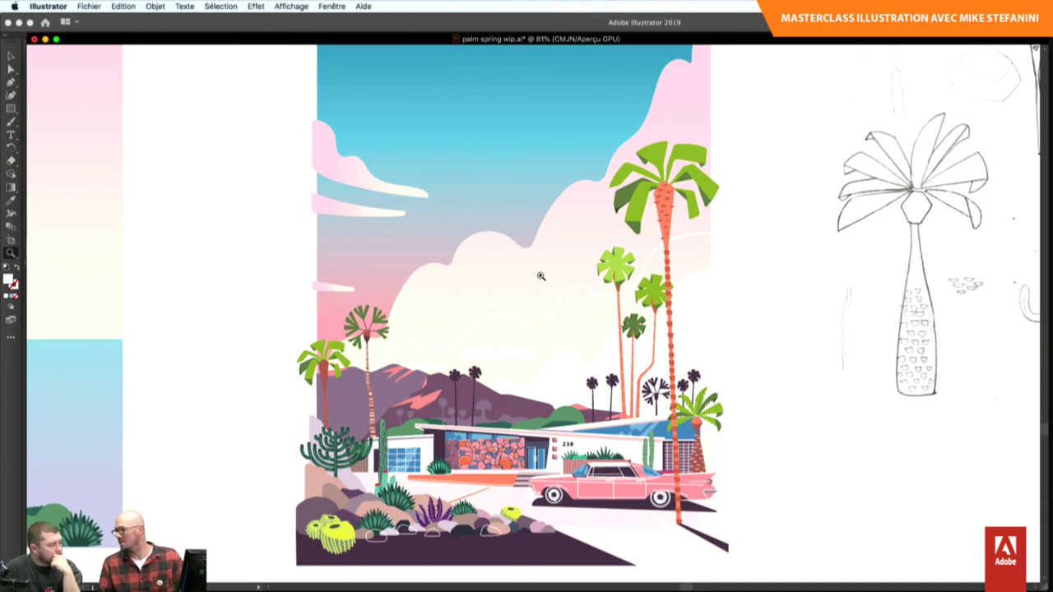
left_click(582, 321, "alt")
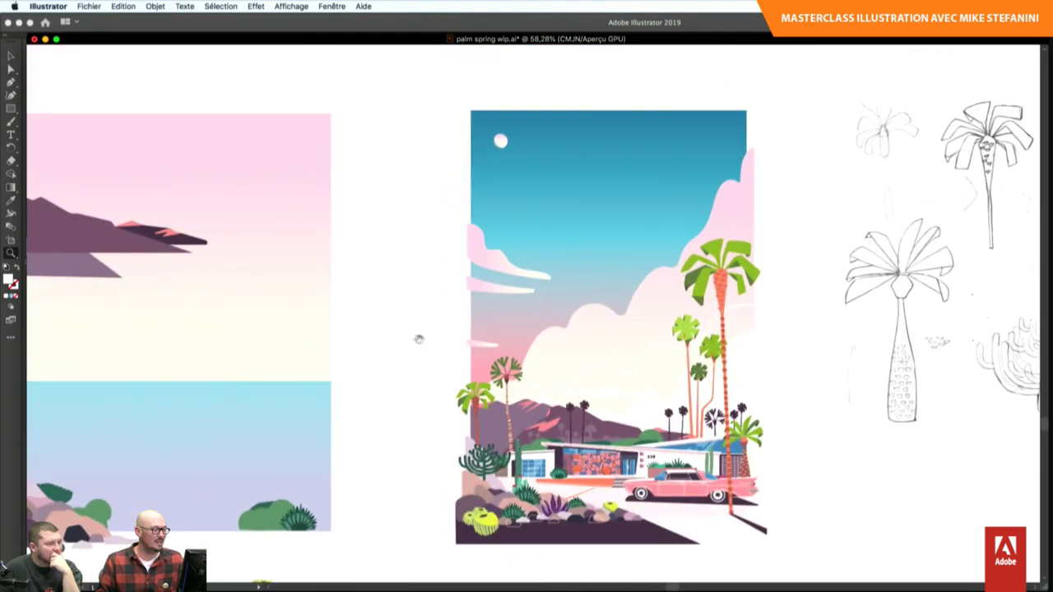
scroll(488, 320, "left", 5)
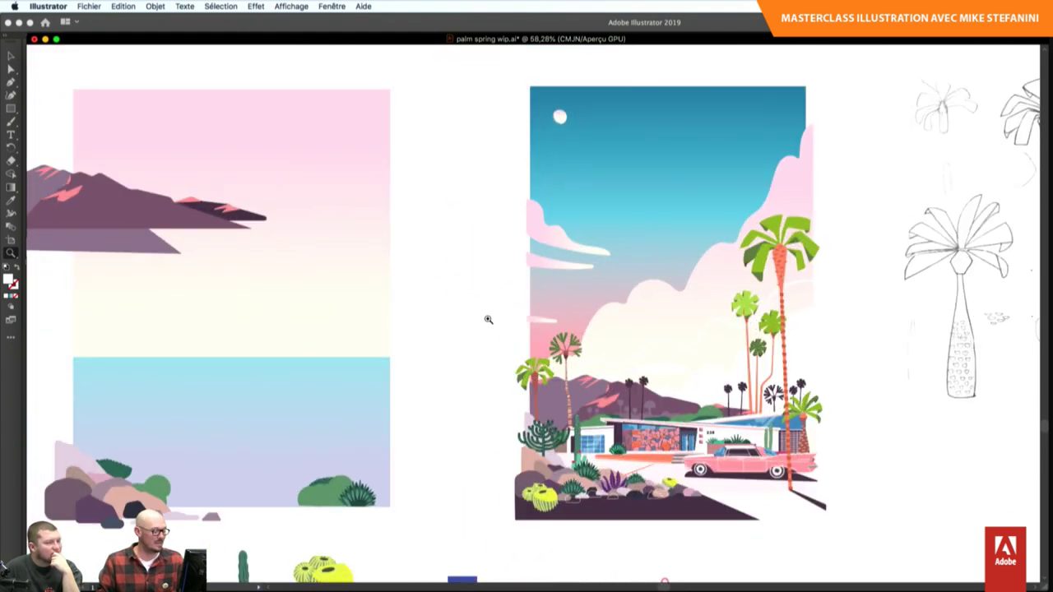
left_click(46, 40)
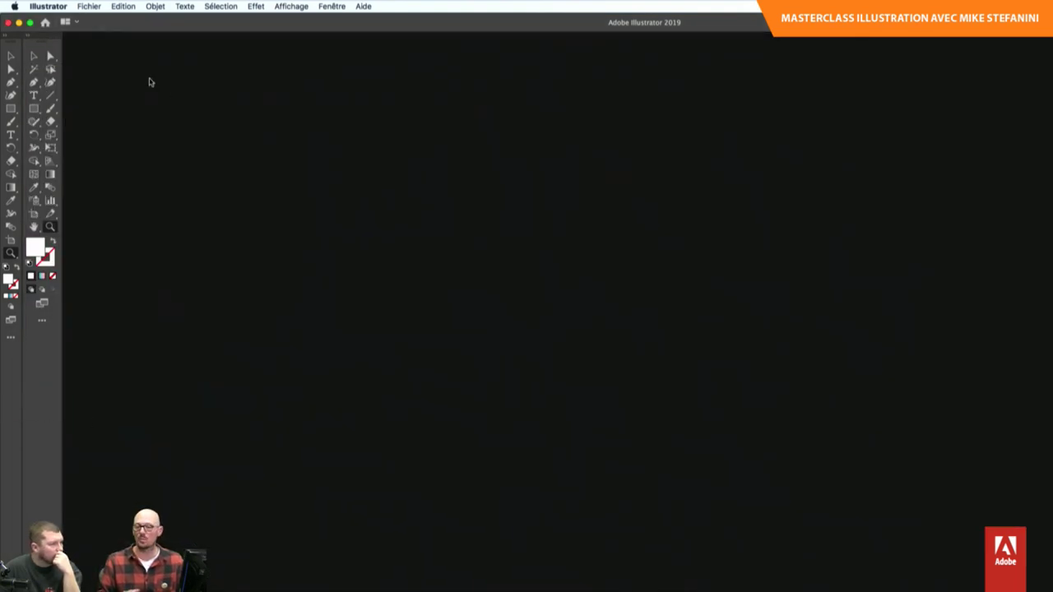
- Minimize Illustrator and bring the Finder window forward, nudging it slightly
left_click(19, 23)
left_click(349, 91)
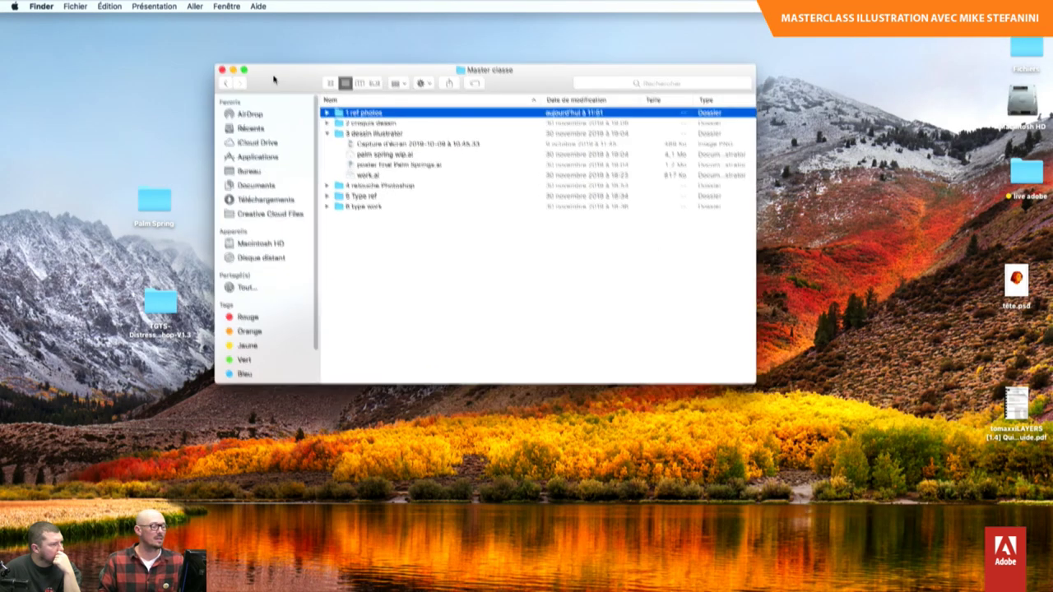
left_click_drag(274, 79, 298, 86)
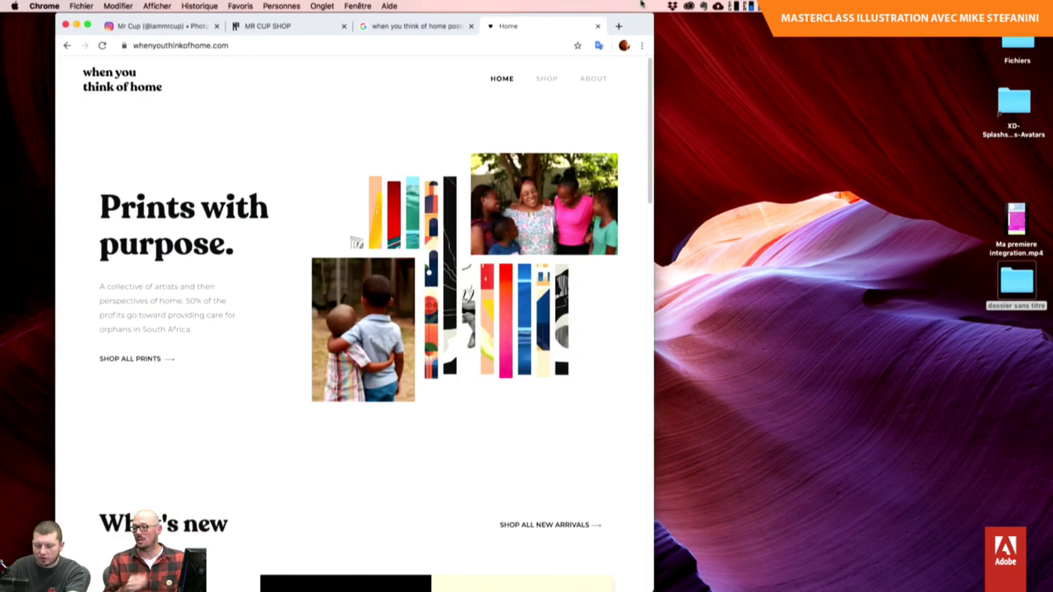
- Bring Chrome back to full size and scroll through the whenyouthinkofhome.com homepage
left_click_drag(642, 26, 969, 25)
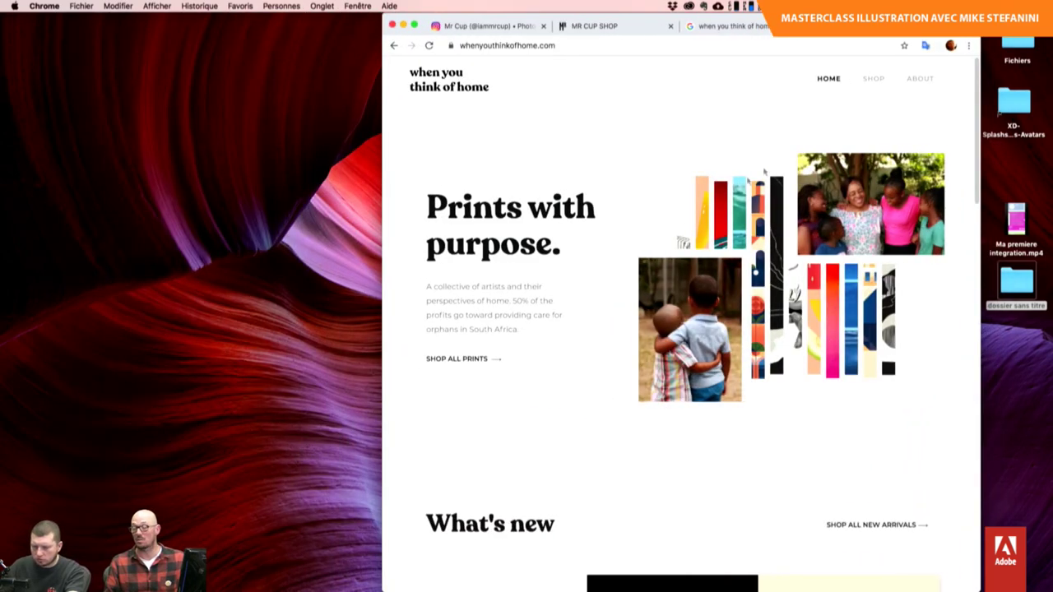
key("ctrl+Up")
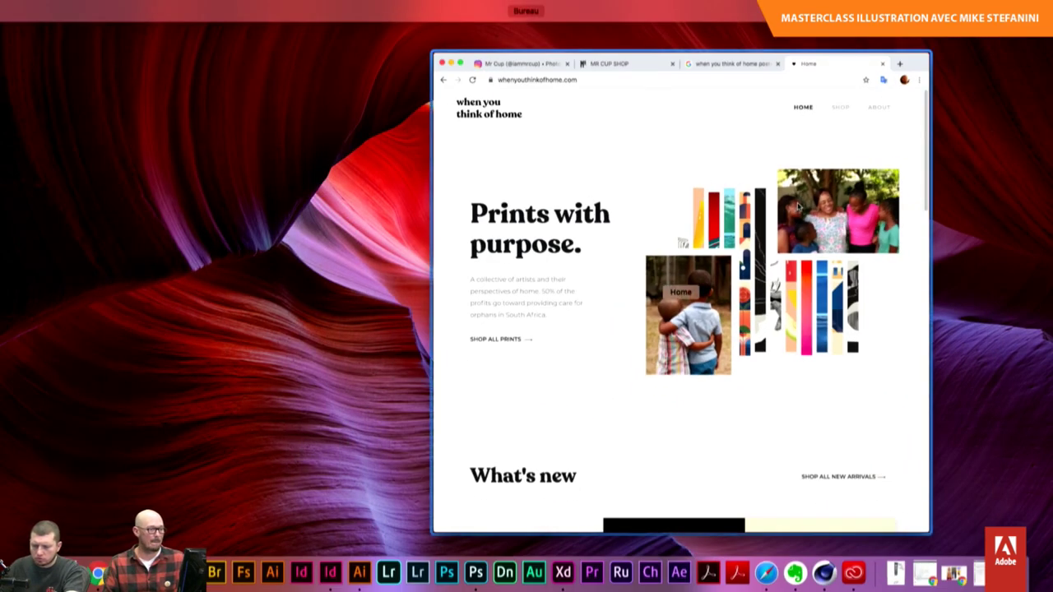
left_click(798, 207)
scroll(809, 242, "down", 10)
scroll(806, 244, "up", 2)
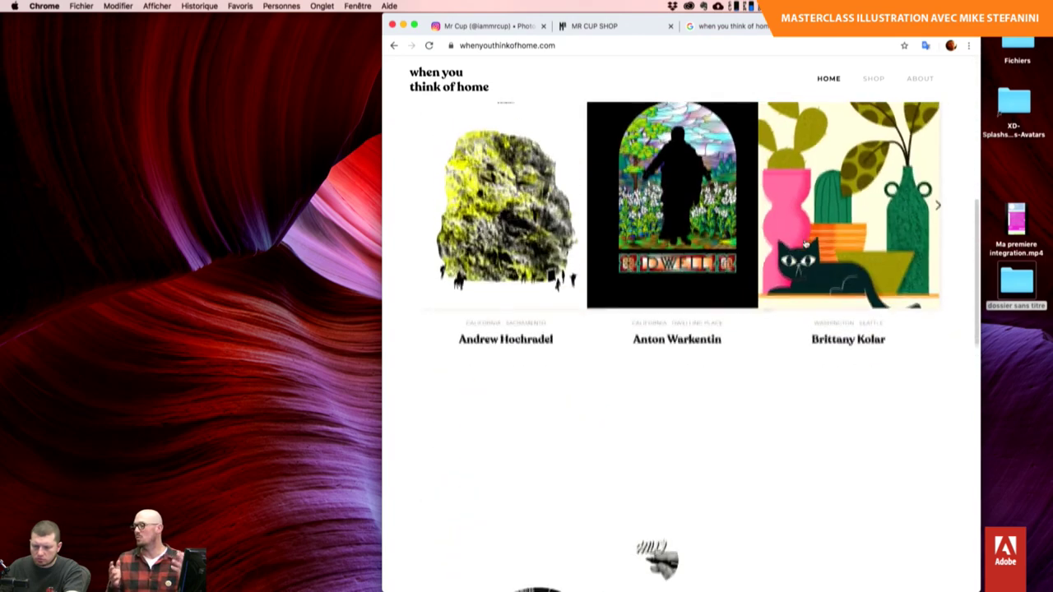
scroll(805, 244, "up", 2)
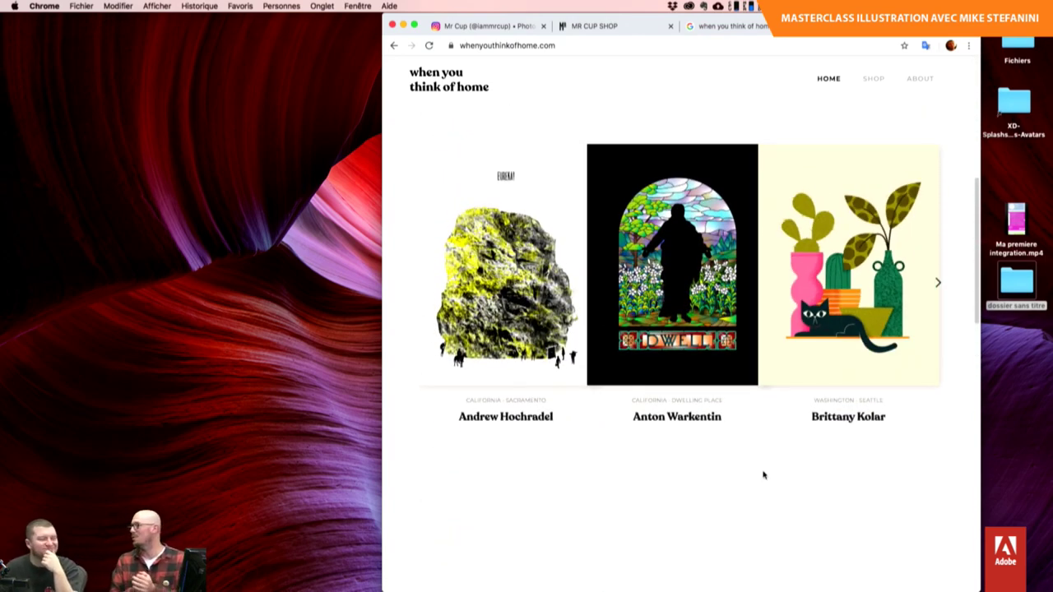
scroll(764, 475, "up", 1)
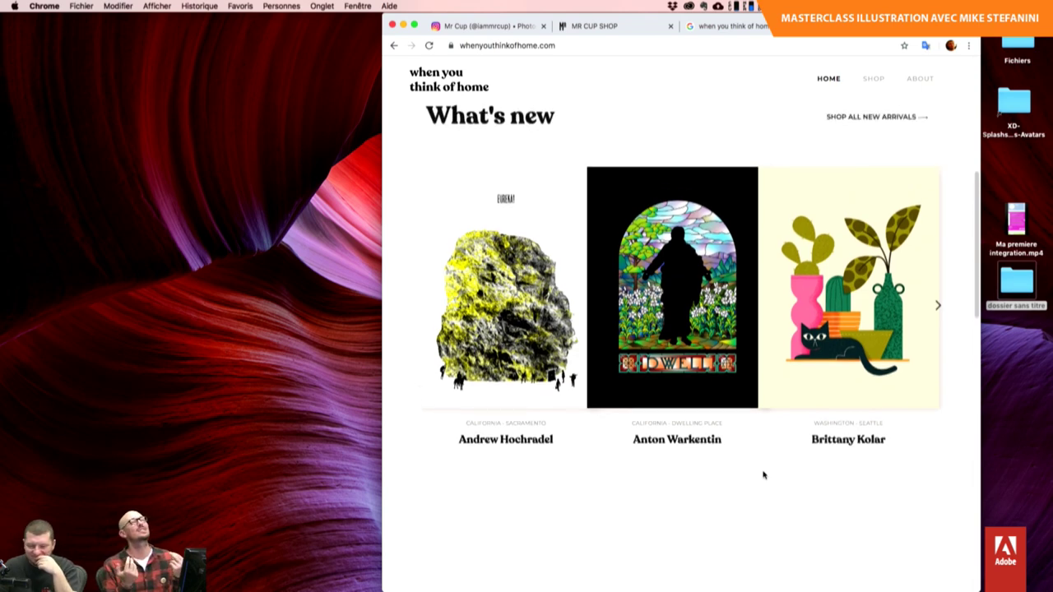
scroll(763, 474, "up", 1)
scroll(764, 475, "down", 2)
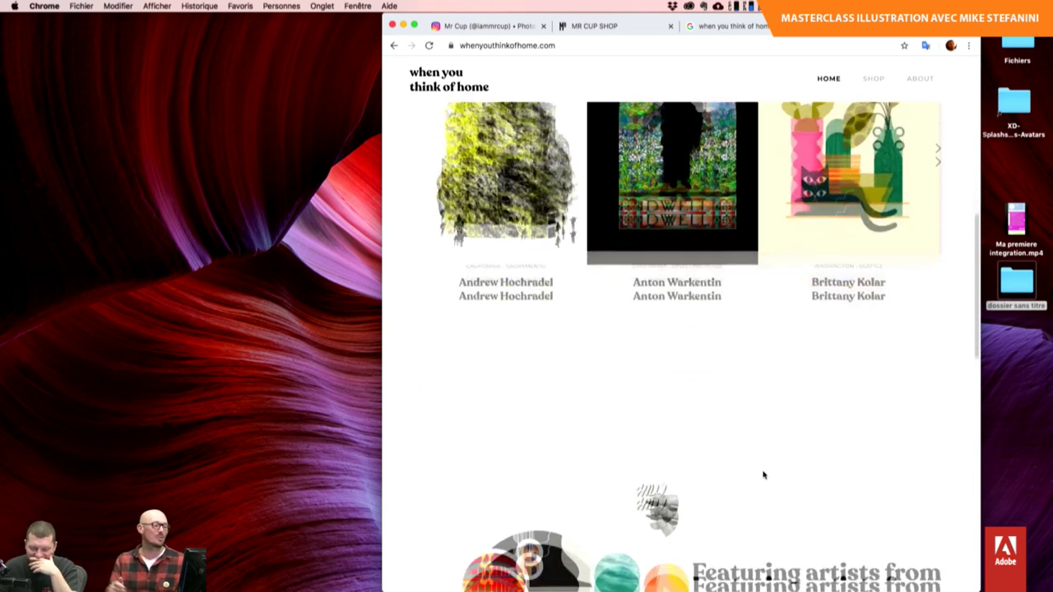
scroll(764, 474, "down", 3)
scroll(763, 475, "down", 1)
scroll(764, 475, "up", 1)
scroll(764, 475, "down", 3)
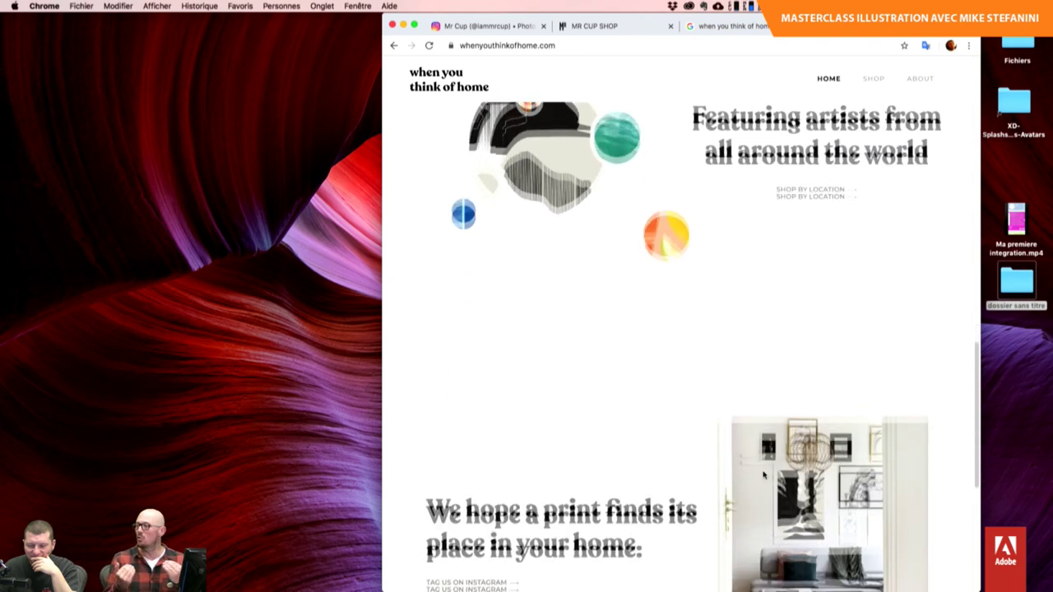
scroll(764, 475, "down", 3)
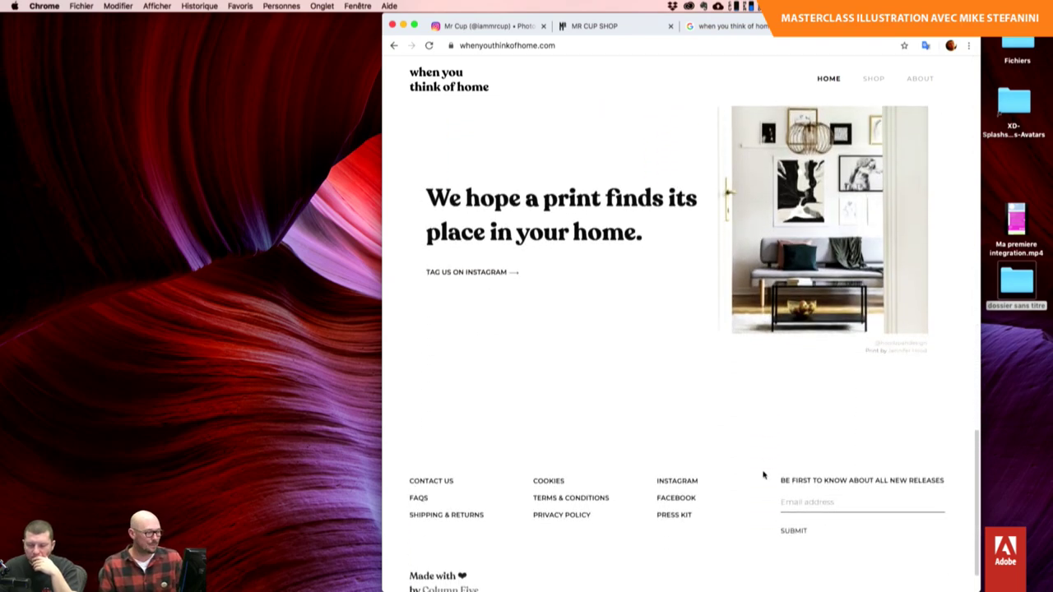
scroll(764, 475, "up", 5)
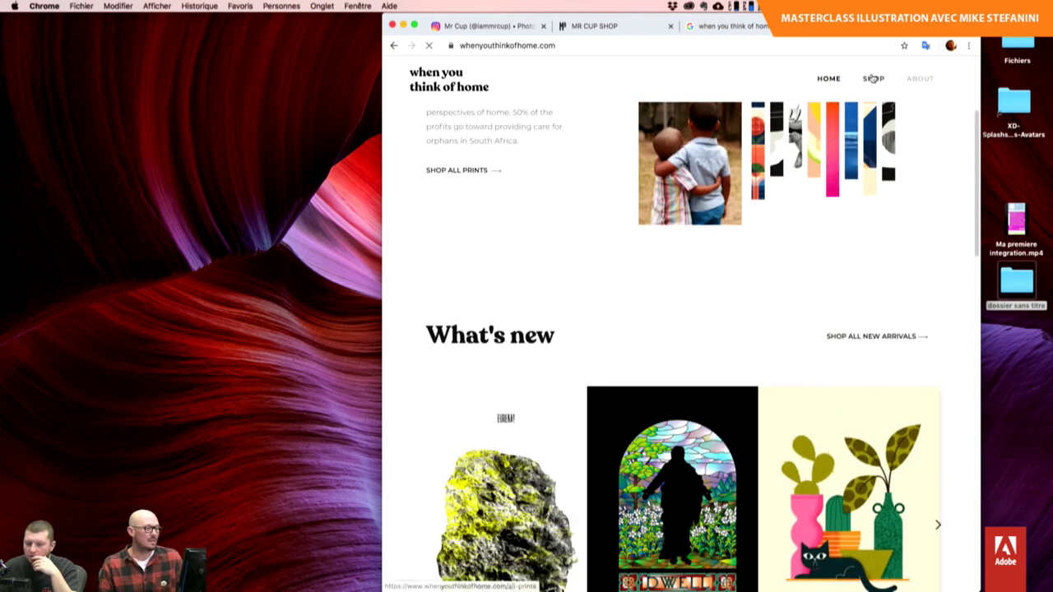
- Go to the SHOP page and scroll through all the prints
left_click(874, 79)
scroll(853, 141, "down", 5)
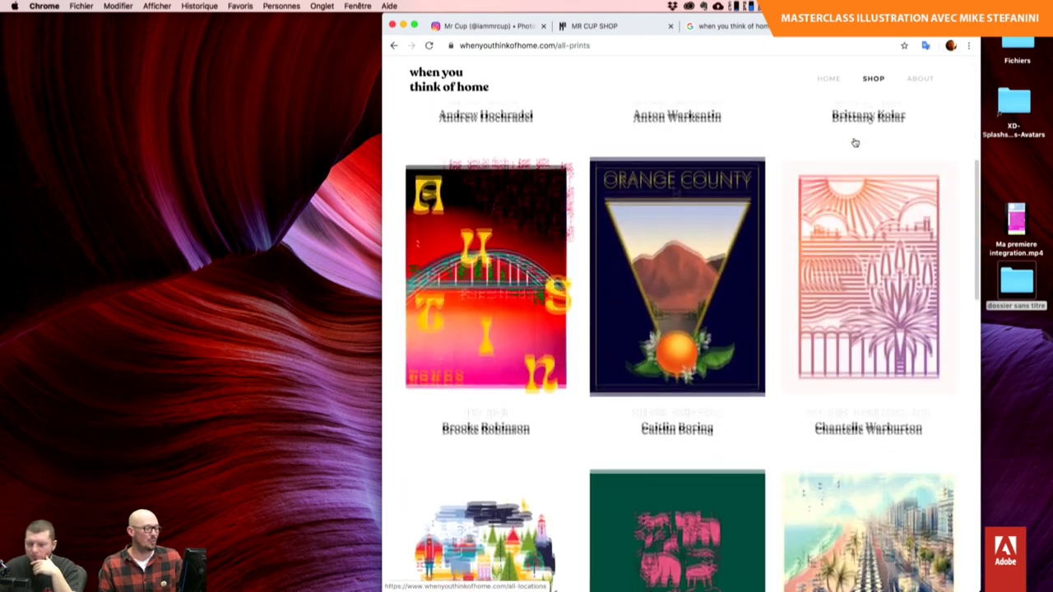
scroll(853, 140, "down", 3)
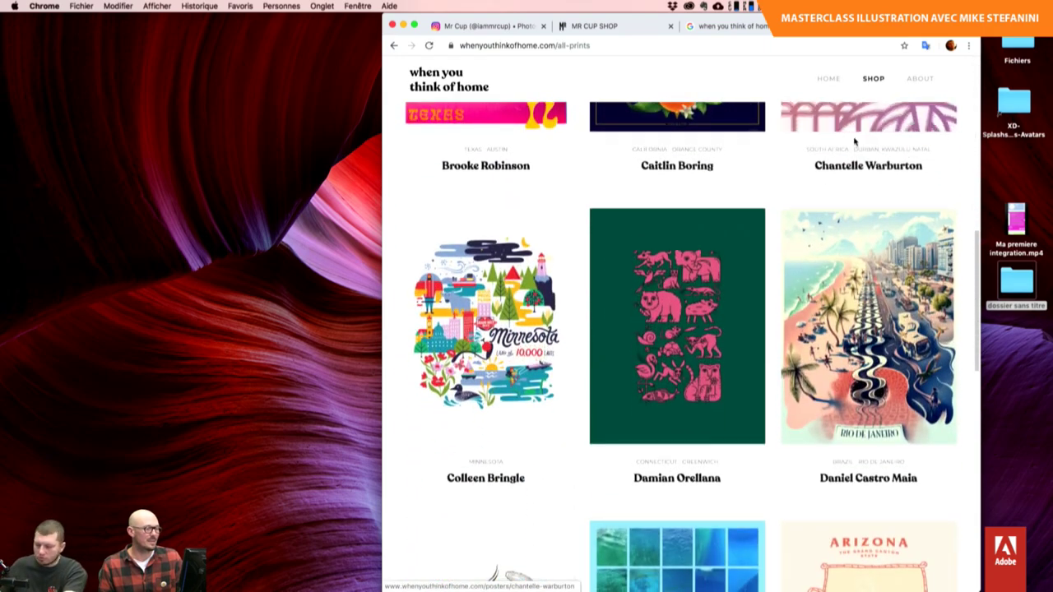
scroll(854, 140, "down", 2)
scroll(853, 142, "down", 3)
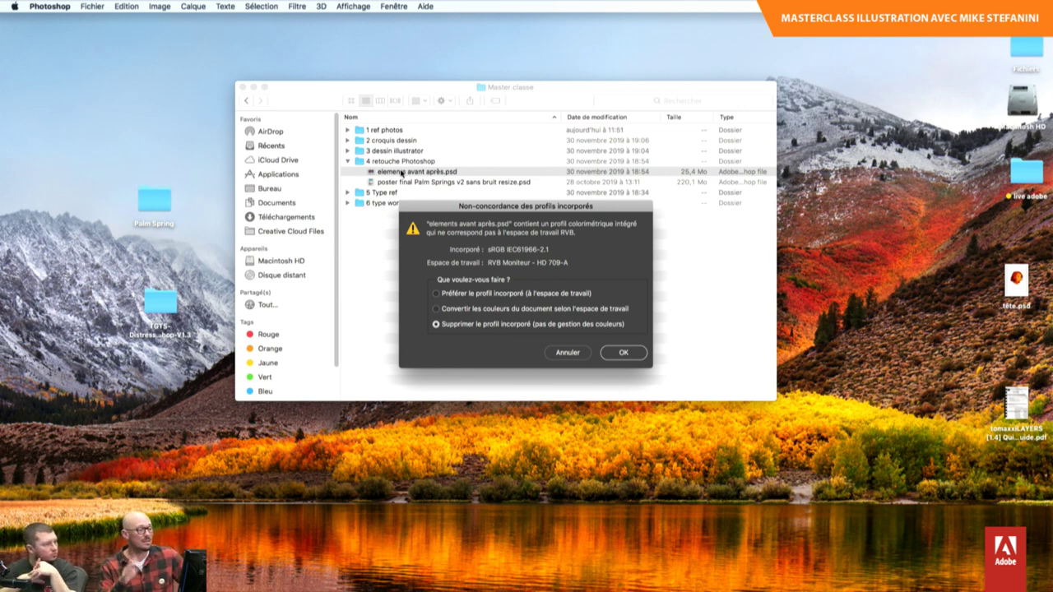
- Open elements avant après.psd with its embedded colour profile discarded
left_click(624, 354)
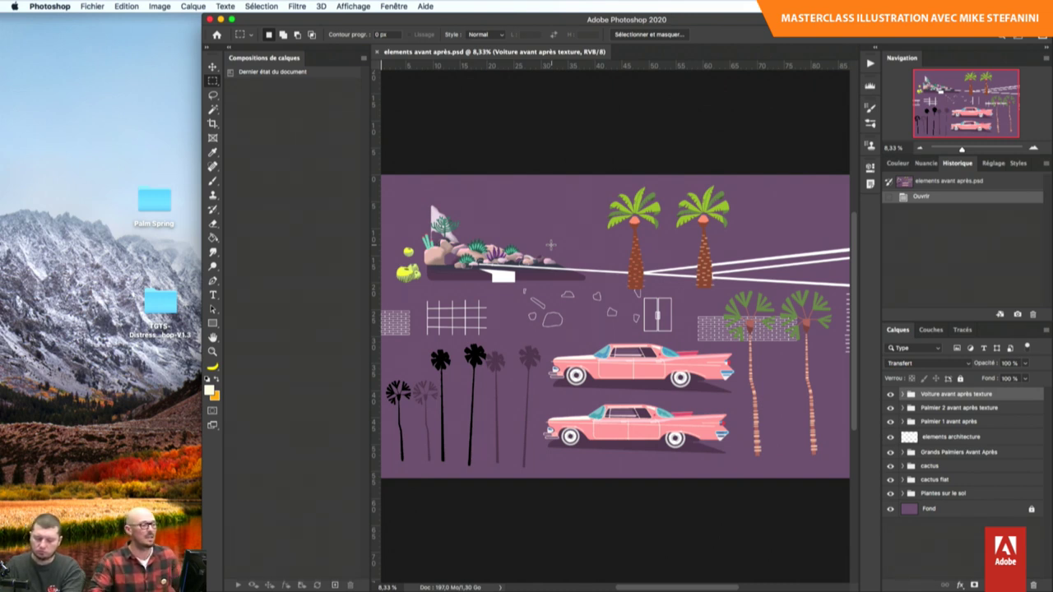
- Maximise the Photoshop workspace to fill the screen and close elements avant après.psd
left_click_drag(257, 20, 127, 18)
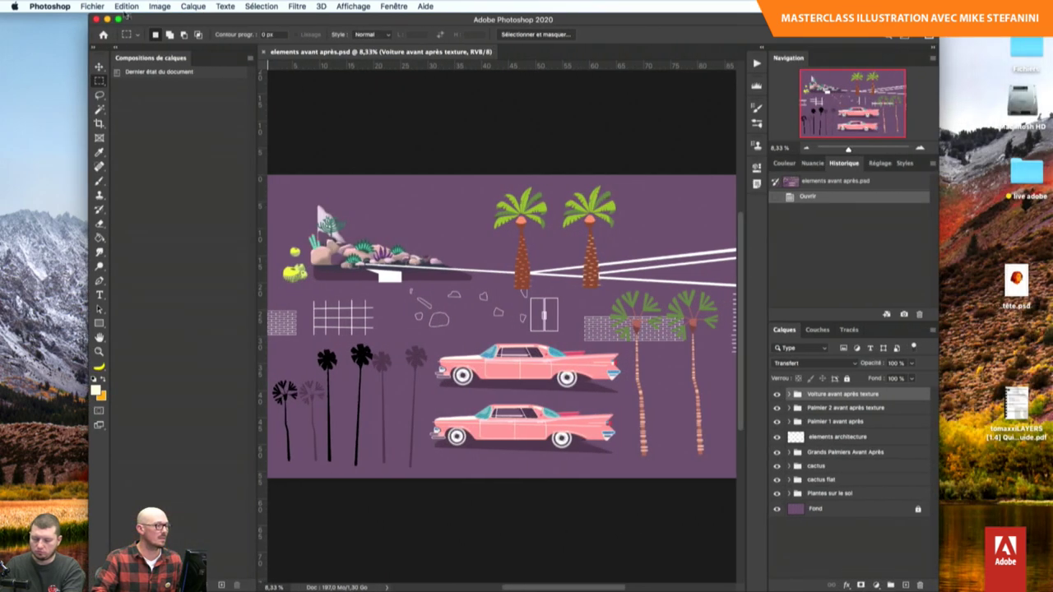
double_click(126, 18)
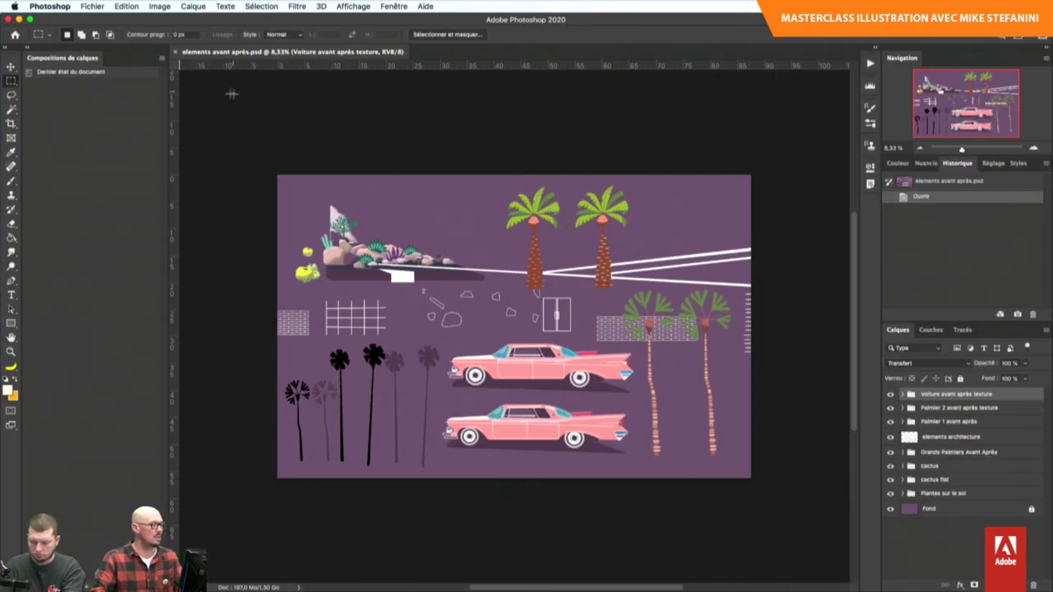
left_click(176, 52)
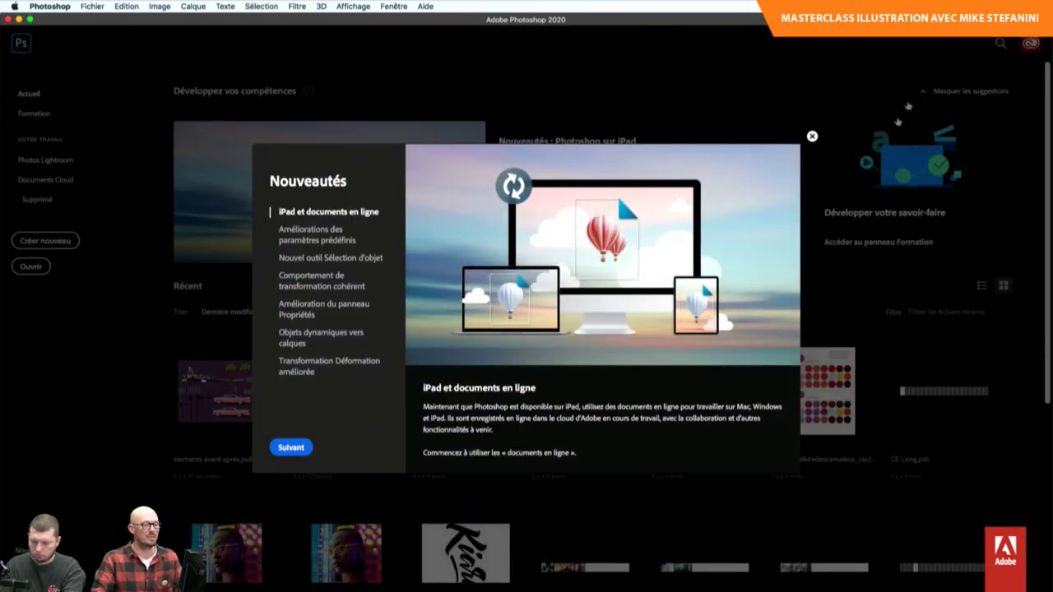
- Dismiss the Home screen pop-ups and reopen elements avant après.psd without its colour profile
left_click(812, 136)
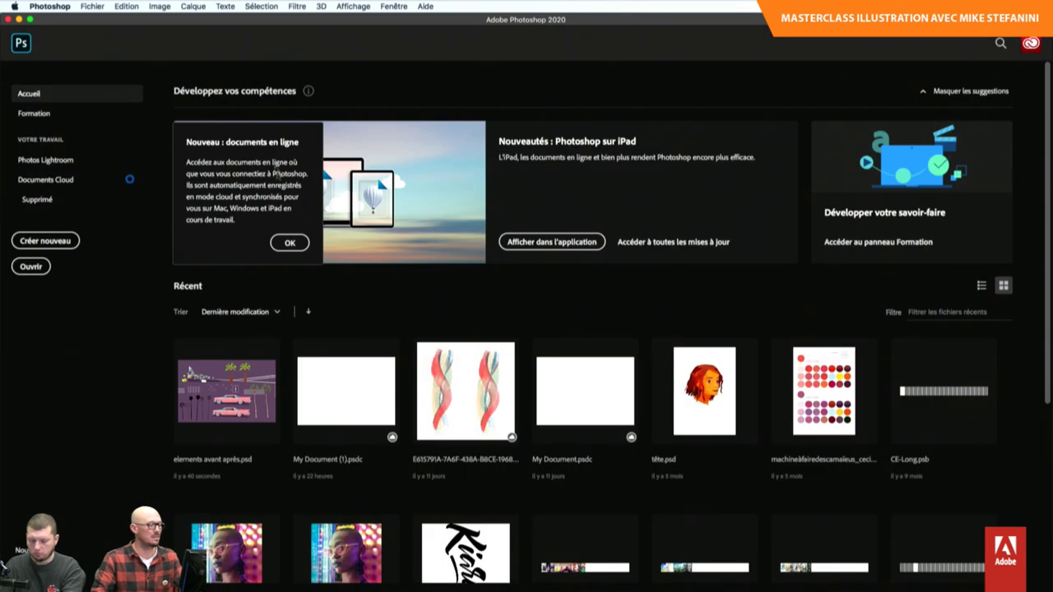
left_click(290, 242)
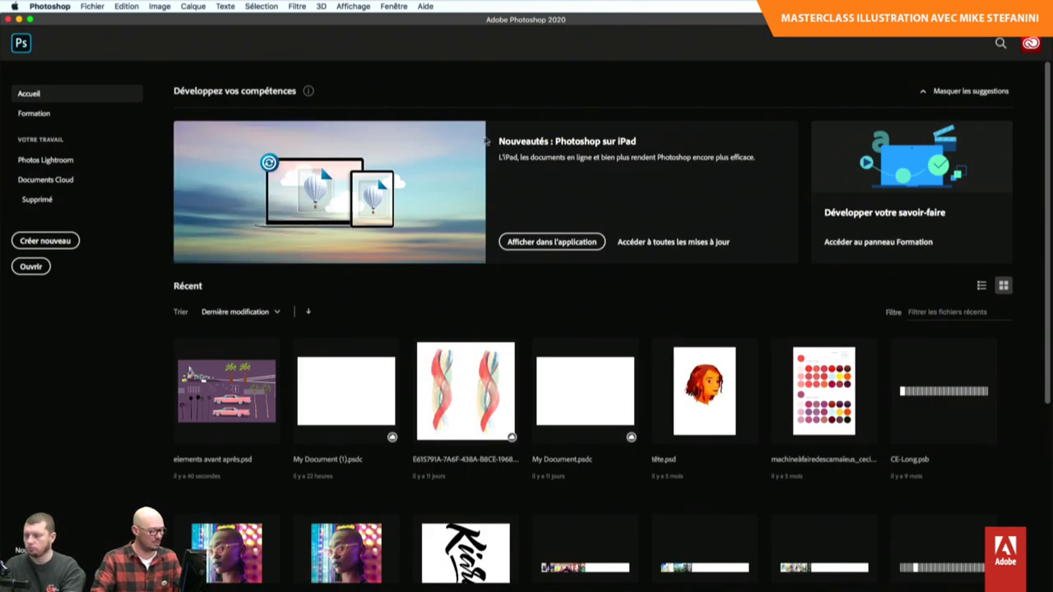
left_click(19, 18)
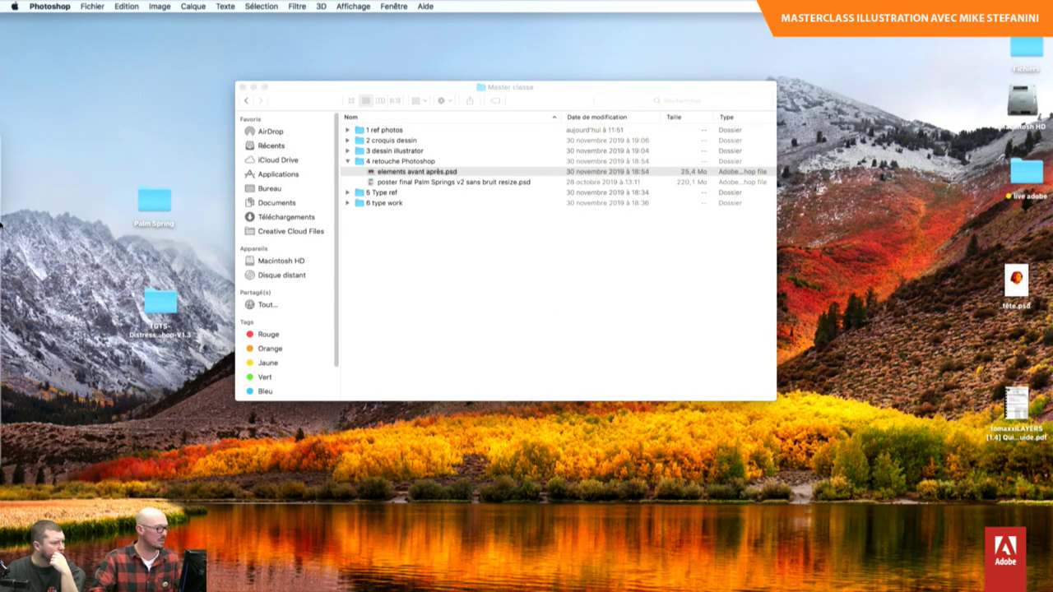
mouse_move(5, 296)
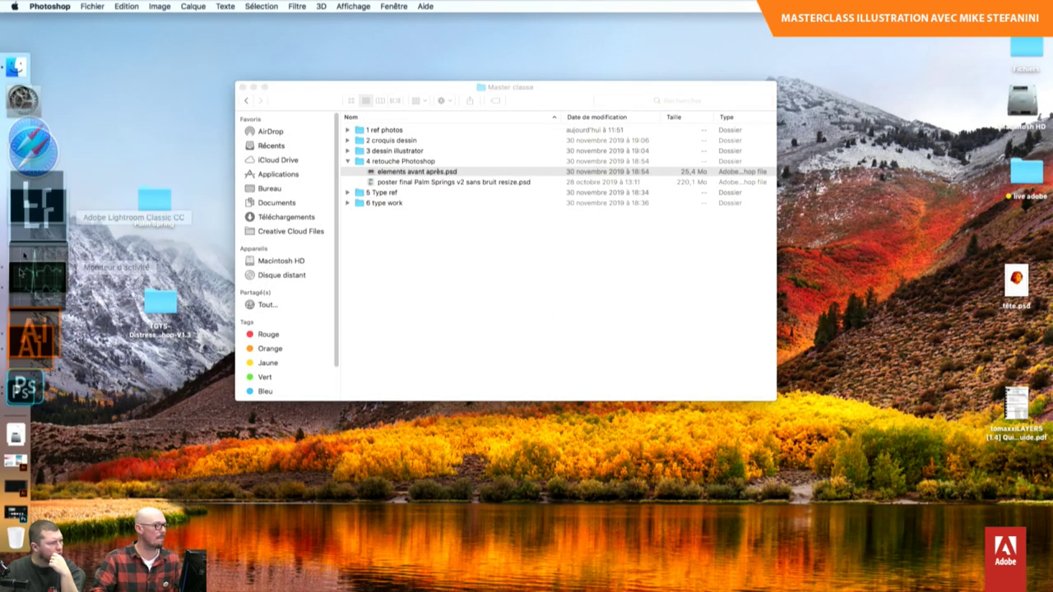
left_click(37, 309)
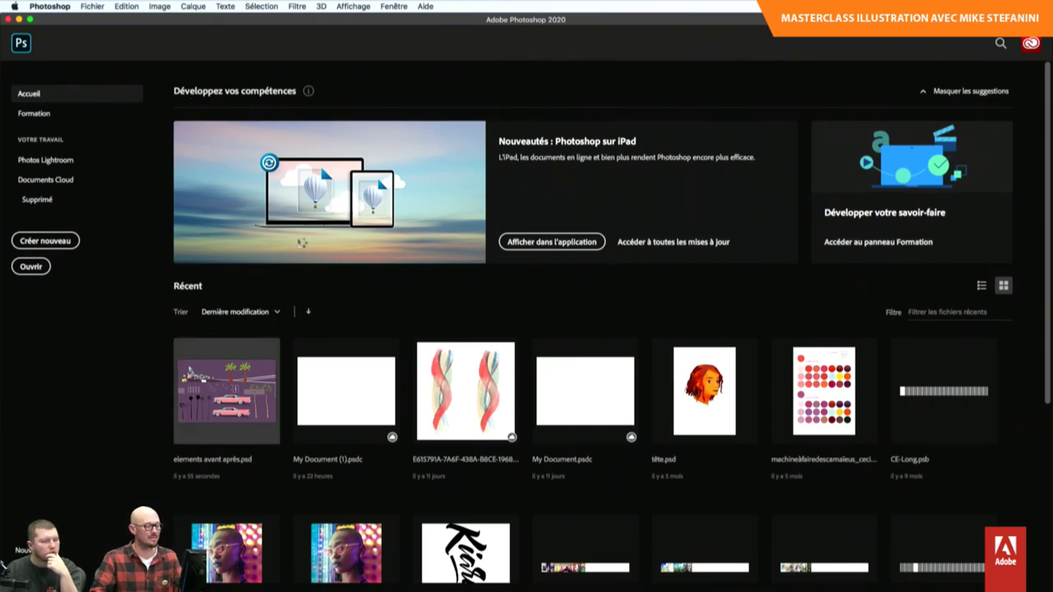
left_click(623, 353)
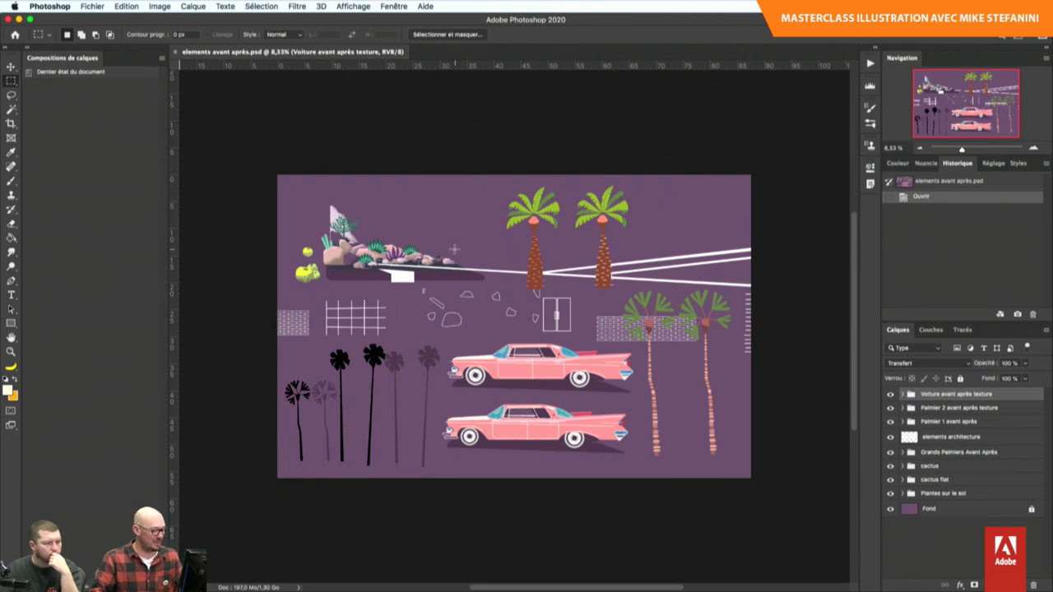
- Zoom in to about 19% on the two pink Cadillacs and show the rulers
key("z")
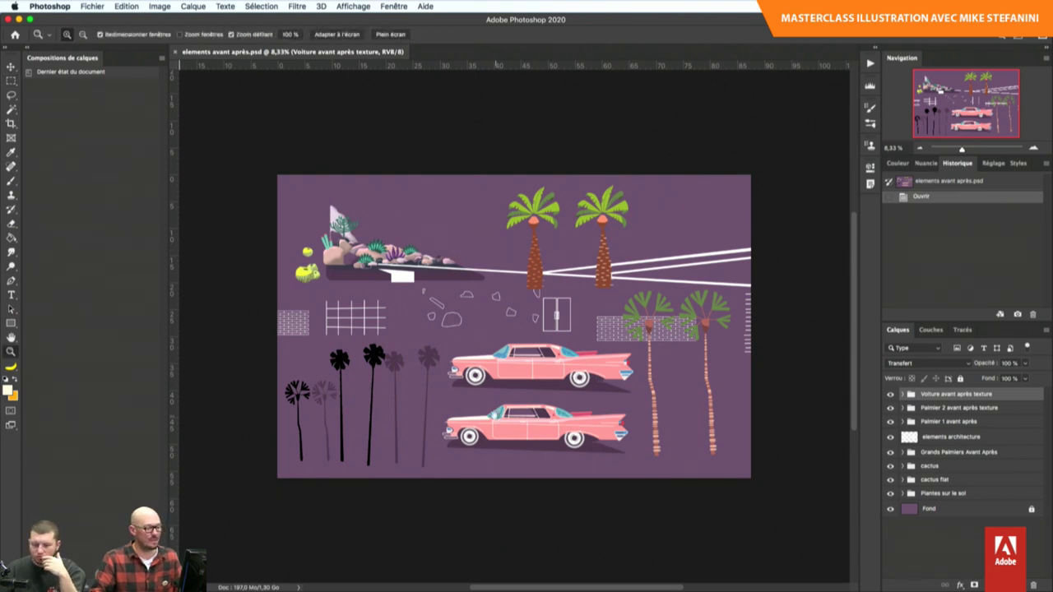
scroll(515, 340, "down", 3)
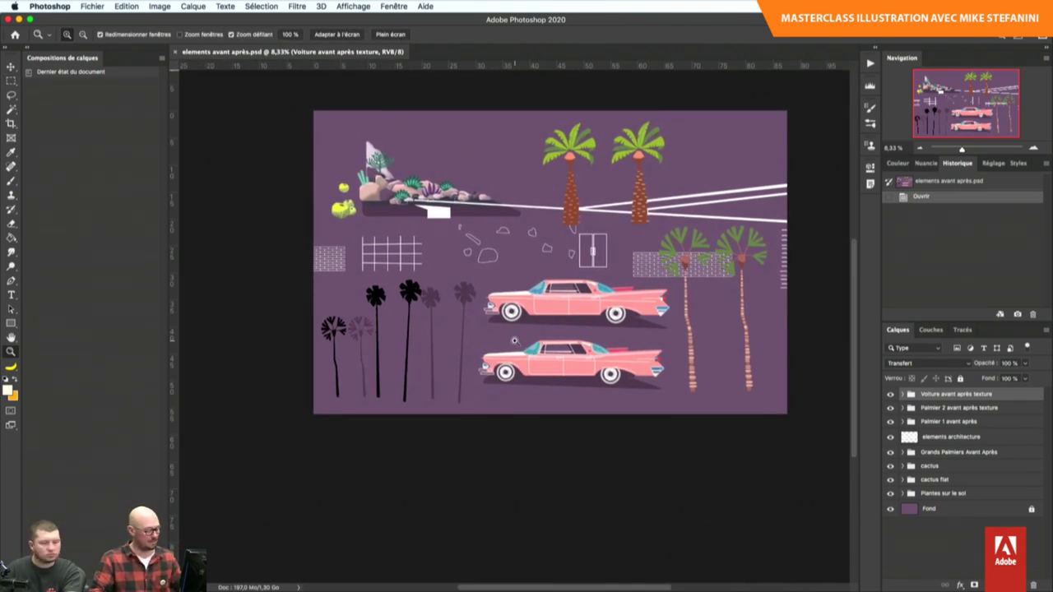
mouse_move(515, 340)
left_mouse_down()
mouse_move(476, 379)
mouse_move(559, 323)
left_mouse_up()
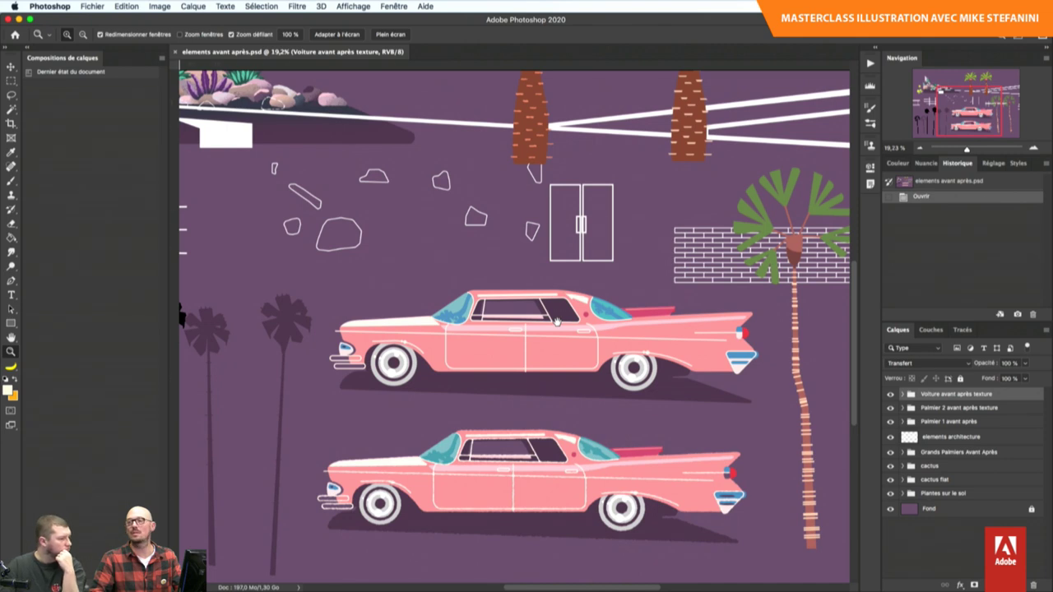
key("ctrl+r")
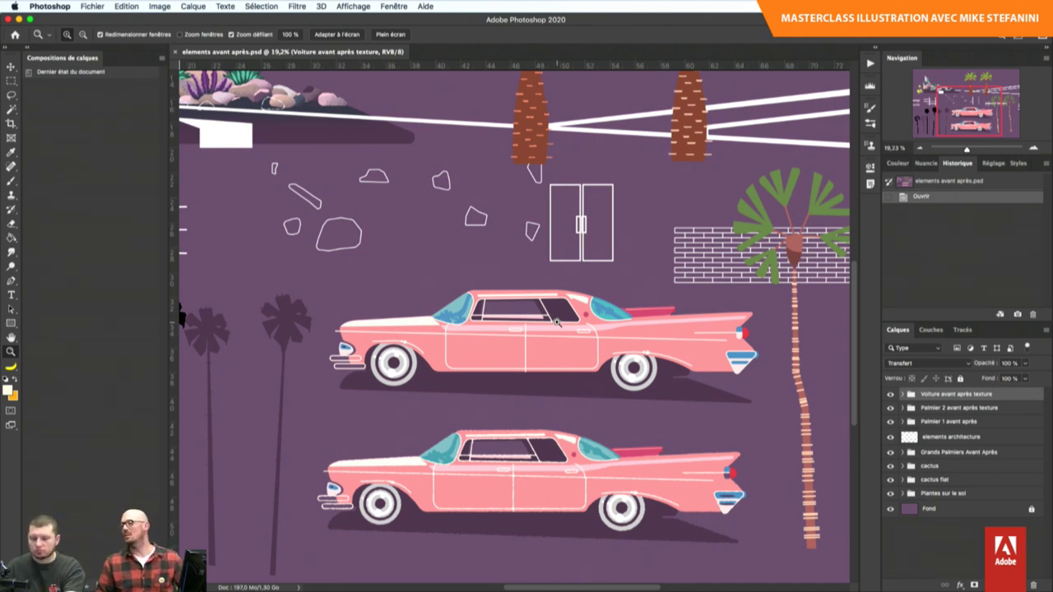
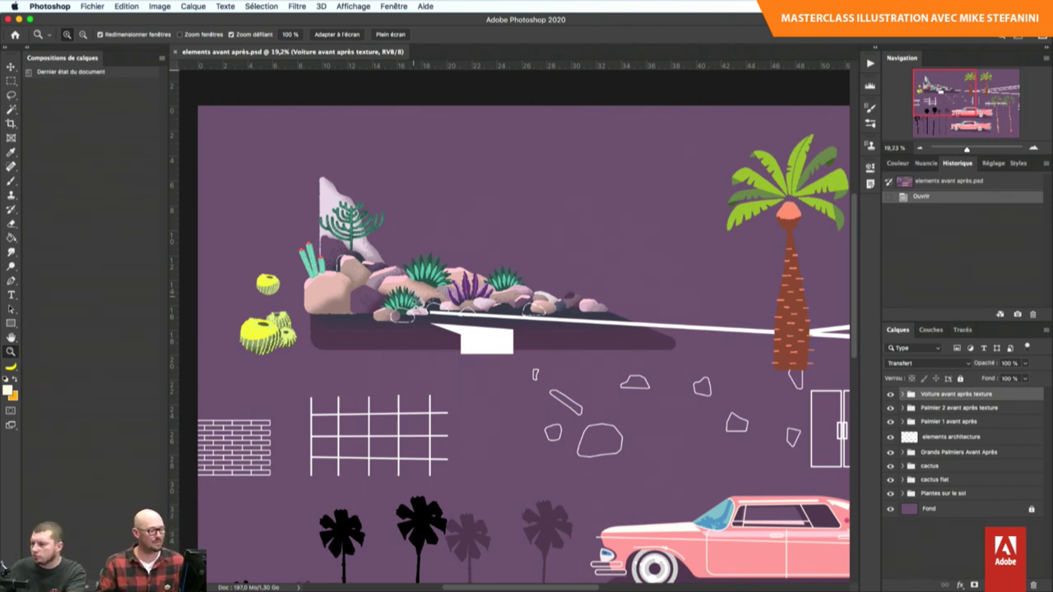
- Pan and scroll across the poster from the pink cars to the palm silhouettes
left_click_drag(544, 394, 505, 333)
scroll(505, 334, "down", 5)
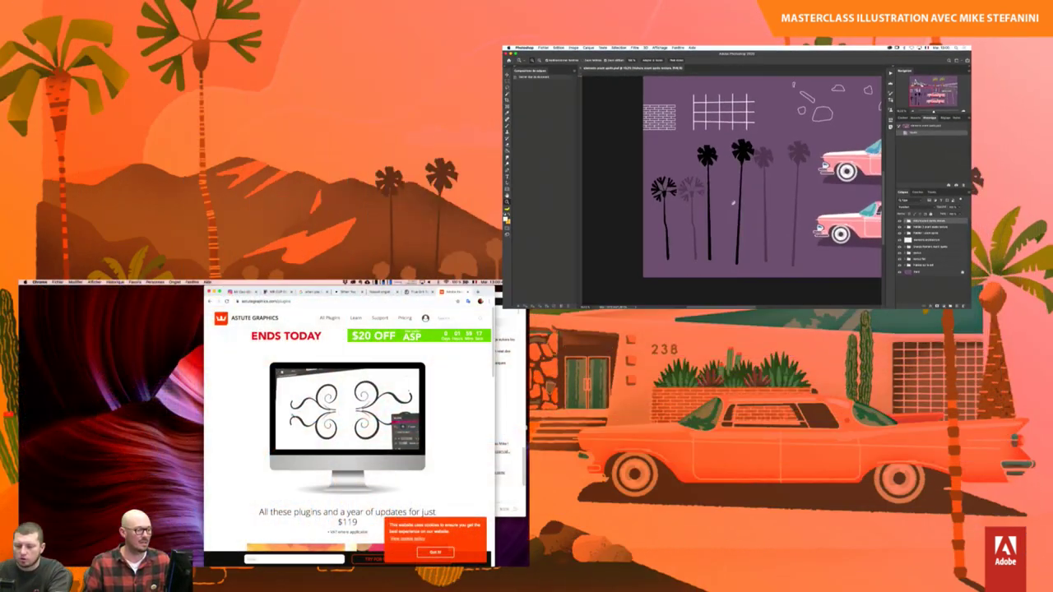
scroll(733, 201, "up", 2)
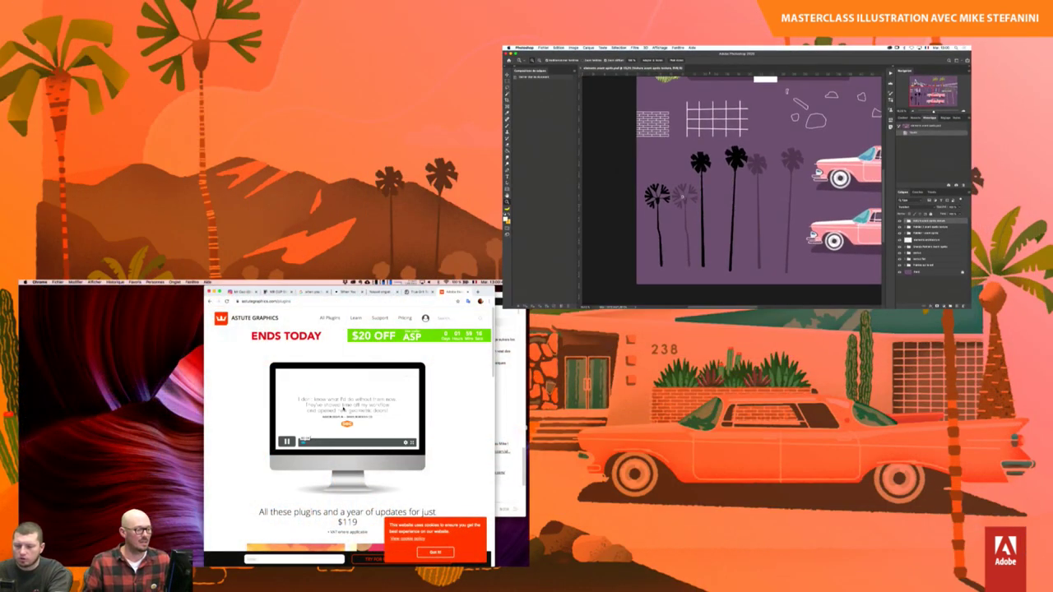
scroll(731, 197, "up", 2)
scroll(729, 191, "up", 2)
scroll(724, 184, "up", 2)
left_click_drag(724, 184, 670, 233)
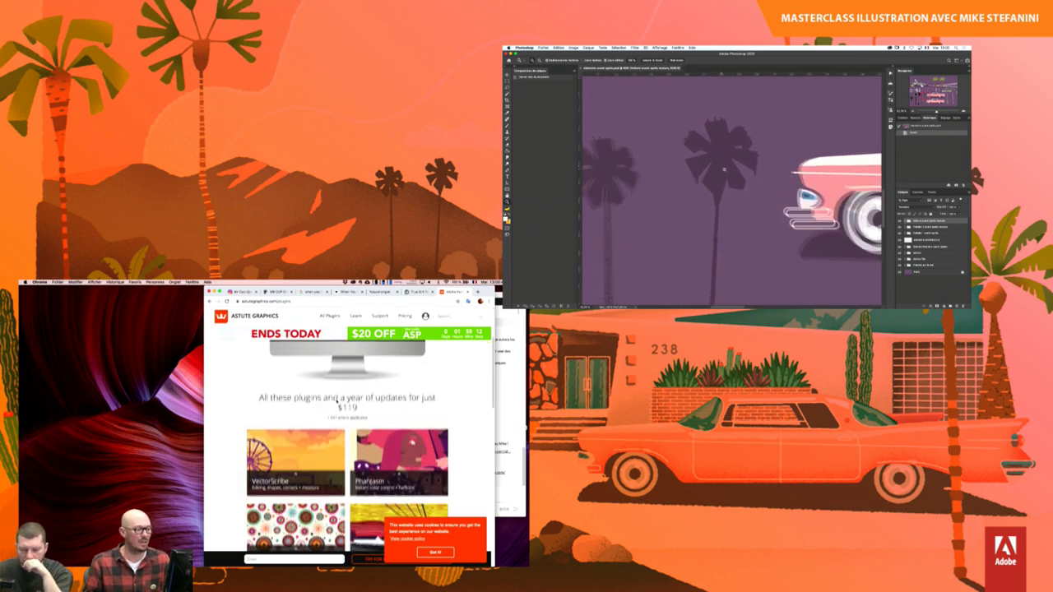
scroll(724, 189, "up", 2)
scroll(736, 202, "up", 2)
scroll(738, 209, "up", 1)
scroll(737, 210, "down", 2)
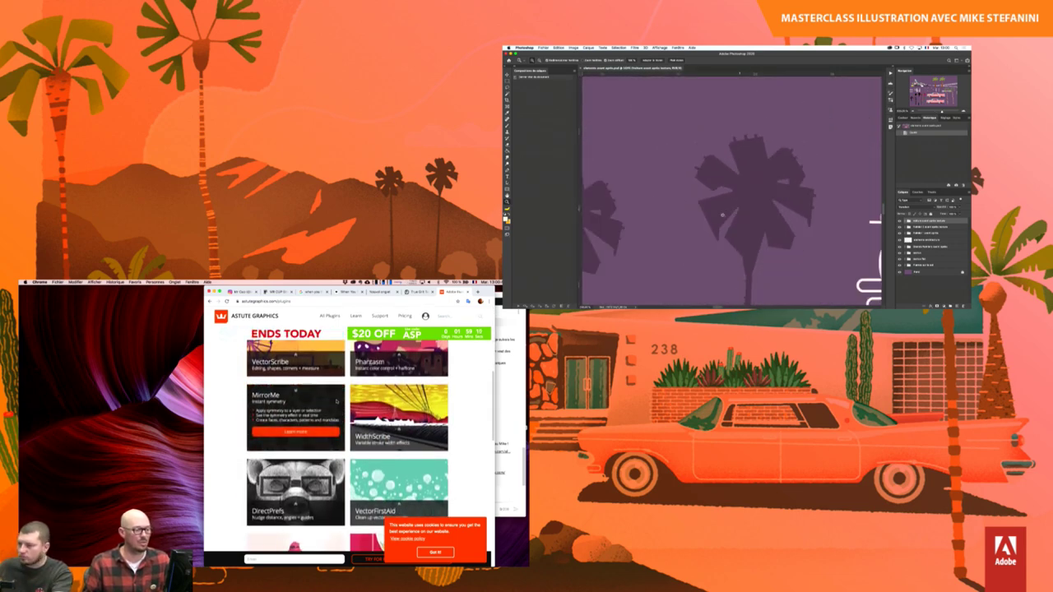
scroll(738, 210, "down", 2)
scroll(738, 210, "down", 1)
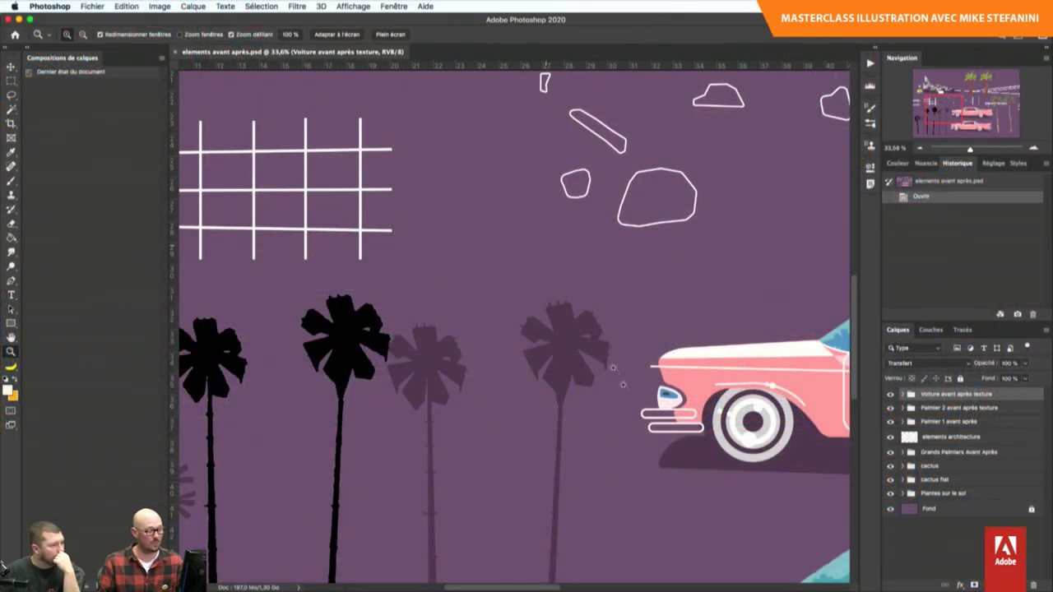
scroll(549, 317, "down", 3)
scroll(538, 370, "down", 2)
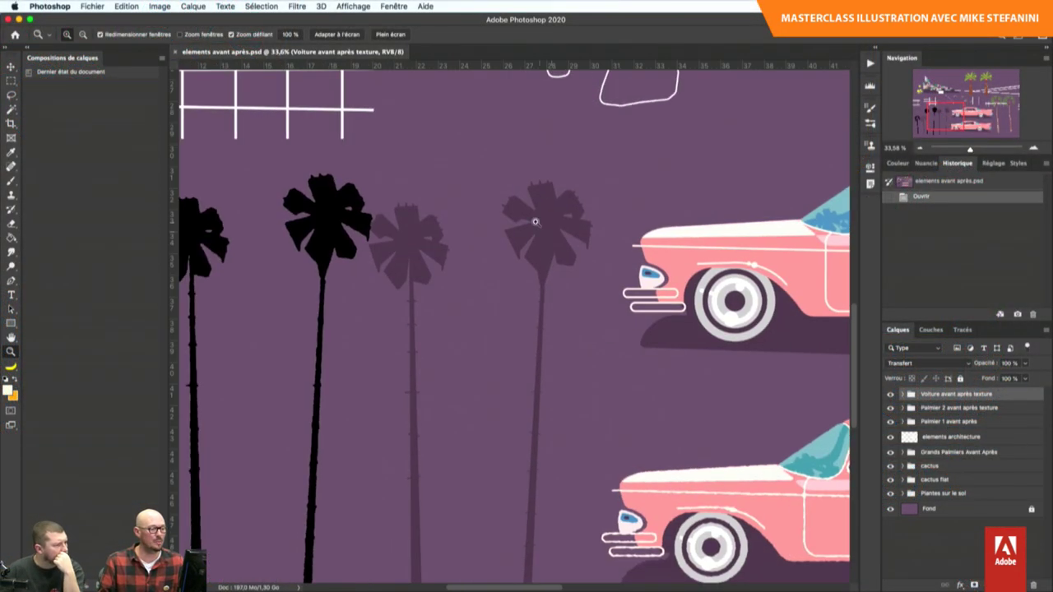
scroll(584, 223, "up", 3)
scroll(583, 223, "up", 2)
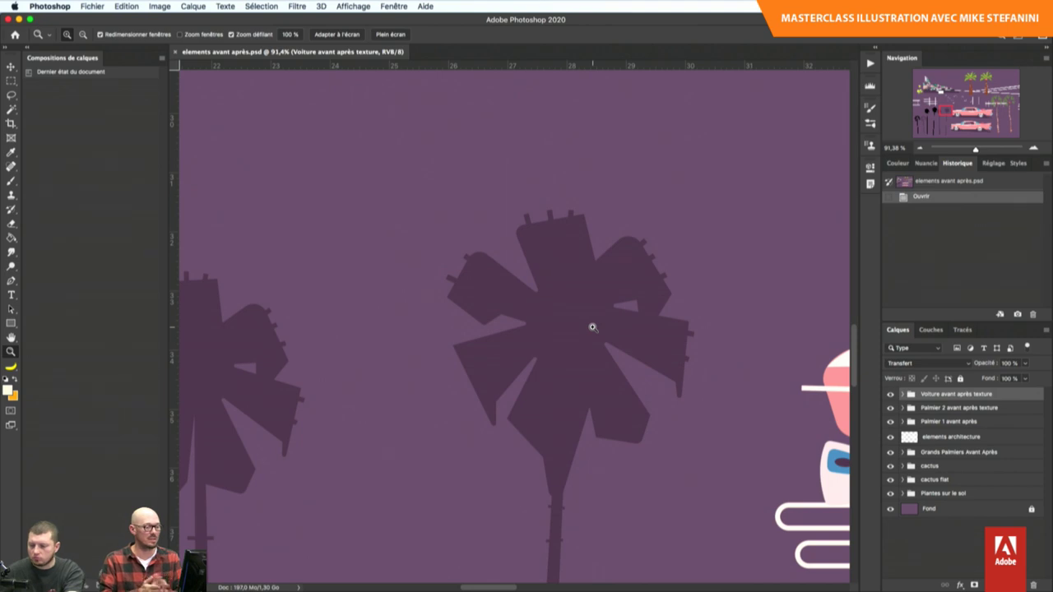
left_click_drag(631, 370, 592, 312)
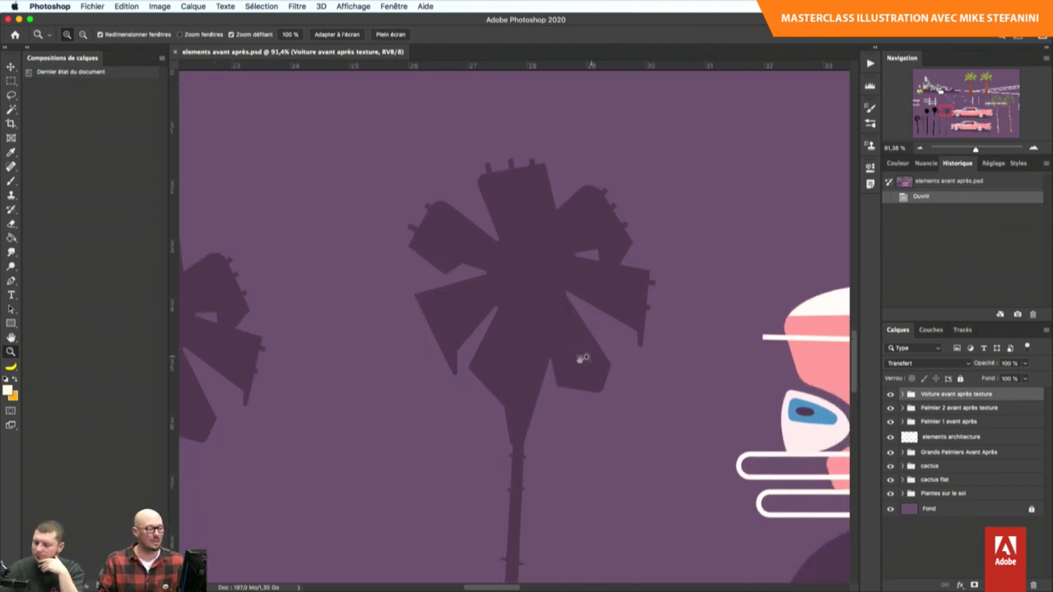
left_click_drag(583, 357, 660, 276)
mouse_move(440, 353)
left_mouse_down()
mouse_move(595, 466)
mouse_move(573, 437)
left_mouse_up()
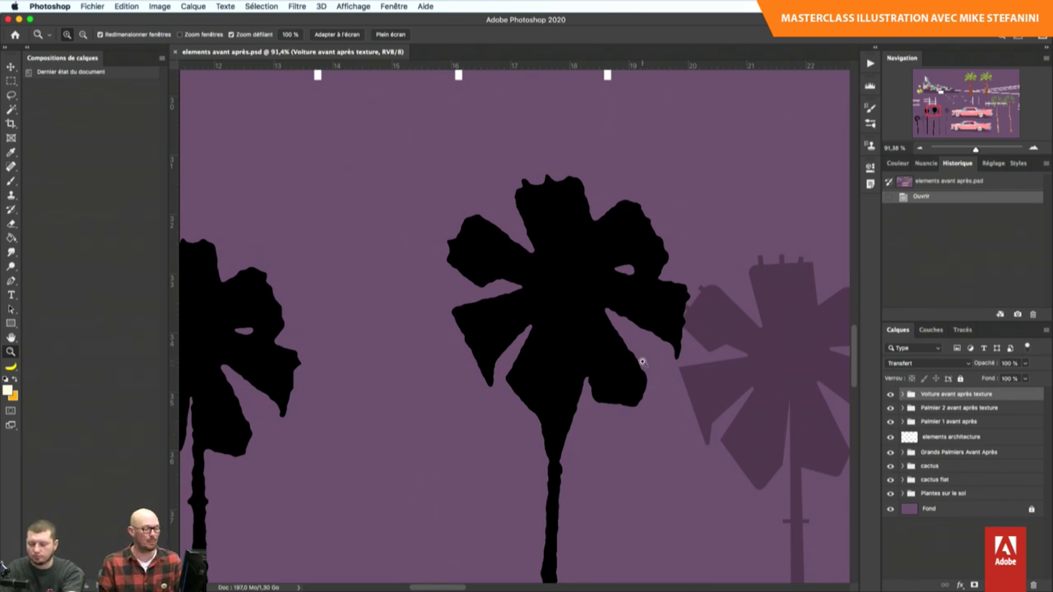
- Zoom out to compare the palms and cars, then zoom in on the green palm's crown
left_click_drag(642, 362, 389, 286)
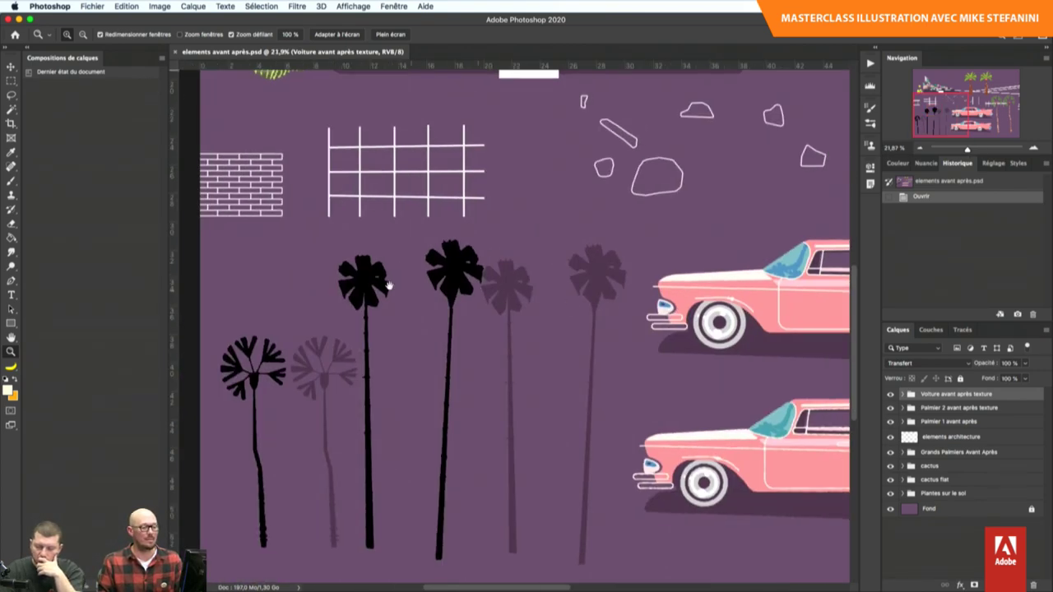
scroll(389, 286, "right", 10)
scroll(435, 294, "left", 8)
scroll(434, 294, "left", 3)
mouse_move(434, 288)
left_mouse_down()
mouse_move(636, 278)
mouse_move(536, 277)
mouse_move(555, 275)
mouse_move(445, 367)
mouse_move(476, 351)
mouse_move(494, 364)
mouse_move(475, 301)
mouse_move(437, 340)
mouse_move(497, 340)
left_mouse_up()
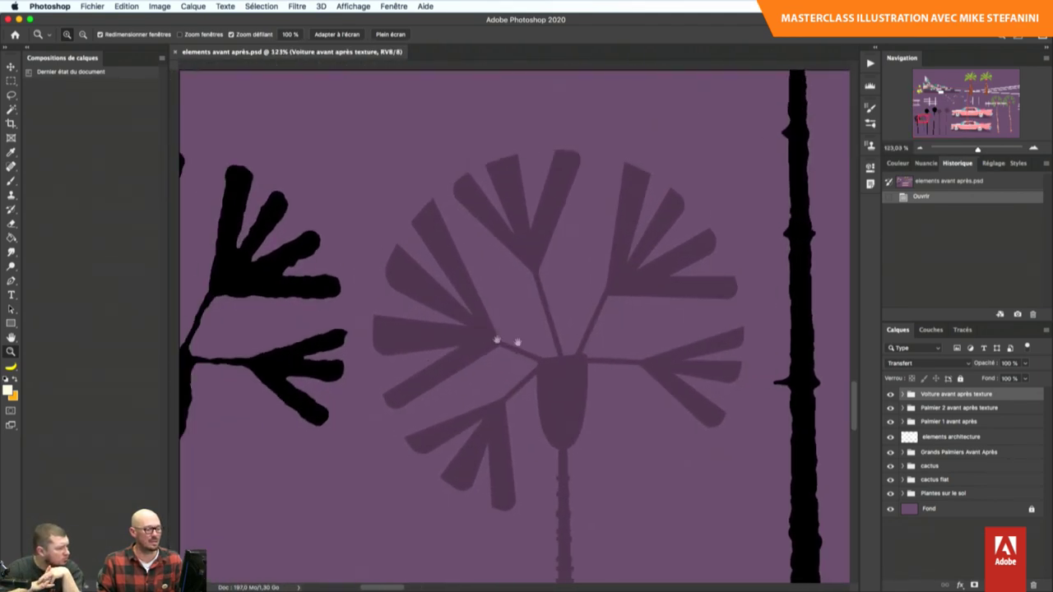
scroll(569, 297, "left", 4)
scroll(651, 414, "left", 4)
scroll(752, 418, "left", 2)
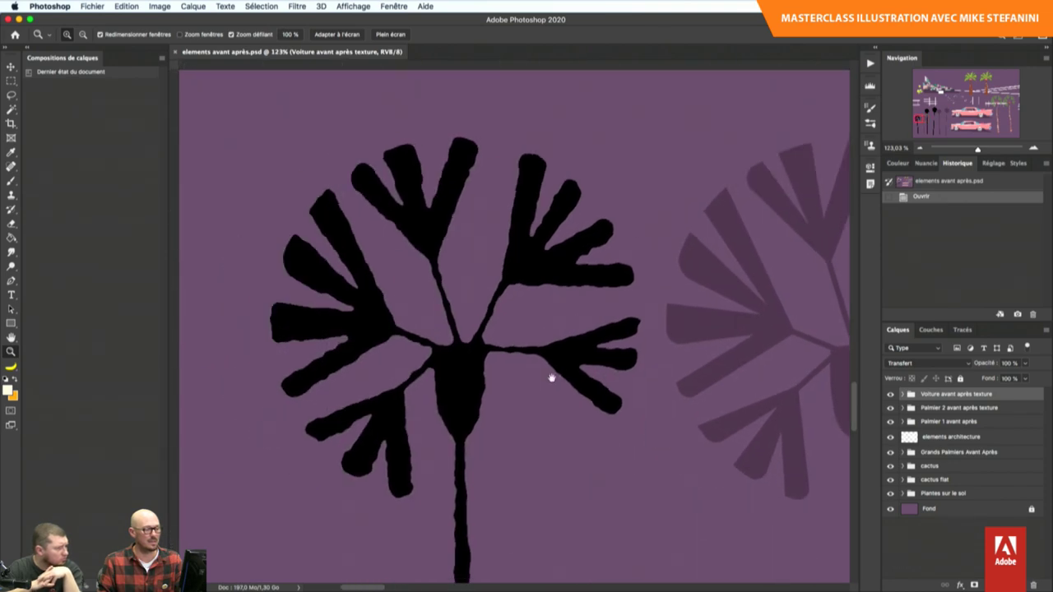
mouse_move(548, 379)
left_mouse_down()
mouse_move(461, 341)
mouse_move(517, 349)
left_mouse_up()
scroll(517, 349, "right", 5)
scroll(493, 354, "right", 5)
scroll(464, 360, "right", 5)
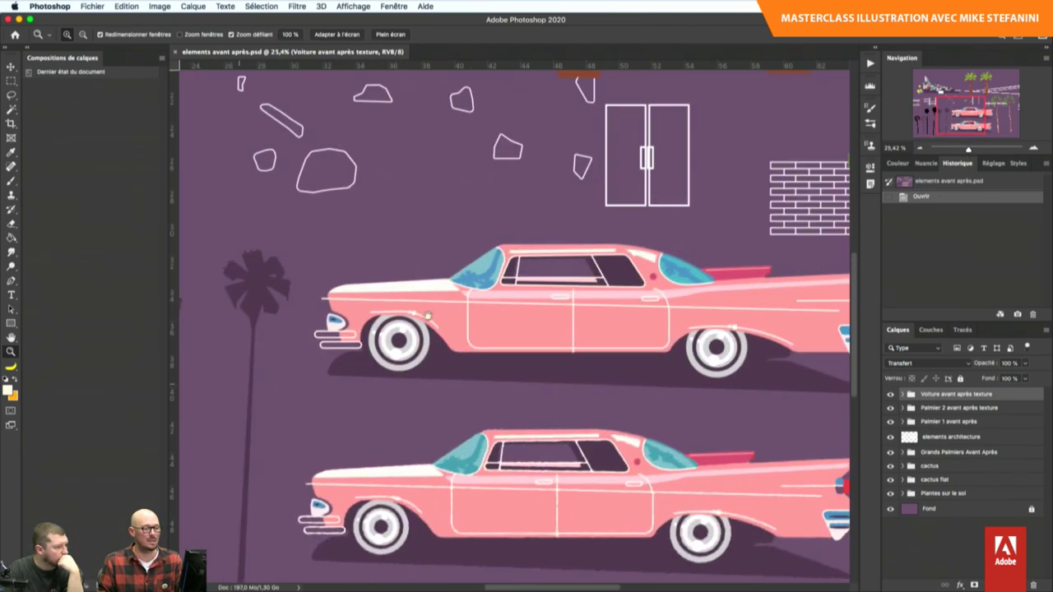
scroll(576, 330, "right", 5)
scroll(651, 311, "right", 3)
scroll(470, 305, "right", 5)
scroll(522, 286, "left", 3)
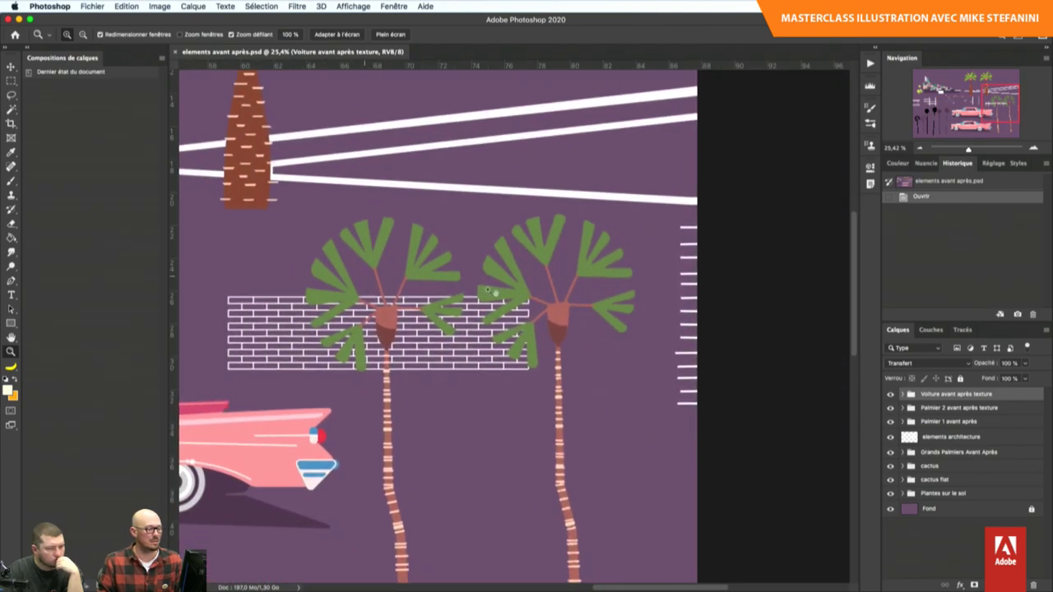
left_click_drag(551, 268, 612, 262)
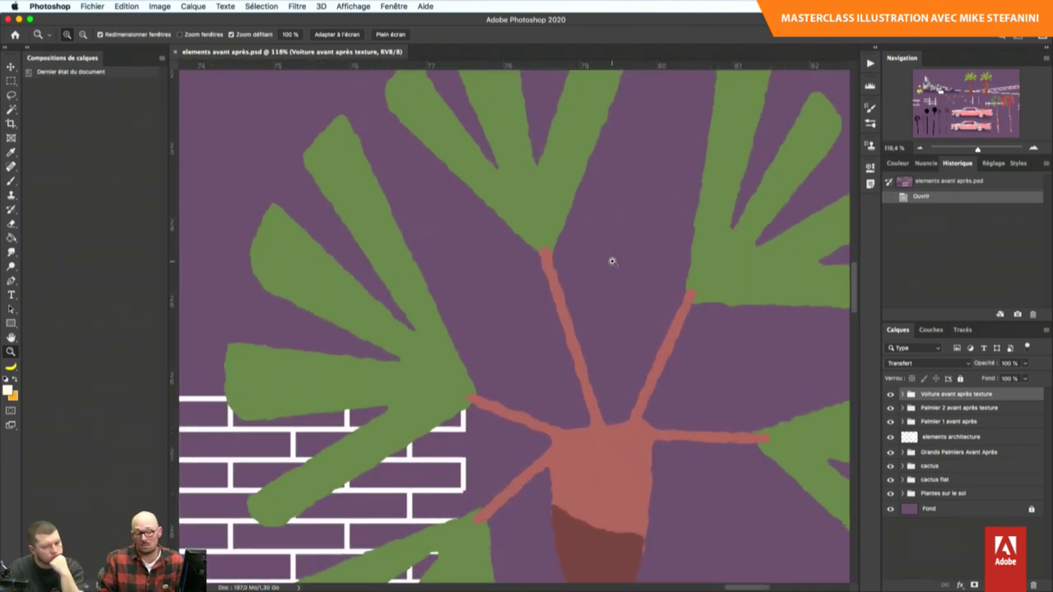
- Try moving the palm leaves, trunk and trunk base, undoing each move
left_click_drag(396, 269, 459, 271)
key("v")
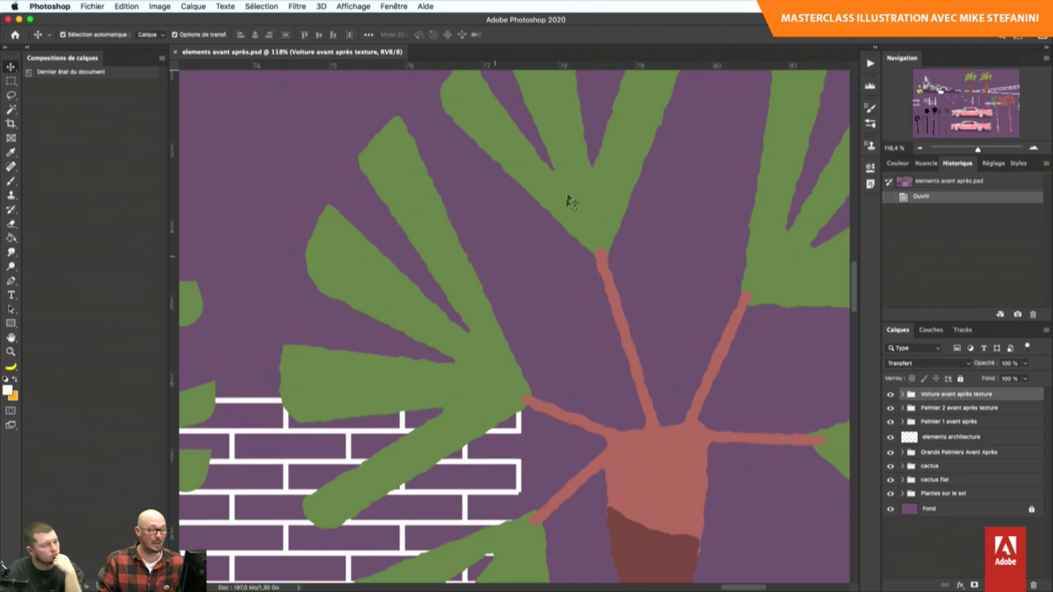
left_click_drag(569, 198, 556, 190)
key("ctrl+z")
left_click_drag(616, 288, 663, 242)
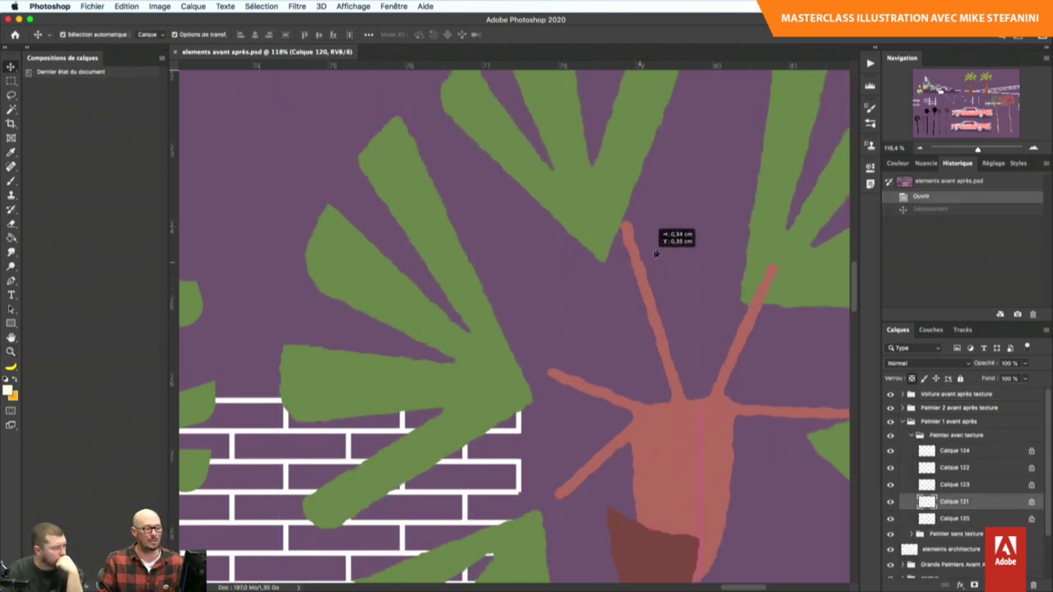
key("ctrl+z")
left_click_drag(675, 522, 634, 430)
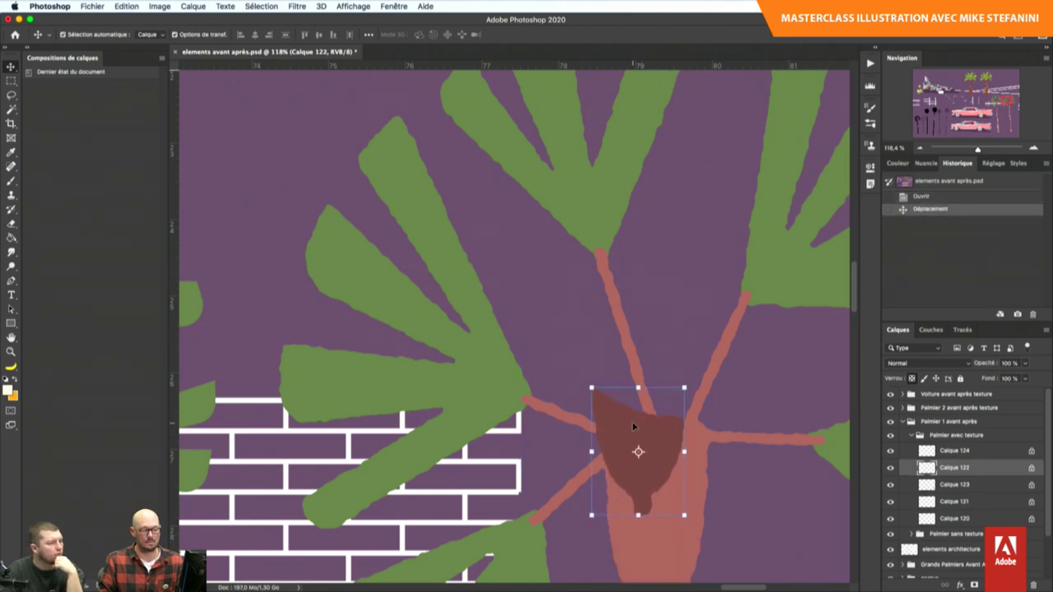
key("ctrl+z")
- Nudge the Calque 120 palm leaves down by 0,04 cm, undoing the extra move
scroll(634, 428, "down", 2)
scroll(630, 411, "down", 5)
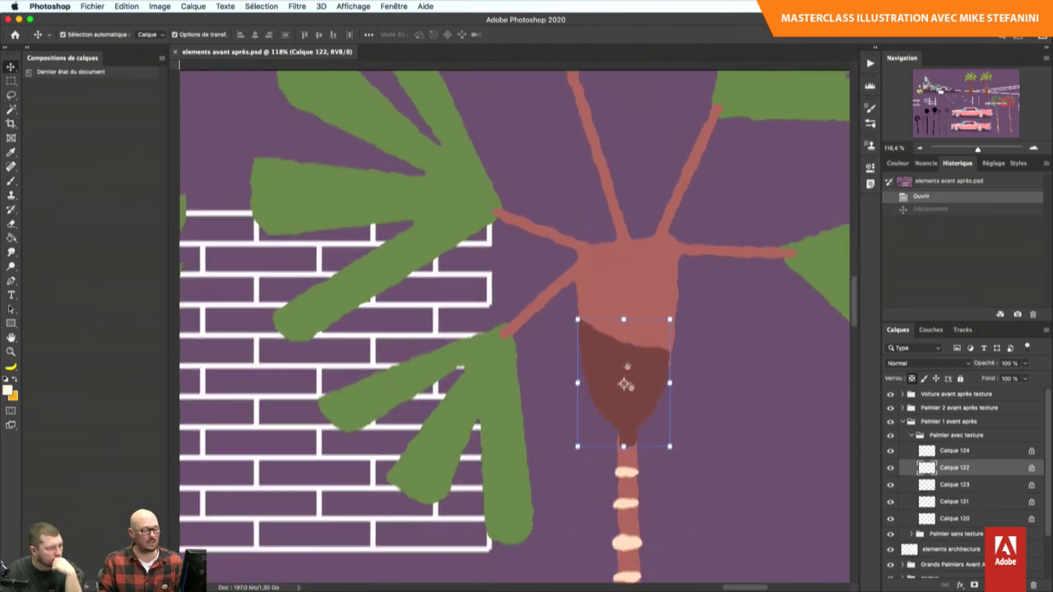
scroll(626, 400, "down", 3)
left_click_drag(621, 386, 609, 324)
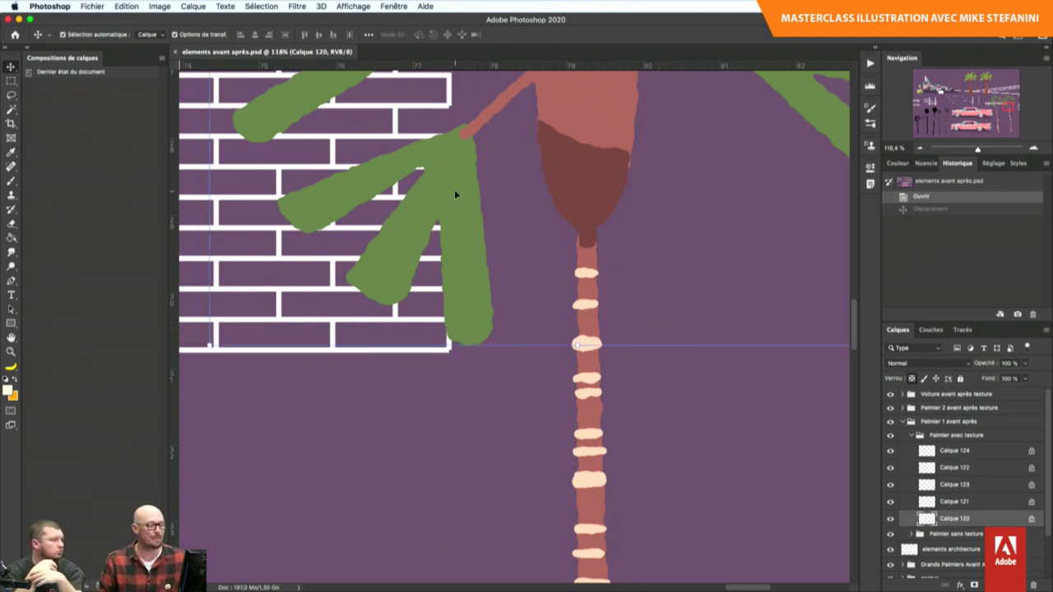
left_click_drag(455, 182, 454, 186)
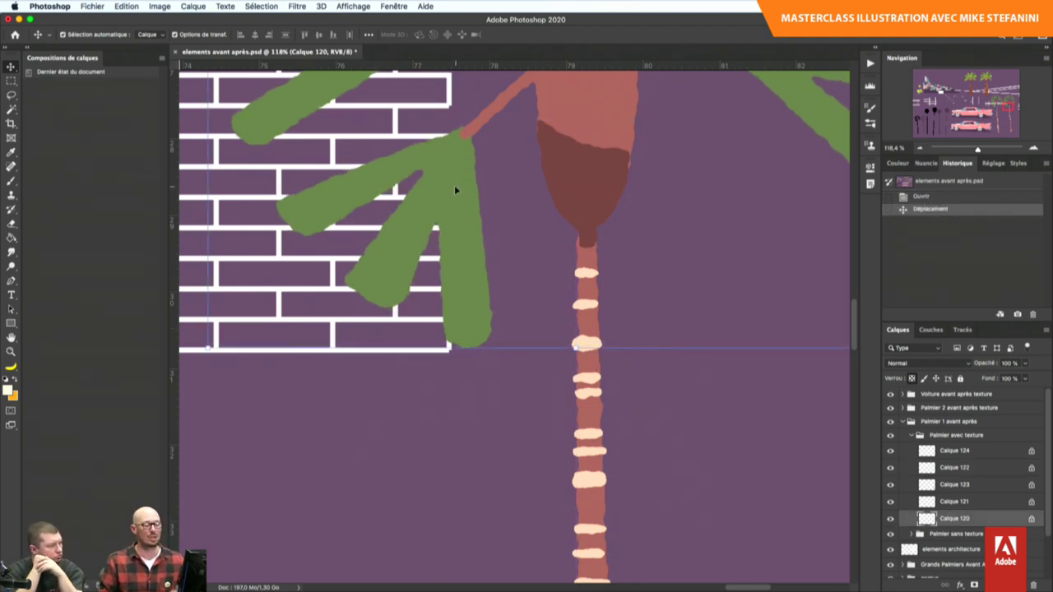
key("z")
mouse_move(579, 165)
left_mouse_down()
mouse_move(526, 193)
mouse_move(537, 295)
mouse_move(524, 241)
mouse_move(482, 228)
left_mouse_up()
key("v")
key("ctrl+z")
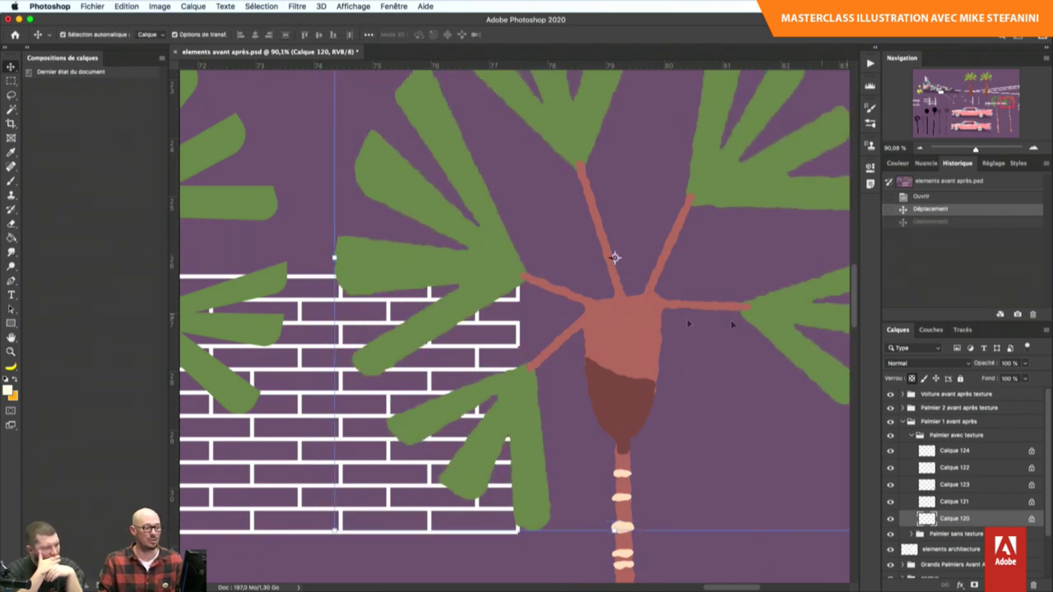
key("z")
scroll(612, 259, "left", 5)
scroll(611, 258, "up", 2)
scroll(576, 293, "down", 10)
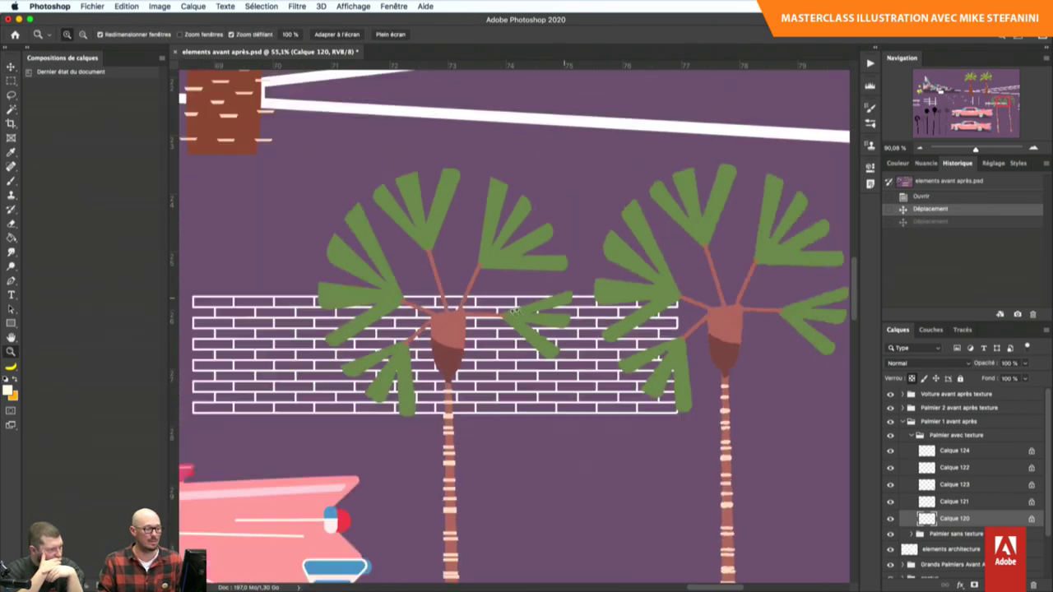
- Shift the 'palmier nain copie' dwarf palm layer sideways to the right
scroll(745, 313, "left", 8)
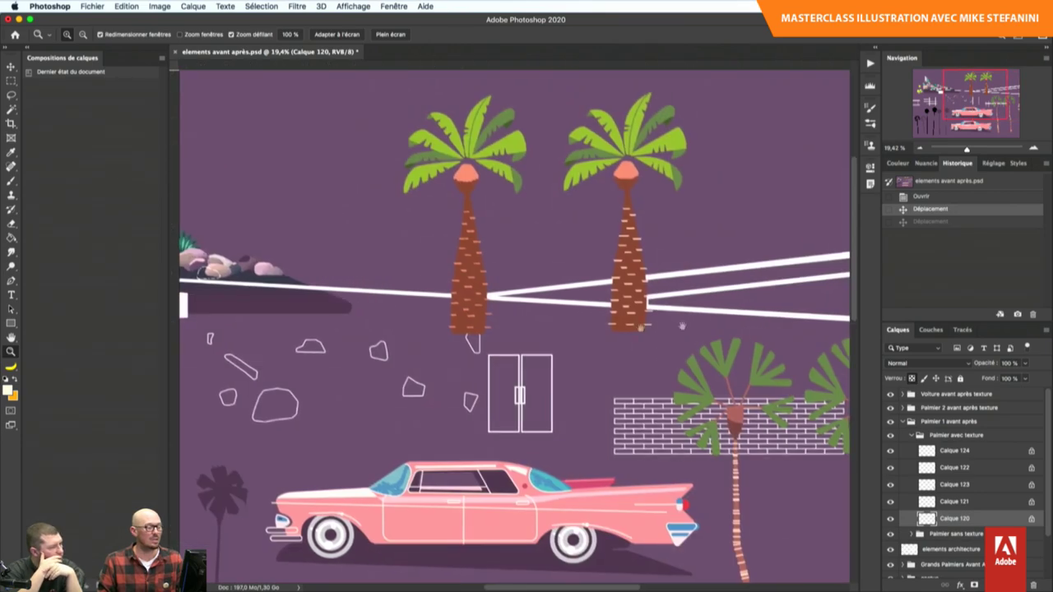
scroll(488, 201, "right", 2)
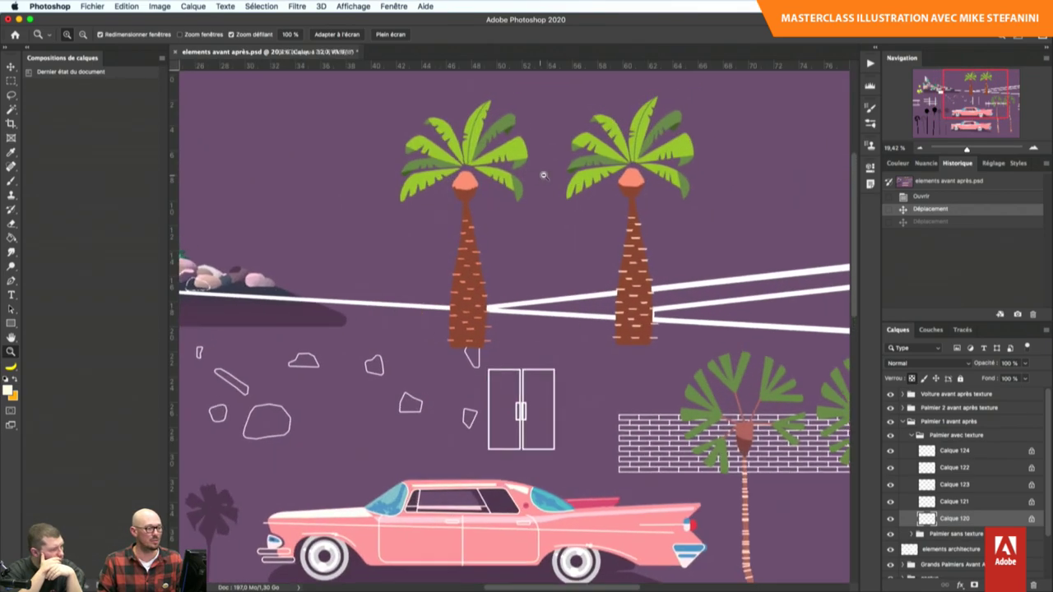
scroll(546, 170, "up", 6)
scroll(634, 251, "up", 3)
scroll(645, 246, "right", 2)
scroll(645, 246, "right", 5)
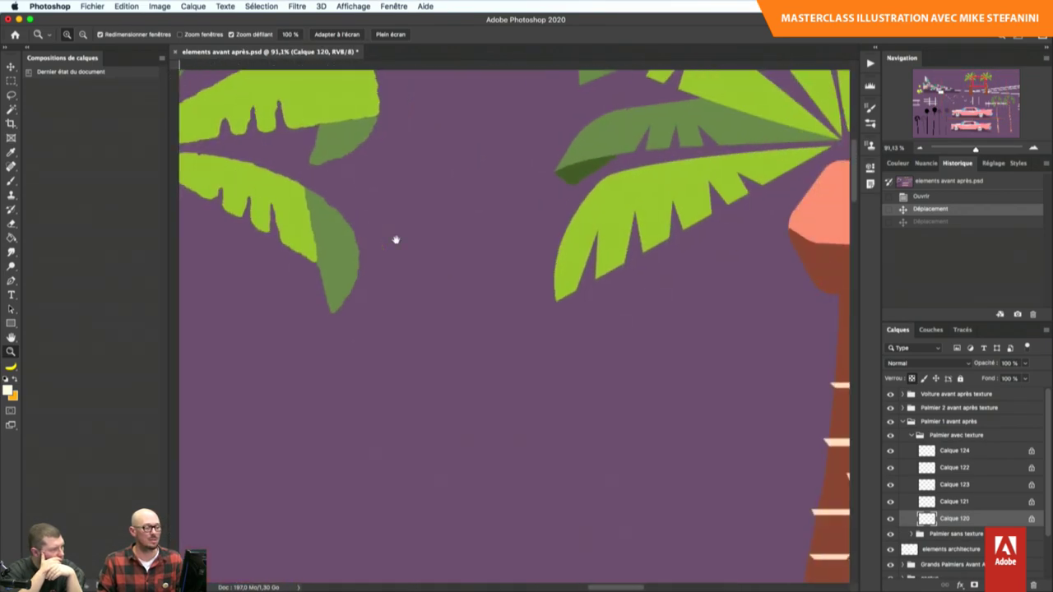
scroll(395, 238, "right", 3)
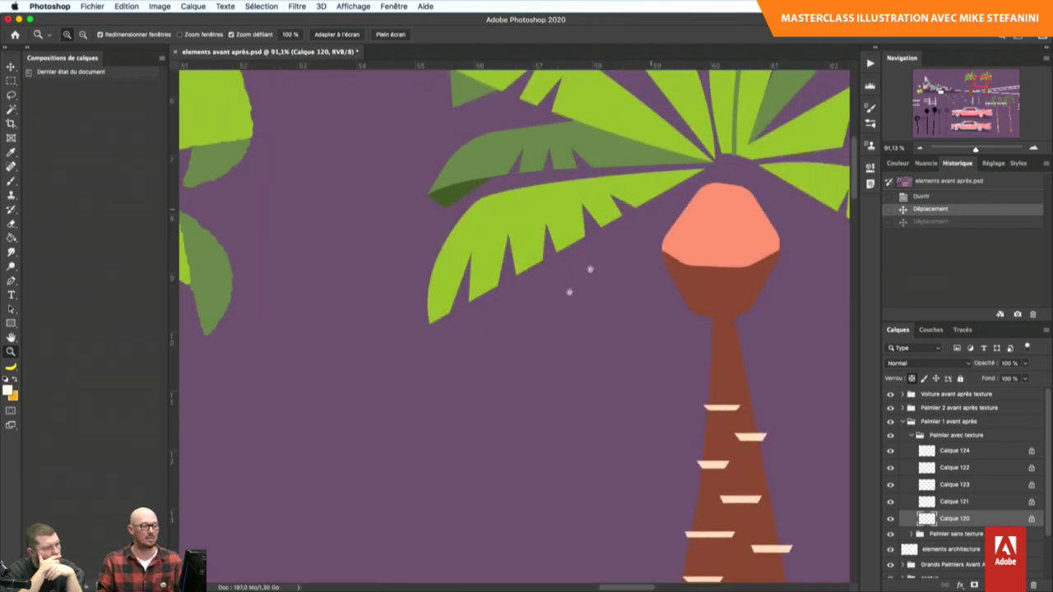
scroll(590, 269, "up", 5)
scroll(576, 313, "right", 3)
scroll(596, 309, "down", 2)
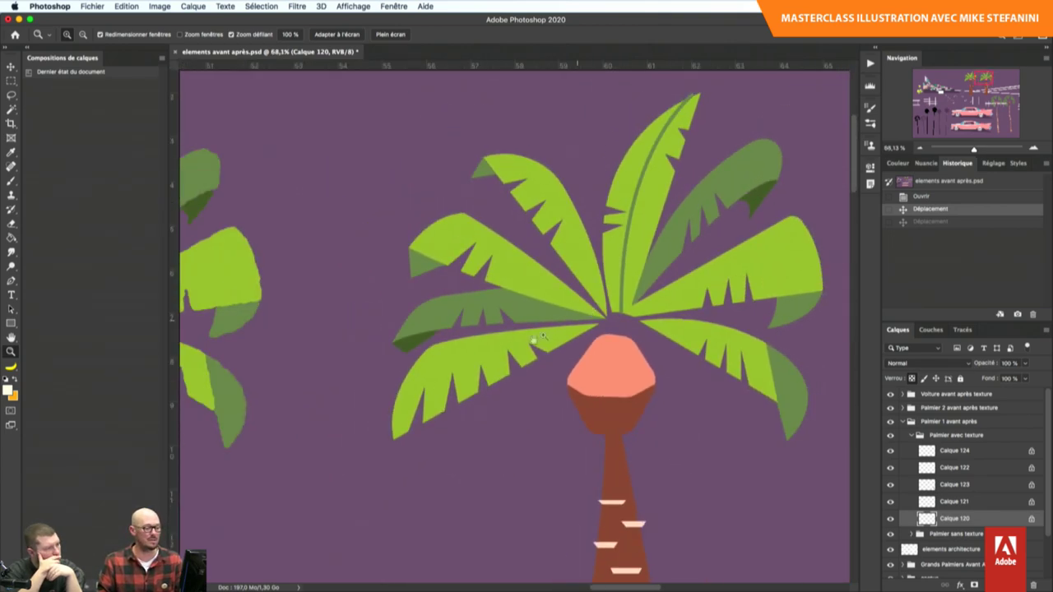
left_click_drag(314, 293, 642, 282)
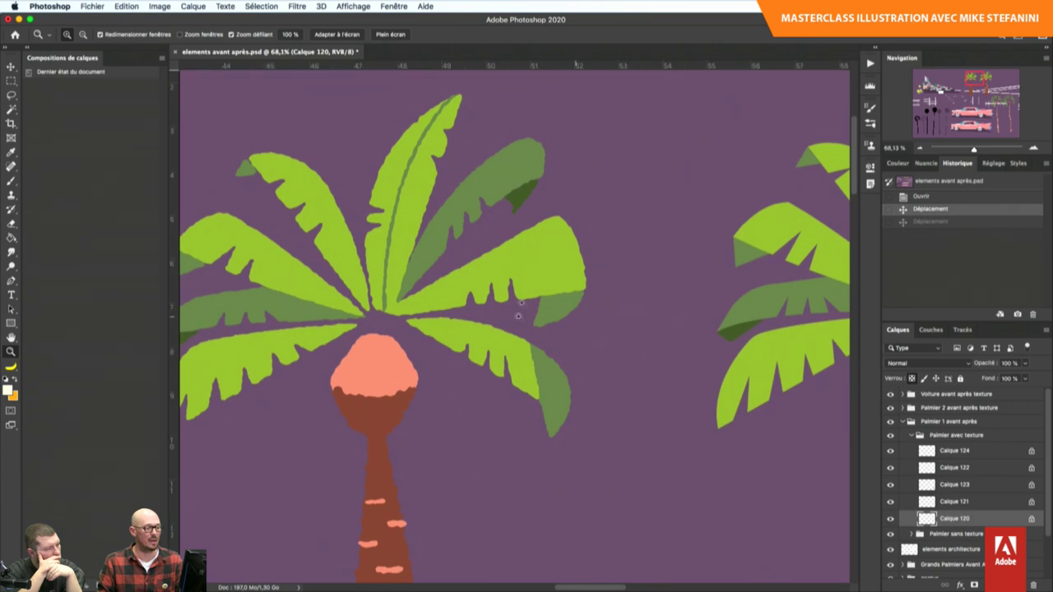
key("v")
mouse_move(525, 195)
left_mouse_down()
mouse_move(613, 198)
mouse_move(581, 194)
left_mouse_up()
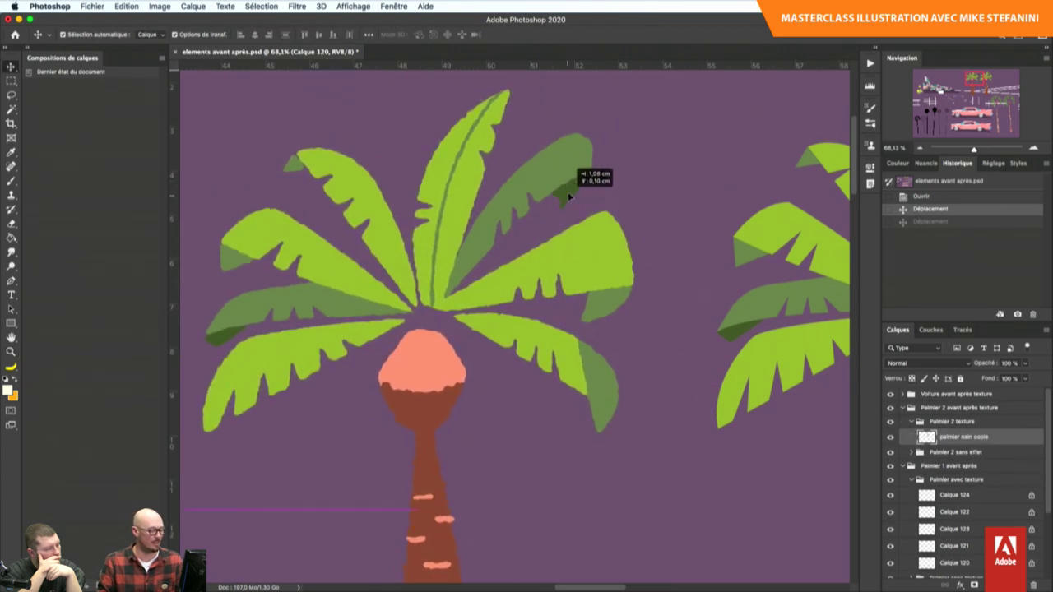
- Drag the 'elements architecture' layer's grid, lines and bricks down beside the pink cars
key("z")
left_click_drag(650, 265, 489, 321)
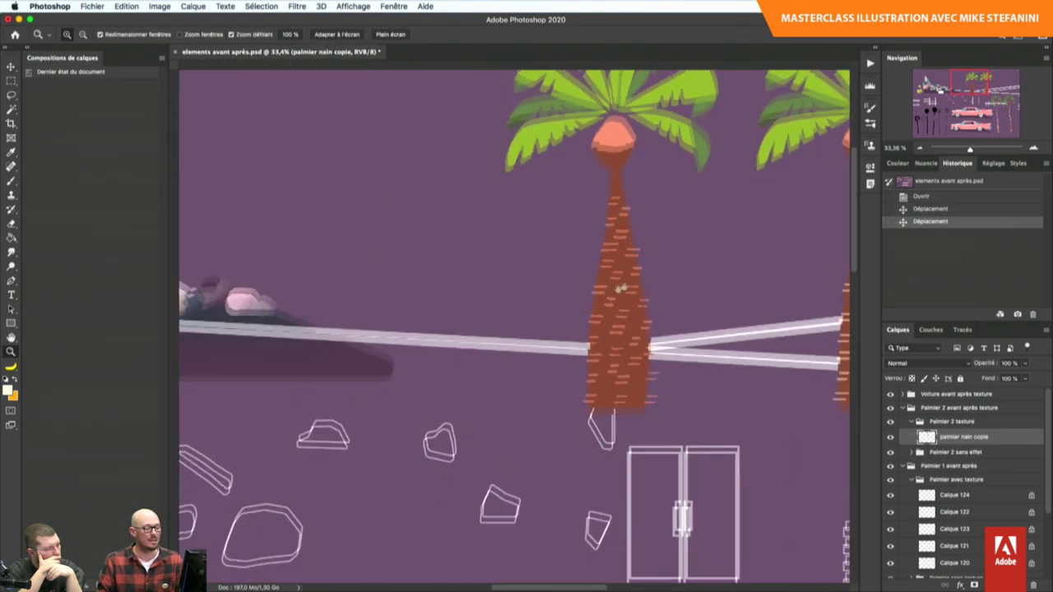
key("v")
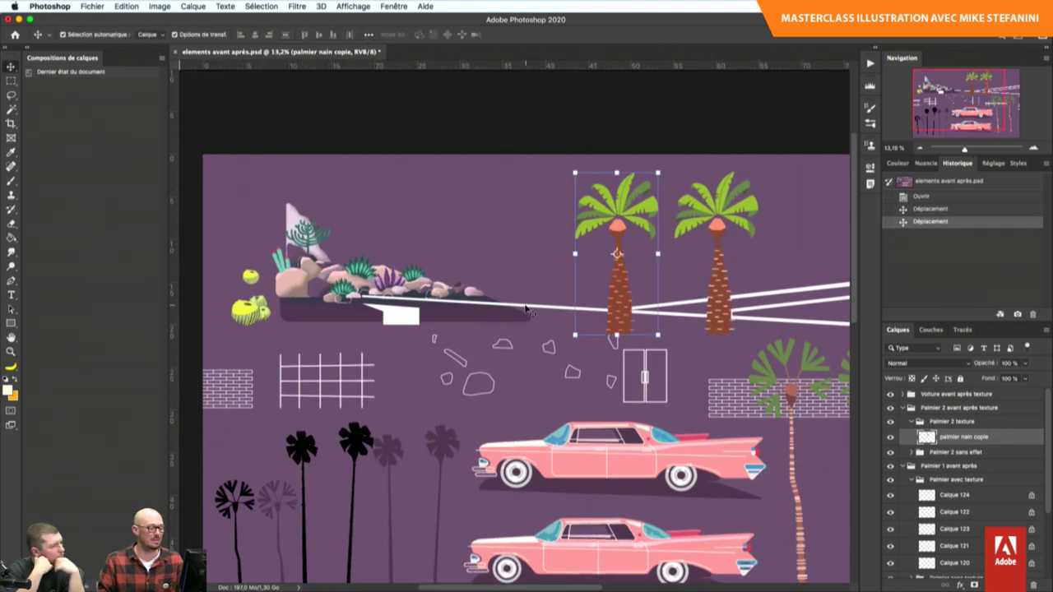
left_click(528, 310)
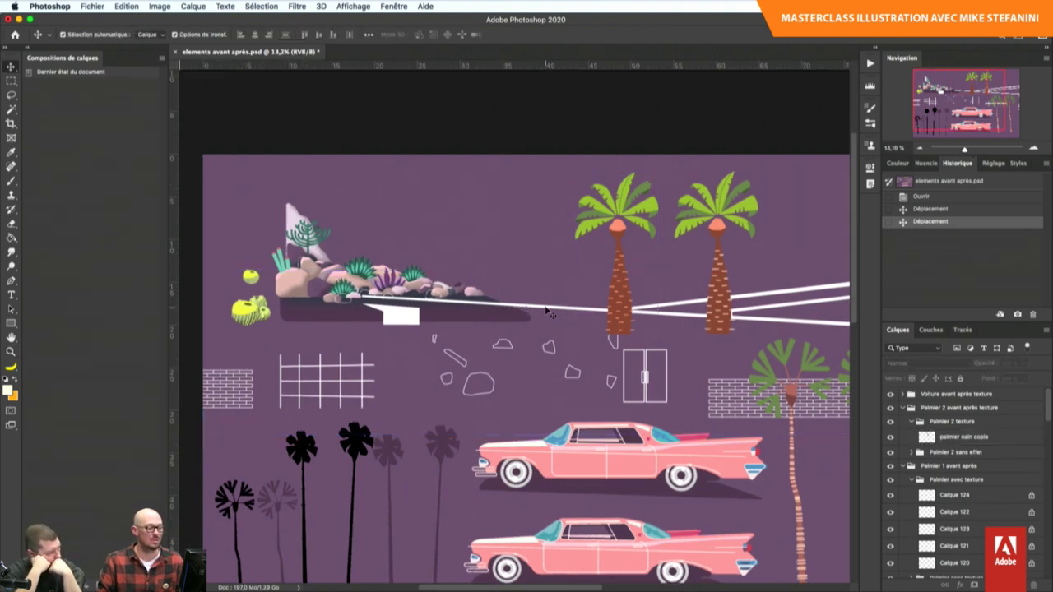
mouse_move(548, 310)
left_mouse_down()
mouse_move(485, 266)
mouse_move(541, 272)
left_mouse_up()
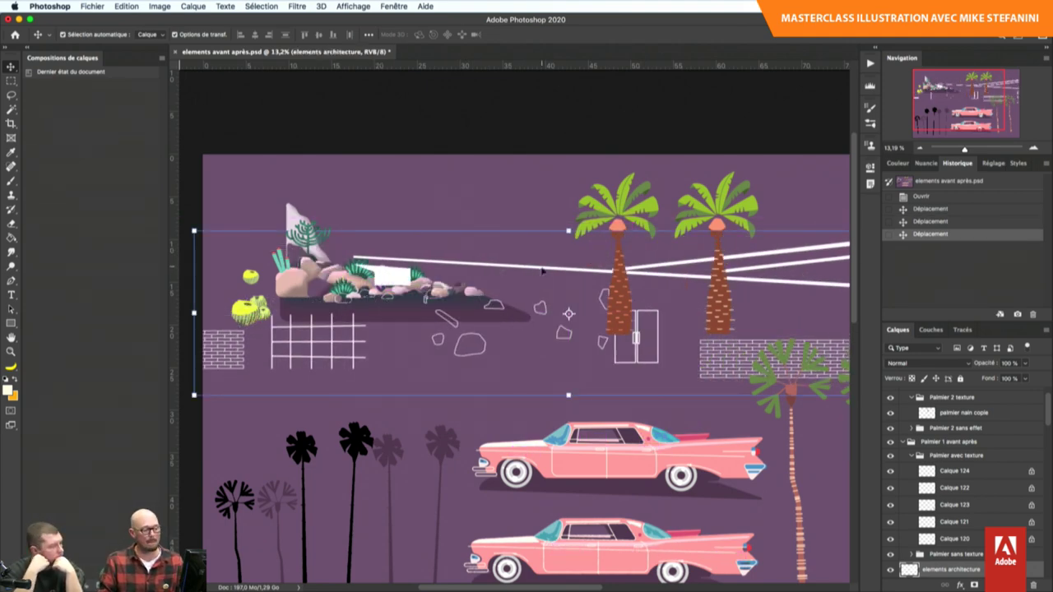
scroll(577, 356, "down", 2)
scroll(444, 255, "down", 3)
scroll(445, 255, "left", 3)
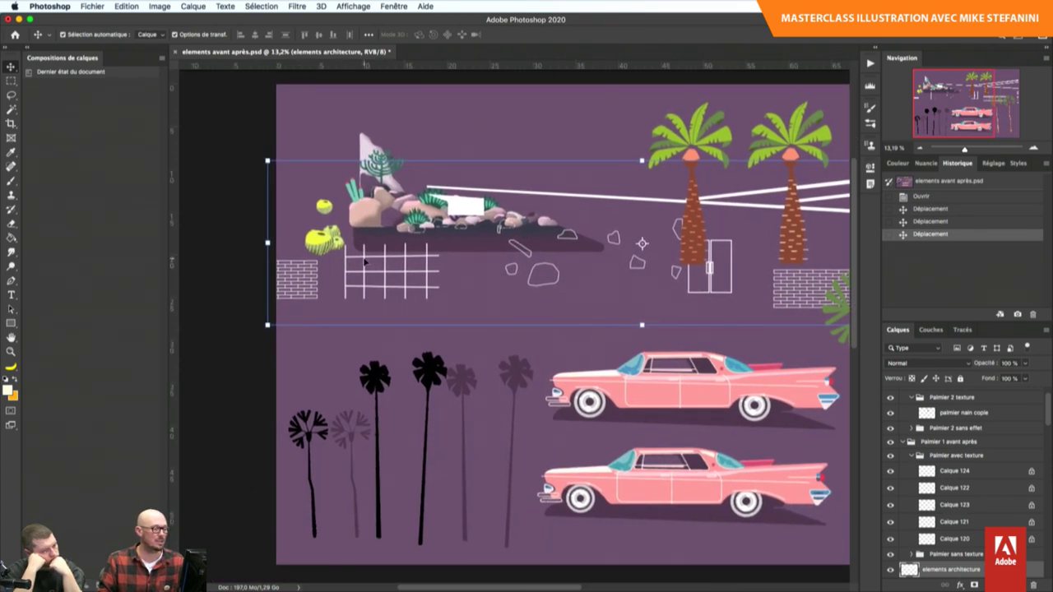
left_click_drag(366, 260, 375, 341)
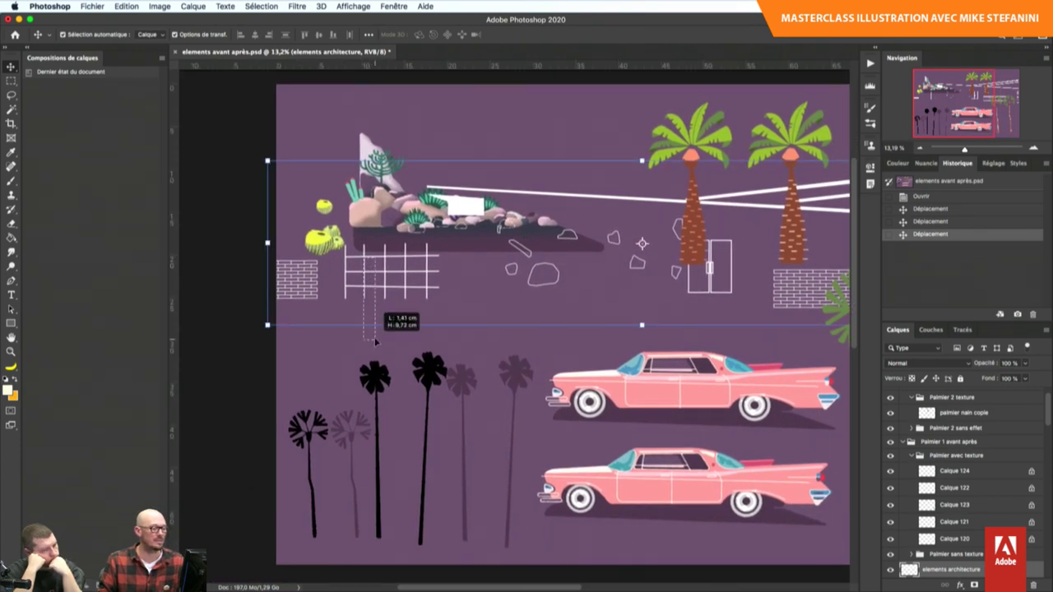
left_click_drag(385, 290, 429, 435)
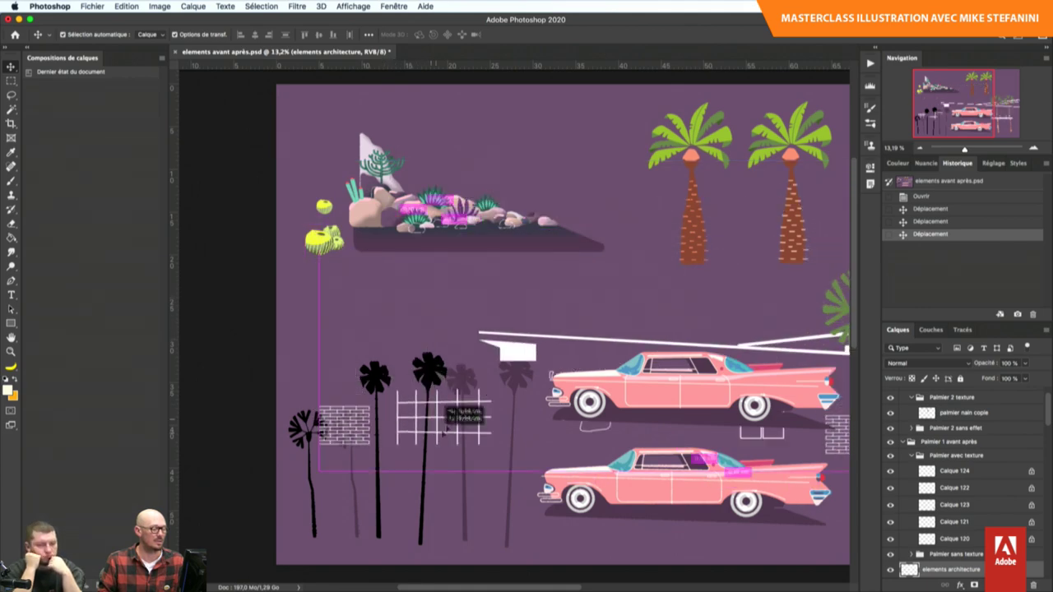
key("z")
mouse_move(510, 216)
left_mouse_down()
mouse_move(536, 216)
mouse_move(665, 286)
mouse_move(562, 301)
left_mouse_up()
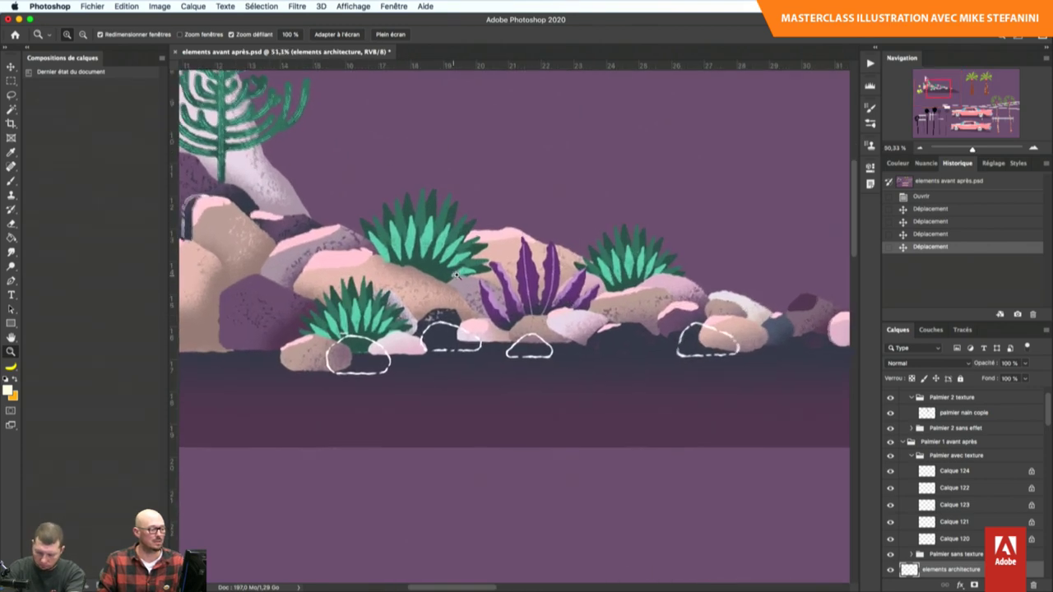
left_click_drag(563, 302, 419, 261)
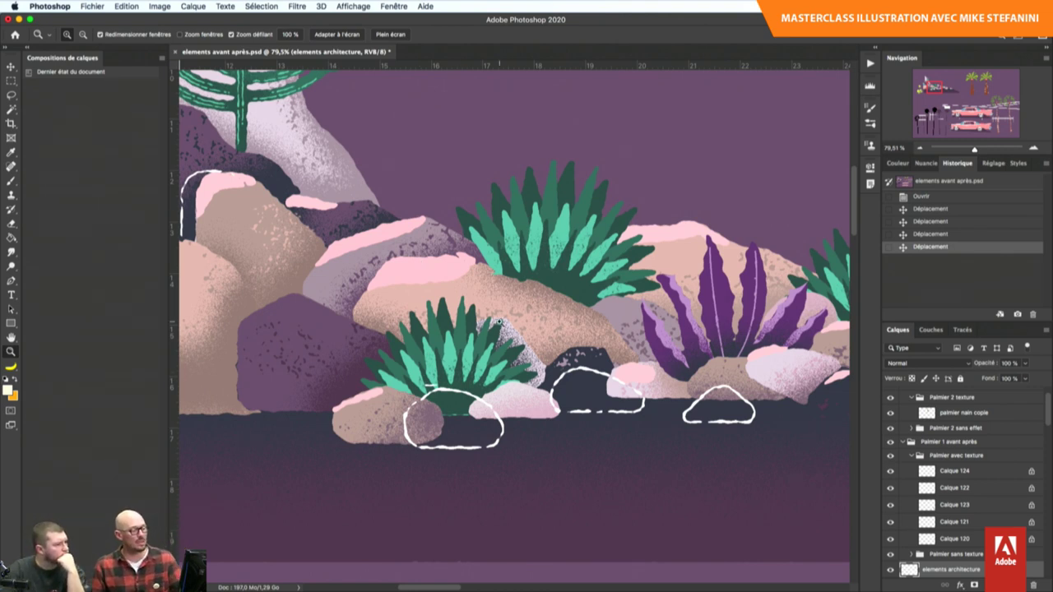
scroll(446, 270, "left", 5)
key("v")
left_click_drag(445, 265, 441, 177)
key("ctrl+z")
left_click_drag(385, 312, 467, 200)
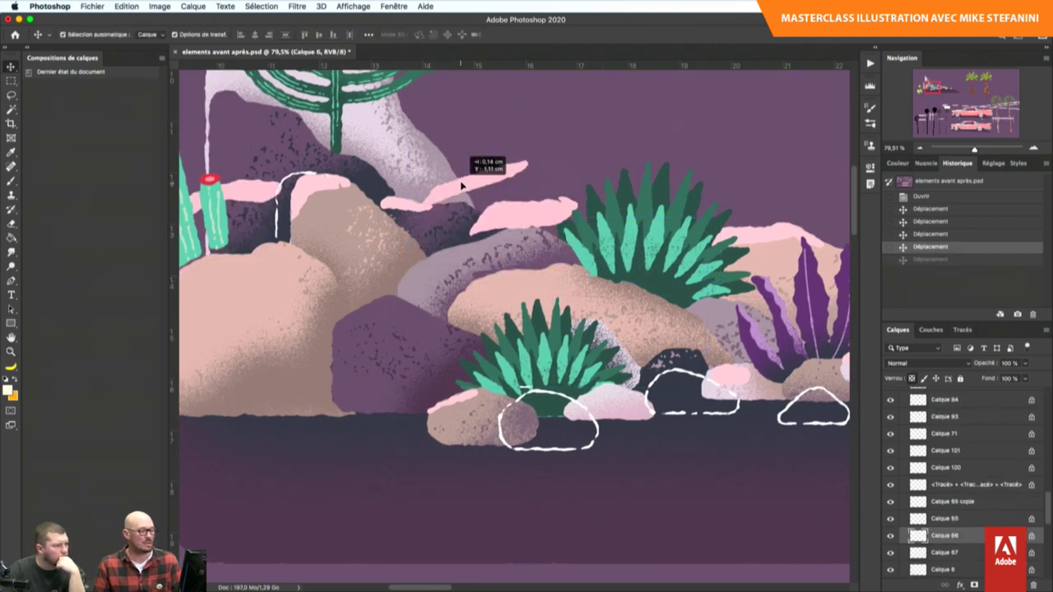
key("ctrl+z")
left_click_drag(627, 338, 623, 249)
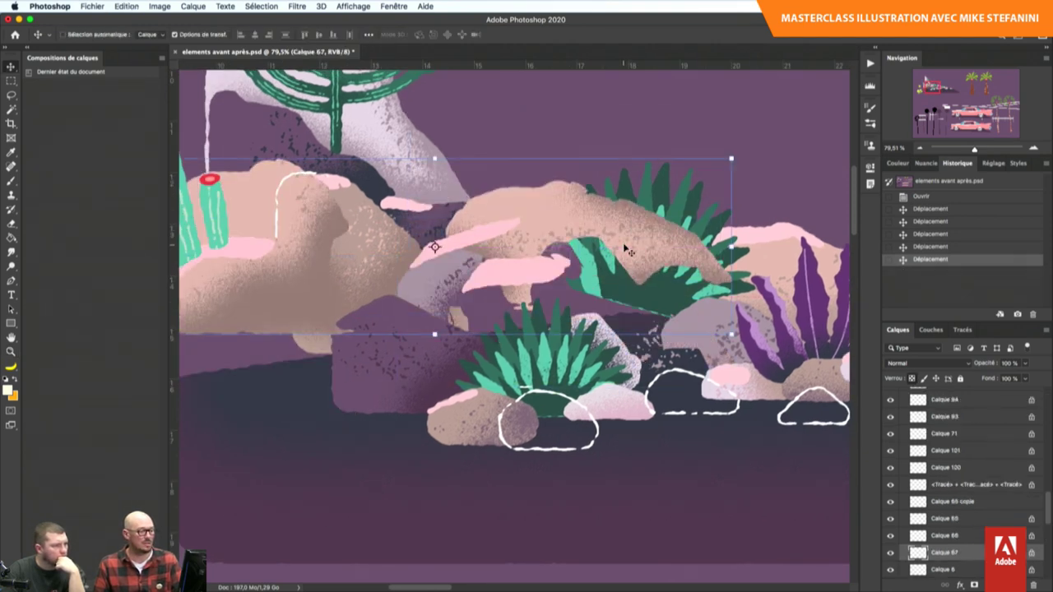
key("ctrl+z")
scroll(437, 248, "left", 8)
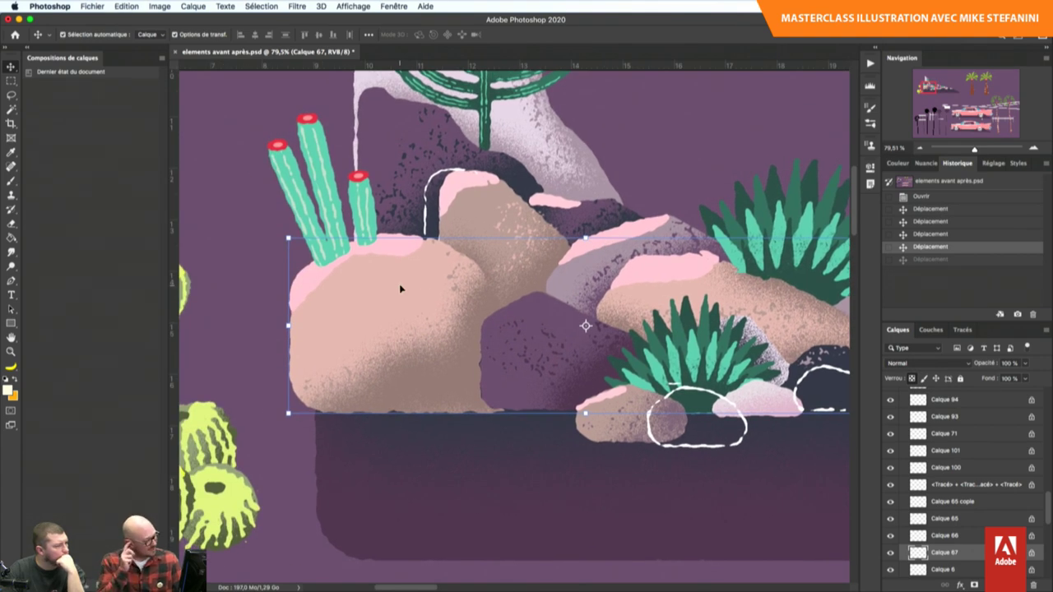
scroll(401, 288, "left", 1)
scroll(400, 288, "up", 1)
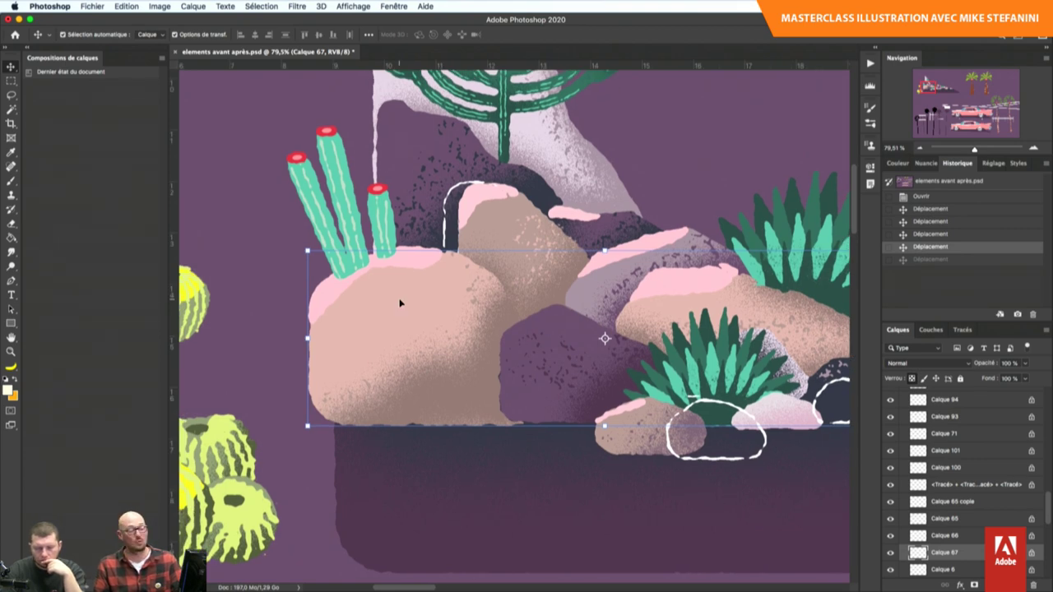
scroll(452, 302, "left", 2)
scroll(452, 301, "up", 2)
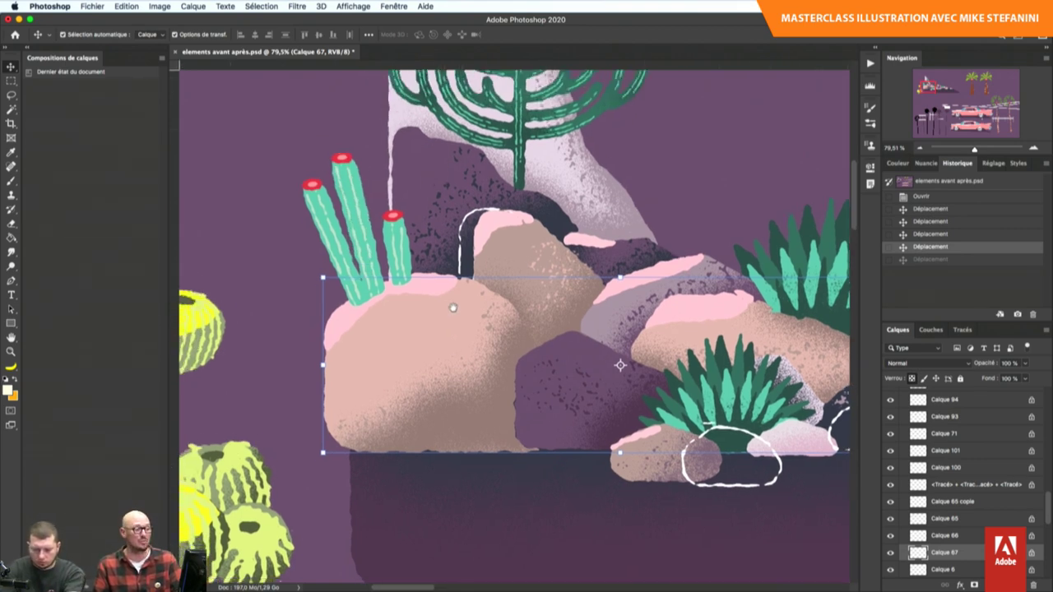
left_click_drag(431, 334, 507, 310)
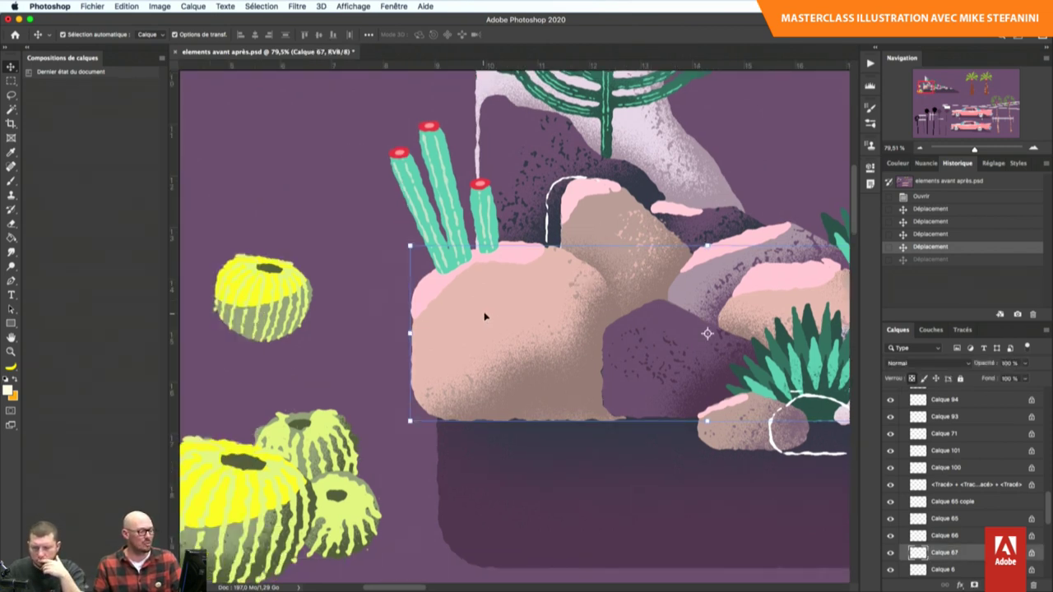
left_click_drag(484, 317, 489, 295)
key("ctrl+z")
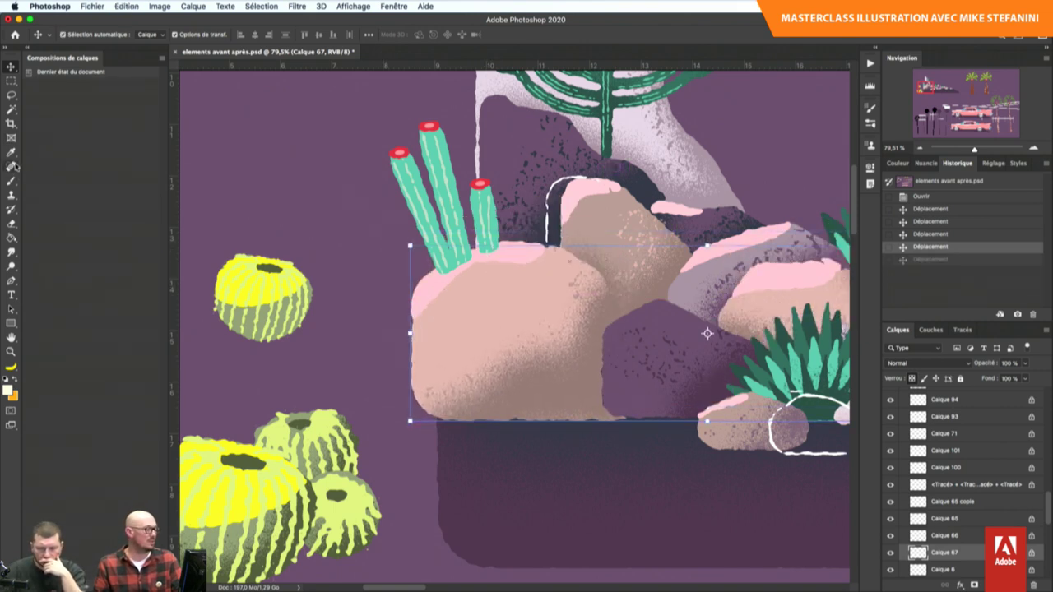
key("p")
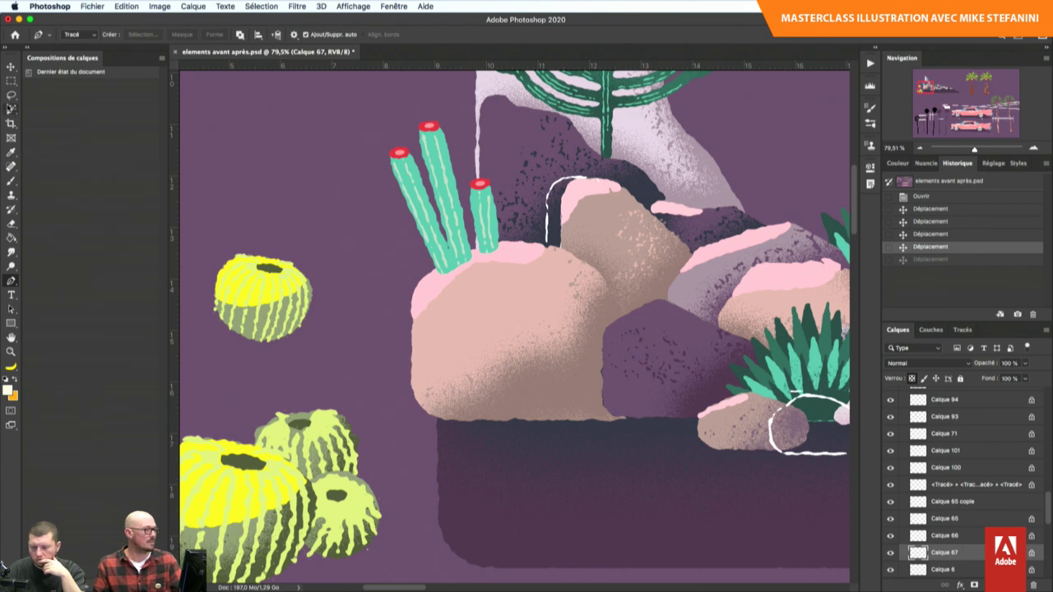
- Paint grainy light texture onto the beige rock with the brush in Fondu blend mode
left_click(9, 183)
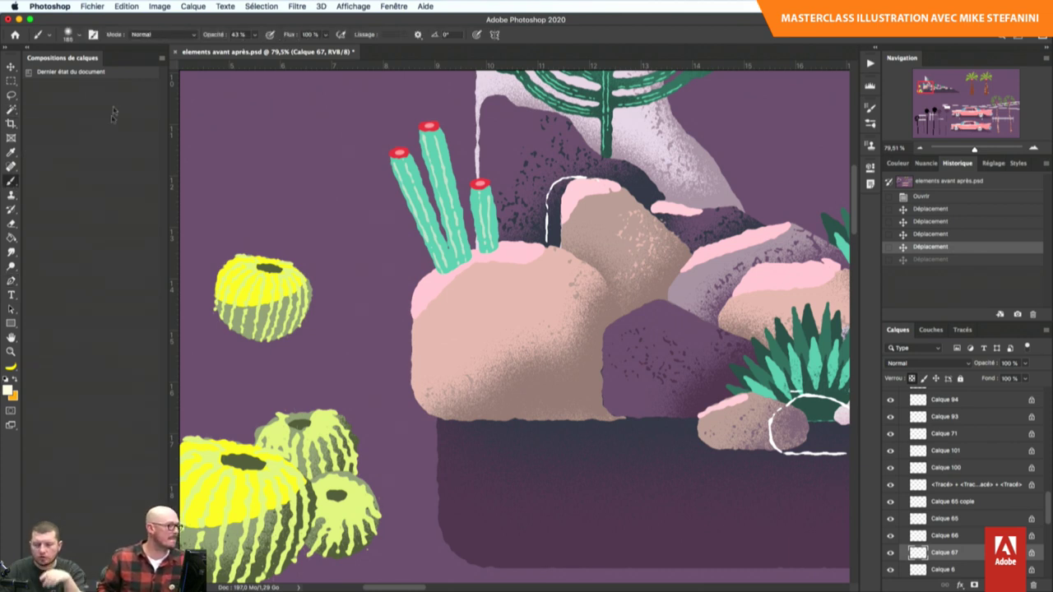
left_click(148, 37)
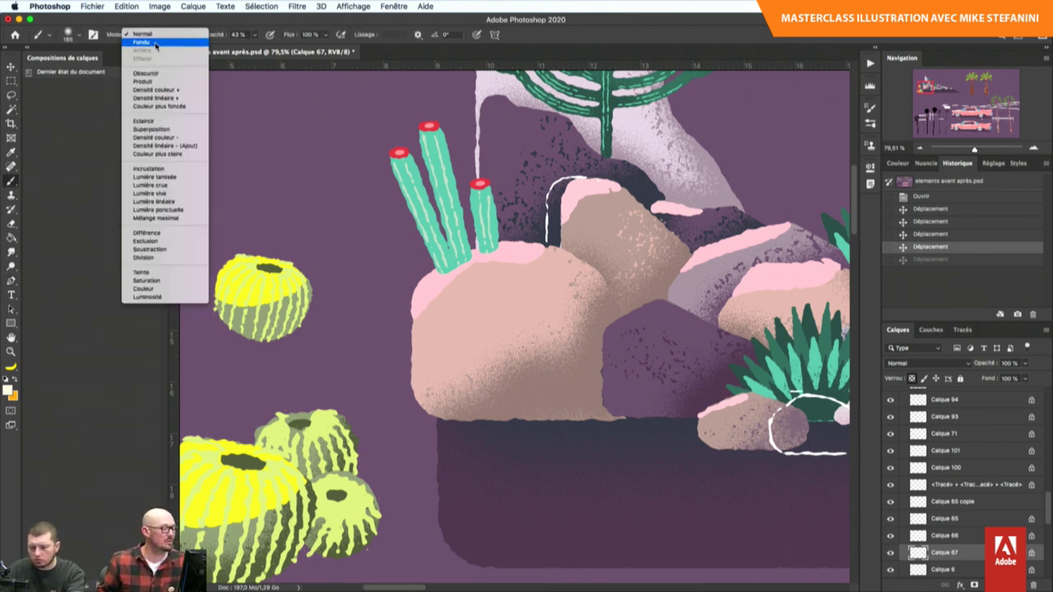
left_click(156, 45)
mouse_move(447, 302)
left_mouse_down()
mouse_move(526, 259)
mouse_move(568, 263)
left_mouse_up()
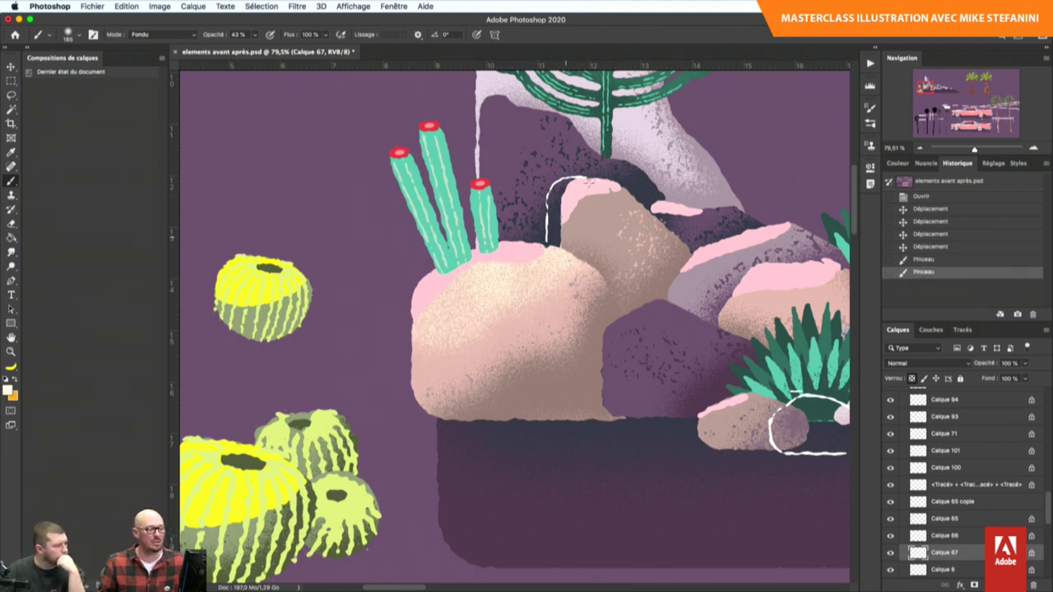
left_click(590, 196)
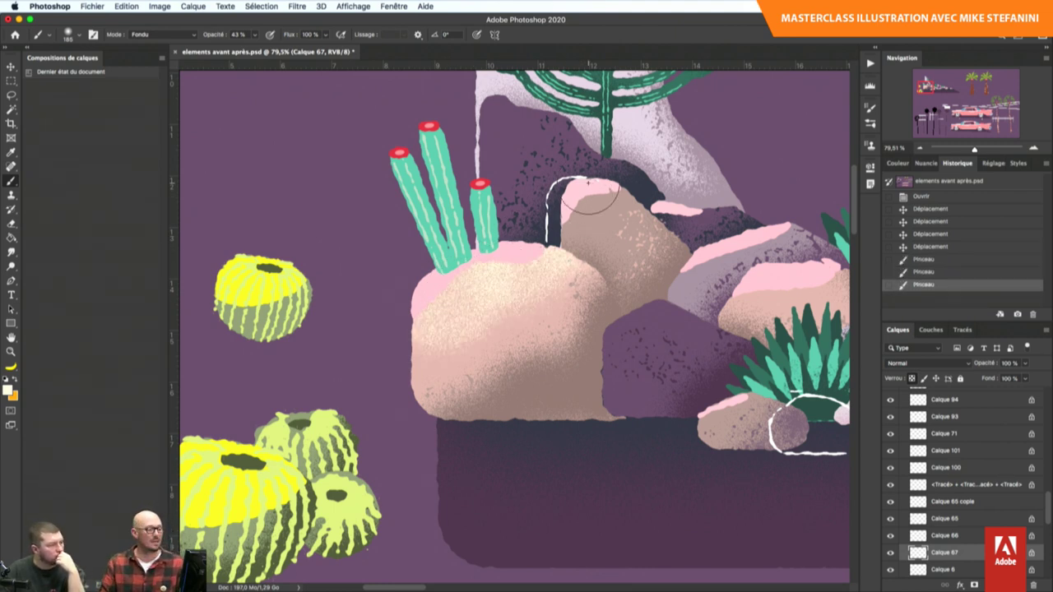
left_click_drag(443, 302, 444, 386)
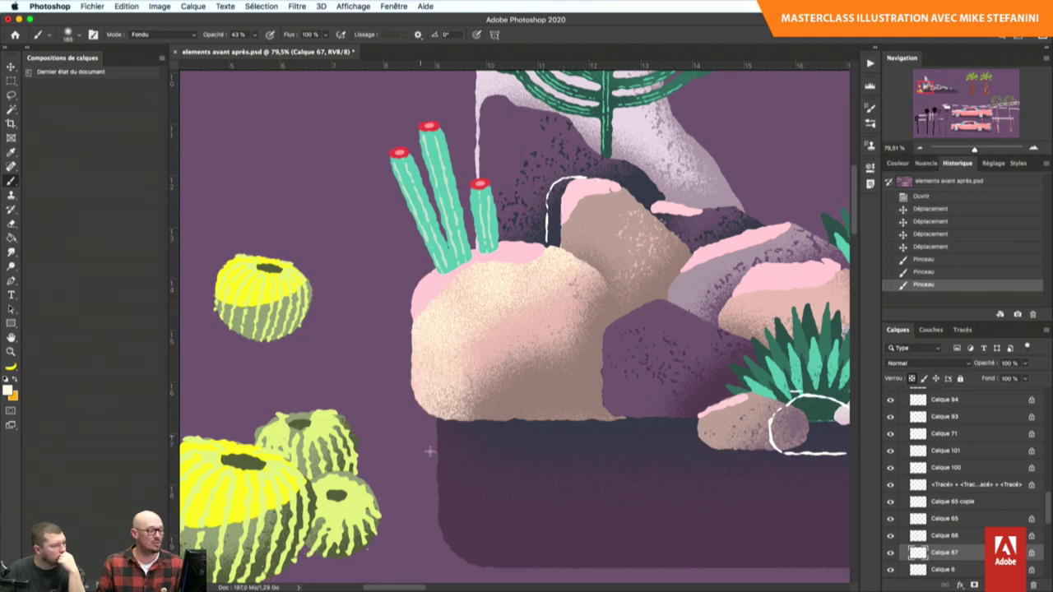
left_click(582, 221)
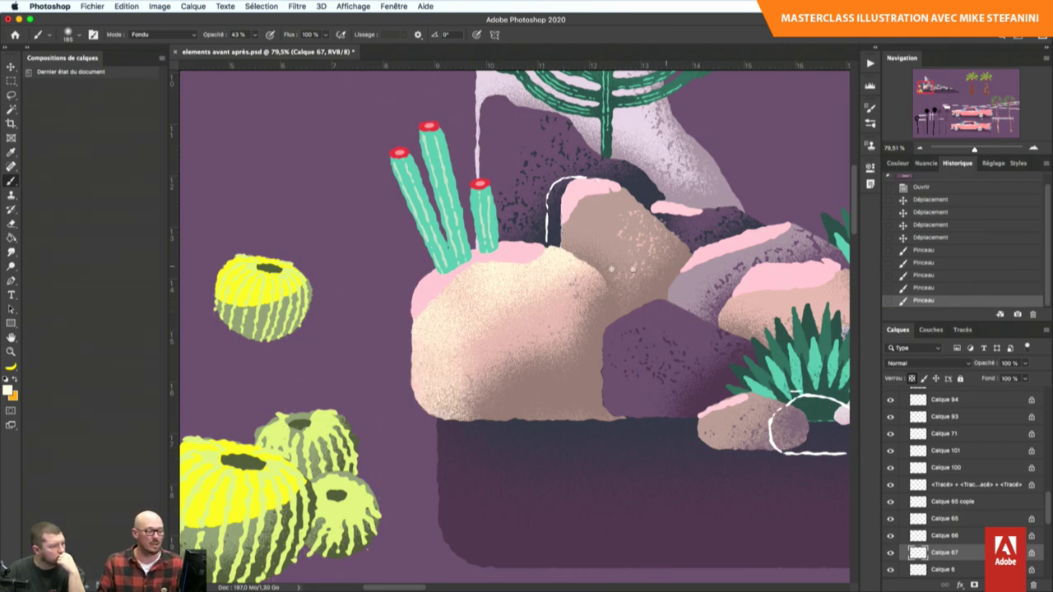
- Zoom out over the rock garden, test-move the purple plant (Calque 89), and undo it
mouse_move(639, 267)
left_mouse_down()
mouse_move(416, 281)
mouse_move(504, 302)
mouse_move(509, 278)
left_mouse_up()
key("z")
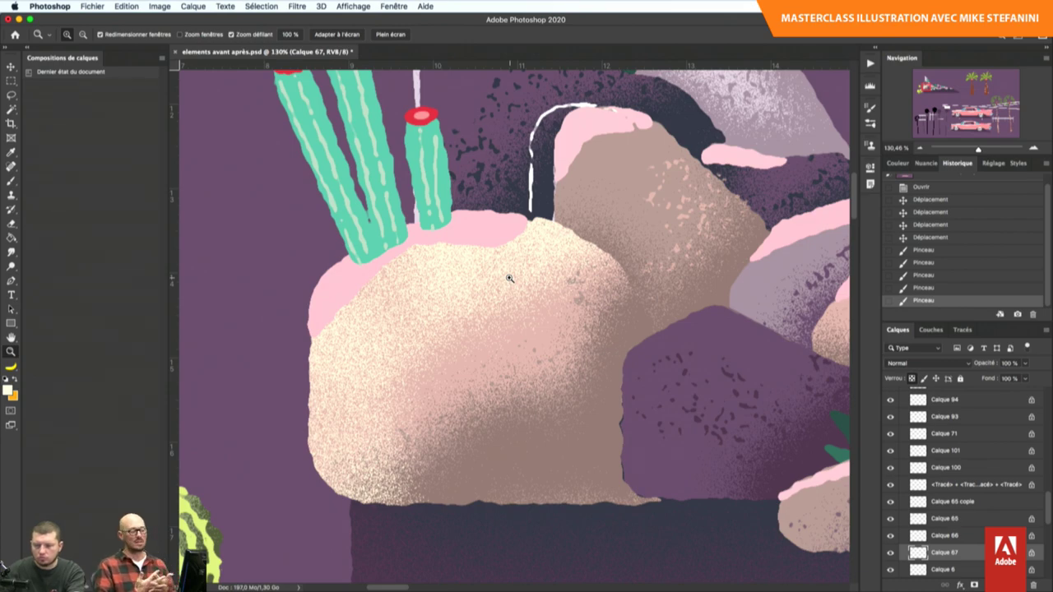
mouse_move(575, 260)
left_mouse_down()
mouse_move(557, 259)
mouse_move(547, 239)
left_mouse_up()
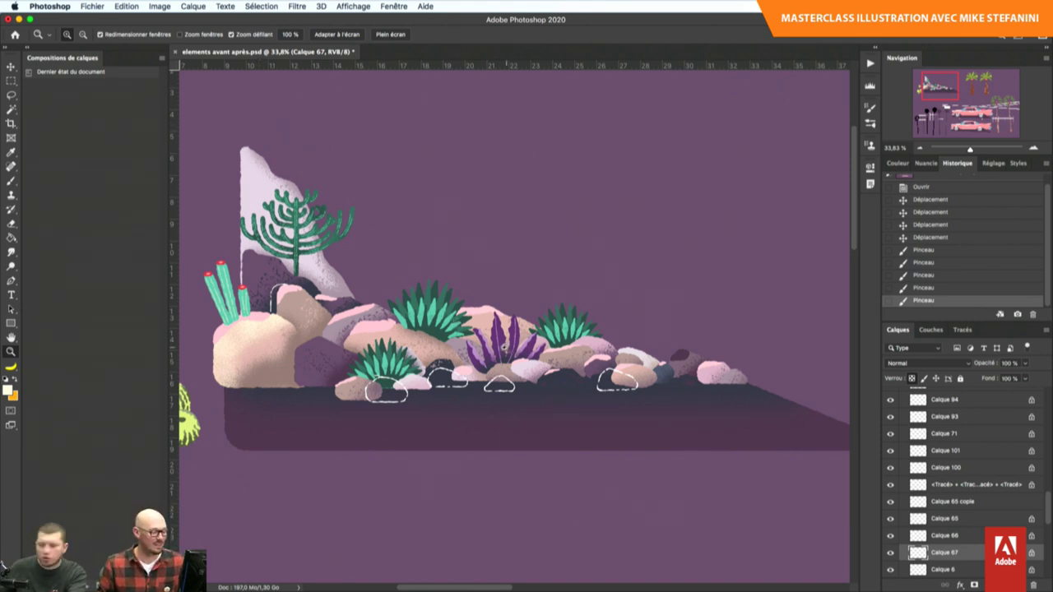
key("v")
left_click_drag(502, 344, 504, 269)
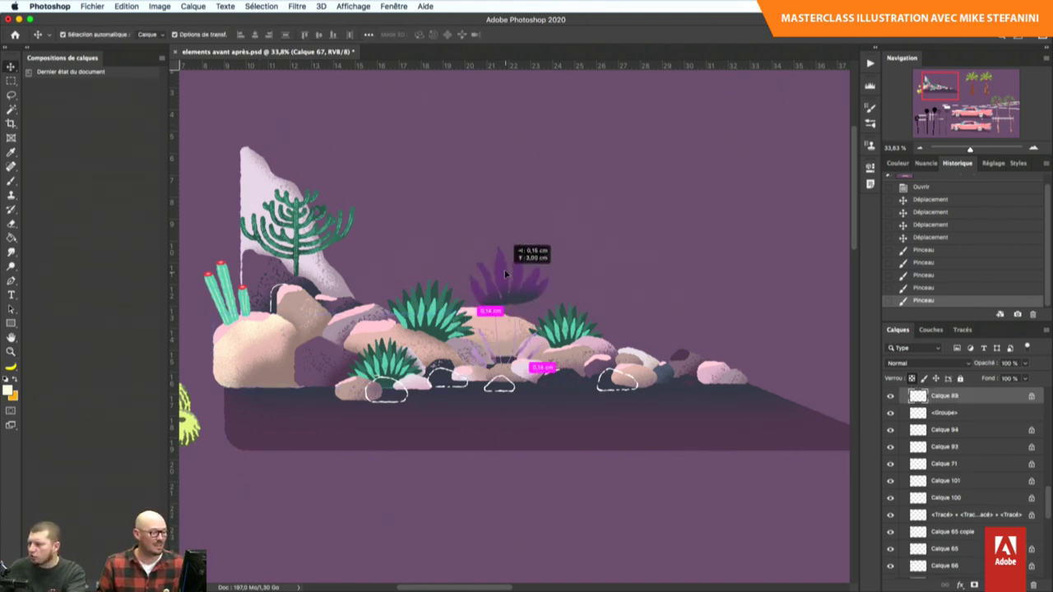
key("ctrl+z")
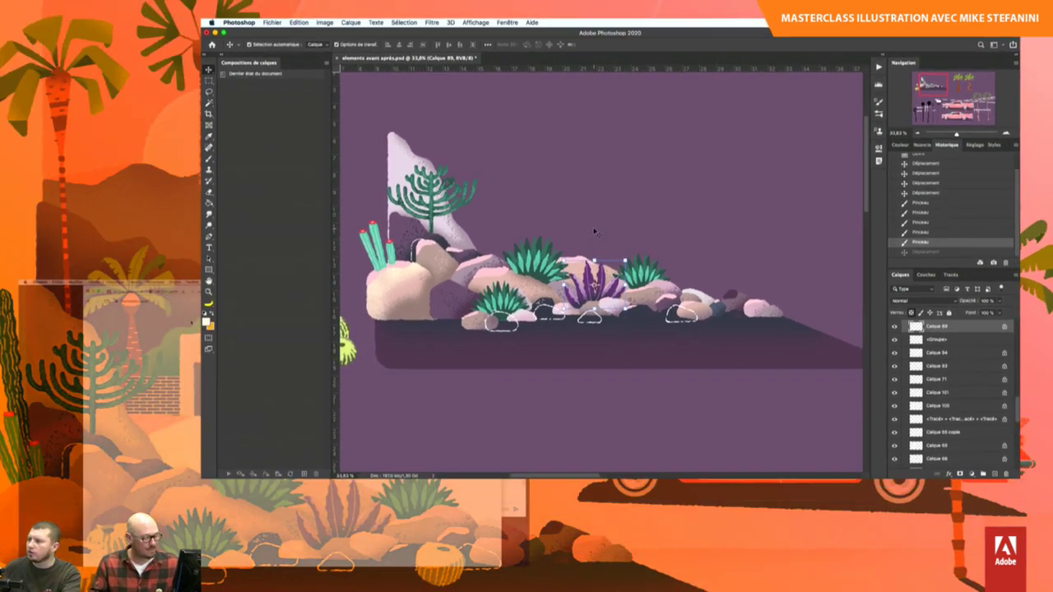
- Load the portfolio's /studio page through its Studio link
scroll(724, 164, "up", 5)
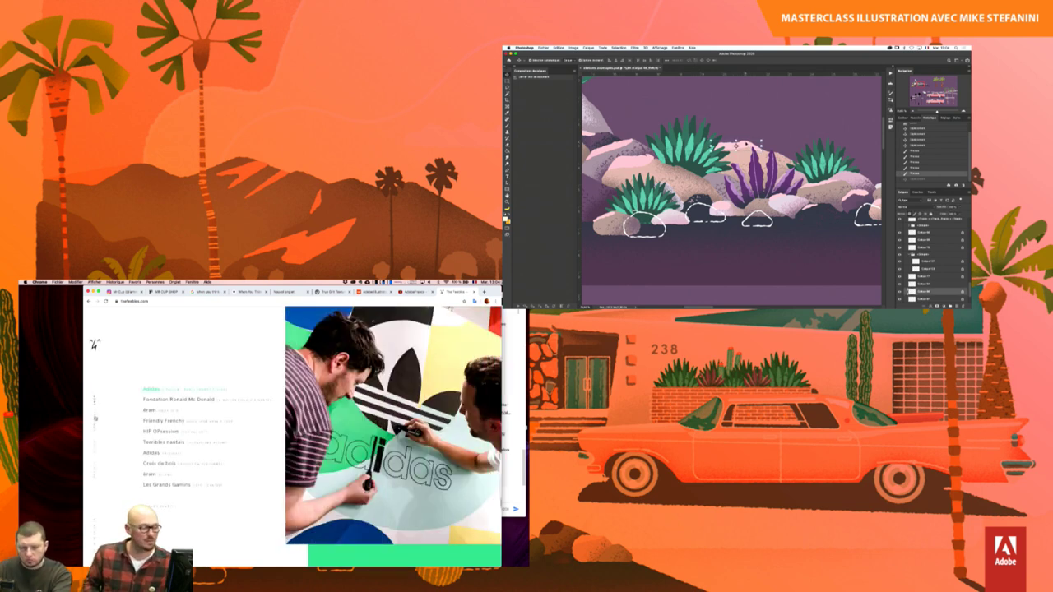
left_click(95, 445)
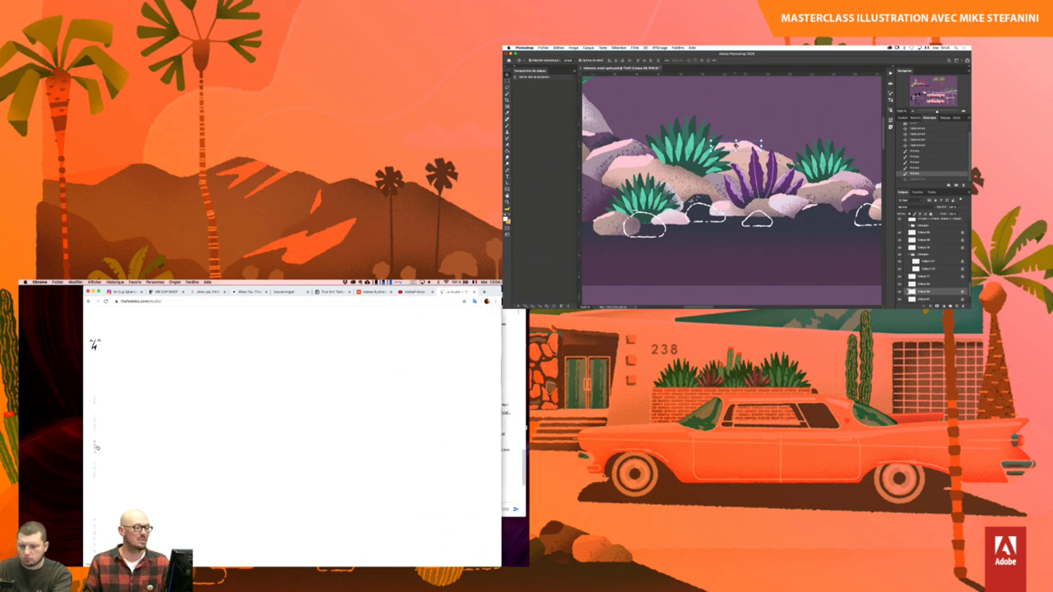
key("b")
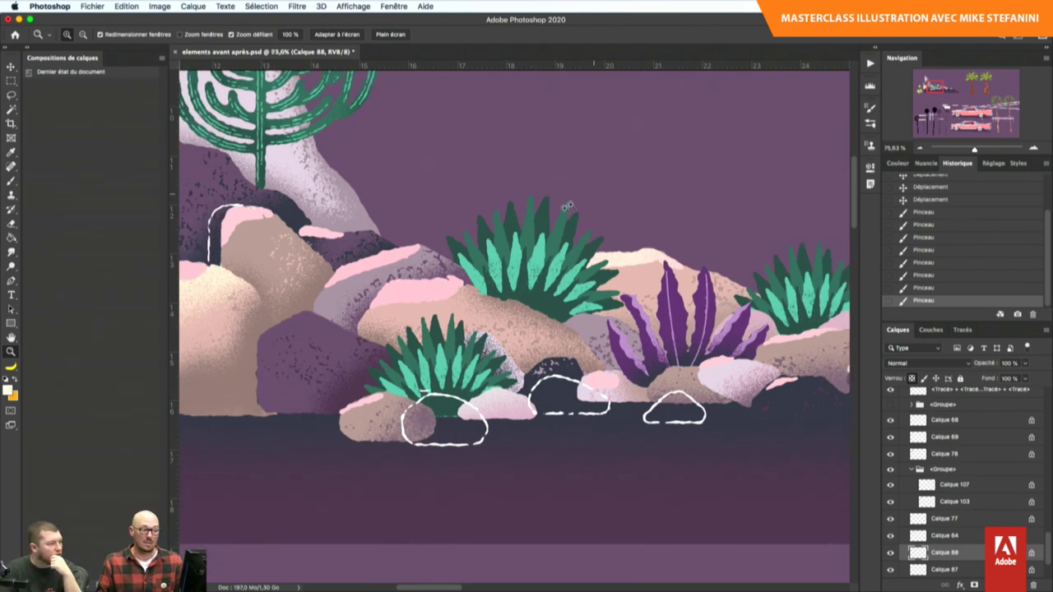
- Scroll the view over to the lower pink car
scroll(542, 205, "down", 5)
scroll(536, 320, "right", 5)
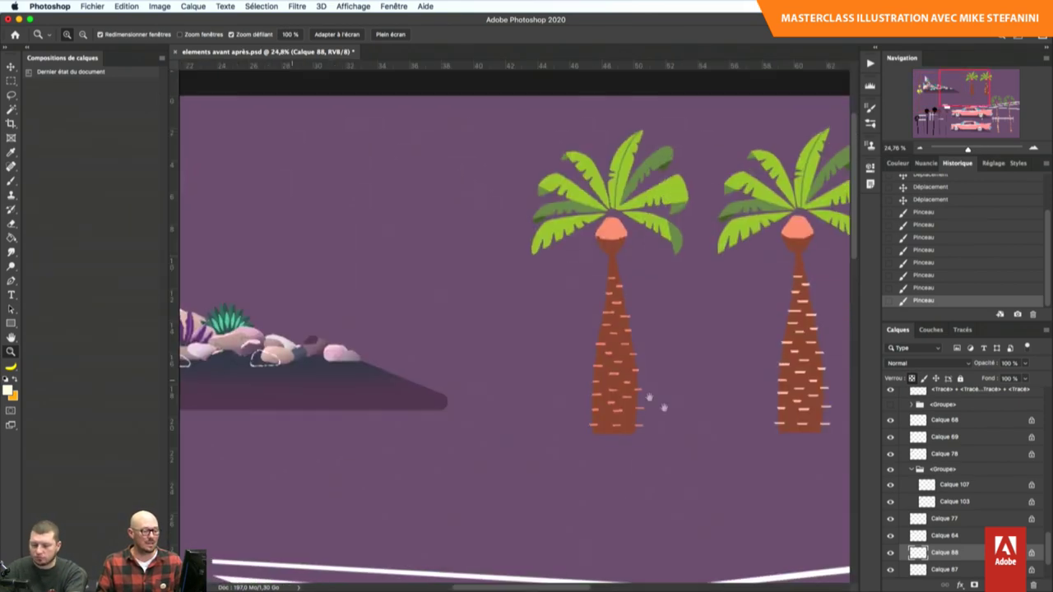
scroll(663, 404, "down", 5)
scroll(534, 298, "down", 3)
scroll(588, 251, "down", 3)
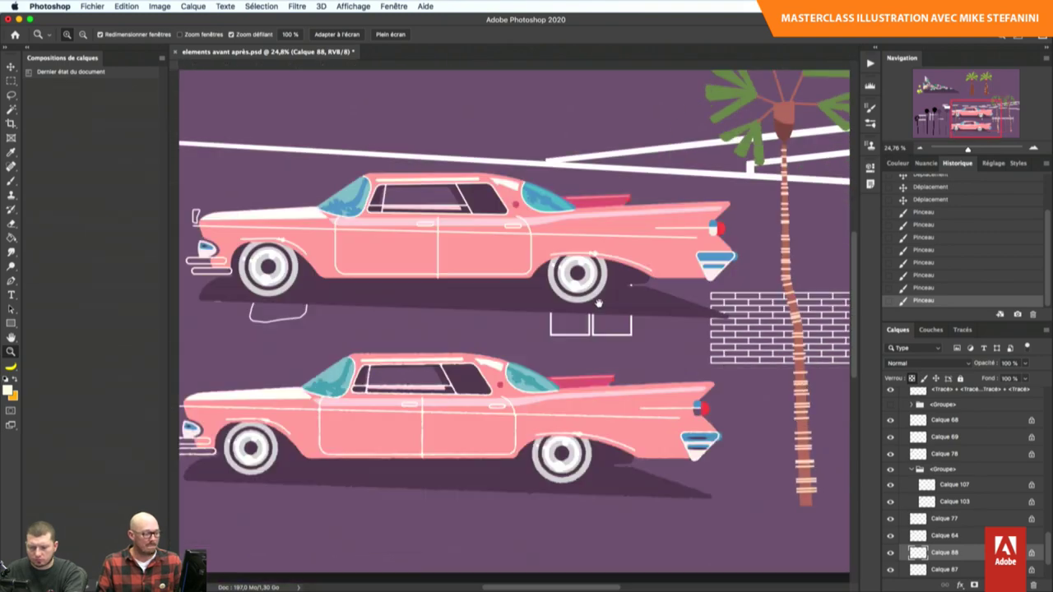
scroll(568, 272, "up", 2)
scroll(556, 275, "up", 2)
scroll(556, 275, "up", 1)
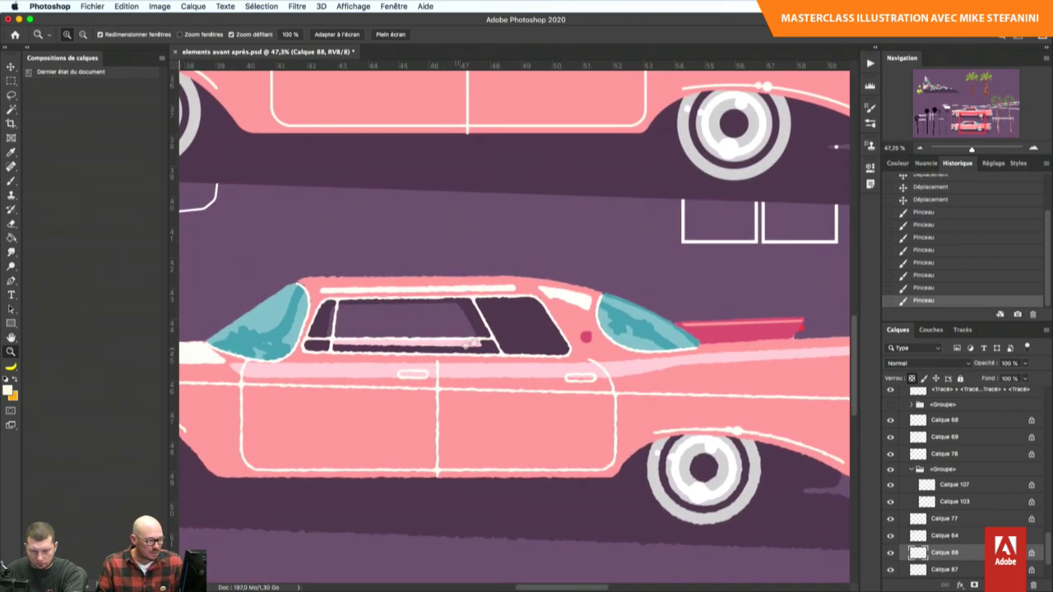
scroll(543, 313, "up", 2)
scroll(527, 329, "up", 2)
scroll(542, 339, "up", 1)
- Test-move the white trim, teal windshield and cream highlight, undoing each move
key("v")
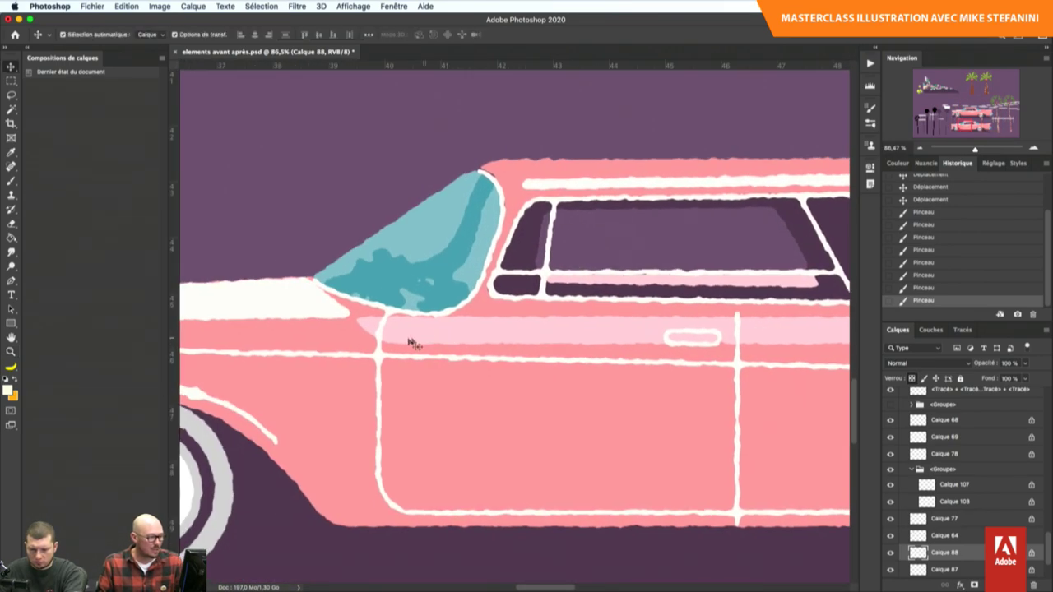
mouse_move(385, 350)
left_mouse_down()
mouse_move(393, 321)
mouse_move(339, 348)
left_mouse_up()
key("ctrl+t")
key("ctrl+z")
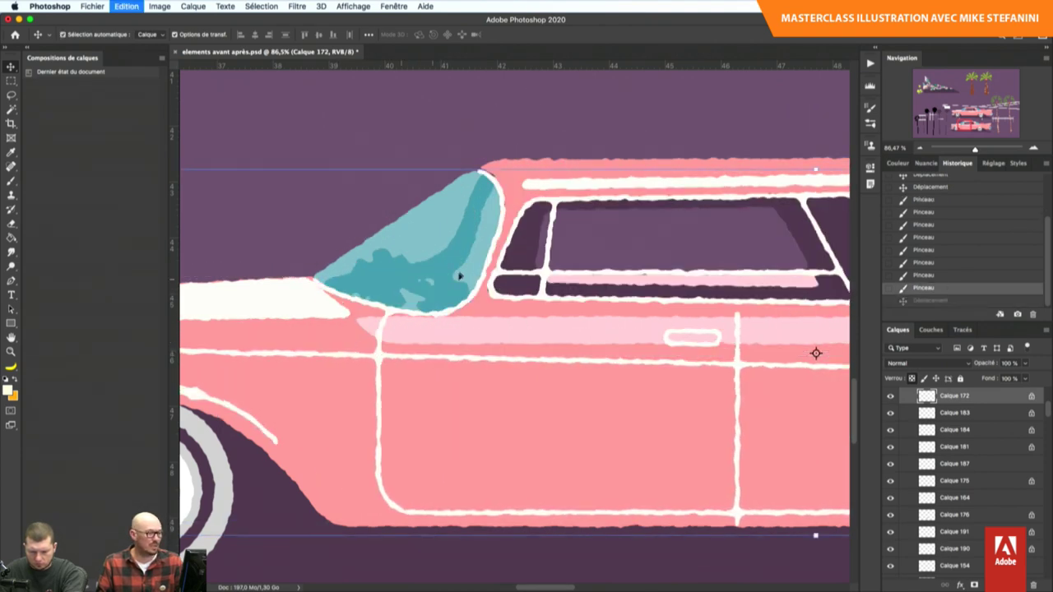
left_click_drag(458, 275, 402, 193)
key("ctrl+z")
key("ctrl+z")
left_click_drag(301, 308, 301, 237)
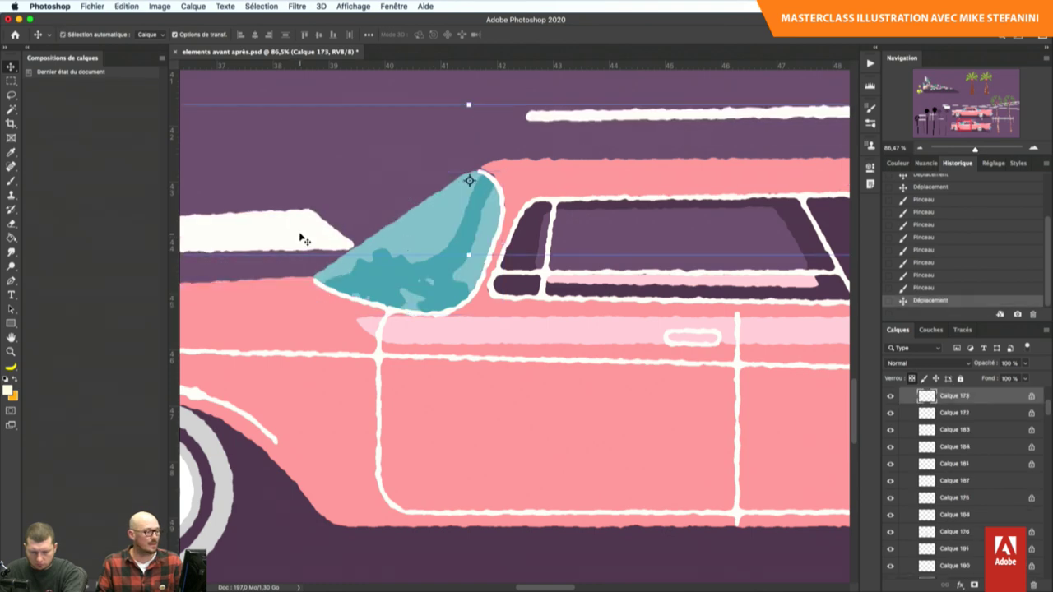
key("ctrl+z")
- Zoom out to the whole pink car, then zoom in on its tail fin
key("z")
left_click_drag(674, 381, 551, 329)
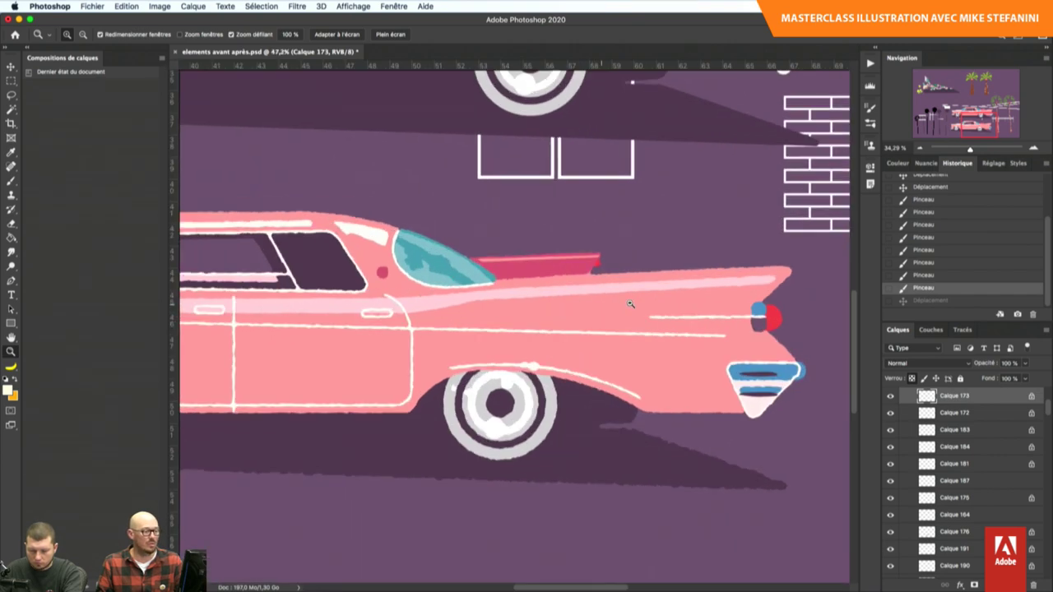
mouse_move(552, 329)
left_mouse_down()
mouse_move(650, 297)
mouse_move(611, 308)
left_mouse_up()
- Sample the red tail fin's colour with the Eyedropper and select the car body layer
key("v")
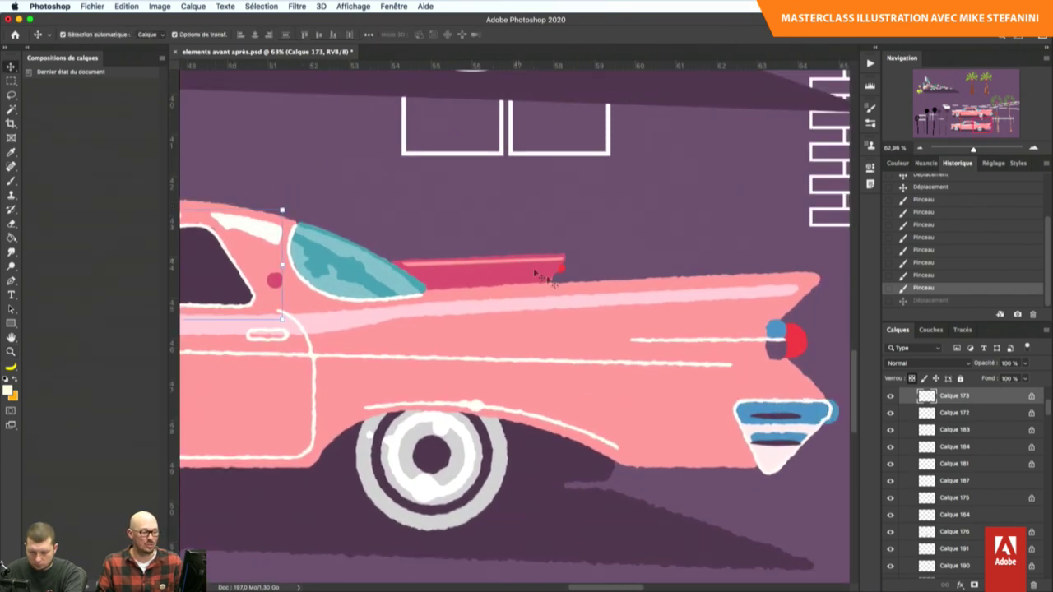
left_click(479, 276)
key("i")
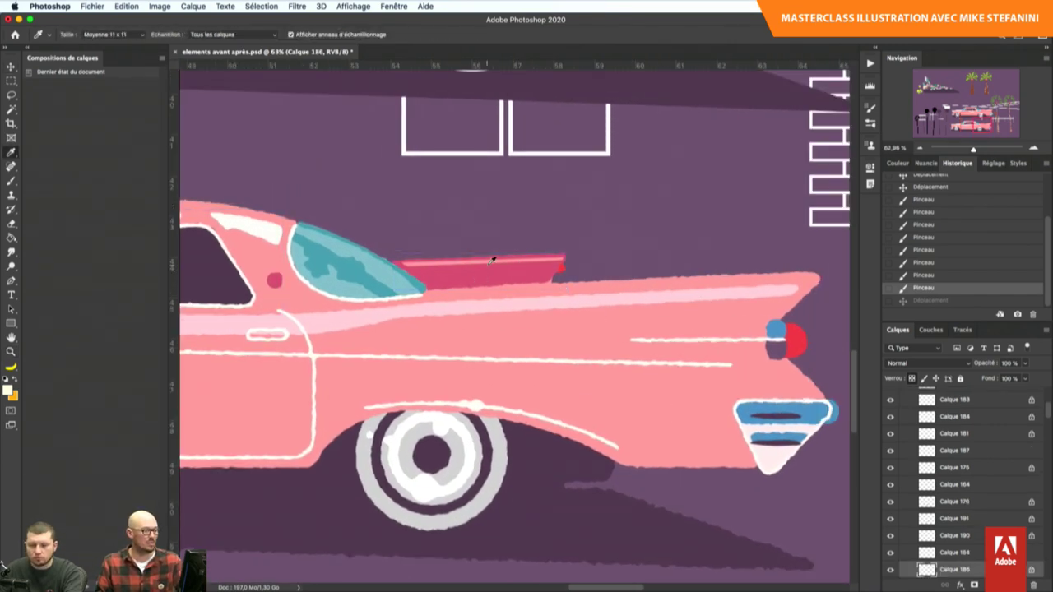
left_click(489, 262)
key("v")
left_click(642, 383)
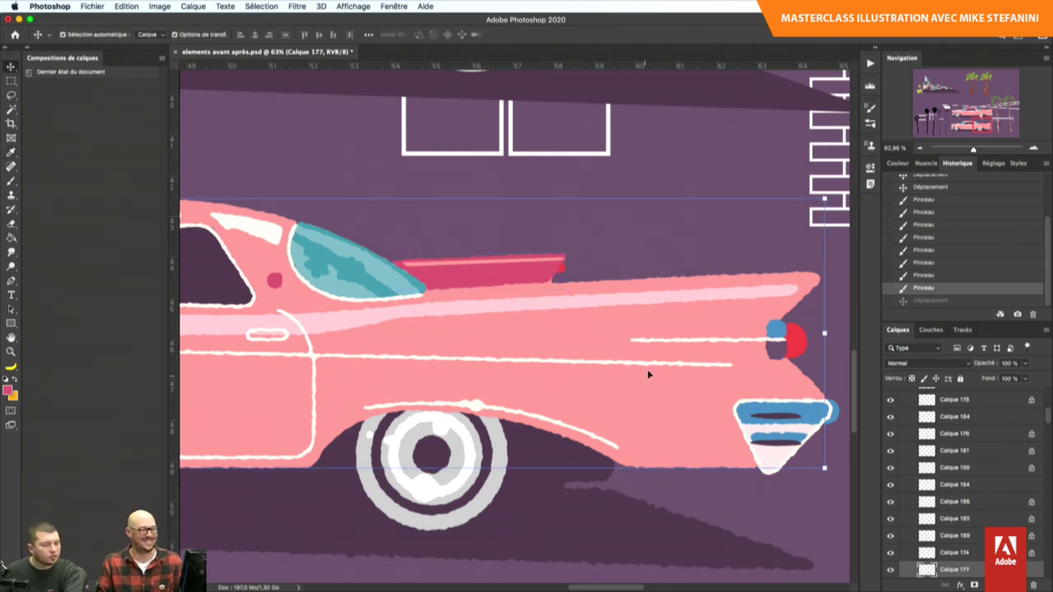
- Try a soft pink brush stroke across the lower car body, then undo it
scroll(649, 372, "left", 2)
scroll(700, 354, "right", 5)
scroll(700, 354, "down", 2)
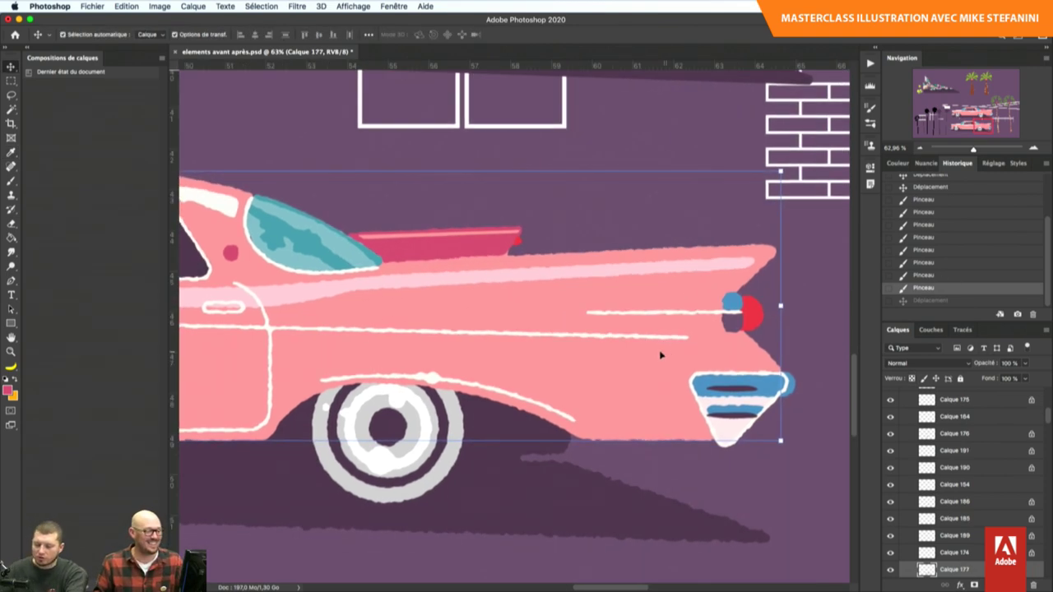
scroll(655, 348, "left", 2)
scroll(623, 291, "down", 1)
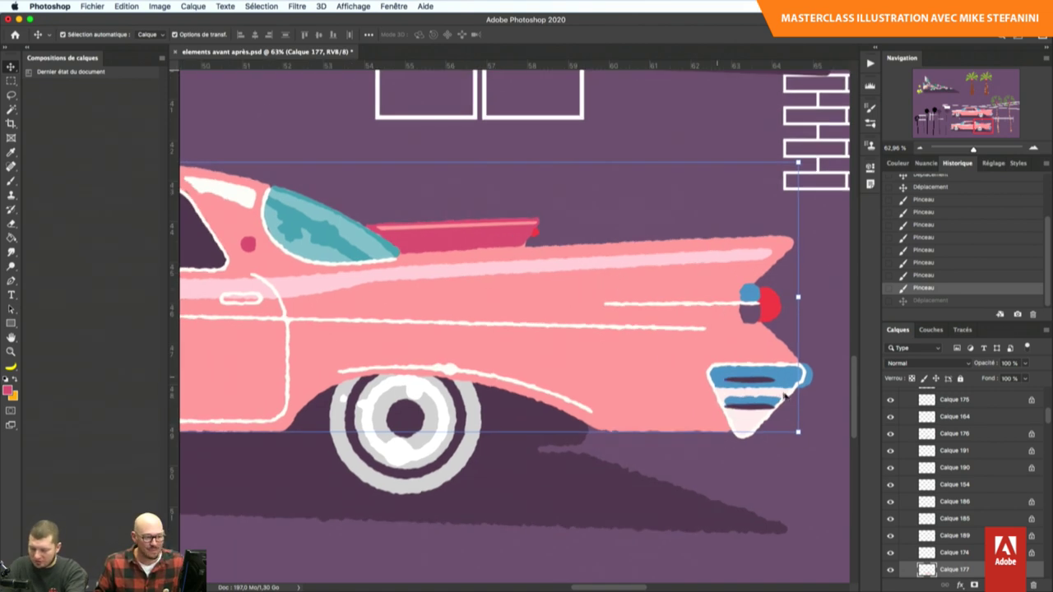
key("b")
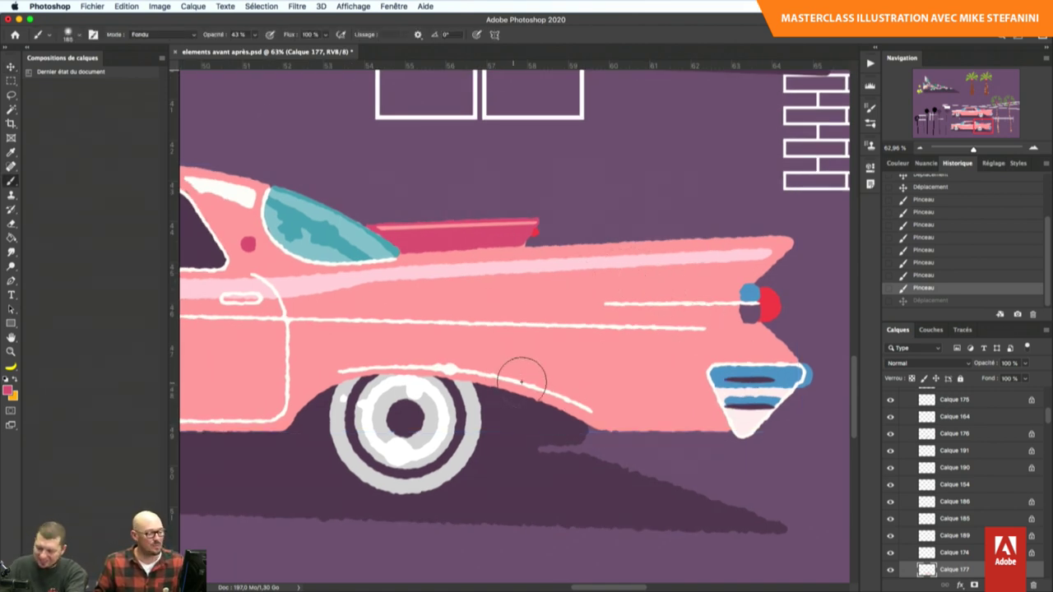
left_click_drag(521, 376, 666, 420)
key("ctrl+z")
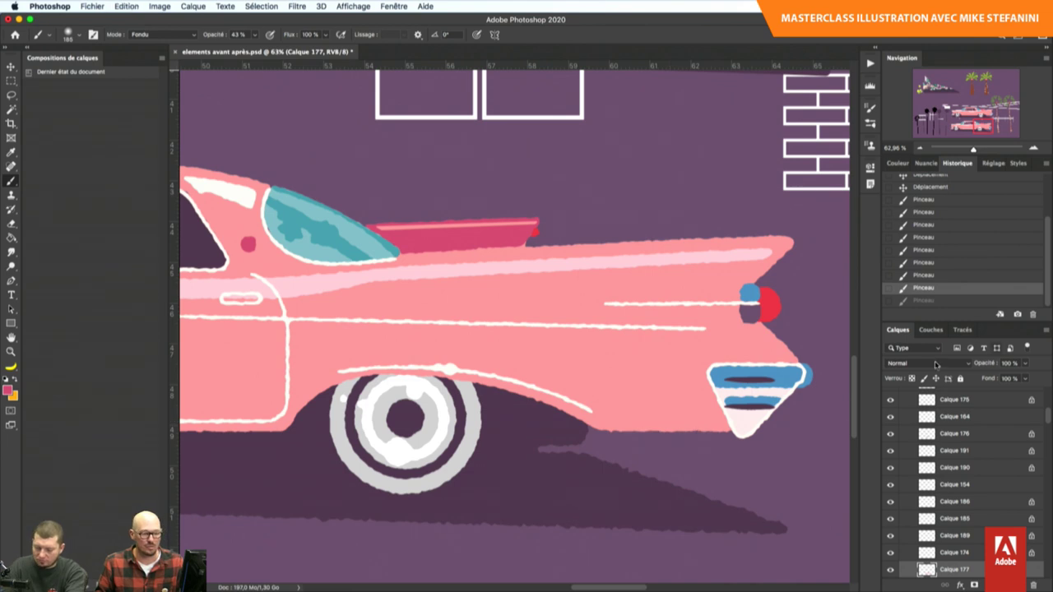
scroll(961, 484, "down", 5)
scroll(961, 484, "up", 3)
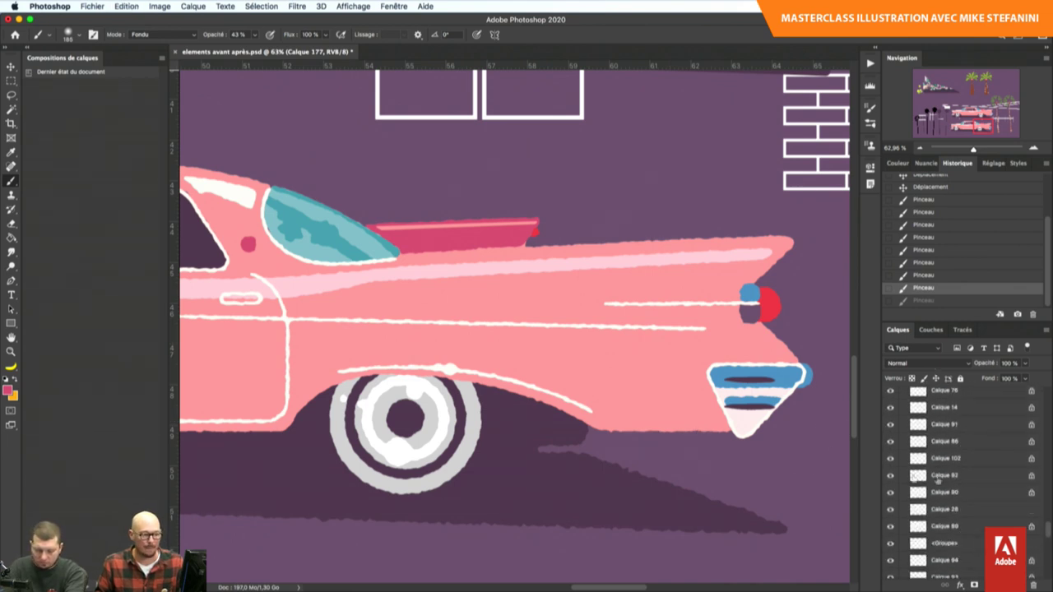
key("v")
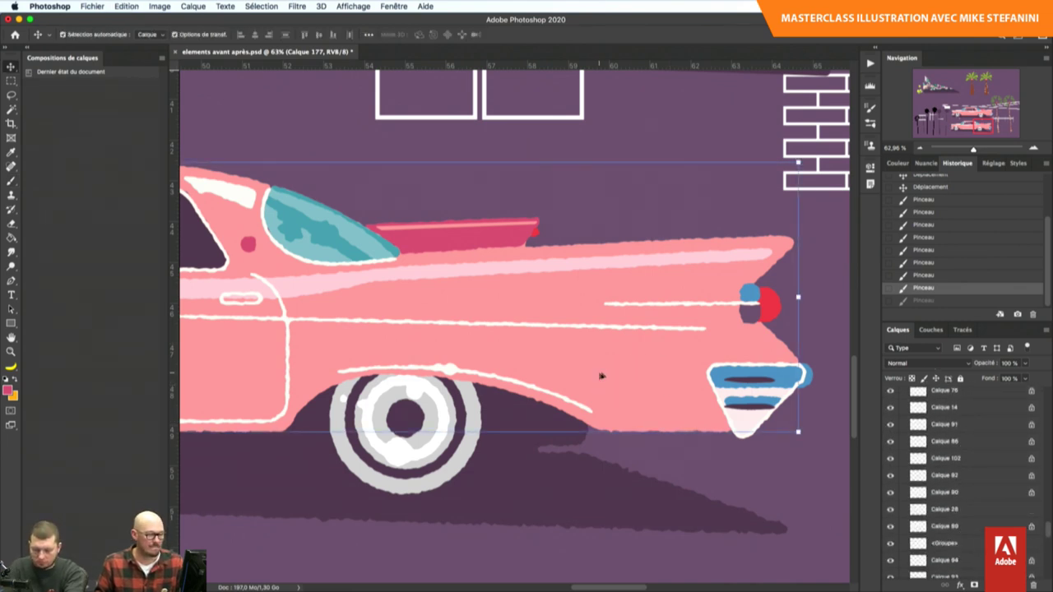
- Scroll the Layers panel up to reveal Calque 177 above the roue copie group, leaving the layer filter unchanged
left_click_drag(1048, 528, 1041, 430)
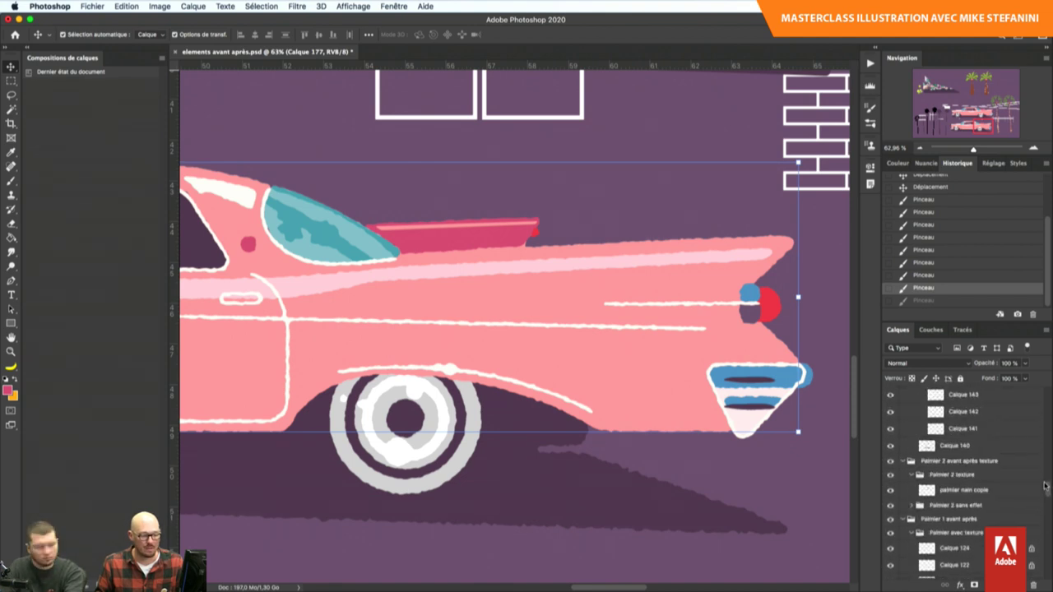
scroll(1041, 431, "down", 1)
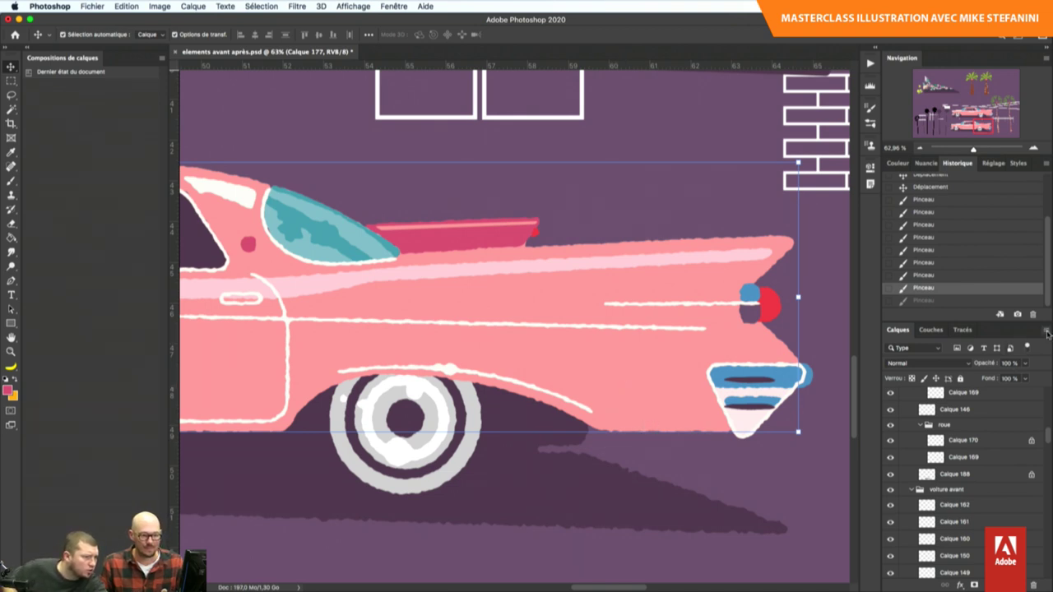
left_click(1047, 331)
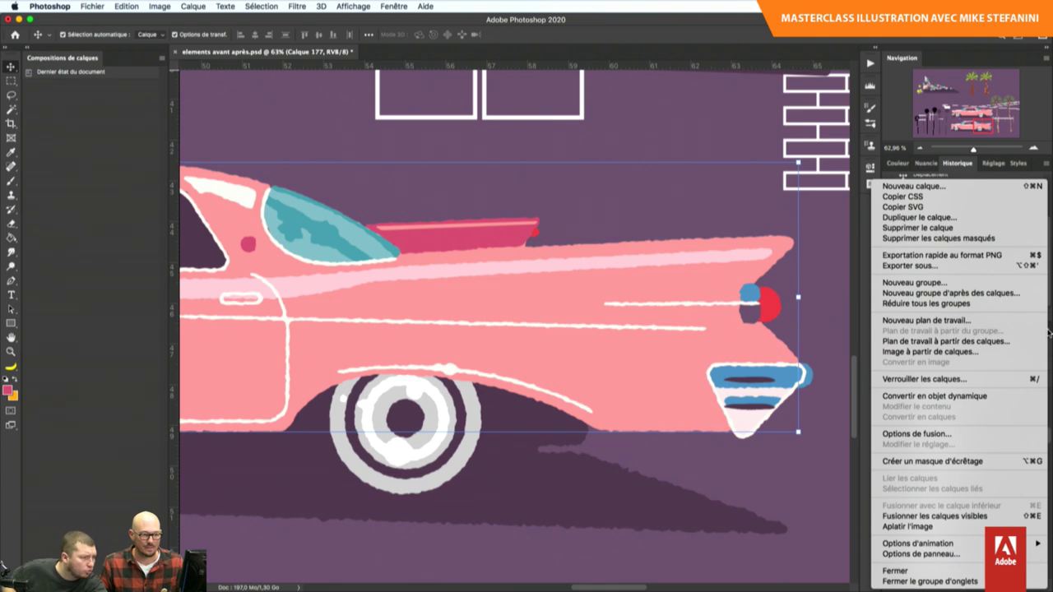
left_click(743, 362)
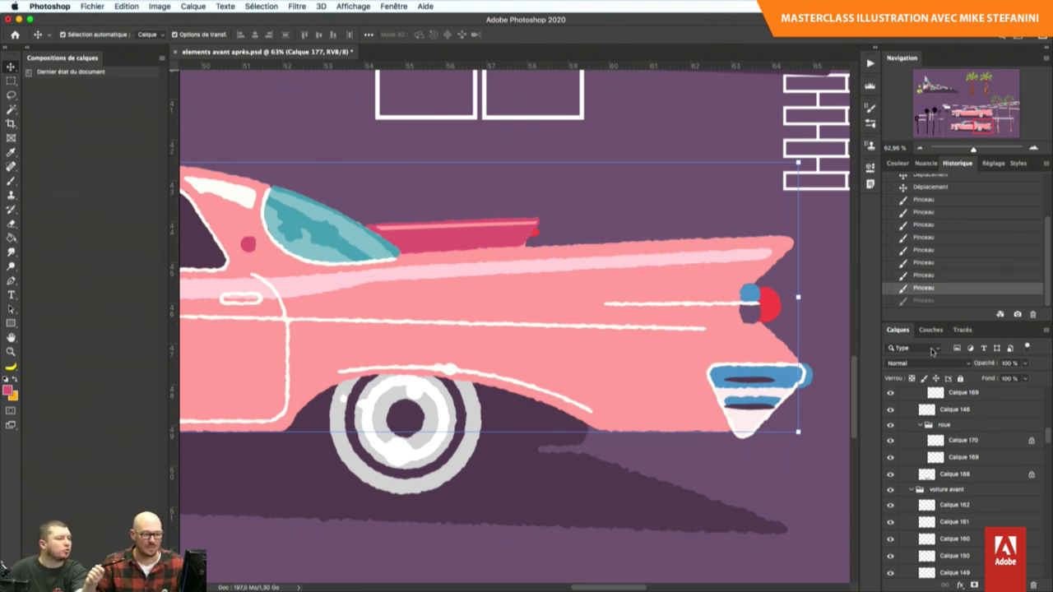
left_click(935, 350)
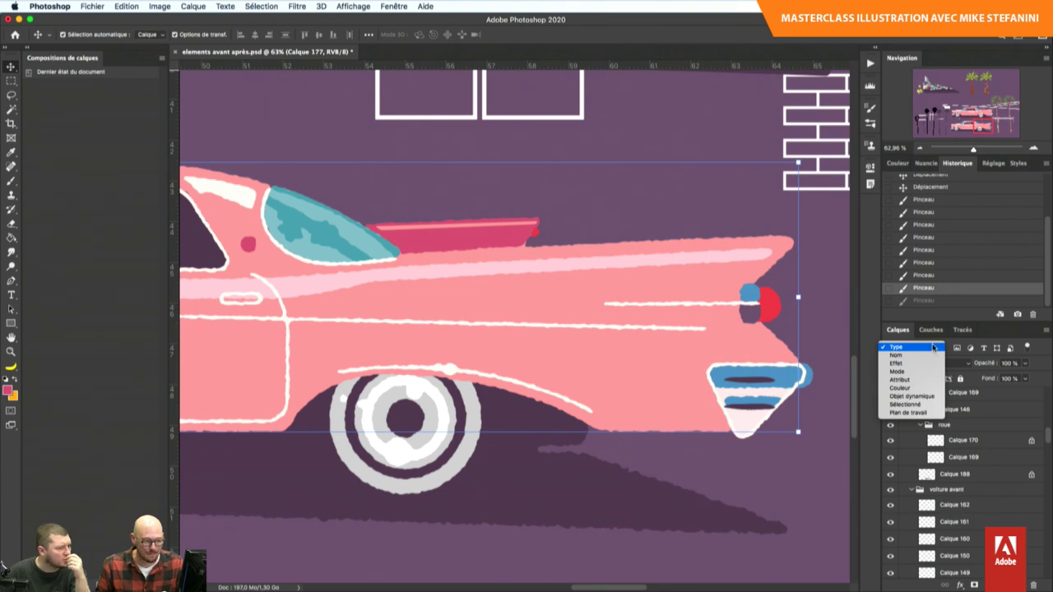
left_click(933, 348)
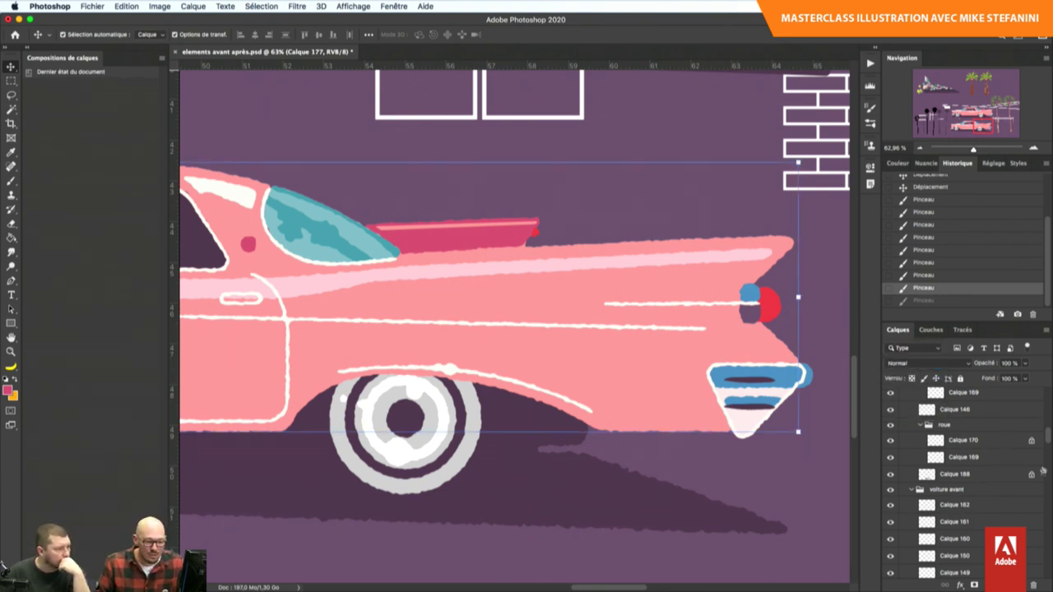
scroll(1021, 482, "up", 2)
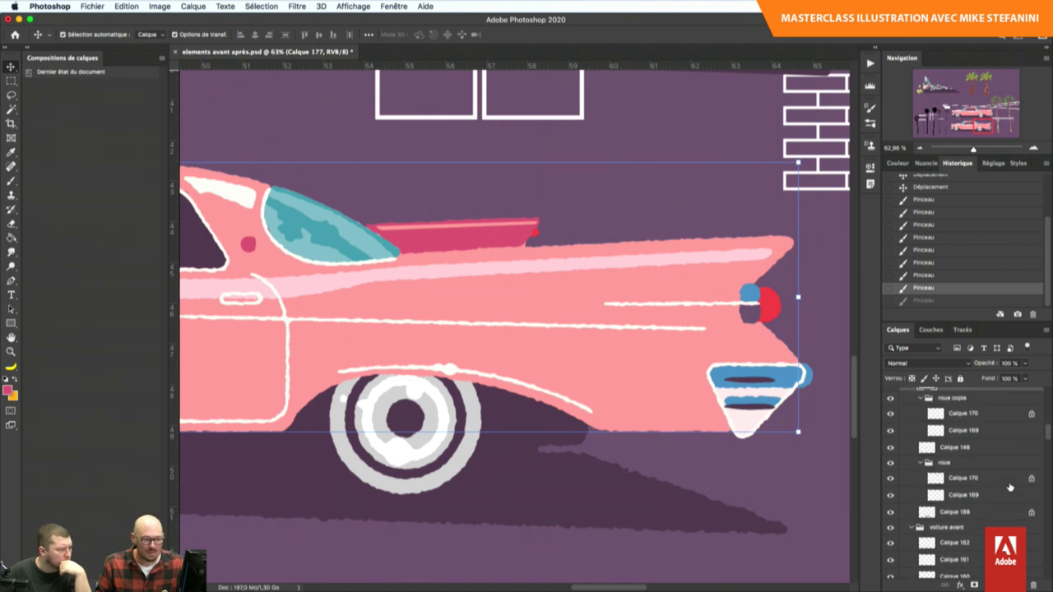
scroll(1010, 487, "up", 3)
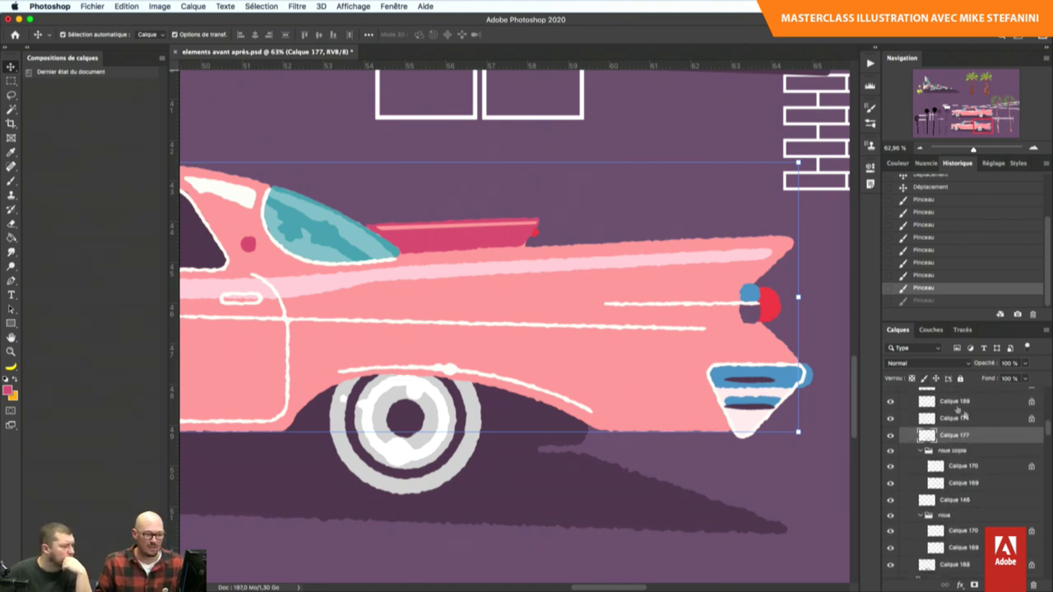
- Lock Calque 177's transparent pixels and brush speckled shading along the car's lower body and fin
left_click(911, 379)
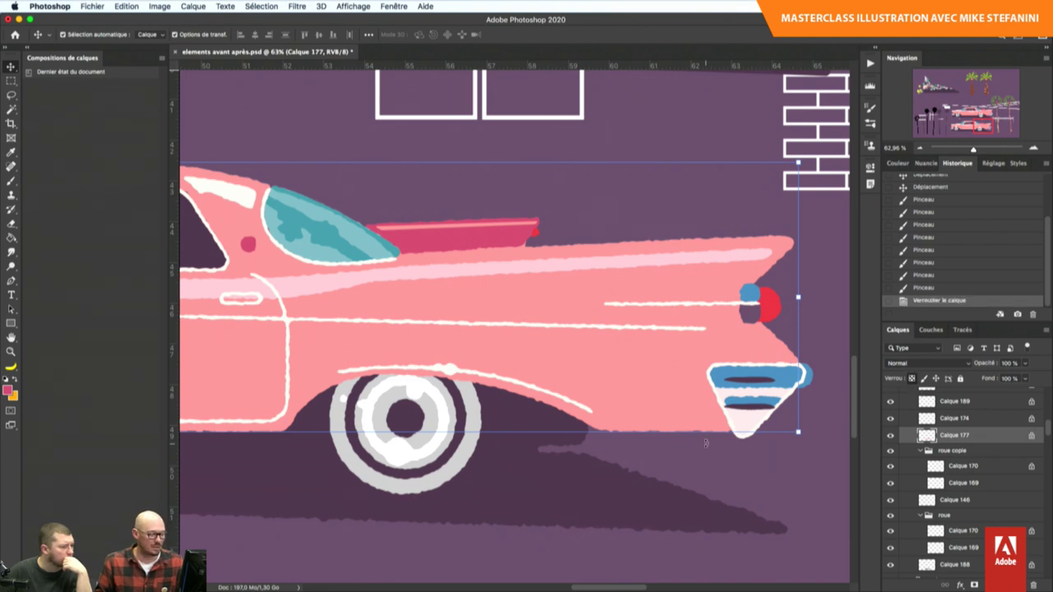
key("b")
left_click_drag(715, 411, 445, 371)
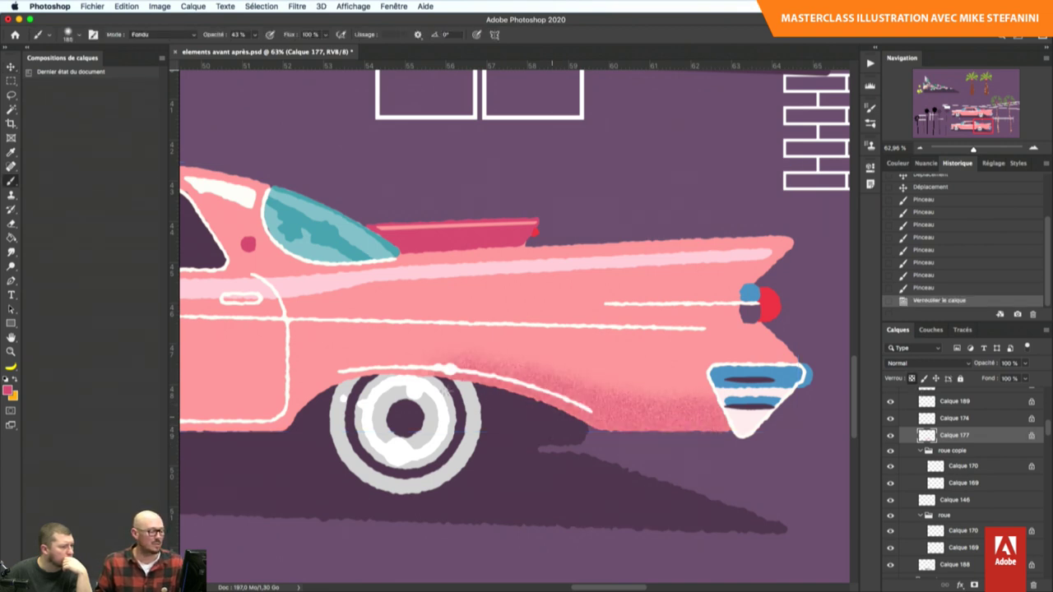
mouse_move(372, 253)
left_mouse_down()
mouse_move(790, 243)
mouse_move(798, 334)
left_mouse_up()
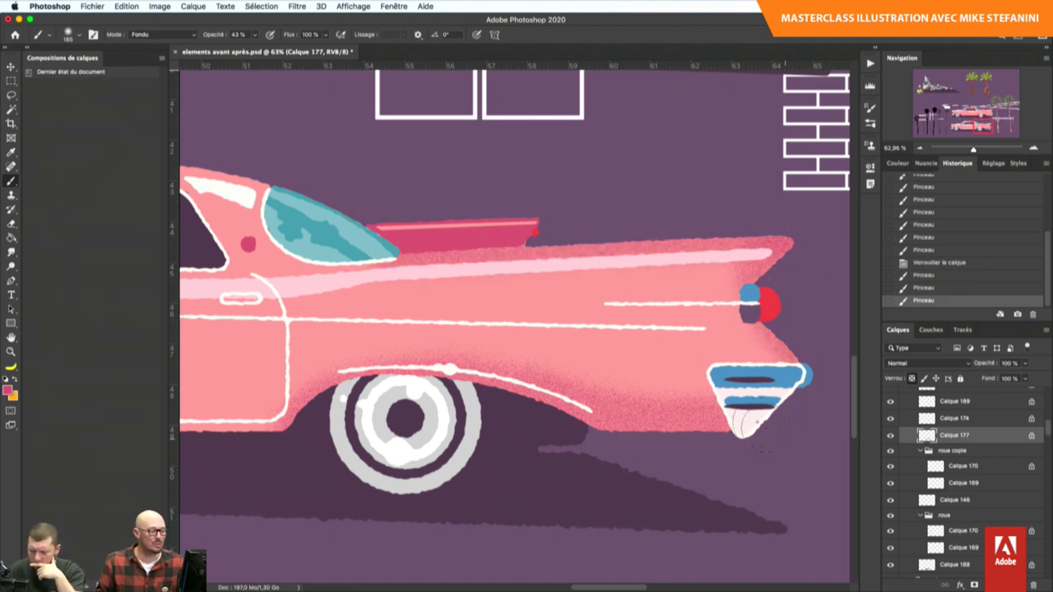
left_click_drag(311, 403, 206, 405)
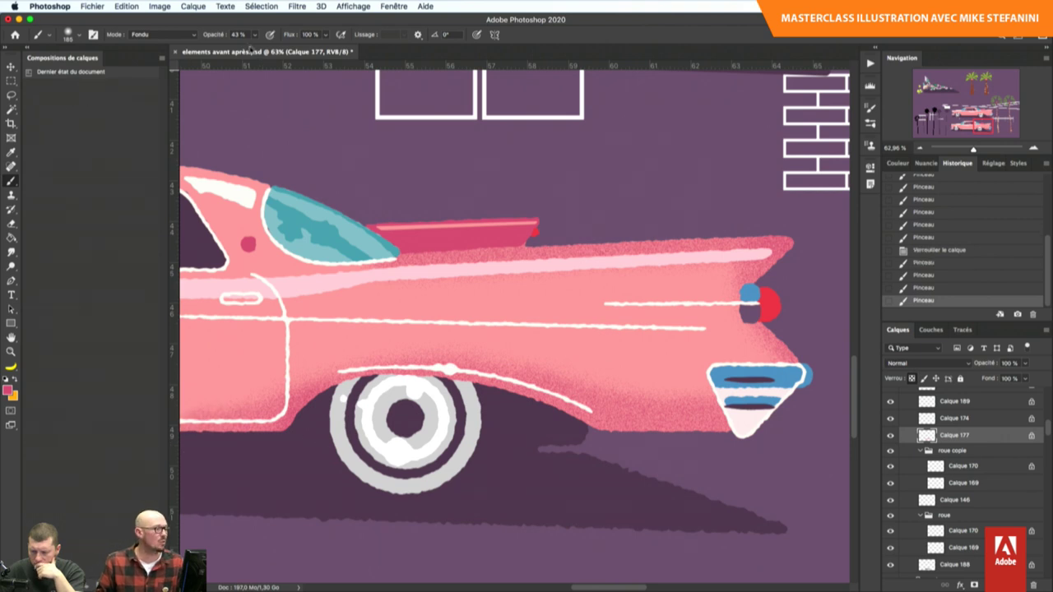
- Try a 100% opacity dark pink stroke across the car's side, then undo it
left_click(256, 36)
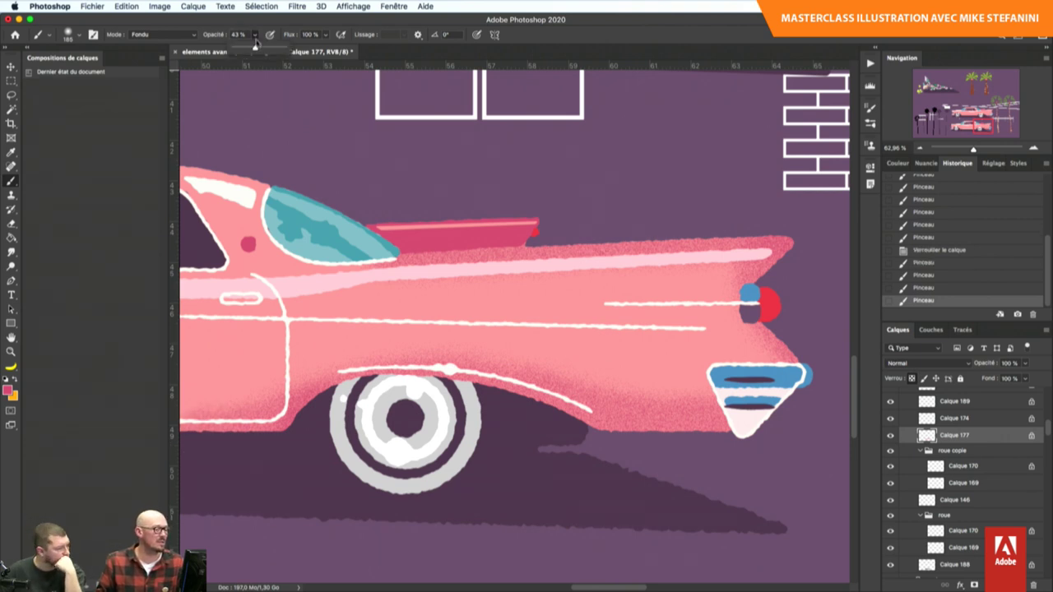
left_click(327, 50)
left_click_drag(506, 290, 677, 286)
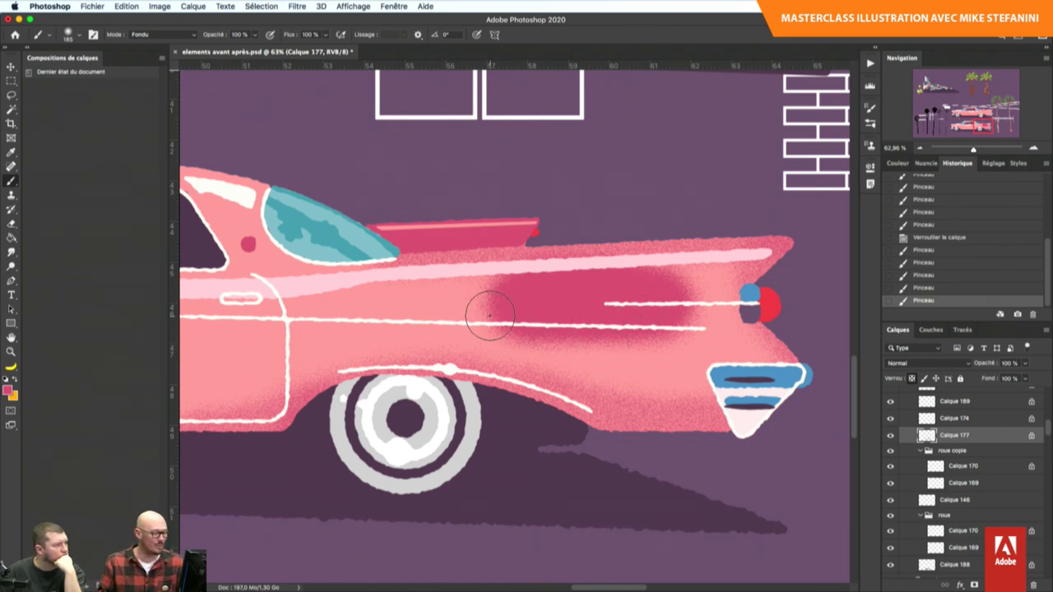
key("ctrl+z")
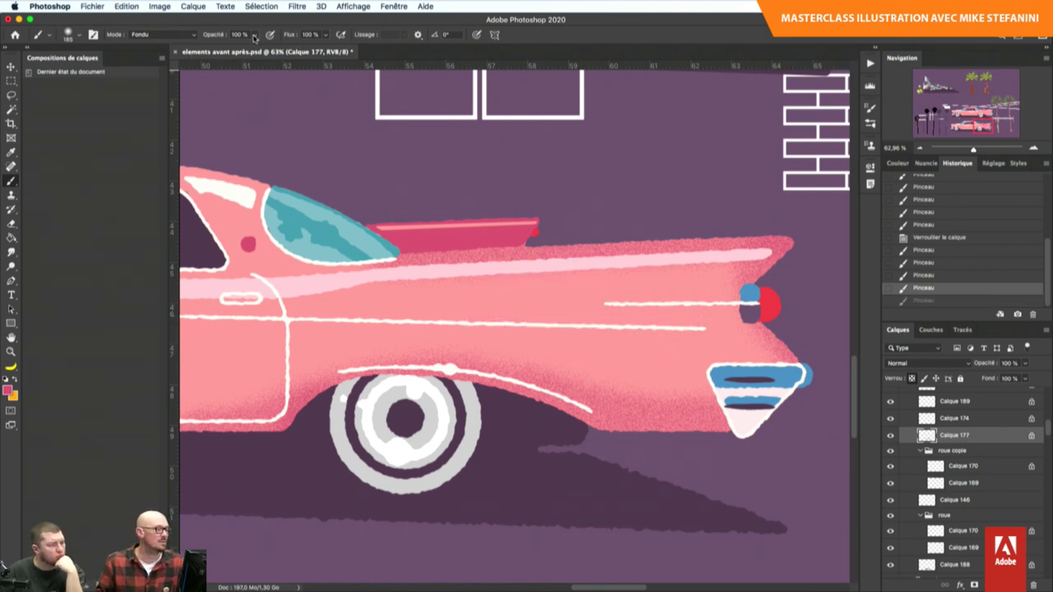
- Set brush opacity to 30% and add faint shading on the car's lower rear body
left_click(255, 34)
left_click_drag(260, 47, 220, 46)
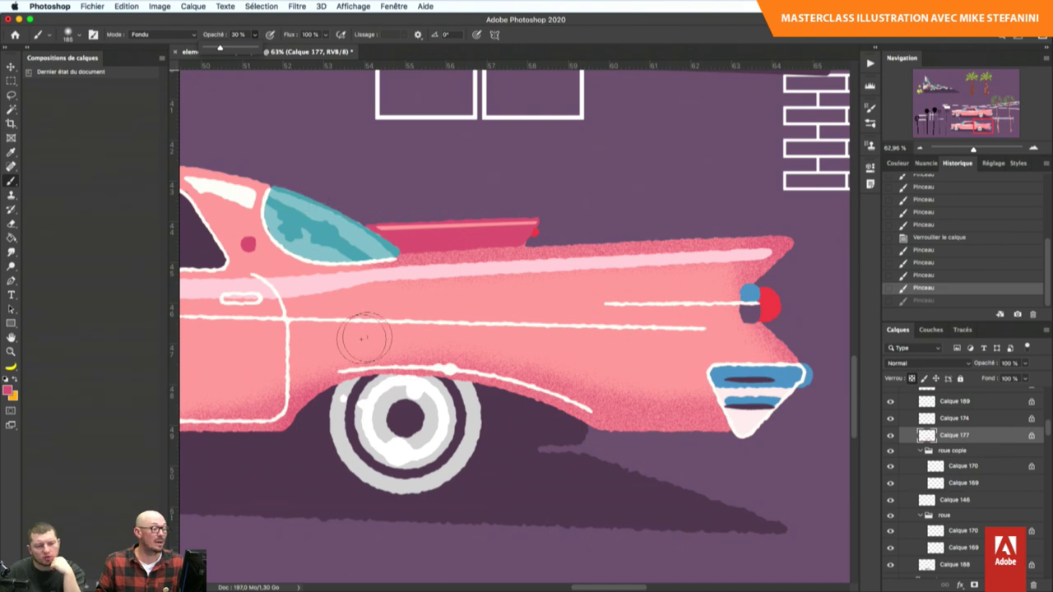
left_click(310, 186)
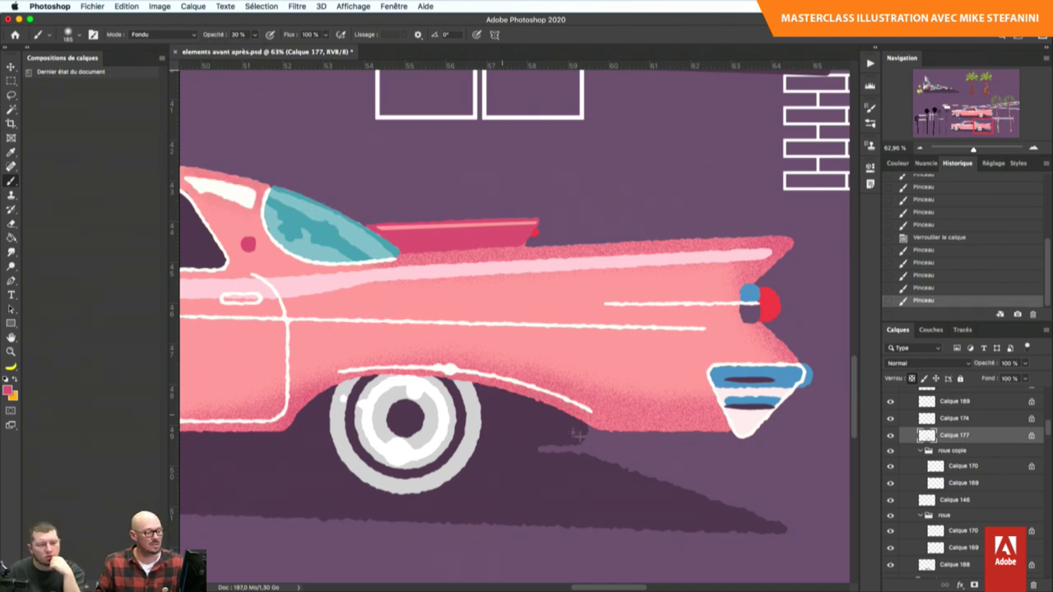
left_click_drag(578, 437, 724, 403)
left_click_drag(745, 292, 576, 230)
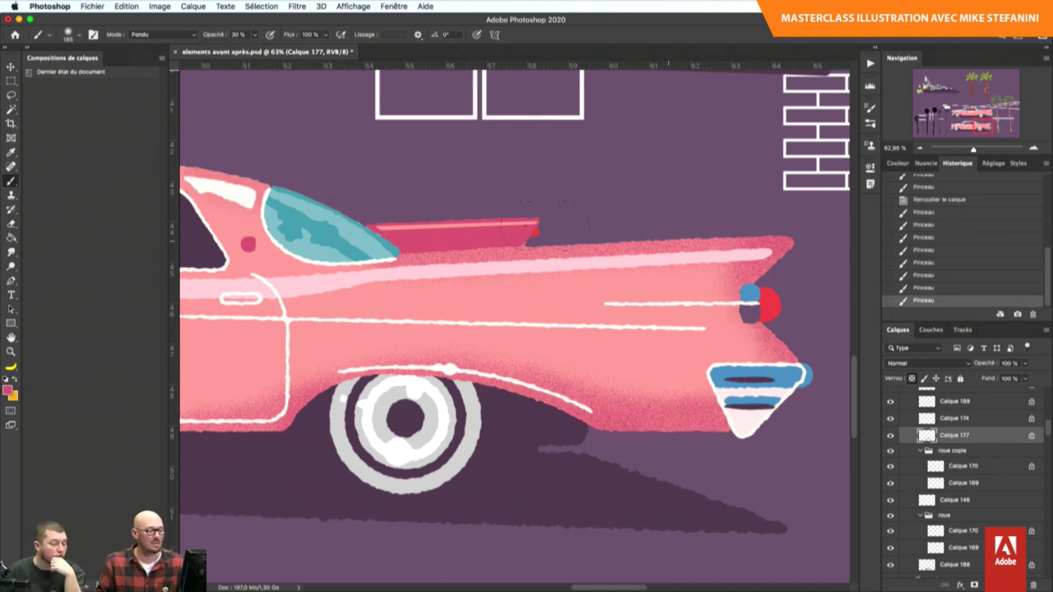
- Brush 30% shading along the car's lower edge below the doors and around the front wheel
scroll(576, 272, "left", 6)
scroll(642, 329, "left", 4)
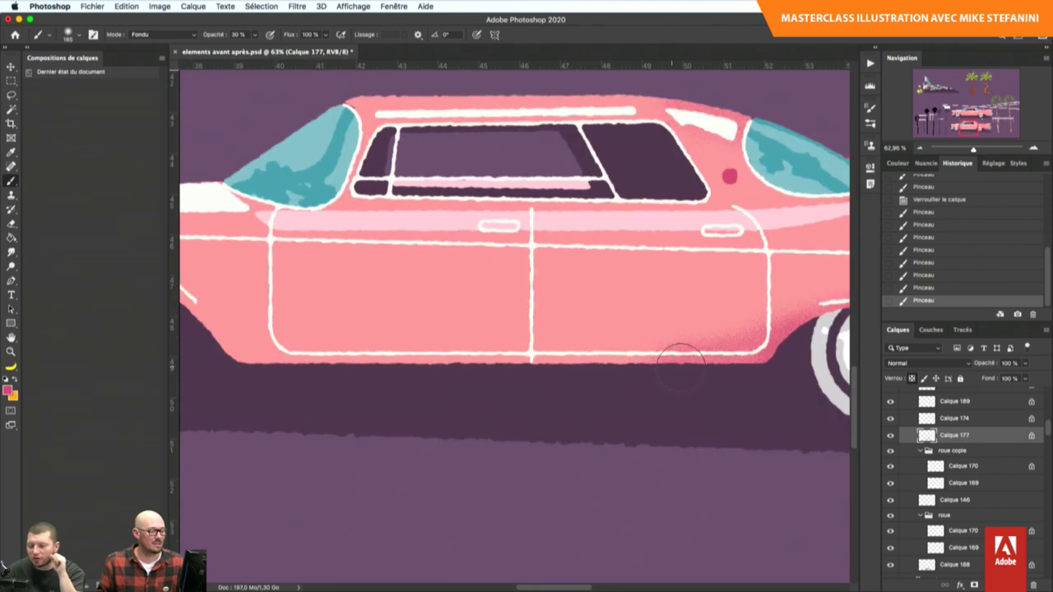
mouse_move(681, 362)
left_mouse_down()
mouse_move(247, 350)
mouse_move(403, 411)
left_mouse_up()
scroll(505, 425, "left", 5)
scroll(505, 425, "up", 1)
scroll(414, 431, "left", 5)
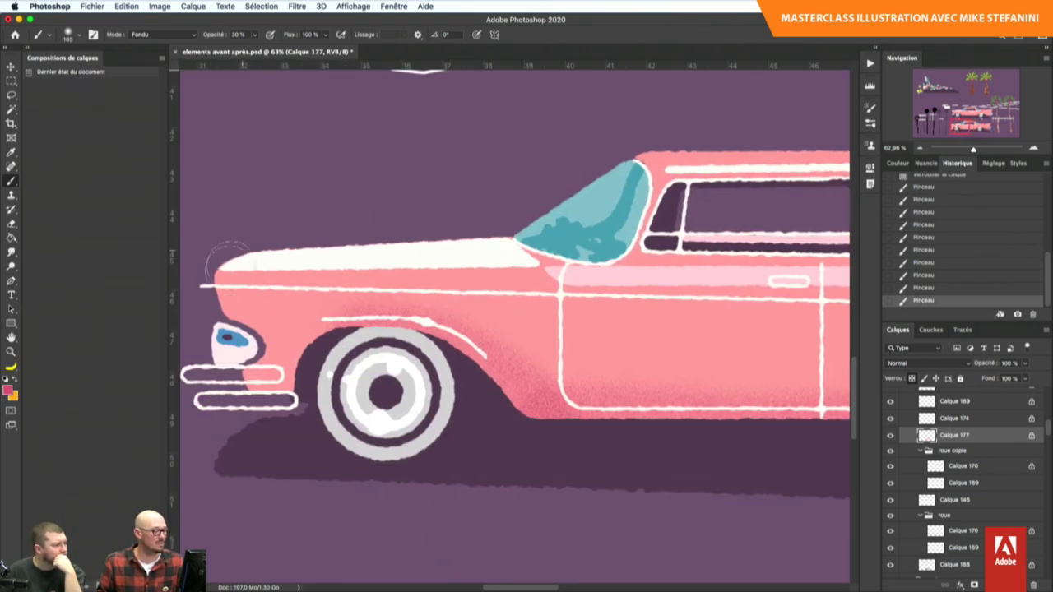
left_click_drag(229, 261, 288, 382)
scroll(298, 432, "down", 3)
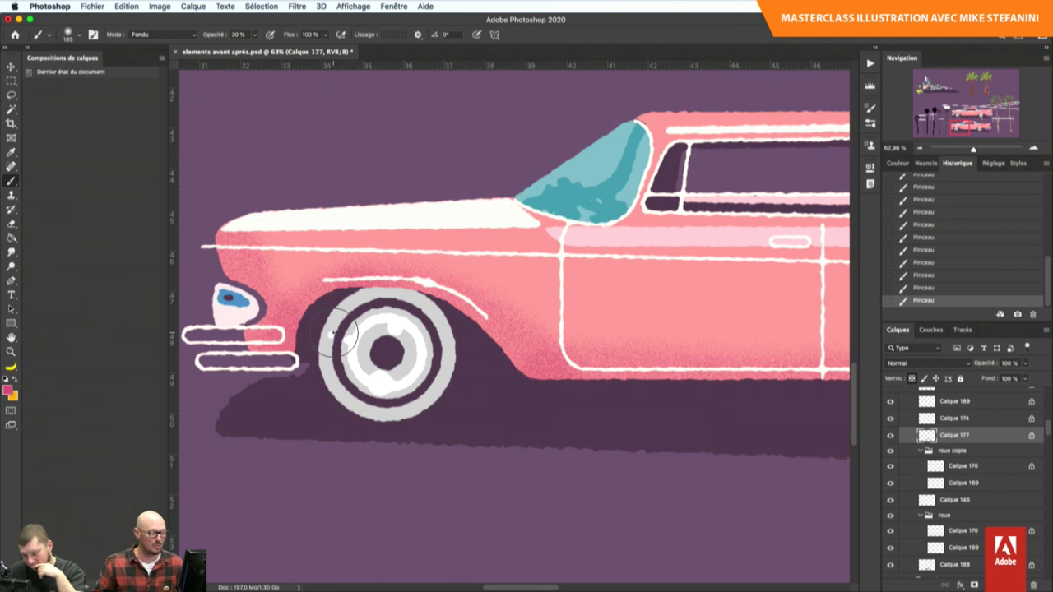
- Switch to the Zoom tool and pan over to review the car's rear door and fin
scroll(449, 238, "right", 5)
scroll(381, 303, "right", 3)
key("z")
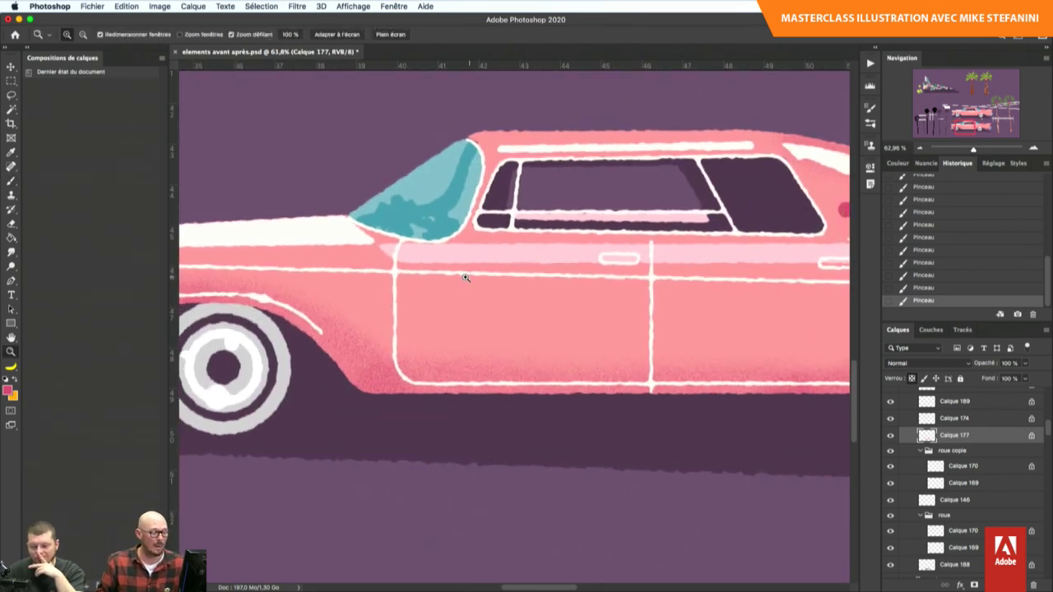
scroll(647, 247, "right", 5)
scroll(617, 253, "right", 1)
scroll(584, 259, "right", 5)
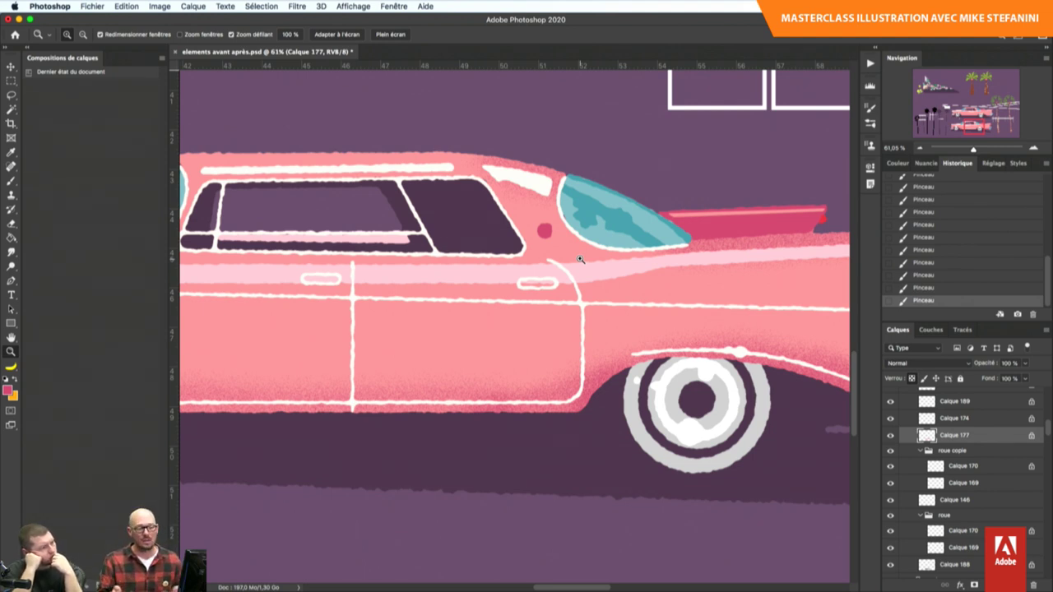
left_click_drag(603, 277, 501, 320)
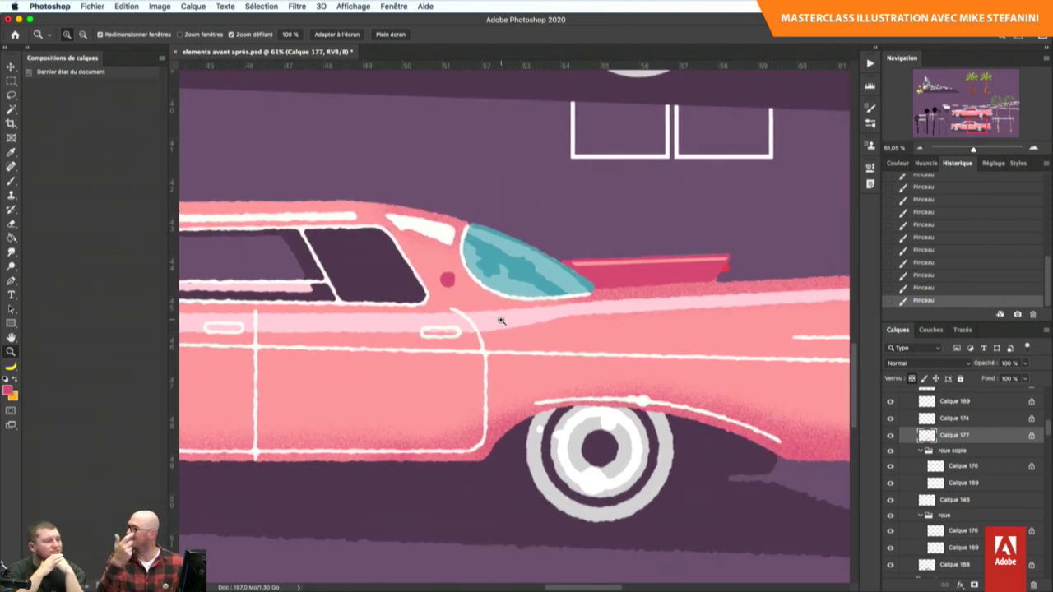
scroll(548, 252, "up", 1)
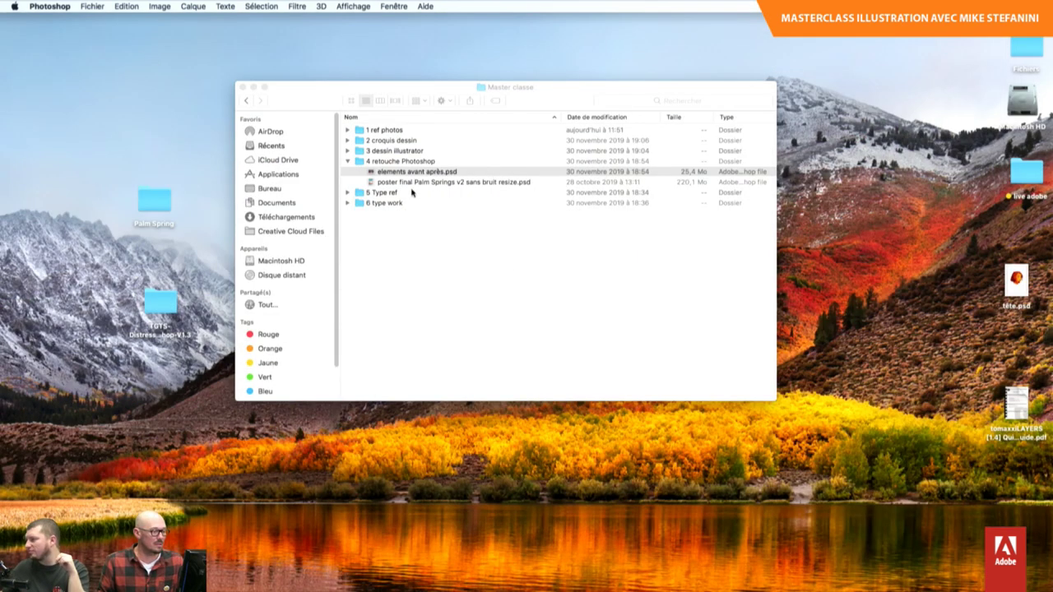
- Select the 5 Type ref folder in Master classe and expand it
left_click(434, 182)
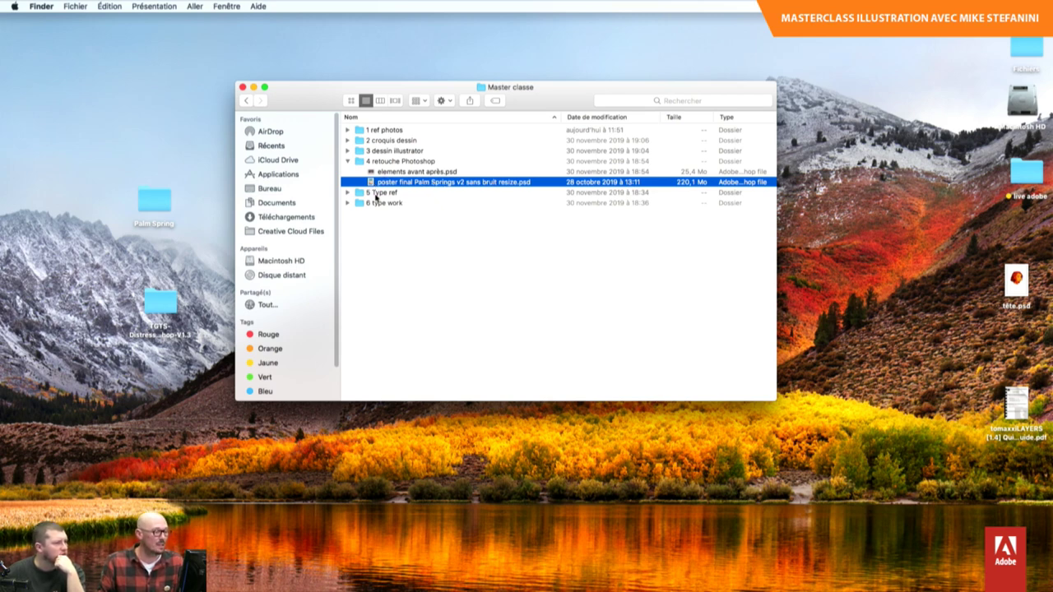
left_click(376, 194)
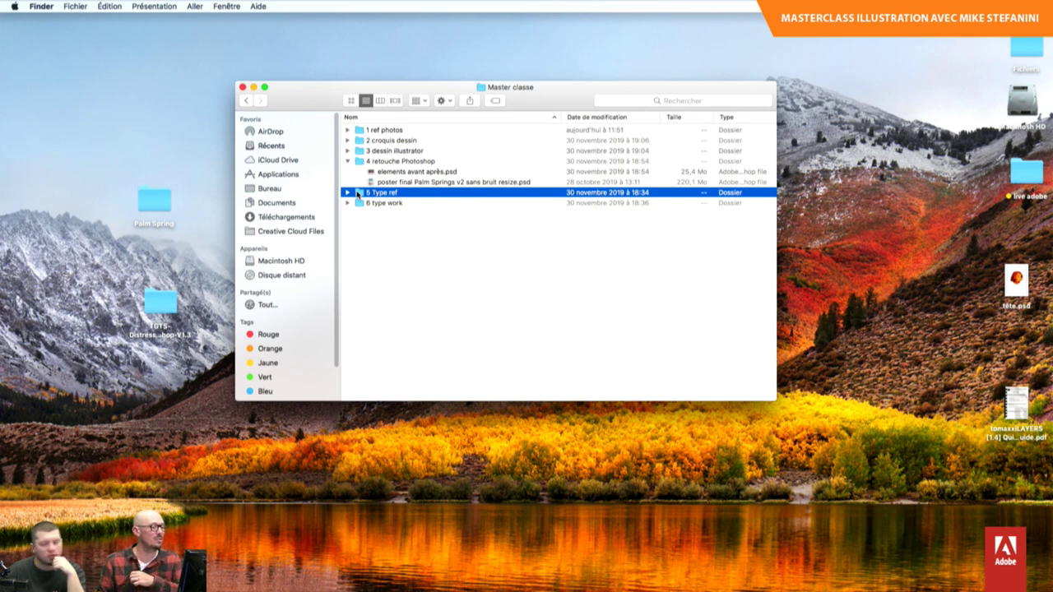
left_click(348, 193)
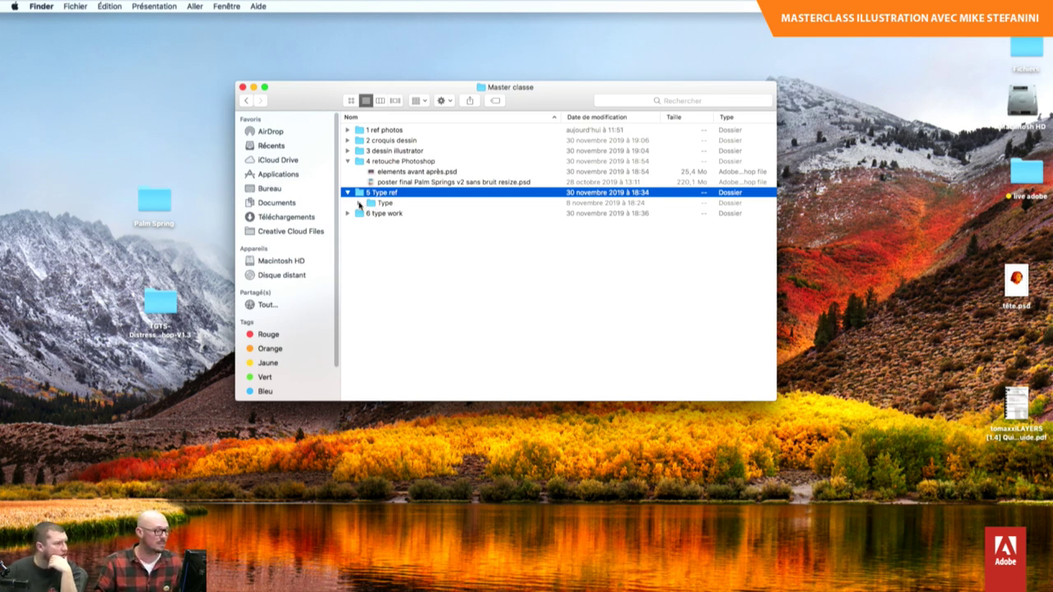
- Expand Type and Quick Look the Palm Springs logo and Palms Motor Hotel images in an enlarged preview
left_click(358, 203)
left_click(396, 215)
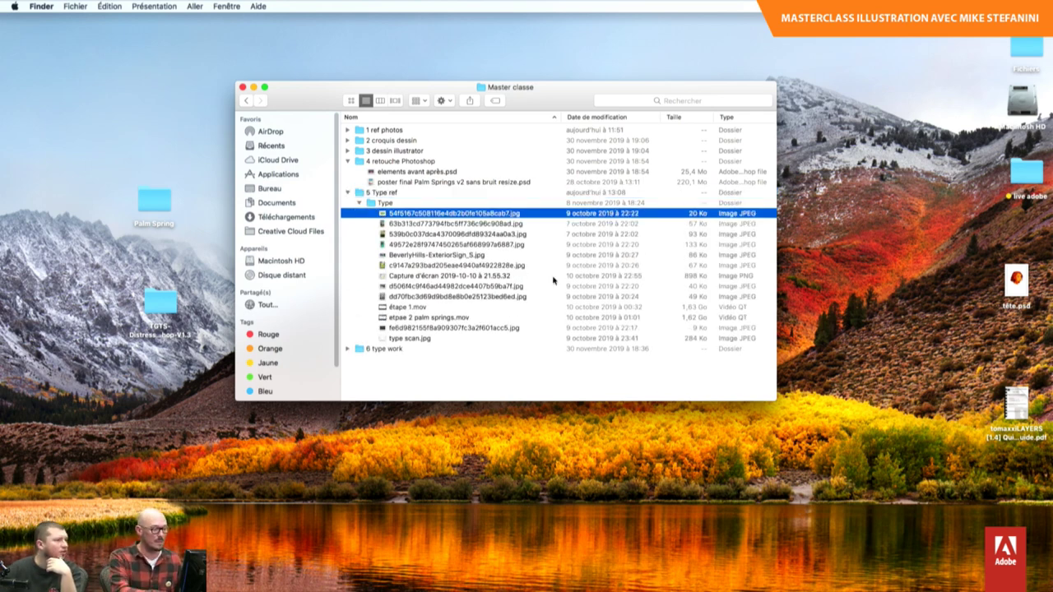
key("space")
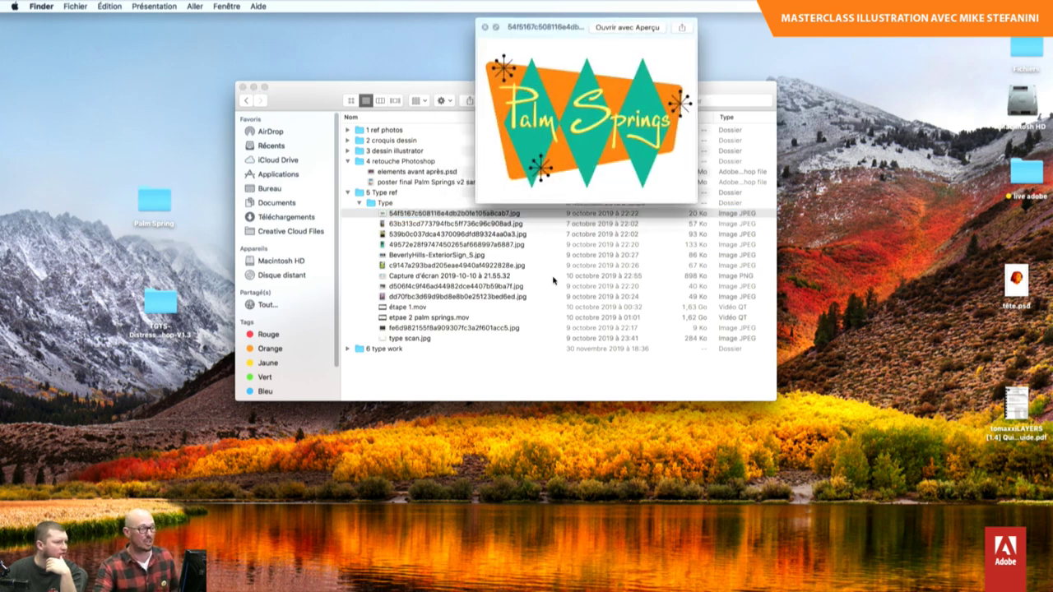
key("Down")
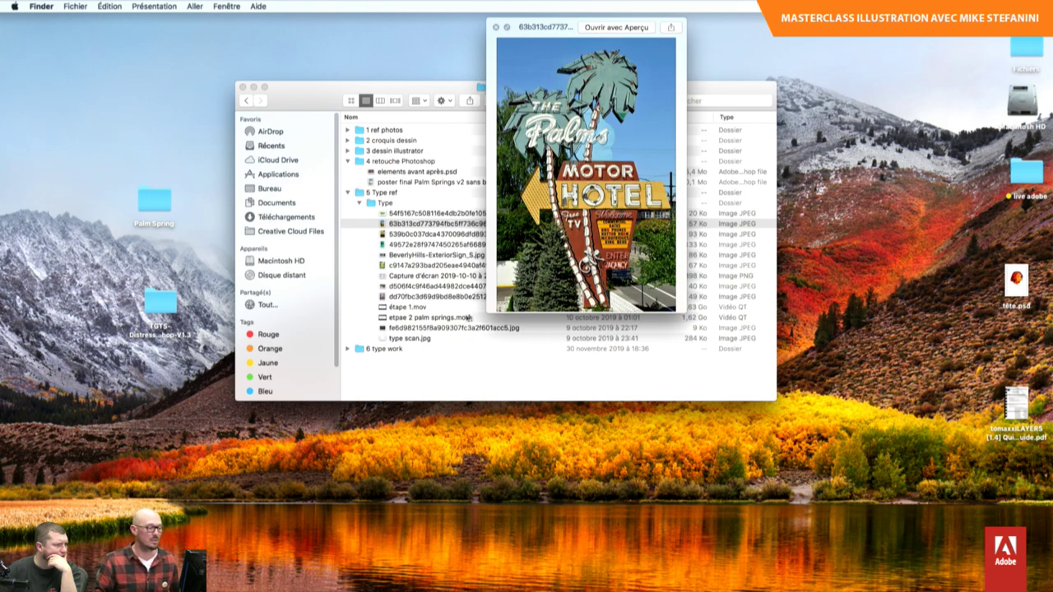
mouse_move(487, 311)
left_mouse_down()
mouse_move(287, 517)
mouse_move(260, 520)
left_mouse_up()
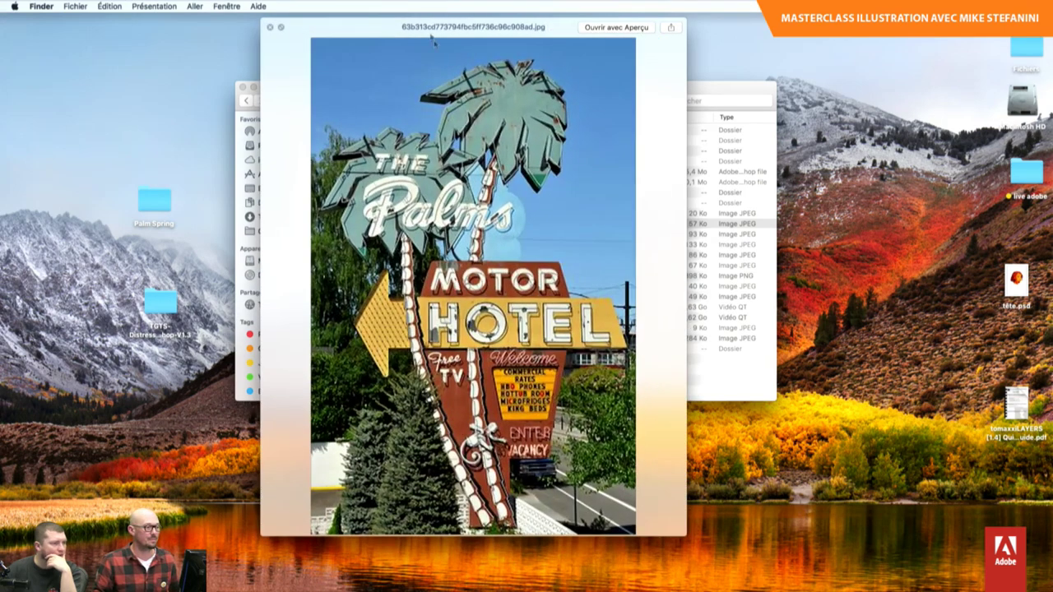
left_click_drag(448, 17, 745, 18)
- Preview the Tiki building, Palm Springs tile poster, Beverly Hills sign and Uncle Fester poster
key("Down")
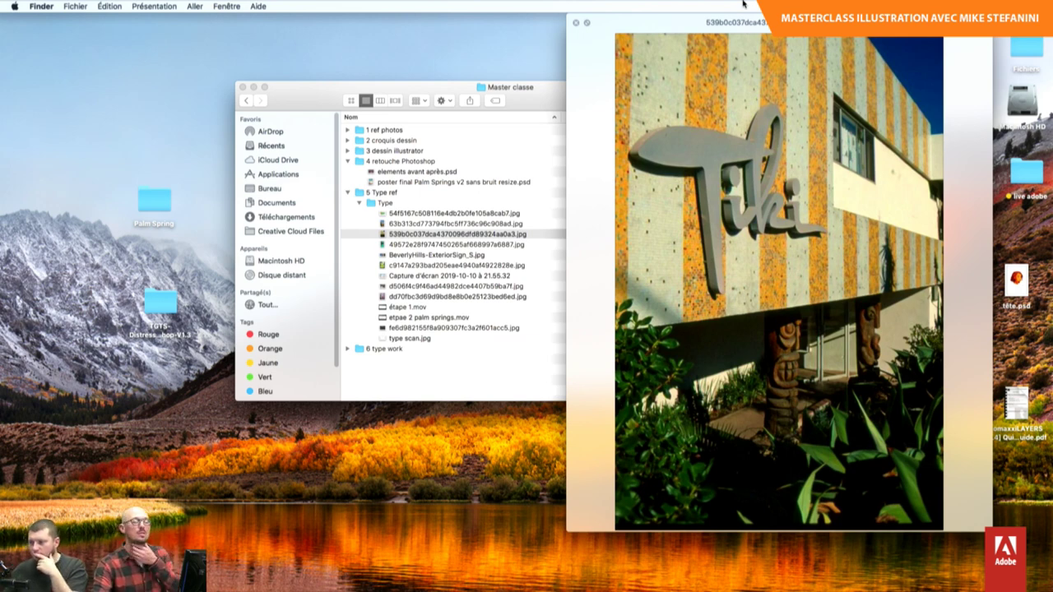
key("Down")
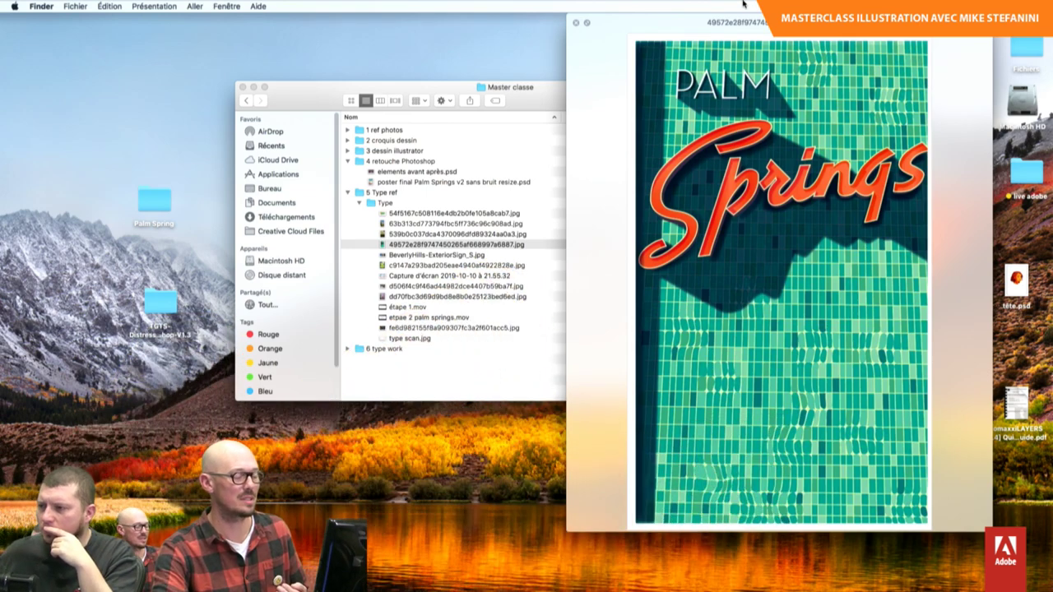
key("Down")
key("Up")
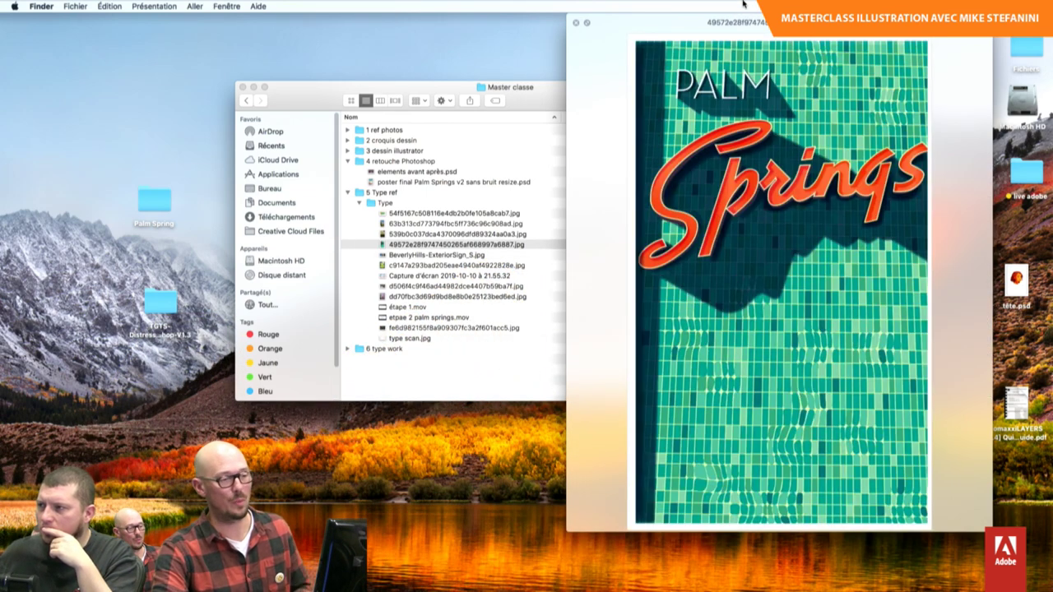
key("Down")
key("Down")
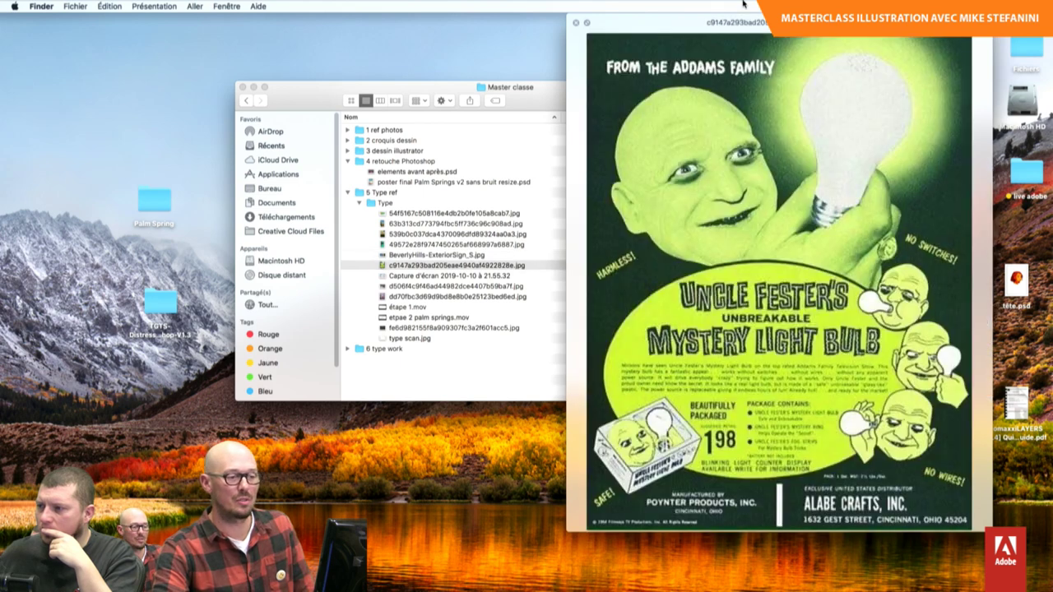
key("Down")
key("Up")
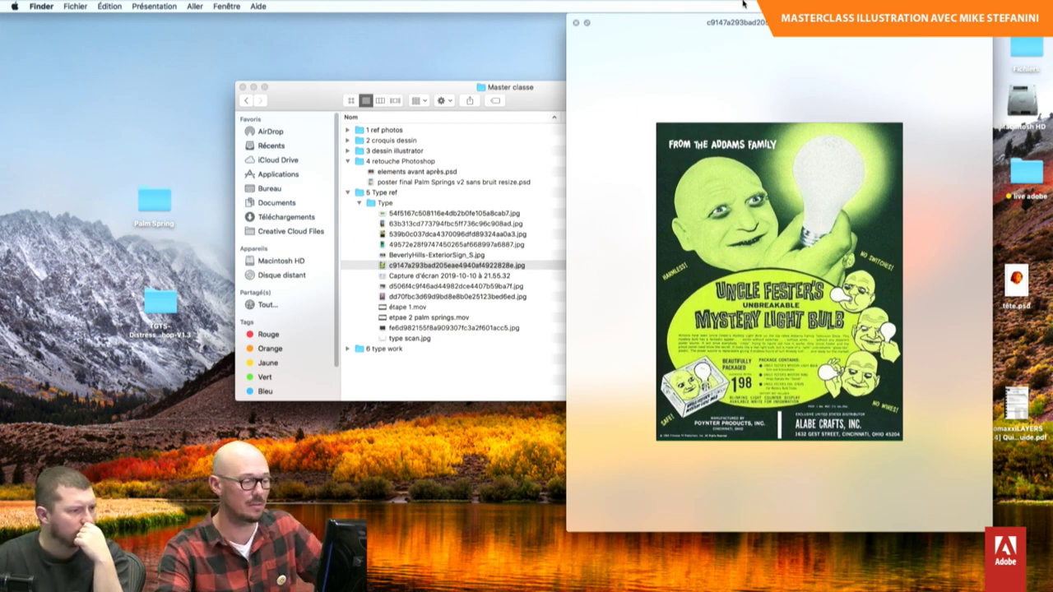
- Preview Universal Studios, both lettering videos, Sand Castle sign and the pencil sketch, then close Quick Look
key("Down")
key("Down")
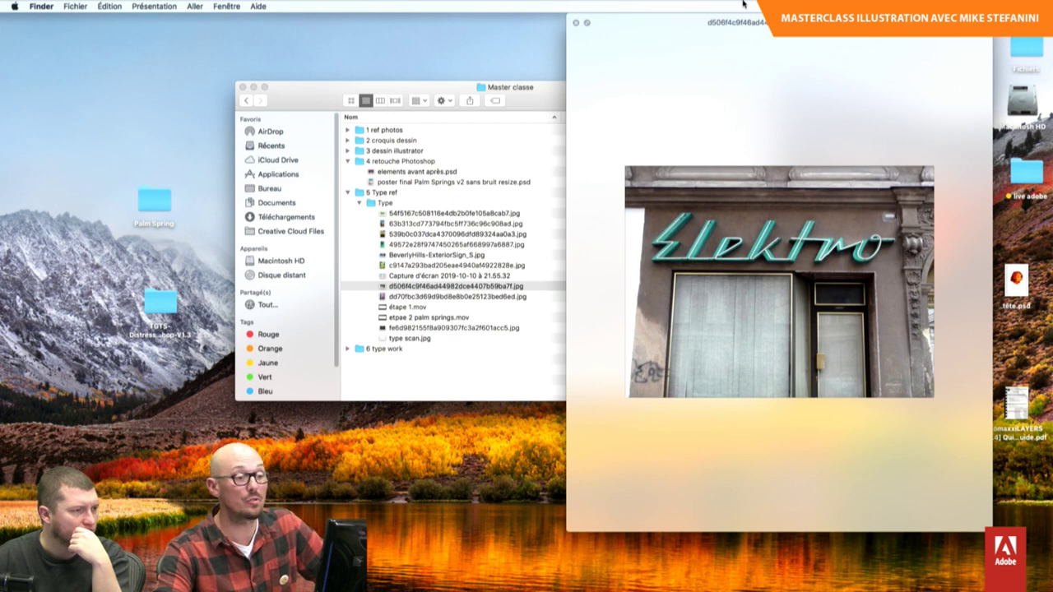
key("Down")
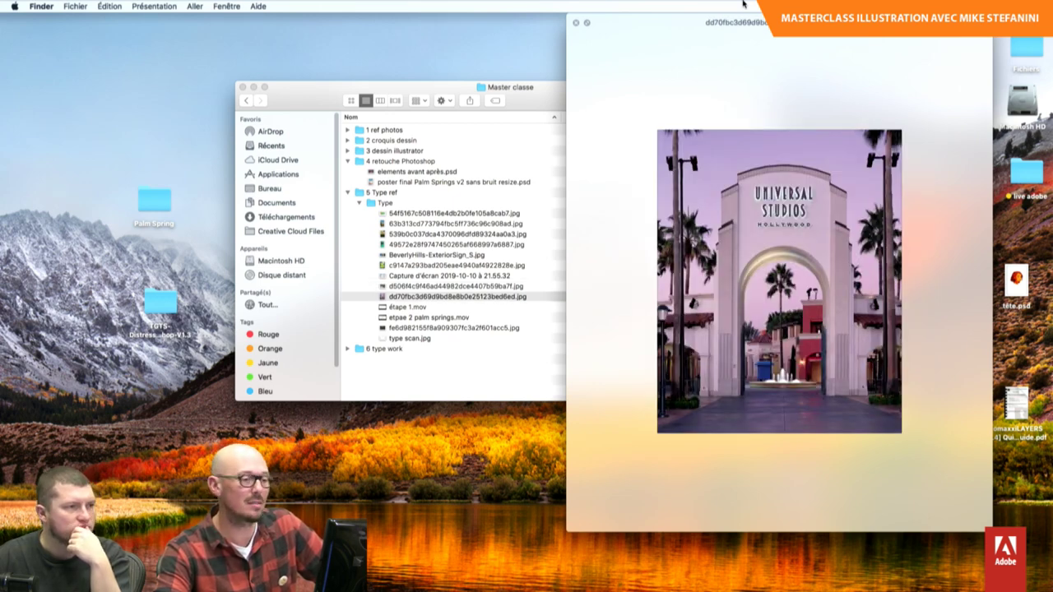
key("Down")
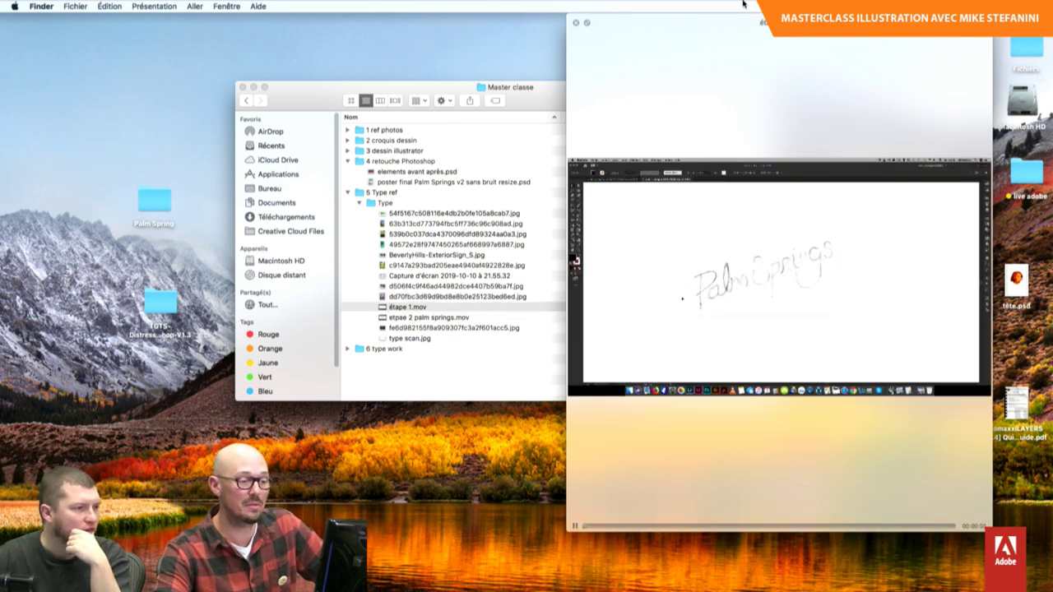
key("Down")
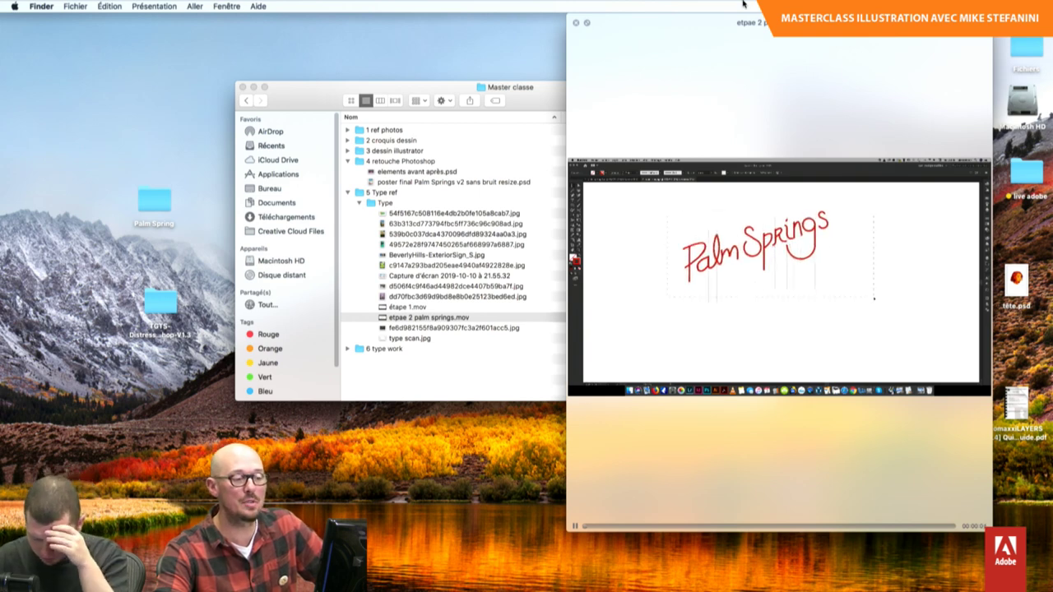
key("Down")
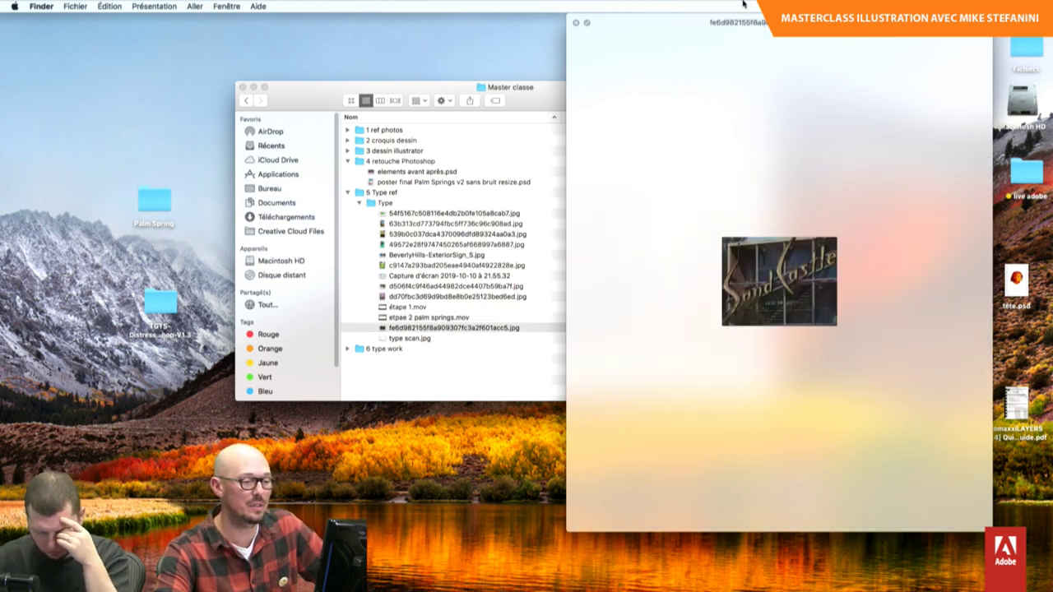
key("Down")
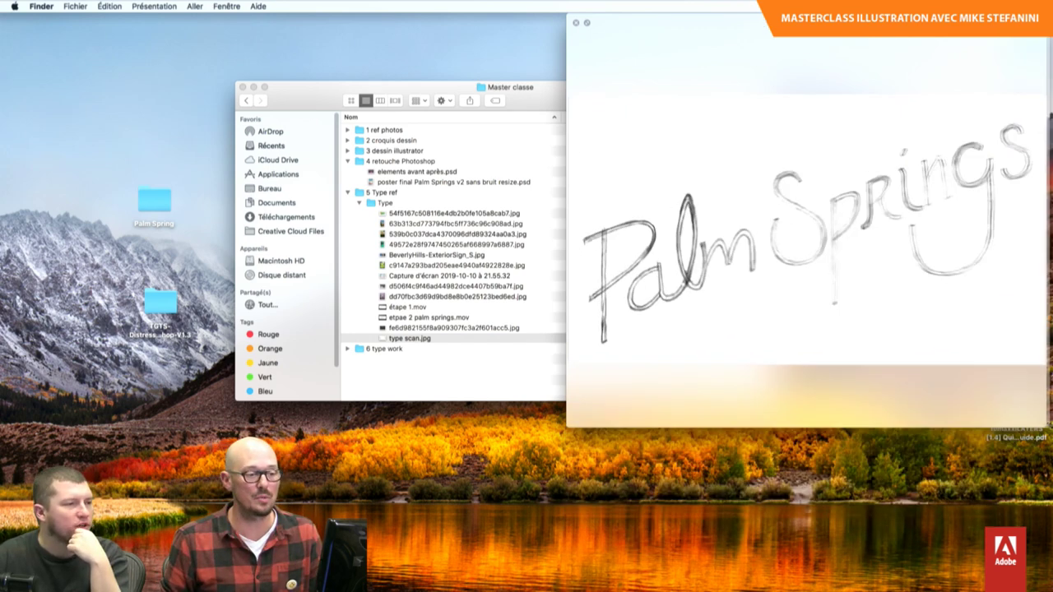
left_click_drag(678, 20, 537, 4)
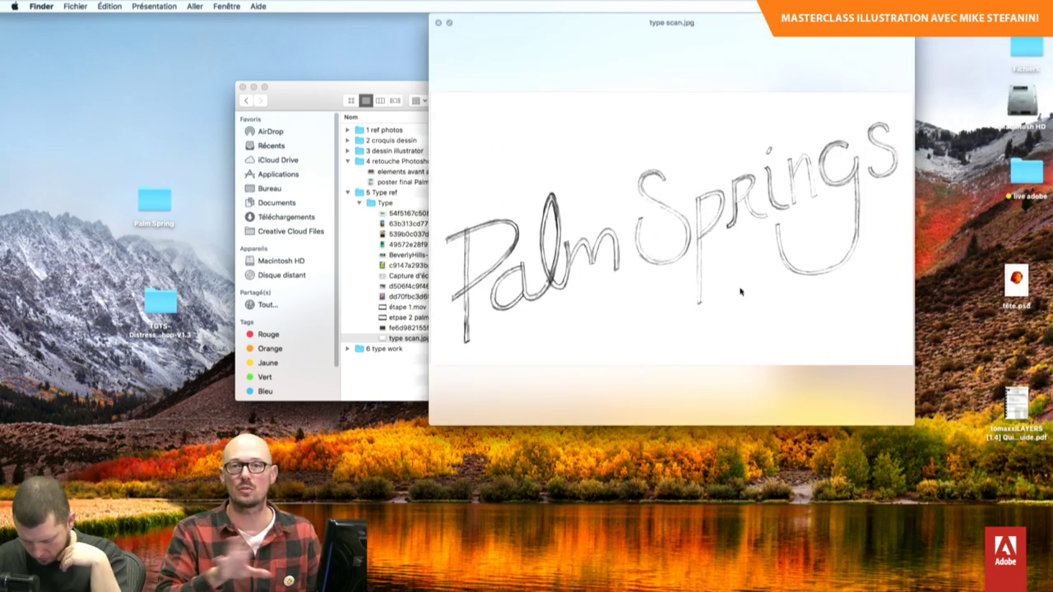
key("space")
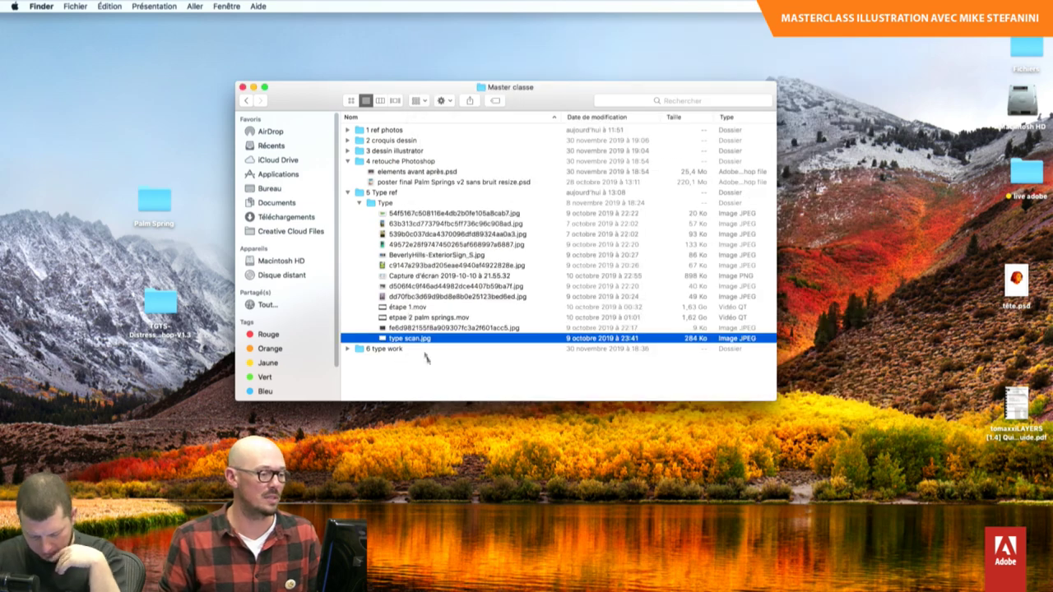
key("Up")
key("Up")
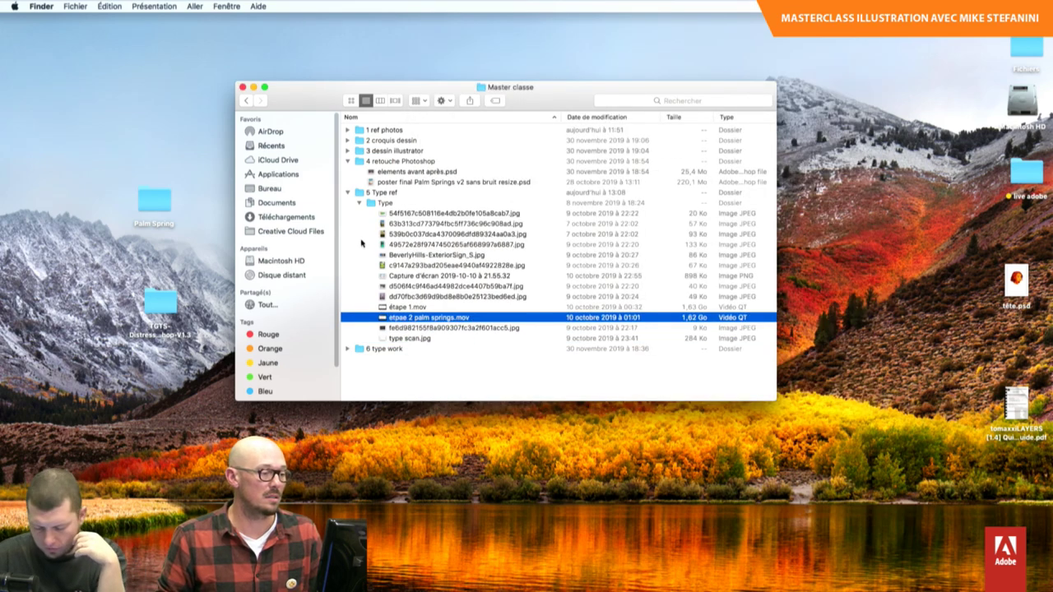
key("space")
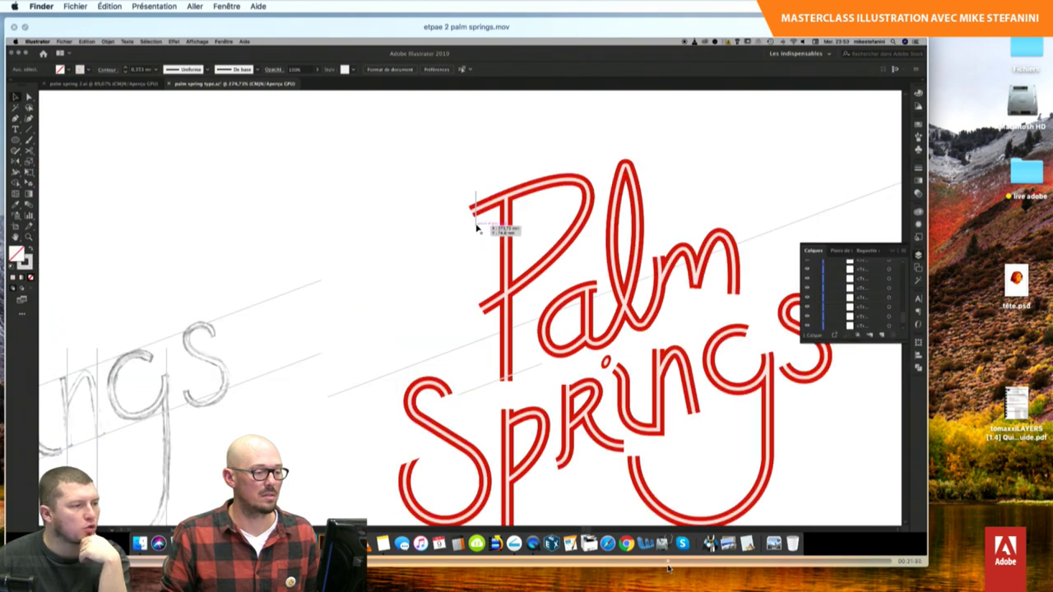
left_click(670, 570)
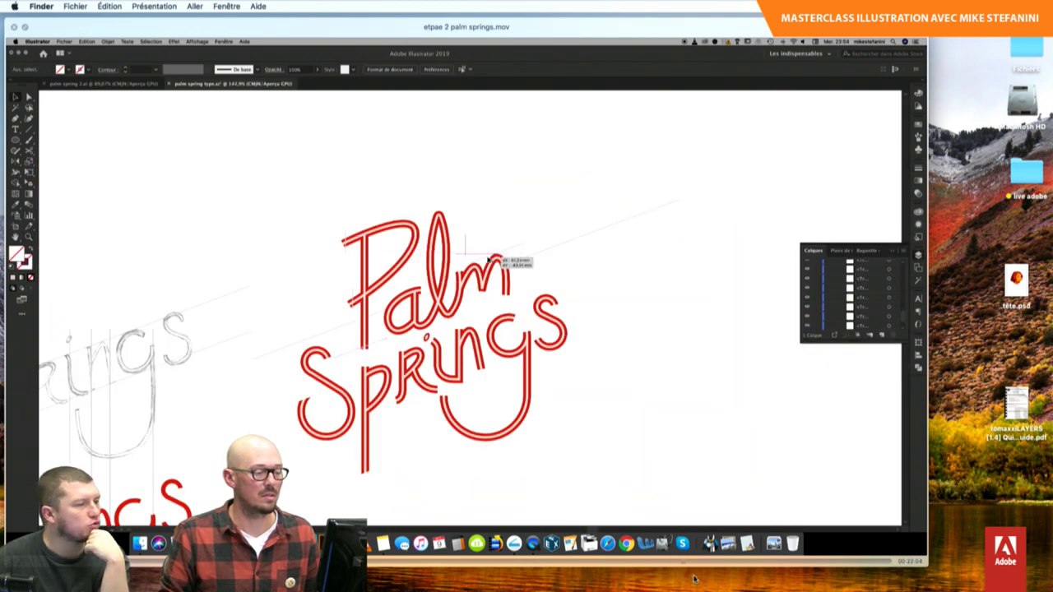
key("super+w")
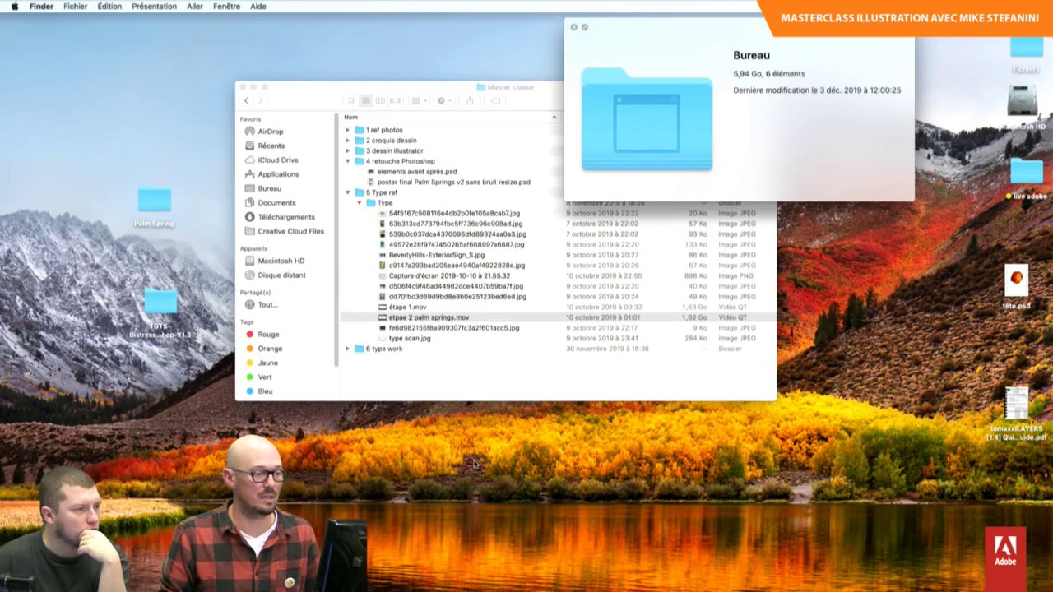
- Expand the 6 type work folder and open palm spring type.ai in Illustrator
key("super+o")
key("super+w")
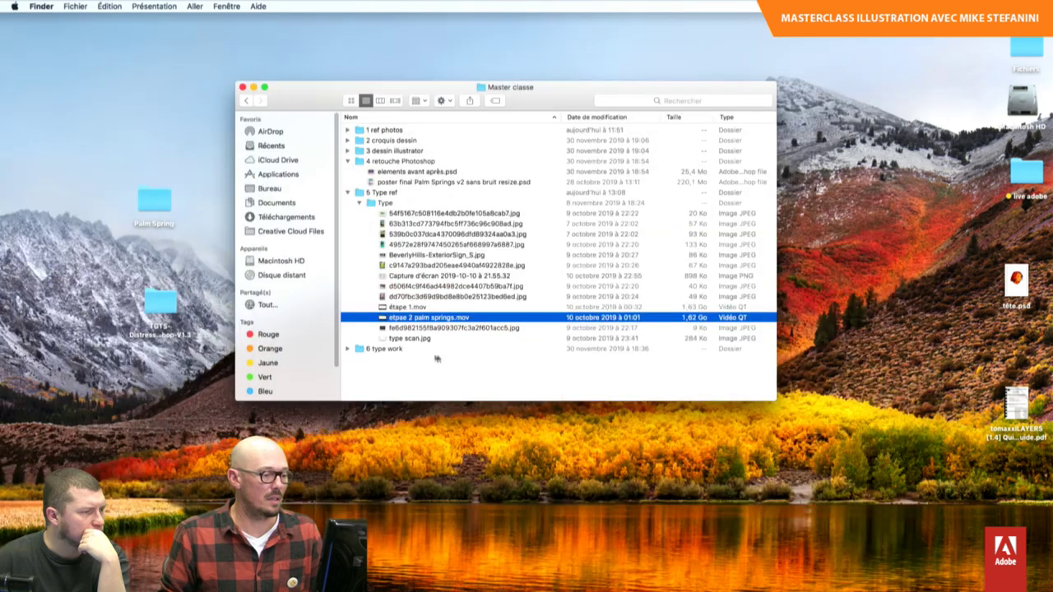
left_click(424, 383)
left_click(392, 353)
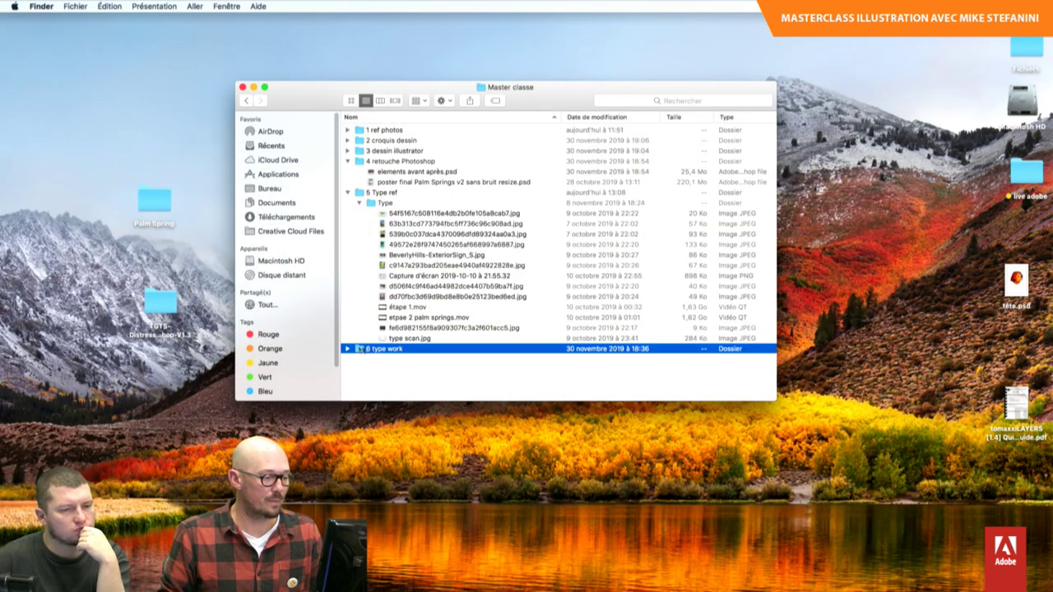
left_click(348, 350)
double_click(410, 358)
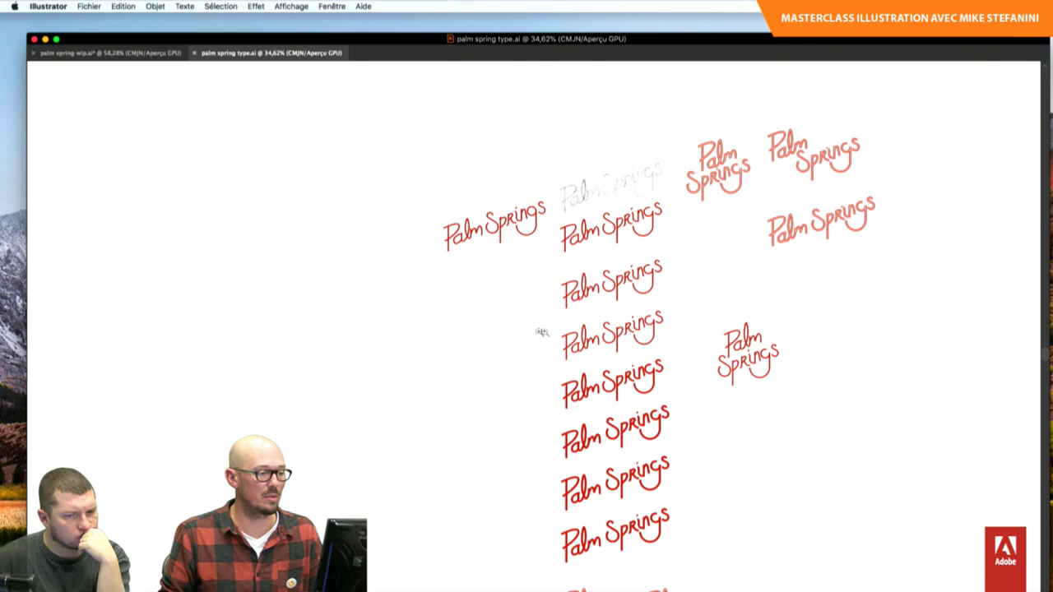
- Zoom into the Palm Springs lettering variants and toggle Outline view to inspect their paths
mouse_move(541, 331)
left_mouse_down()
mouse_move(629, 222)
mouse_move(367, 209)
left_mouse_up()
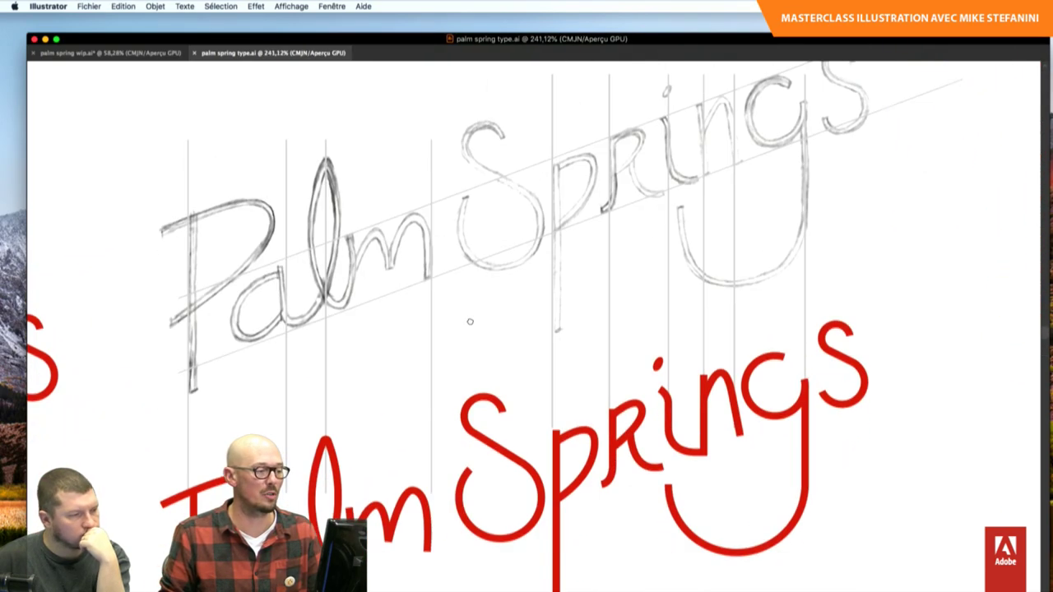
scroll(461, 317, "down", 3)
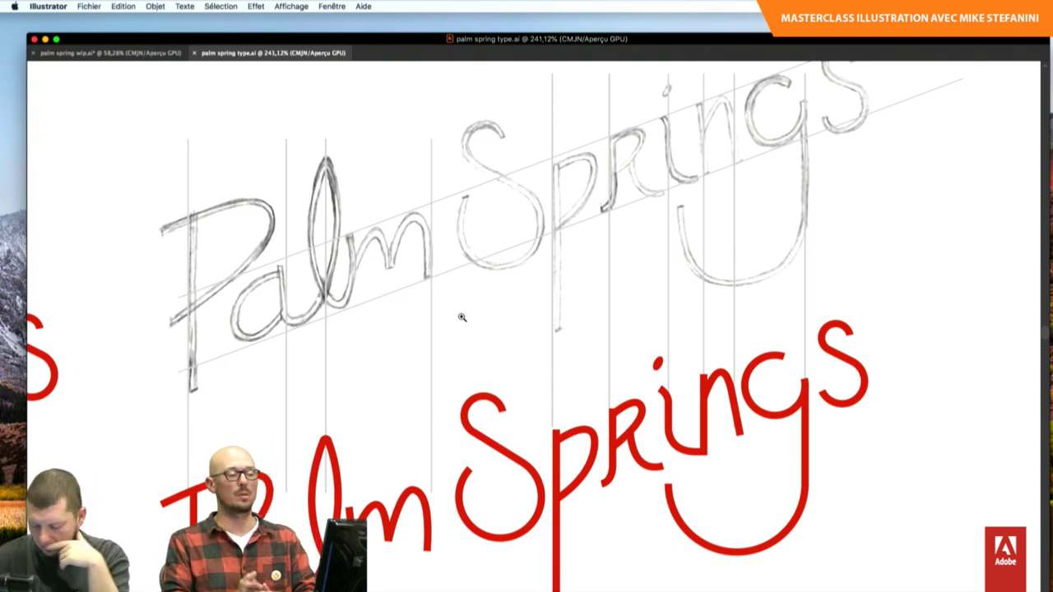
scroll(458, 313, "down", 5)
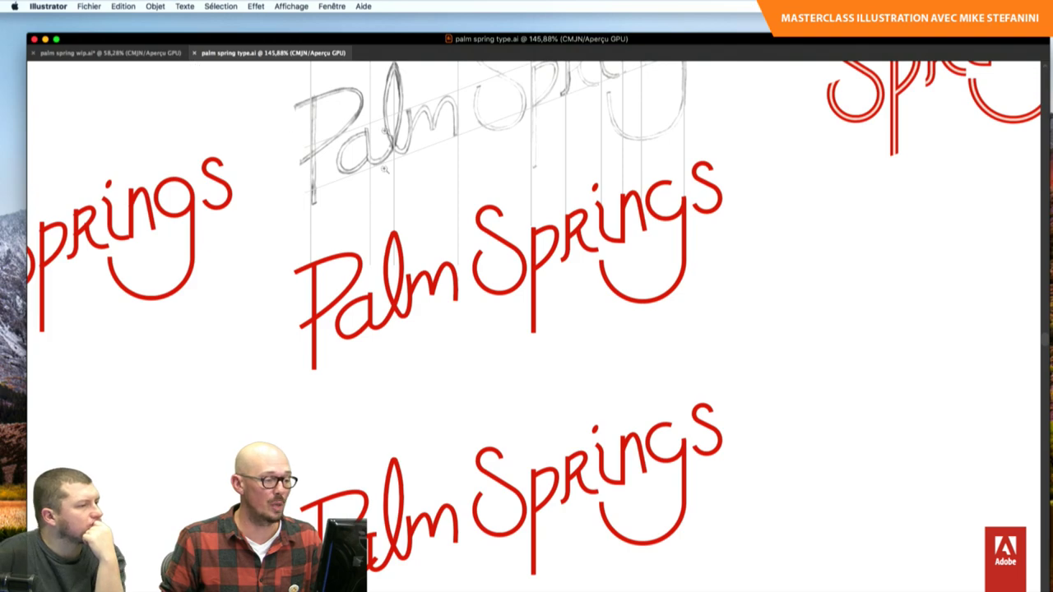
scroll(554, 312, "down", 5)
scroll(601, 313, "down", 2)
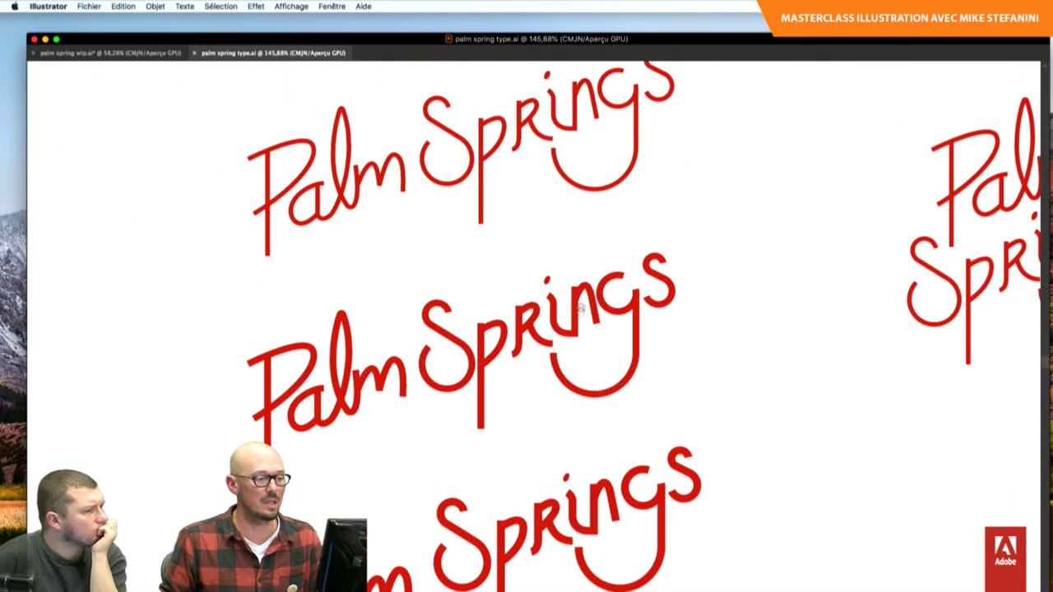
scroll(580, 280, "down", 2)
scroll(560, 247, "down", 2)
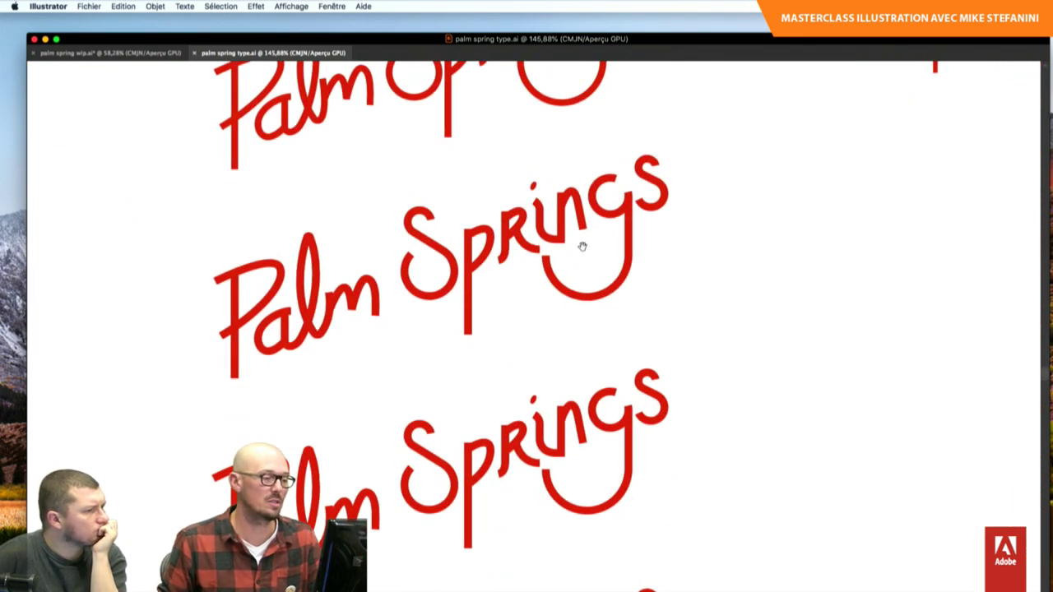
scroll(581, 242, "right", 3)
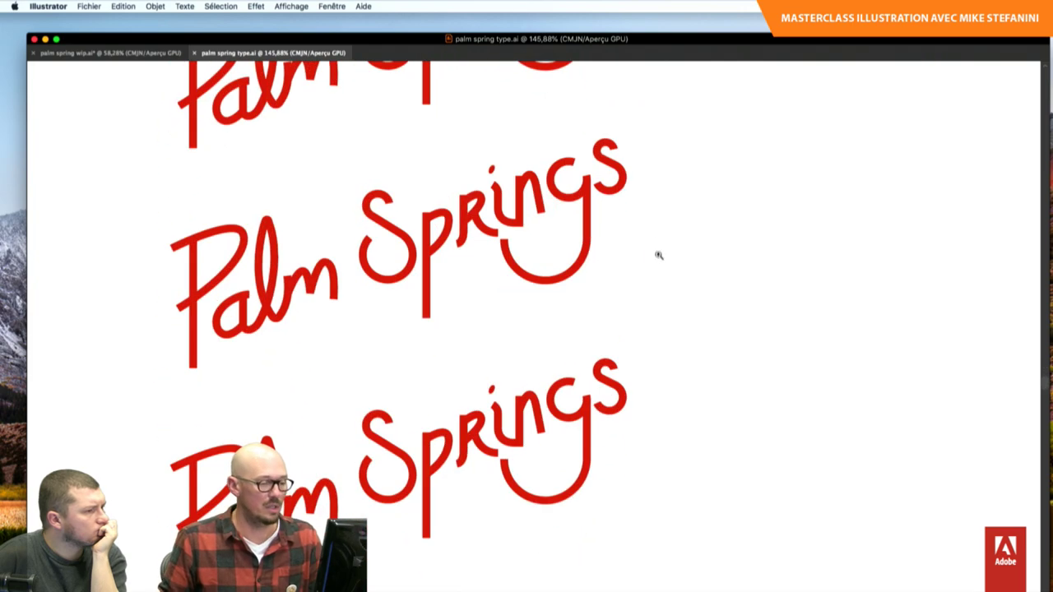
scroll(658, 254, "down", 2)
scroll(625, 259, "down", 2)
scroll(664, 294, "down", 2)
scroll(601, 219, "up", 2)
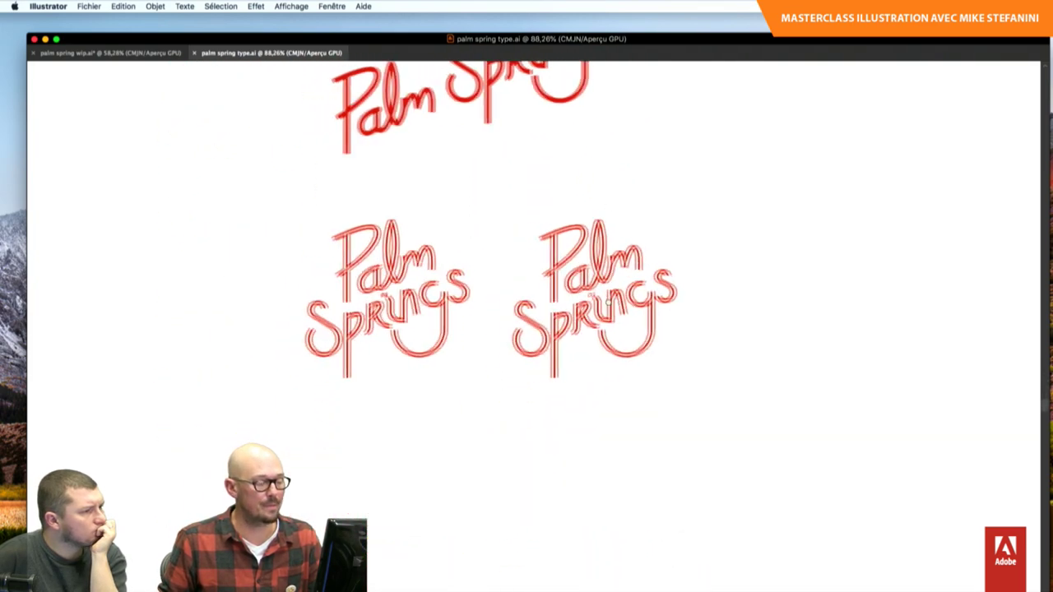
scroll(597, 222, "up", 2)
scroll(588, 229, "up", 3)
scroll(552, 233, "up", 1)
key("super+y")
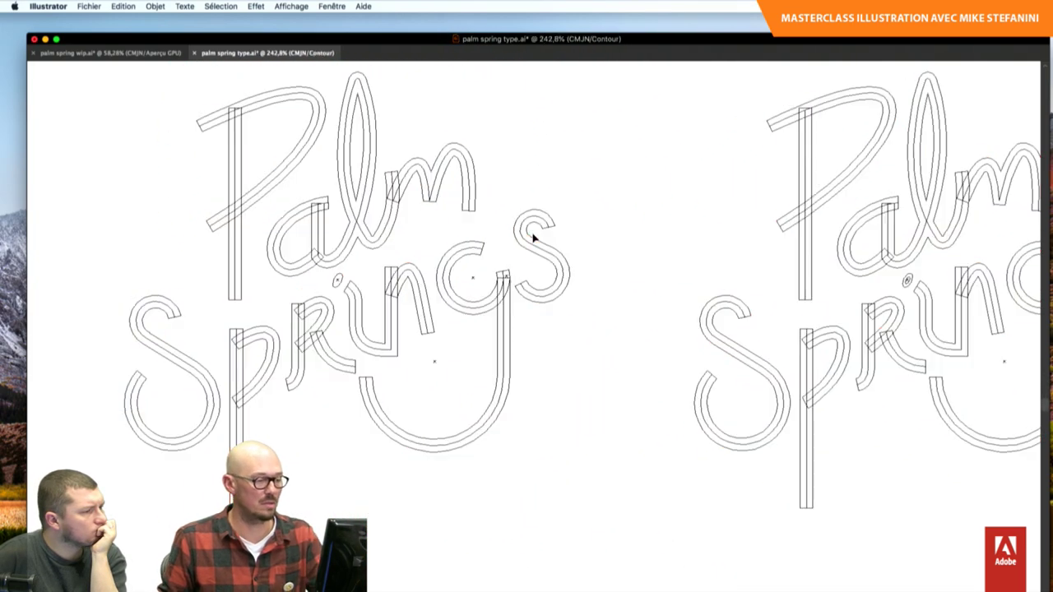
key("super+y")
key("super+y")
key("super+y")
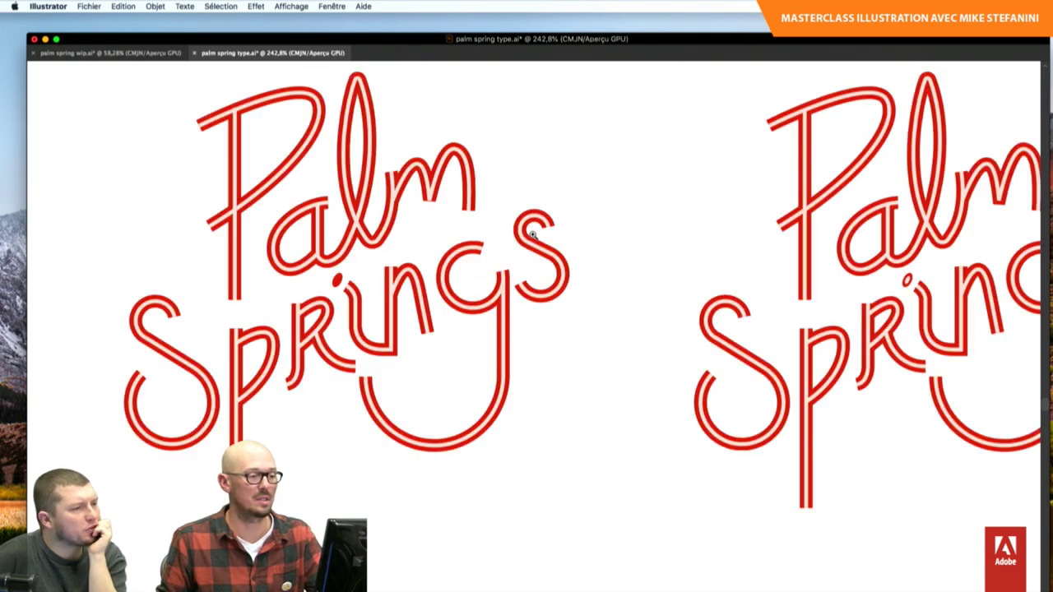
- Scroll through the remaining lettering variants, then minimize the Illustrator window
scroll(630, 329, "down", 2)
scroll(557, 291, "down", 3)
scroll(418, 362, "down", 2)
scroll(417, 362, "down", 5)
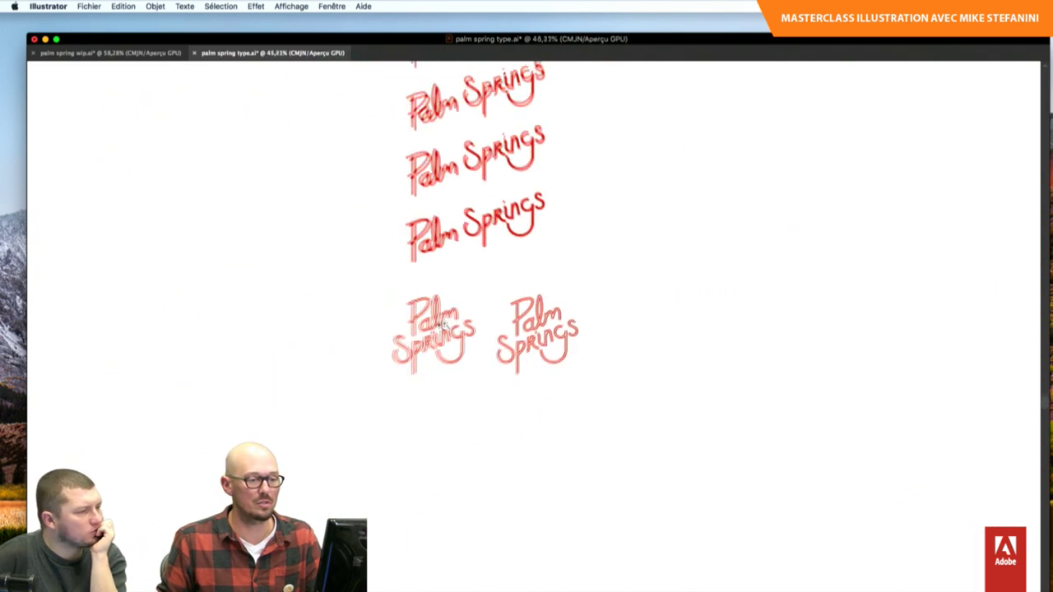
scroll(538, 384, "up", 3)
scroll(558, 489, "up", 3)
scroll(550, 282, "up", 2)
scroll(550, 282, "up", 3)
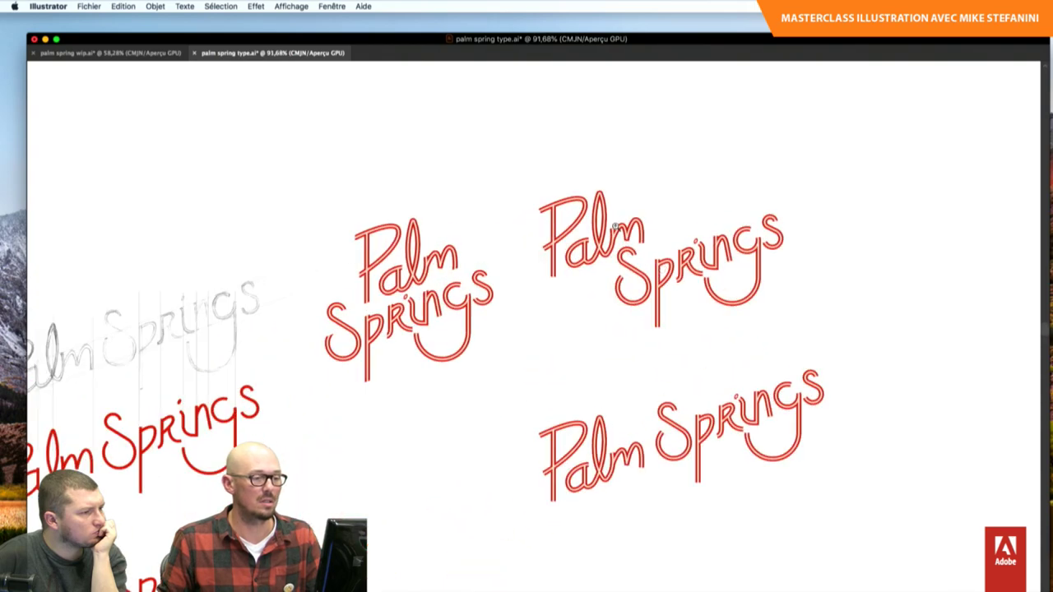
scroll(442, 375, "up", 1)
scroll(787, 492, "down", 2)
scroll(658, 370, "down", 2)
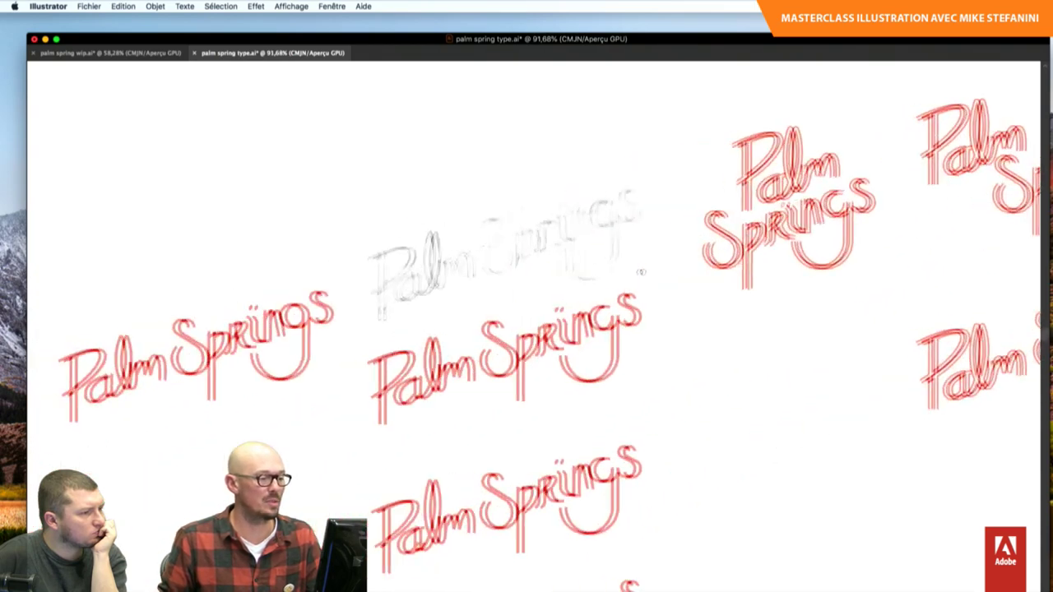
scroll(419, 324, "up", 2)
scroll(419, 323, "up", 3)
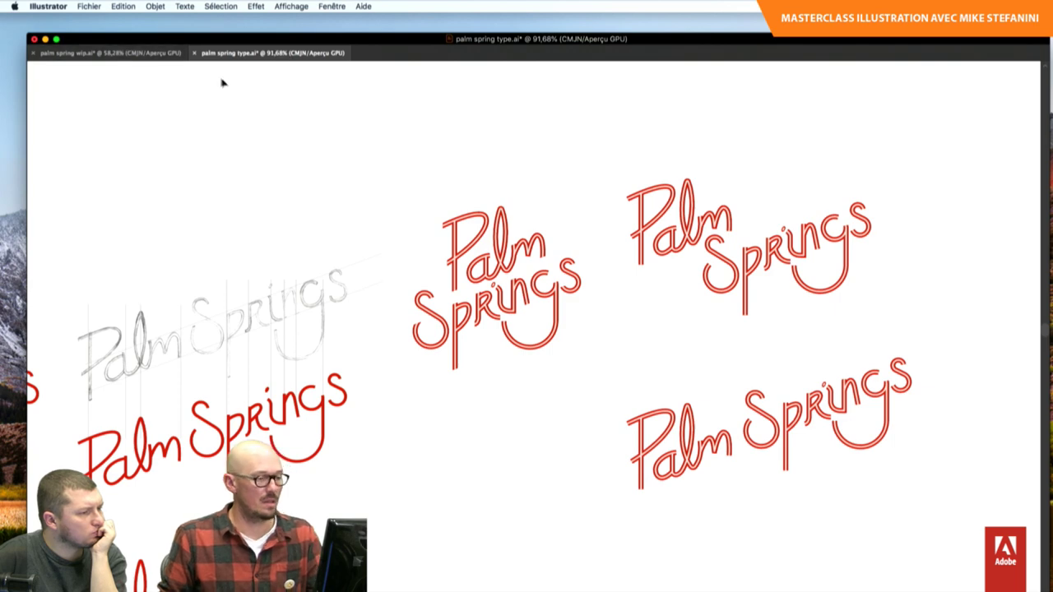
left_click(44, 40)
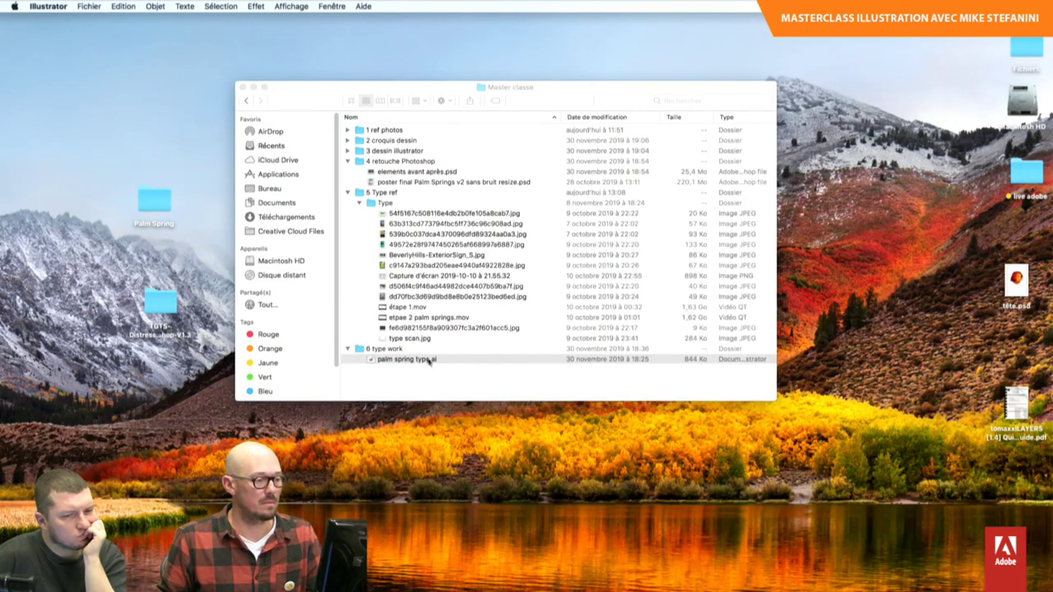
- Preview type scan.jpg and palm spring type.ai, then open poster final Palm Springs v2 sans bruit resize.psd
left_click(399, 362)
left_click(405, 339)
key("space")
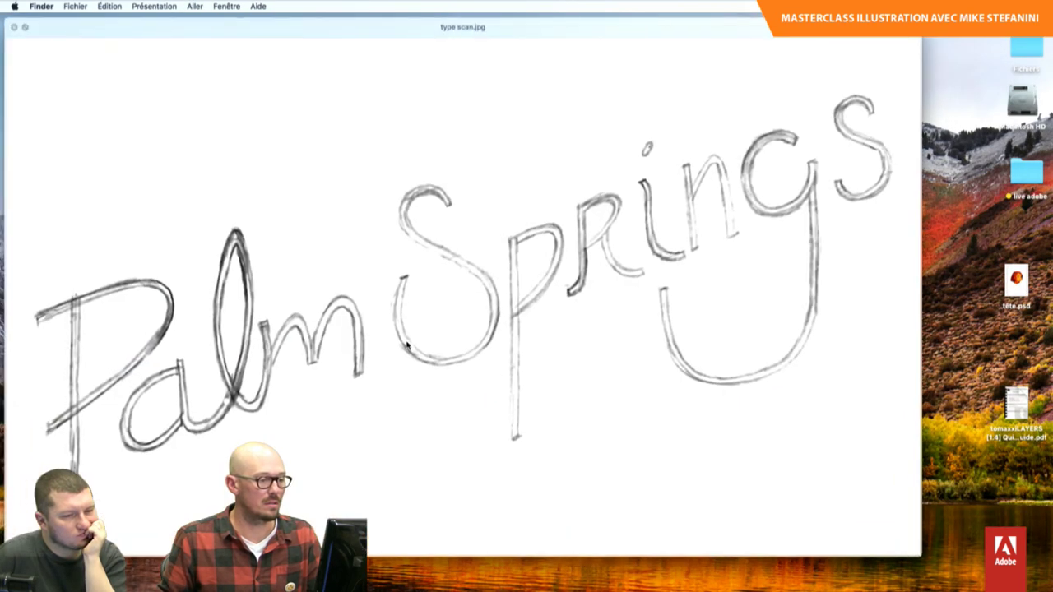
key("space")
left_click(398, 362)
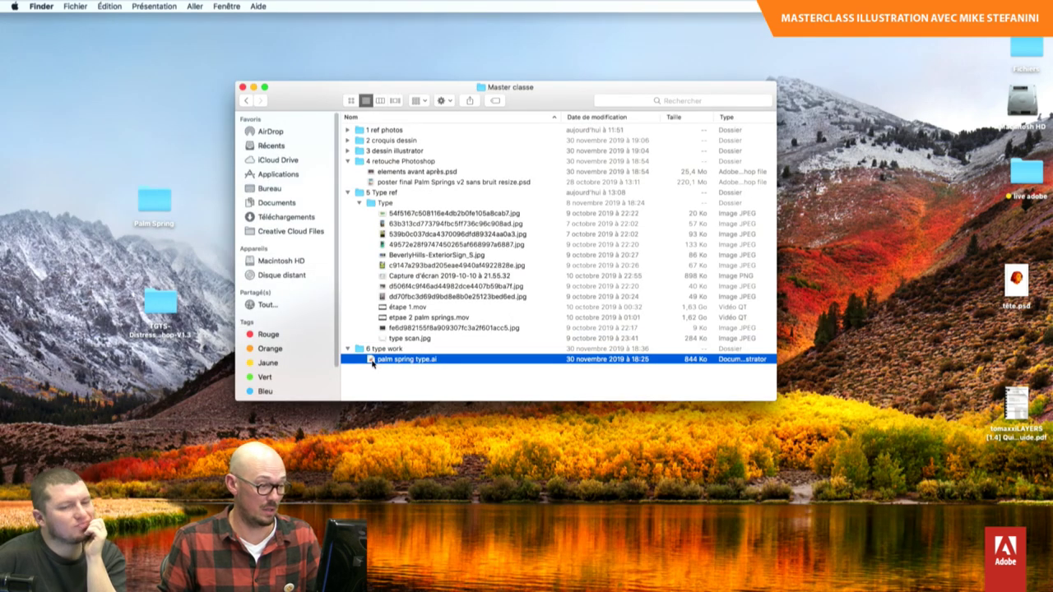
key("space")
key("space")
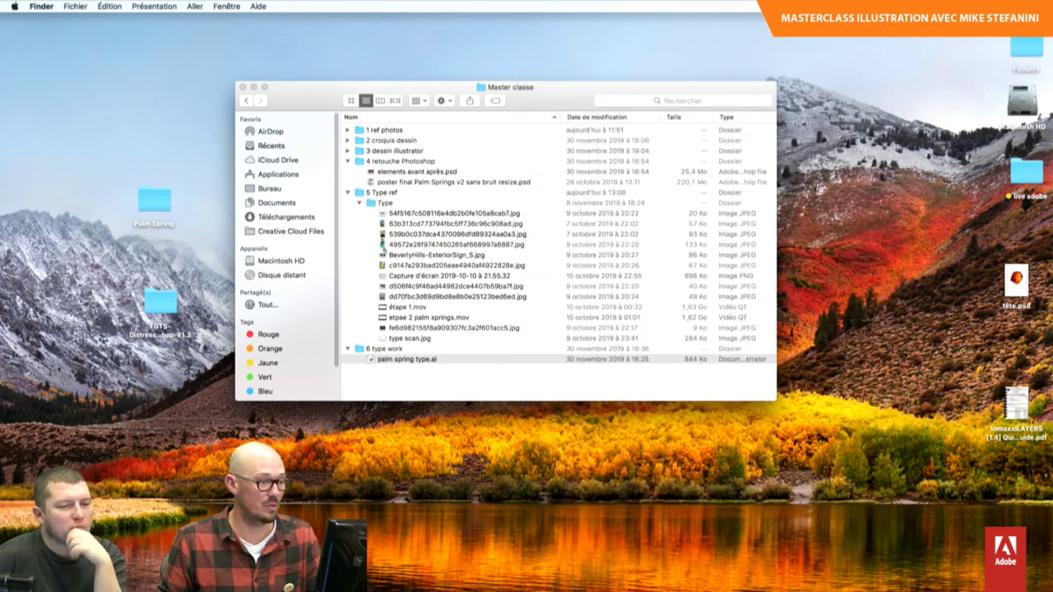
left_click(395, 185)
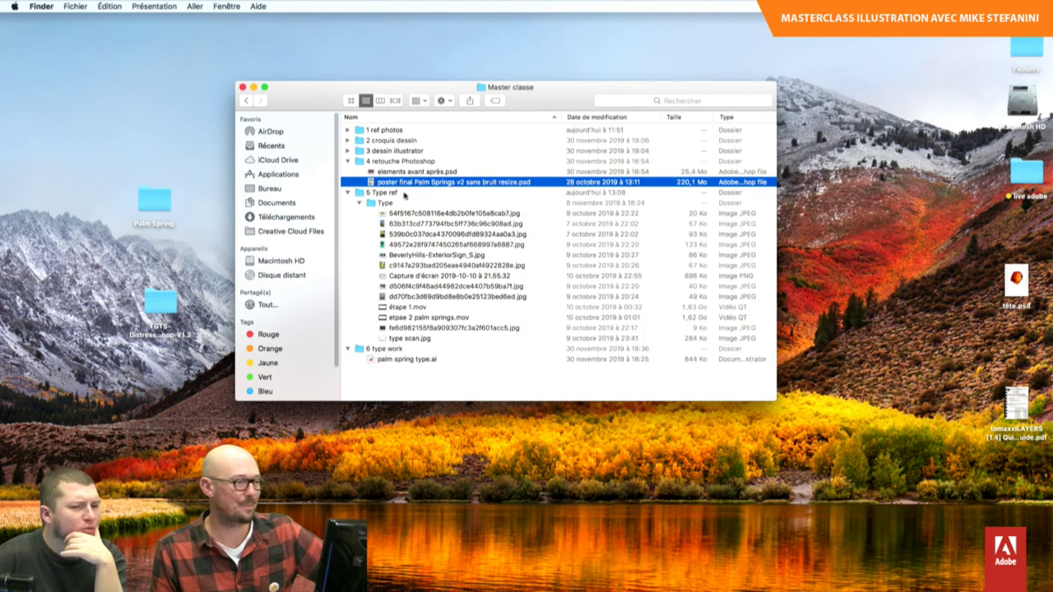
double_click(371, 183)
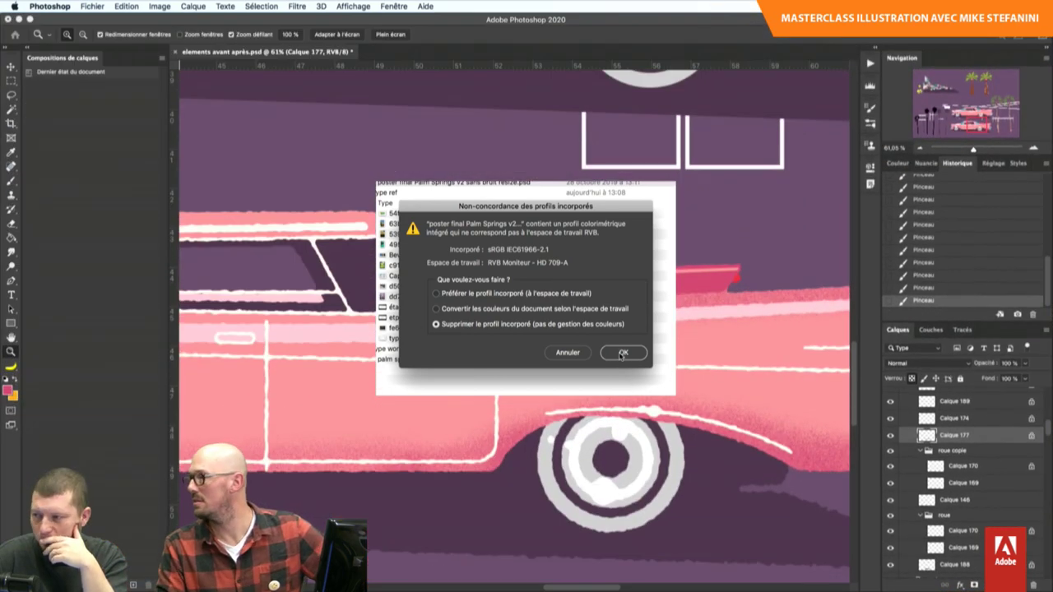
- Discard the embedded profile and expand the Calque 1 group and its nested Groupe
left_click(622, 353)
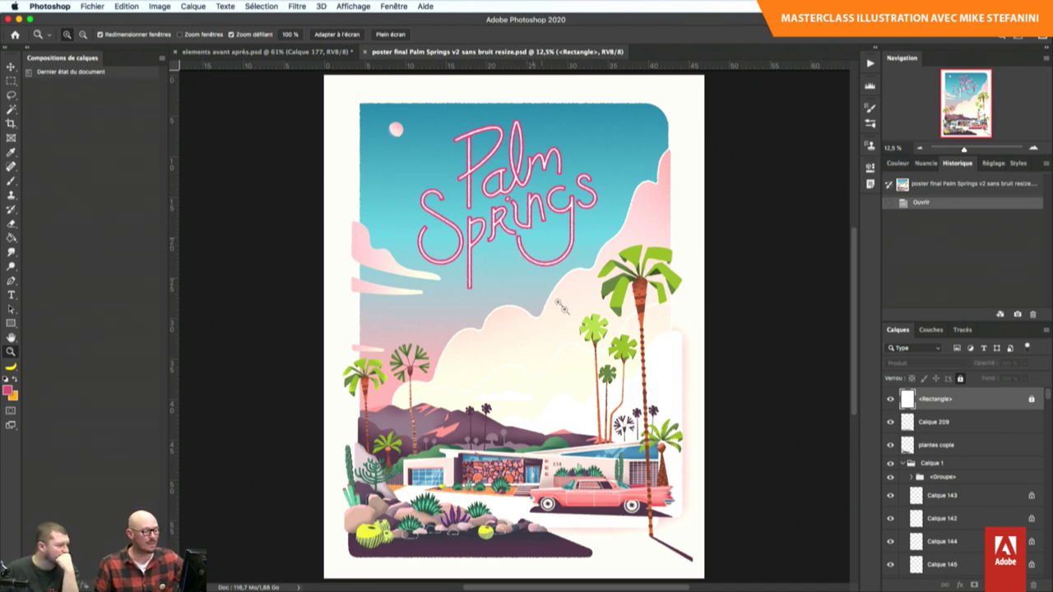
scroll(1017, 507, "down", 2)
scroll(1017, 507, "up", 2)
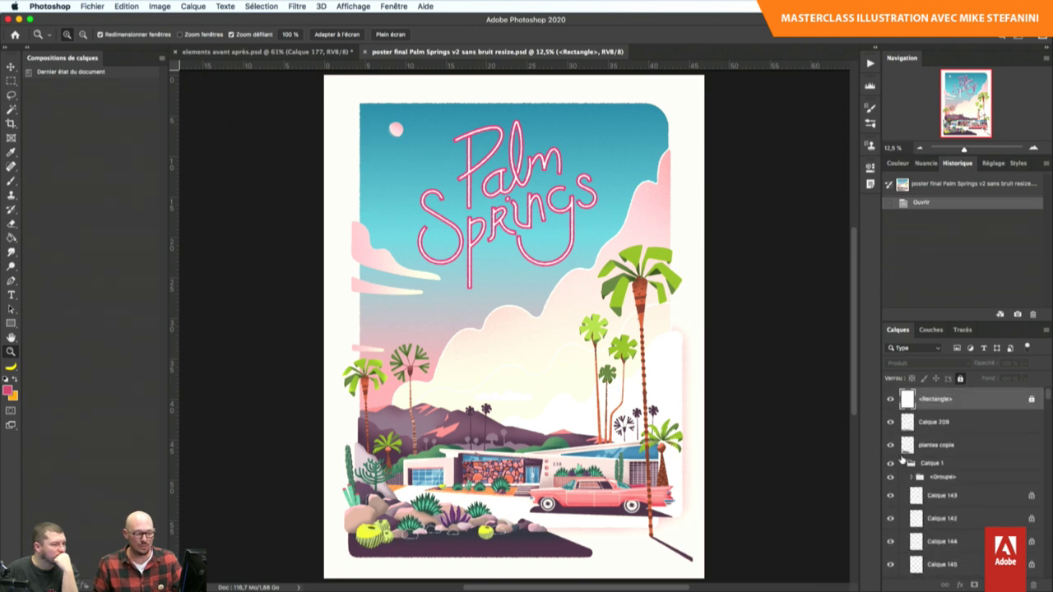
left_click(904, 465)
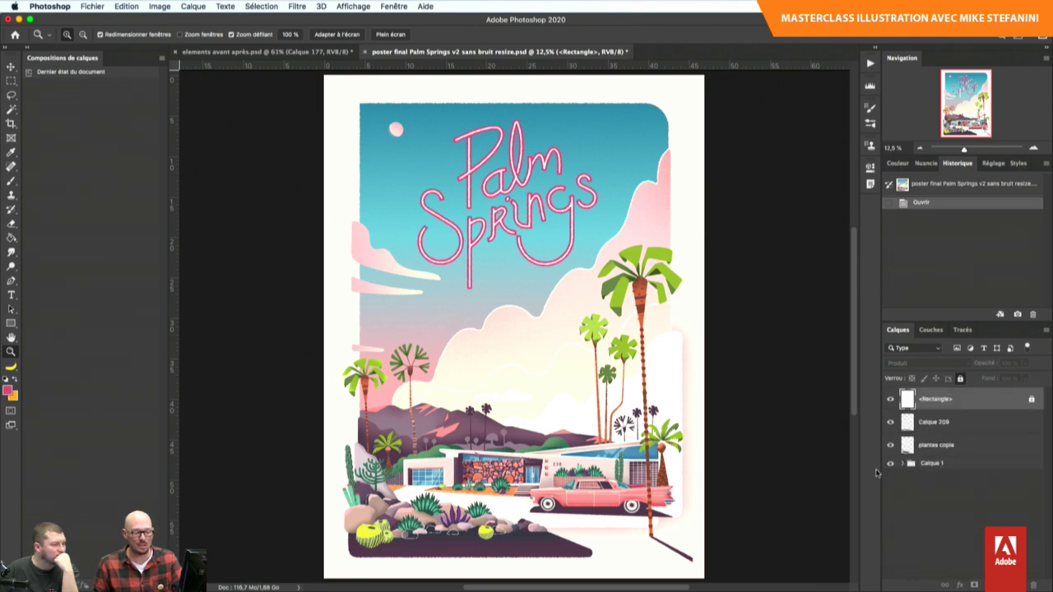
left_click(902, 464)
left_click(930, 483, "alt")
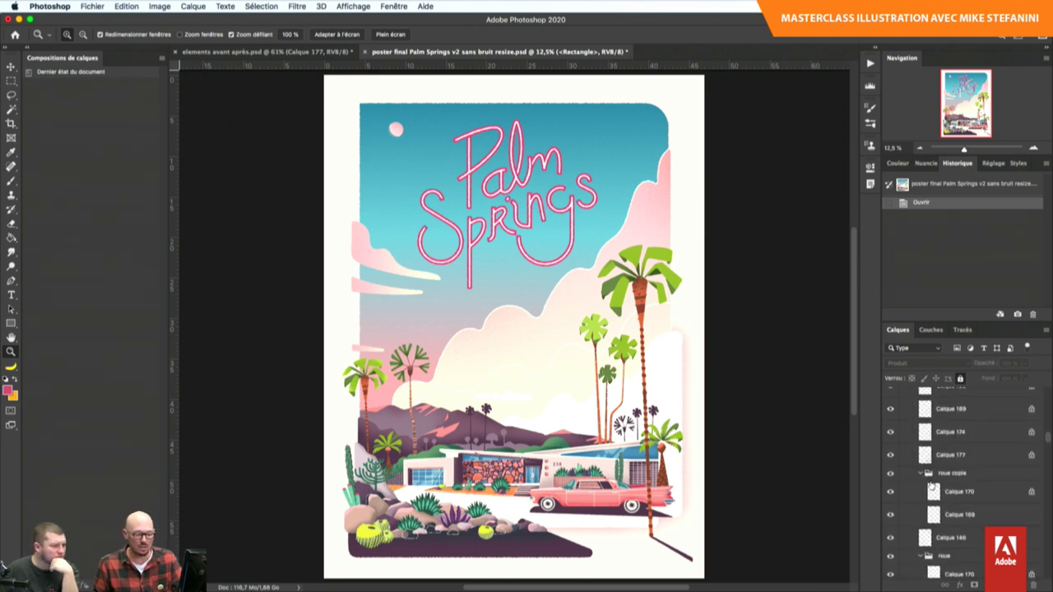
- Browse the layers, collapse Calque 1, and switch the poster to full-screen mode
scroll(931, 489, "down", 2)
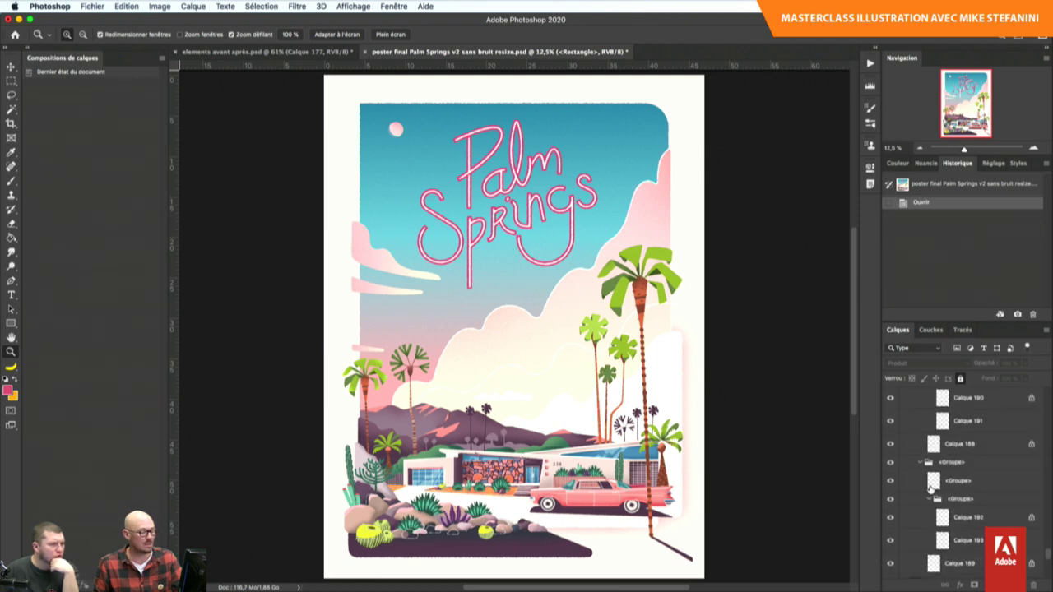
scroll(931, 489, "down", 2)
scroll(930, 490, "up", 2)
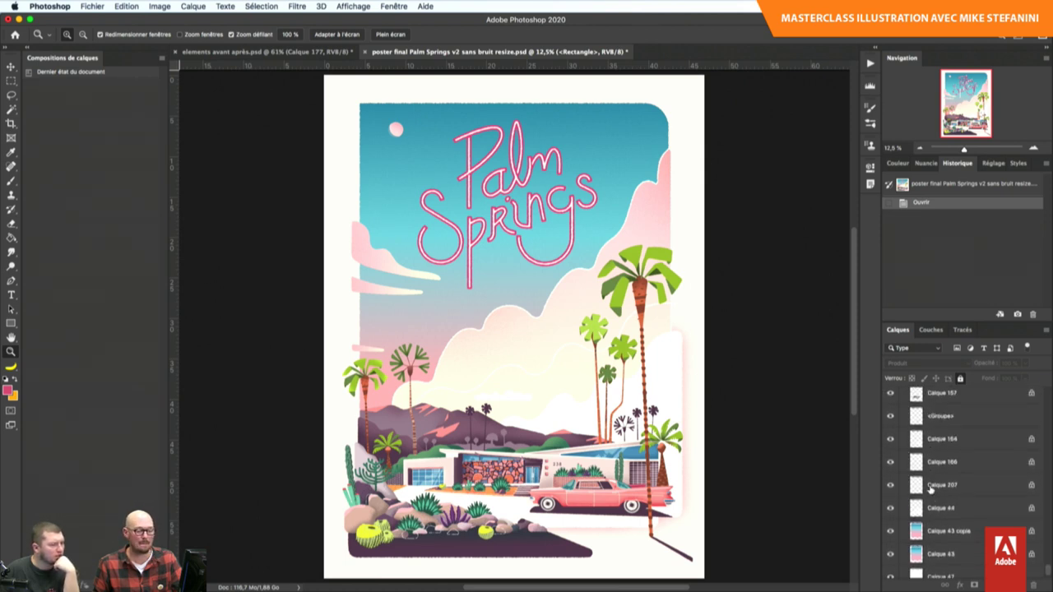
scroll(929, 490, "up", 2)
scroll(930, 489, "up", 2)
scroll(929, 489, "up", 2)
scroll(930, 490, "up", 5)
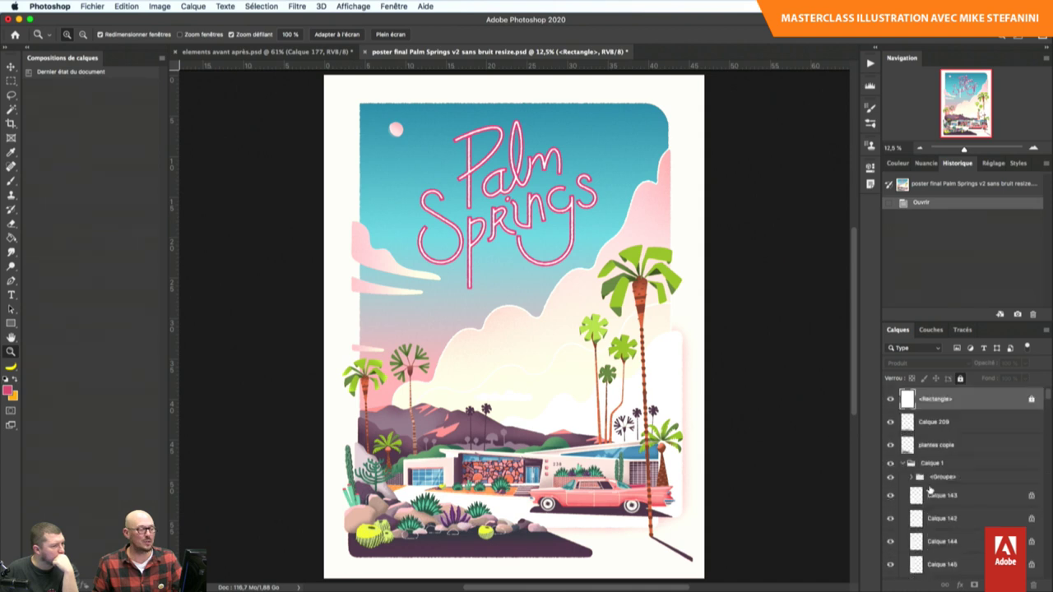
left_click(908, 464)
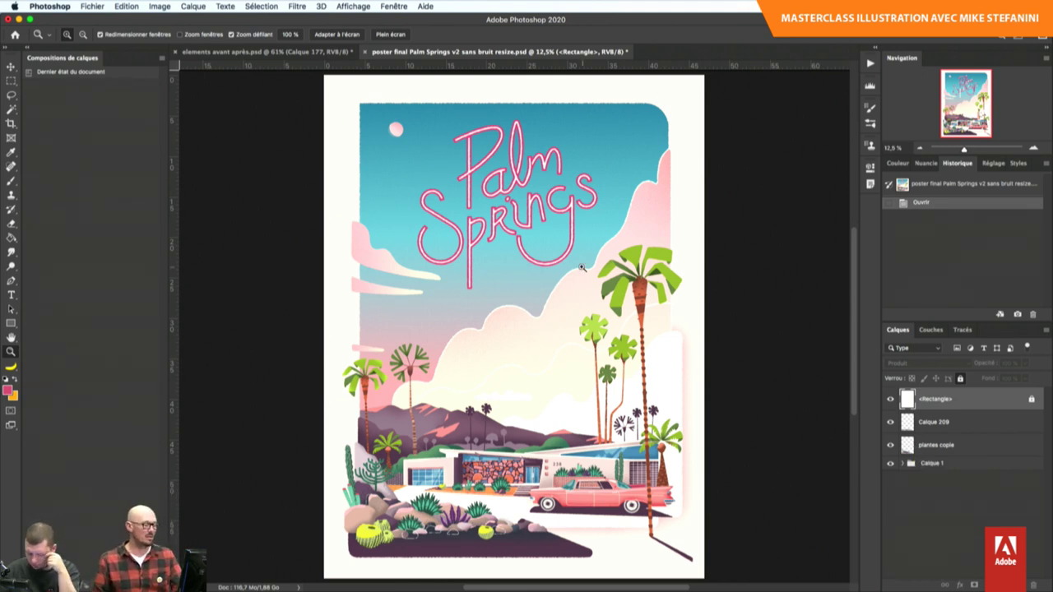
key("f")
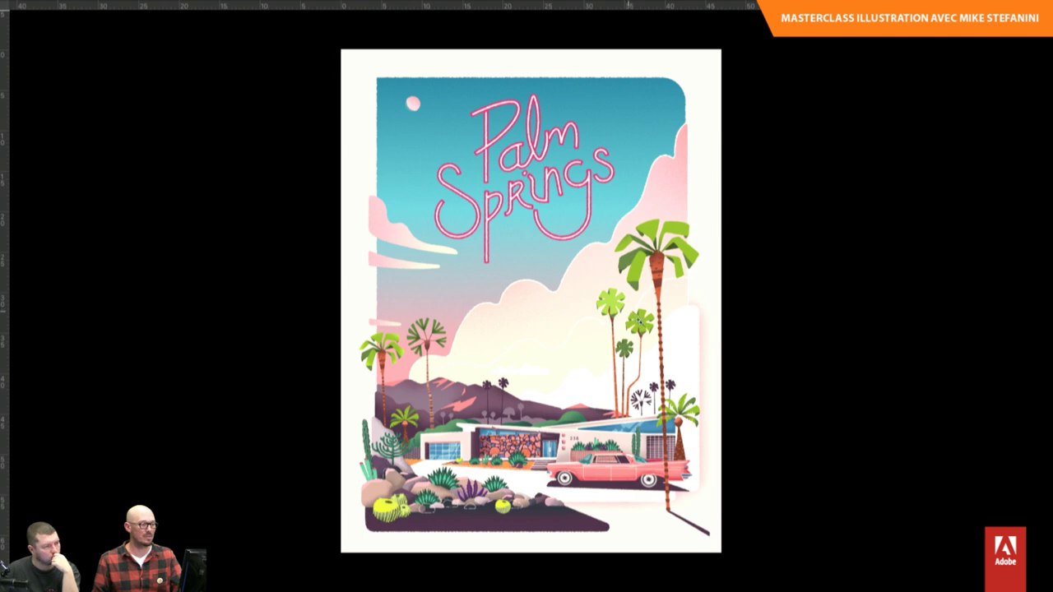
- Zoom in on the poster's house and pink car with the Zoom tool
left_click(585, 319)
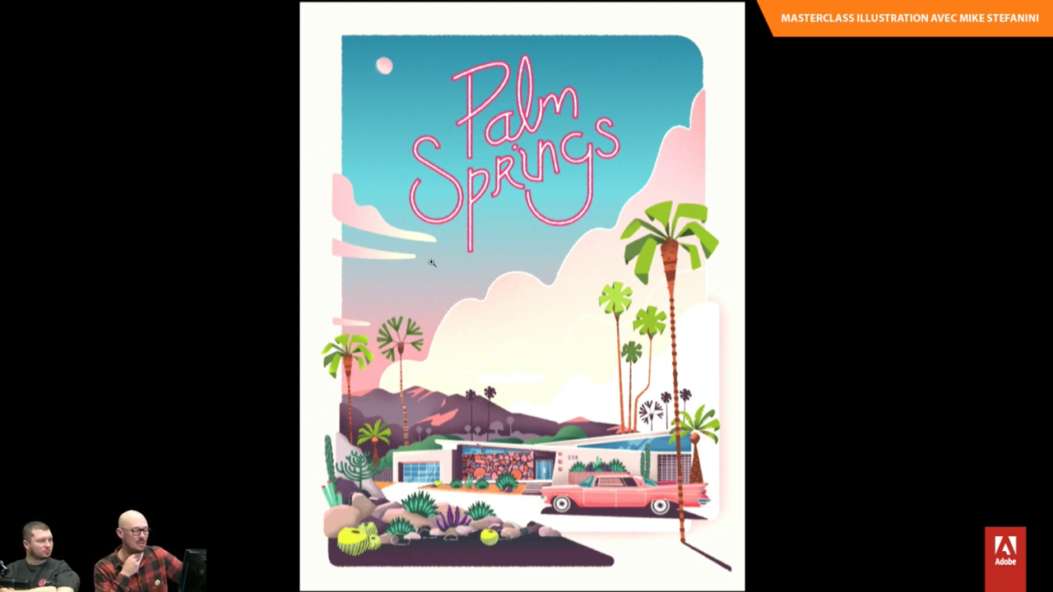
- Zoom out to fit the whole poster and pan the Palm Springs title into view
scroll(442, 488, "up", 5)
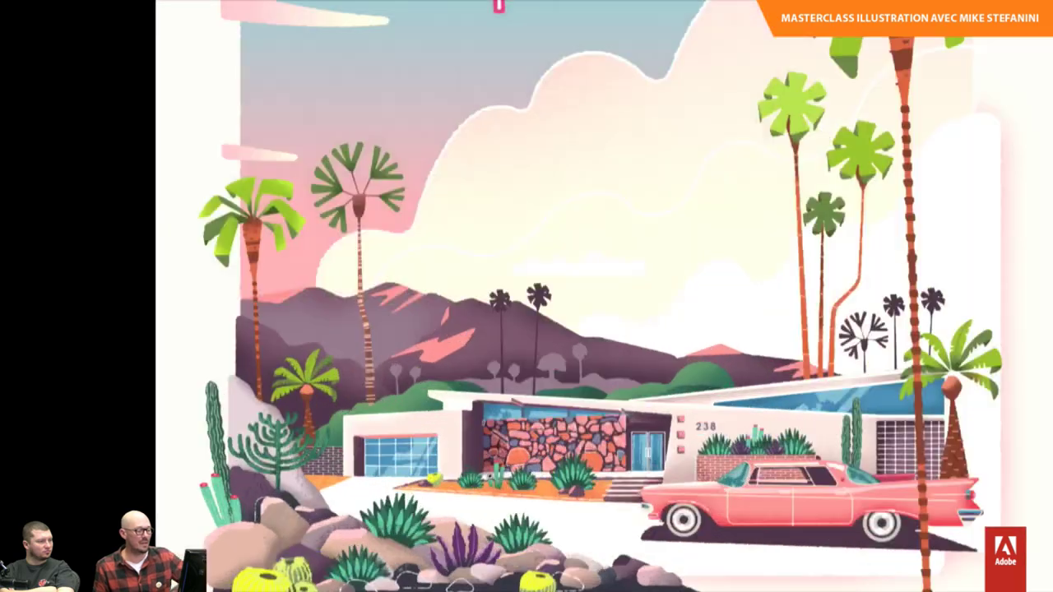
scroll(532, 399, "down", 10)
scroll(532, 399, "up", 2)
scroll(532, 395, "up", 2)
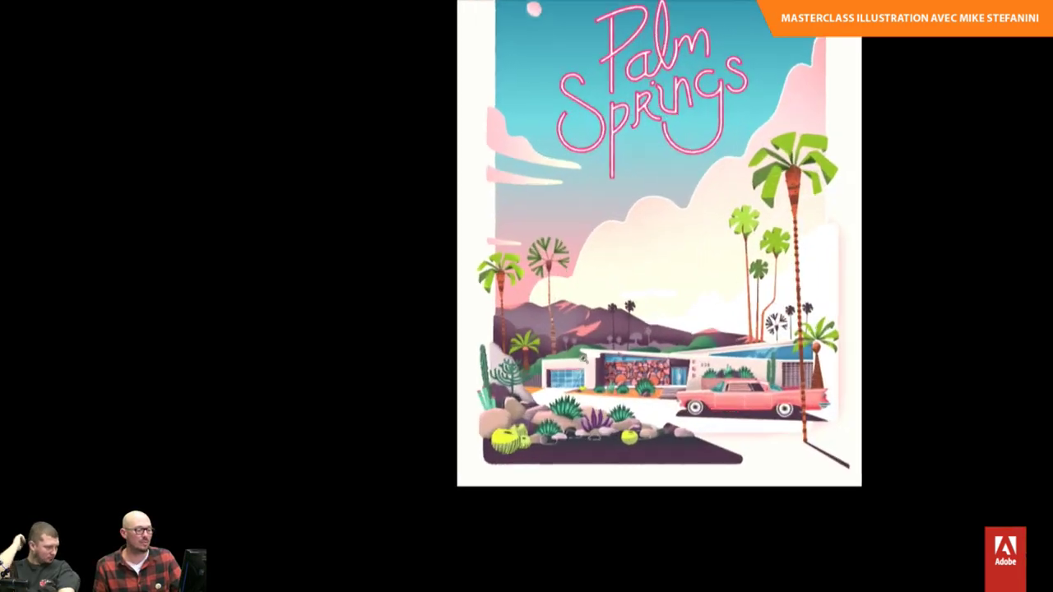
scroll(532, 378, "up", 2)
scroll(531, 362, "up", 2)
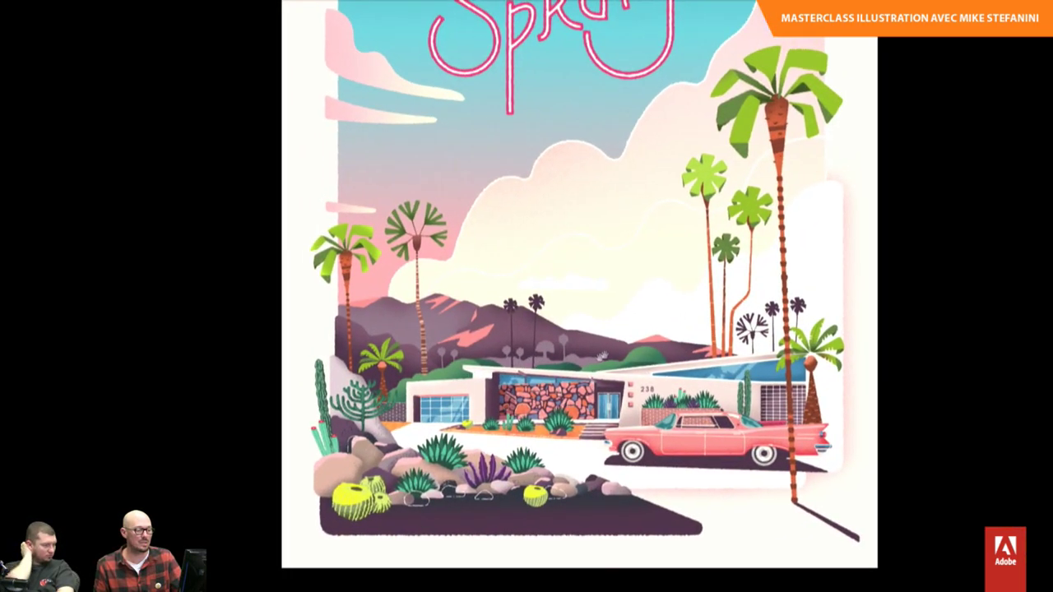
scroll(532, 360, "down", 1)
scroll(588, 296, "down", 2)
left_click_drag(589, 295, 574, 344)
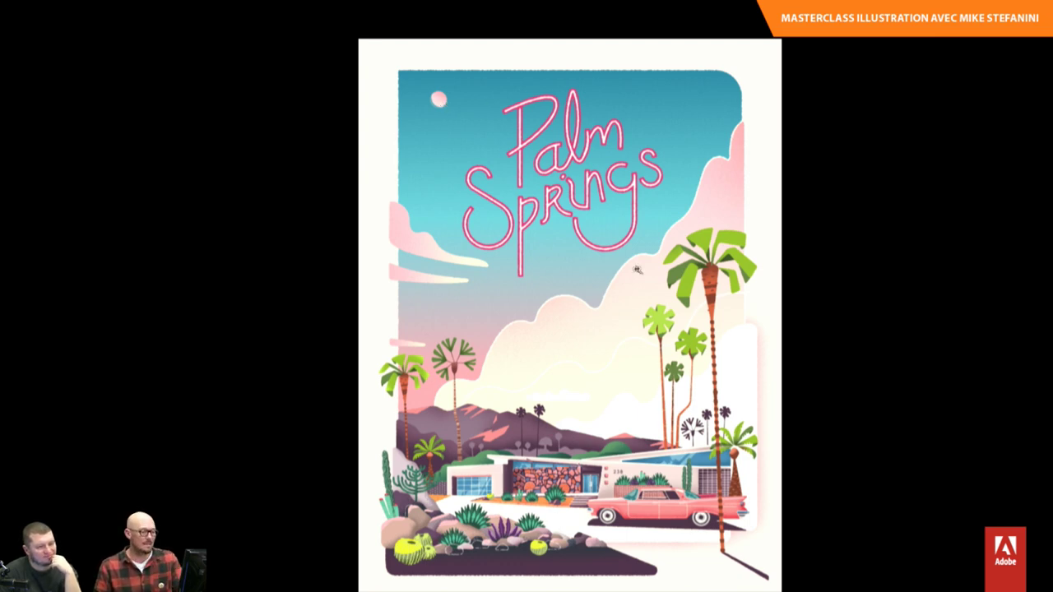
- Zoom in closely on the hand-lettered Palm Springs title and the house with its car
scroll(568, 162, "up", 2)
scroll(604, 158, "up", 2)
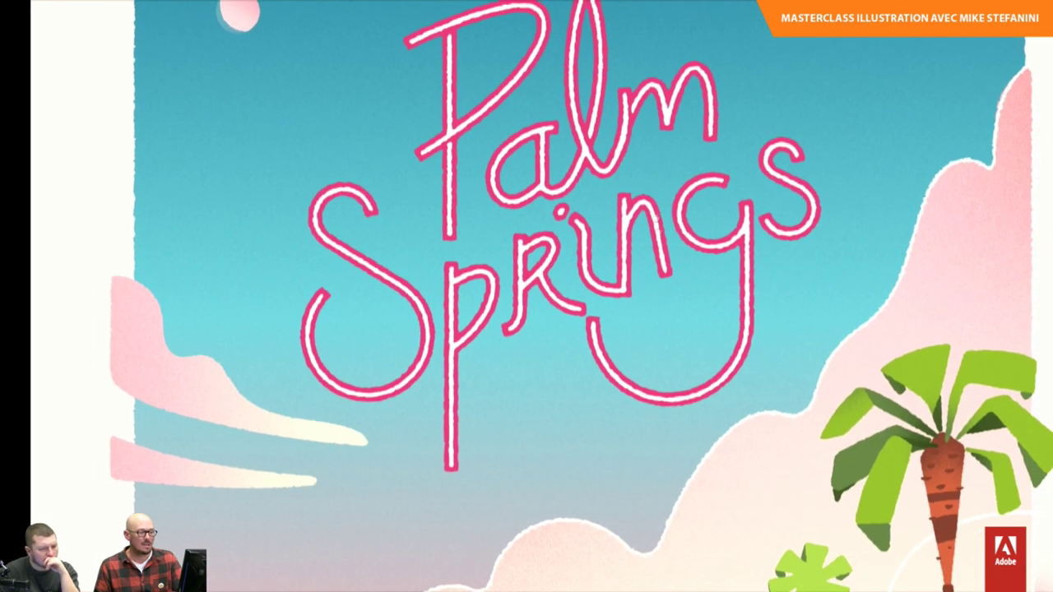
scroll(634, 214, "up", 1)
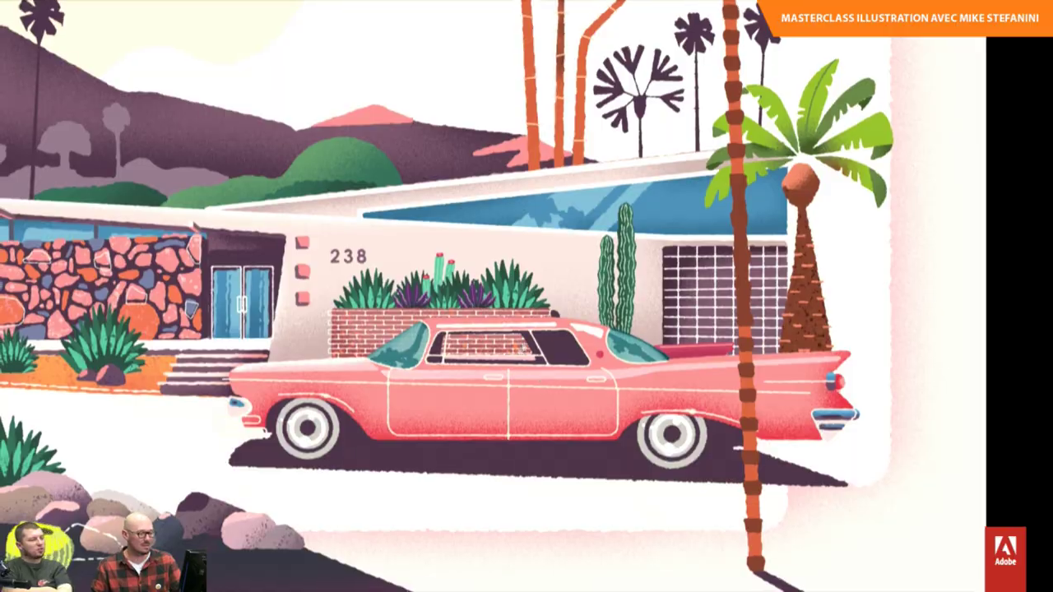
- Pan and scroll back up until the pink Palm Springs title and teal sky fill the view
left_click_drag(522, 355, 691, 347)
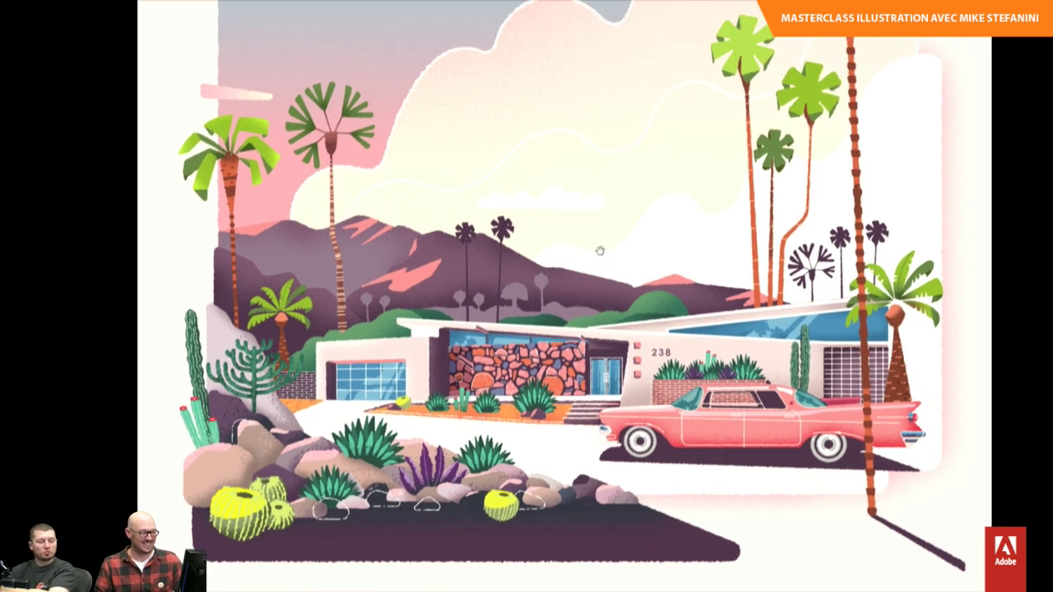
scroll(687, 255, "up", 3)
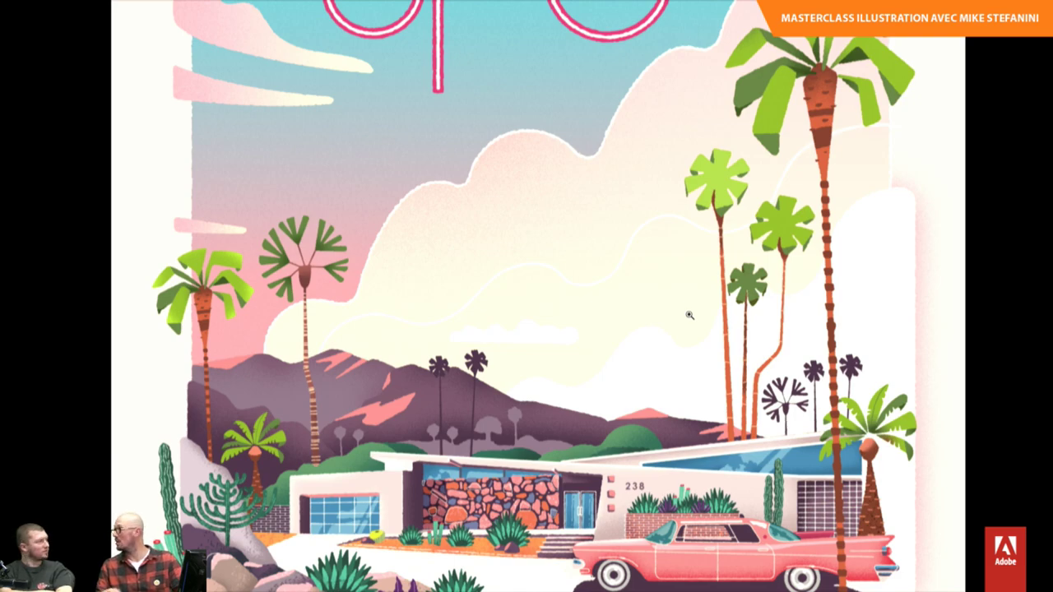
scroll(689, 315, "up", 2)
scroll(690, 315, "up", 5)
scroll(689, 315, "up", 2)
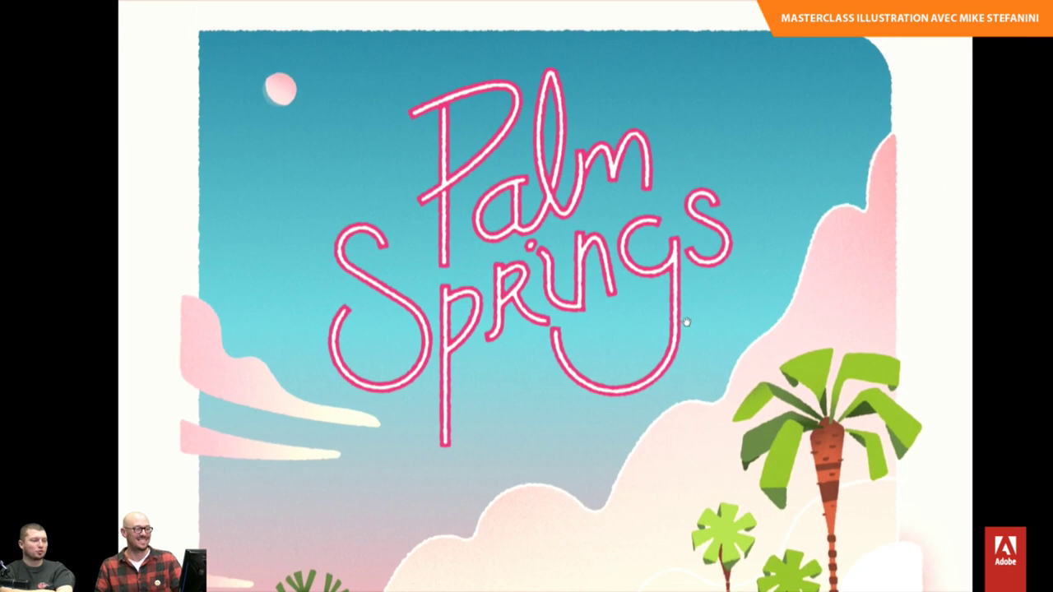
scroll(689, 315, "up", 2)
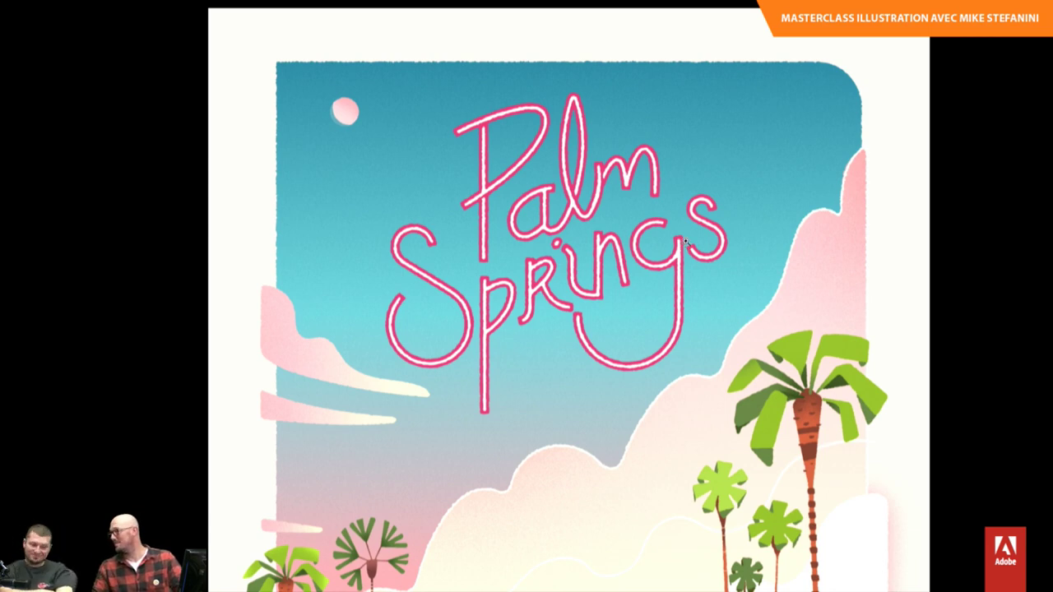
scroll(685, 241, "down", 1)
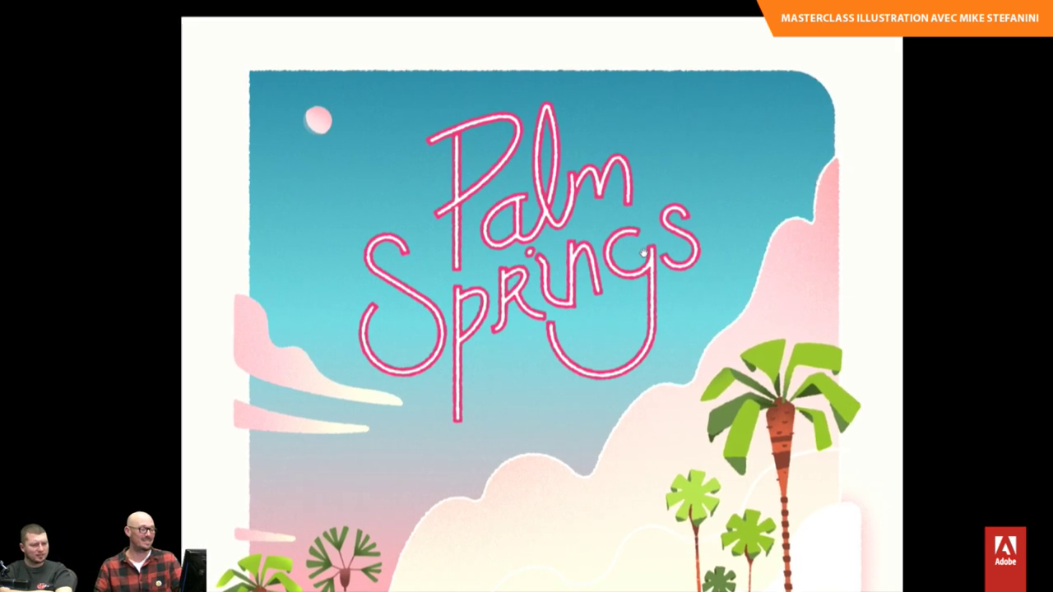
scroll(650, 226, "down", 3)
scroll(642, 227, "up", 1)
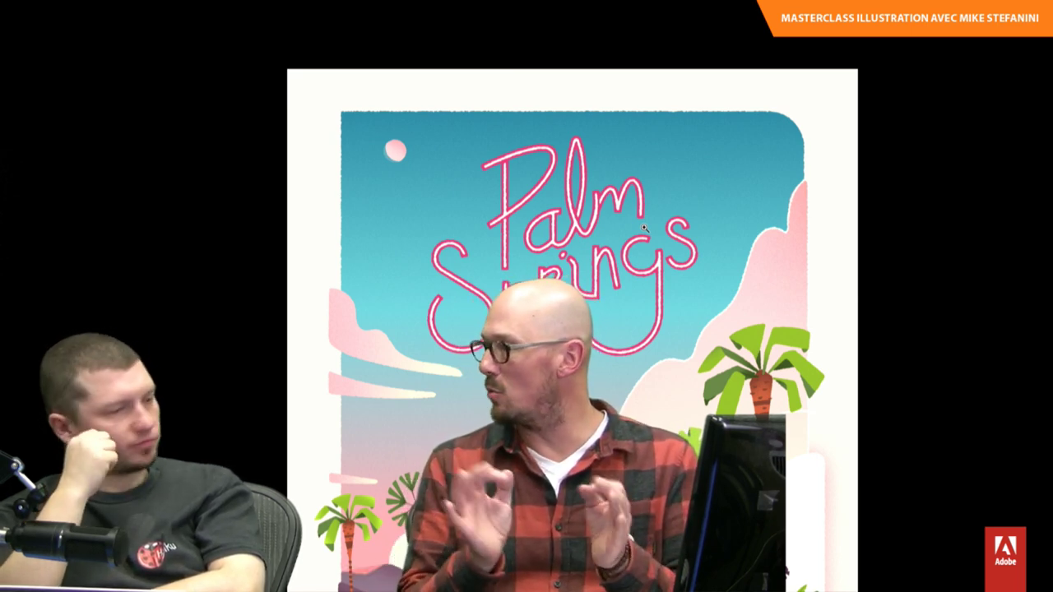
- Zoom out until the whole poster fits on screen, from the title and moon to the cactus garden
scroll(822, 116, "up", 1)
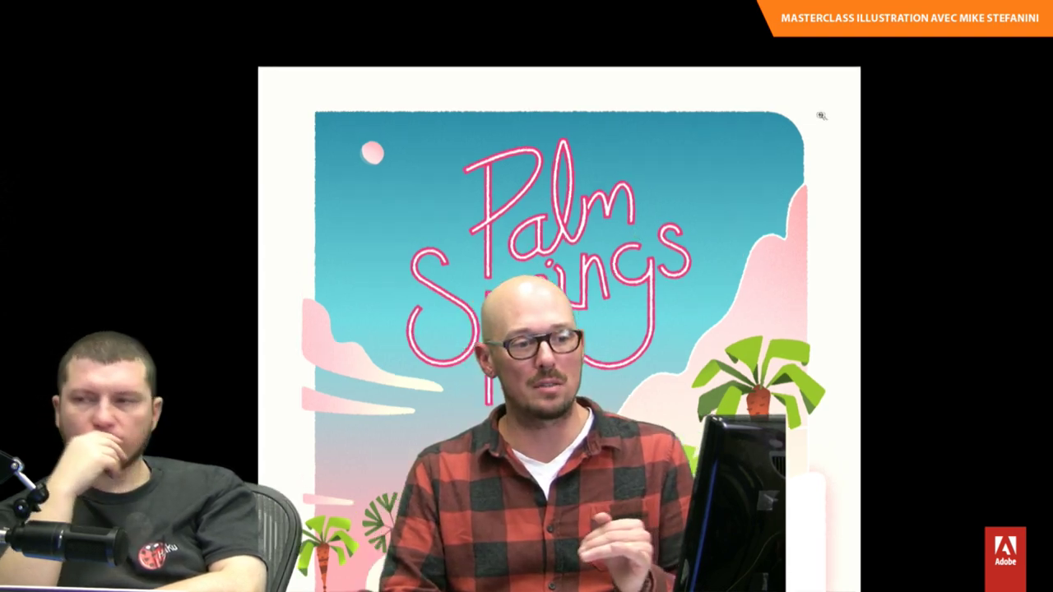
scroll(822, 116, "down", 1)
scroll(784, 119, "down", 1)
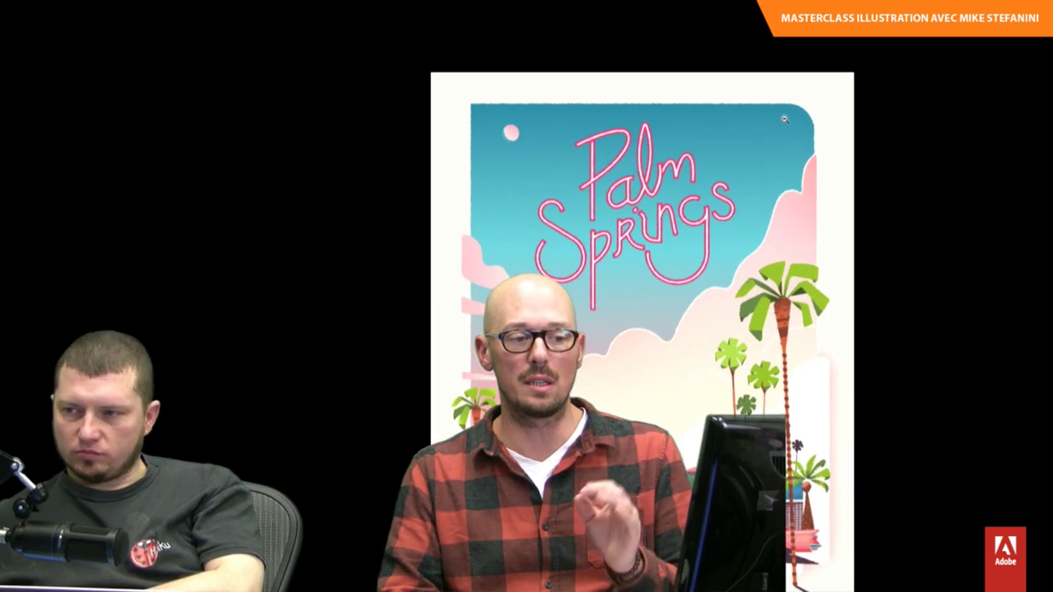
scroll(785, 119, "up", 1)
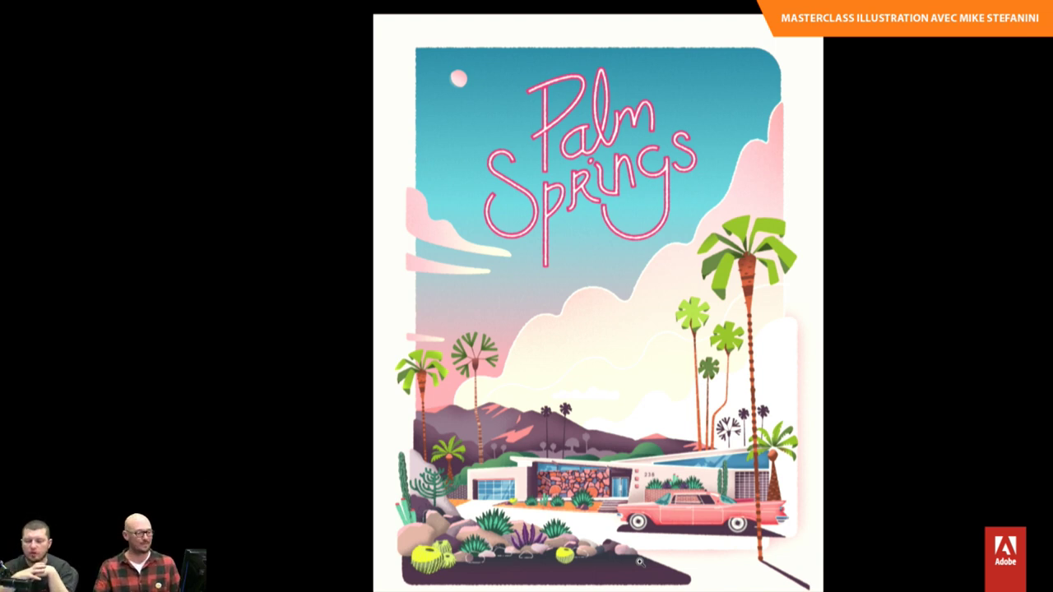
- Recentre the poster and zoom in on house 238, the pink car and yellow barrel cacti
scroll(645, 299, "down", 2)
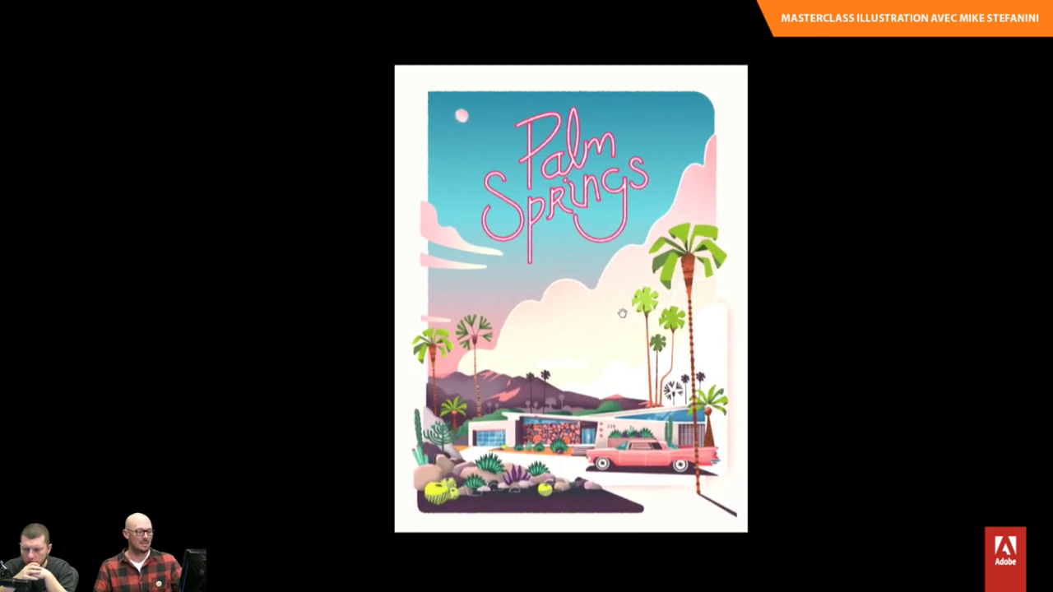
left_click_drag(670, 333, 627, 334)
scroll(559, 247, "up", 1)
scroll(568, 272, "up", 1)
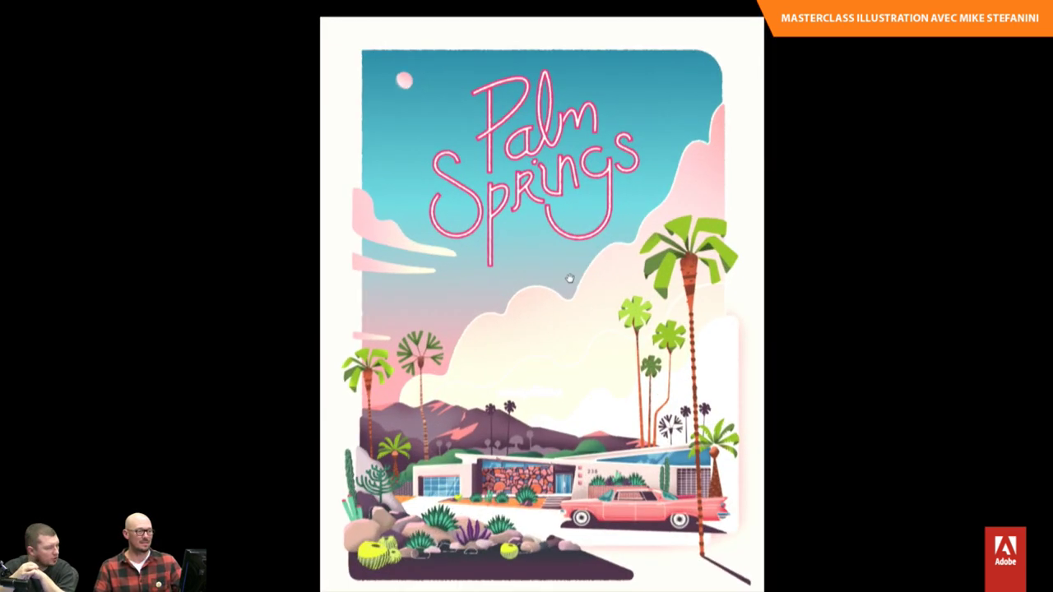
left_click_drag(570, 279, 557, 261)
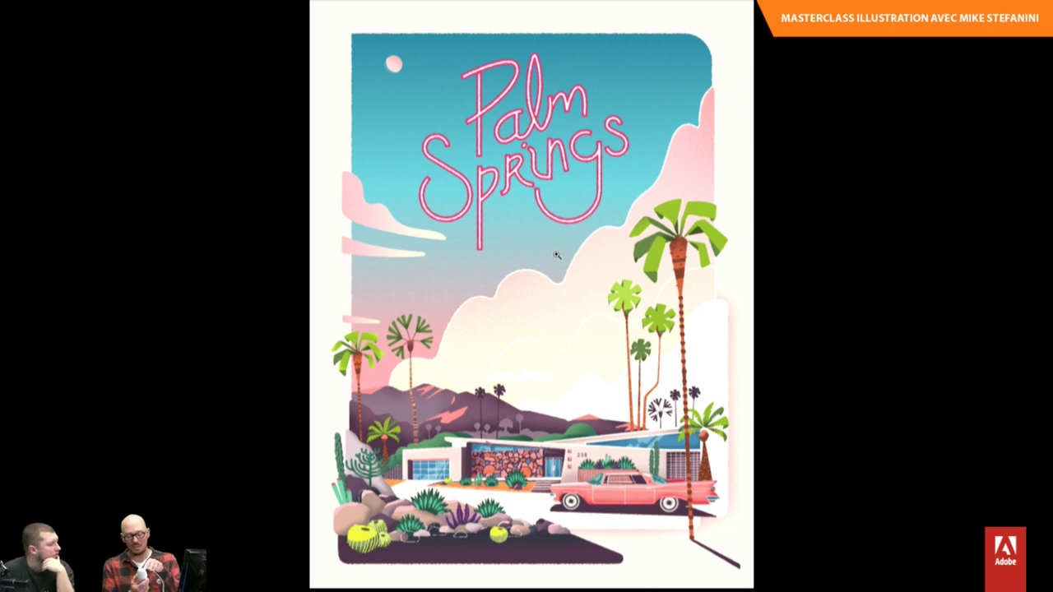
left_click(556, 255)
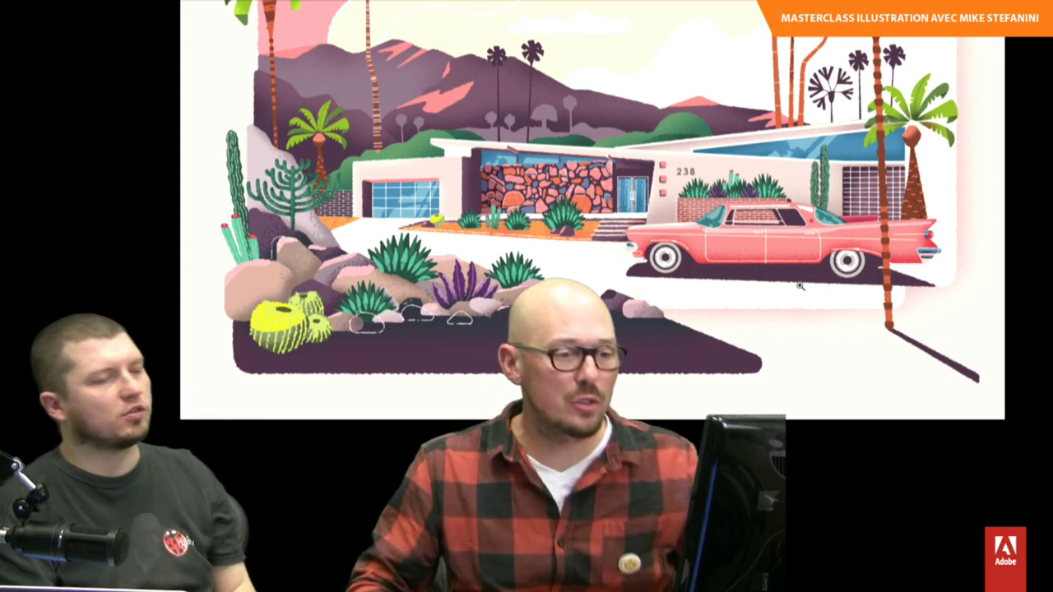
- Zoom in on the pink car and pan along it to inspect its grainy texture
left_click(864, 292)
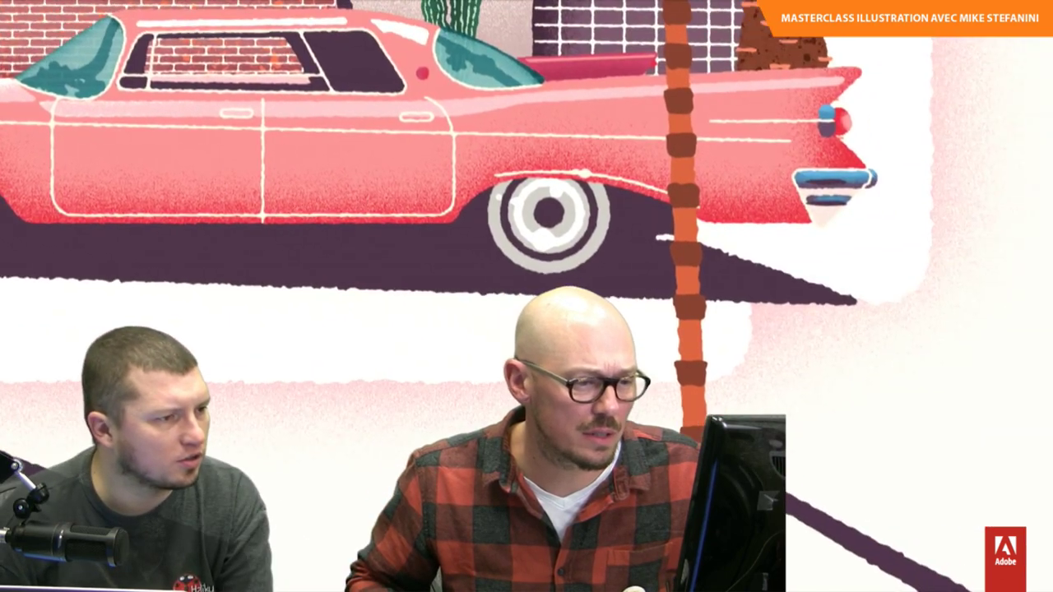
mouse_move(922, 299)
left_mouse_down()
mouse_move(493, 284)
mouse_move(675, 343)
left_mouse_up()
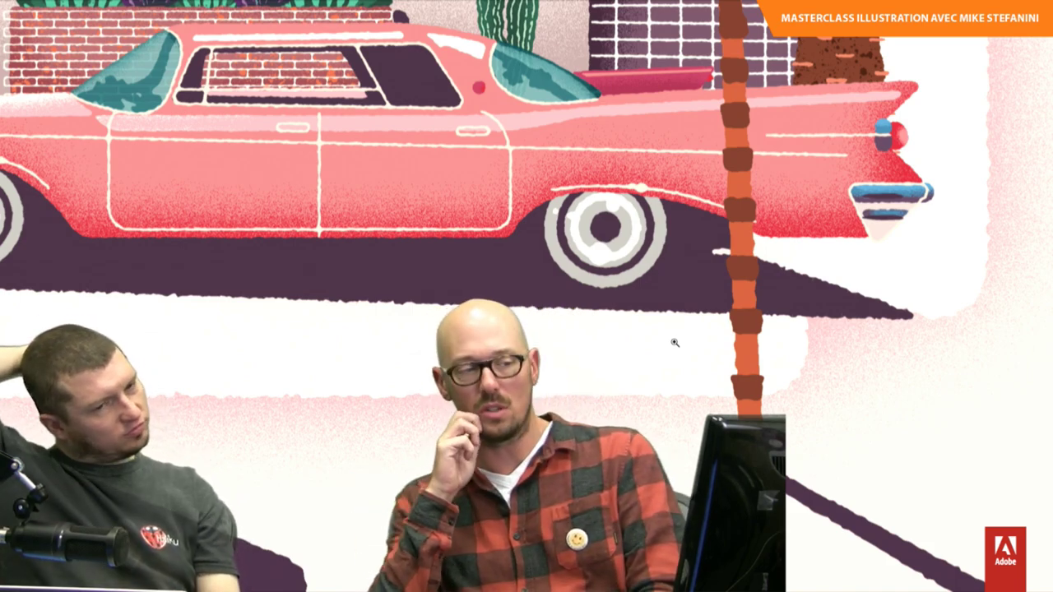
left_click_drag(675, 343, 619, 290)
- Fit the poster to the window with Ctrl+0 and frame the palm trees, mountains and sky
key("ctrl+0")
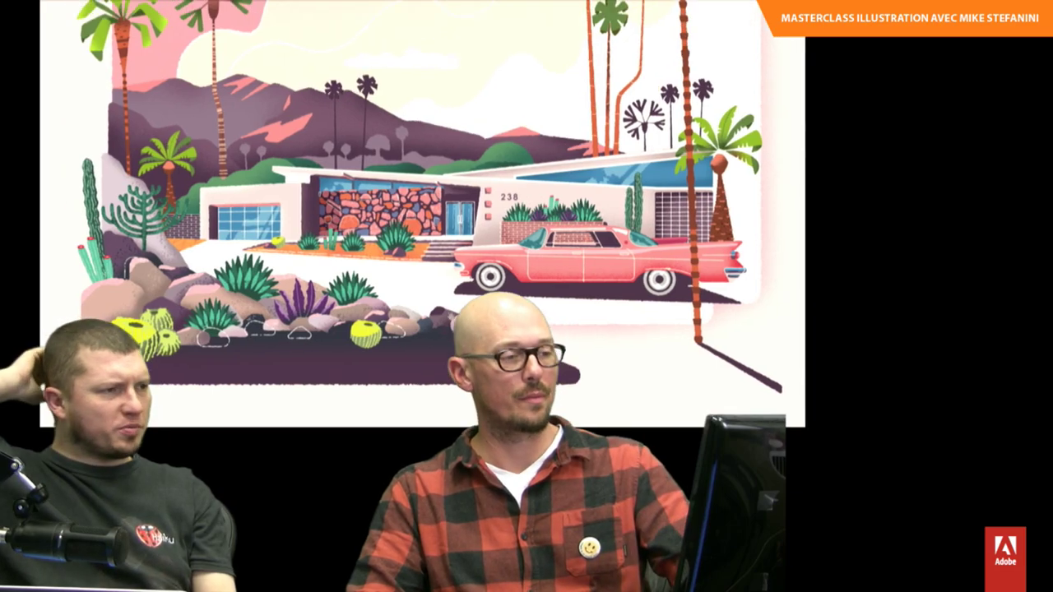
left_click_drag(466, 128, 569, 272)
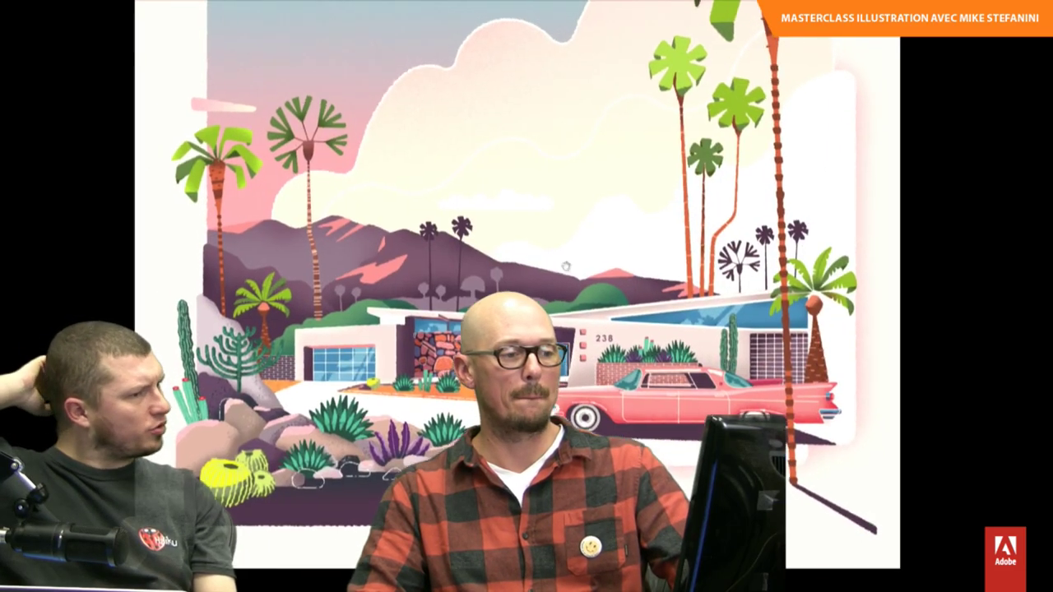
scroll(569, 272, "up", 3)
scroll(543, 228, "up", 2)
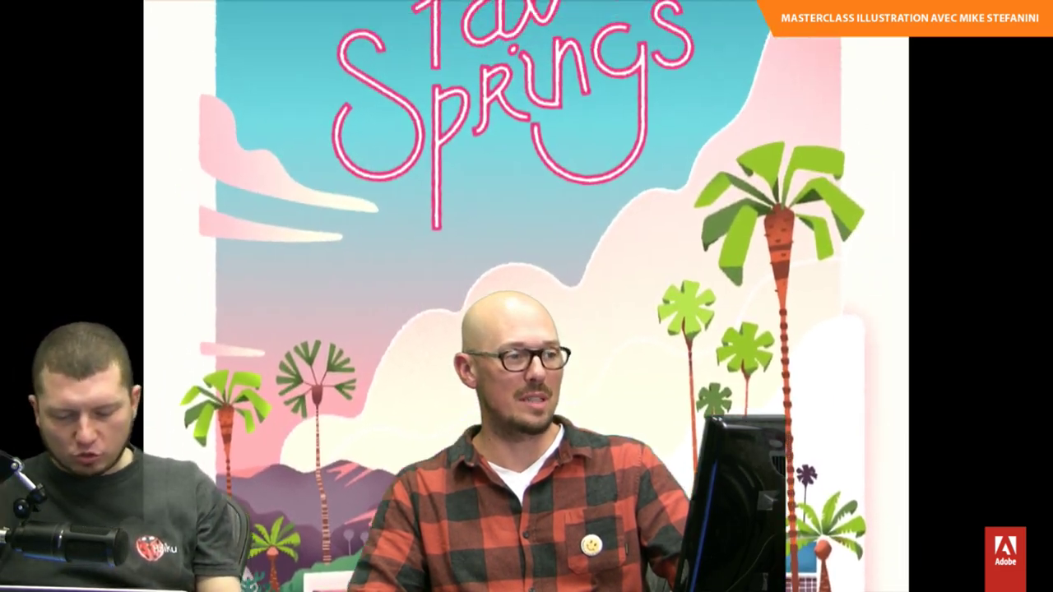
scroll(529, 240, "down", 3)
scroll(554, 308, "down", 3)
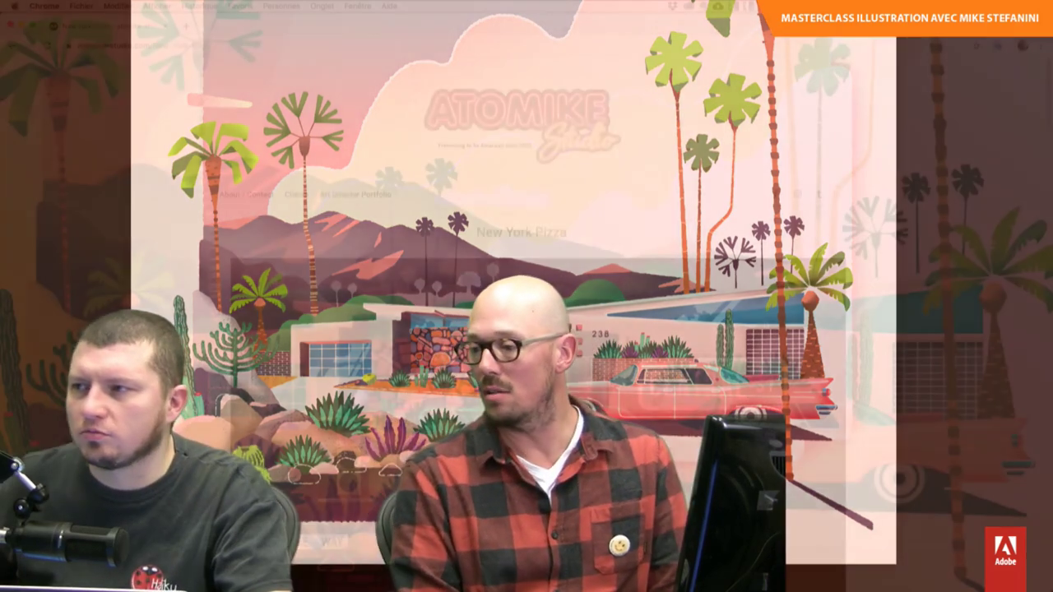
- Scroll the New York Pizza page until the full I ♥ Pizza illustration is visible
scroll(765, 325, "down", 1)
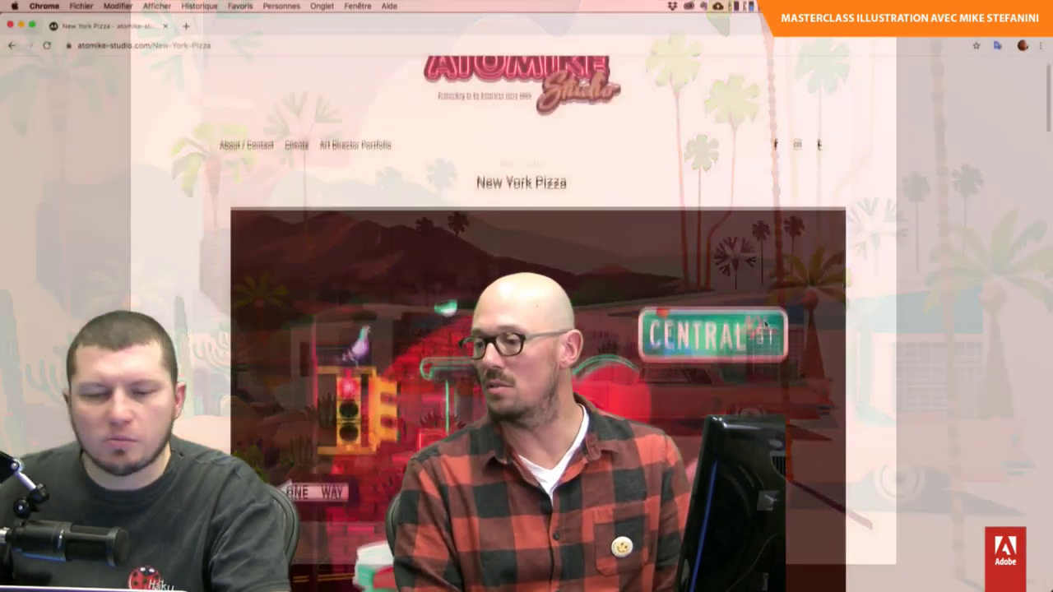
scroll(765, 325, "down", 3)
scroll(765, 326, "down", 1)
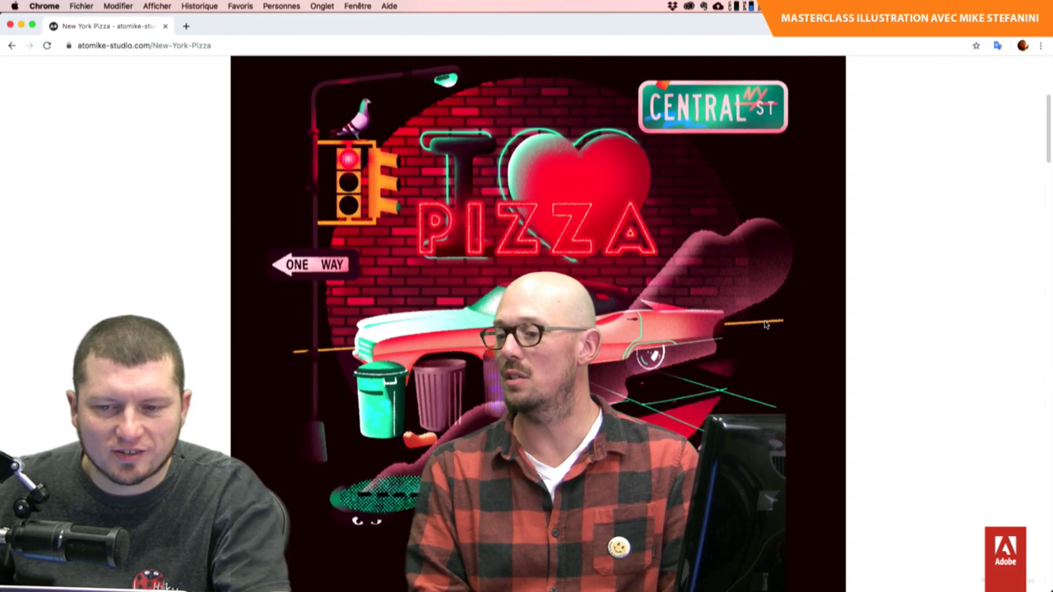
scroll(765, 325, "down", 1)
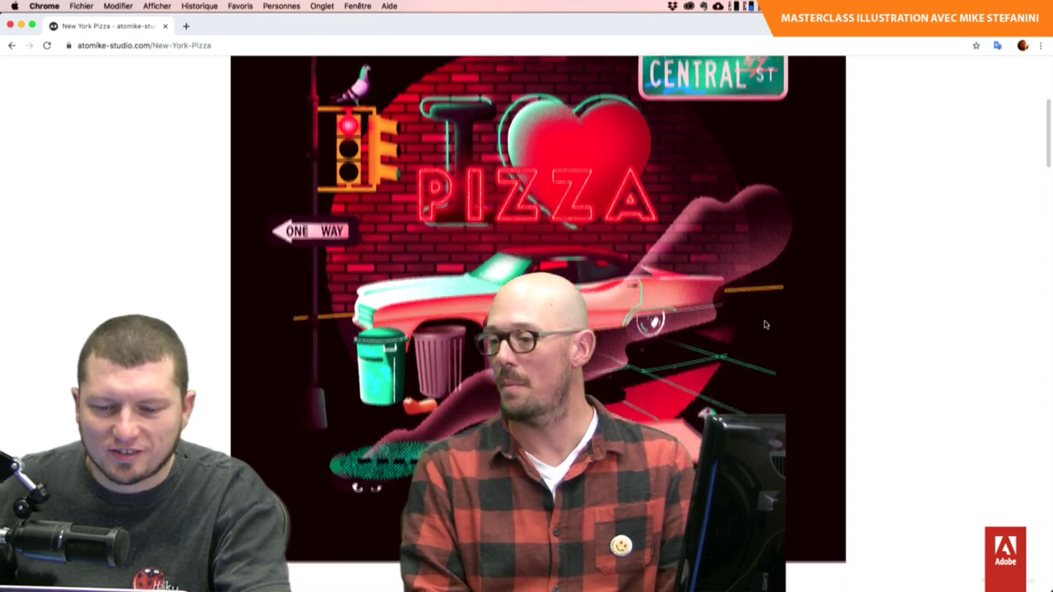
scroll(765, 325, "down", 2)
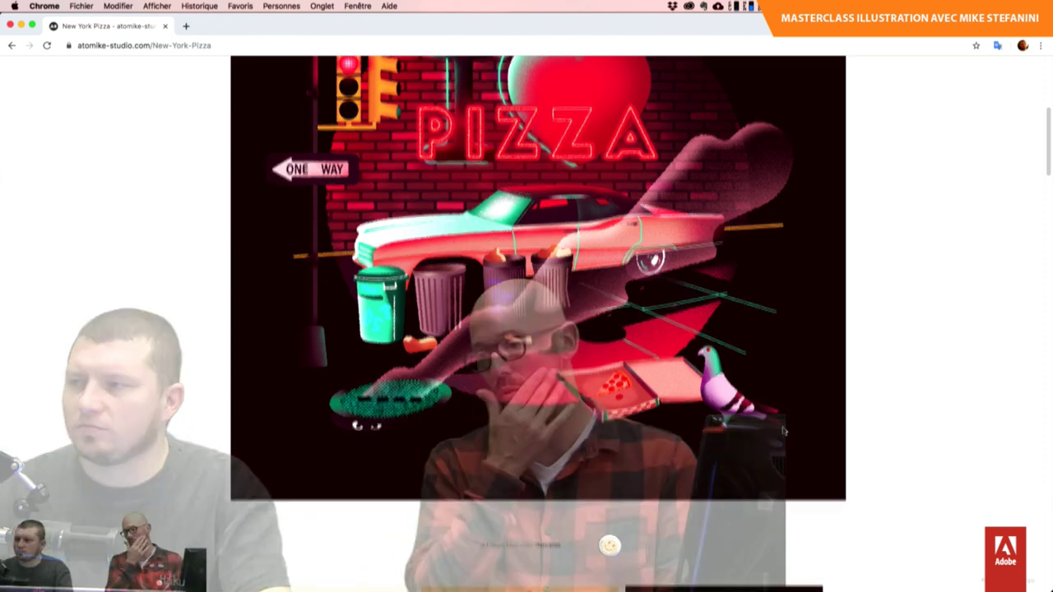
scroll(784, 432, "up", 3)
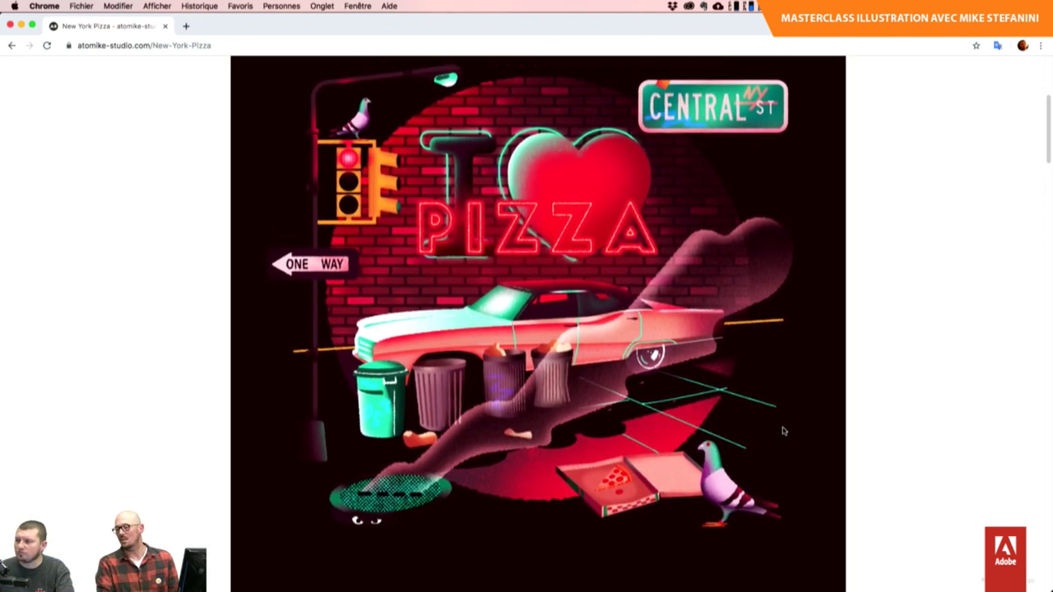